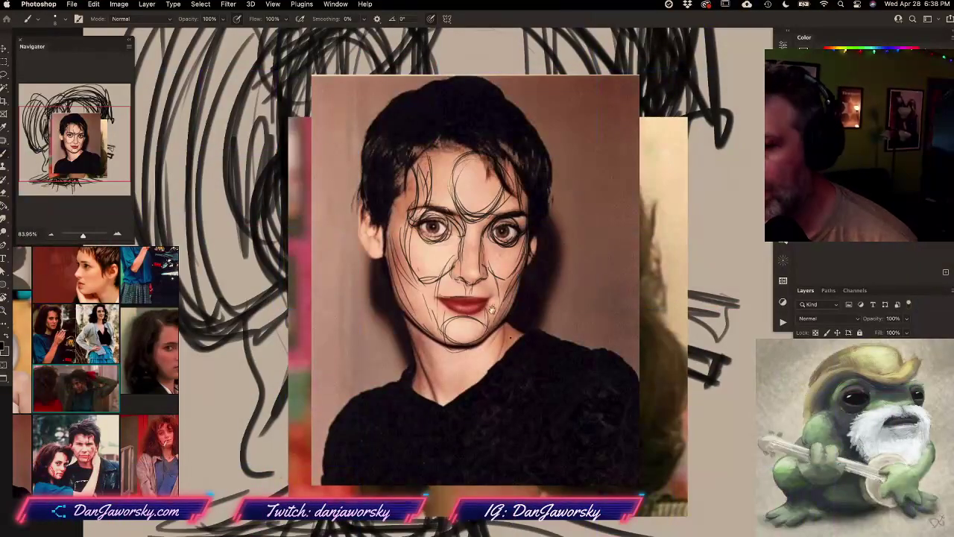
# Step: Paste the short-haired portrait as a new image, enlarge it to about 291%, and place it over the existing portrait copy
pyautogui.moveTo(507, 303); pyautogui.dragTo(495, 307)
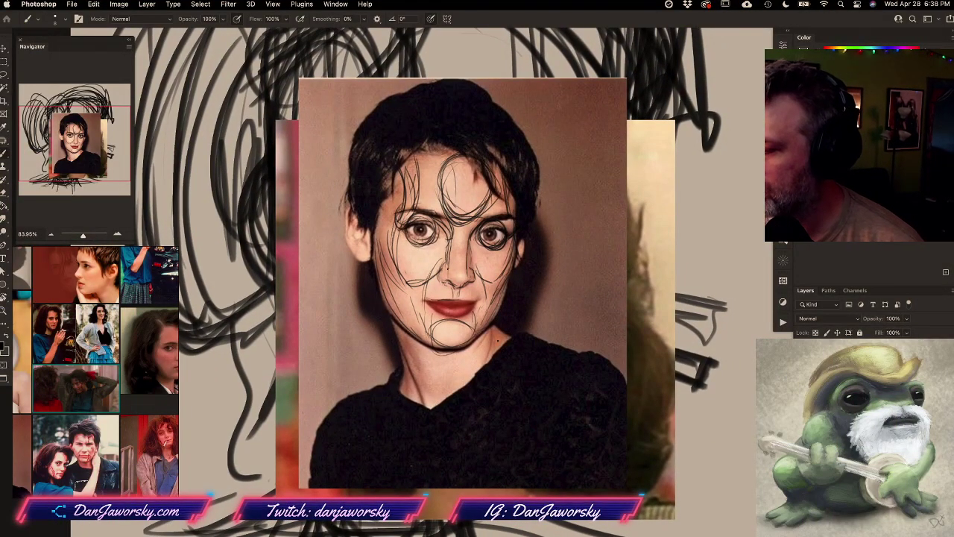
pyautogui.press('super+comma')
pyautogui.press('super+comma')
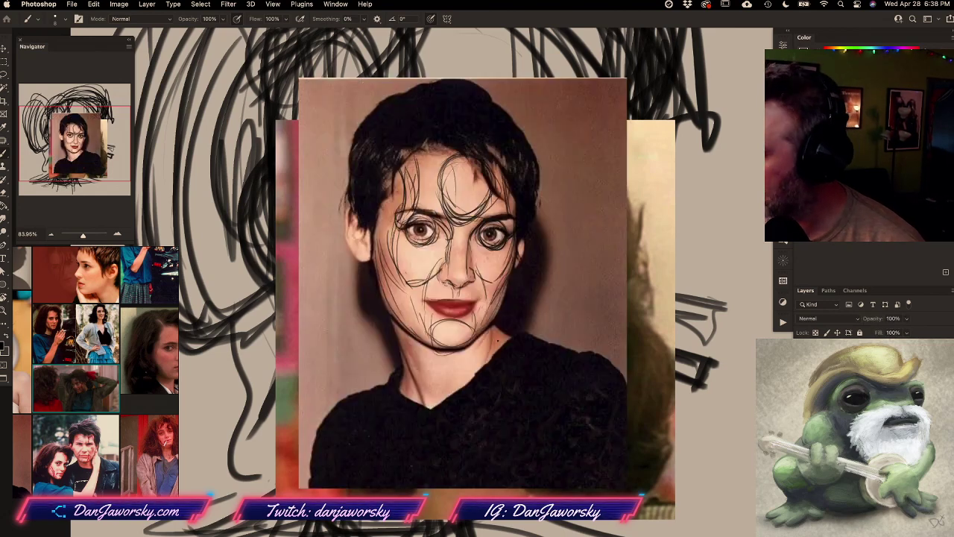
pyautogui.press('super+v')
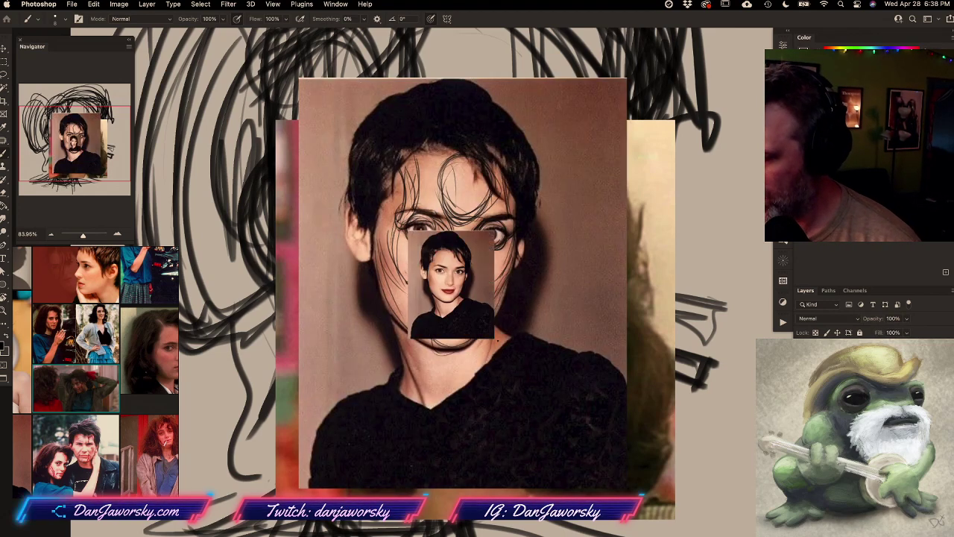
pyautogui.press('super+t')
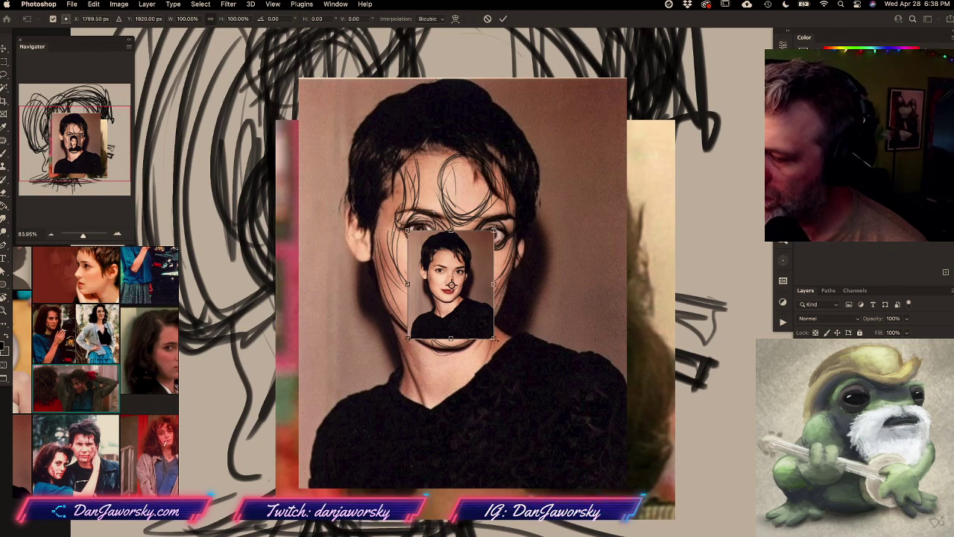
pyautogui.moveTo(493, 230); pyautogui.dragTo(611, 83)
pyautogui.moveTo(524, 258); pyautogui.dragTo(454, 315)
pyautogui.moveTo(540, 141); pyautogui.dragTo(590, 80)
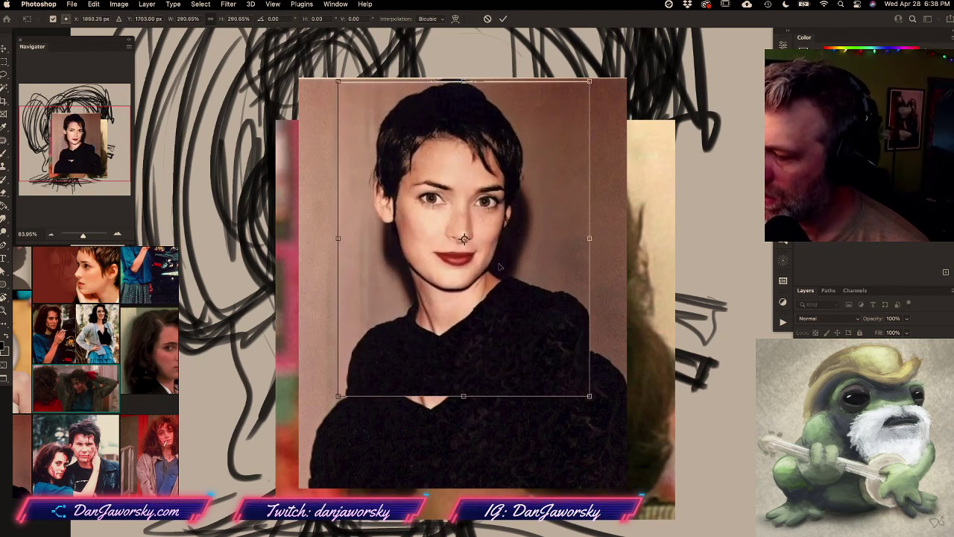
pyautogui.moveTo(496, 318); pyautogui.dragTo(478, 357)
pyautogui.press('Return')
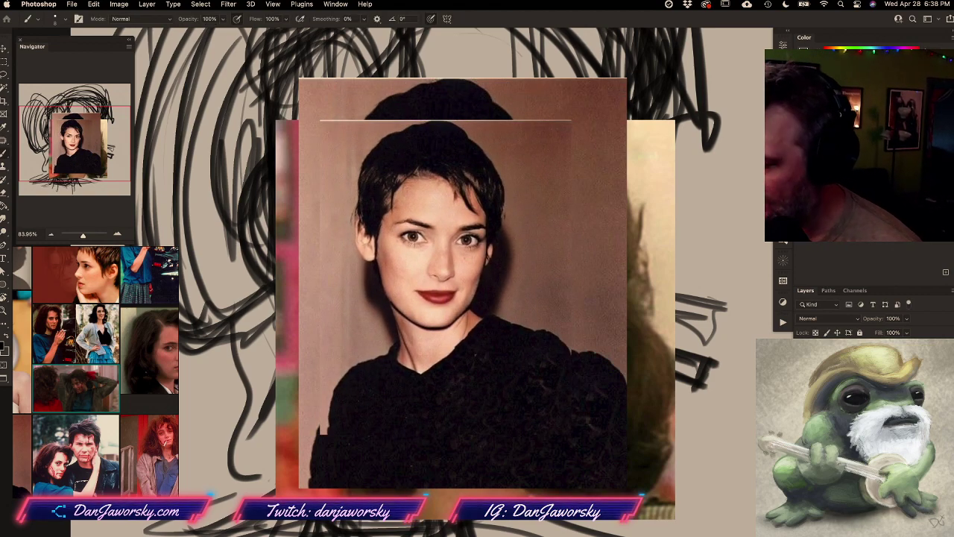
# Step: Draw construction lines over the portrait's nose, brow and far eye, adding cheek contours and a fold from the nose to the chin
pyautogui.keyDown('super'); pyautogui.moveTo(447, 260); pyautogui.dragTo(477, 258); pyautogui.keyUp('super')
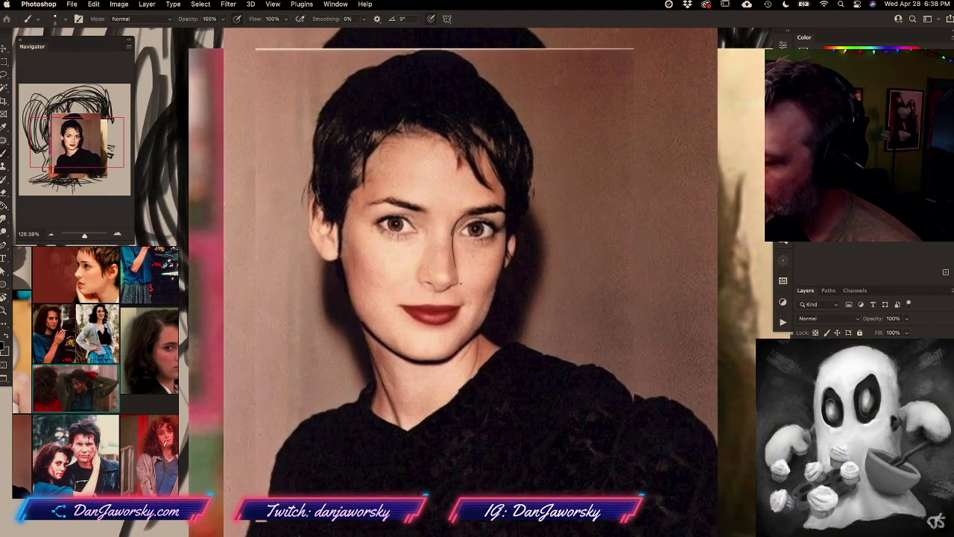
pyautogui.moveTo(452, 233); pyautogui.dragTo(447, 270)
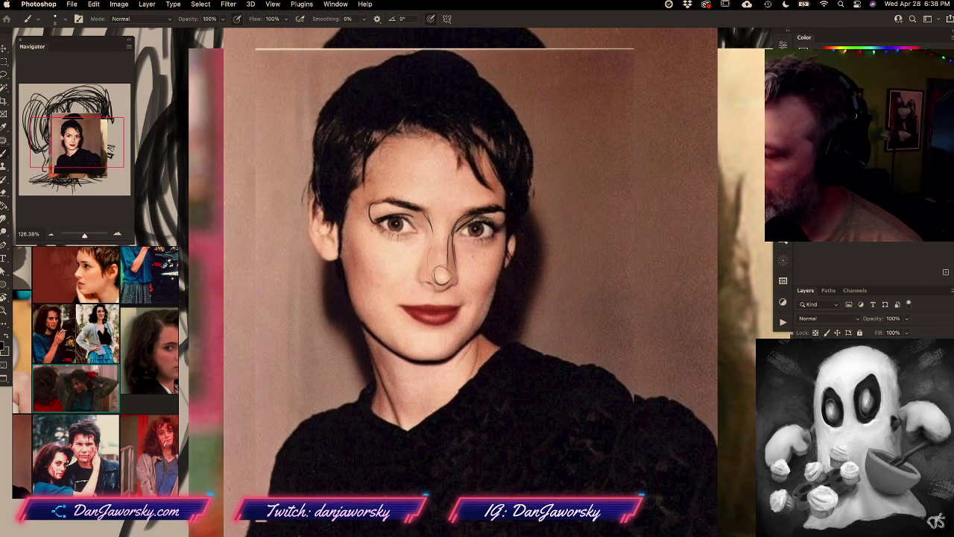
pyautogui.moveTo(461, 236)
pyautogui.mouseDown()
pyautogui.moveTo(491, 237)
pyautogui.moveTo(463, 236)
pyautogui.mouseUp()
pyautogui.moveTo(501, 264); pyautogui.dragTo(469, 333)
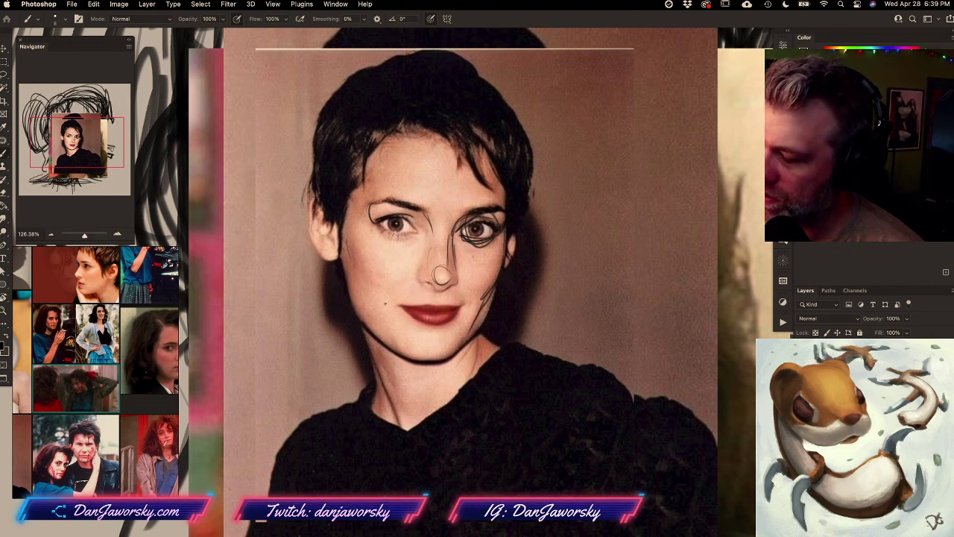
pyautogui.moveTo(344, 244); pyautogui.dragTo(377, 288)
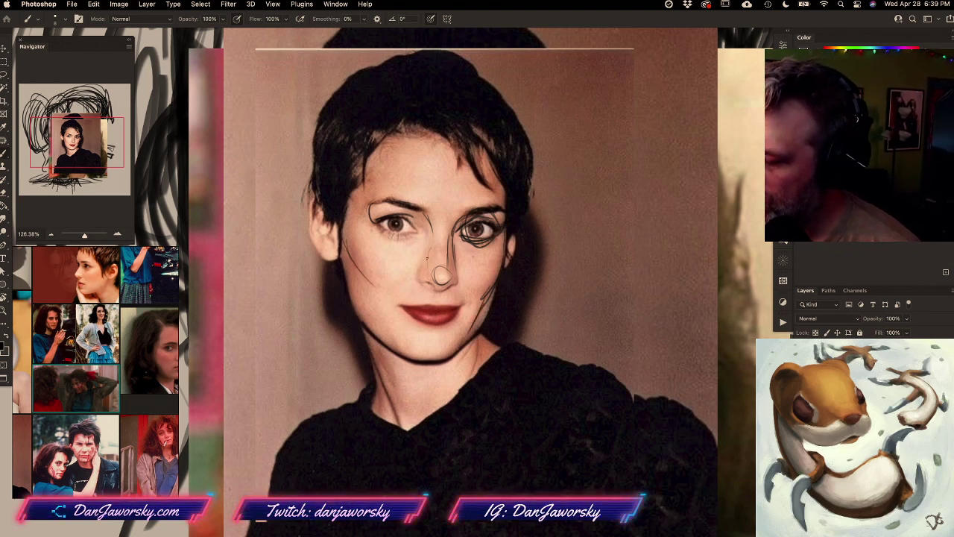
pyautogui.moveTo(422, 256)
pyautogui.mouseDown()
pyautogui.moveTo(393, 318)
pyautogui.moveTo(401, 353)
pyautogui.mouseUp()
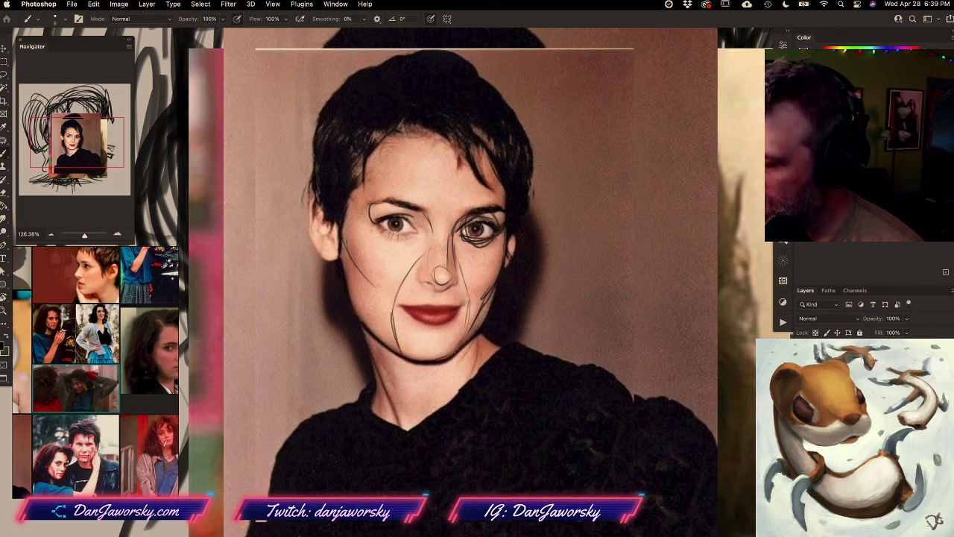
pyautogui.moveTo(426, 248)
pyautogui.mouseDown()
pyautogui.moveTo(393, 328)
pyautogui.moveTo(397, 343)
pyautogui.mouseUp()
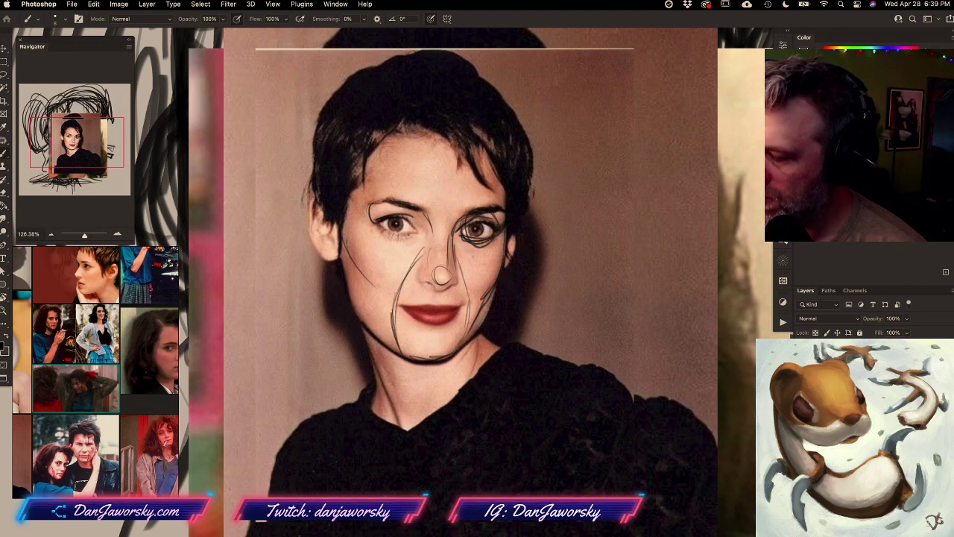
# Step: Sketch the lower lid curves and circle both eye sockets on the portrait
pyautogui.moveTo(401, 248); pyautogui.dragTo(422, 234)
pyautogui.moveTo(381, 237)
pyautogui.mouseDown()
pyautogui.moveTo(424, 235)
pyautogui.moveTo(486, 255)
pyautogui.moveTo(500, 238)
pyautogui.mouseUp()
pyautogui.moveTo(478, 252); pyautogui.dragTo(500, 239)
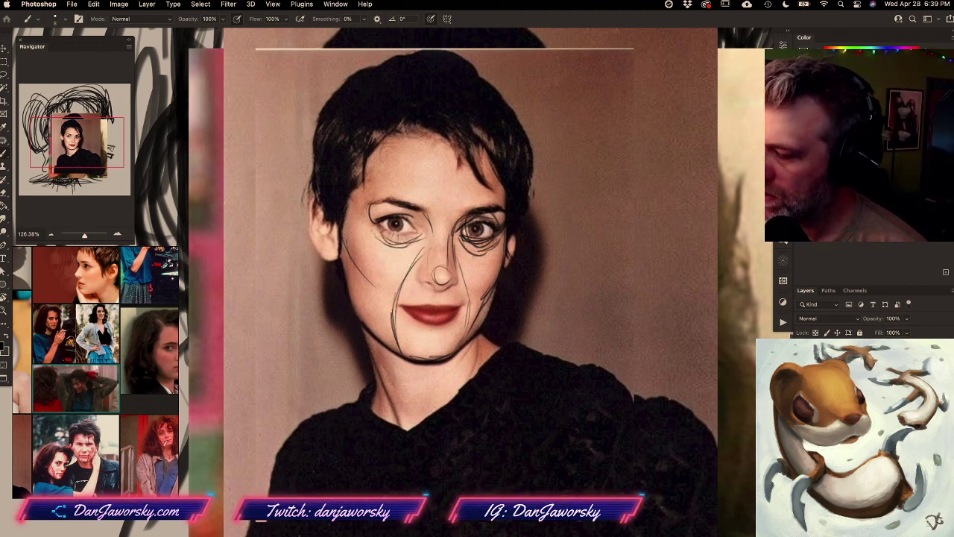
pyautogui.moveTo(404, 211); pyautogui.dragTo(413, 238)
pyautogui.moveTo(381, 223)
pyautogui.mouseDown()
pyautogui.moveTo(400, 243)
pyautogui.moveTo(419, 229)
pyautogui.moveTo(495, 234)
pyautogui.mouseUp()
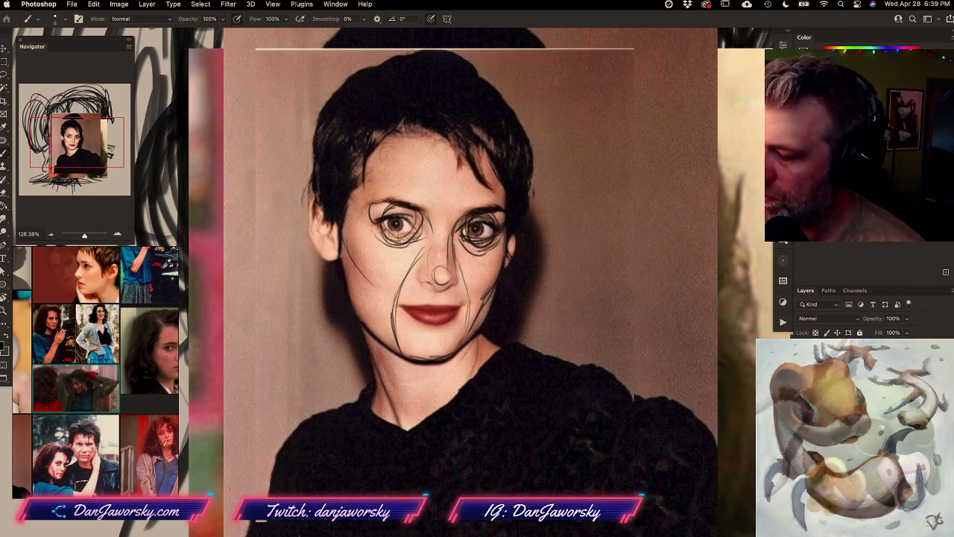
pyautogui.moveTo(402, 209); pyautogui.dragTo(414, 234)
pyautogui.moveTo(475, 220)
pyautogui.mouseDown()
pyautogui.moveTo(476, 245)
pyautogui.moveTo(498, 217)
pyautogui.mouseUp()
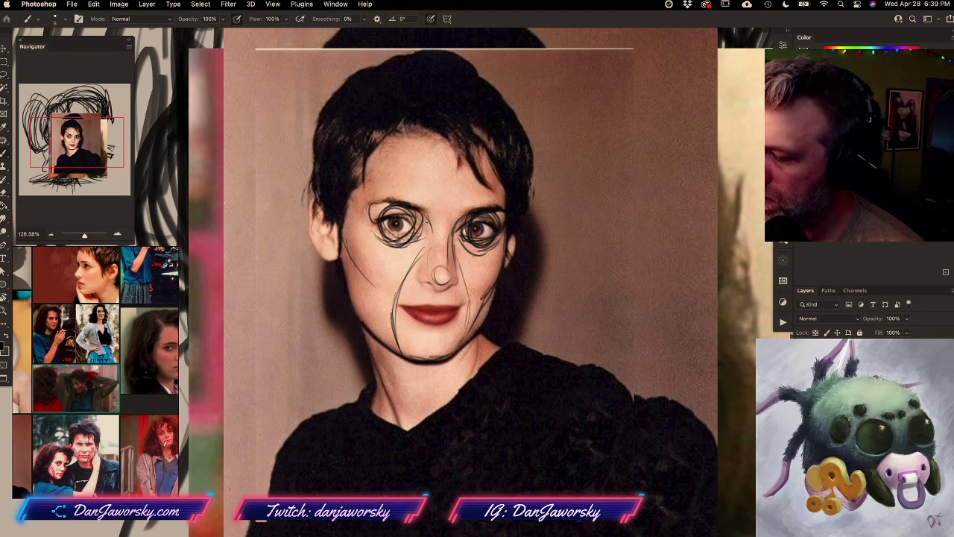
# Step: Outline the brow plane between the eyes and define the nose's bridge, sides and nostrils
pyautogui.moveTo(424, 207)
pyautogui.mouseDown()
pyautogui.moveTo(440, 240)
pyautogui.moveTo(428, 208)
pyautogui.mouseUp()
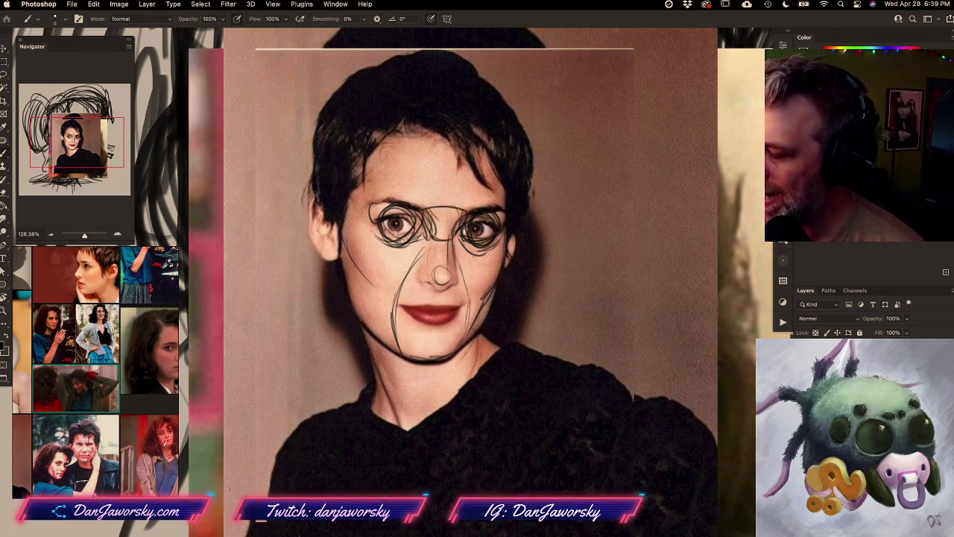
pyautogui.moveTo(438, 248); pyautogui.dragTo(434, 273)
pyautogui.moveTo(452, 227); pyautogui.dragTo(451, 271)
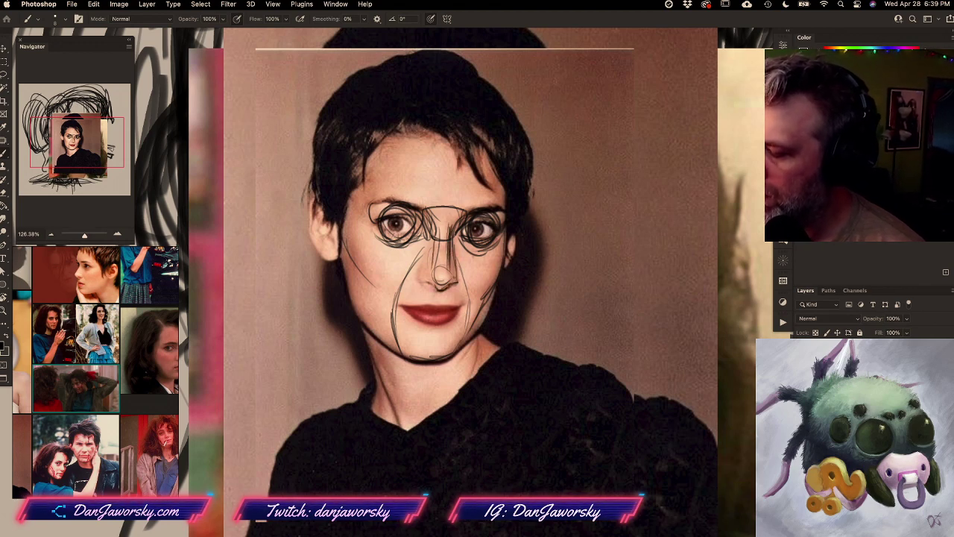
pyautogui.moveTo(422, 264)
pyautogui.mouseDown()
pyautogui.moveTo(426, 283)
pyautogui.moveTo(428, 247)
pyautogui.mouseUp()
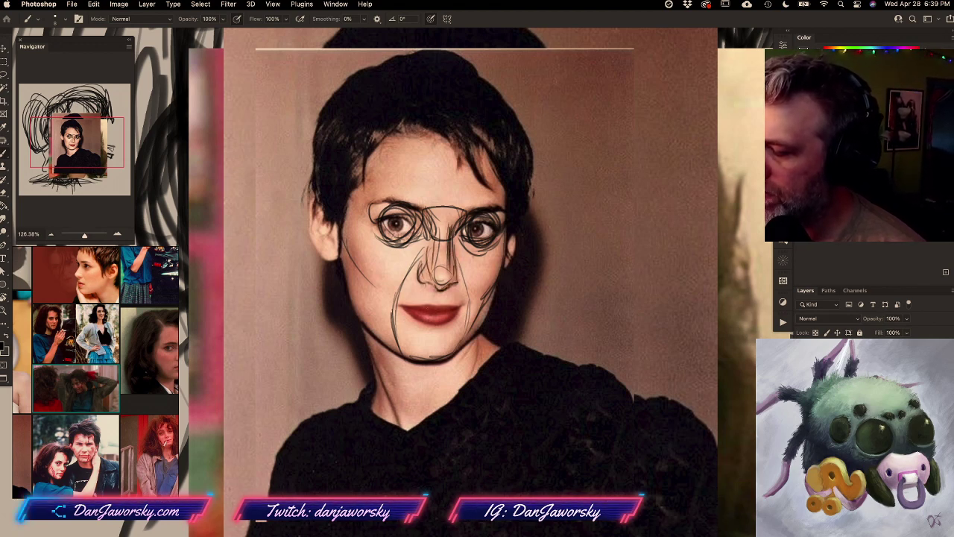
pyautogui.moveTo(461, 296); pyautogui.dragTo(463, 310)
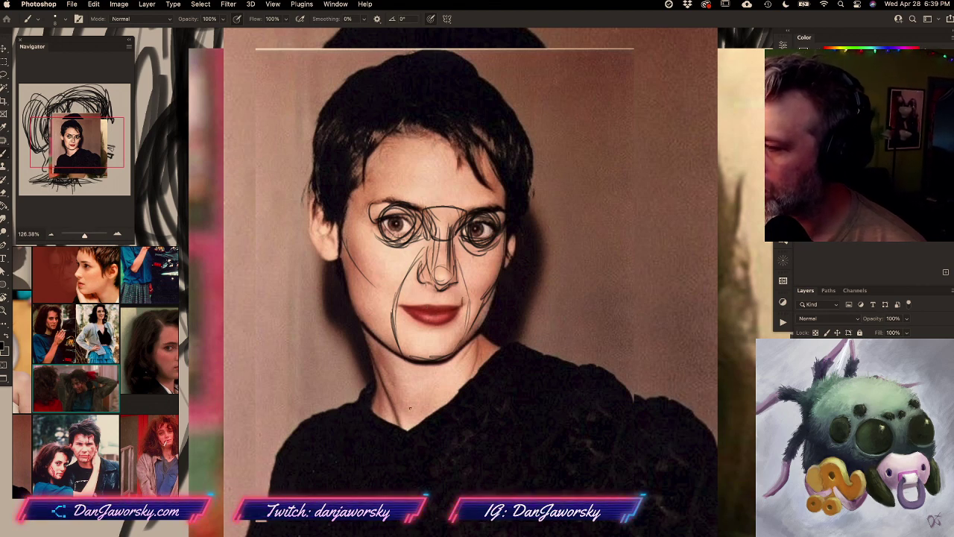
# Step: Mark the forehead's side planes with lines from the hairline down to the outer part of each brow
pyautogui.moveTo(370, 156)
pyautogui.mouseDown()
pyautogui.moveTo(374, 191)
pyautogui.moveTo(377, 147)
pyautogui.mouseUp()
pyautogui.moveTo(389, 198); pyautogui.dragTo(378, 148)
pyautogui.moveTo(498, 207); pyautogui.dragTo(496, 180)
pyautogui.moveTo(496, 199); pyautogui.dragTo(494, 179)
pyautogui.moveTo(381, 150); pyautogui.dragTo(389, 194)
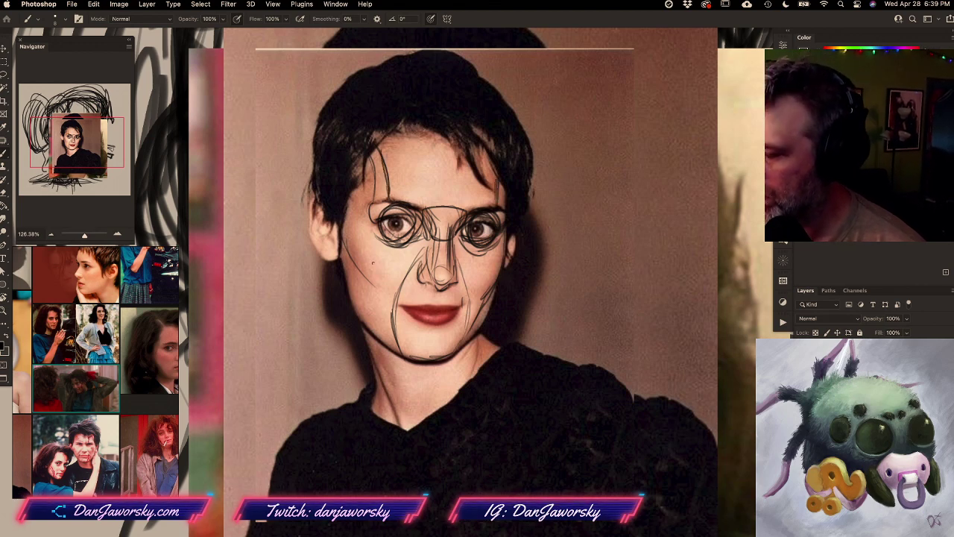
# Step: Reinforce the cheek and jaw contour on the portrait's near side and trace the outer edge of the visible ear
pyautogui.moveTo(344, 226); pyautogui.dragTo(379, 288)
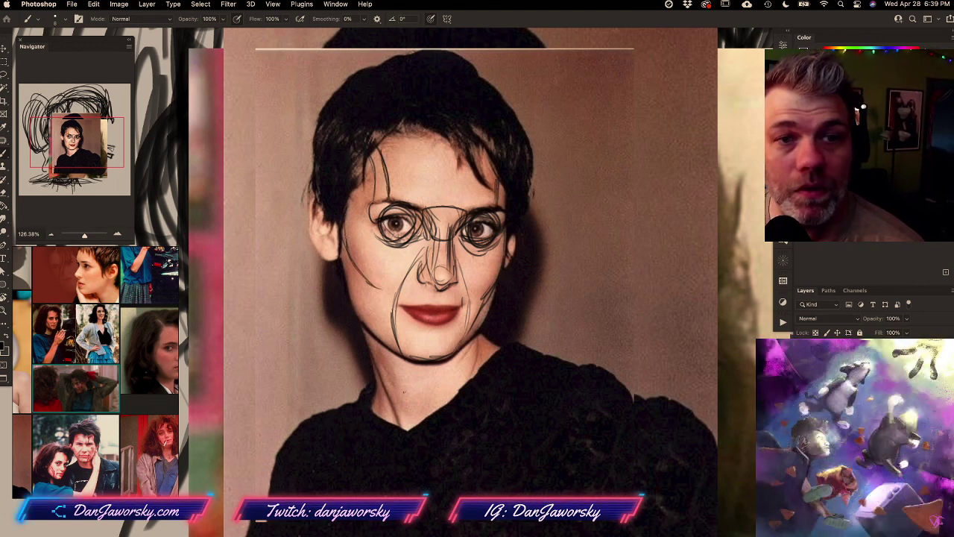
pyautogui.moveTo(343, 228)
pyautogui.mouseDown()
pyautogui.moveTo(350, 291)
pyautogui.moveTo(390, 343)
pyautogui.mouseUp()
pyautogui.moveTo(353, 304); pyautogui.dragTo(392, 346)
pyautogui.moveTo(311, 188)
pyautogui.mouseDown()
pyautogui.moveTo(307, 235)
pyautogui.moveTo(332, 262)
pyautogui.mouseUp()
pyautogui.moveTo(311, 222); pyautogui.dragTo(333, 261)
pyautogui.moveTo(312, 186); pyautogui.dragTo(326, 255)
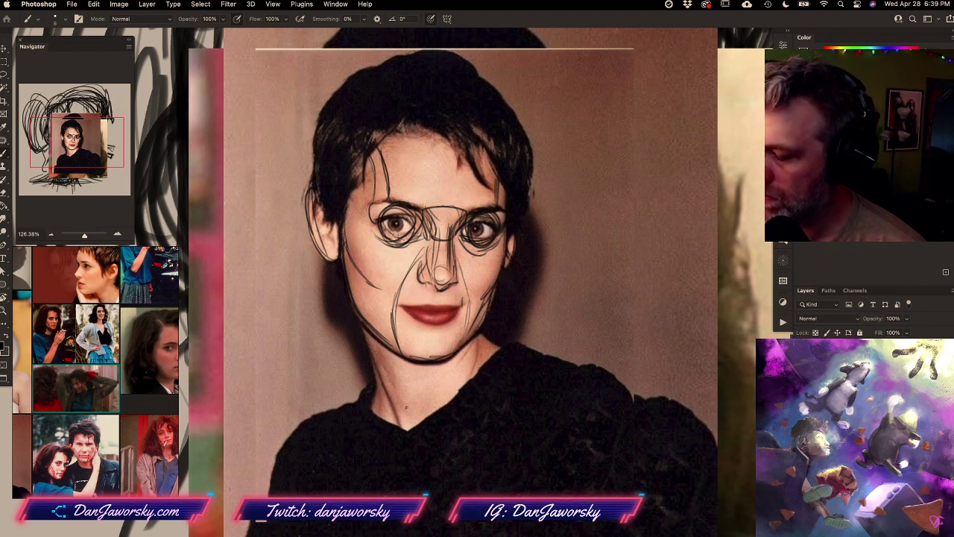
# Step: Trace both sides of the neck from the jaw down toward the collar
pyautogui.moveTo(366, 331); pyautogui.dragTo(402, 412)
pyautogui.moveTo(369, 334); pyautogui.dragTo(411, 429)
pyautogui.moveTo(478, 341); pyautogui.dragTo(471, 377)
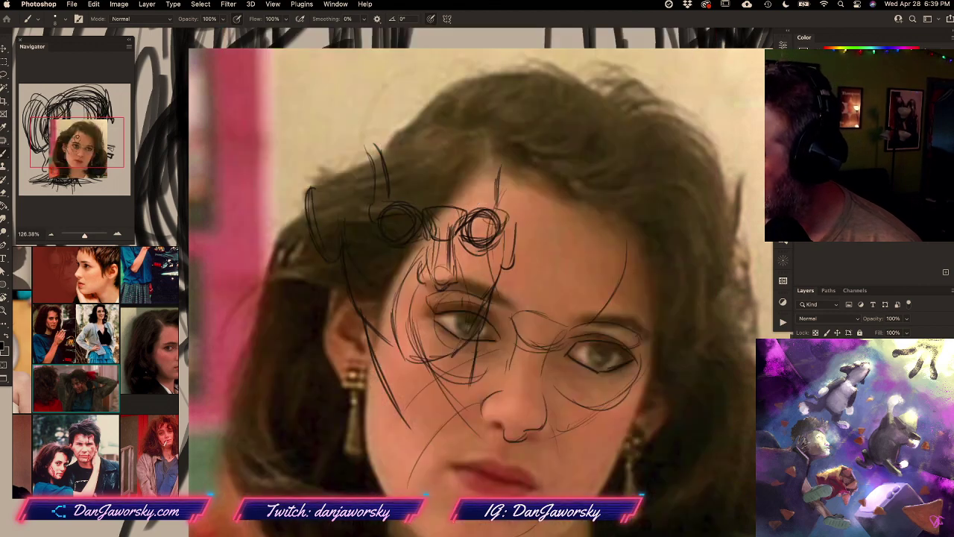
# Step: Clear the other reference photo and isolate the short-haired portrait with its construction lines on the plain background
pyautogui.press('Delete')
pyautogui.press('Delete')
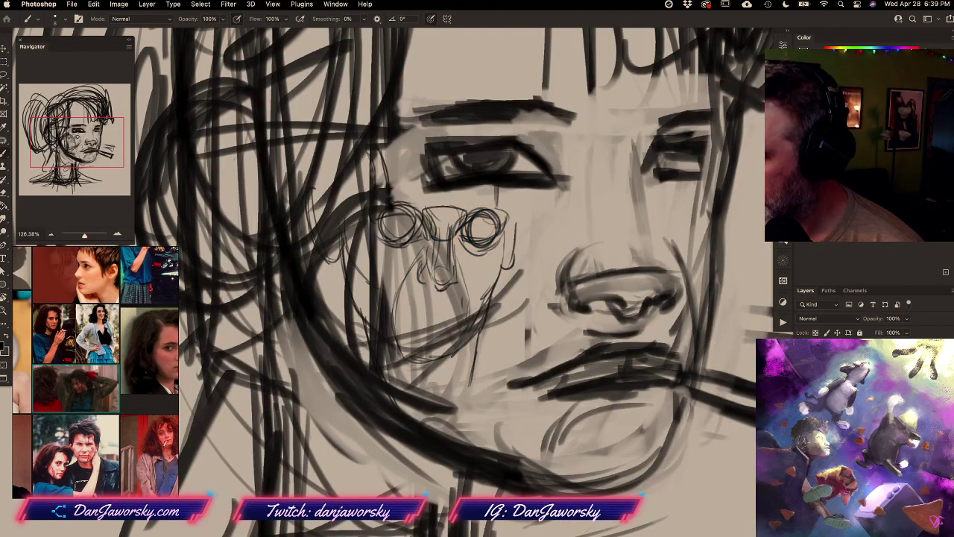
pyautogui.press('super+comma')
pyautogui.press('super+comma')
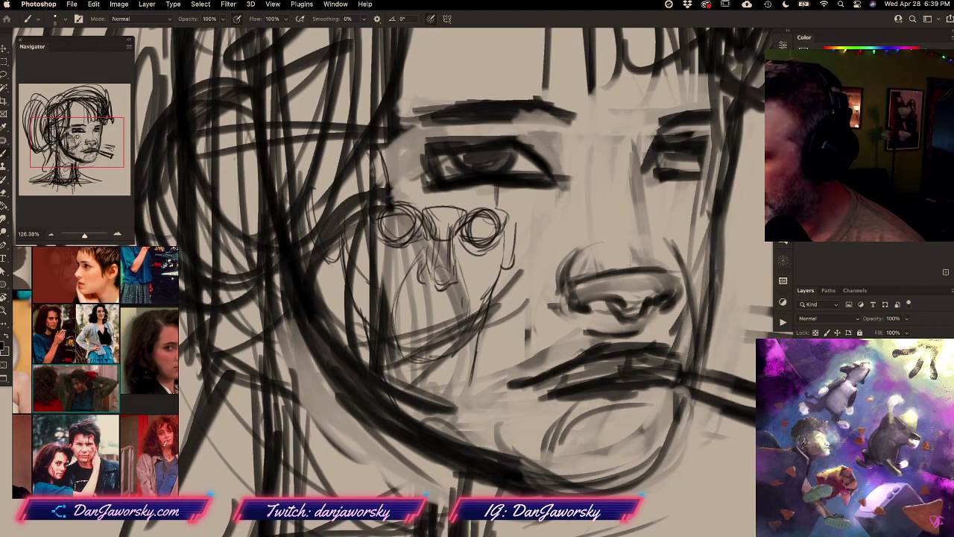
pyautogui.press('Delete')
pyautogui.keyDown('super'); pyautogui.moveTo(498, 381); pyautogui.dragTo(518, 383); pyautogui.keyUp('super')
pyautogui.press('super+comma')
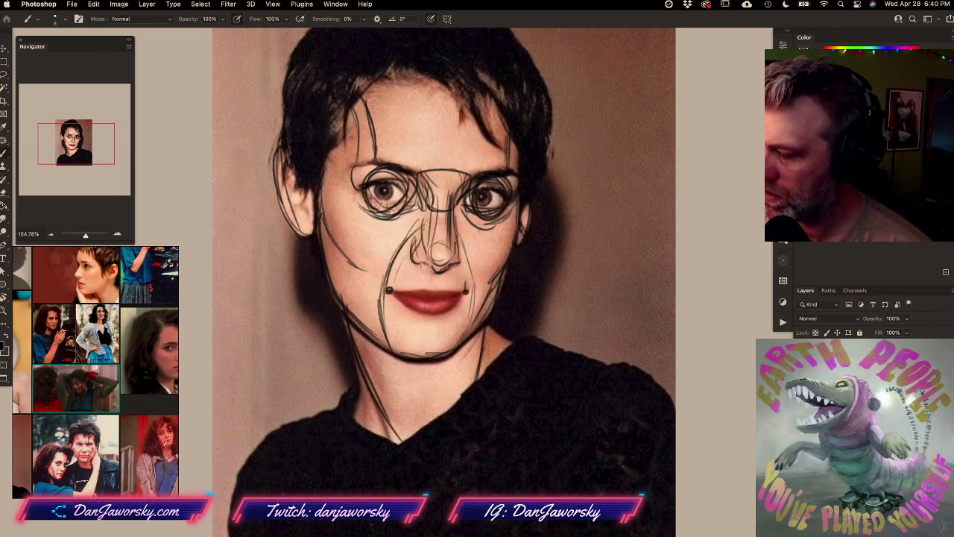
# Step: Add cheekbone curves below the near eye and draw forehead plane lines from the hairline to both inner brows
pyautogui.moveTo(372, 242); pyautogui.dragTo(353, 292)
pyautogui.moveTo(401, 206); pyautogui.dragTo(355, 271)
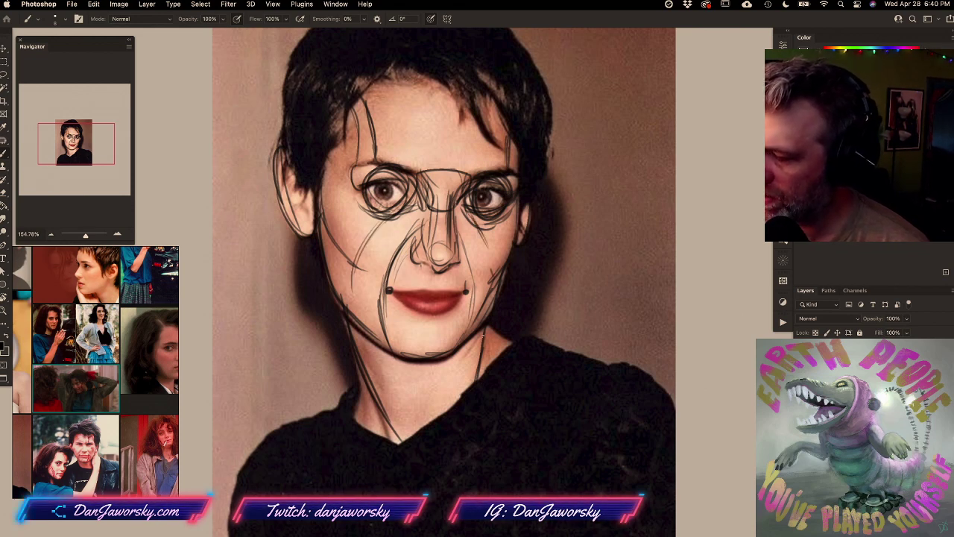
pyautogui.moveTo(403, 87)
pyautogui.mouseDown()
pyautogui.moveTo(410, 170)
pyautogui.moveTo(408, 161)
pyautogui.mouseUp()
pyautogui.moveTo(484, 143)
pyautogui.mouseDown()
pyautogui.moveTo(479, 172)
pyautogui.moveTo(468, 174)
pyautogui.mouseUp()
pyautogui.moveTo(483, 102); pyautogui.dragTo(472, 173)
pyautogui.moveTo(409, 99); pyautogui.dragTo(416, 158)
pyautogui.moveTo(406, 81); pyautogui.dragTo(410, 155)
pyautogui.moveTo(411, 80); pyautogui.dragTo(415, 171)
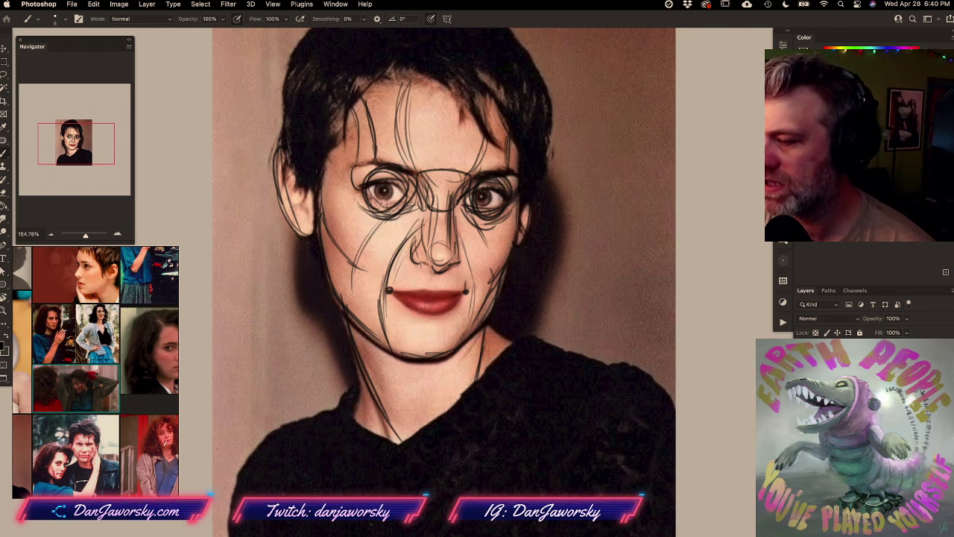
# Step: Add short temple lines below the hairline and darken the wedge between the brows at the nose bridge
pyautogui.moveTo(359, 100); pyautogui.dragTo(366, 139)
pyautogui.moveTo(354, 106); pyautogui.dragTo(360, 140)
pyautogui.moveTo(423, 181)
pyautogui.mouseDown()
pyautogui.moveTo(433, 216)
pyautogui.moveTo(469, 177)
pyautogui.mouseUp()
pyautogui.moveTo(464, 187); pyautogui.dragTo(441, 212)
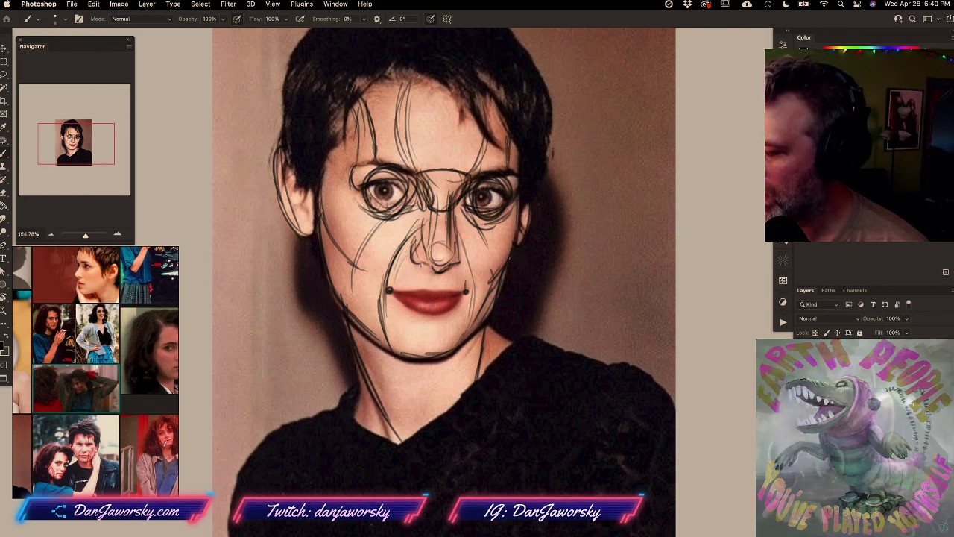
# Step: Build up the cheek planes with repeated curves from below each eye down toward the jaw
pyautogui.moveTo(385, 222); pyautogui.dragTo(352, 304)
pyautogui.moveTo(470, 209); pyautogui.dragTo(489, 280)
pyautogui.moveTo(482, 219); pyautogui.dragTo(479, 301)
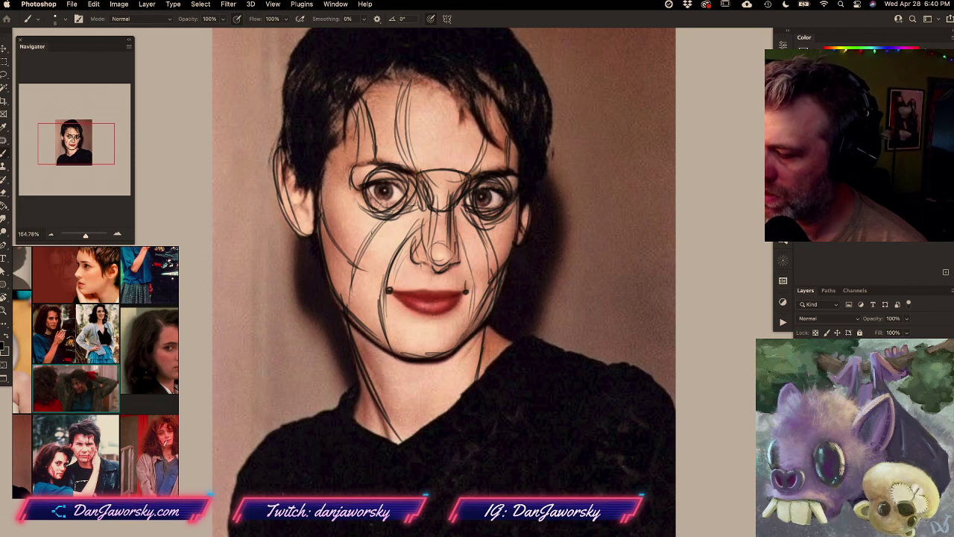
pyautogui.moveTo(386, 216); pyautogui.dragTo(359, 315)
pyautogui.moveTo(383, 221); pyautogui.dragTo(364, 326)
pyautogui.moveTo(477, 223); pyautogui.dragTo(494, 298)
# Step: Strengthen the fold lines from the nose past both mouth corners and add short marks around the mouth
pyautogui.moveTo(418, 226)
pyautogui.mouseDown()
pyautogui.moveTo(381, 298)
pyautogui.moveTo(390, 344)
pyautogui.mouseUp()
pyautogui.moveTo(463, 242); pyautogui.dragTo(468, 327)
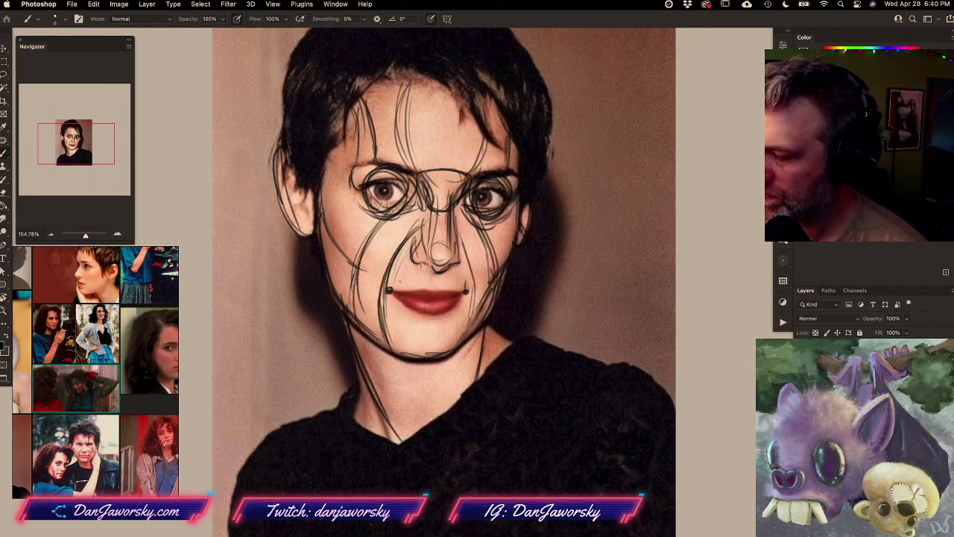
pyautogui.moveTo(390, 266); pyautogui.dragTo(383, 291)
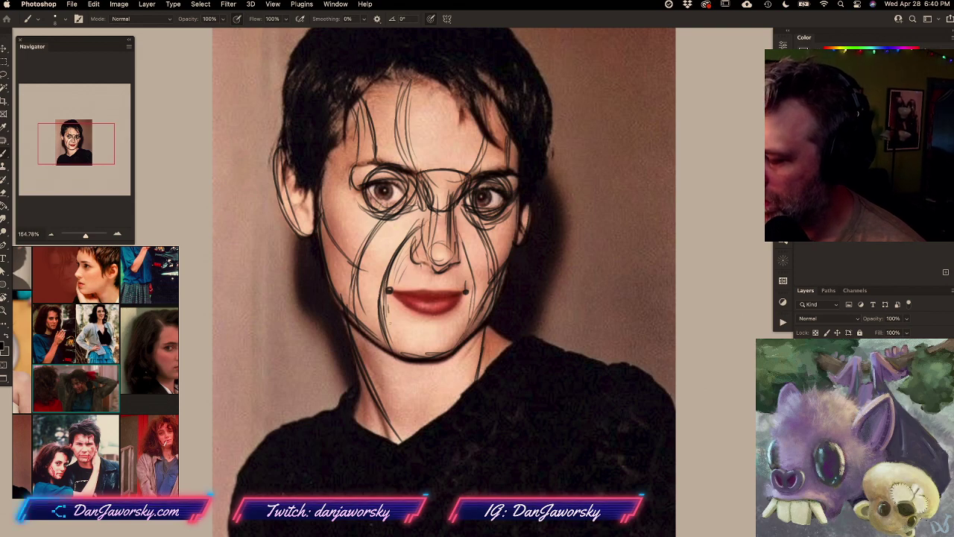
pyautogui.moveTo(390, 323)
pyautogui.mouseDown()
pyautogui.moveTo(393, 345)
pyautogui.moveTo(441, 321)
pyautogui.moveTo(401, 334)
pyautogui.mouseUp()
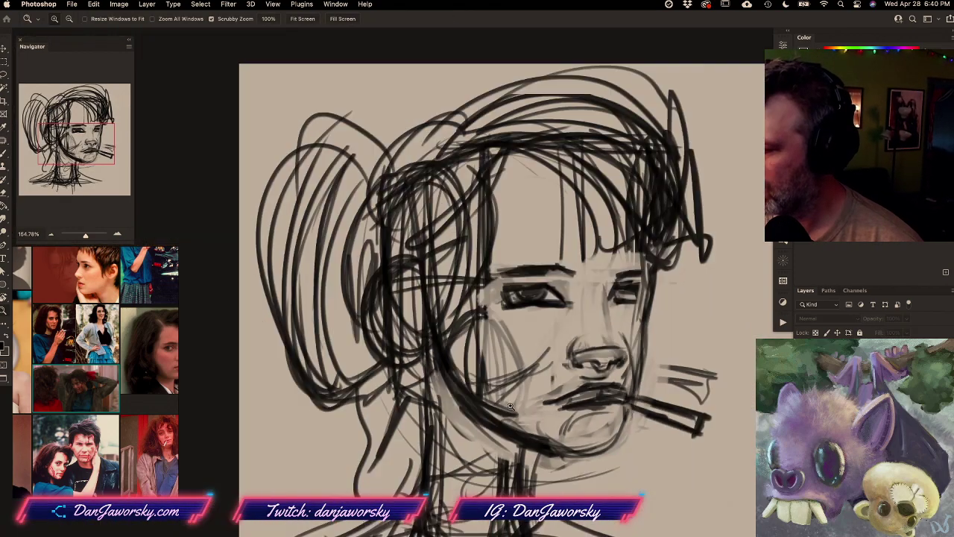
# Step: Switch to ZBrush and place the reference photo collage beside the head model, shown in side profile
pyautogui.keyDown('super'); pyautogui.moveTo(511, 406); pyautogui.dragTo(498, 406); pyautogui.keyUp('super')
pyautogui.moveTo(677, 463); pyautogui.dragTo(548, 418)
pyautogui.keyDown('super'); pyautogui.moveTo(548, 417); pyautogui.dragTo(562, 404); pyautogui.keyUp('super')
pyautogui.moveTo(566, 534)
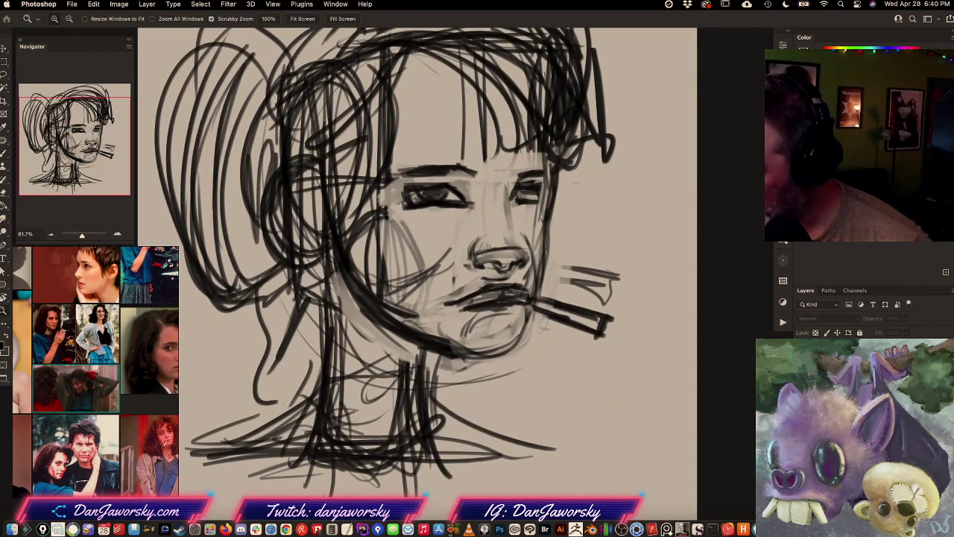
pyautogui.click(576, 529)
pyautogui.keyDown('alt'); pyautogui.moveTo(635, 377); pyautogui.dragTo(588, 417); pyautogui.keyUp('alt')
pyautogui.moveTo(615, 332); pyautogui.dragTo(602, 348)
pyautogui.click(73, 285)
pyautogui.moveTo(74, 284); pyautogui.dragTo(138, 243)
pyautogui.click(606, 375)
pyautogui.moveTo(607, 375)
pyautogui.keyDown('alt'); pyautogui.mouseDown()
pyautogui.moveTo(638, 385)
pyautogui.moveTo(633, 407)
pyautogui.moveTo(571, 390)
pyautogui.moveTo(622, 388)
pyautogui.moveTo(607, 397)
pyautogui.moveTo(596, 383)
pyautogui.moveTo(579, 388)
pyautogui.moveTo(583, 377)
pyautogui.mouseUp(); pyautogui.keyUp('alt')
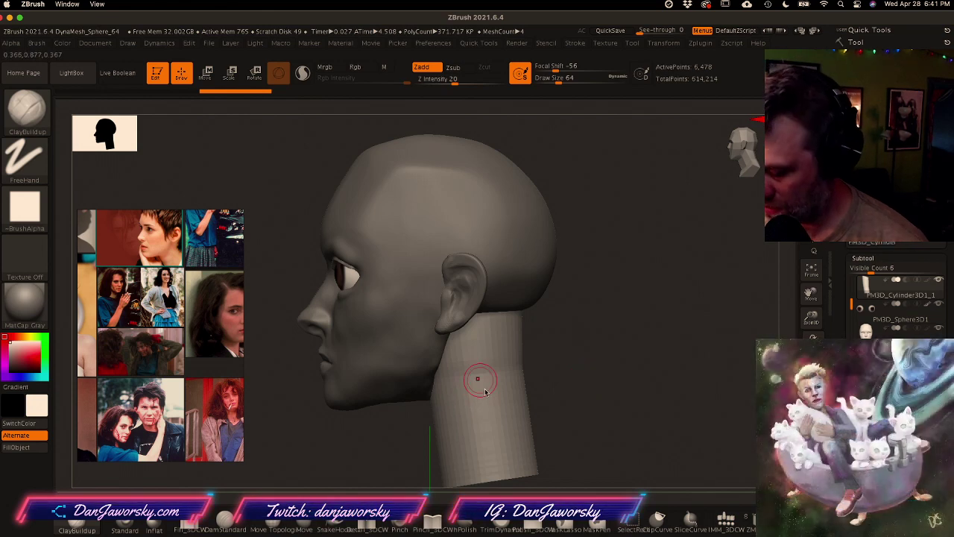
# Step: Scale the neck cylinder and shift it along its length with the gizmo to refit it beneath the head
pyautogui.moveTo(494, 367); pyautogui.dragTo(510, 370)
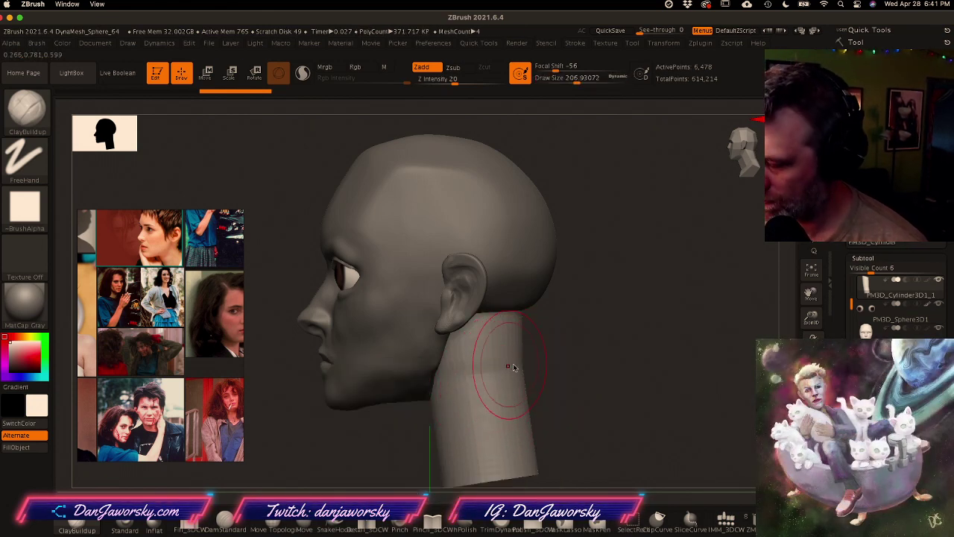
pyautogui.press('e')
pyautogui.moveTo(524, 364); pyautogui.dragTo(488, 365)
pyautogui.moveTo(515, 404)
pyautogui.mouseDown(button='right')
pyautogui.moveTo(557, 398)
pyautogui.moveTo(522, 415)
pyautogui.mouseUp(button='right')
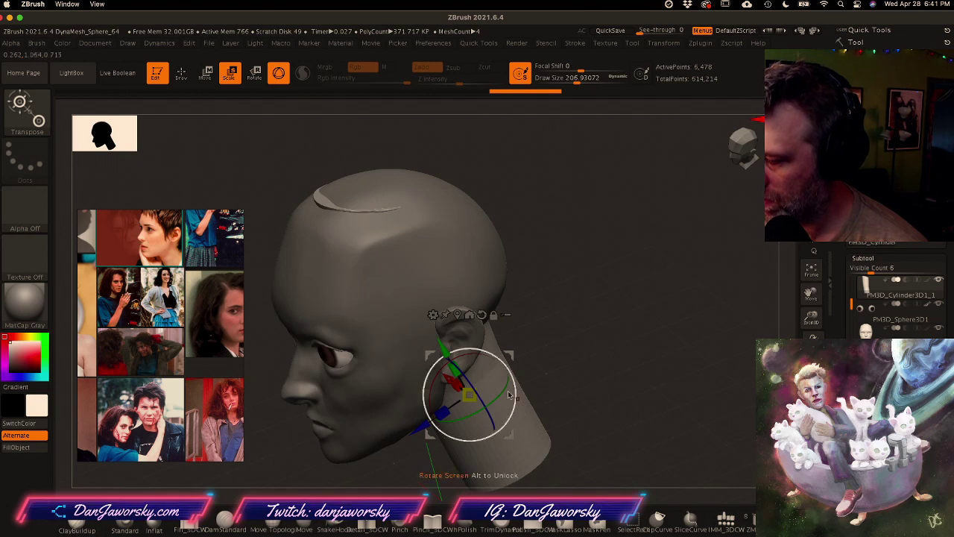
pyautogui.moveTo(440, 345); pyautogui.dragTo(445, 354)
pyautogui.moveTo(515, 382)
pyautogui.keyDown('shift'); pyautogui.mouseDown(button='right')
pyautogui.moveTo(559, 381)
pyautogui.moveTo(574, 410)
pyautogui.mouseUp(button='right'); pyautogui.keyUp('shift')
pyautogui.keyDown('alt'); pyautogui.moveTo(574, 410); pyautogui.dragTo(513, 410, button='right'); pyautogui.keyUp('alt')
pyautogui.press('q')
# Step: Make the head the active subtool and adjust its cheek and jaw outline with the Move brush at draw size about 97
pyautogui.keyDown('alt'); pyautogui.click(535, 359); pyautogui.keyUp('alt')
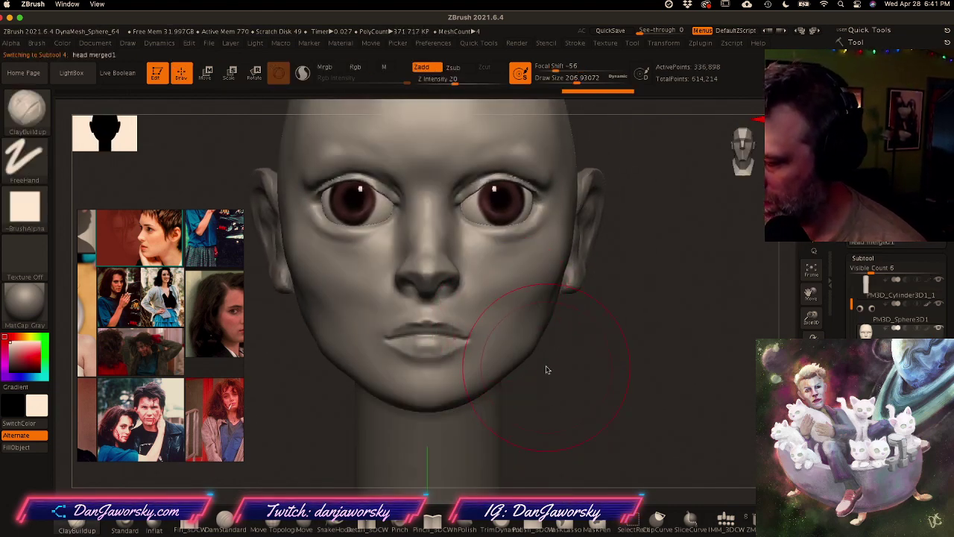
pyautogui.press('space')
pyautogui.moveTo(540, 362); pyautogui.dragTo(524, 362)
pyautogui.moveTo(469, 316)
pyautogui.keyDown('ctrl'); pyautogui.mouseDown(button='right')
pyautogui.moveTo(532, 370)
pyautogui.moveTo(450, 336)
pyautogui.moveTo(462, 331)
pyautogui.mouseUp(button='right'); pyautogui.keyUp('ctrl')
pyautogui.moveTo(462, 331)
pyautogui.keyDown('alt'); pyautogui.mouseDown(button='right')
pyautogui.moveTo(492, 373)
pyautogui.moveTo(505, 362)
pyautogui.moveTo(481, 364)
pyautogui.moveTo(512, 372)
pyautogui.moveTo(472, 364)
pyautogui.moveTo(502, 366)
pyautogui.moveTo(477, 388)
pyautogui.mouseUp(button='right'); pyautogui.keyUp('alt')
pyautogui.press('space')
pyautogui.moveTo(516, 300); pyautogui.dragTo(529, 300)
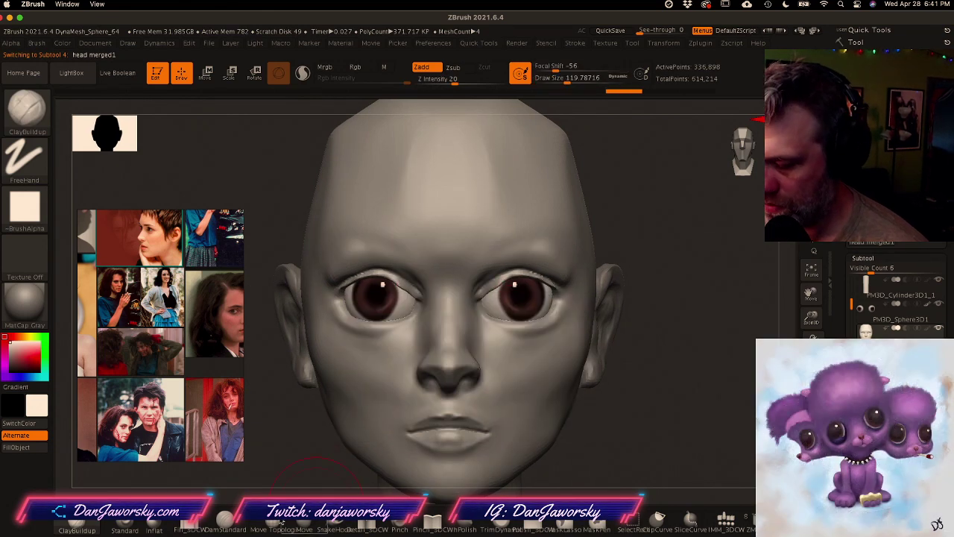
pyautogui.click(304, 526)
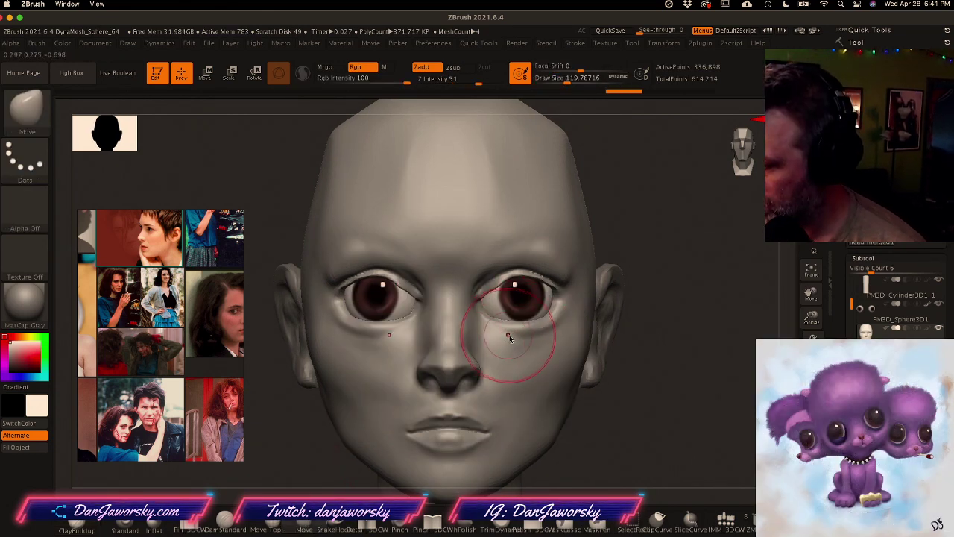
pyautogui.press('space')
pyautogui.moveTo(517, 332); pyautogui.dragTo(545, 334)
pyautogui.moveTo(543, 333); pyautogui.dragTo(533, 333, button='right')
pyautogui.hotkey('shift', 'space')
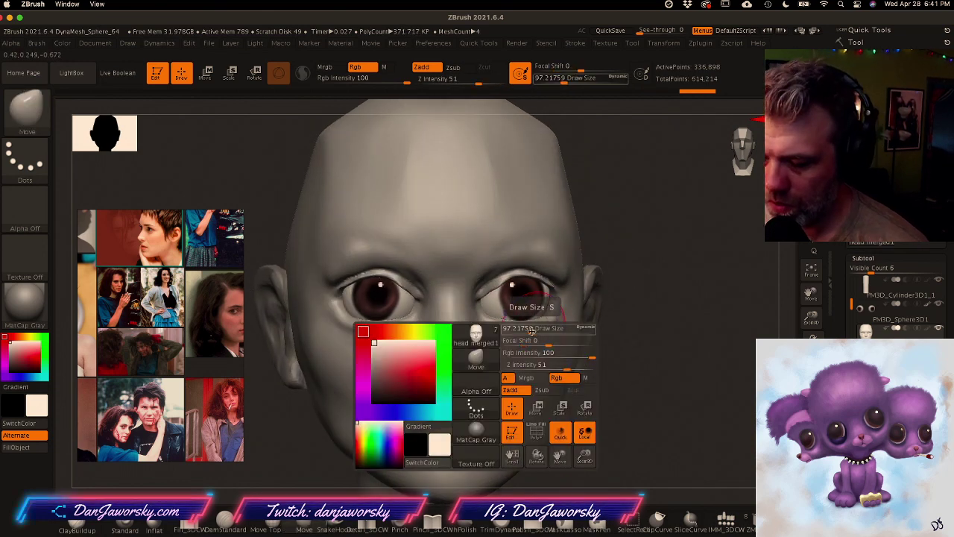
# Step: Focus the PureRef board on the three-quarter portrait, enlarge it, and turn the head model to a matching angle
pyautogui.click(225, 337)
pyautogui.doubleClick(225, 334)
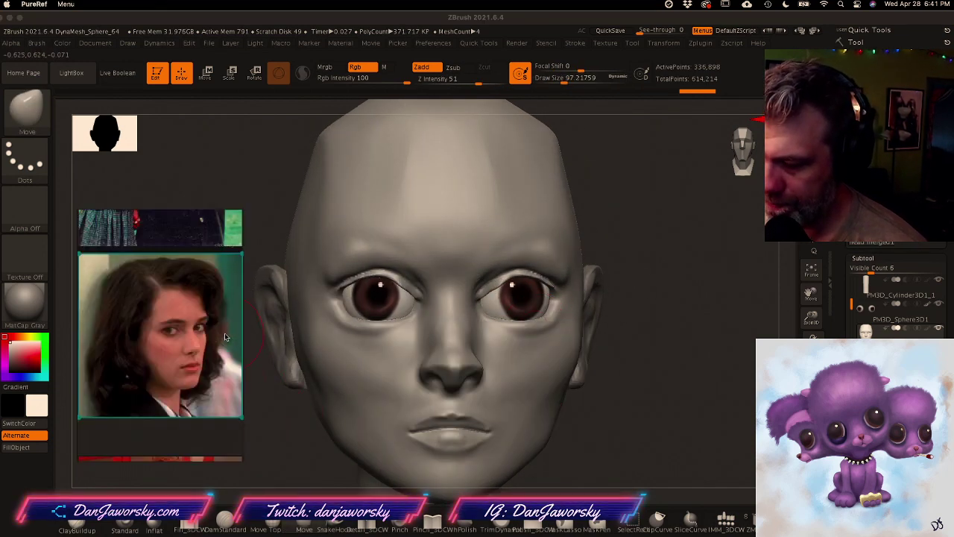
pyautogui.scroll(2, 181, 359)
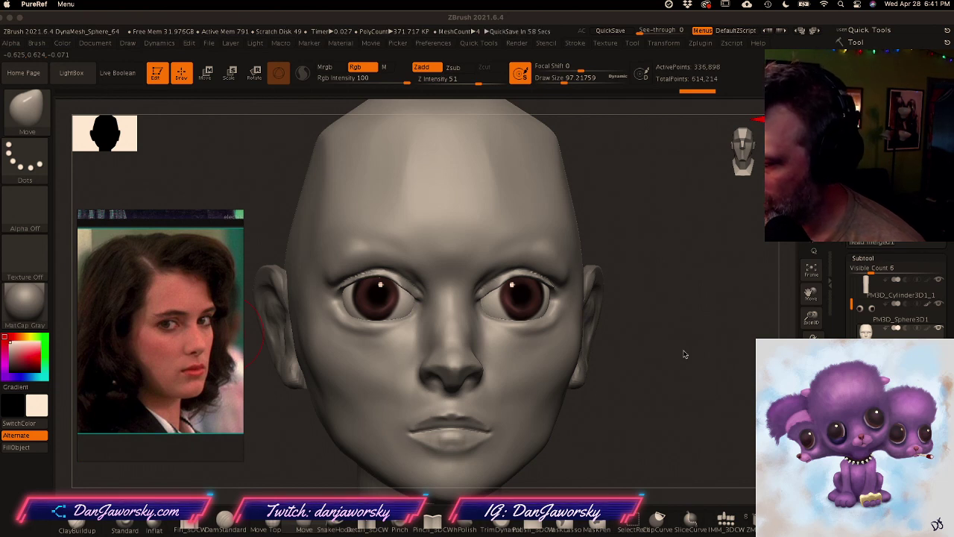
pyautogui.moveTo(628, 385)
pyautogui.mouseDown()
pyautogui.moveTo(641, 374)
pyautogui.moveTo(636, 353)
pyautogui.moveTo(632, 378)
pyautogui.moveTo(648, 369)
pyautogui.moveTo(647, 379)
pyautogui.mouseUp()
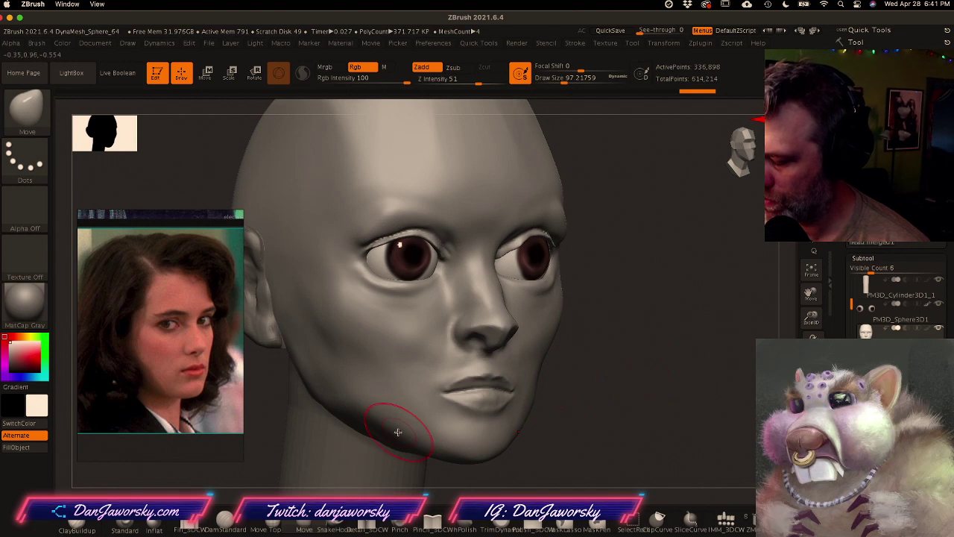
# Step: Drop the head to a coarse subdivision level and adjust the far cheek contour with Move at draw size about 136
pyautogui.press('space')
pyautogui.press('shift')
pyautogui.hotkey('shift', 'd')
pyautogui.press('space')
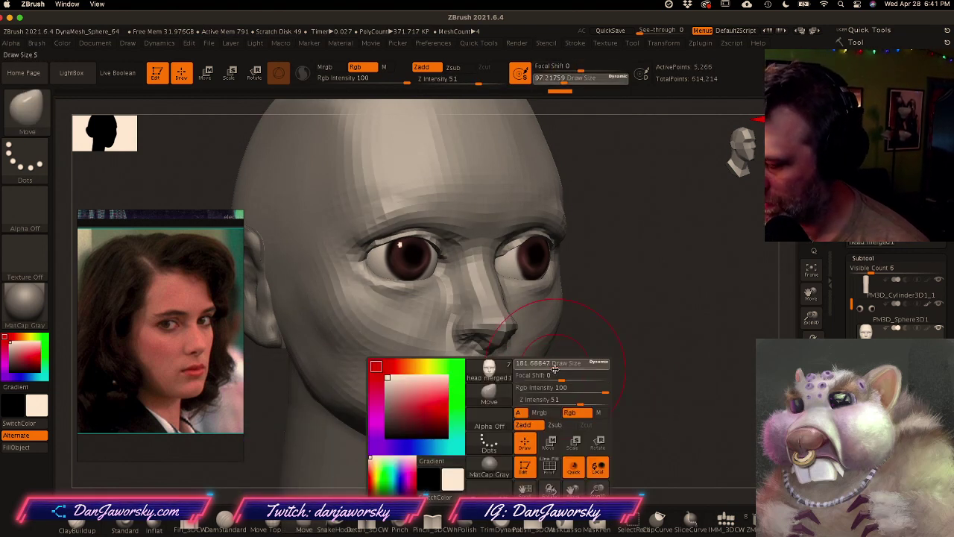
pyautogui.moveTo(554, 369); pyautogui.dragTo(559, 366)
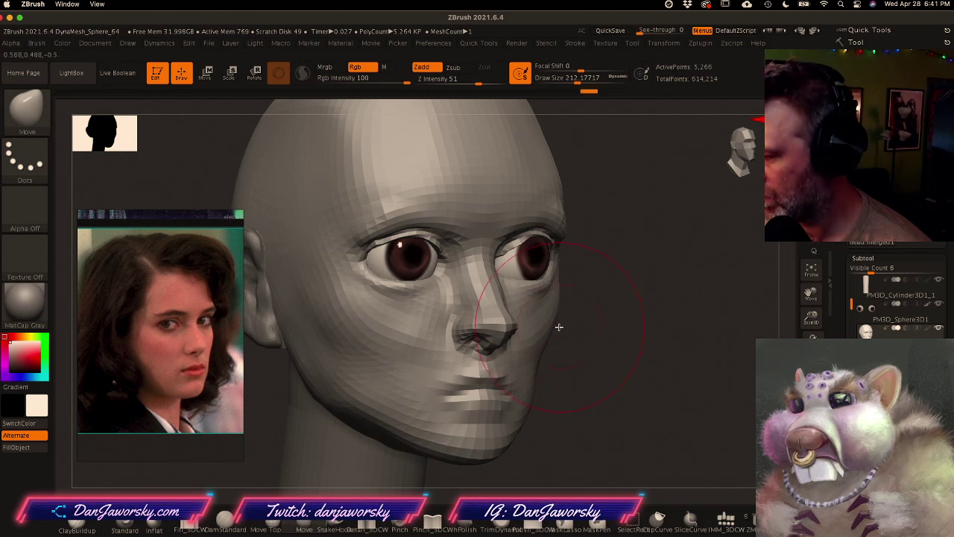
pyautogui.press('space')
pyautogui.moveTo(570, 333); pyautogui.dragTo(564, 330)
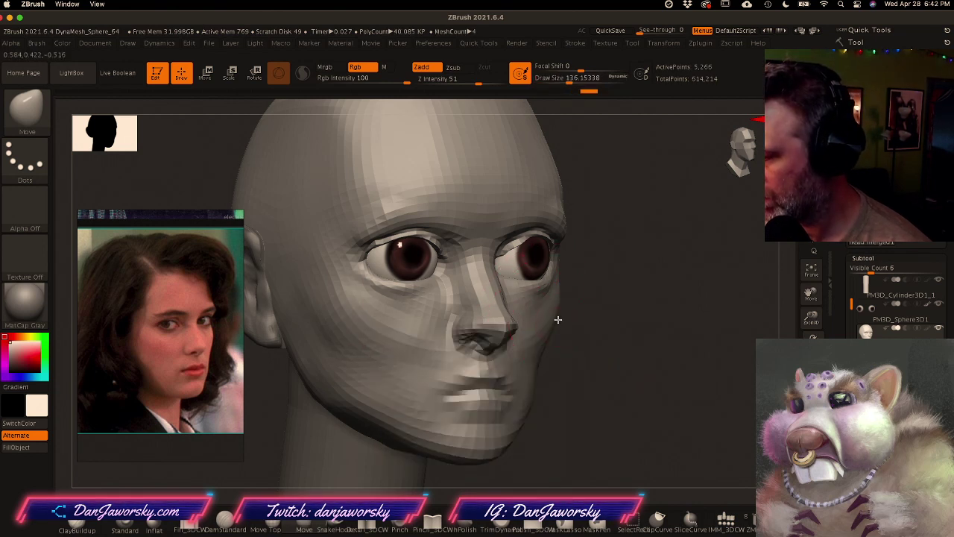
pyautogui.moveTo(557, 287)
pyautogui.mouseDown(button='right')
pyautogui.moveTo(516, 318)
pyautogui.moveTo(542, 324)
pyautogui.moveTo(575, 358)
pyautogui.moveTo(597, 359)
pyautogui.moveTo(561, 344)
pyautogui.moveTo(569, 375)
pyautogui.moveTo(549, 390)
pyautogui.moveTo(542, 383)
pyautogui.moveTo(552, 390)
pyautogui.mouseUp(button='right')
# Step: Raise the head three subdivision levels and smooth the cheek area above the jaw
pyautogui.press('d')
pyautogui.press('d')
pyautogui.press('d')
pyautogui.keyDown('shift'); pyautogui.moveTo(371, 347); pyautogui.dragTo(395, 376); pyautogui.keyUp('shift')
# Step: Reshape the jaw corner below the ear with the Move brush, working from the side profile
pyautogui.moveTo(419, 411)
pyautogui.keyDown('shift'); pyautogui.mouseDown(button='right')
pyautogui.moveTo(463, 427)
pyautogui.moveTo(478, 419)
pyautogui.mouseUp(button='right'); pyautogui.keyUp('shift')
pyautogui.moveTo(406, 445)
pyautogui.keyDown('alt'); pyautogui.mouseDown(button='right')
pyautogui.moveTo(433, 390)
pyautogui.moveTo(419, 389)
pyautogui.moveTo(416, 353)
pyautogui.mouseUp(button='right'); pyautogui.keyUp('alt')
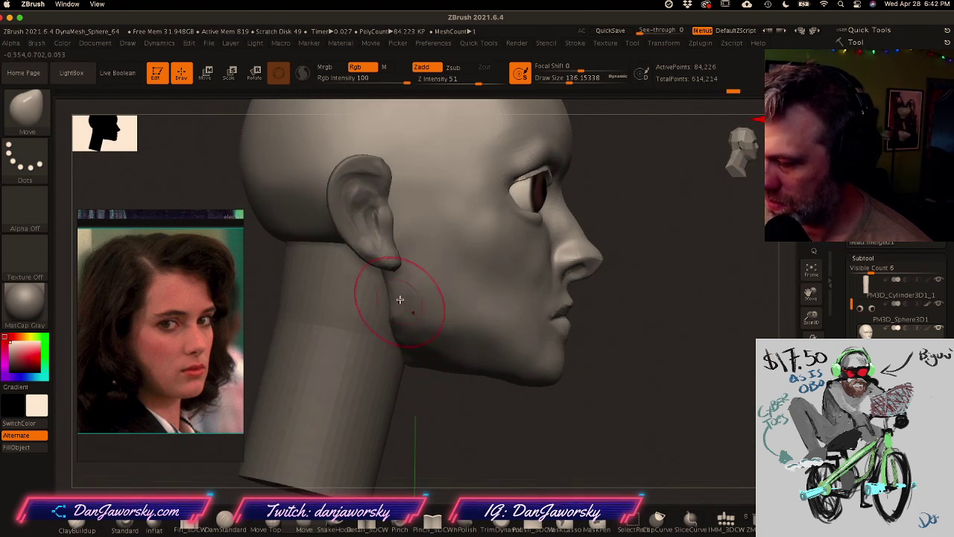
pyautogui.moveTo(399, 302); pyautogui.dragTo(424, 359, button='right')
pyautogui.moveTo(397, 330); pyautogui.dragTo(399, 319)
pyautogui.moveTo(574, 369); pyautogui.dragTo(555, 384, button='right')
# Step: Sharpen the nose's lower edge from nostril wing to tip with DamStandard at draw size about 29, smoothing the surrounding surface
pyautogui.press('space')
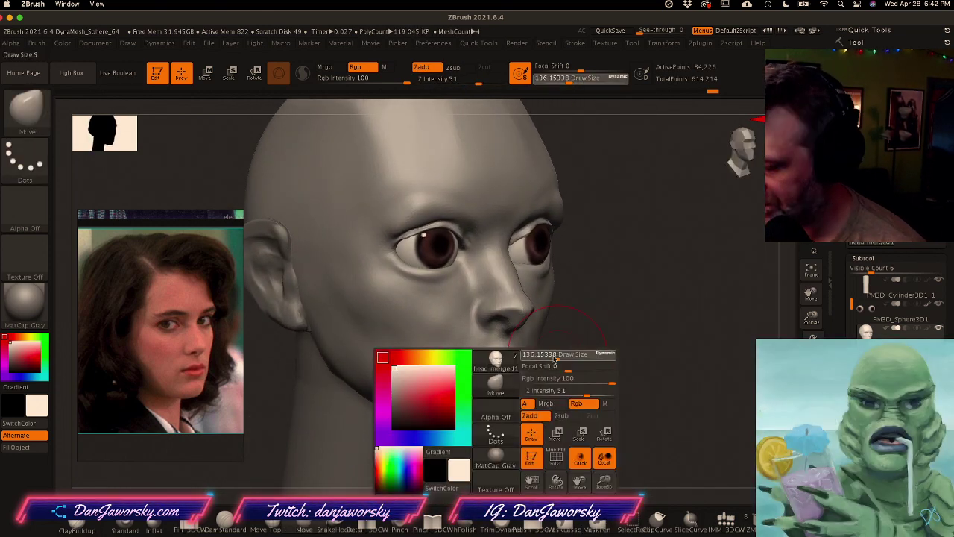
pyautogui.moveTo(556, 358); pyautogui.dragTo(546, 358)
pyautogui.keyDown('ctrl'); pyautogui.moveTo(532, 326); pyautogui.dragTo(513, 335, button='right'); pyautogui.keyUp('ctrl')
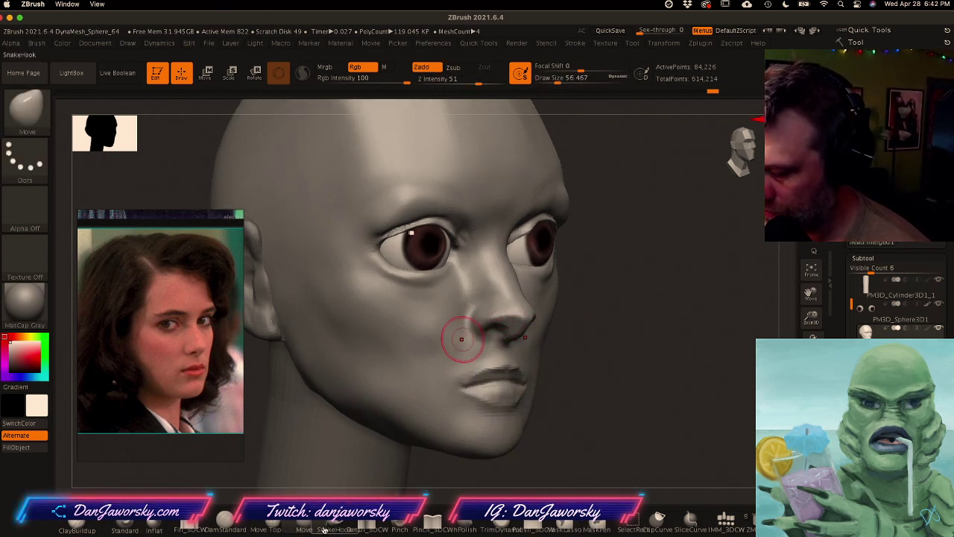
pyautogui.click(222, 519)
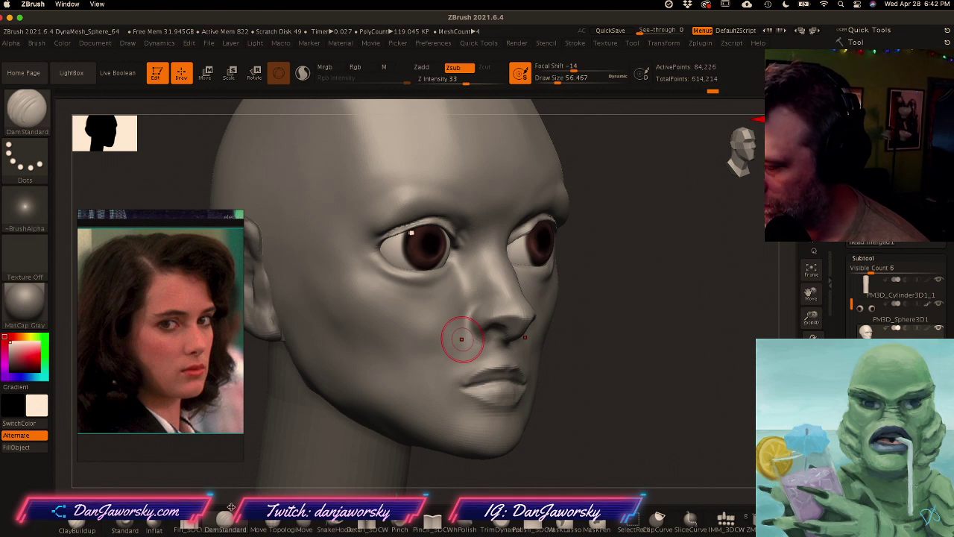
pyautogui.press('space')
pyautogui.moveTo(502, 326); pyautogui.dragTo(495, 325)
pyautogui.keyDown('ctrl'); pyautogui.moveTo(477, 337); pyautogui.dragTo(515, 338, button='right'); pyautogui.keyUp('ctrl')
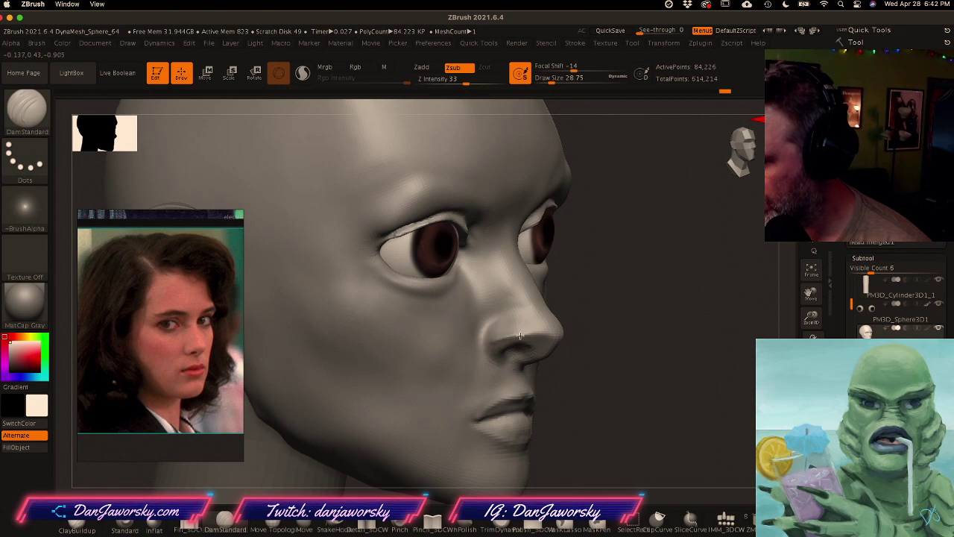
pyautogui.press('shift')
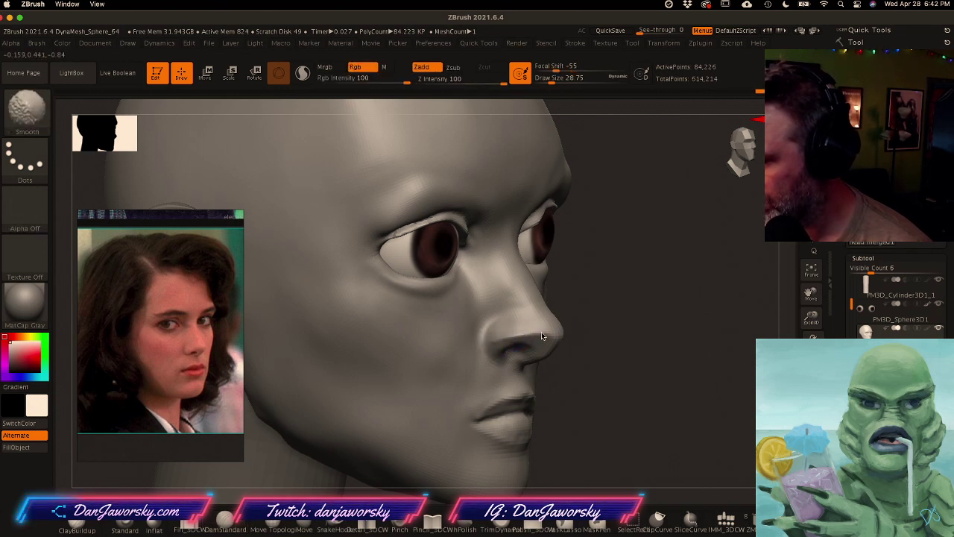
pyautogui.moveTo(538, 335); pyautogui.dragTo(483, 348)
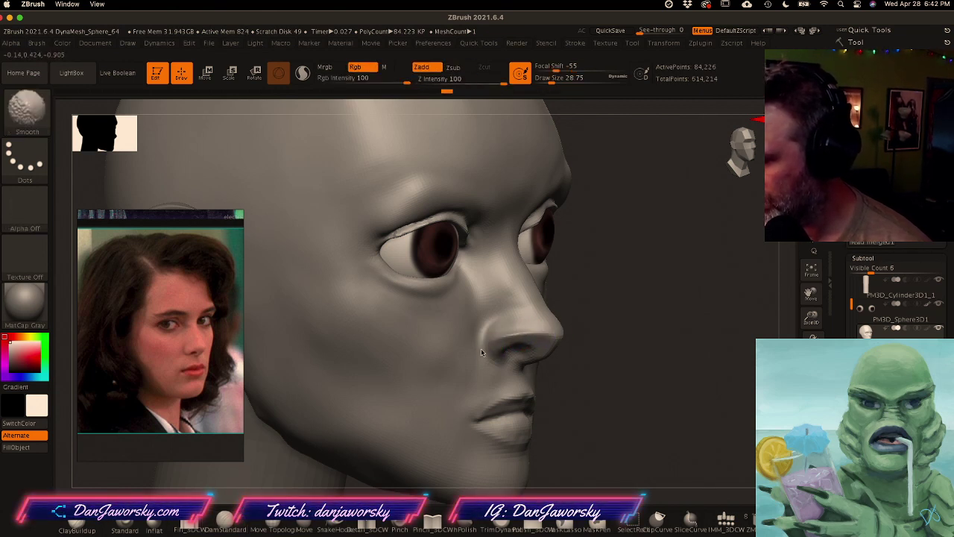
pyautogui.moveTo(526, 403); pyautogui.dragTo(507, 405, button='right')
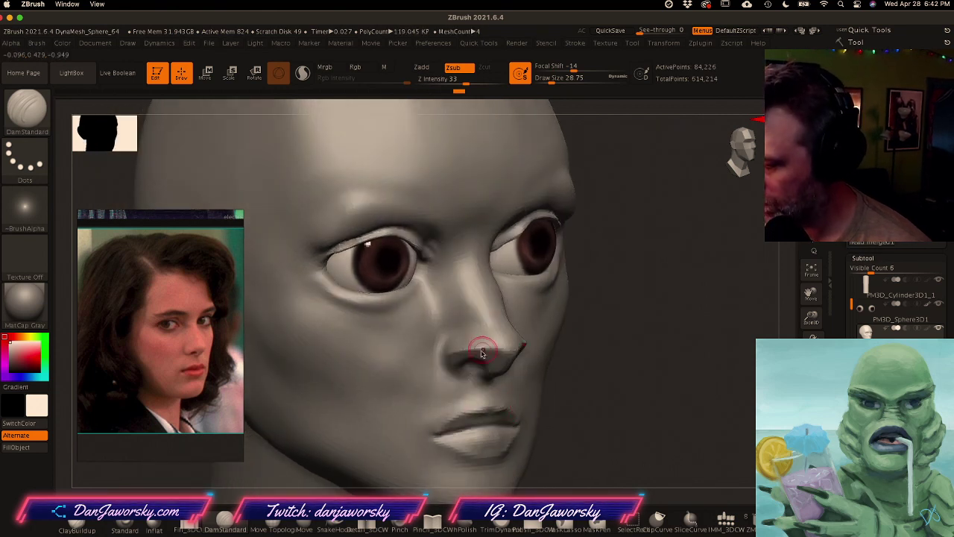
pyautogui.moveTo(502, 345)
pyautogui.mouseDown()
pyautogui.moveTo(474, 346)
pyautogui.moveTo(512, 344)
pyautogui.mouseUp()
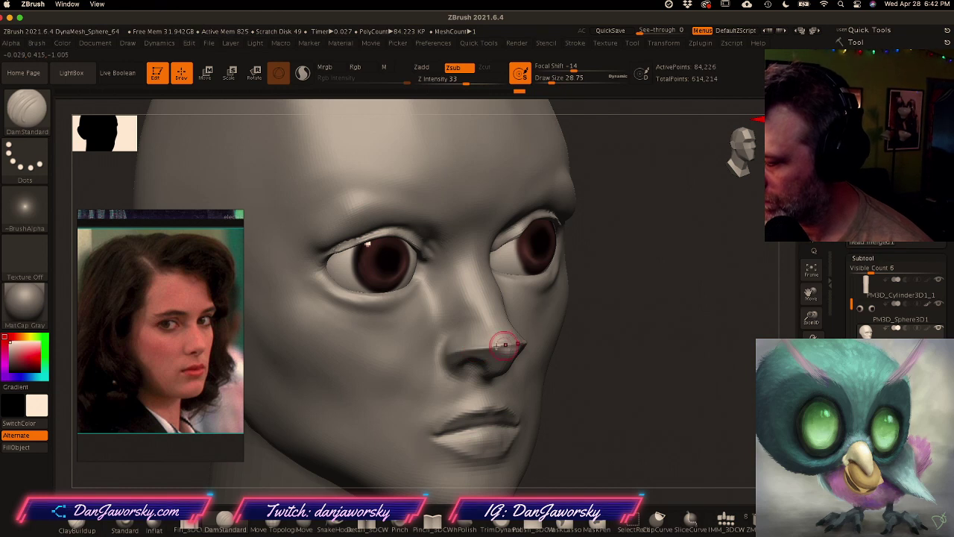
# Step: Set the ClayBuildup brush to draw size about 35, Z intensity 7 and the round Alpha 06
pyautogui.click(77, 525)
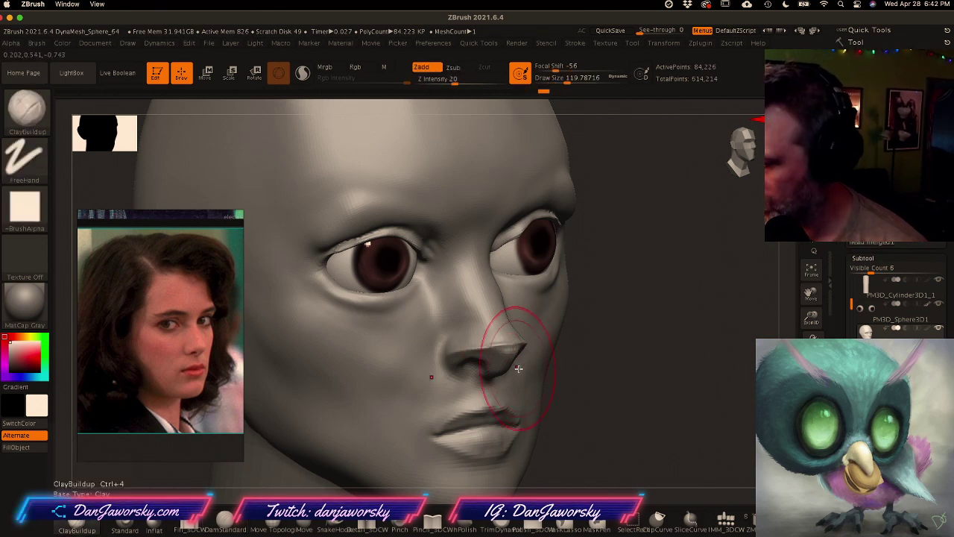
pyautogui.press('space')
pyautogui.moveTo(522, 366); pyautogui.dragTo(511, 365)
pyautogui.click(440, 80)
pyautogui.moveTo(488, 358); pyautogui.dragTo(497, 351, button='right')
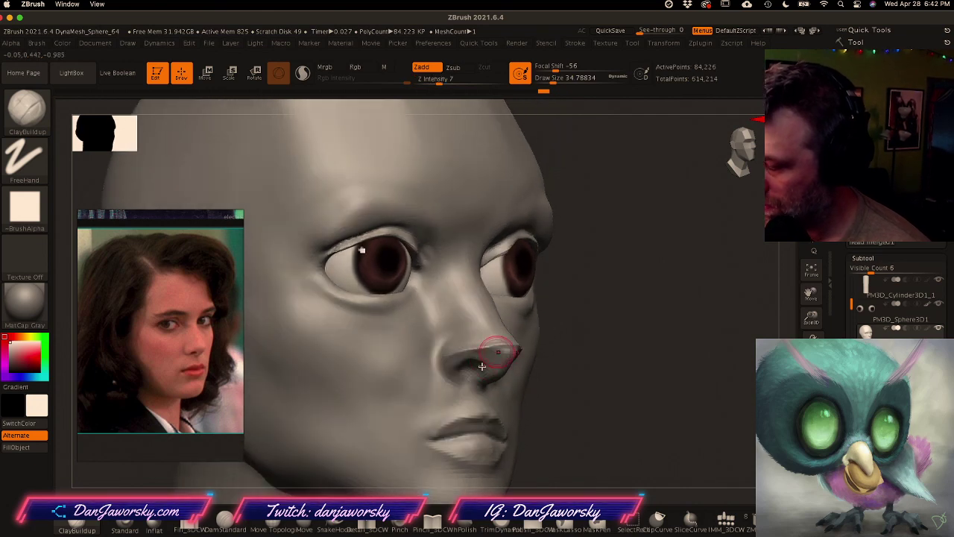
pyautogui.click(25, 211)
pyautogui.click(27, 210)
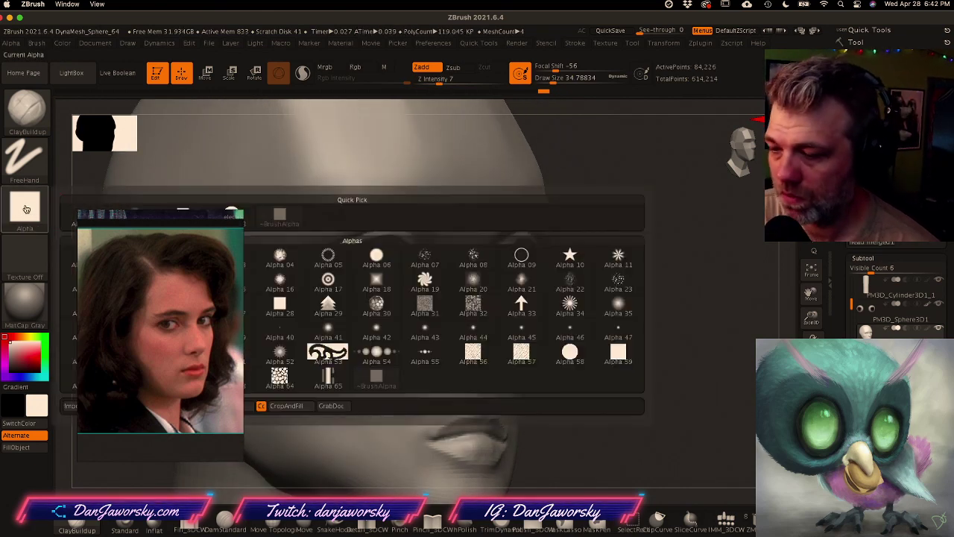
pyautogui.click(377, 257)
# Step: Build up the side of the nose between the nostril wing and the tip with light ClayBuildup strokes
pyautogui.moveTo(528, 374)
pyautogui.mouseDown(button='right')
pyautogui.moveTo(537, 375)
pyautogui.moveTo(483, 361)
pyautogui.mouseUp(button='right')
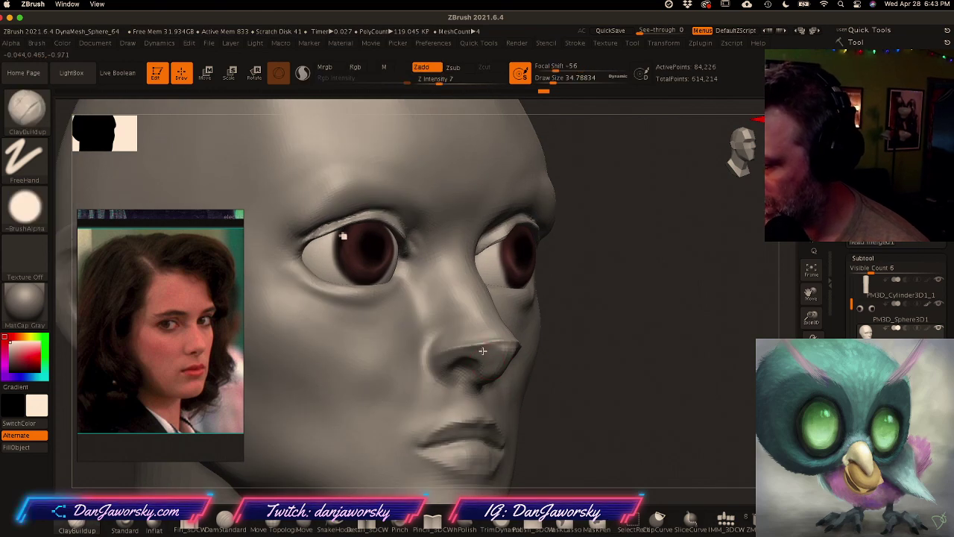
pyautogui.moveTo(458, 360); pyautogui.dragTo(501, 341, button='right')
pyautogui.moveTo(501, 342); pyautogui.dragTo(513, 342, button='right')
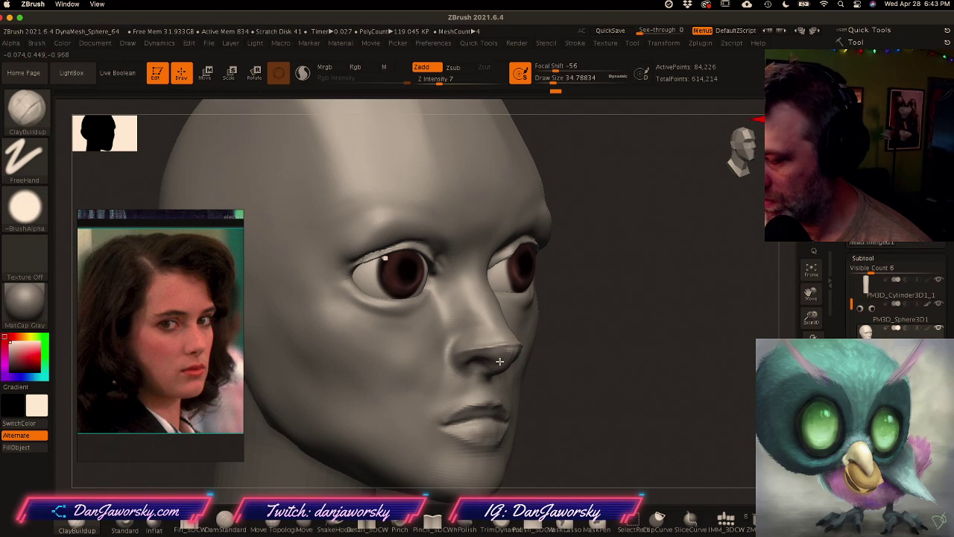
pyautogui.moveTo(507, 352)
pyautogui.mouseDown(button='right')
pyautogui.moveTo(514, 356)
pyautogui.moveTo(541, 333)
pyautogui.moveTo(505, 366)
pyautogui.moveTo(558, 351)
pyautogui.mouseUp(button='right')
# Step: Refine the underside of the nose around the nostril with ClayBuildup at draw size about 13 and smooth it
pyautogui.press('space')
pyautogui.moveTo(508, 366); pyautogui.dragTo(496, 366)
pyautogui.moveTo(507, 366)
pyautogui.mouseDown(button='right')
pyautogui.moveTo(490, 367)
pyautogui.moveTo(474, 386)
pyautogui.moveTo(489, 376)
pyautogui.mouseUp(button='right')
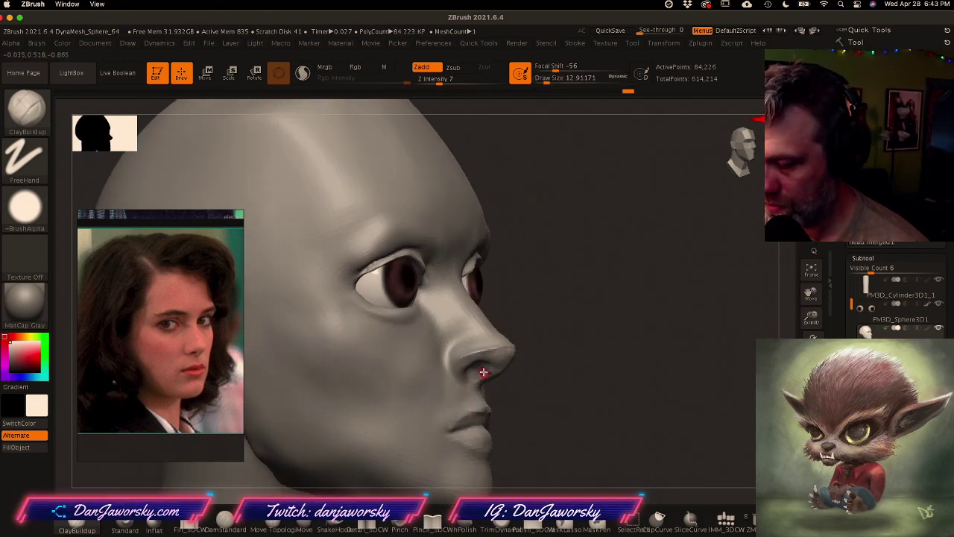
pyautogui.moveTo(483, 372); pyautogui.dragTo(474, 400, button='right')
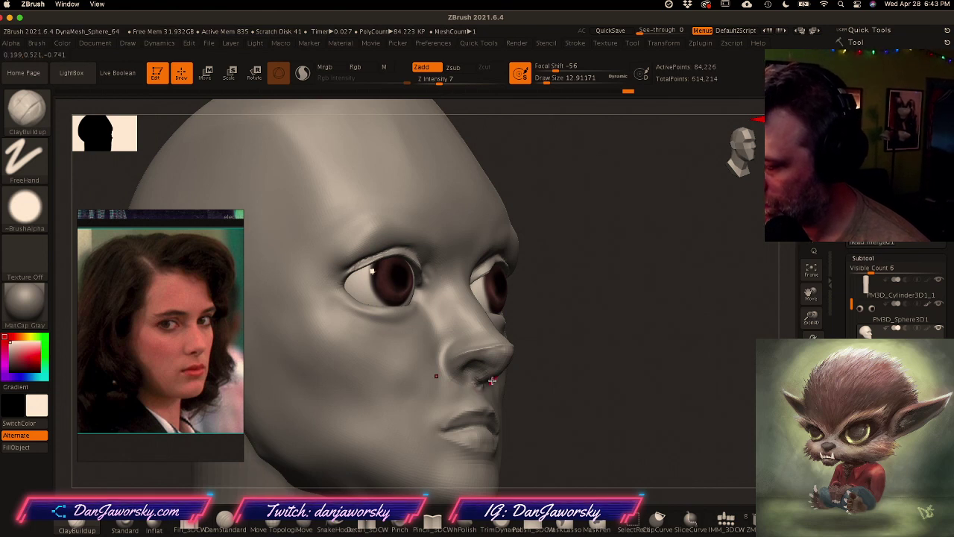
pyautogui.press('shift')
pyautogui.moveTo(477, 383)
pyautogui.mouseDown(button='right')
pyautogui.moveTo(492, 383)
pyautogui.moveTo(481, 380)
pyautogui.mouseUp(button='right')
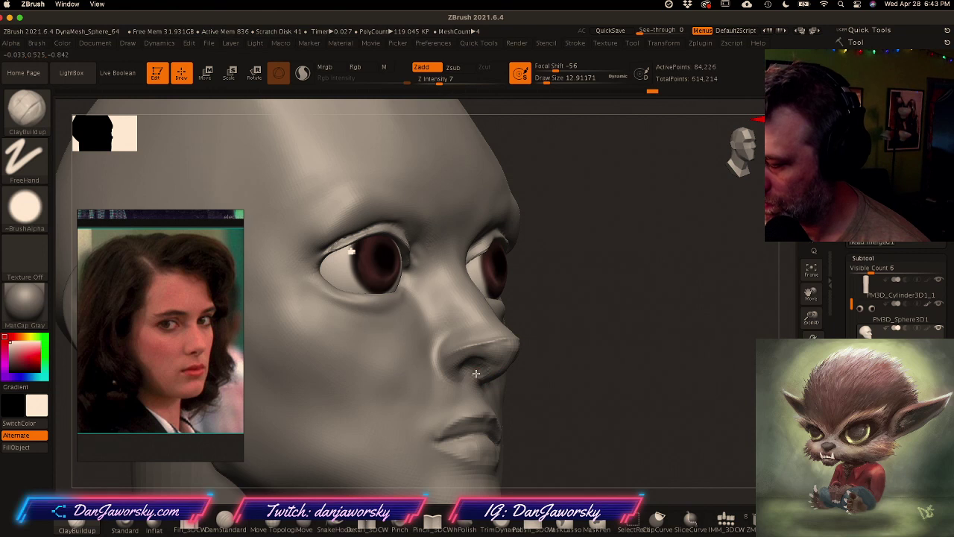
pyautogui.moveTo(479, 371)
pyautogui.mouseDown(button='right')
pyautogui.moveTo(579, 417)
pyautogui.moveTo(500, 389)
pyautogui.moveTo(530, 398)
pyautogui.moveTo(509, 391)
pyautogui.moveTo(423, 485)
pyautogui.mouseUp(button='right')
# Step: Lower the head one subdivision level and switch to the Move Topological brush at draw size about 68
pyautogui.hotkey('shift', 'd')
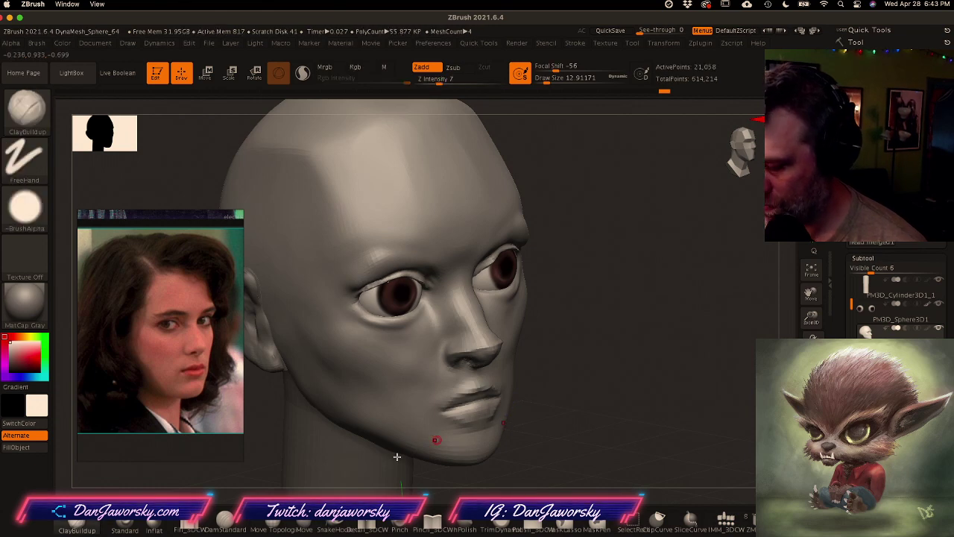
pyautogui.click(273, 526)
pyautogui.moveTo(368, 471); pyautogui.dragTo(485, 403, button='right')
pyautogui.press('space')
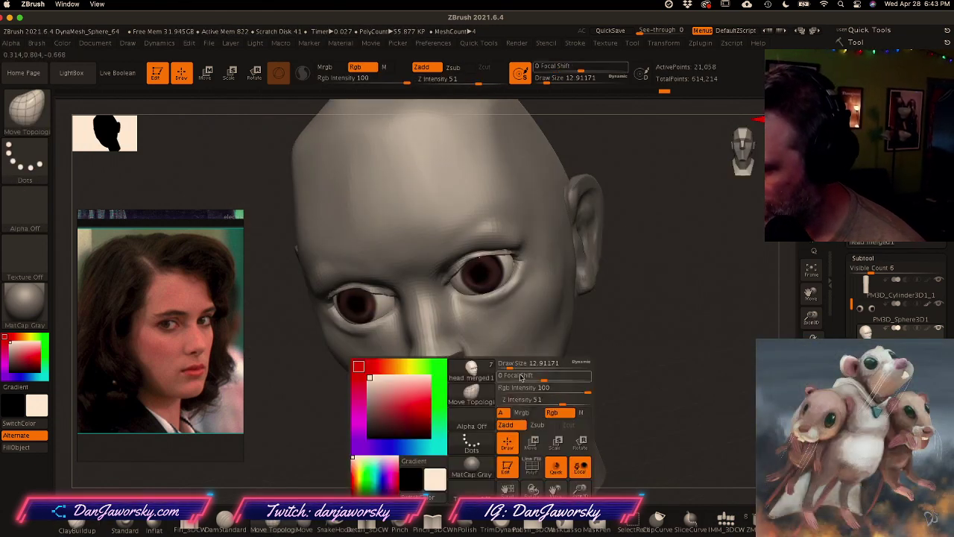
pyautogui.moveTo(510, 366); pyautogui.dragTo(523, 366)
pyautogui.moveTo(527, 382); pyautogui.dragTo(440, 436, button='right')
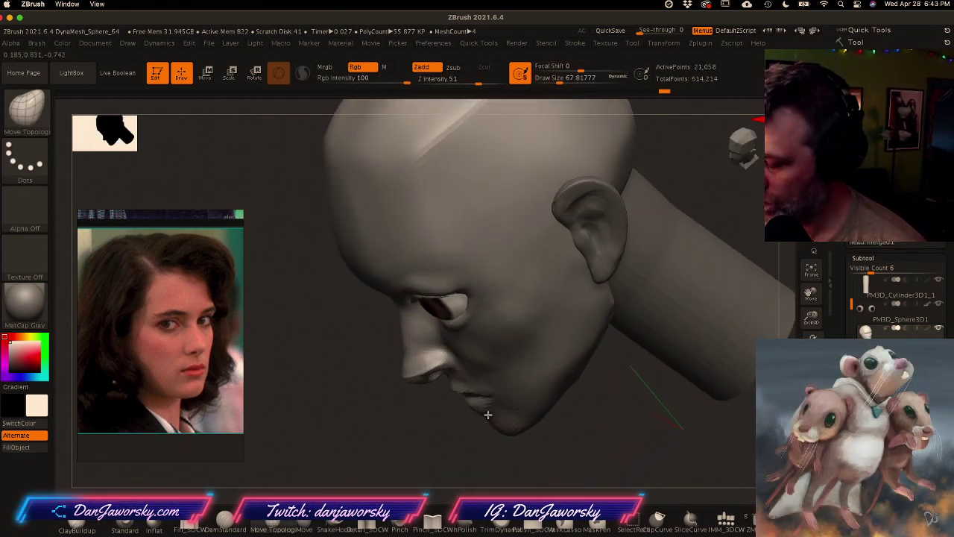
# Step: Reshape the mouth and lips in profile with Move Topological at draw size about 132, then about 68
pyautogui.press('space')
pyautogui.moveTo(489, 366); pyautogui.dragTo(498, 366)
pyautogui.moveTo(498, 368)
pyautogui.mouseDown(button='right')
pyautogui.moveTo(475, 385)
pyautogui.moveTo(496, 352)
pyautogui.moveTo(475, 376)
pyautogui.mouseUp(button='right')
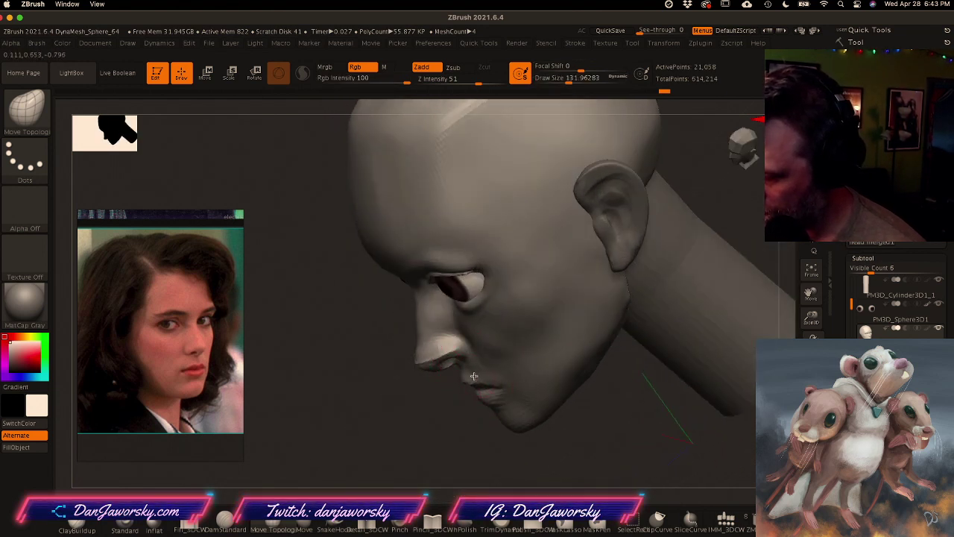
pyautogui.press('space')
pyautogui.moveTo(496, 364); pyautogui.dragTo(487, 364)
pyautogui.moveTo(486, 367)
pyautogui.mouseDown(button='right')
pyautogui.moveTo(526, 343)
pyautogui.moveTo(547, 352)
pyautogui.moveTo(524, 380)
pyautogui.moveTo(482, 403)
pyautogui.moveTo(471, 390)
pyautogui.moveTo(475, 398)
pyautogui.mouseUp(button='right')
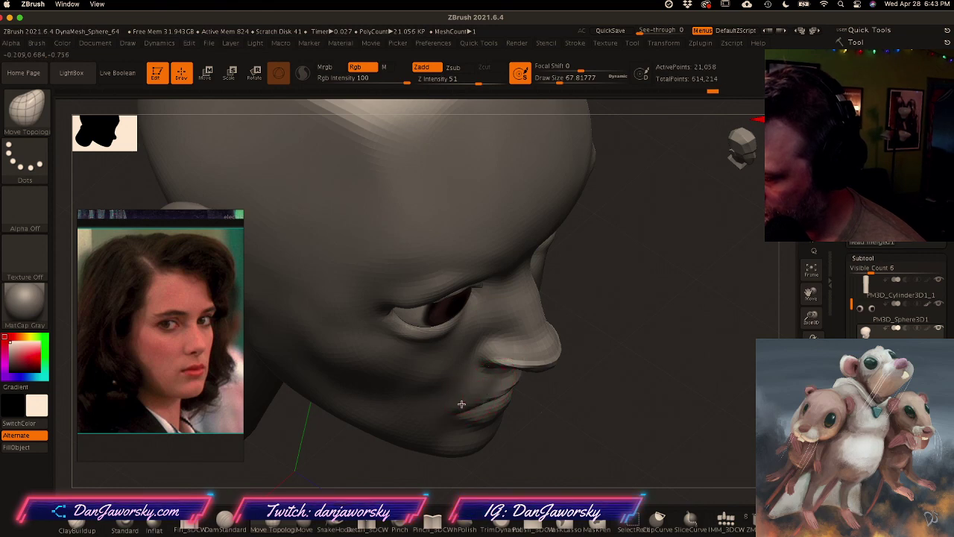
# Step: Adjust the mouth corners and the surrounding lip area with the Move Topological brush
pyautogui.moveTo(487, 393); pyautogui.dragTo(571, 395, button='right')
pyautogui.moveTo(571, 396)
pyautogui.mouseDown(button='right')
pyautogui.moveTo(507, 407)
pyautogui.moveTo(536, 414)
pyautogui.mouseUp(button='right')
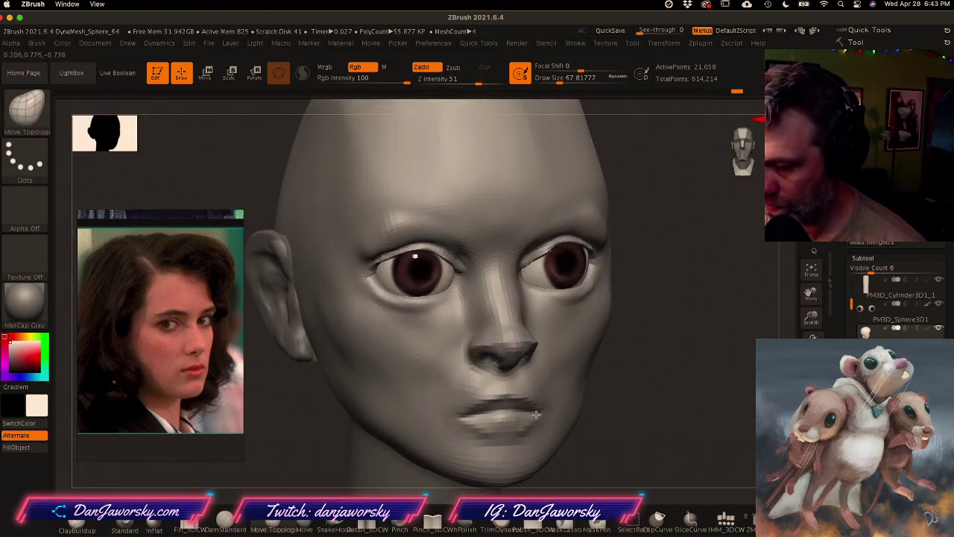
pyautogui.moveTo(536, 380)
pyautogui.mouseDown(button='right')
pyautogui.moveTo(507, 382)
pyautogui.moveTo(569, 380)
pyautogui.mouseUp(button='right')
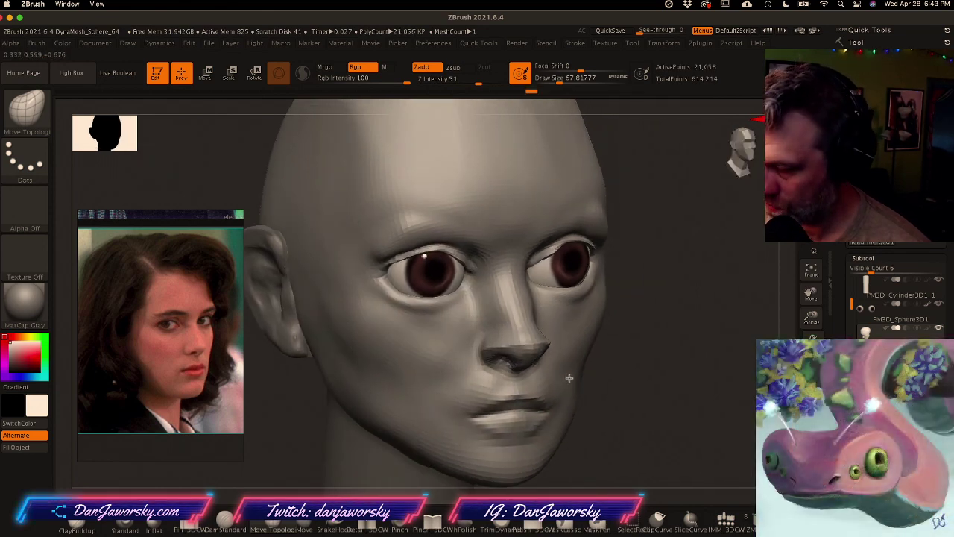
pyautogui.moveTo(474, 367); pyautogui.dragTo(467, 387, button='right')
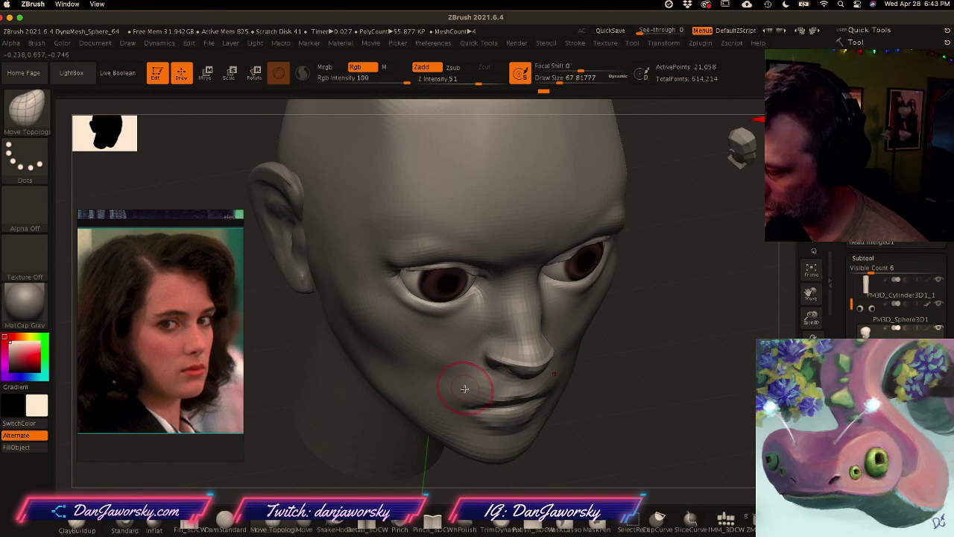
# Step: Switch to the ClayBuildup brush and set its draw size to about 87
pyautogui.click(76, 520)
pyautogui.press('space')
pyautogui.moveTo(492, 371); pyautogui.dragTo(505, 370)
# Step: Duplicate the head subtool and make the original head merged1 active again
pyautogui.moveTo(552, 376)
pyautogui.keyDown('ctrl'); pyautogui.mouseDown(button='right')
pyautogui.moveTo(554, 390)
pyautogui.moveTo(597, 363)
pyautogui.moveTo(550, 377)
pyautogui.moveTo(562, 378)
pyautogui.mouseUp(button='right'); pyautogui.keyUp('ctrl')
pyautogui.hotkey('ctrl', 'shift', 'd')
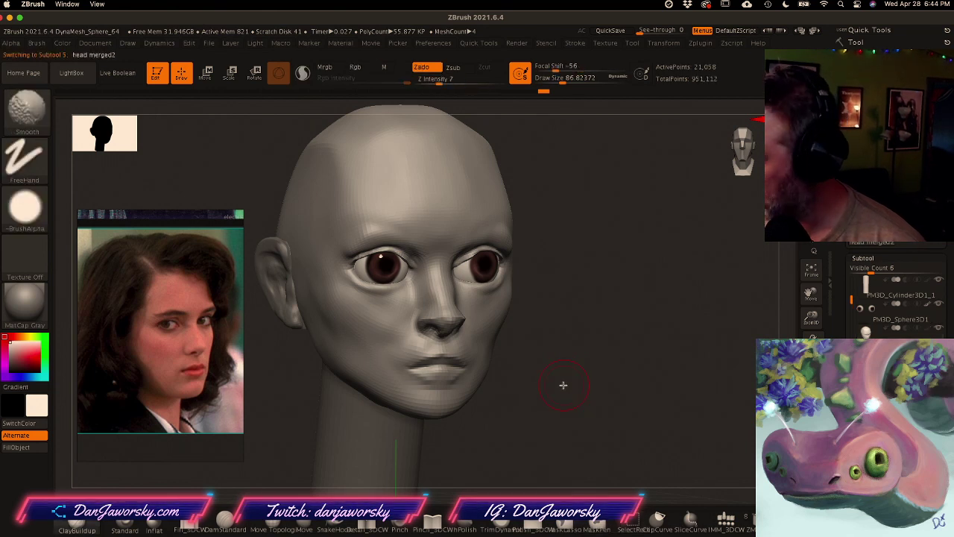
pyautogui.click(893, 337)
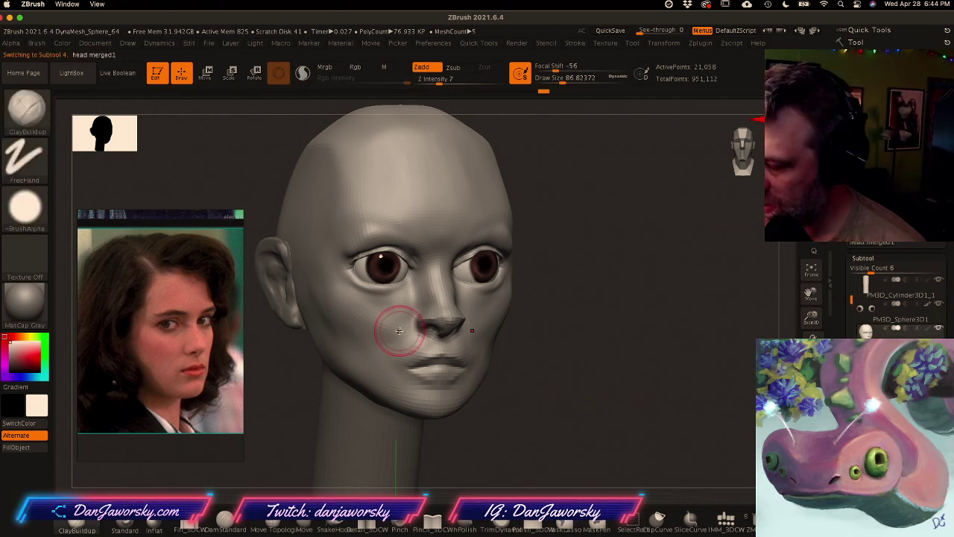
# Step: Build up the cheek beside the nose and mouth with light ClayBuildup strokes and smooth the transition
pyautogui.keyDown('ctrl'); pyautogui.moveTo(403, 332); pyautogui.dragTo(398, 335, button='right'); pyautogui.keyUp('ctrl')
pyautogui.moveTo(409, 388); pyautogui.dragTo(379, 393, button='right')
pyautogui.moveTo(498, 353); pyautogui.dragTo(495, 332)
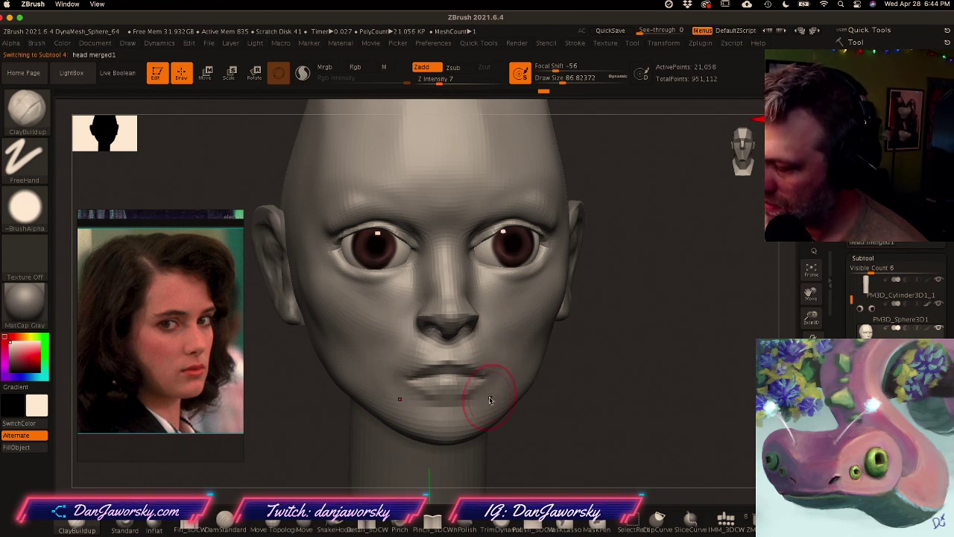
pyautogui.moveTo(489, 400); pyautogui.dragTo(391, 342, button='right')
pyautogui.moveTo(406, 309)
pyautogui.mouseDown()
pyautogui.moveTo(394, 347)
pyautogui.moveTo(407, 346)
pyautogui.moveTo(377, 366)
pyautogui.mouseUp()
pyautogui.keyDown('shift'); pyautogui.moveTo(468, 460); pyautogui.dragTo(407, 455); pyautogui.keyUp('shift')
pyautogui.keyDown('shift'); pyautogui.moveTo(502, 330); pyautogui.dragTo(502, 373); pyautogui.keyUp('shift')
pyautogui.moveTo(504, 440)
pyautogui.mouseDown()
pyautogui.moveTo(567, 429)
pyautogui.moveTo(451, 434)
pyautogui.mouseUp()
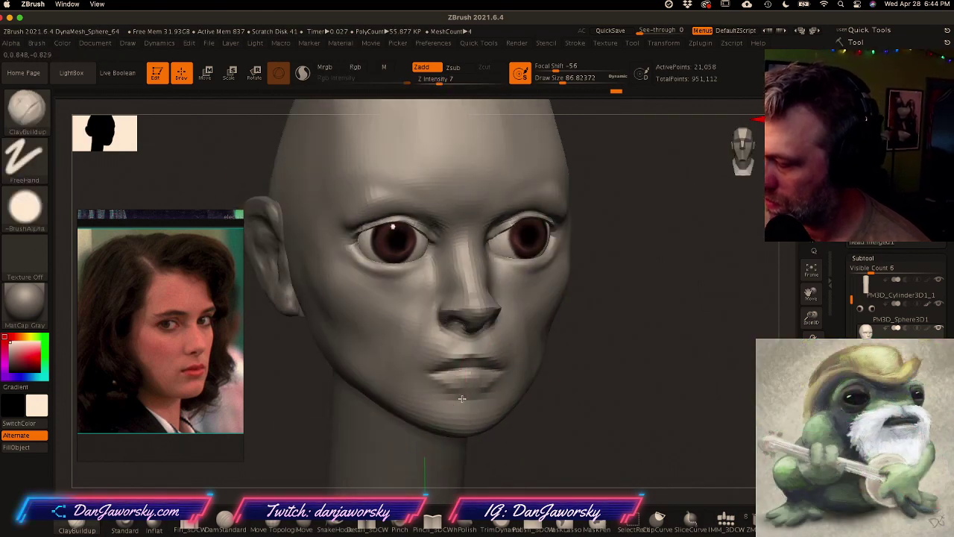
# Step: Smooth the cheek next to the mouth and add volume from the lower cheek upward with ClayBuildup
pyautogui.keyDown('shift'); pyautogui.moveTo(522, 335); pyautogui.dragTo(517, 373); pyautogui.keyUp('shift')
pyautogui.moveTo(507, 438); pyautogui.dragTo(576, 431)
pyautogui.keyDown('shift'); pyautogui.moveTo(387, 339); pyautogui.dragTo(385, 363); pyautogui.keyUp('shift')
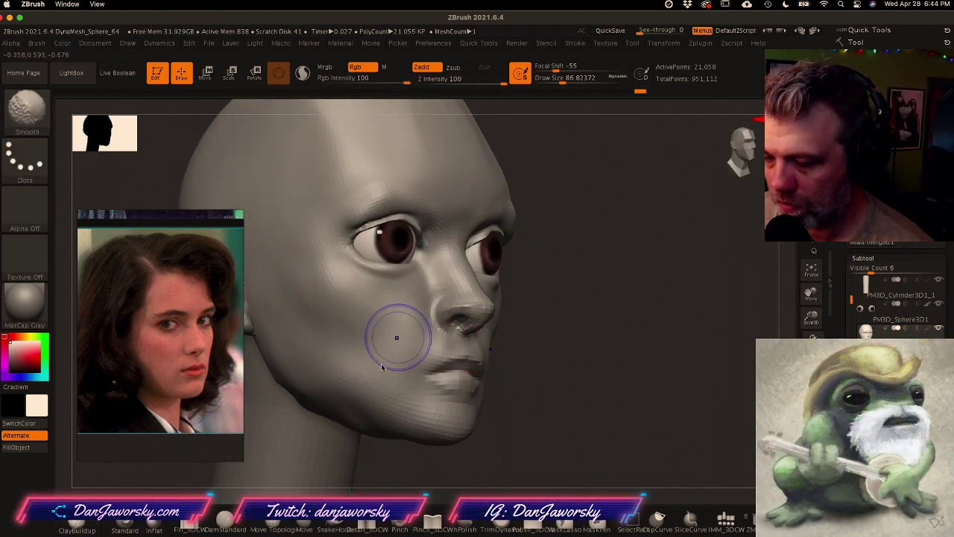
pyautogui.moveTo(514, 435); pyautogui.dragTo(483, 435)
pyautogui.moveTo(368, 377); pyautogui.dragTo(381, 321)
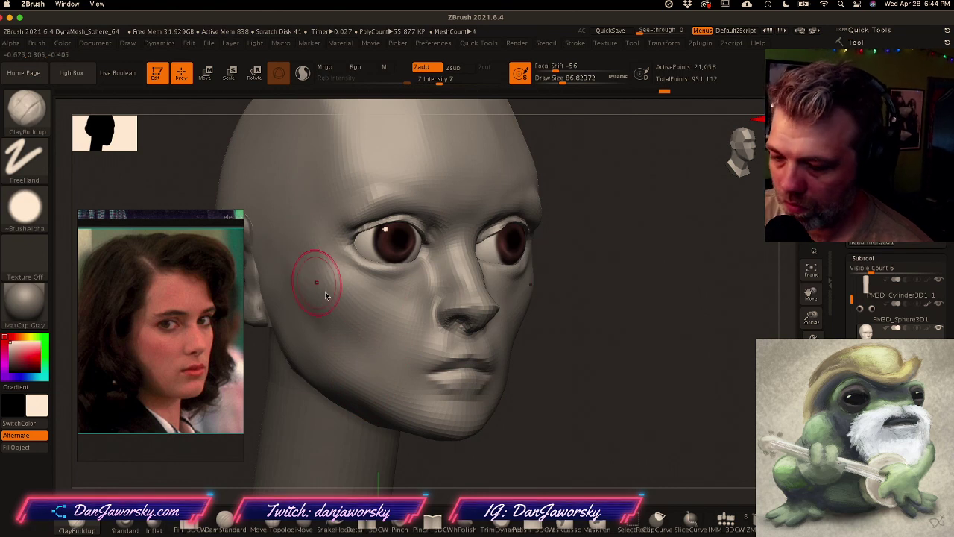
# Step: Refine the cheekbone below the outer eye corner with ClayBuildup and smooth it, comparing the face with the reference
pyautogui.hotkey('shift', 'd')
pyautogui.moveTo(480, 379); pyautogui.dragTo(468, 379, button='right')
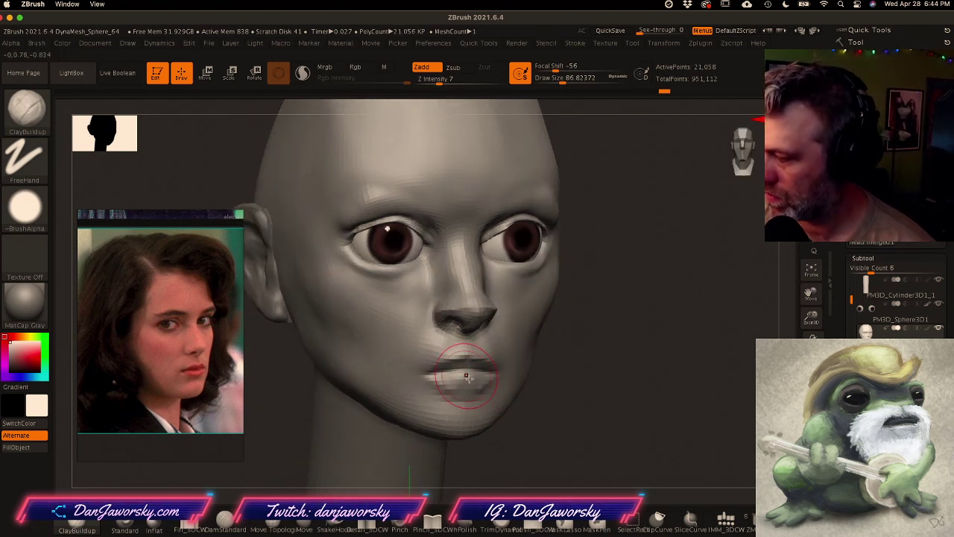
pyautogui.moveTo(555, 281)
pyautogui.mouseDown(button='right')
pyautogui.moveTo(521, 318)
pyautogui.moveTo(604, 383)
pyautogui.moveTo(559, 390)
pyautogui.moveTo(581, 388)
pyautogui.moveTo(551, 367)
pyautogui.moveTo(570, 365)
pyautogui.mouseUp(button='right')
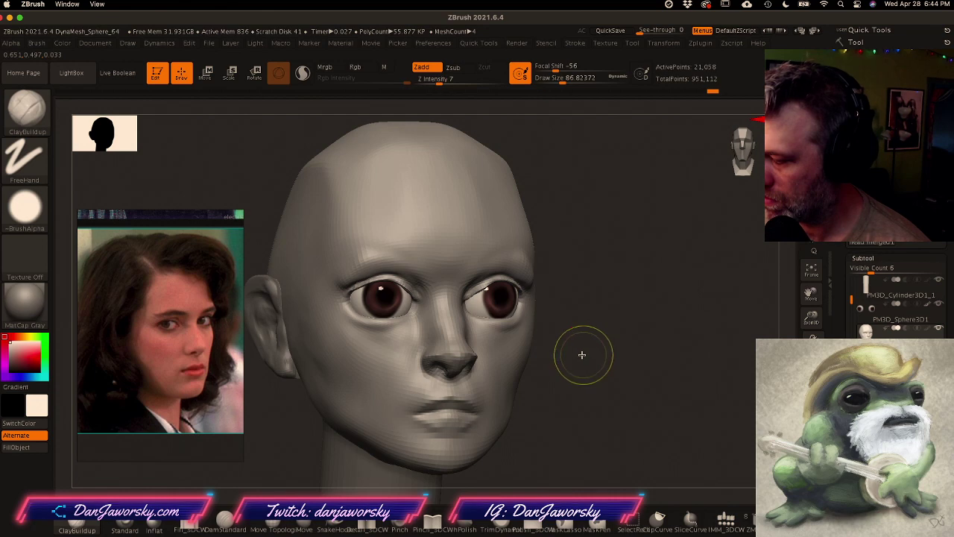
pyautogui.moveTo(580, 356); pyautogui.dragTo(541, 354)
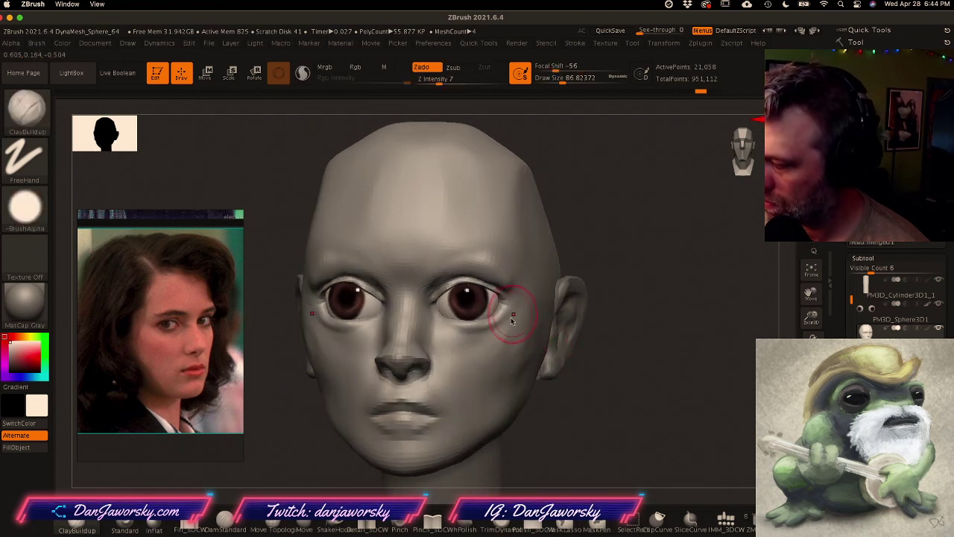
pyautogui.moveTo(534, 344)
pyautogui.mouseDown(button='right')
pyautogui.moveTo(560, 350)
pyautogui.moveTo(540, 347)
pyautogui.mouseUp(button='right')
pyautogui.moveTo(531, 303)
pyautogui.mouseDown(button='right')
pyautogui.moveTo(511, 304)
pyautogui.moveTo(545, 351)
pyautogui.moveTo(532, 352)
pyautogui.mouseUp(button='right')
pyautogui.press('shift')
pyautogui.moveTo(533, 352)
pyautogui.keyDown('ctrl'); pyautogui.mouseDown(button='right')
pyautogui.moveTo(541, 377)
pyautogui.moveTo(571, 358)
pyautogui.moveTo(525, 370)
pyautogui.moveTo(510, 354)
pyautogui.moveTo(559, 352)
pyautogui.moveTo(544, 347)
pyautogui.moveTo(532, 358)
pyautogui.moveTo(540, 364)
pyautogui.moveTo(514, 353)
pyautogui.moveTo(530, 312)
pyautogui.mouseUp(button='right'); pyautogui.keyUp('ctrl')
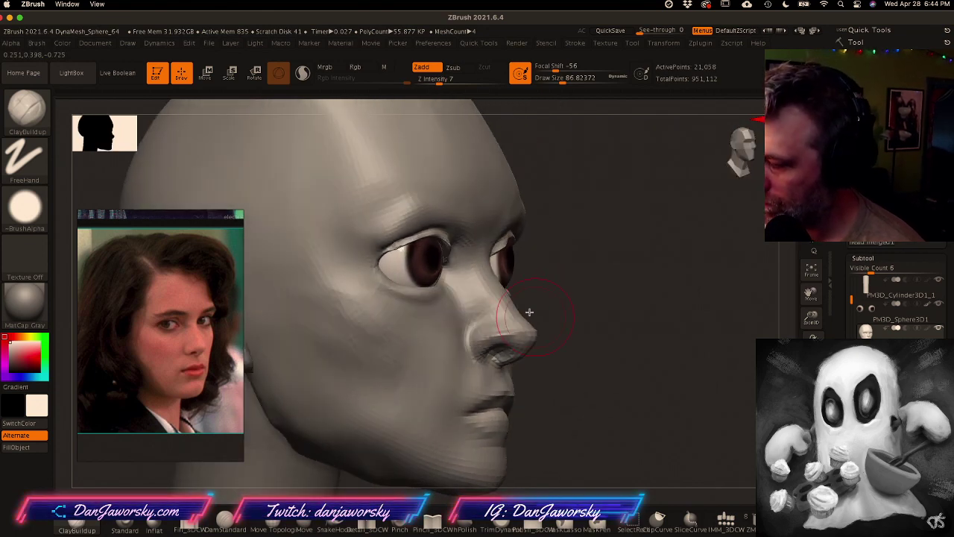
# Step: Build up the area between the inner eye corner and the nose bridge with ClayBuildup at draw size about 22
pyautogui.moveTo(473, 249); pyautogui.dragTo(470, 253)
pyautogui.moveTo(467, 260)
pyautogui.mouseDown(button='right')
pyautogui.moveTo(479, 272)
pyautogui.moveTo(468, 252)
pyautogui.mouseUp(button='right')
pyautogui.press('space')
pyautogui.click(456, 263)
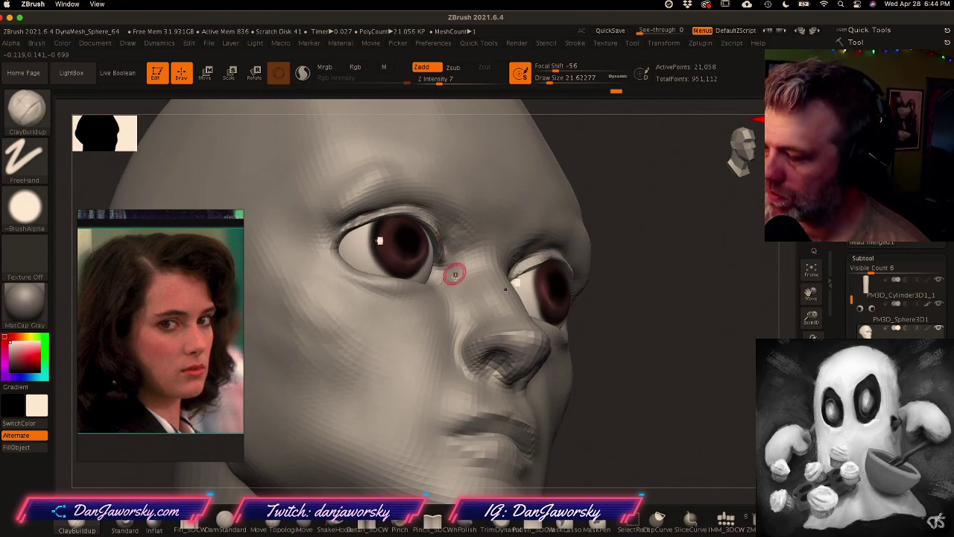
pyautogui.keyDown('ctrl'); pyautogui.moveTo(485, 305); pyautogui.dragTo(436, 312, button='right'); pyautogui.keyUp('ctrl')
pyautogui.moveTo(436, 311); pyautogui.dragTo(451, 330, button='right')
# Step: Raise the head one subdivision level and touch up the eyelid area with ClayBuildup
pyautogui.press('d')
pyautogui.moveTo(529, 384)
pyautogui.keyDown('ctrl'); pyautogui.mouseDown(button='right')
pyautogui.moveTo(462, 294)
pyautogui.moveTo(445, 290)
pyautogui.moveTo(460, 300)
pyautogui.mouseUp(button='right'); pyautogui.keyUp('ctrl')
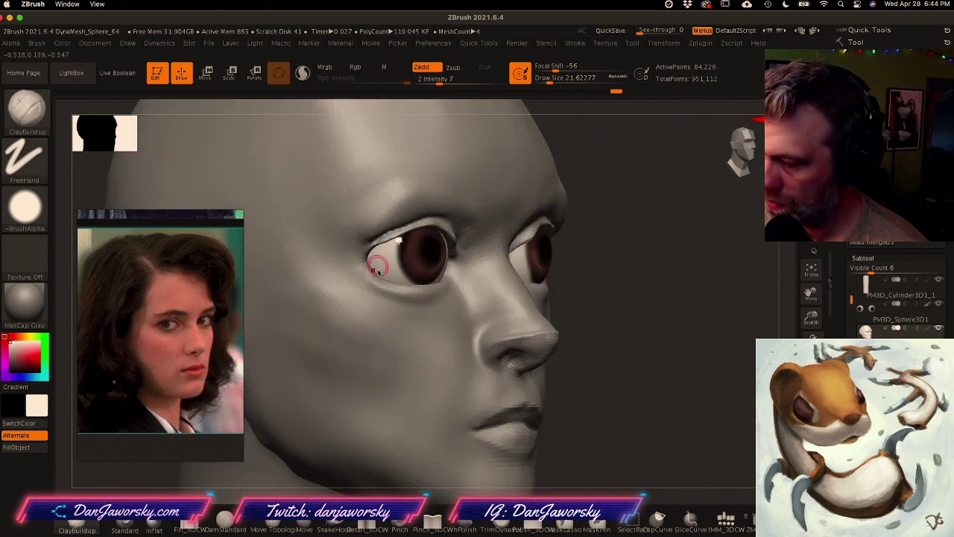
pyautogui.moveTo(396, 263)
pyautogui.mouseDown(button='right')
pyautogui.moveTo(420, 252)
pyautogui.moveTo(409, 251)
pyautogui.mouseUp(button='right')
# Step: Switch to the Move Topological brush at draw size about 90 for reshaping the upper eyelid
pyautogui.click(273, 521)
pyautogui.press('space')
pyautogui.moveTo(420, 236)
pyautogui.mouseDown()
pyautogui.moveTo(403, 231)
pyautogui.moveTo(355, 254)
pyautogui.moveTo(416, 236)
pyautogui.mouseUp()
pyautogui.press('space')
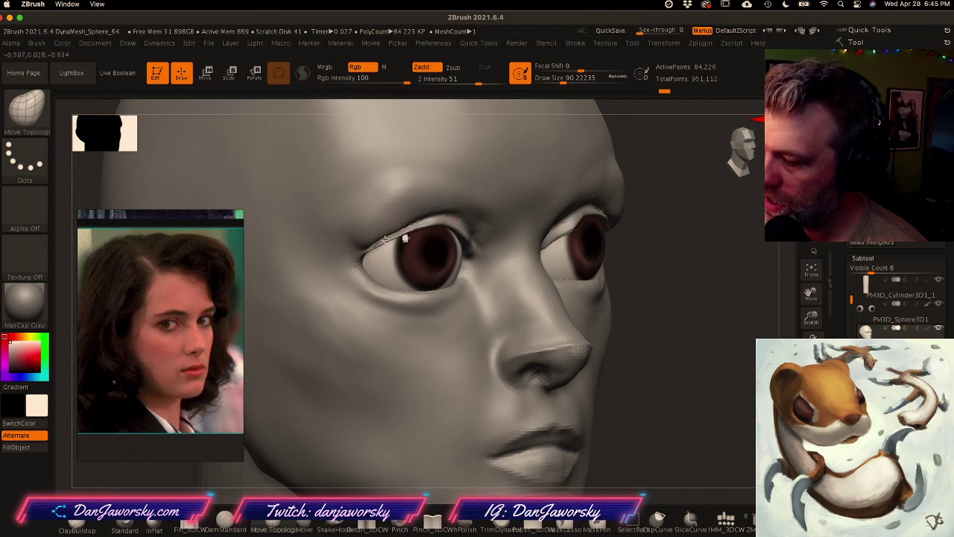
# Step: Reshape the outer part of the upper eyelid with Move Topological at draw size about 44
pyautogui.press('space')
pyautogui.moveTo(402, 252); pyautogui.dragTo(394, 251)
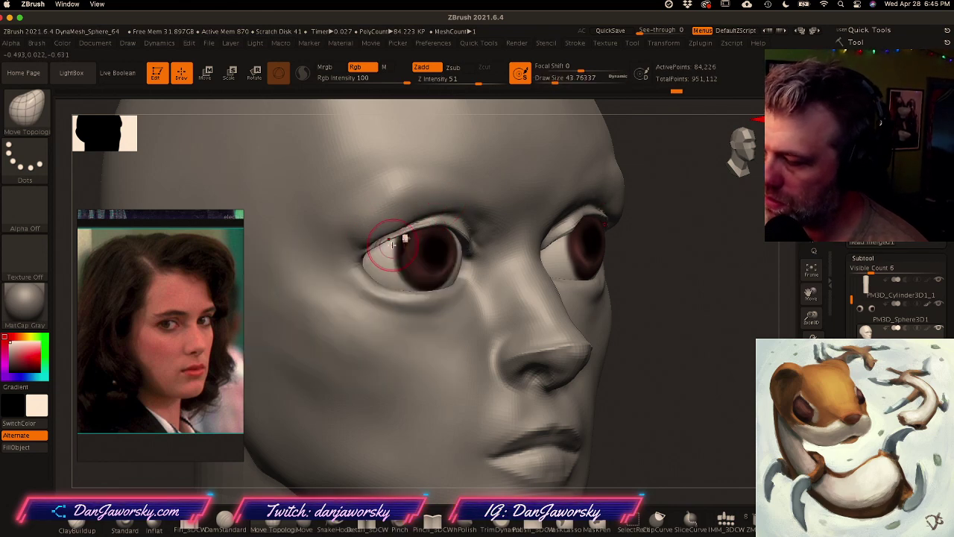
pyautogui.moveTo(405, 234); pyautogui.dragTo(428, 255, button='right')
pyautogui.moveTo(368, 243)
pyautogui.mouseDown(button='right')
pyautogui.moveTo(413, 219)
pyautogui.moveTo(511, 332)
pyautogui.moveTo(479, 341)
pyautogui.moveTo(515, 340)
pyautogui.moveTo(513, 326)
pyautogui.moveTo(511, 335)
pyautogui.moveTo(492, 329)
pyautogui.moveTo(548, 325)
pyautogui.mouseUp(button='right')
pyautogui.moveTo(426, 237)
pyautogui.keyDown('alt'); pyautogui.mouseDown(button='right')
pyautogui.moveTo(416, 289)
pyautogui.moveTo(433, 292)
pyautogui.moveTo(409, 290)
pyautogui.mouseUp(button='right'); pyautogui.keyUp('alt')
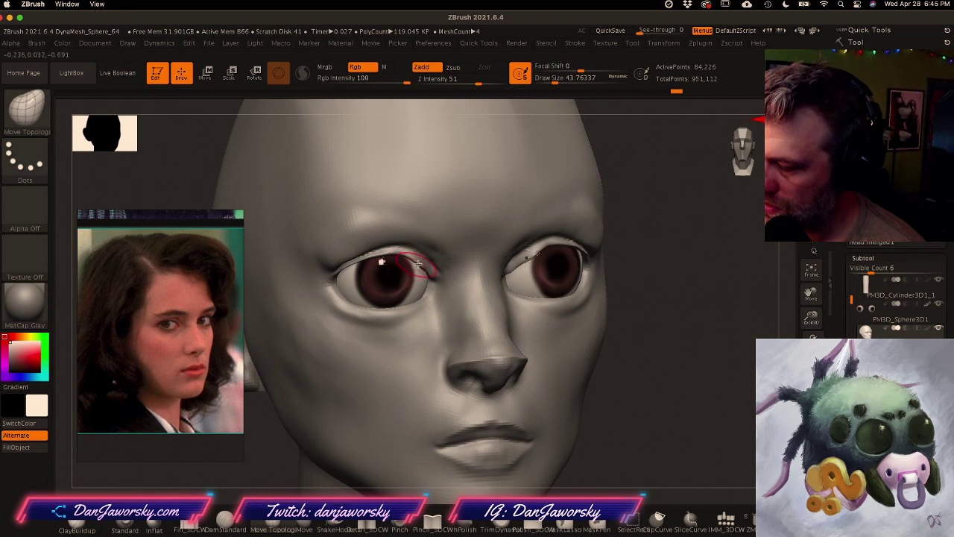
# Step: Adjust the inner part of the upper eyelid with Move Topological at draw size about 41
pyautogui.press('space')
pyautogui.moveTo(430, 270)
pyautogui.mouseDown()
pyautogui.moveTo(415, 270)
pyautogui.moveTo(444, 264)
pyautogui.mouseUp()
pyautogui.press('space')
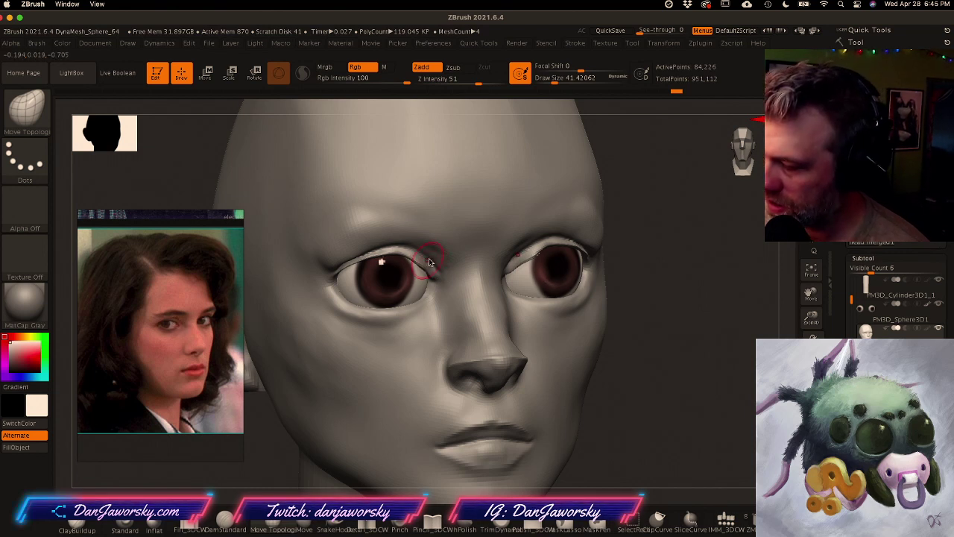
pyautogui.moveTo(432, 256); pyautogui.dragTo(421, 252, button='right')
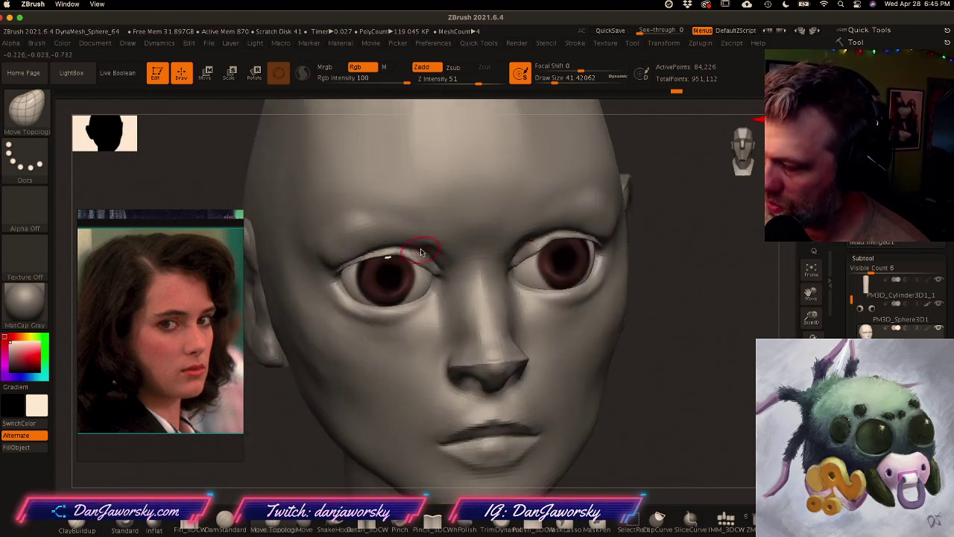
pyautogui.moveTo(414, 249); pyautogui.dragTo(416, 252)
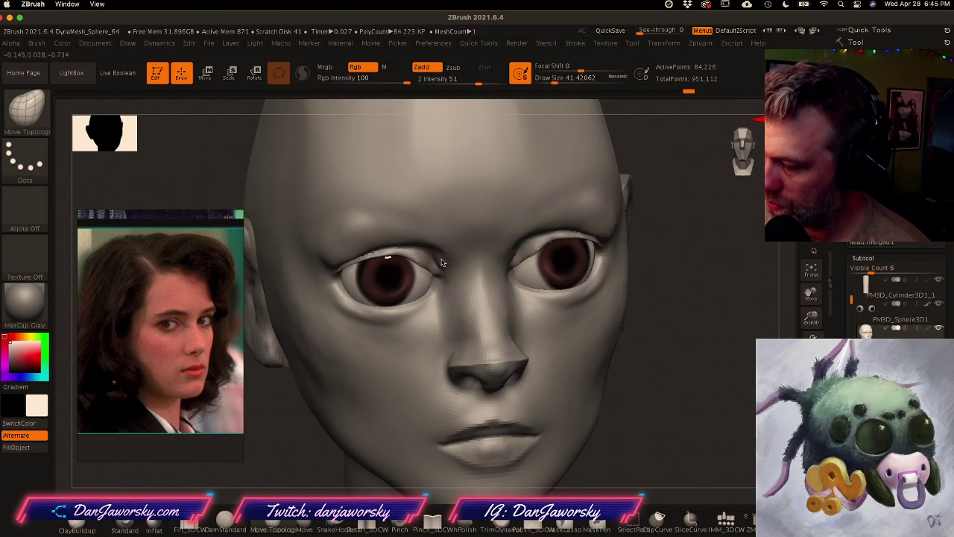
# Step: Shift the inner eye corner and the fold above it with the Move Topological brush
pyautogui.moveTo(447, 253); pyautogui.dragTo(433, 260, button='right')
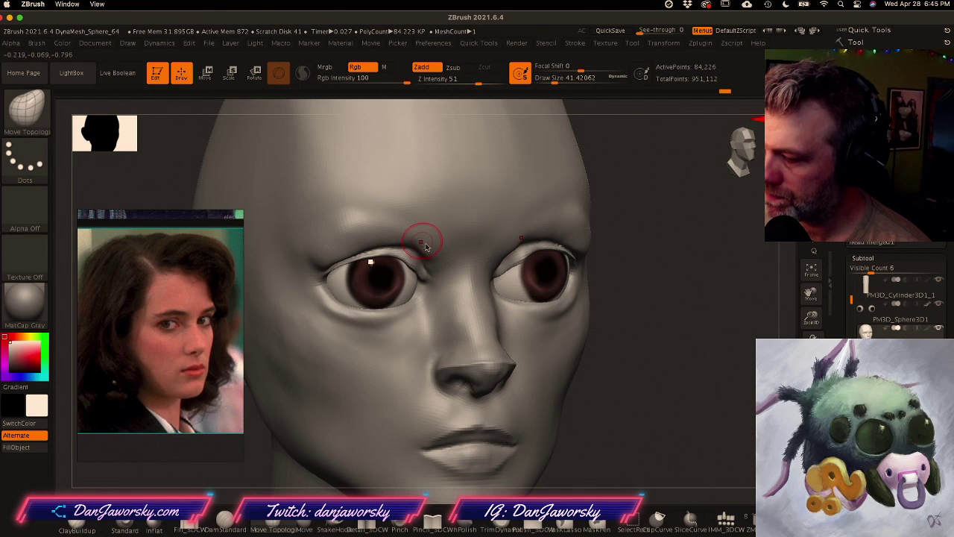
pyautogui.moveTo(426, 247); pyautogui.dragTo(418, 258, button='right')
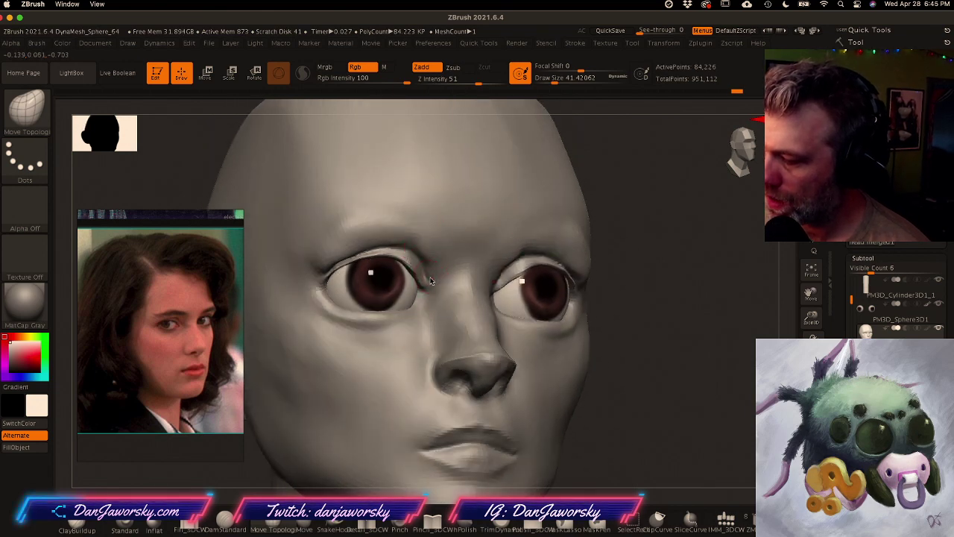
pyautogui.moveTo(427, 274)
pyautogui.mouseDown(button='right')
pyautogui.moveTo(448, 271)
pyautogui.moveTo(466, 320)
pyautogui.moveTo(425, 281)
pyautogui.mouseUp(button='right')
# Step: Lower the head two subdivision levels and reshape the inner eyelid fold with Move Topological at draw size about 56
pyautogui.hotkey('shift', 'd')
pyautogui.hotkey('shift', 'd')
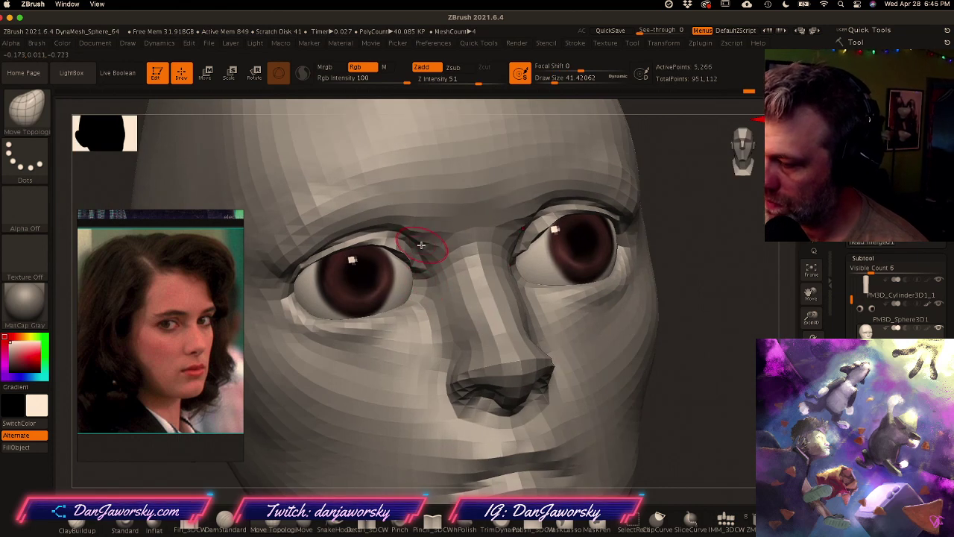
pyautogui.press('space')
pyautogui.moveTo(430, 243)
pyautogui.mouseDown()
pyautogui.moveTo(439, 242)
pyautogui.moveTo(412, 256)
pyautogui.mouseUp()
pyautogui.press('space')
pyautogui.moveTo(410, 236)
pyautogui.mouseDown(button='right')
pyautogui.moveTo(466, 233)
pyautogui.moveTo(414, 226)
pyautogui.mouseUp(button='right')
# Step: Raise the head three subdivision levels and adjust the area between the inner eye corner and the nose bridge
pyautogui.press('d')
pyautogui.press('d')
pyautogui.press('d')
pyautogui.moveTo(558, 335)
pyautogui.keyDown('ctrl'); pyautogui.mouseDown(button='right')
pyautogui.moveTo(451, 330)
pyautogui.moveTo(573, 362)
pyautogui.moveTo(597, 348)
pyautogui.moveTo(627, 362)
pyautogui.moveTo(574, 344)
pyautogui.mouseUp(button='right'); pyautogui.keyUp('ctrl')
pyautogui.moveTo(530, 267); pyautogui.dragTo(528, 247, button='right')
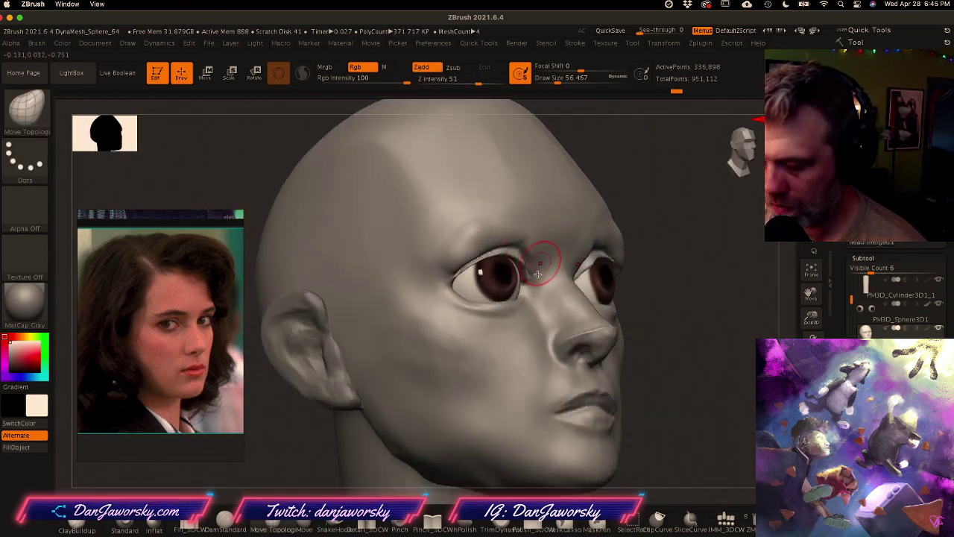
# Step: Build up the inner eye socket beside the nose bridge with ClayBuildup at draw size about 29
pyautogui.click(77, 520)
pyautogui.moveTo(568, 270); pyautogui.dragTo(541, 271, button='right')
pyautogui.press('space')
pyautogui.moveTo(546, 272); pyautogui.dragTo(545, 269)
pyautogui.press('space')
pyautogui.moveTo(560, 275)
pyautogui.mouseDown(button='right')
pyautogui.moveTo(523, 284)
pyautogui.moveTo(556, 254)
pyautogui.moveTo(530, 262)
pyautogui.mouseUp(button='right')
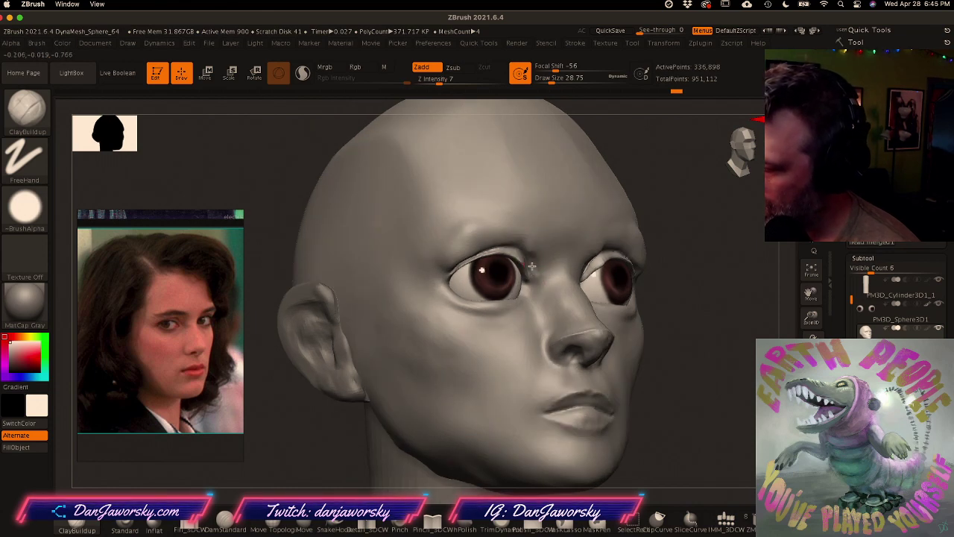
# Step: Refine the inner upper eyelid and brow transition with light ClayBuildup strokes and smooth it
pyautogui.press('shift')
pyautogui.moveTo(533, 277); pyautogui.dragTo(526, 279, button='right')
pyautogui.keyDown('shift'); pyautogui.moveTo(524, 262); pyautogui.dragTo(521, 251); pyautogui.keyUp('shift')
pyautogui.moveTo(521, 251)
pyautogui.mouseDown(button='right')
pyautogui.moveTo(537, 235)
pyautogui.moveTo(516, 246)
pyautogui.mouseUp(button='right')
pyautogui.press('shift')
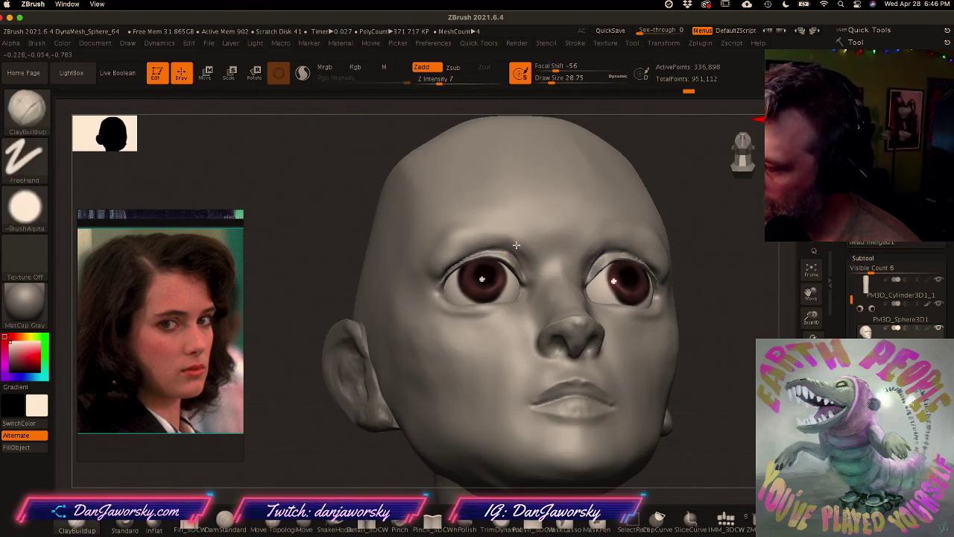
# Step: Smooth the transition from the nose bridge to the nose tip
pyautogui.moveTo(539, 267); pyautogui.dragTo(524, 287, button='right')
pyautogui.press('shift')
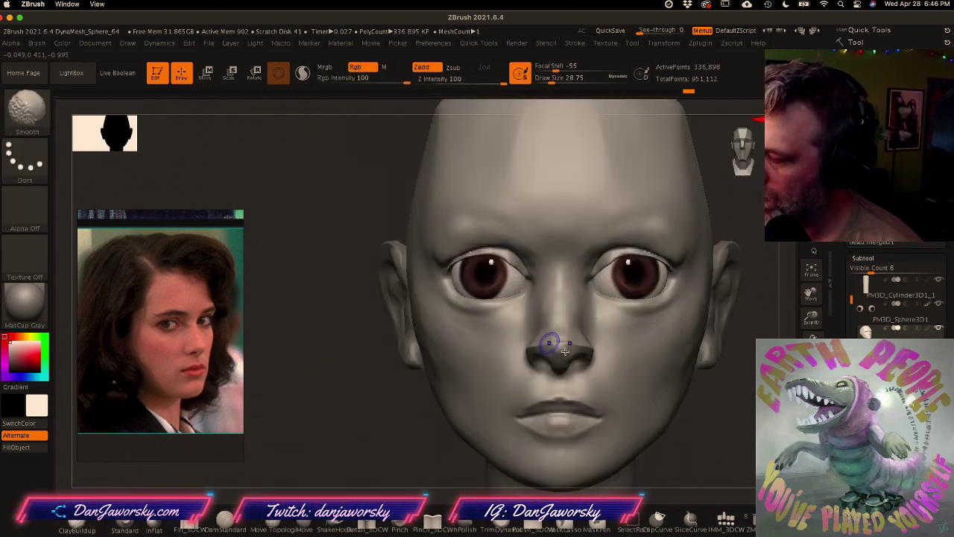
pyautogui.moveTo(549, 341)
pyautogui.keyDown('ctrl'); pyautogui.mouseDown(button='right')
pyautogui.moveTo(560, 364)
pyautogui.moveTo(525, 356)
pyautogui.mouseUp(button='right'); pyautogui.keyUp('ctrl')
pyautogui.press('shift')
pyautogui.moveTo(602, 285)
pyautogui.keyDown('alt'); pyautogui.mouseDown(button='right')
pyautogui.moveTo(480, 300)
pyautogui.moveTo(511, 395)
pyautogui.moveTo(548, 373)
pyautogui.mouseUp(button='right'); pyautogui.keyUp('alt')
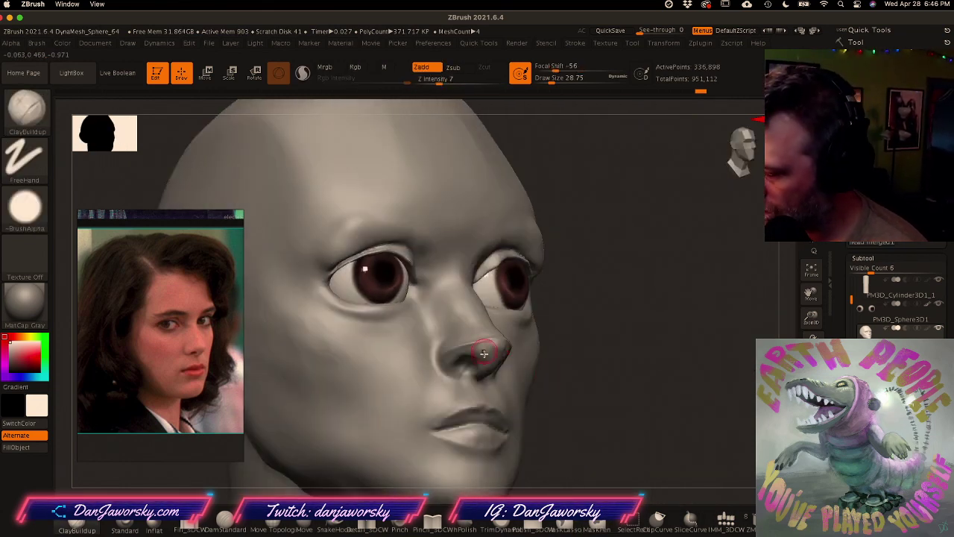
# Step: Refine the nose tip with light ClayBuildup strokes at draw size about 29 and smooth it
pyautogui.moveTo(491, 364); pyautogui.dragTo(473, 355, button='right')
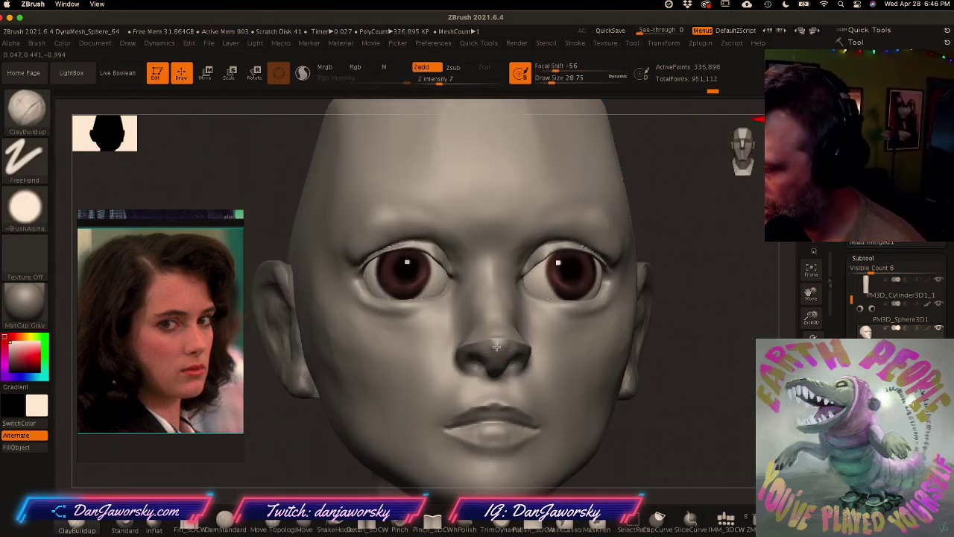
pyautogui.moveTo(492, 357)
pyautogui.mouseDown()
pyautogui.moveTo(498, 345)
pyautogui.moveTo(485, 358)
pyautogui.mouseUp()
pyautogui.moveTo(490, 360)
pyautogui.mouseDown(button='right')
pyautogui.moveTo(473, 364)
pyautogui.moveTo(495, 370)
pyautogui.mouseUp(button='right')
pyautogui.moveTo(494, 371); pyautogui.dragTo(501, 352)
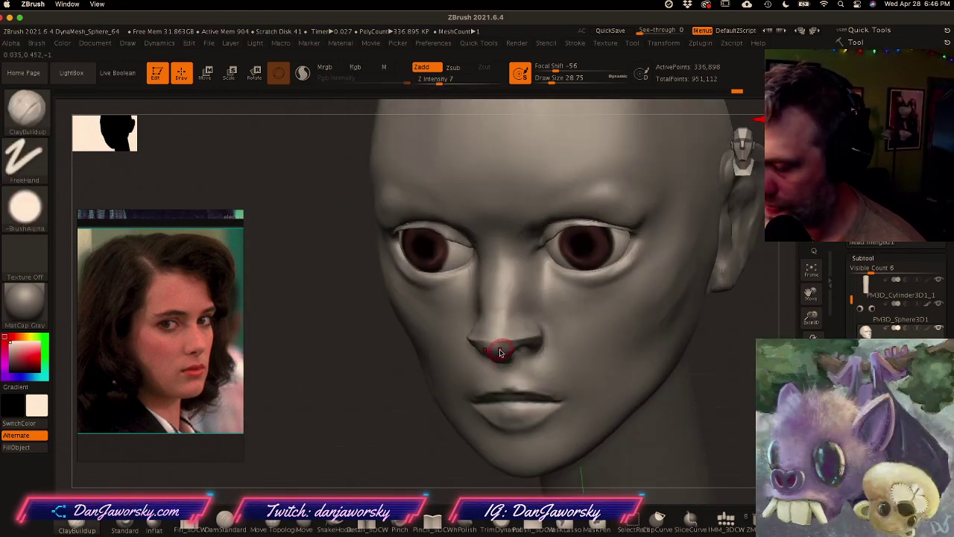
pyautogui.moveTo(498, 357); pyautogui.dragTo(493, 346, button='right')
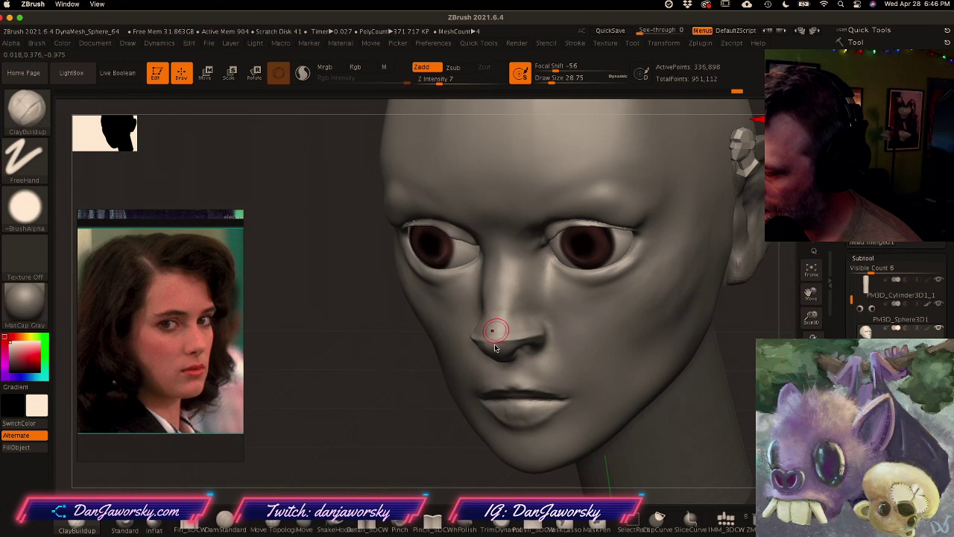
pyautogui.press('shift')
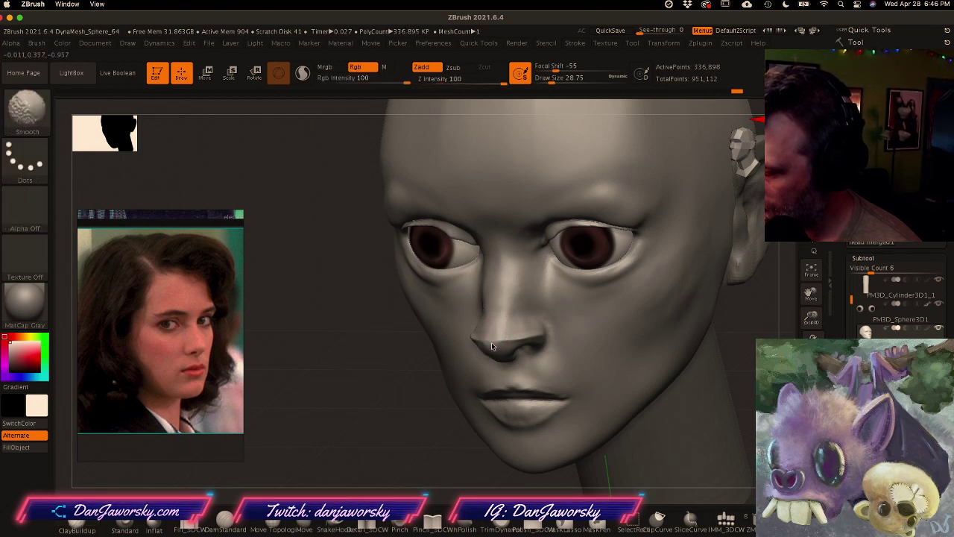
pyautogui.keyDown('shift'); pyautogui.moveTo(511, 341); pyautogui.dragTo(502, 332); pyautogui.keyUp('shift')
# Step: Build up the underside of the nose between the tip and the nostril with ClayBuildup
pyautogui.moveTo(511, 368)
pyautogui.mouseDown(button='right')
pyautogui.moveTo(560, 388)
pyautogui.moveTo(612, 379)
pyautogui.moveTo(552, 377)
pyautogui.moveTo(498, 392)
pyautogui.mouseUp(button='right')
pyautogui.moveTo(498, 393); pyautogui.dragTo(497, 352)
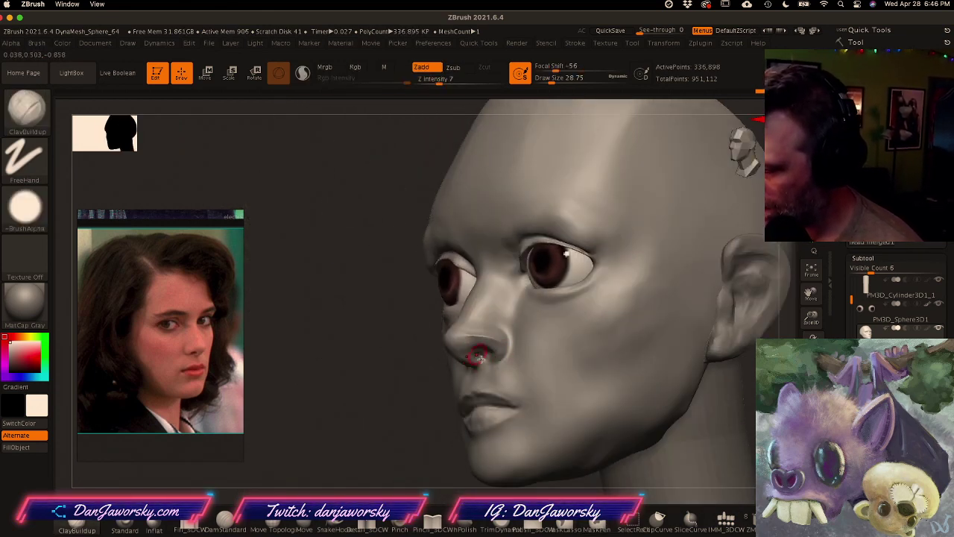
pyautogui.moveTo(489, 365); pyautogui.dragTo(492, 330, button='right')
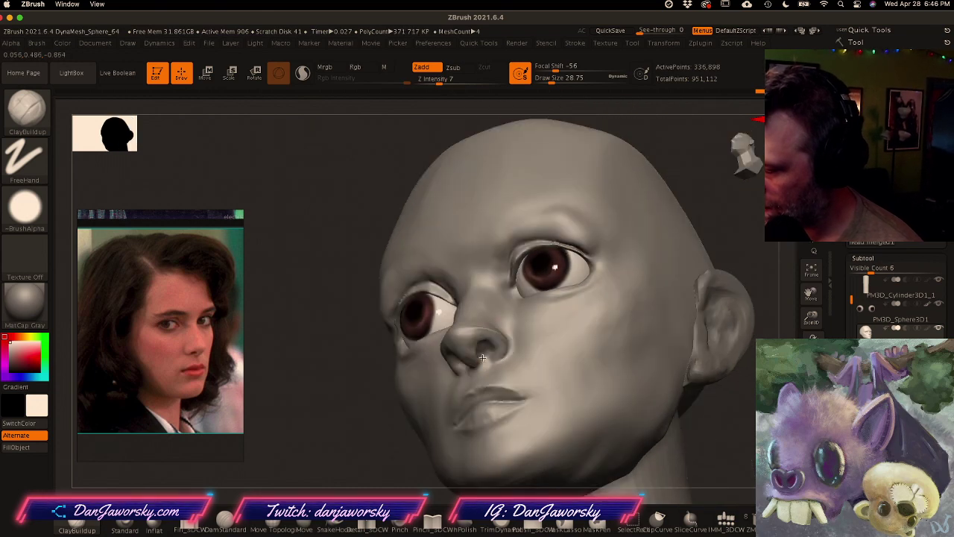
pyautogui.moveTo(490, 360); pyautogui.dragTo(469, 392, button='right')
pyautogui.moveTo(500, 363)
pyautogui.mouseDown(button='right')
pyautogui.moveTo(526, 339)
pyautogui.moveTo(511, 349)
pyautogui.moveTo(531, 347)
pyautogui.moveTo(507, 362)
pyautogui.moveTo(478, 346)
pyautogui.moveTo(483, 362)
pyautogui.moveTo(457, 361)
pyautogui.mouseUp(button='right')
pyautogui.keyDown('ctrl'); pyautogui.moveTo(458, 360); pyautogui.dragTo(473, 358, button='right'); pyautogui.keyUp('ctrl')
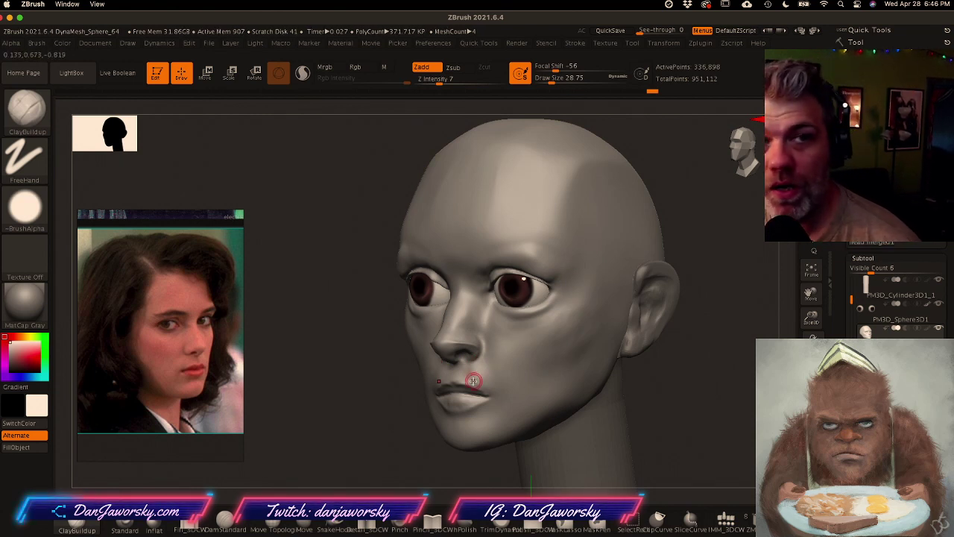
# Step: Smooth the outer part of the lower eyelid and add light ClayBuildup strokes along it
pyautogui.keyDown('shift'); pyautogui.moveTo(492, 358); pyautogui.dragTo(532, 351, button='right'); pyautogui.keyUp('shift')
pyautogui.moveTo(533, 350)
pyautogui.keyDown('ctrl'); pyautogui.mouseDown(button='right')
pyautogui.moveTo(512, 346)
pyautogui.moveTo(501, 306)
pyautogui.moveTo(512, 299)
pyautogui.mouseUp(button='right'); pyautogui.keyUp('ctrl')
pyautogui.keyDown('shift'); pyautogui.moveTo(513, 300); pyautogui.dragTo(549, 279); pyautogui.keyUp('shift')
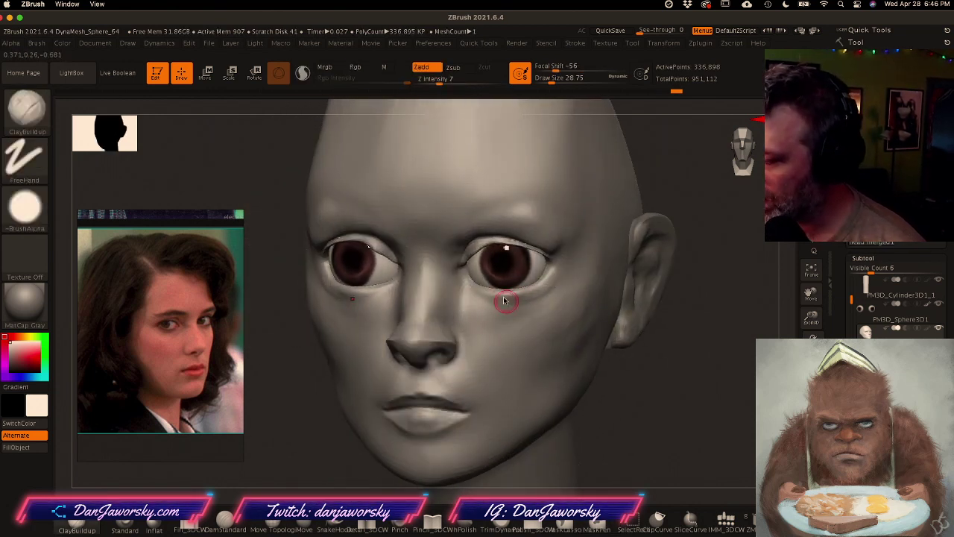
pyautogui.moveTo(505, 302); pyautogui.dragTo(508, 301, button='right')
pyautogui.moveTo(539, 284); pyautogui.dragTo(532, 292)
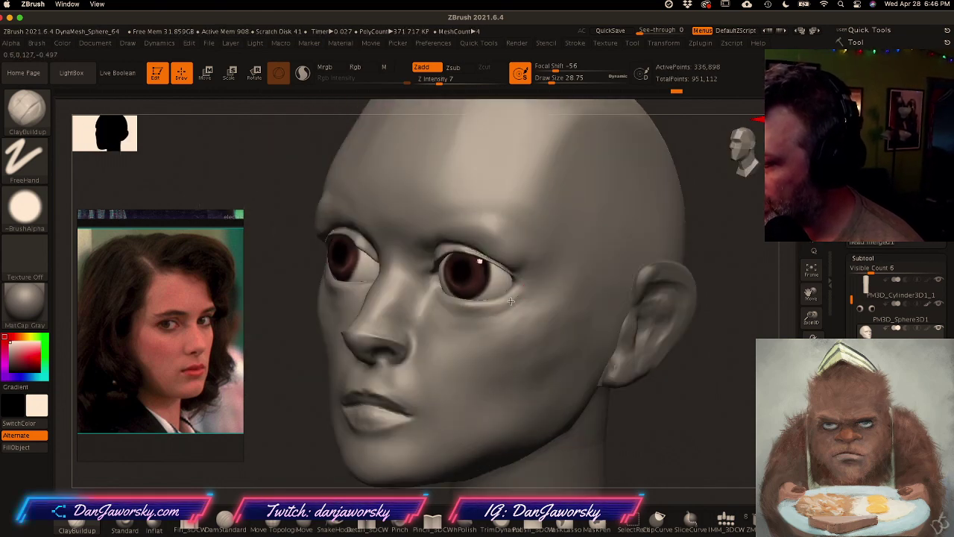
pyautogui.moveTo(528, 285)
pyautogui.mouseDown(button='right')
pyautogui.moveTo(501, 318)
pyautogui.moveTo(447, 348)
pyautogui.mouseUp(button='right')
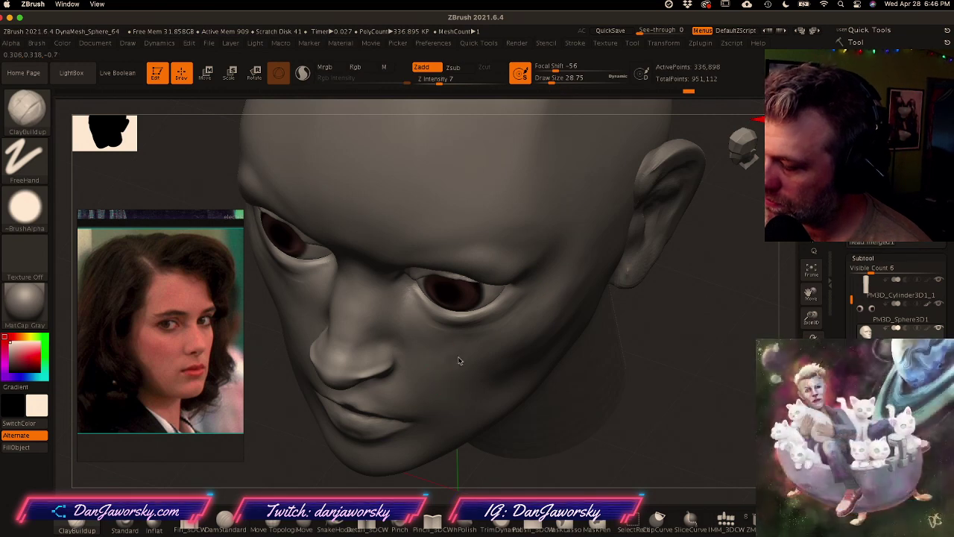
# Step: Lower the head one subdivision level and work on the cheek below the eye with ClayBuildup at draw size about 51
pyautogui.press('shift')
pyautogui.hotkey('shift', 'd')
pyautogui.moveTo(522, 398)
pyautogui.keyDown('ctrl'); pyautogui.mouseDown(button='right')
pyautogui.moveTo(496, 366)
pyautogui.moveTo(503, 340)
pyautogui.mouseUp(button='right'); pyautogui.keyUp('ctrl')
pyautogui.press('shift')
pyautogui.press('space')
pyautogui.moveTo(500, 350); pyautogui.dragTo(506, 349)
pyautogui.press('shift')
pyautogui.moveTo(505, 350)
pyautogui.mouseDown(button='right')
pyautogui.moveTo(466, 364)
pyautogui.moveTo(519, 345)
pyautogui.moveTo(511, 383)
pyautogui.moveTo(494, 366)
pyautogui.mouseUp(button='right')
pyautogui.press('space')
pyautogui.moveTo(495, 366); pyautogui.dragTo(477, 367)
pyautogui.moveTo(477, 367); pyautogui.dragTo(463, 406, button='right')
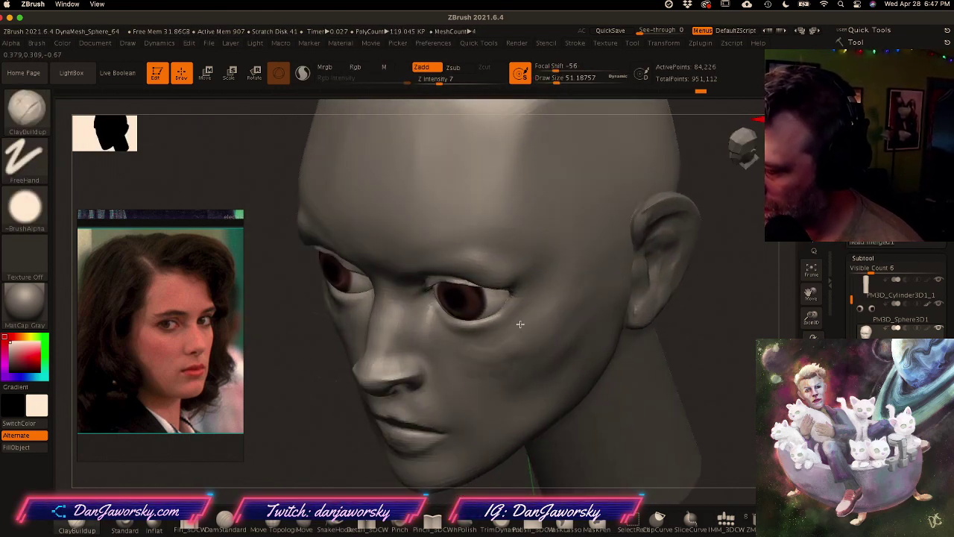
# Step: Fill out the under-eye area toward the cheekbone with ClayBuildup and smooth the transition
pyautogui.press('shift')
pyautogui.moveTo(504, 360)
pyautogui.mouseDown(button='right')
pyautogui.moveTo(539, 362)
pyautogui.moveTo(539, 390)
pyautogui.moveTo(532, 381)
pyautogui.mouseUp(button='right')
pyautogui.moveTo(497, 334); pyautogui.dragTo(499, 327)
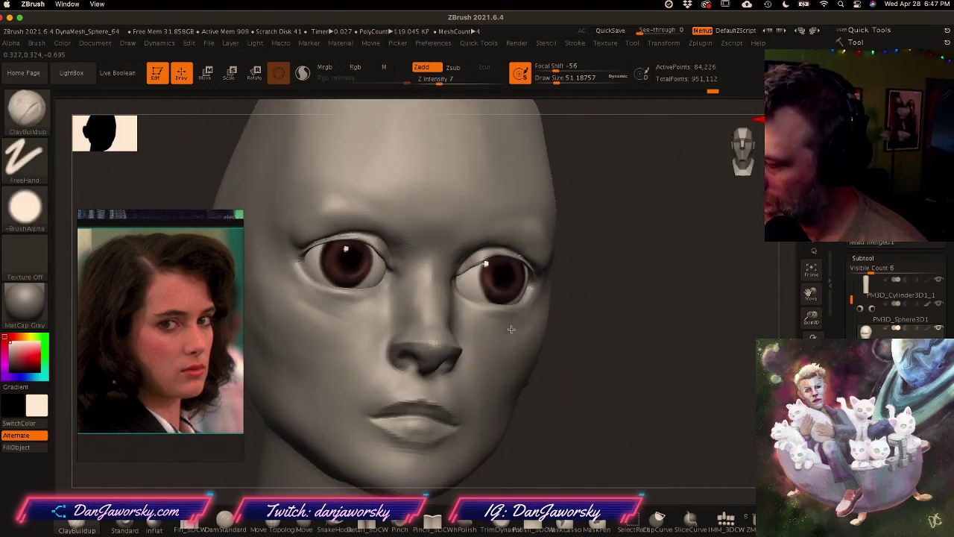
pyautogui.moveTo(511, 329); pyautogui.dragTo(488, 345, button='right')
pyautogui.press('shift')
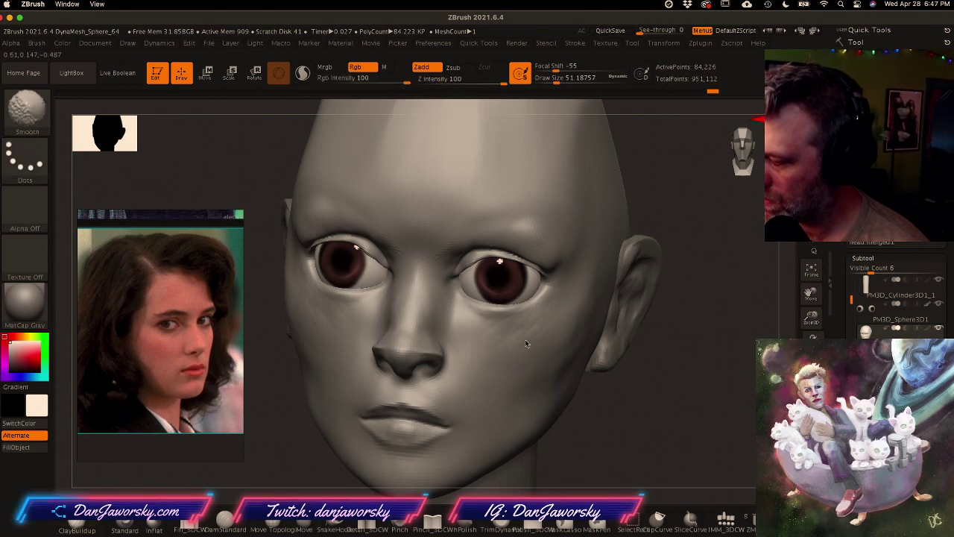
pyautogui.moveTo(510, 330)
pyautogui.mouseDown(button='right')
pyautogui.moveTo(545, 340)
pyautogui.moveTo(528, 351)
pyautogui.mouseUp(button='right')
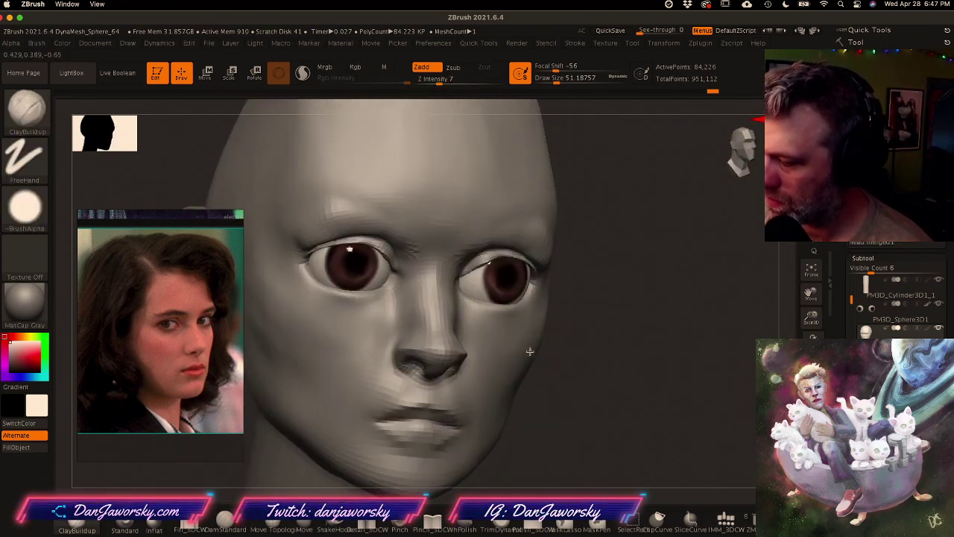
# Step: Carve the crease beneath the lower eyelid and sharpen the inner eye corner with DamStandard at draw size about 29
pyautogui.click(225, 521)
pyautogui.moveTo(486, 341); pyautogui.dragTo(466, 342, button='right')
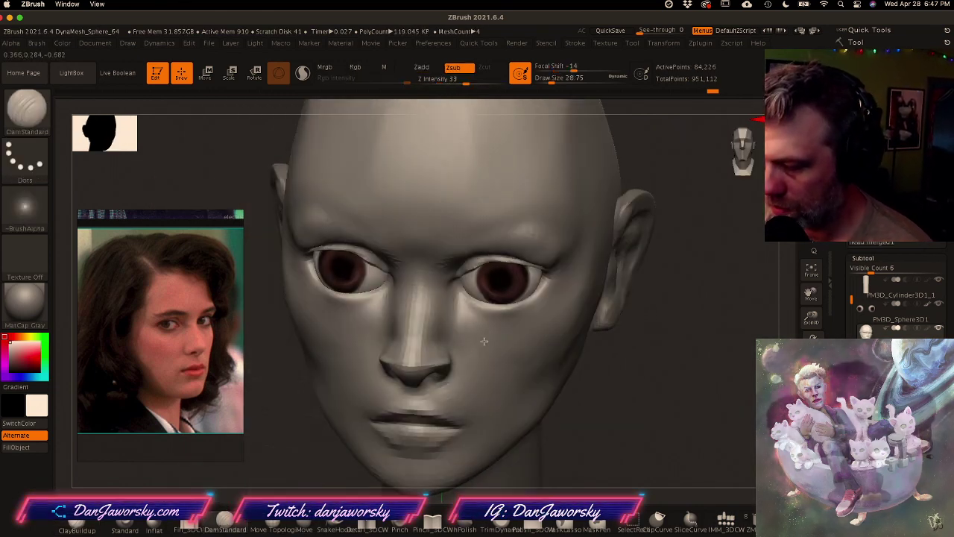
pyautogui.moveTo(468, 303); pyautogui.dragTo(513, 308)
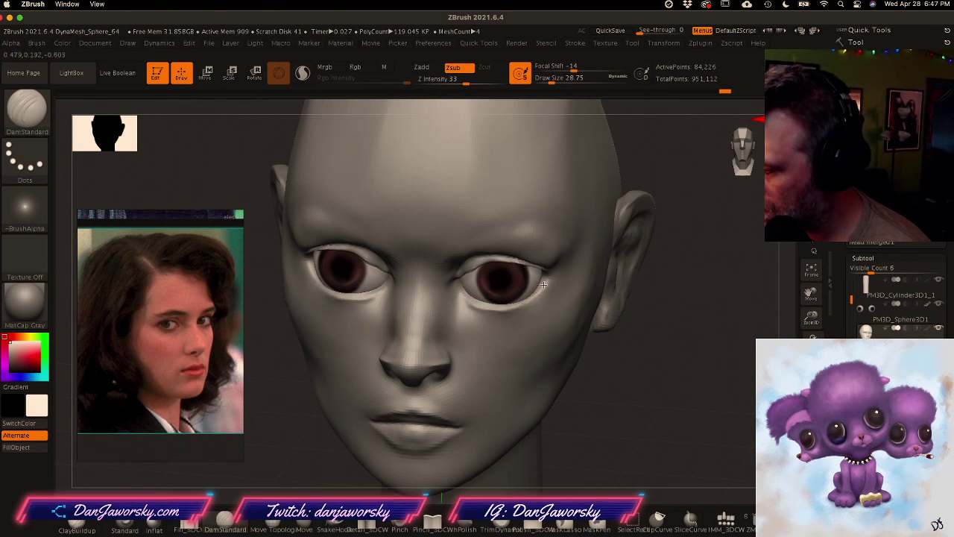
pyautogui.moveTo(467, 301)
pyautogui.mouseDown(button='right')
pyautogui.moveTo(537, 300)
pyautogui.moveTo(517, 313)
pyautogui.moveTo(526, 411)
pyautogui.mouseUp(button='right')
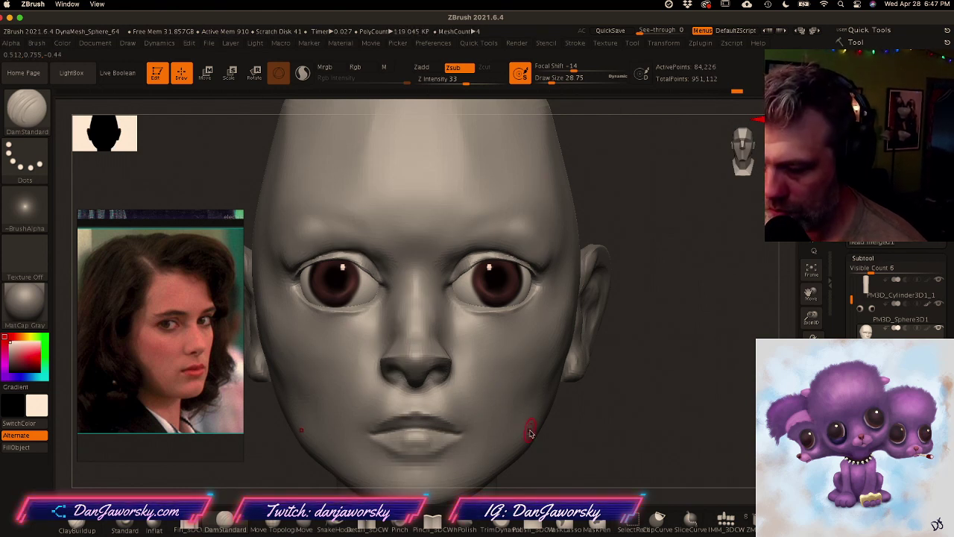
pyautogui.moveTo(344, 312); pyautogui.dragTo(328, 310)
pyautogui.moveTo(354, 311)
pyautogui.mouseDown(button='right')
pyautogui.moveTo(355, 321)
pyautogui.moveTo(390, 276)
pyautogui.mouseUp(button='right')
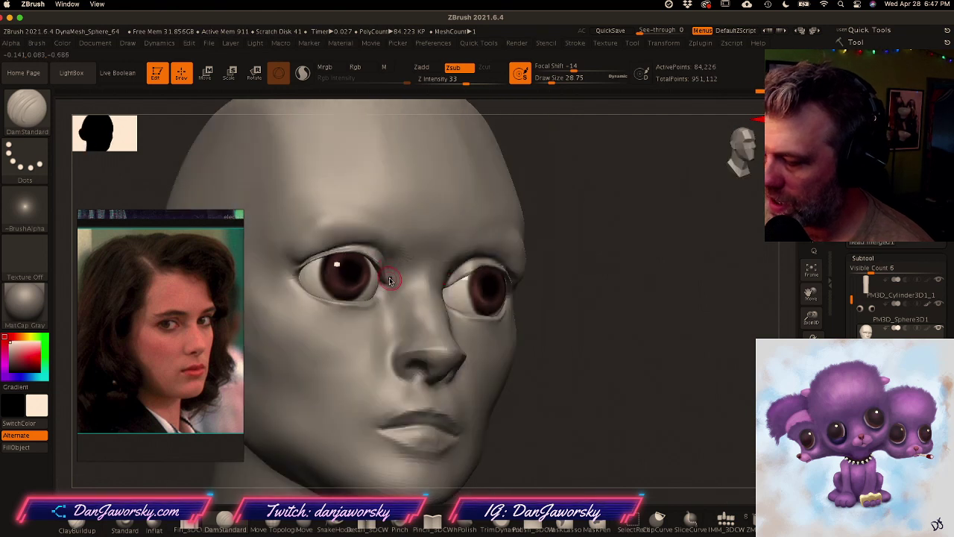
pyautogui.moveTo(385, 287); pyautogui.dragTo(381, 295)
pyautogui.moveTo(381, 296)
pyautogui.mouseDown(button='right')
pyautogui.moveTo(358, 301)
pyautogui.moveTo(417, 343)
pyautogui.mouseUp(button='right')
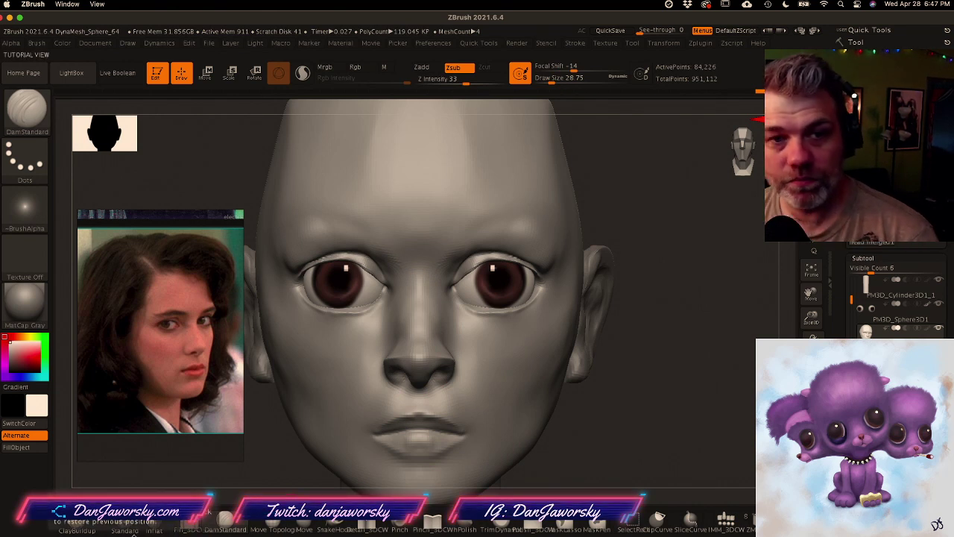
pyautogui.click(333, 519)
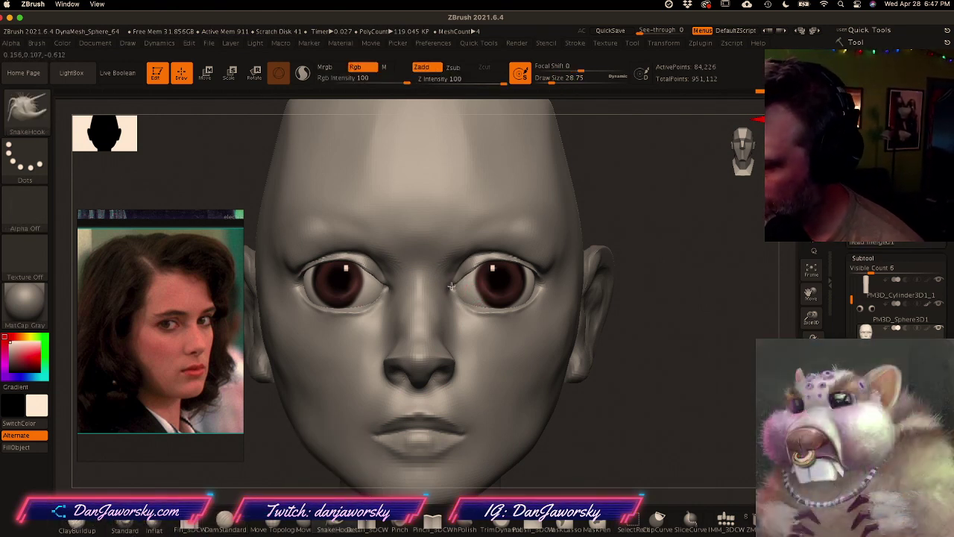
pyautogui.moveTo(451, 286); pyautogui.dragTo(522, 273, button='right')
pyautogui.moveTo(383, 269)
pyautogui.mouseDown(button='right')
pyautogui.moveTo(320, 291)
pyautogui.moveTo(394, 251)
pyautogui.moveTo(440, 240)
pyautogui.mouseUp(button='right')
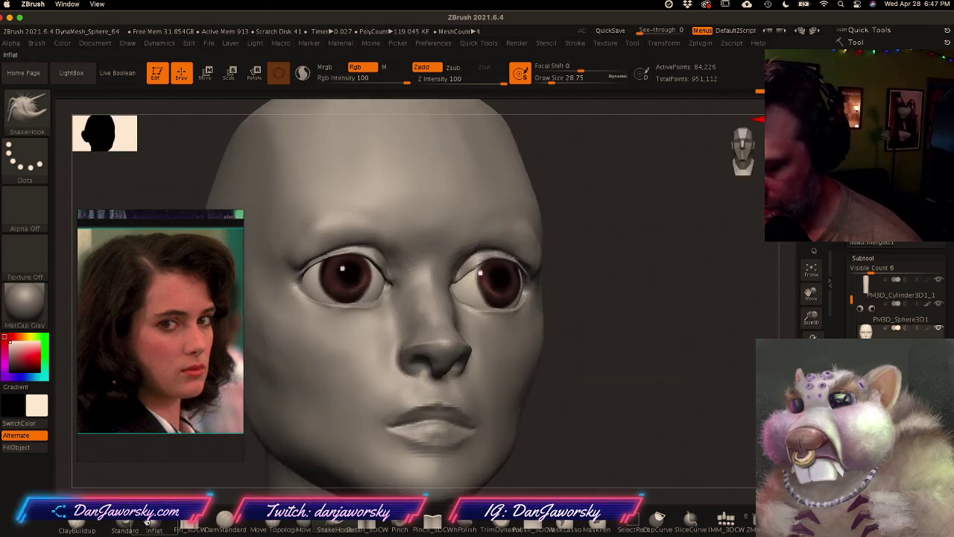
# Step: Define the upper eyelid crease toward the inner eye corner with DamStandard and soften it with smoothing
pyautogui.click(220, 525)
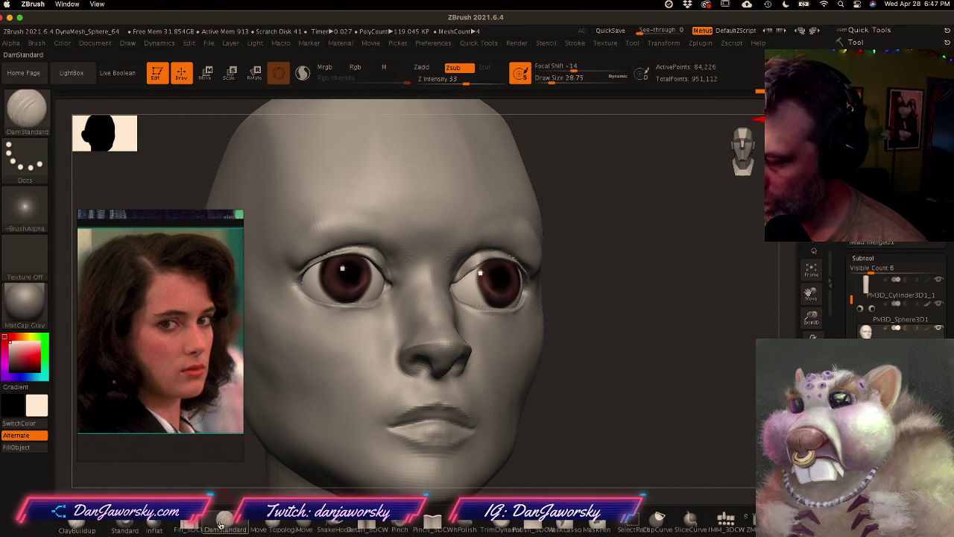
pyautogui.keyDown('shift'); pyautogui.moveTo(380, 316); pyautogui.dragTo(347, 313, button='right'); pyautogui.keyUp('shift')
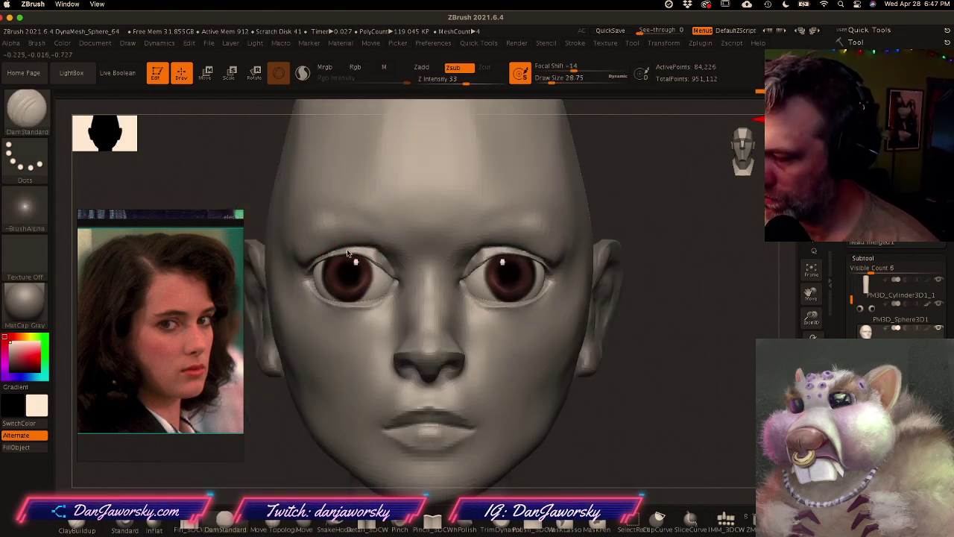
pyautogui.moveTo(373, 252)
pyautogui.mouseDown(button='right')
pyautogui.moveTo(385, 230)
pyautogui.moveTo(380, 213)
pyautogui.mouseUp(button='right')
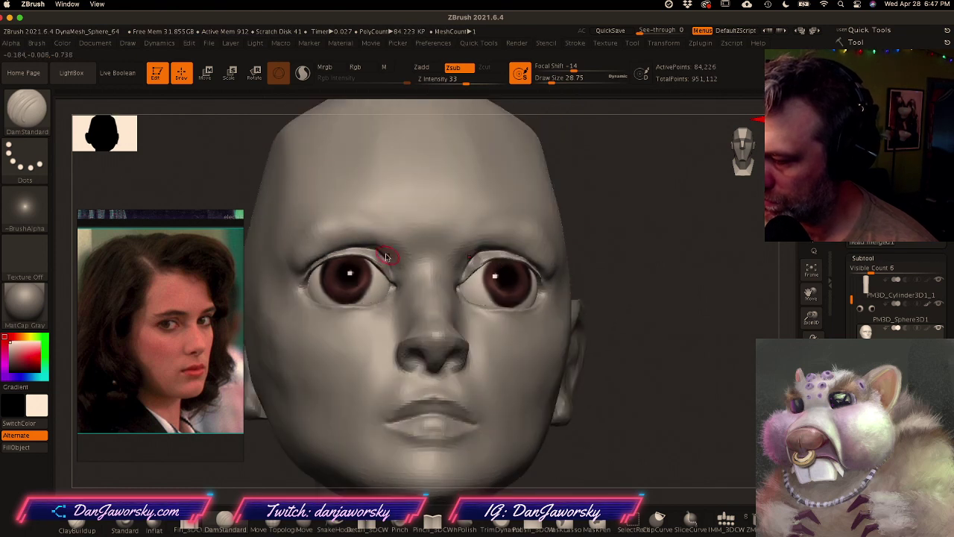
pyautogui.press('shift')
pyautogui.moveTo(336, 256); pyautogui.dragTo(361, 231, button='right')
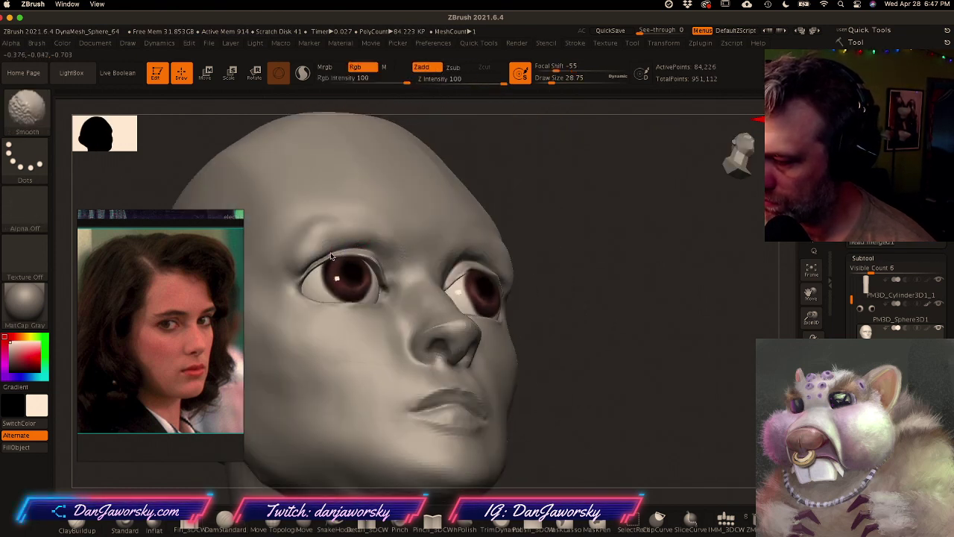
pyautogui.moveTo(361, 240); pyautogui.dragTo(321, 270, button='right')
pyautogui.moveTo(370, 255); pyautogui.dragTo(387, 267)
pyautogui.moveTo(390, 243); pyautogui.dragTo(410, 199, button='right')
pyautogui.keyDown('shift'); pyautogui.moveTo(378, 249); pyautogui.dragTo(387, 266); pyautogui.keyUp('shift')
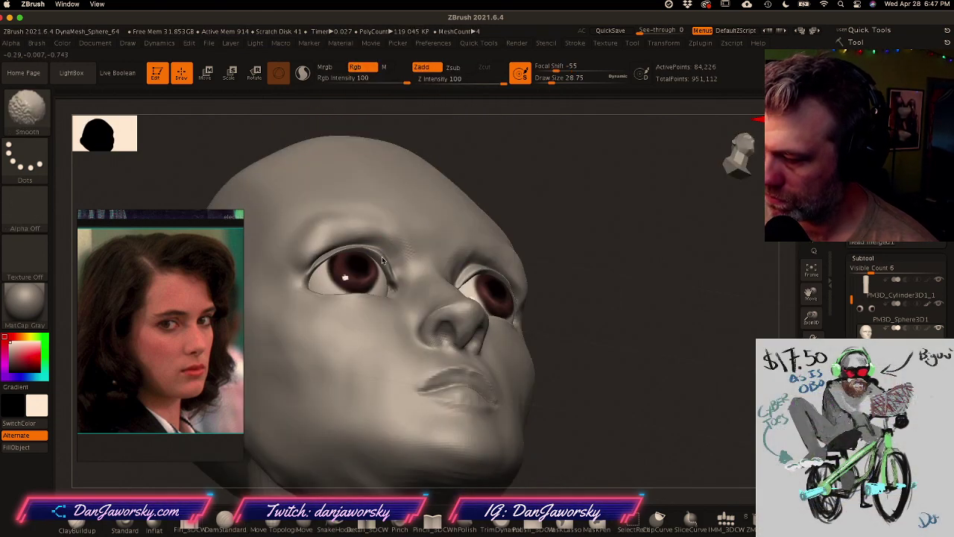
# Step: Reshape the upper eyelid's edge from below with the Move Topological brush at draw size about 44
pyautogui.click(272, 527)
pyautogui.moveTo(371, 307); pyautogui.dragTo(389, 257, button='right')
pyautogui.press('space')
pyautogui.moveTo(393, 254); pyautogui.dragTo(390, 251)
pyautogui.moveTo(388, 242)
pyautogui.mouseDown(button='right')
pyautogui.moveTo(374, 255)
pyautogui.moveTo(379, 237)
pyautogui.mouseUp(button='right')
pyautogui.moveTo(337, 247); pyautogui.dragTo(328, 252)
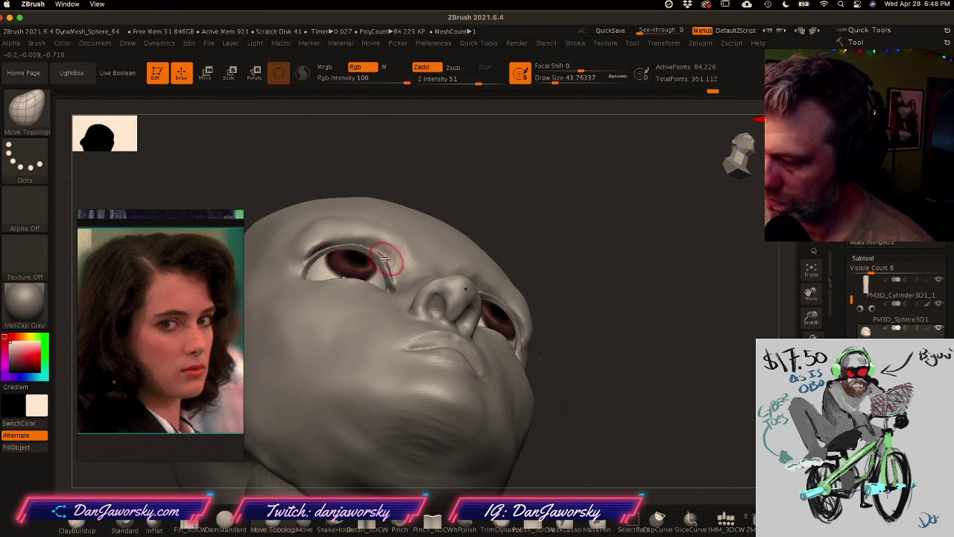
# Step: Examine the reshaped eyes and overall face from several angles against the reference portrait
pyautogui.keyDown('shift'); pyautogui.moveTo(392, 282); pyautogui.dragTo(395, 328, button='right'); pyautogui.keyUp('shift')
pyautogui.keyDown('ctrl'); pyautogui.moveTo(535, 384); pyautogui.dragTo(492, 363, button='right'); pyautogui.keyUp('ctrl')
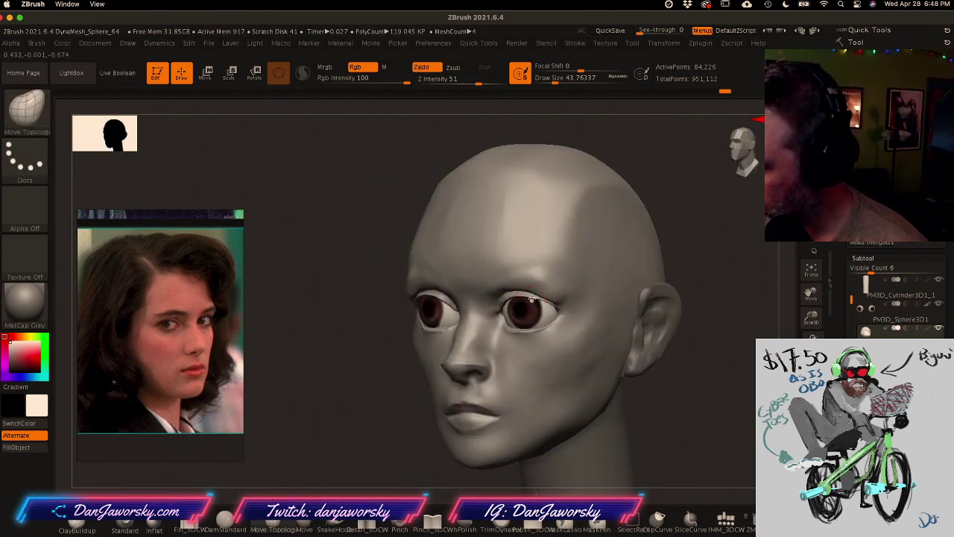
pyautogui.keyDown('shift'); pyautogui.moveTo(536, 300); pyautogui.dragTo(560, 321, button='right'); pyautogui.keyUp('shift')
pyautogui.keyDown('ctrl'); pyautogui.moveTo(562, 379); pyautogui.dragTo(602, 379, button='right'); pyautogui.keyUp('ctrl')
pyautogui.moveTo(603, 378)
pyautogui.mouseDown(button='right')
pyautogui.moveTo(577, 352)
pyautogui.moveTo(554, 351)
pyautogui.moveTo(560, 339)
pyautogui.mouseUp(button='right')
pyautogui.press('space')
pyautogui.moveTo(560, 339); pyautogui.dragTo(563, 339)
# Step: Build up the outer brow and temple with ClayBuildup at draw size about 56 and smooth the area
pyautogui.click(77, 520)
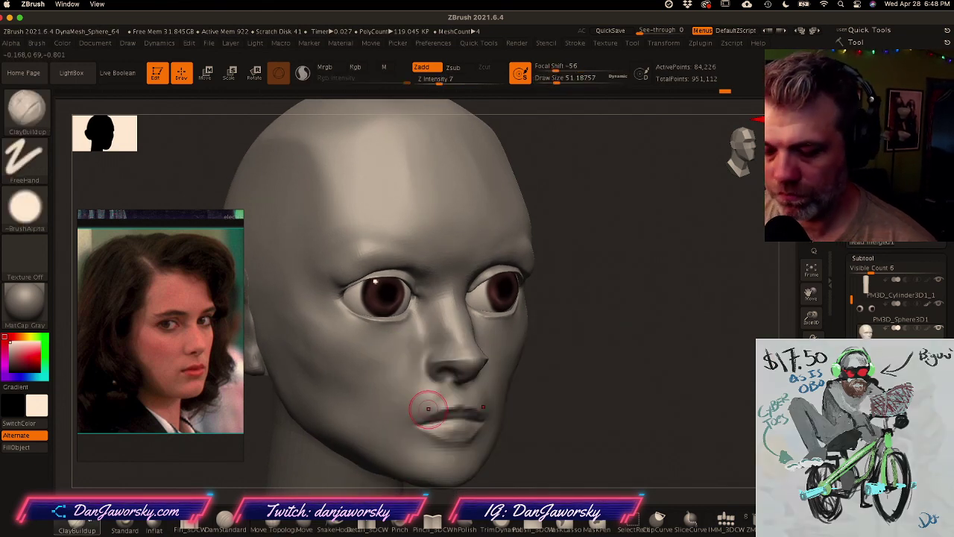
pyautogui.press('space')
pyautogui.moveTo(560, 282)
pyautogui.mouseDown()
pyautogui.moveTo(541, 296)
pyautogui.moveTo(550, 288)
pyautogui.mouseUp()
pyautogui.moveTo(528, 242); pyautogui.dragTo(538, 246)
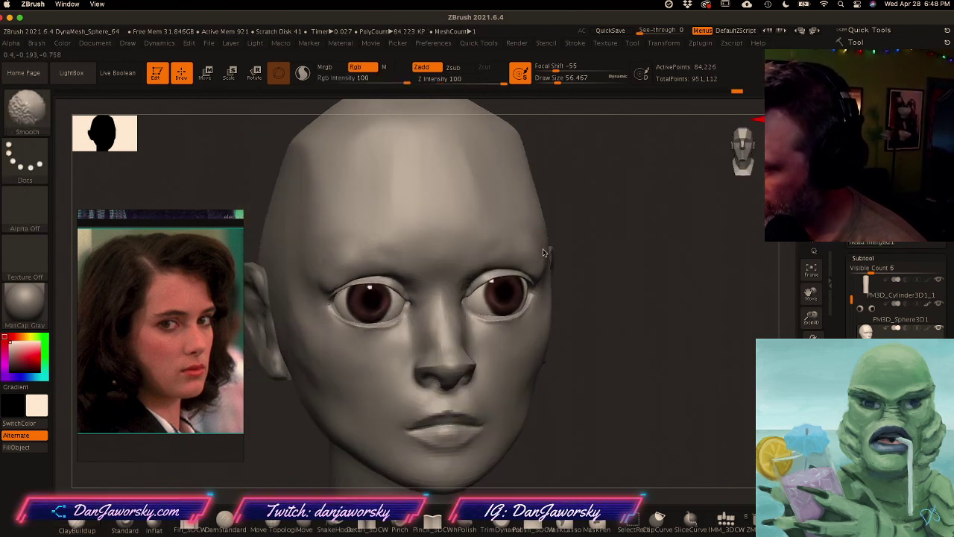
pyautogui.moveTo(531, 244)
pyautogui.mouseDown(button='right')
pyautogui.moveTo(550, 243)
pyautogui.moveTo(518, 217)
pyautogui.mouseUp(button='right')
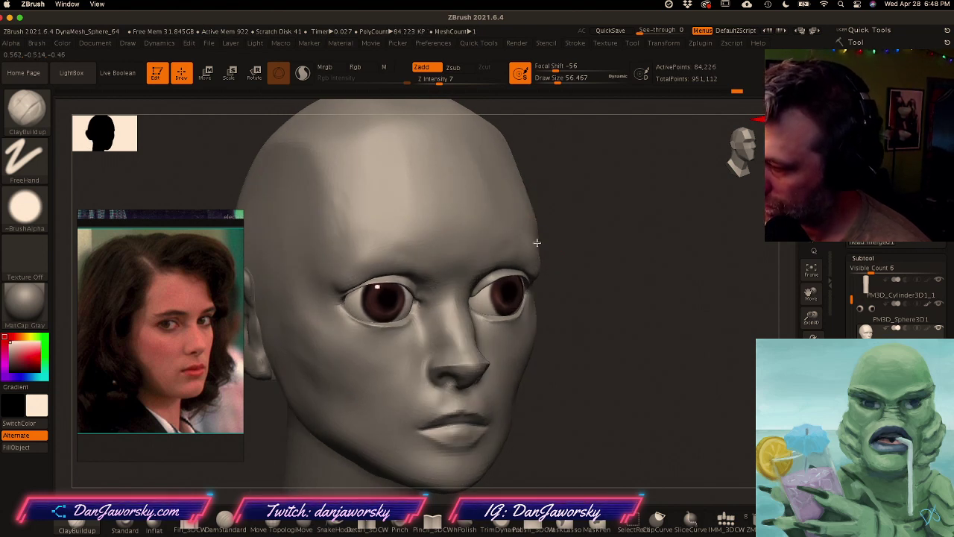
pyautogui.moveTo(525, 183); pyautogui.dragTo(512, 200, button='right')
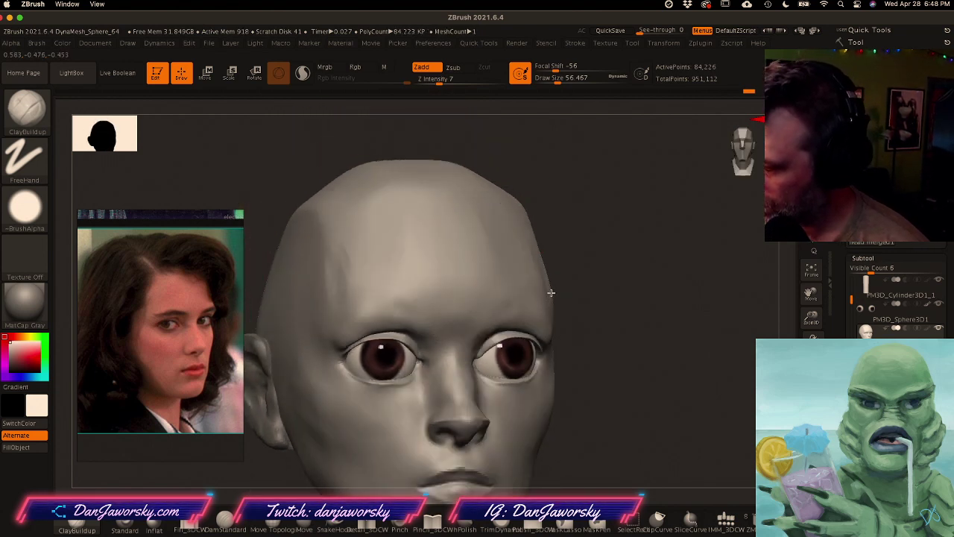
# Step: Smooth the temple and the upper forehead to blend the ClayBuildup strokes into the skull
pyautogui.press('shift')
pyautogui.moveTo(555, 304)
pyautogui.keyDown('shift'); pyautogui.mouseDown(button='right')
pyautogui.moveTo(545, 272)
pyautogui.moveTo(578, 333)
pyautogui.moveTo(594, 332)
pyautogui.mouseUp(button='right'); pyautogui.keyUp('shift')
pyautogui.press('shift')
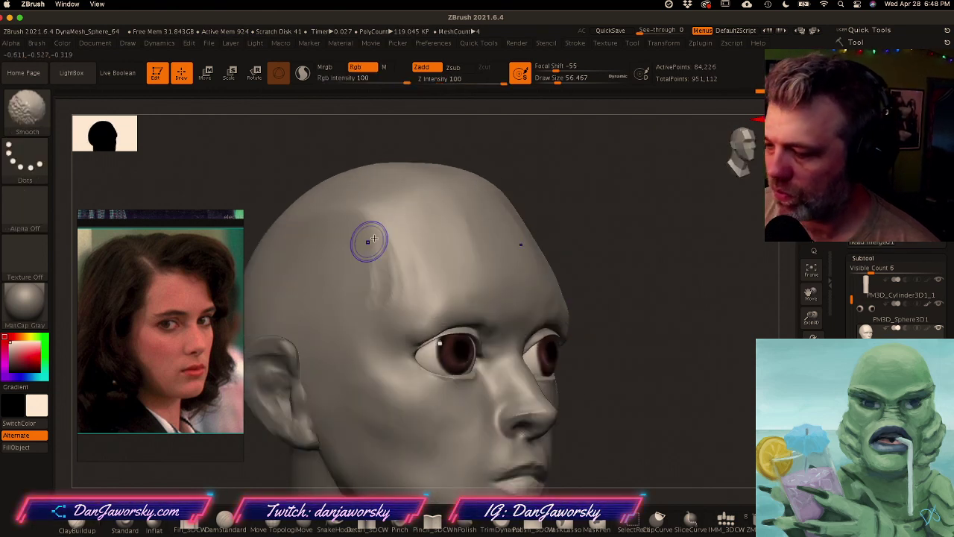
pyautogui.moveTo(531, 373)
pyautogui.keyDown('ctrl'); pyautogui.mouseDown(button='right')
pyautogui.moveTo(526, 340)
pyautogui.moveTo(492, 328)
pyautogui.moveTo(548, 333)
pyautogui.moveTo(508, 337)
pyautogui.mouseUp(button='right'); pyautogui.keyUp('ctrl')
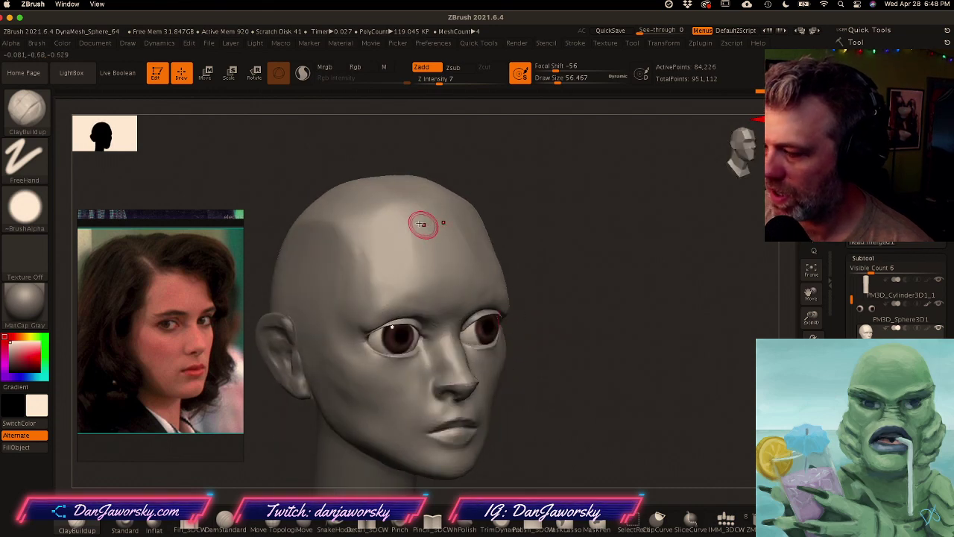
pyautogui.moveTo(424, 224); pyautogui.dragTo(407, 243, button='right')
pyautogui.press('shift')
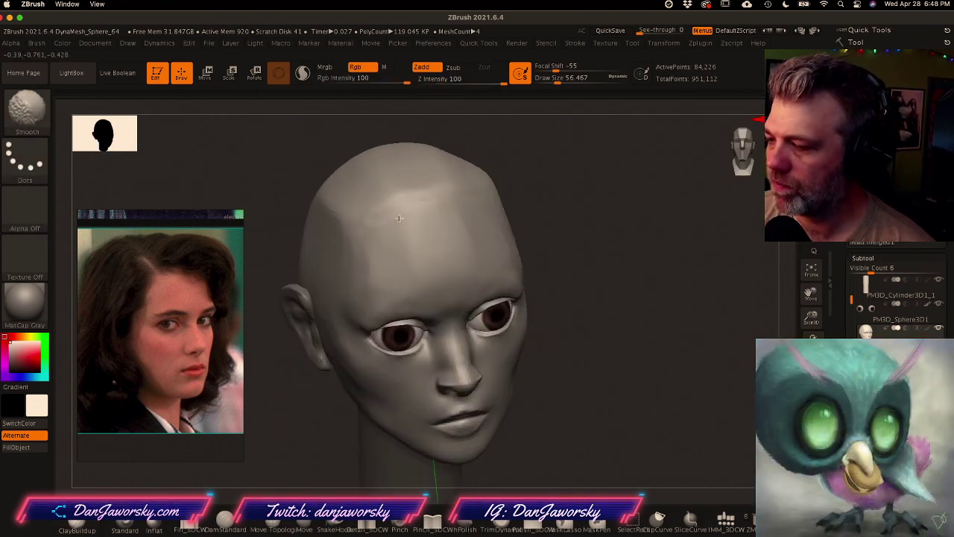
# Step: Build up the side of the nose below the inner eye corner with ClayBuildup at draw size about 25 and smooth it
pyautogui.moveTo(550, 328)
pyautogui.keyDown('ctrl'); pyautogui.mouseDown(button='right')
pyautogui.moveTo(554, 358)
pyautogui.moveTo(562, 319)
pyautogui.mouseUp(button='right'); pyautogui.keyUp('ctrl')
pyautogui.keyDown('alt'); pyautogui.moveTo(574, 384); pyautogui.dragTo(533, 316, button='right'); pyautogui.keyUp('alt')
pyautogui.moveTo(500, 355)
pyautogui.mouseDown(button='right')
pyautogui.moveTo(524, 363)
pyautogui.moveTo(538, 356)
pyautogui.moveTo(507, 351)
pyautogui.moveTo(544, 339)
pyautogui.mouseUp(button='right')
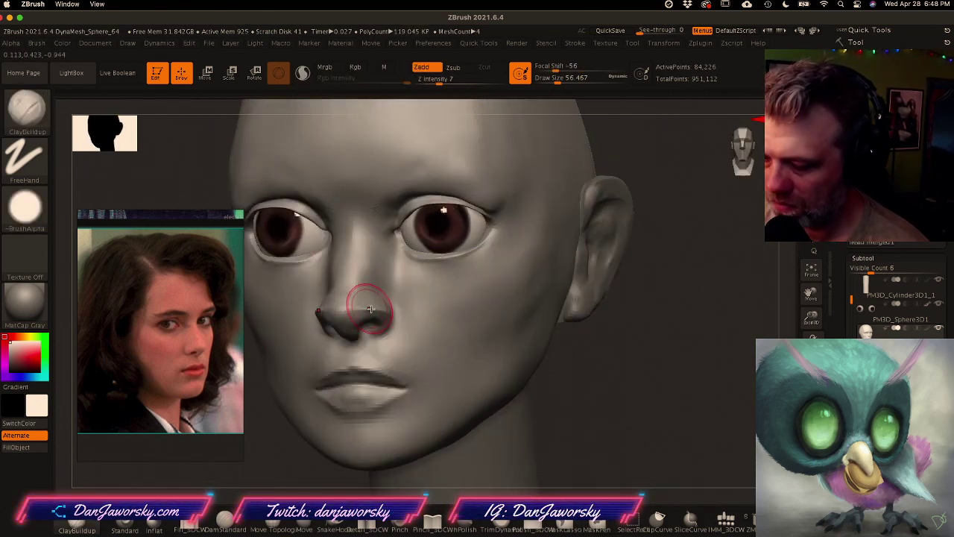
pyautogui.press('space')
pyautogui.moveTo(366, 304); pyautogui.dragTo(358, 305)
pyautogui.moveTo(380, 306)
pyautogui.mouseDown(button='right')
pyautogui.moveTo(369, 305)
pyautogui.moveTo(405, 297)
pyautogui.moveTo(414, 316)
pyautogui.moveTo(490, 353)
pyautogui.moveTo(472, 345)
pyautogui.moveTo(467, 383)
pyautogui.moveTo(456, 379)
pyautogui.mouseUp(button='right')
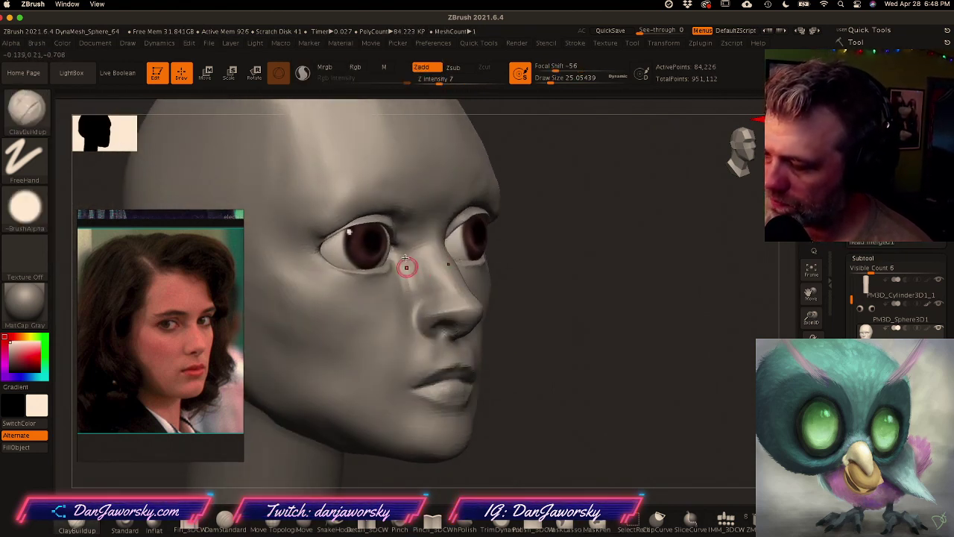
pyautogui.moveTo(406, 294)
pyautogui.keyDown('shift'); pyautogui.mouseDown()
pyautogui.moveTo(410, 254)
pyautogui.moveTo(409, 278)
pyautogui.mouseUp(); pyautogui.keyUp('shift')
pyautogui.moveTo(408, 287); pyautogui.dragTo(407, 274, button='right')
# Step: Sculpt the cheek beside the nose and mouth with ClayBuildup at draw size about 35
pyautogui.moveTo(488, 401)
pyautogui.keyDown('ctrl'); pyautogui.mouseDown(button='right')
pyautogui.moveTo(501, 380)
pyautogui.moveTo(530, 385)
pyautogui.moveTo(504, 374)
pyautogui.moveTo(531, 361)
pyautogui.moveTo(524, 346)
pyautogui.mouseUp(button='right'); pyautogui.keyUp('ctrl')
pyautogui.press('space')
pyautogui.moveTo(519, 346); pyautogui.dragTo(523, 345)
pyautogui.moveTo(524, 345); pyautogui.dragTo(500, 329, button='right')
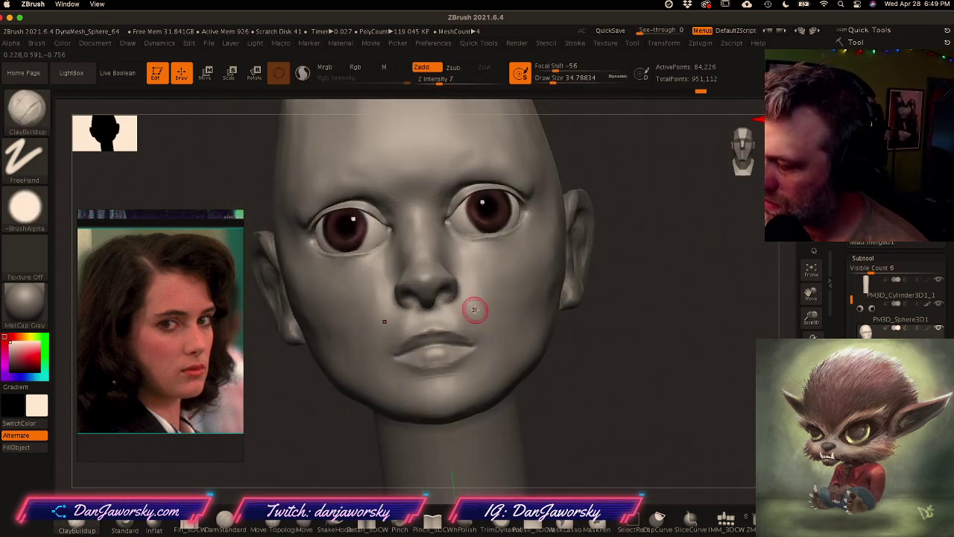
pyautogui.moveTo(483, 346)
pyautogui.mouseDown(button='right')
pyautogui.moveTo(484, 309)
pyautogui.moveTo(482, 319)
pyautogui.moveTo(441, 313)
pyautogui.mouseUp(button='right')
pyautogui.press('space')
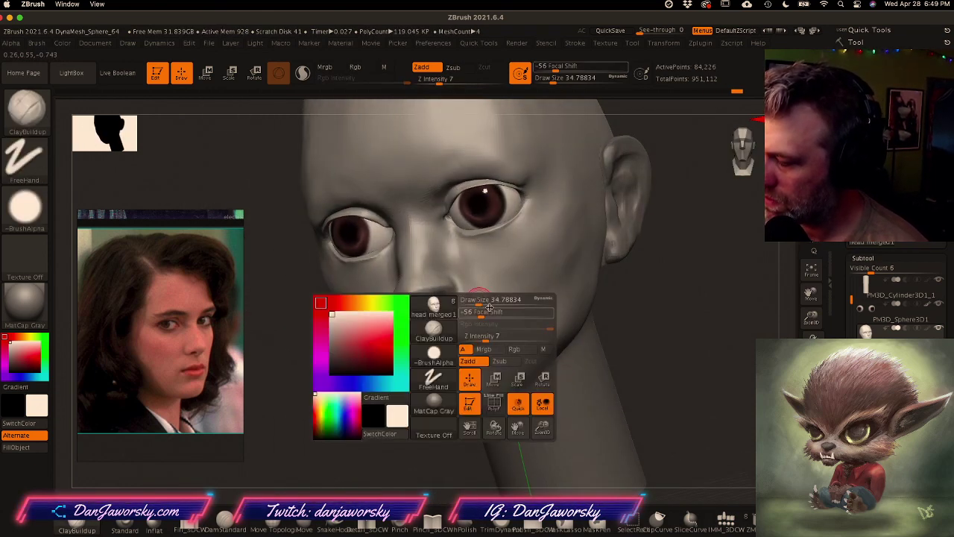
pyautogui.moveTo(478, 311); pyautogui.dragTo(472, 309)
pyautogui.moveTo(473, 305)
pyautogui.mouseDown(button='right')
pyautogui.moveTo(463, 314)
pyautogui.moveTo(481, 300)
pyautogui.moveTo(485, 309)
pyautogui.moveTo(482, 260)
pyautogui.mouseUp(button='right')
# Step: Refine the area above the mouth corners with ClayBuildup at draw size about 35 and smooth it into the cheek
pyautogui.keyDown('ctrl'); pyautogui.moveTo(481, 259); pyautogui.dragTo(446, 302, button='right'); pyautogui.keyUp('ctrl')
pyautogui.press('space')
pyautogui.moveTo(443, 313); pyautogui.dragTo(448, 313)
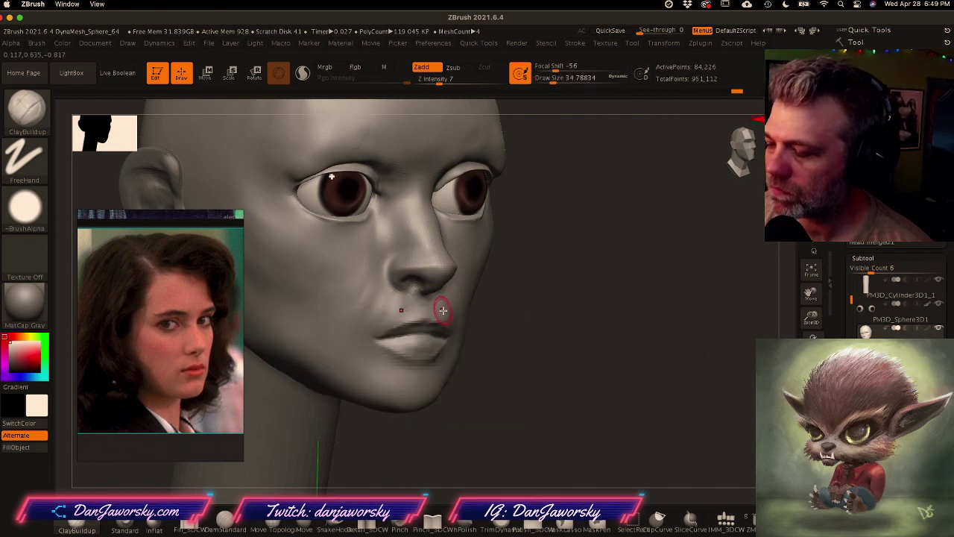
pyautogui.moveTo(441, 313); pyautogui.dragTo(452, 310, button='right')
pyautogui.keyDown('shift'); pyautogui.moveTo(378, 303); pyautogui.dragTo(388, 301); pyautogui.keyUp('shift')
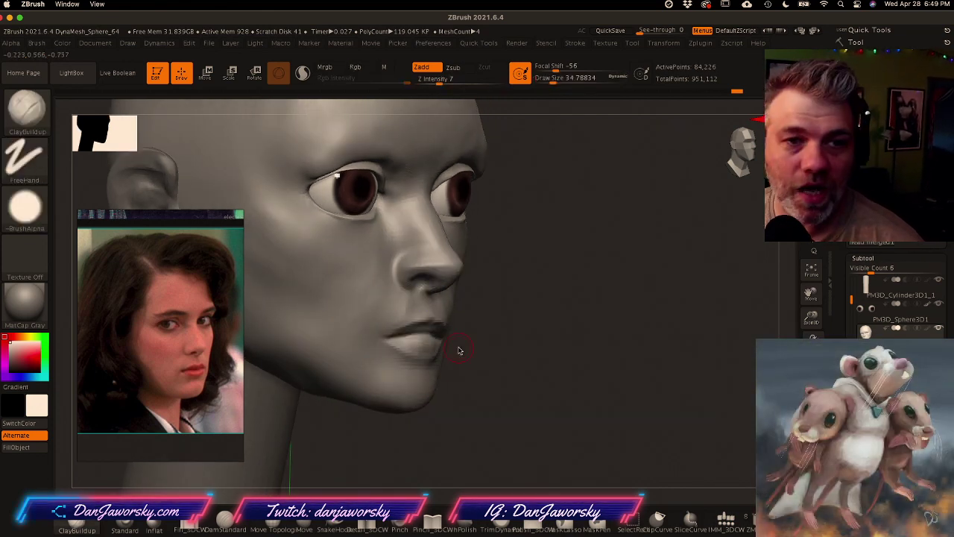
pyautogui.moveTo(473, 360)
pyautogui.keyDown('ctrl'); pyautogui.mouseDown(button='right')
pyautogui.moveTo(498, 350)
pyautogui.moveTo(484, 345)
pyautogui.mouseUp(button='right'); pyautogui.keyUp('ctrl')
pyautogui.moveTo(483, 303); pyautogui.dragTo(503, 290, button='right')
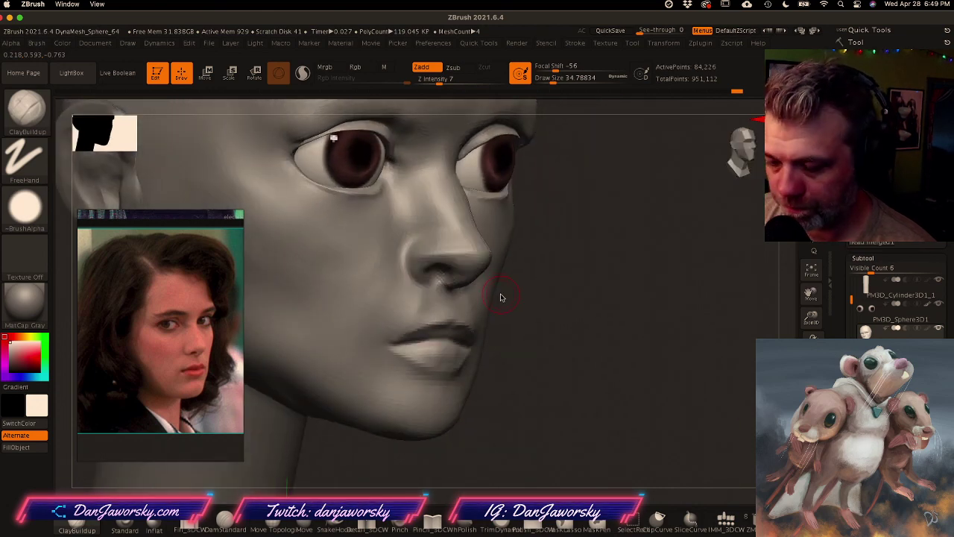
# Step: Refine the area between the nose and upper lip with ClayBuildup at a smaller draw size, then restore the size to about 35
pyautogui.press('space')
pyautogui.moveTo(469, 315); pyautogui.dragTo(462, 315)
pyautogui.moveTo(418, 306); pyautogui.dragTo(434, 301, button='right')
pyautogui.moveTo(479, 331)
pyautogui.mouseDown(button='right')
pyautogui.moveTo(489, 337)
pyautogui.moveTo(483, 353)
pyautogui.mouseUp(button='right')
pyautogui.press('space')
pyautogui.moveTo(486, 344); pyautogui.dragTo(491, 343)
pyautogui.moveTo(490, 346)
pyautogui.mouseDown(button='right')
pyautogui.moveTo(479, 352)
pyautogui.moveTo(482, 341)
pyautogui.mouseUp(button='right')
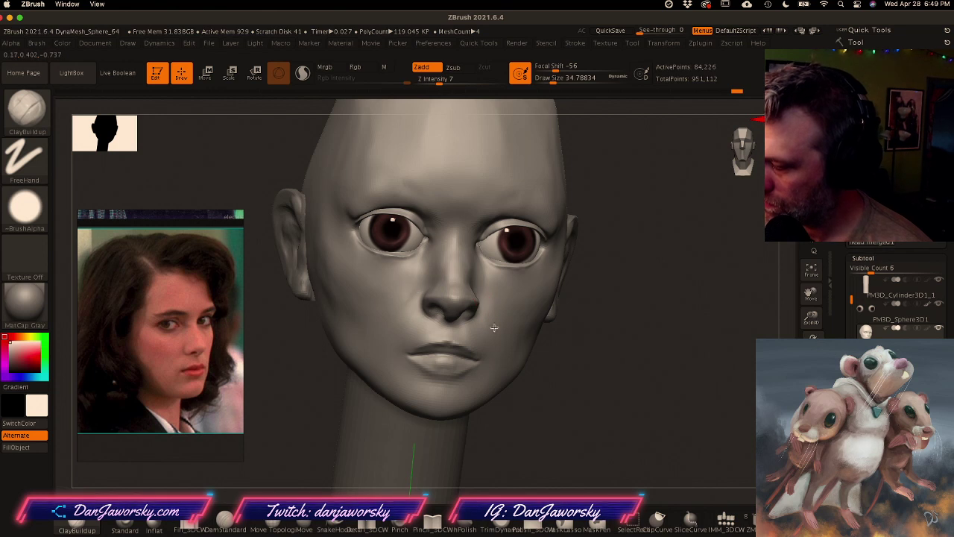
# Step: Define the nasolabial fold from the nostril wing down past the mouth corner with ClayBuildup and soften it with smoothing
pyautogui.moveTo(502, 310)
pyautogui.keyDown('ctrl'); pyautogui.mouseDown(button='right')
pyautogui.moveTo(511, 317)
pyautogui.moveTo(485, 325)
pyautogui.moveTo(507, 332)
pyautogui.moveTo(487, 299)
pyautogui.mouseUp(button='right'); pyautogui.keyUp('ctrl')
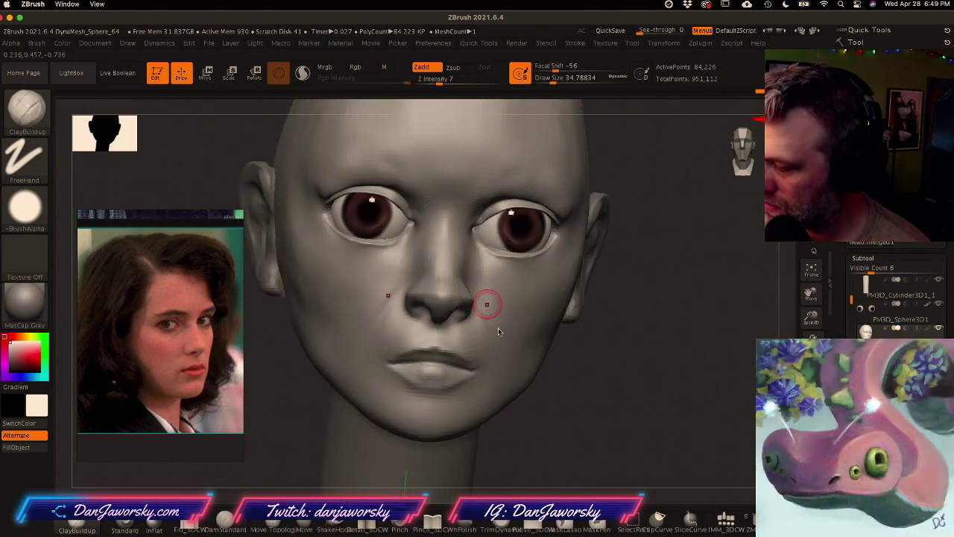
pyautogui.press('shift')
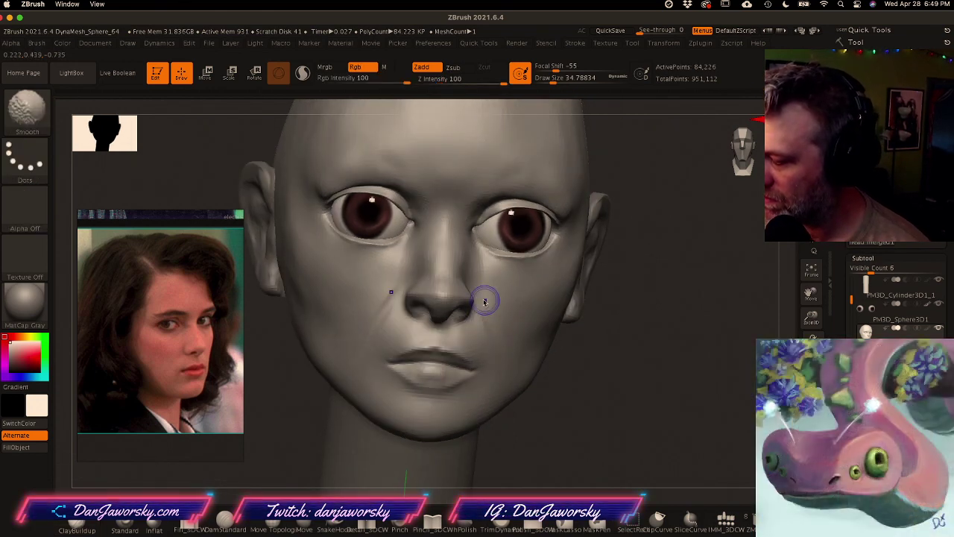
pyautogui.moveTo(500, 318); pyautogui.dragTo(395, 310, button='right')
pyautogui.keyDown('shift'); pyautogui.moveTo(405, 324); pyautogui.dragTo(410, 316); pyautogui.keyUp('shift')
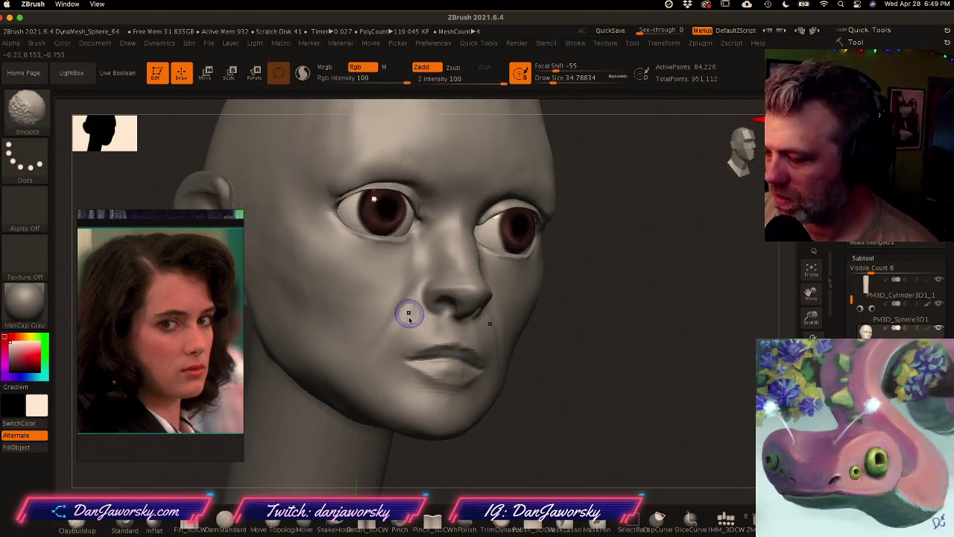
pyautogui.moveTo(419, 281); pyautogui.dragTo(380, 370)
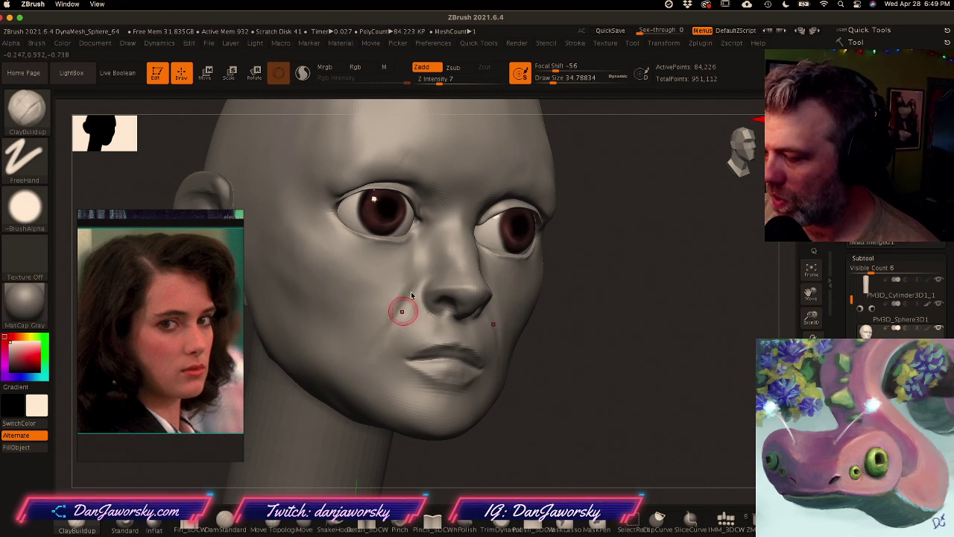
pyautogui.press('shift')
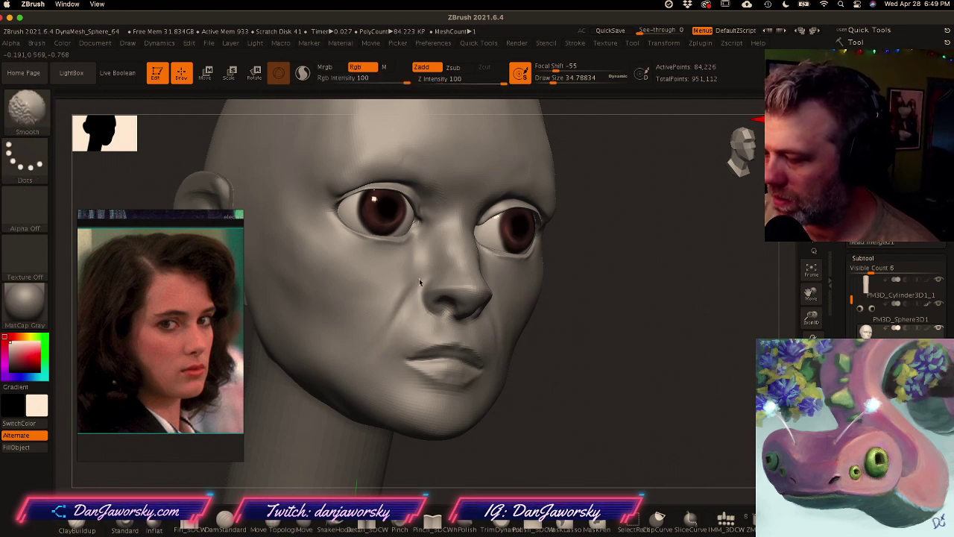
pyautogui.keyDown('shift'); pyautogui.moveTo(382, 343); pyautogui.dragTo(373, 365); pyautogui.keyUp('shift')
pyautogui.moveTo(415, 278); pyautogui.dragTo(381, 342)
pyautogui.keyDown('shift'); pyautogui.moveTo(381, 342); pyautogui.dragTo(375, 364); pyautogui.keyUp('shift')
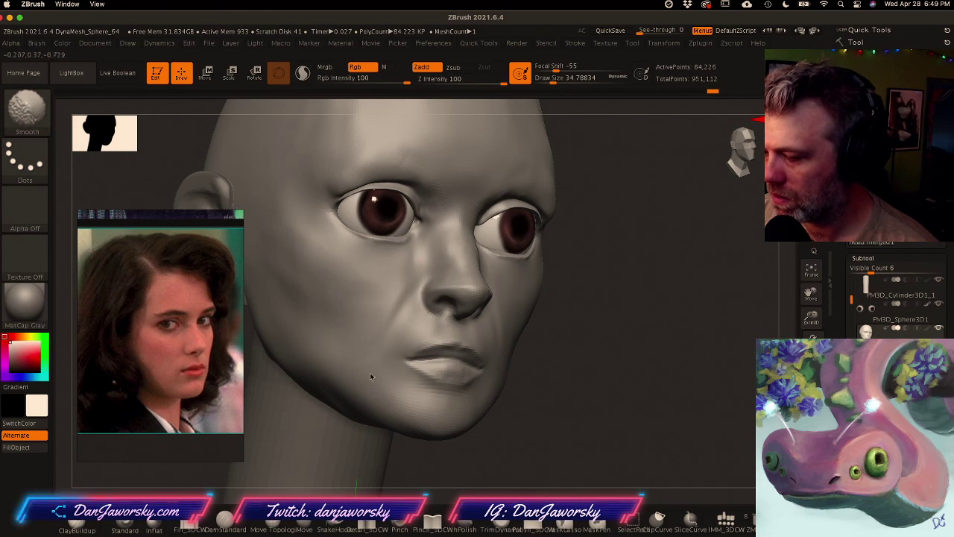
# Step: Lower the head's subdivision level and smooth the cheek beside the mouth at draw size about 65
pyautogui.moveTo(371, 377); pyautogui.dragTo(363, 366, button='right')
pyautogui.moveTo(534, 345)
pyautogui.keyDown('ctrl'); pyautogui.mouseDown(button='right')
pyautogui.moveTo(543, 363)
pyautogui.moveTo(562, 343)
pyautogui.moveTo(486, 350)
pyautogui.mouseUp(button='right'); pyautogui.keyUp('ctrl')
pyautogui.press('shift')
pyautogui.rightClick(548, 331)
pyautogui.hotkey('shift', 'd')
pyautogui.keyDown('ctrl'); pyautogui.moveTo(564, 311); pyautogui.dragTo(531, 307, button='right'); pyautogui.keyUp('ctrl')
pyautogui.keyDown('shift'); pyautogui.moveTo(531, 303); pyautogui.dragTo(536, 355); pyautogui.keyUp('shift')
pyautogui.moveTo(515, 313); pyautogui.dragTo(536, 307, button='right')
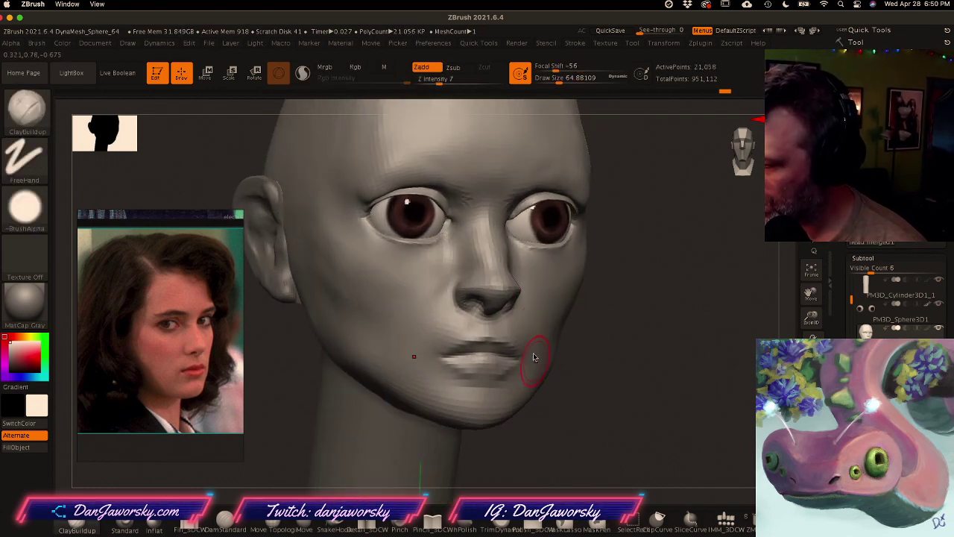
# Step: Soften the nasolabial area and the mouth corners further on the lower subdivision level
pyautogui.keyDown('shift'); pyautogui.moveTo(545, 345); pyautogui.dragTo(556, 304, button='right'); pyautogui.keyUp('shift')
pyautogui.keyDown('shift'); pyautogui.moveTo(553, 298); pyautogui.dragTo(556, 325); pyautogui.keyUp('shift')
pyautogui.rightClick(551, 322)
pyautogui.moveTo(539, 322); pyautogui.dragTo(554, 320, button='right')
pyautogui.moveTo(542, 299)
pyautogui.keyDown('shift'); pyautogui.mouseDown()
pyautogui.moveTo(538, 328)
pyautogui.moveTo(505, 343)
pyautogui.mouseUp(); pyautogui.keyUp('shift')
pyautogui.moveTo(507, 356)
pyautogui.mouseDown(button='right')
pyautogui.moveTo(534, 342)
pyautogui.moveTo(515, 343)
pyautogui.mouseUp(button='right')
# Step: Build up the upper lip's edge with ClayBuildup at draw size about 11 and raise the head's subdivision level
pyautogui.rightClick(515, 342)
pyautogui.rightClick(541, 358)
pyautogui.rightClick(531, 361)
pyautogui.moveTo(540, 369); pyautogui.dragTo(524, 365)
pyautogui.moveTo(524, 361)
pyautogui.keyDown('shift'); pyautogui.mouseDown(button='right')
pyautogui.moveTo(516, 367)
pyautogui.moveTo(537, 365)
pyautogui.moveTo(529, 359)
pyautogui.mouseUp(button='right'); pyautogui.keyUp('shift')
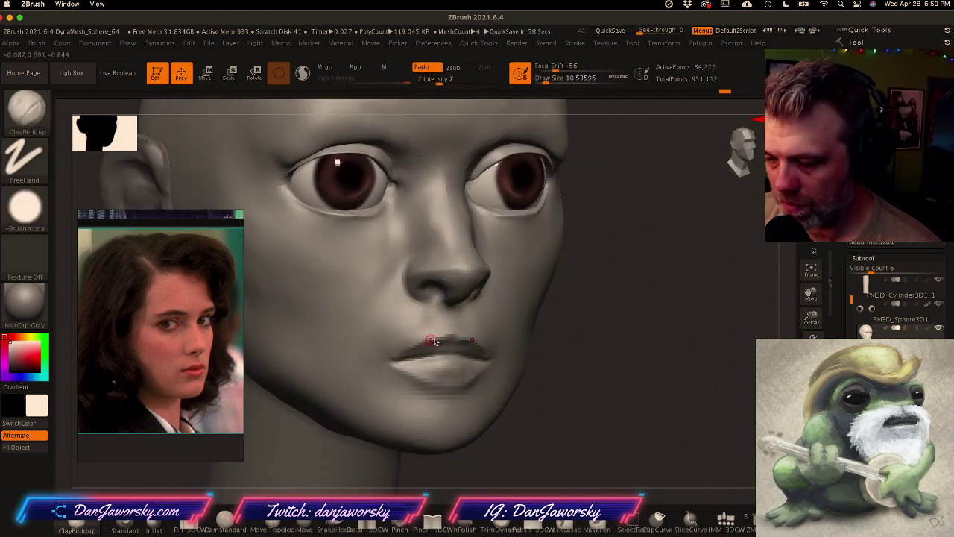
pyautogui.press('d')
pyautogui.moveTo(501, 361); pyautogui.dragTo(511, 368, button='right')
pyautogui.press('space')
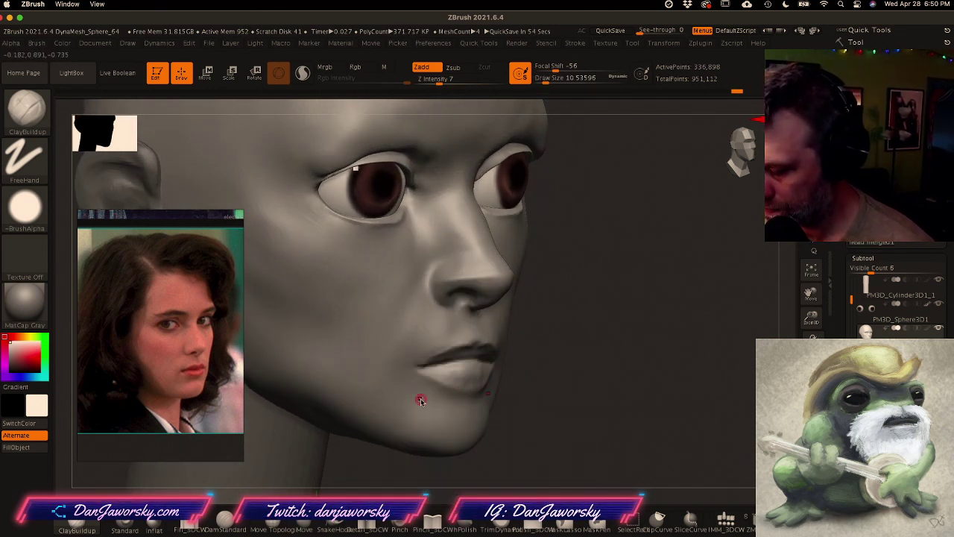
# Step: Carve the upper lip's contour and mouth corner with DamStandard at draw size 28.75 and smooth the lips
pyautogui.click(225, 522)
pyautogui.moveTo(440, 373); pyautogui.dragTo(453, 341, button='right')
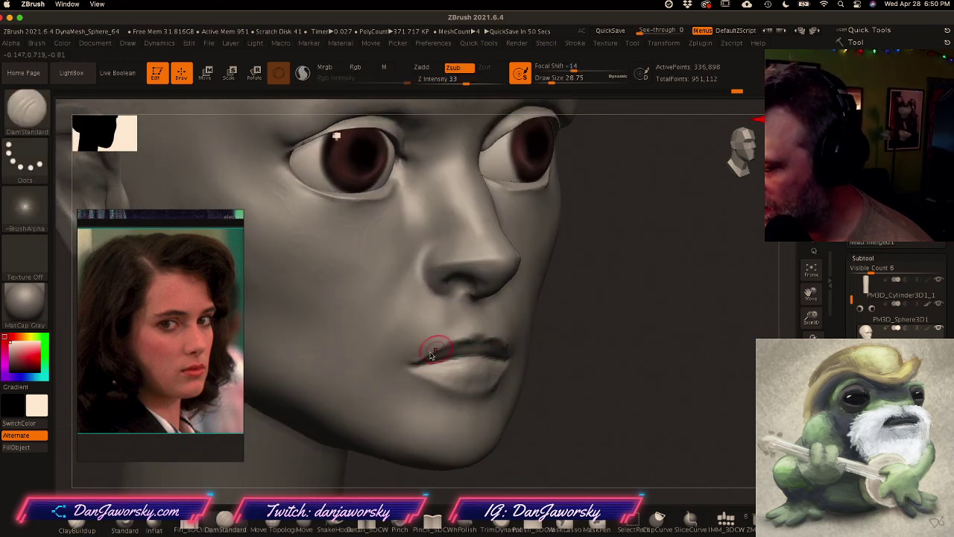
pyautogui.moveTo(477, 352)
pyautogui.mouseDown(button='right')
pyautogui.moveTo(492, 334)
pyautogui.moveTo(514, 351)
pyautogui.mouseUp(button='right')
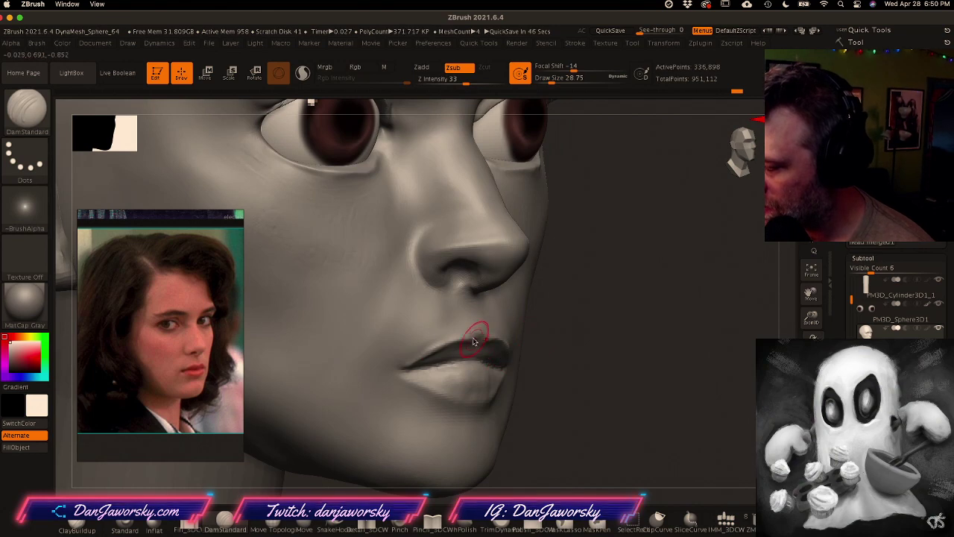
pyautogui.moveTo(424, 354)
pyautogui.mouseDown(button='right')
pyautogui.moveTo(462, 356)
pyautogui.moveTo(490, 332)
pyautogui.moveTo(481, 339)
pyautogui.mouseUp(button='right')
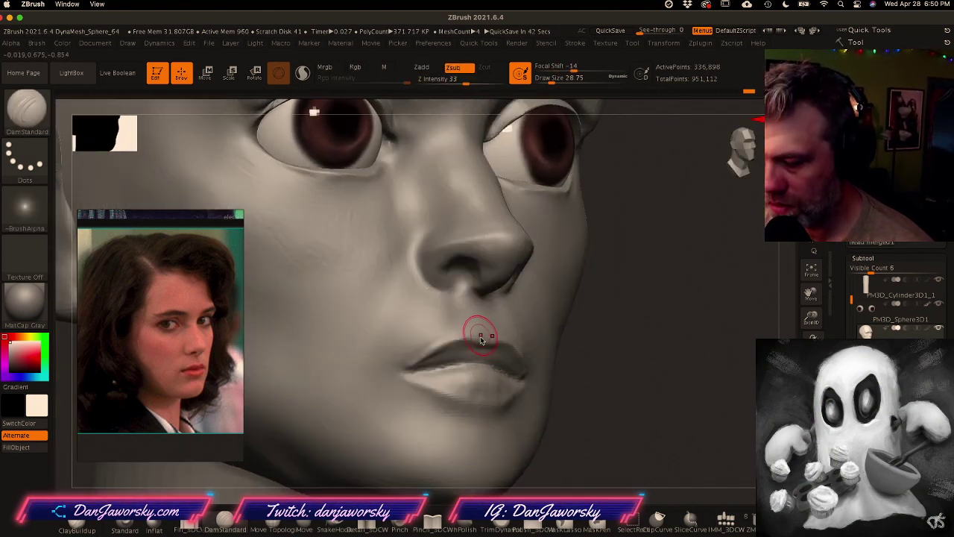
pyautogui.moveTo(411, 366); pyautogui.dragTo(460, 337)
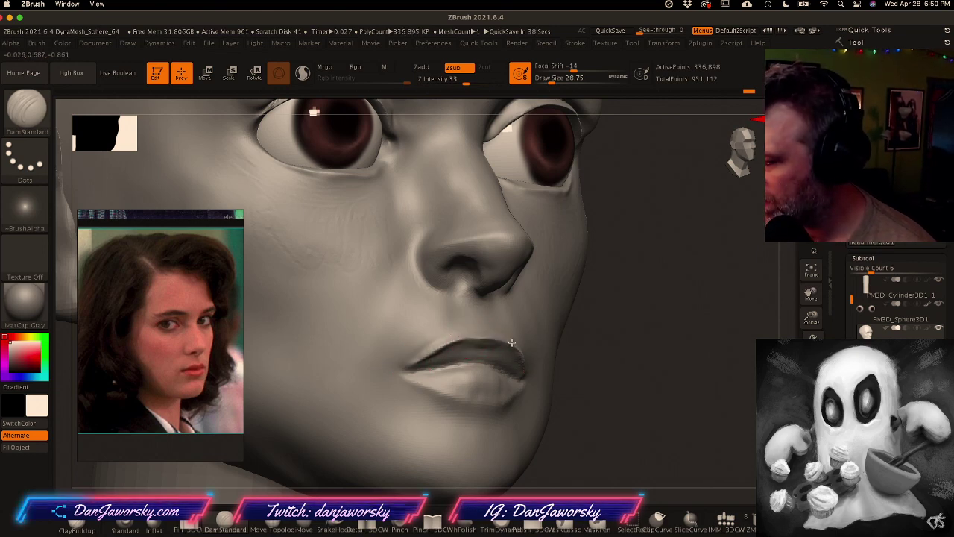
pyautogui.keyDown('shift'); pyautogui.moveTo(508, 350); pyautogui.dragTo(503, 360); pyautogui.keyUp('shift')
pyautogui.moveTo(502, 361)
pyautogui.keyDown('shift'); pyautogui.mouseDown(button='right')
pyautogui.moveTo(586, 377)
pyautogui.moveTo(519, 388)
pyautogui.moveTo(564, 386)
pyautogui.moveTo(518, 375)
pyautogui.mouseUp(button='right'); pyautogui.keyUp('shift')
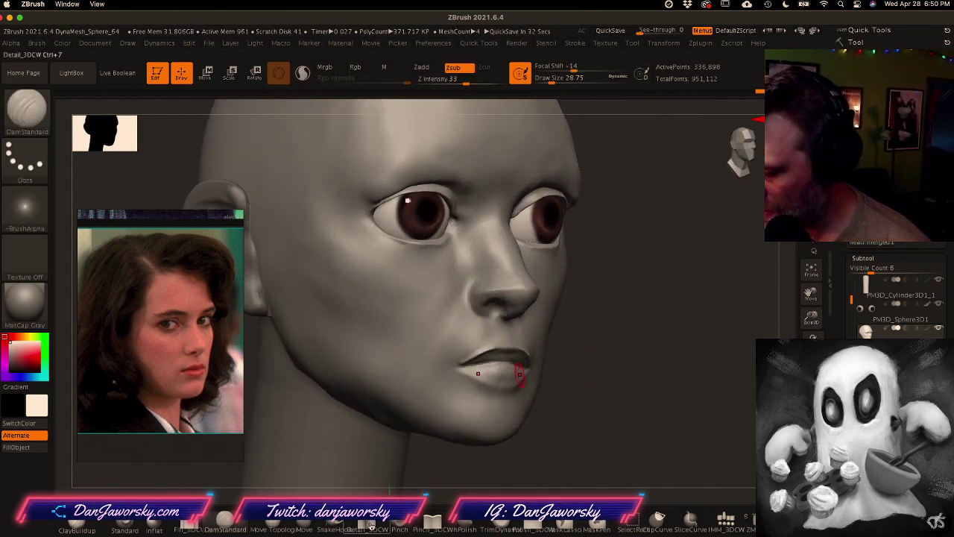
# Step: Reshape the area below the lower lip and the chin with SnakeHook, reducing the draw size from about 87 to 71, and smooth it
pyautogui.click(333, 524)
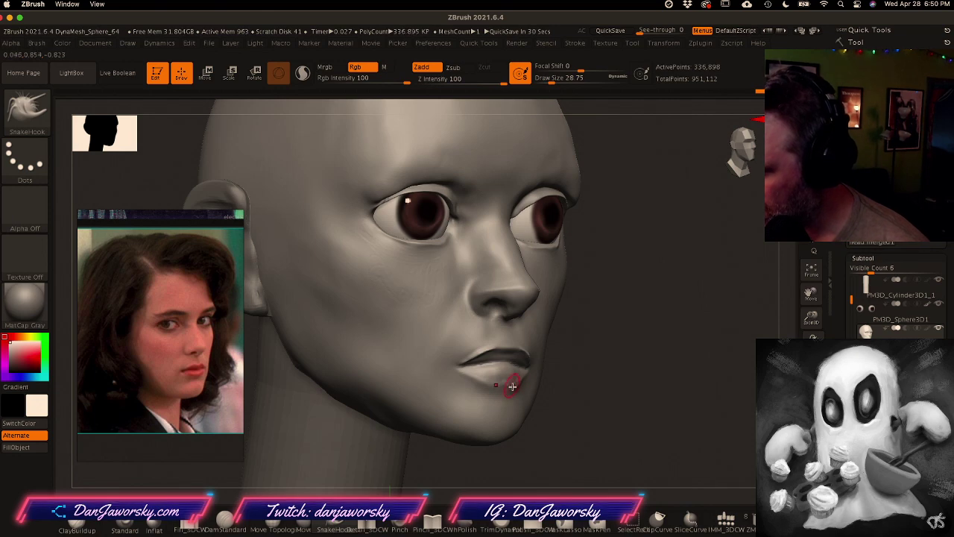
pyautogui.press('space')
pyautogui.moveTo(517, 364); pyautogui.dragTo(526, 365)
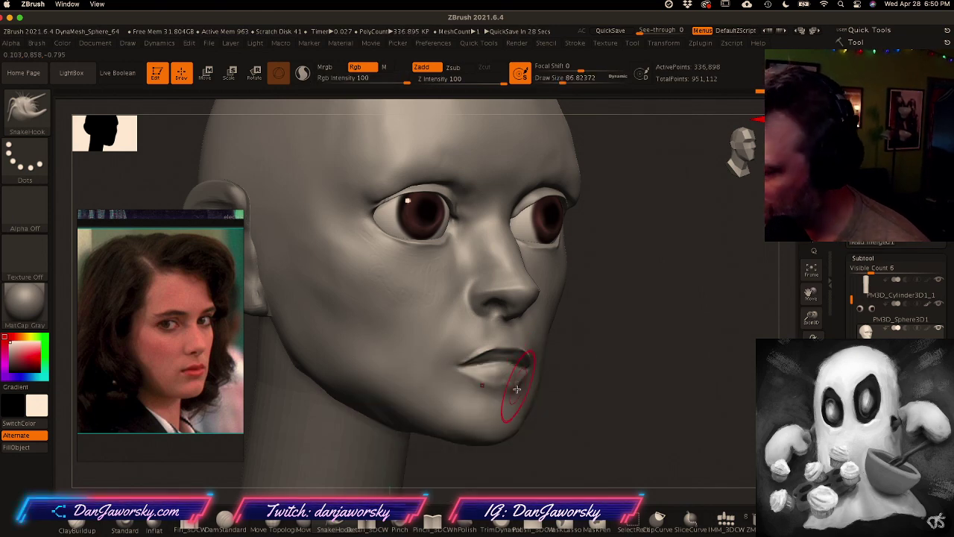
pyautogui.press('space')
pyautogui.moveTo(552, 365); pyautogui.dragTo(550, 365)
pyautogui.moveTo(545, 371); pyautogui.dragTo(513, 381, button='right')
pyautogui.keyDown('shift'); pyautogui.moveTo(483, 387); pyautogui.dragTo(477, 387); pyautogui.keyUp('shift')
pyautogui.moveTo(523, 377)
pyautogui.mouseDown(button='right')
pyautogui.moveTo(512, 383)
pyautogui.moveTo(565, 385)
pyautogui.moveTo(528, 370)
pyautogui.moveTo(539, 383)
pyautogui.moveTo(489, 392)
pyautogui.moveTo(499, 389)
pyautogui.mouseUp(button='right')
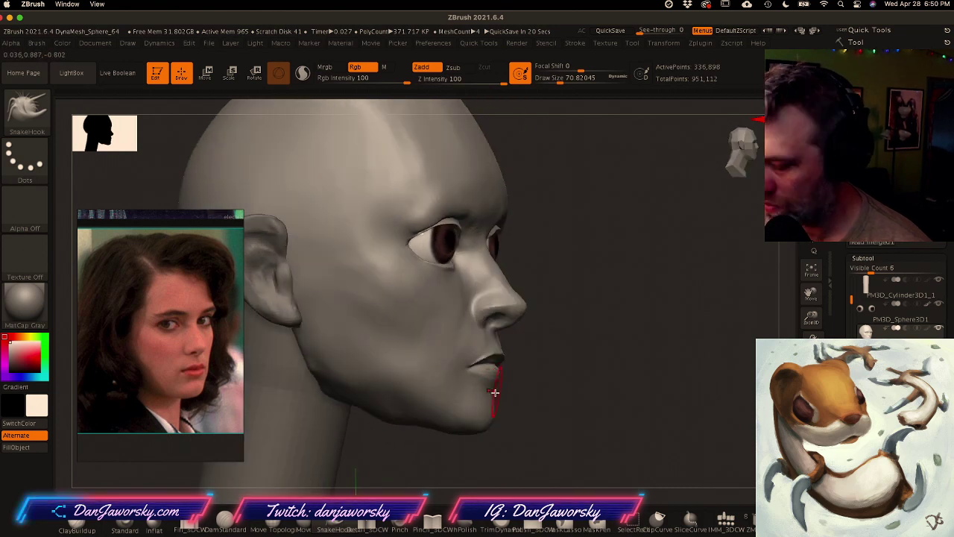
# Step: Build up the chin below the lower lip with ClayBuildup at draw size about 68
pyautogui.click(78, 524)
pyautogui.moveTo(522, 373)
pyautogui.mouseDown(button='right')
pyautogui.moveTo(510, 377)
pyautogui.moveTo(561, 354)
pyautogui.mouseUp(button='right')
pyautogui.press('space')
pyautogui.click(553, 365)
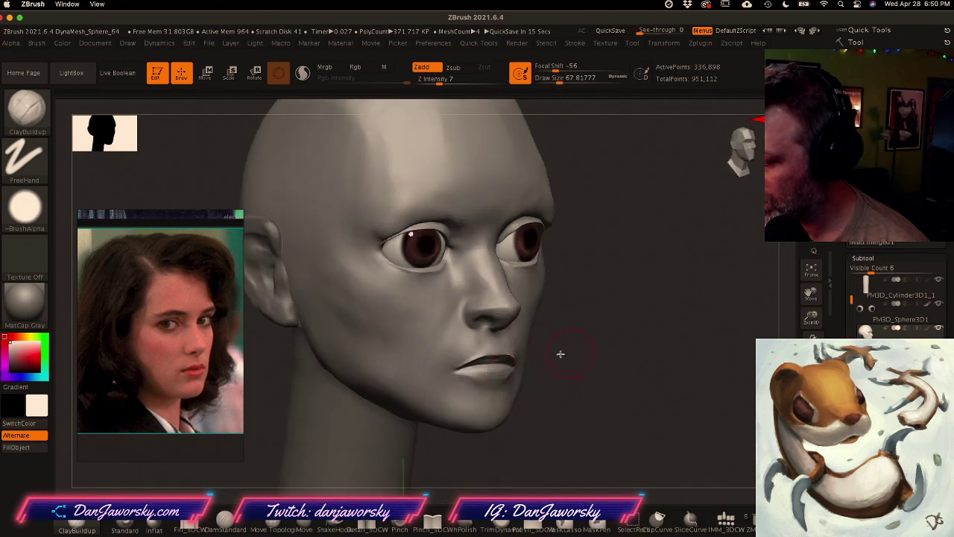
pyautogui.moveTo(519, 386); pyautogui.dragTo(492, 396, button='right')
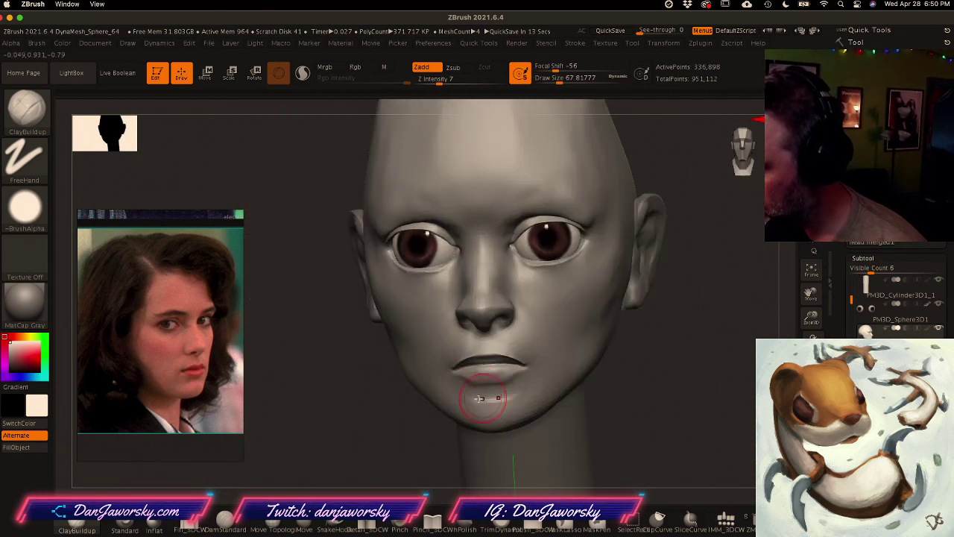
pyautogui.moveTo(487, 402); pyautogui.dragTo(510, 392)
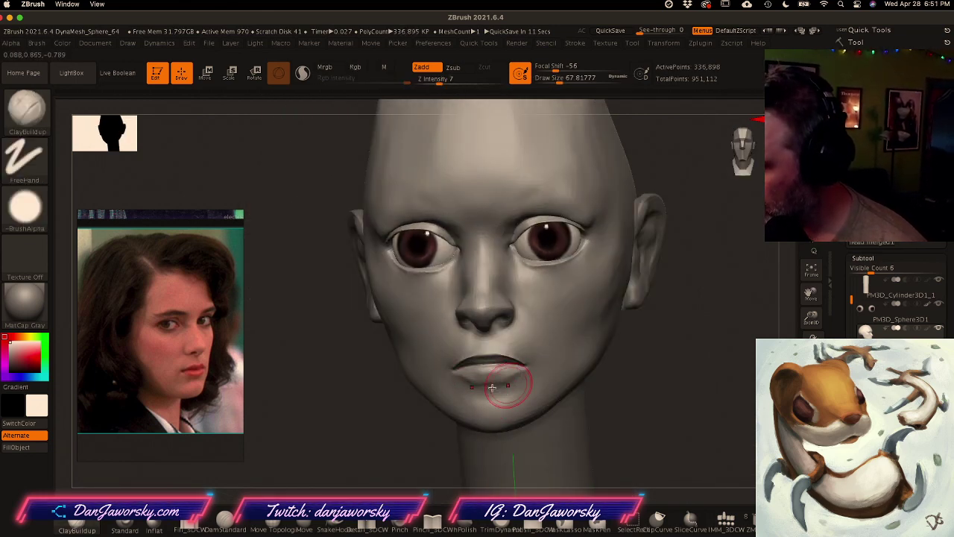
# Step: Build up the jaw and lower cheek with ClayBuildup at draw size about 68 and smooth the strokes
pyautogui.moveTo(514, 377)
pyautogui.mouseDown(button='right')
pyautogui.moveTo(590, 373)
pyautogui.moveTo(527, 366)
pyautogui.moveTo(578, 342)
pyautogui.mouseUp(button='right')
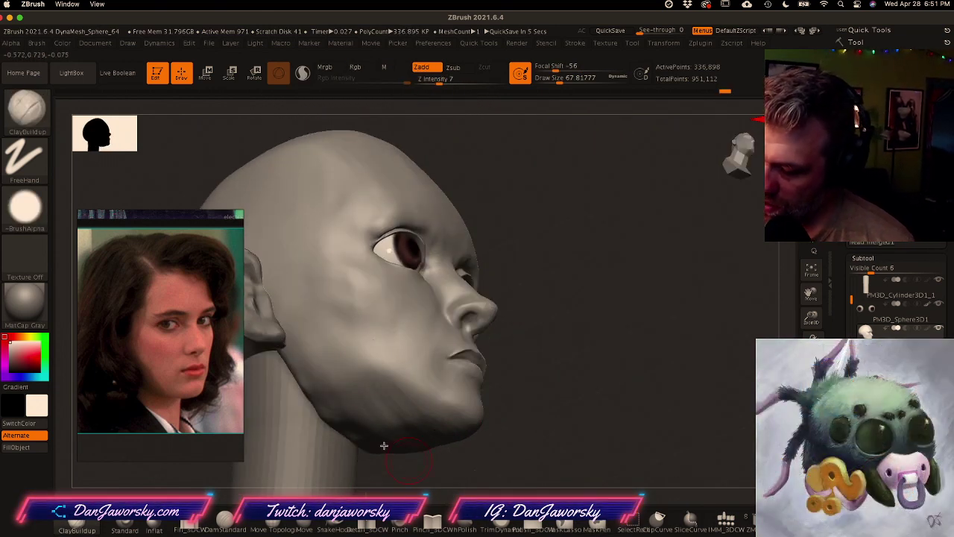
pyautogui.moveTo(498, 350); pyautogui.dragTo(520, 345)
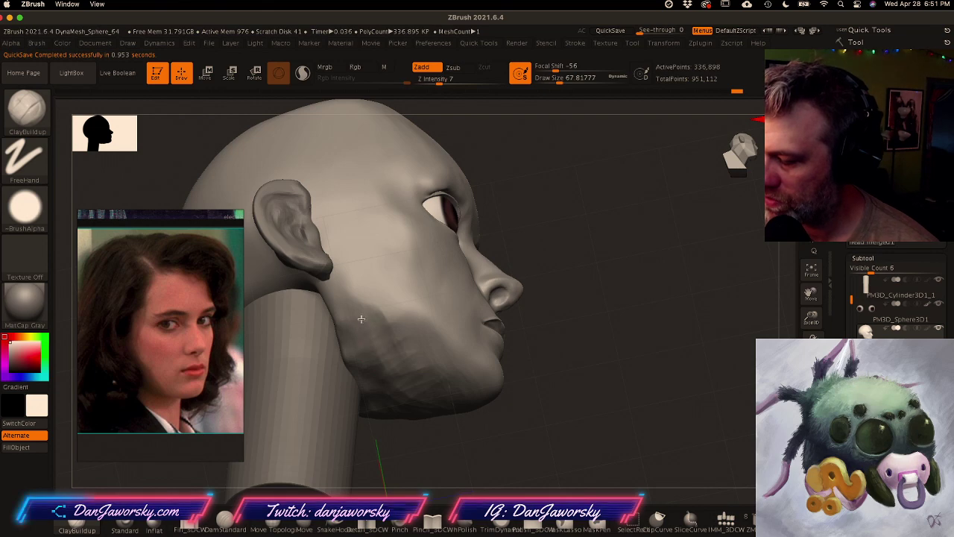
pyautogui.moveTo(435, 400)
pyautogui.keyDown('shift'); pyautogui.mouseDown()
pyautogui.moveTo(408, 419)
pyautogui.moveTo(417, 358)
pyautogui.mouseUp(); pyautogui.keyUp('shift')
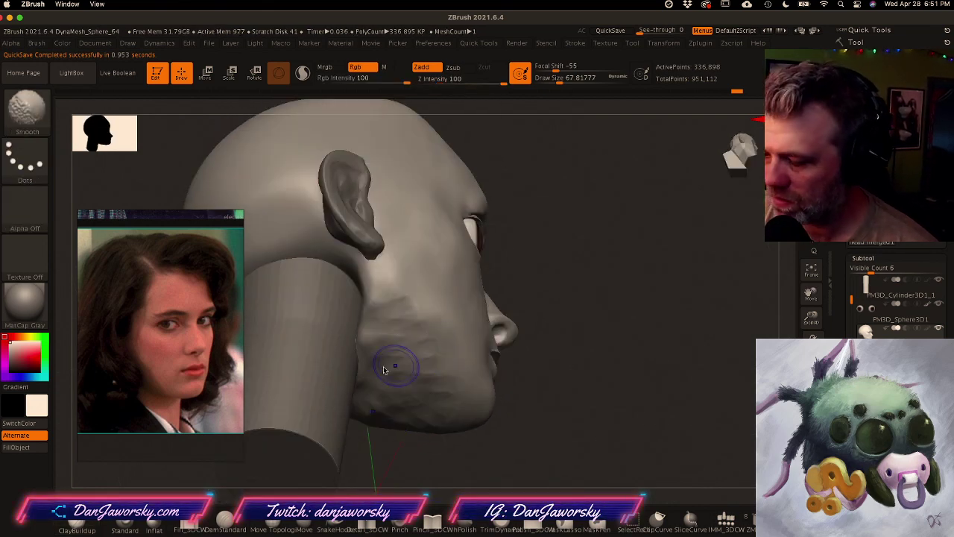
pyautogui.moveTo(430, 373)
pyautogui.mouseDown(button='right')
pyautogui.moveTo(439, 445)
pyautogui.moveTo(473, 383)
pyautogui.moveTo(547, 395)
pyautogui.moveTo(602, 389)
pyautogui.moveTo(533, 367)
pyautogui.mouseUp(button='right')
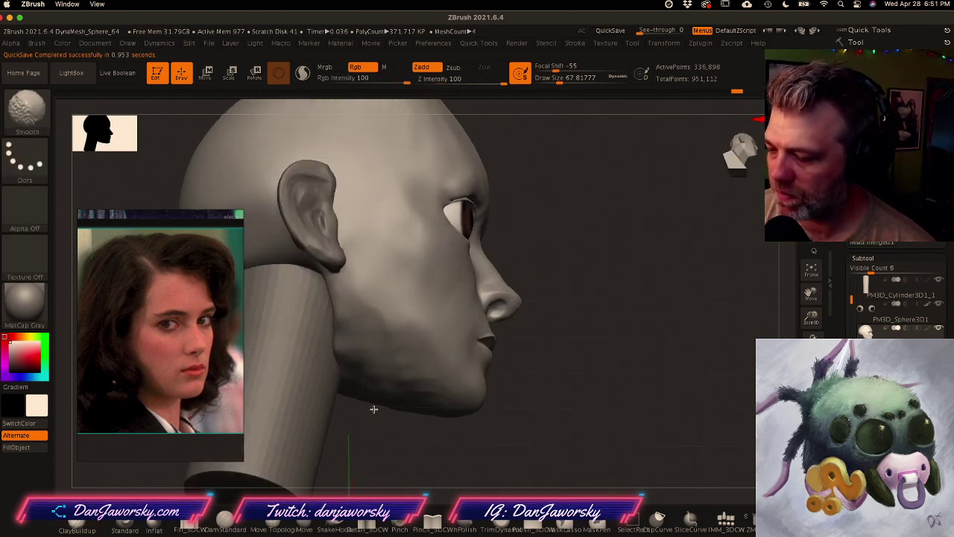
# Step: Smooth the lower cheek and define the jaw's lower edge with DamStandard at draw size about 71, smoothing the carved line
pyautogui.keyDown('shift'); pyautogui.moveTo(406, 370); pyautogui.dragTo(428, 372); pyautogui.keyUp('shift')
pyautogui.moveTo(434, 407)
pyautogui.mouseDown(button='right')
pyautogui.moveTo(447, 434)
pyautogui.moveTo(505, 405)
pyautogui.moveTo(483, 416)
pyautogui.moveTo(510, 411)
pyautogui.mouseUp(button='right')
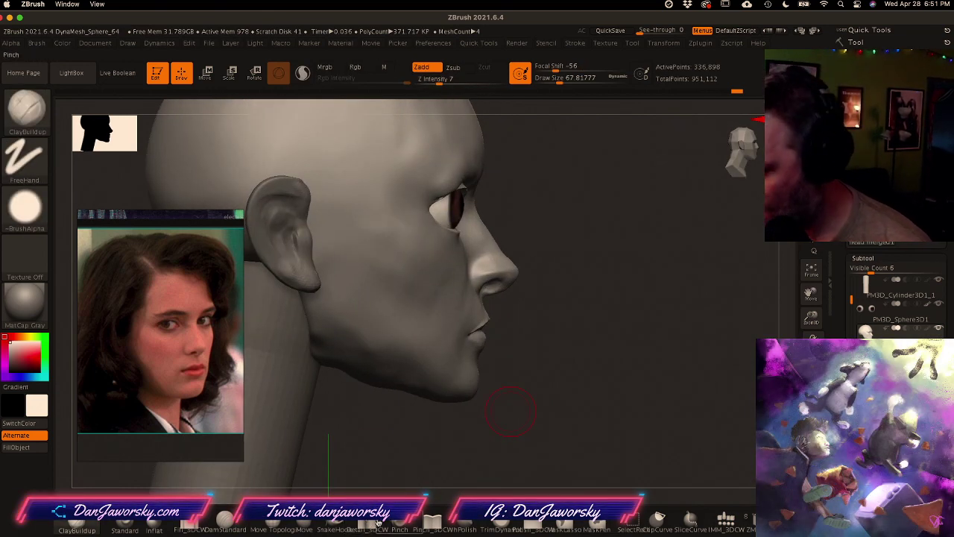
pyautogui.click(225, 516)
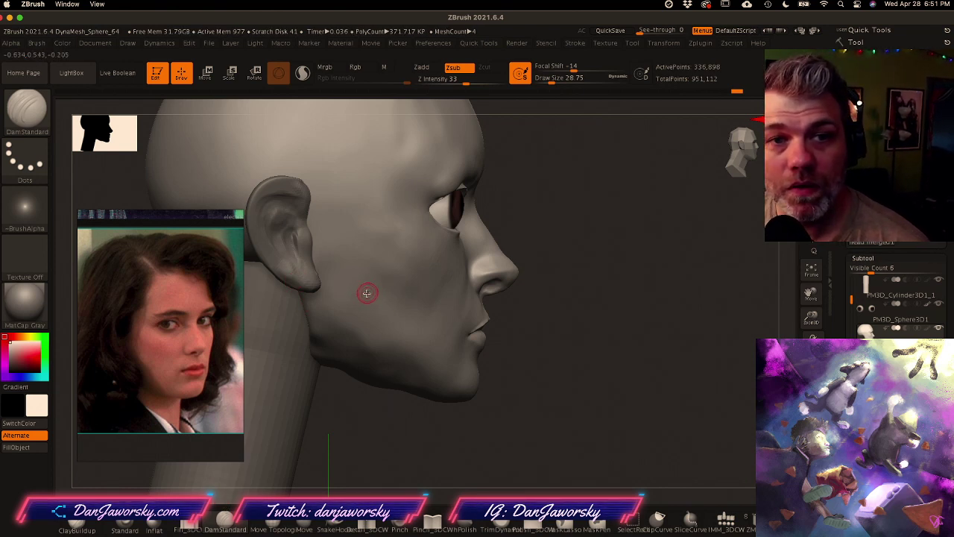
pyautogui.press('space')
pyautogui.moveTo(398, 278); pyautogui.dragTo(408, 279)
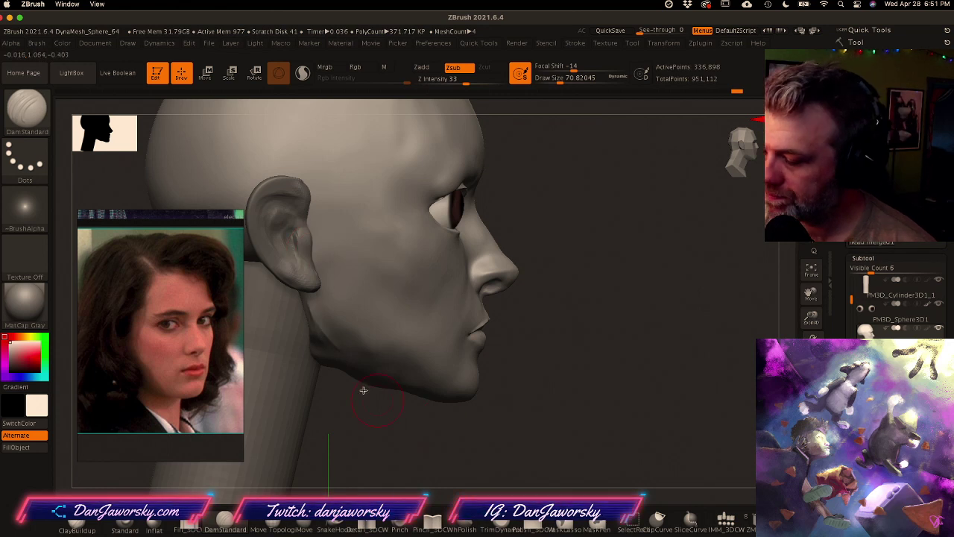
pyautogui.press('shift')
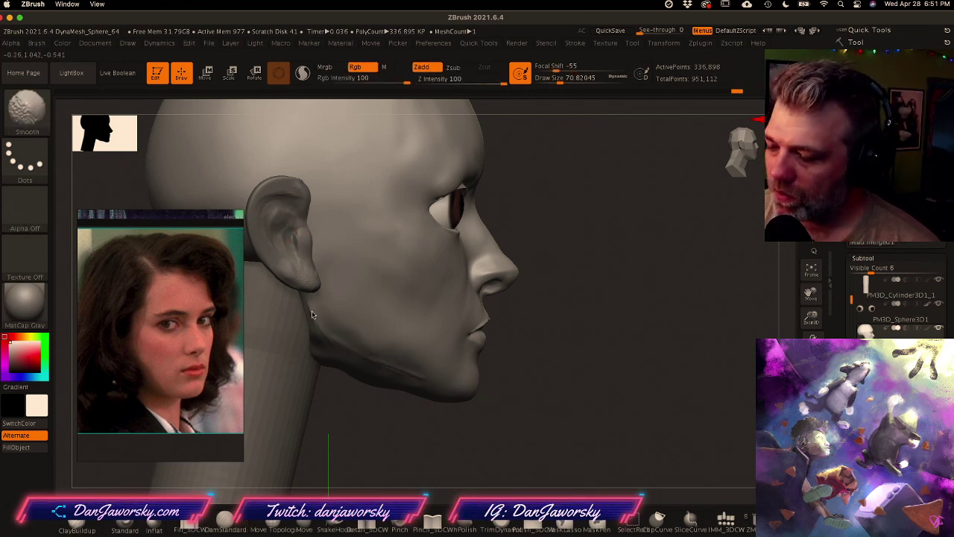
pyautogui.keyDown('ctrl'); pyautogui.moveTo(500, 384); pyautogui.dragTo(494, 365, button='right'); pyautogui.keyUp('ctrl')
pyautogui.moveTo(494, 365)
pyautogui.mouseDown(button='right')
pyautogui.moveTo(440, 387)
pyautogui.moveTo(469, 394)
pyautogui.moveTo(458, 385)
pyautogui.moveTo(482, 385)
pyautogui.moveTo(488, 360)
pyautogui.moveTo(485, 380)
pyautogui.moveTo(456, 369)
pyautogui.moveTo(481, 363)
pyautogui.mouseUp(button='right')
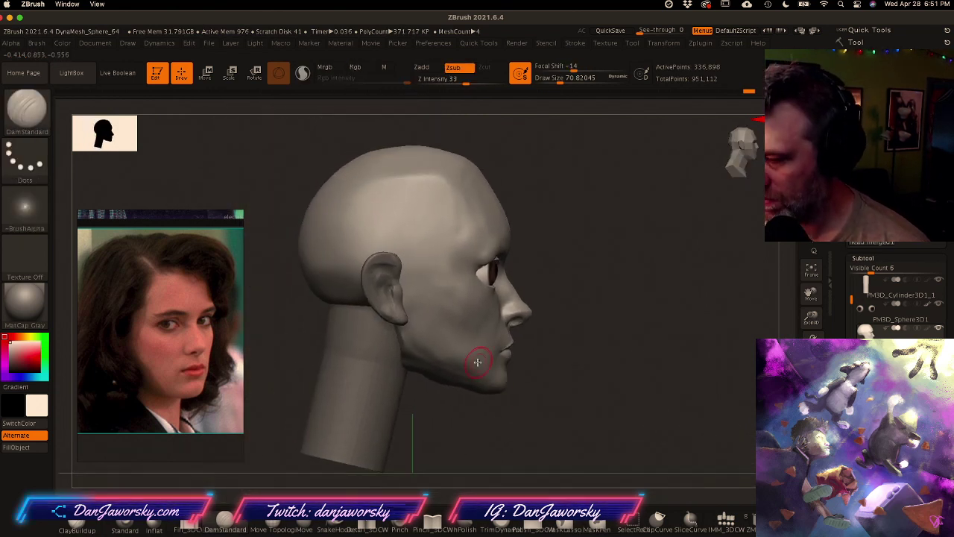
# Step: Select the ear subtool and move it back on the head, adjusting its placement from the side view
pyautogui.keyDown('alt'); pyautogui.click(392, 292); pyautogui.keyUp('alt')
pyautogui.press('w')
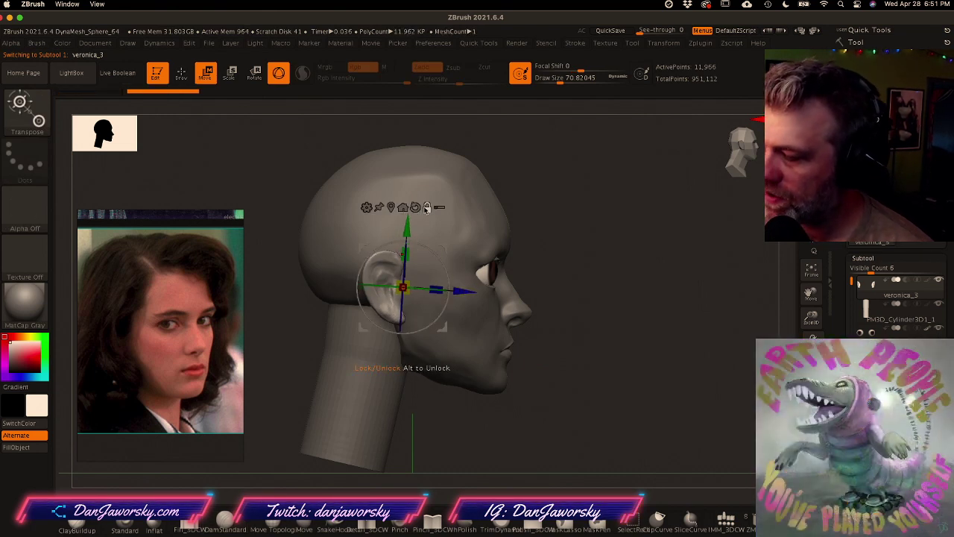
pyautogui.moveTo(464, 290); pyautogui.dragTo(462, 289)
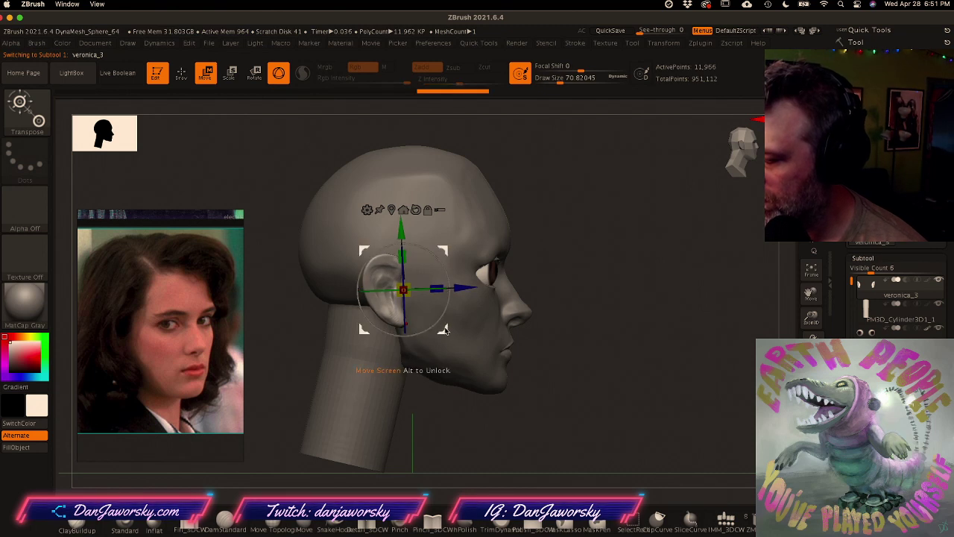
pyautogui.moveTo(446, 327); pyautogui.dragTo(426, 336)
pyautogui.moveTo(550, 378)
pyautogui.mouseDown()
pyautogui.moveTo(559, 381)
pyautogui.moveTo(545, 381)
pyautogui.mouseUp()
pyautogui.press('q')
# Step: Reshape the head's jawline and underside of the jaw with SnakeHook at draw size about 293, and smooth the area
pyautogui.keyDown('alt'); pyautogui.click(426, 343); pyautogui.keyUp('alt')
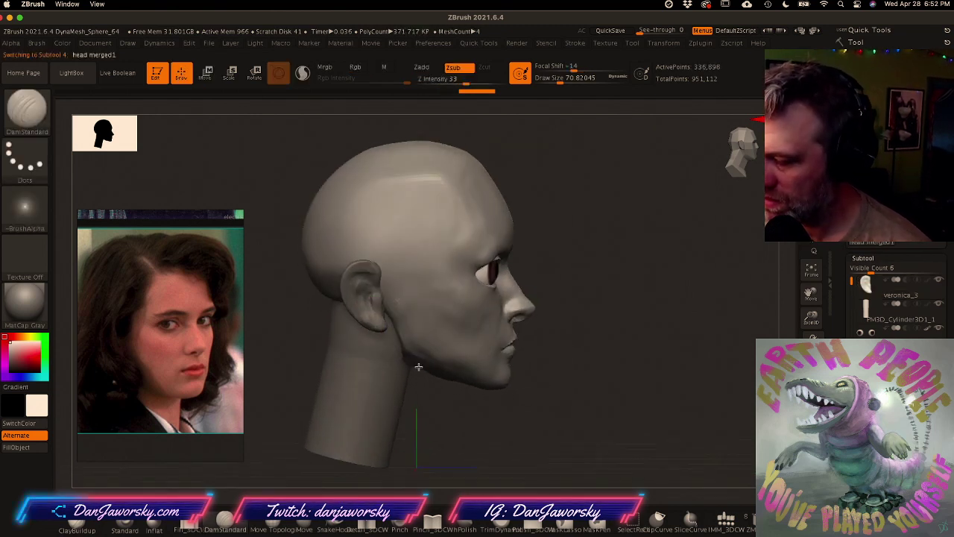
pyautogui.click(315, 530)
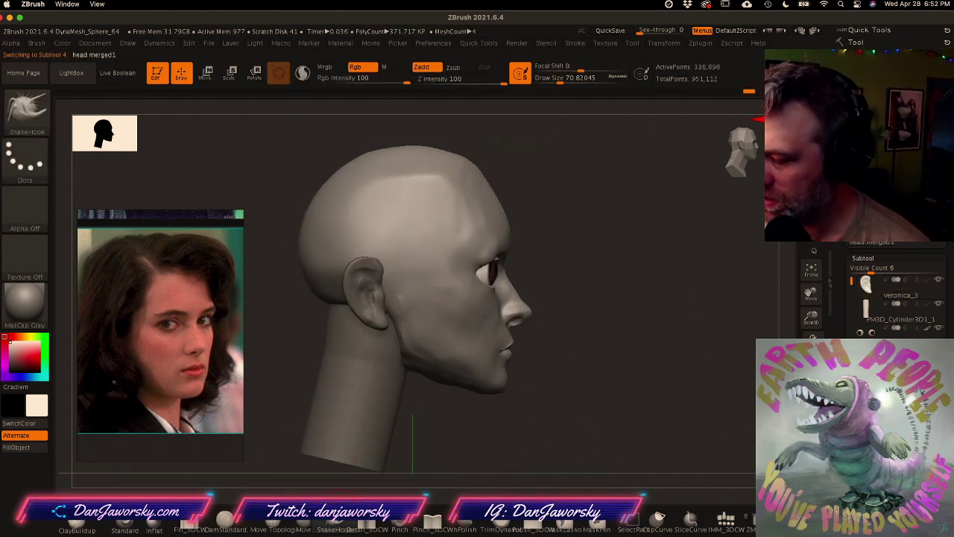
pyautogui.press('space')
pyautogui.moveTo(428, 329); pyautogui.dragTo(438, 329)
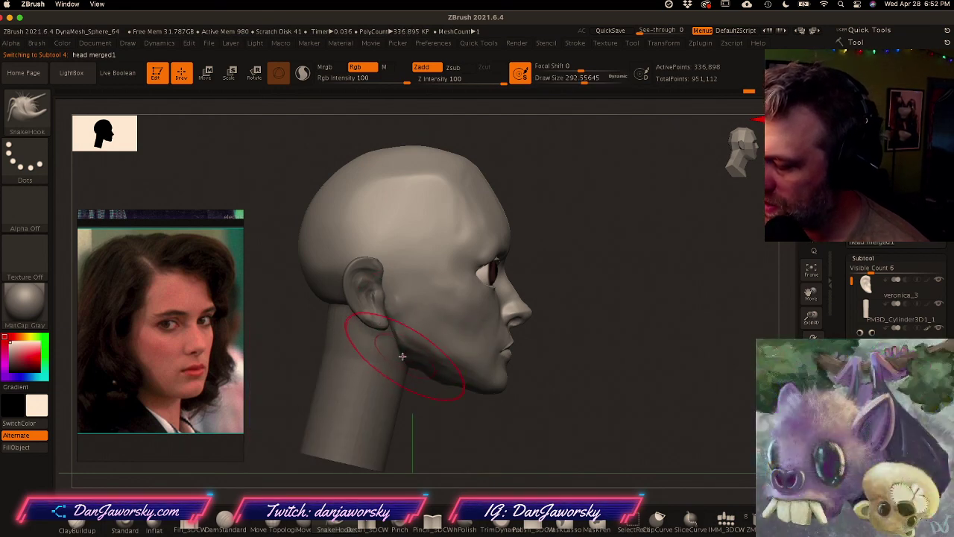
pyautogui.moveTo(416, 365); pyautogui.dragTo(429, 362, button='right')
pyautogui.moveTo(442, 381); pyautogui.dragTo(450, 383)
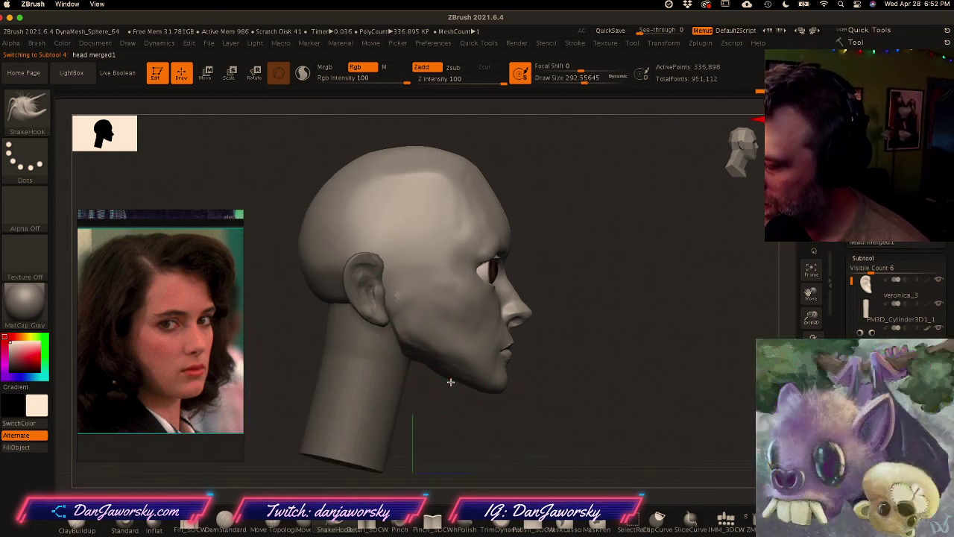
pyautogui.moveTo(536, 396); pyautogui.dragTo(459, 391)
pyautogui.moveTo(431, 368); pyautogui.dragTo(445, 341, button='right')
pyautogui.keyDown('shift'); pyautogui.moveTo(437, 378); pyautogui.dragTo(428, 386); pyautogui.keyUp('shift')
pyautogui.moveTo(428, 386); pyautogui.dragTo(413, 381, button='right')
pyautogui.moveTo(419, 377)
pyautogui.mouseDown()
pyautogui.moveTo(383, 394)
pyautogui.moveTo(398, 383)
pyautogui.moveTo(514, 387)
pyautogui.moveTo(584, 369)
pyautogui.mouseUp()
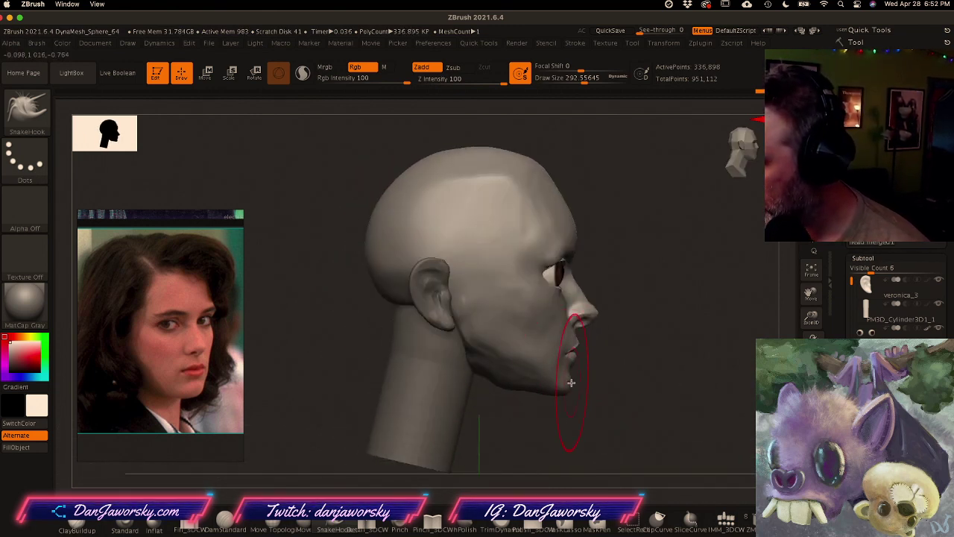
# Step: Hide the ears and reshape the base and back of the skull with SnakeHook at draw size about 293
pyautogui.keyDown('ctrl'); pyautogui.moveTo(612, 372); pyautogui.dragTo(575, 362, button='right'); pyautogui.keyUp('ctrl')
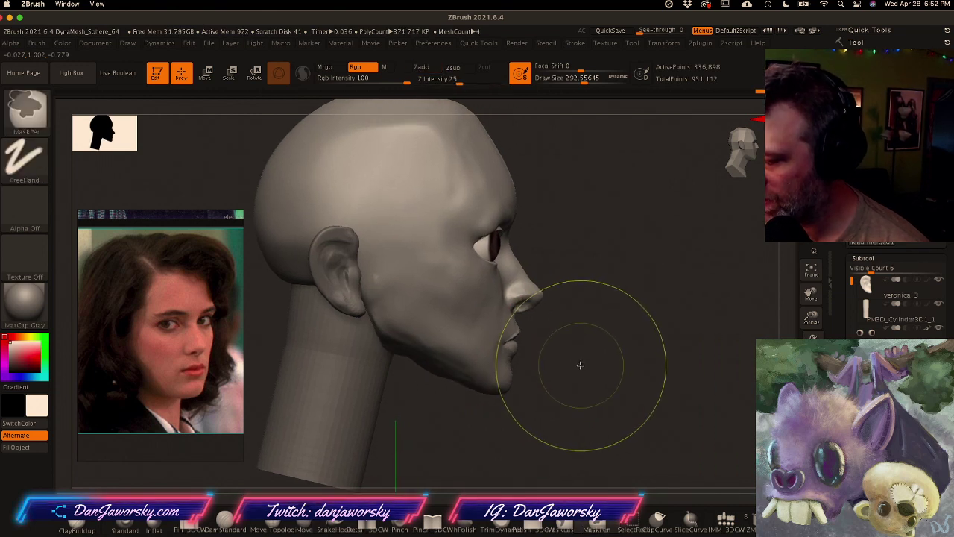
pyautogui.moveTo(613, 366)
pyautogui.keyDown('ctrl'); pyautogui.mouseDown(button='right')
pyautogui.moveTo(584, 364)
pyautogui.moveTo(598, 356)
pyautogui.moveTo(552, 364)
pyautogui.mouseUp(button='right'); pyautogui.keyUp('ctrl')
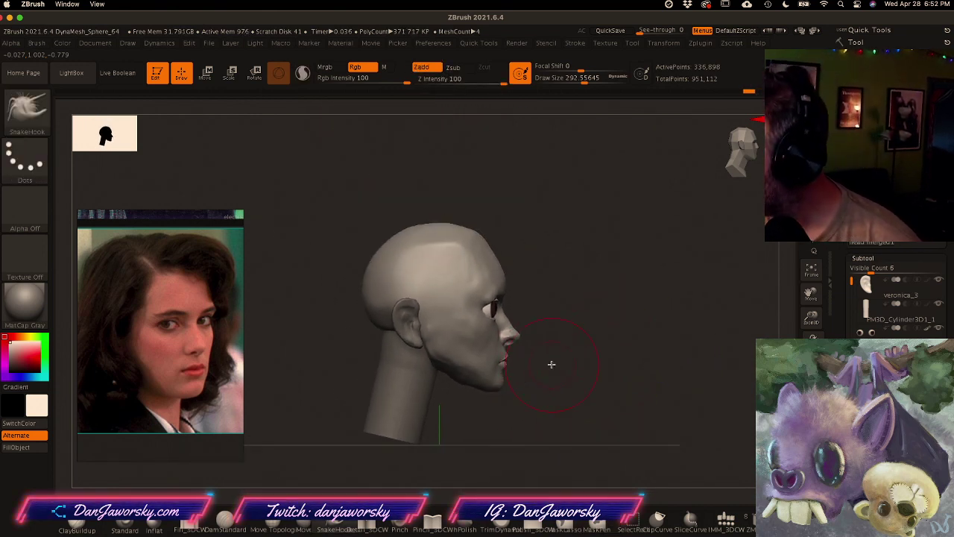
pyautogui.click(940, 281)
pyautogui.keyDown('ctrl'); pyautogui.moveTo(415, 395); pyautogui.dragTo(442, 400, button='right'); pyautogui.keyUp('ctrl')
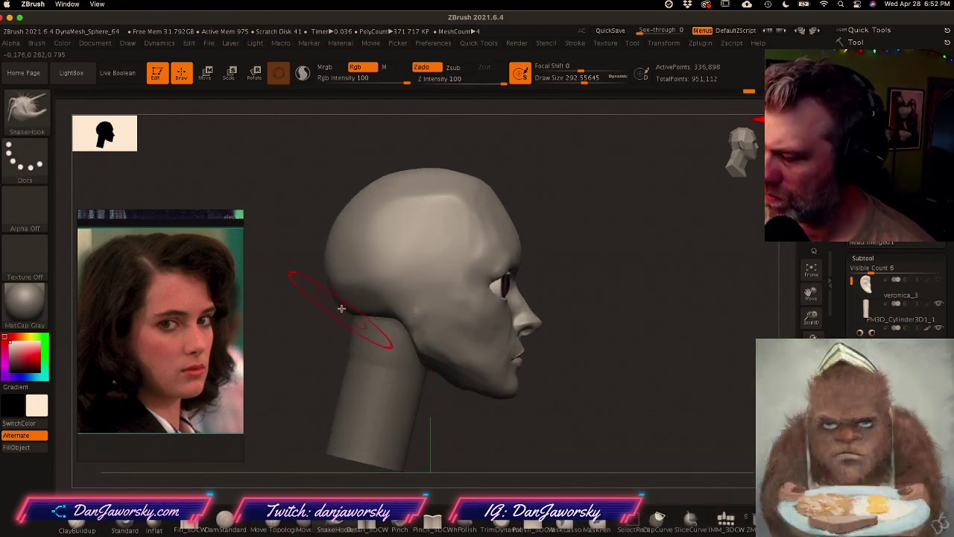
pyautogui.moveTo(385, 325); pyautogui.dragTo(384, 329)
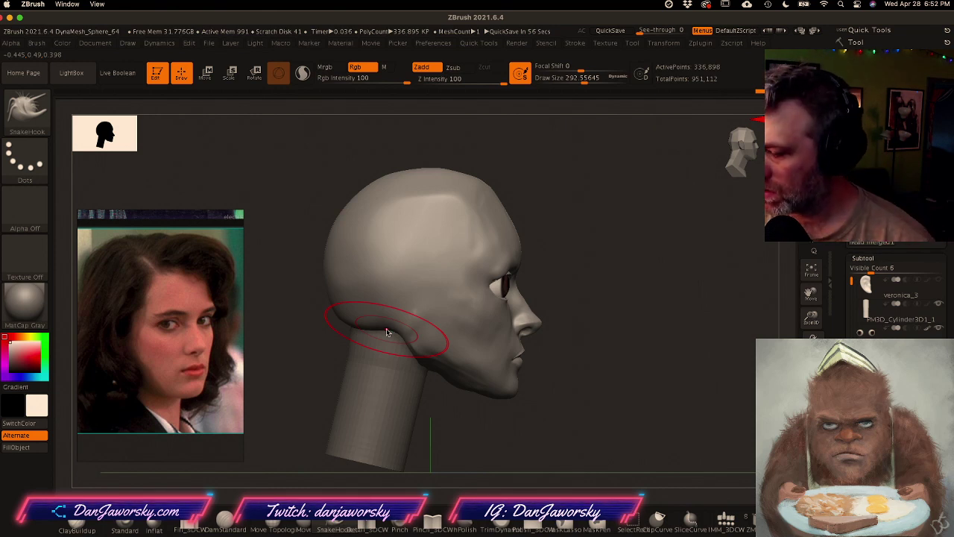
pyautogui.moveTo(352, 329)
pyautogui.mouseDown(button='right')
pyautogui.moveTo(369, 327)
pyautogui.moveTo(361, 329)
pyautogui.mouseUp(button='right')
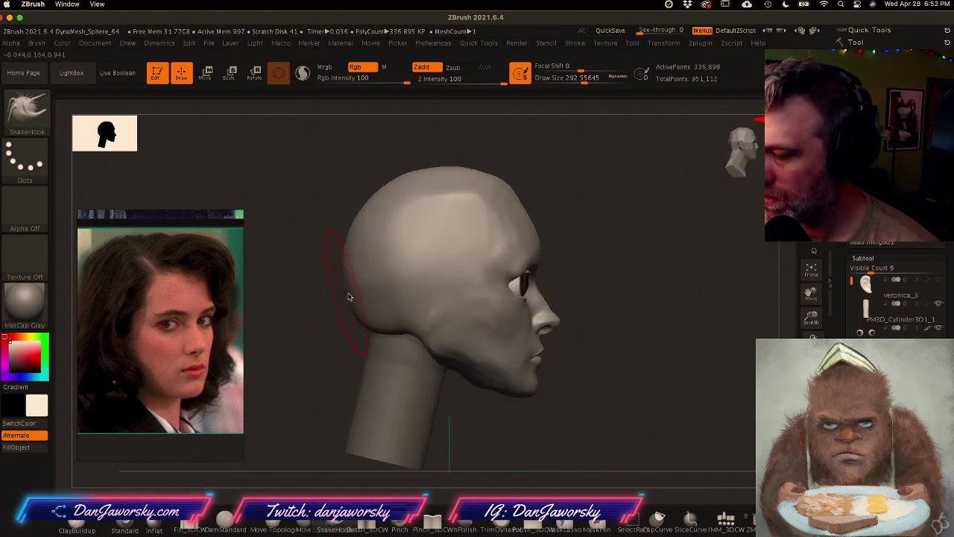
pyautogui.moveTo(363, 237)
pyautogui.mouseDown(button='right')
pyautogui.moveTo(376, 290)
pyautogui.moveTo(460, 355)
pyautogui.moveTo(492, 353)
pyautogui.mouseUp(button='right')
pyautogui.moveTo(492, 353)
pyautogui.mouseDown(button='right')
pyautogui.moveTo(469, 356)
pyautogui.moveTo(509, 364)
pyautogui.moveTo(488, 350)
pyautogui.moveTo(527, 364)
pyautogui.moveTo(505, 333)
pyautogui.moveTo(448, 347)
pyautogui.moveTo(453, 334)
pyautogui.mouseUp(button='right')
# Step: Refine the rear of the jaw with SnakeHook at draw size about 172 and ClayBuildup at about 87, smoothing the strokes
pyautogui.press('space')
pyautogui.moveTo(462, 339); pyautogui.dragTo(447, 338)
pyautogui.moveTo(446, 338)
pyautogui.mouseDown(button='right')
pyautogui.moveTo(451, 347)
pyautogui.moveTo(467, 305)
pyautogui.mouseUp(button='right')
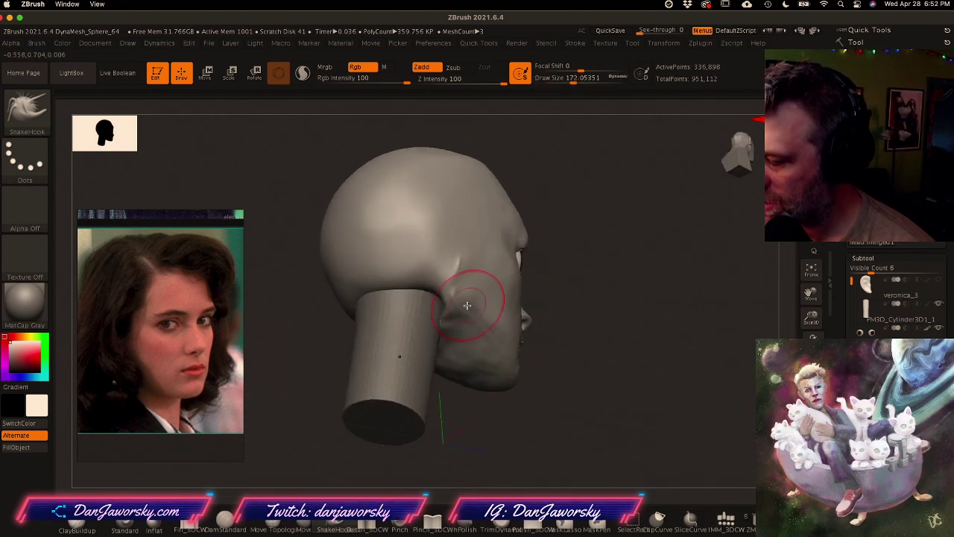
pyautogui.click(72, 524)
pyautogui.press('space')
pyautogui.moveTo(493, 322); pyautogui.dragTo(483, 323)
pyautogui.moveTo(460, 322); pyautogui.dragTo(447, 343, button='right')
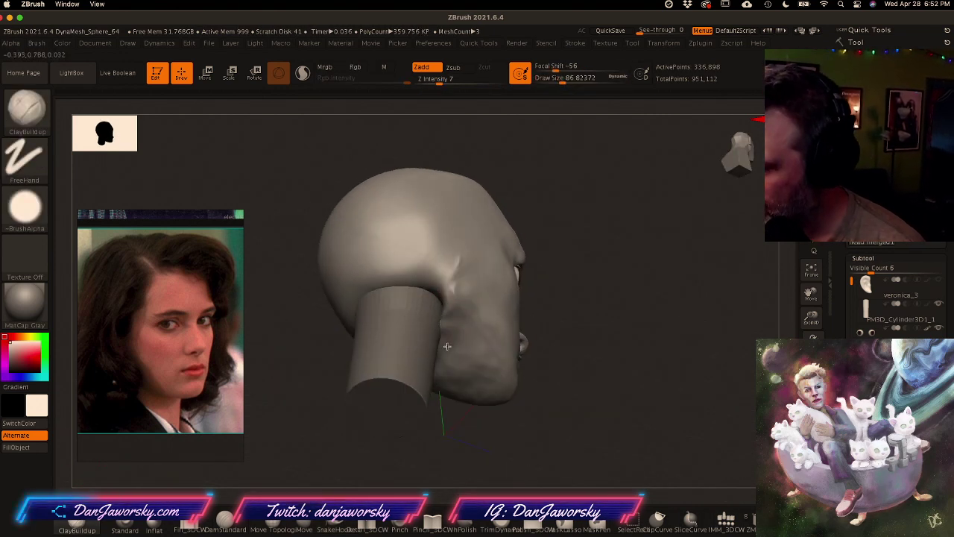
pyautogui.moveTo(456, 349); pyautogui.dragTo(472, 356)
pyautogui.press('shift')
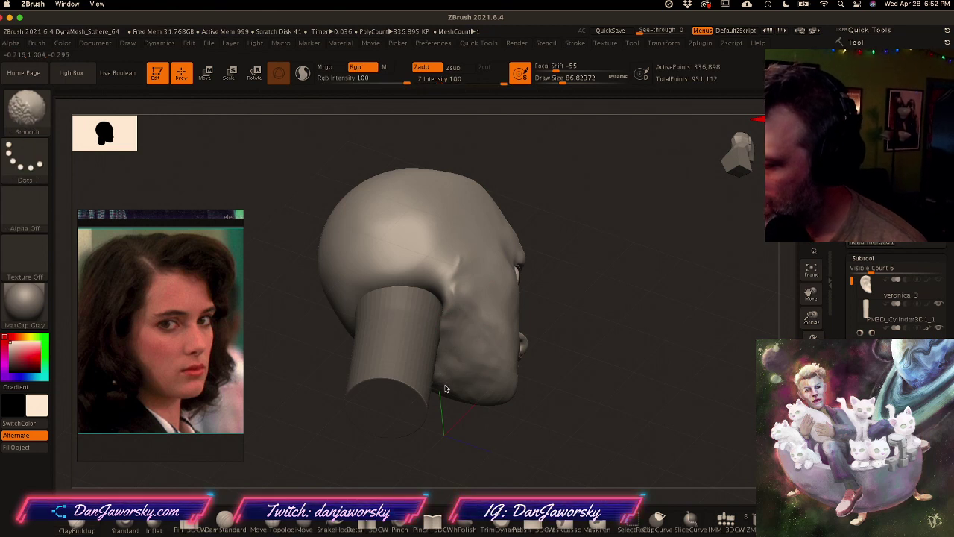
pyautogui.moveTo(473, 364)
pyautogui.mouseDown(button='right')
pyautogui.moveTo(445, 374)
pyautogui.moveTo(473, 353)
pyautogui.mouseUp(button='right')
# Step: Drop the head to a low subdivision level and smooth the area behind the jaw where it meets the neck
pyautogui.press('shift')
pyautogui.hotkey('shift', 'd')
pyautogui.press('shift')
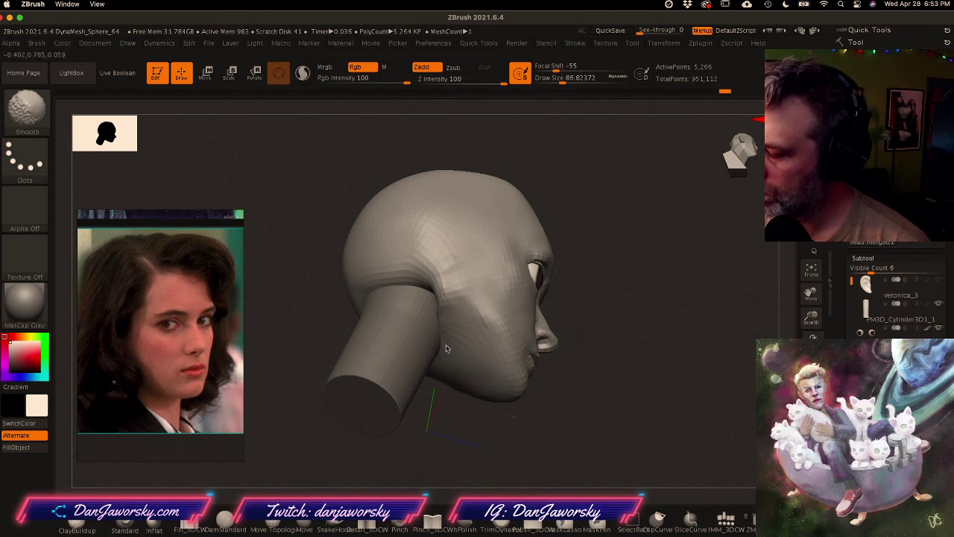
pyautogui.moveTo(449, 320); pyautogui.dragTo(433, 407, button='right')
pyautogui.keyDown('shift'); pyautogui.moveTo(422, 305); pyautogui.dragTo(428, 324); pyautogui.keyUp('shift')
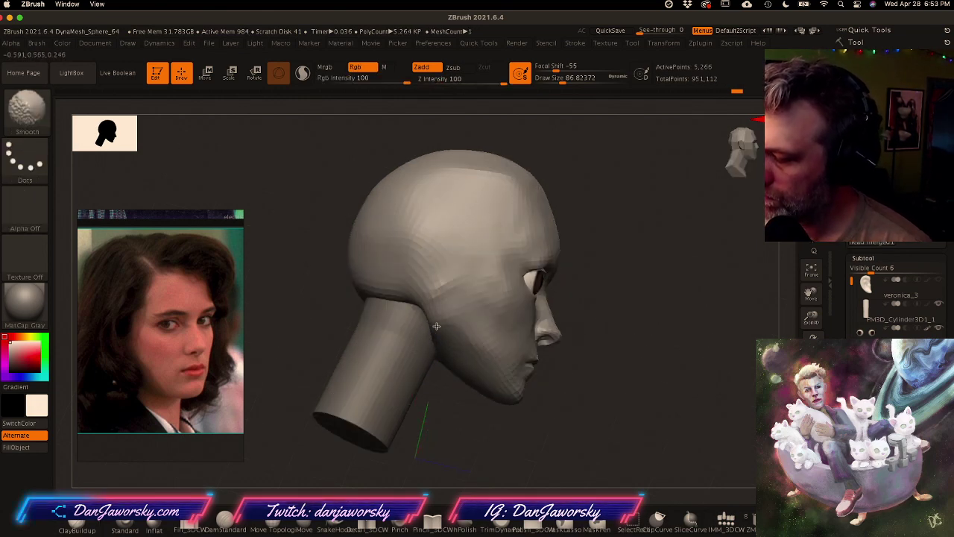
# Step: Build up the area behind the jaw below the ear position with ClayBuildup at draw size about 87 and smooth it
pyautogui.press('b')
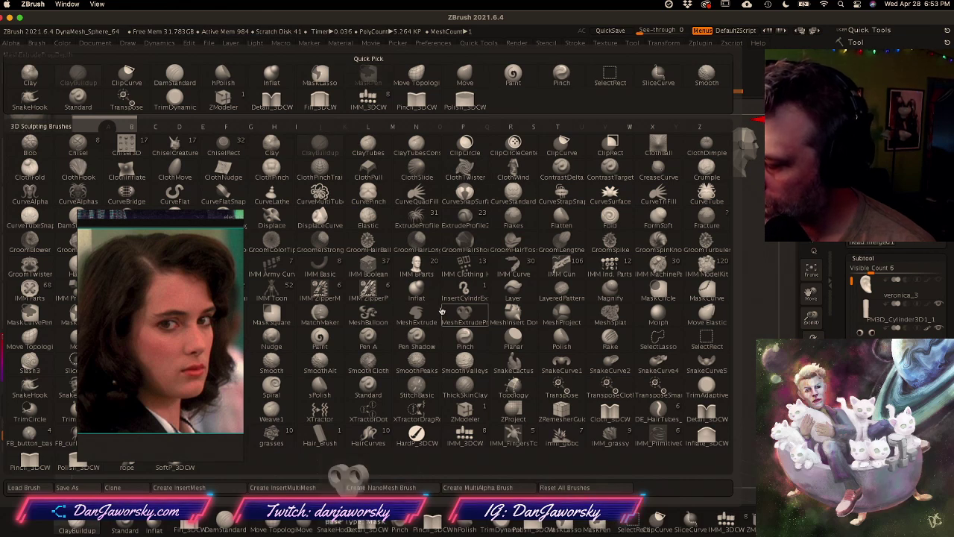
pyautogui.press('ctrl')
pyautogui.press('ctrl')
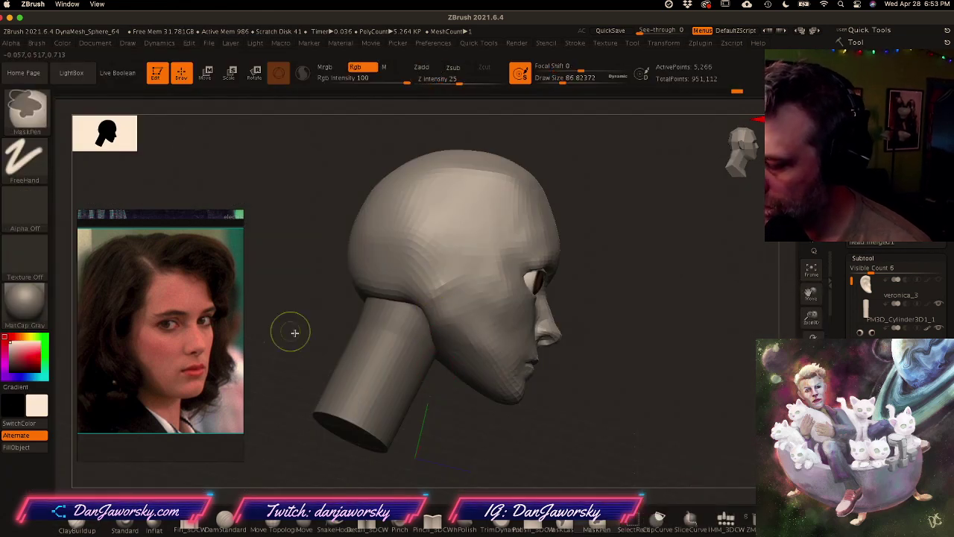
pyautogui.moveTo(433, 308); pyautogui.dragTo(428, 337)
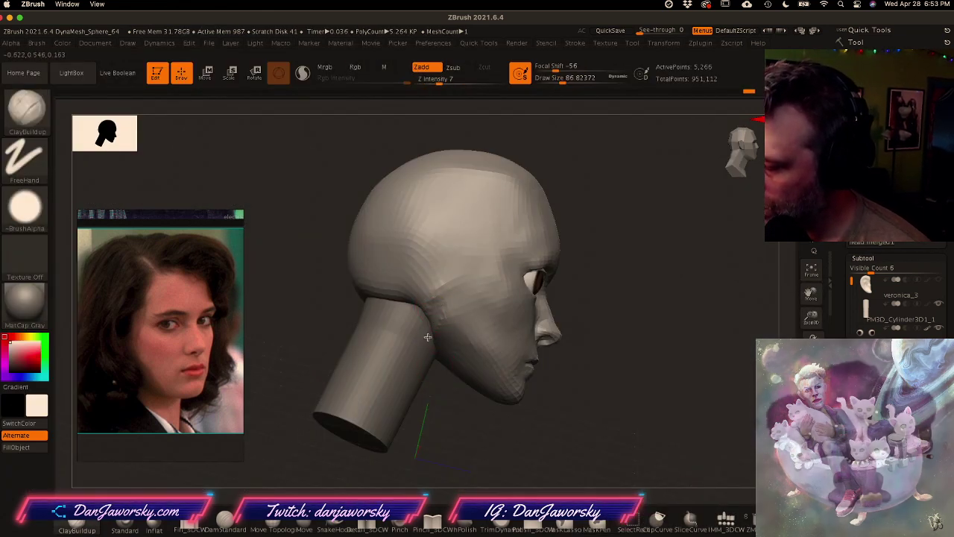
pyautogui.moveTo(451, 359)
pyautogui.mouseDown(button='right')
pyautogui.moveTo(504, 361)
pyautogui.moveTo(479, 331)
pyautogui.mouseUp(button='right')
pyautogui.press('shift')
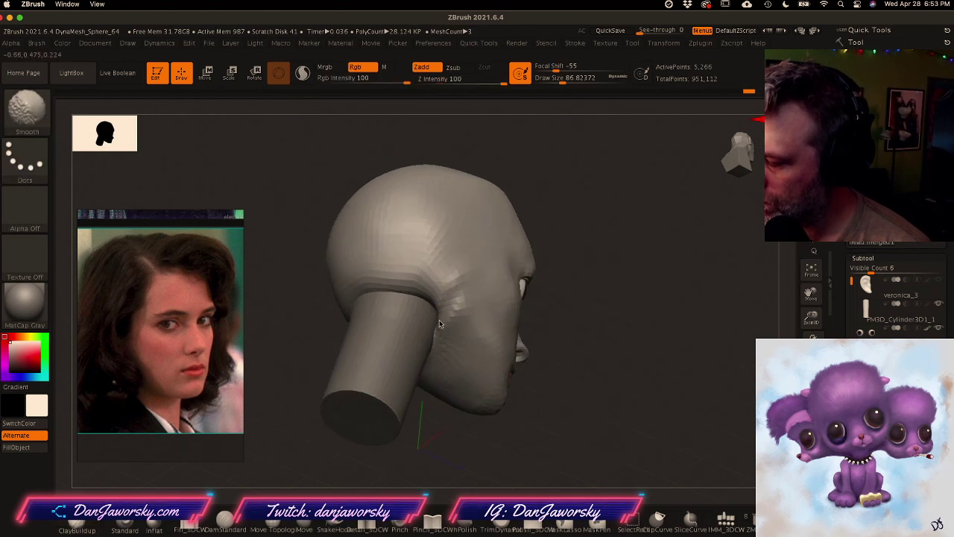
pyautogui.keyDown('shift'); pyautogui.moveTo(441, 371); pyautogui.dragTo(438, 357); pyautogui.keyUp('shift')
# Step: Select the neck cylinder, move it forward under the skull and adjust its height
pyautogui.moveTo(634, 377)
pyautogui.mouseDown(button='right')
pyautogui.moveTo(587, 411)
pyautogui.moveTo(525, 398)
pyautogui.moveTo(555, 381)
pyautogui.mouseUp(button='right')
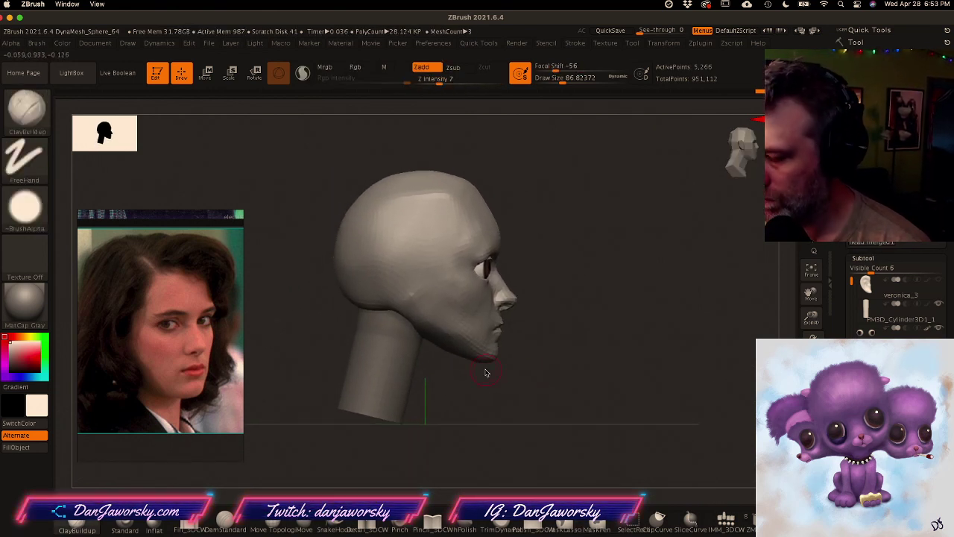
pyautogui.keyDown('alt'); pyautogui.click(376, 414); pyautogui.keyUp('alt')
pyautogui.press('e')
pyautogui.moveTo(397, 299); pyautogui.dragTo(397, 307)
pyautogui.moveTo(440, 378); pyautogui.dragTo(451, 381)
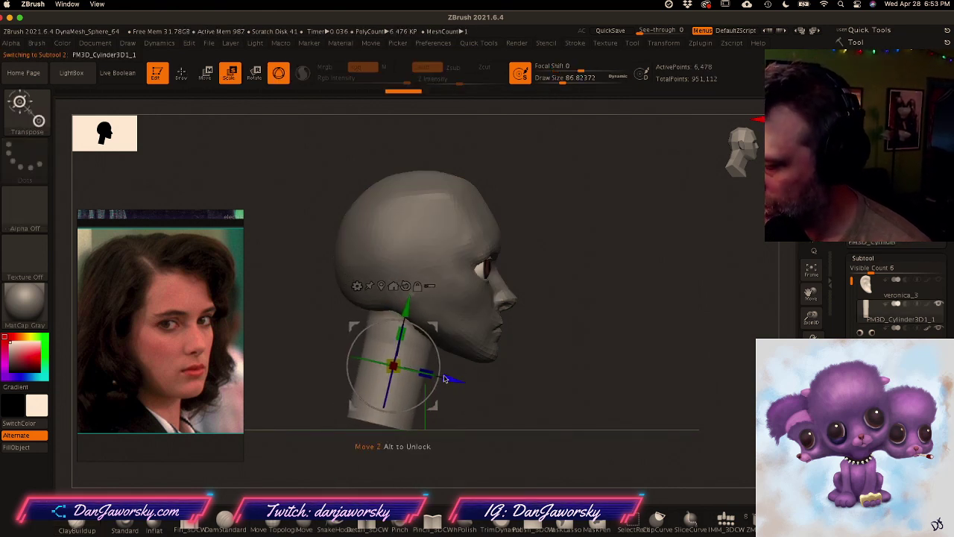
pyautogui.moveTo(406, 307); pyautogui.dragTo(407, 301)
pyautogui.moveTo(477, 378)
pyautogui.keyDown('shift'); pyautogui.mouseDown(button='right')
pyautogui.moveTo(423, 383)
pyautogui.moveTo(475, 392)
pyautogui.moveTo(445, 391)
pyautogui.moveTo(448, 354)
pyautogui.moveTo(506, 345)
pyautogui.moveTo(450, 365)
pyautogui.mouseUp(button='right'); pyautogui.keyUp('shift')
pyautogui.press('q')
# Step: Show the ears again and raise the head back to its highest subdivision level
pyautogui.click(940, 281)
pyautogui.moveTo(450, 364); pyautogui.dragTo(474, 357)
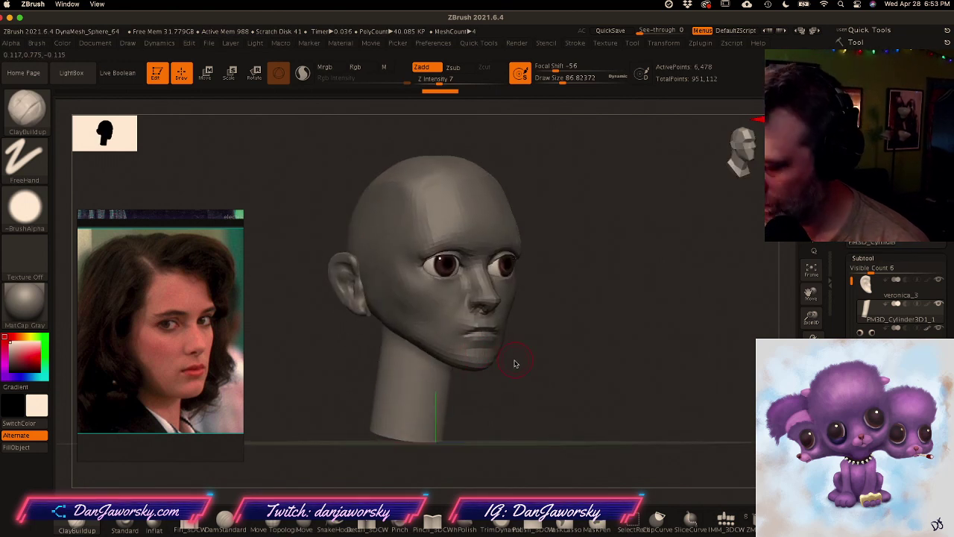
pyautogui.press('d')
pyautogui.click(588, 310)
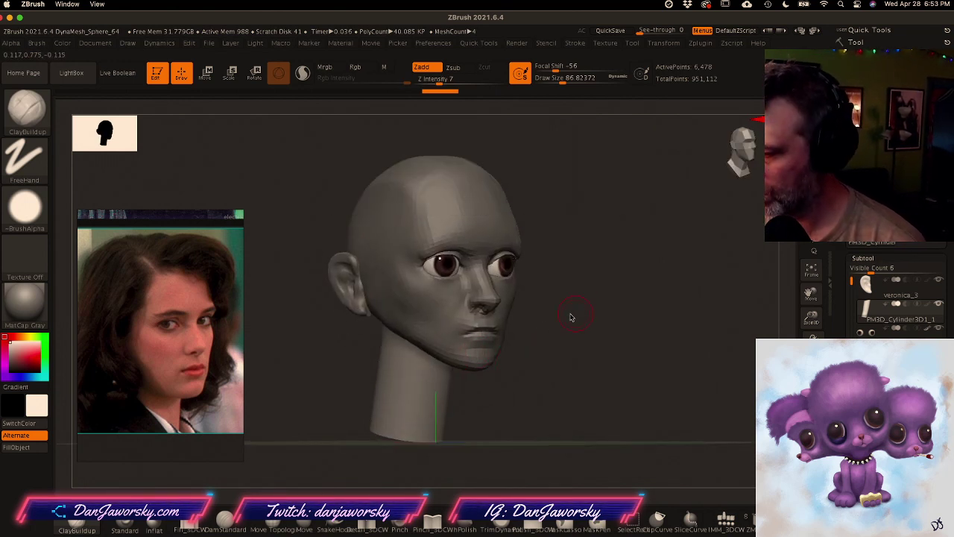
pyautogui.moveTo(575, 313); pyautogui.dragTo(548, 305)
pyautogui.keyDown('alt'); pyautogui.click(409, 317); pyautogui.keyUp('alt')
pyautogui.press('d')
pyautogui.press('d')
pyautogui.press('d')
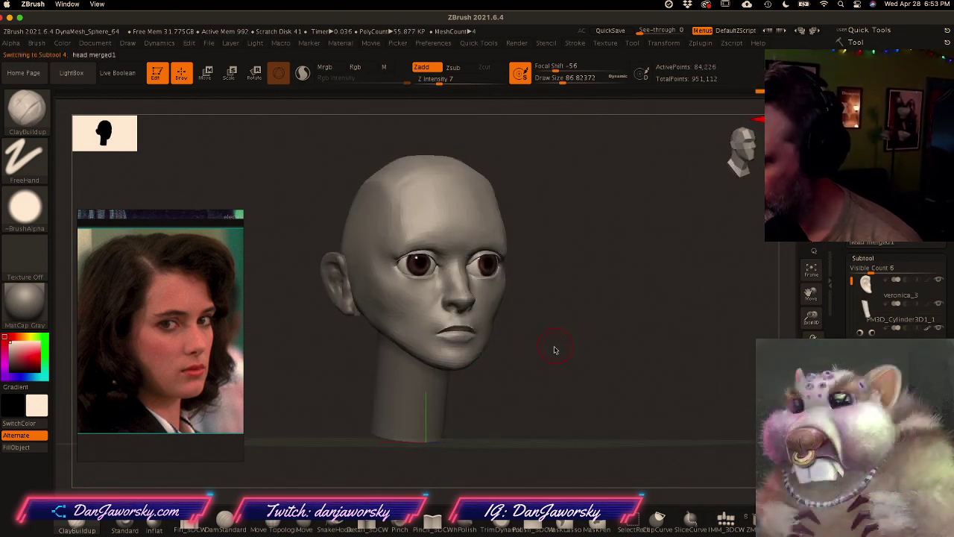
pyautogui.moveTo(512, 353)
pyautogui.keyDown('ctrl'); pyautogui.mouseDown(button='right')
pyautogui.moveTo(543, 362)
pyautogui.moveTo(541, 349)
pyautogui.moveTo(533, 361)
pyautogui.mouseUp(button='right'); pyautogui.keyUp('ctrl')
pyautogui.keyDown('shift'); pyautogui.moveTo(534, 361); pyautogui.dragTo(547, 361, button='right'); pyautogui.keyUp('shift')
pyautogui.moveTo(546, 362); pyautogui.dragTo(550, 360)
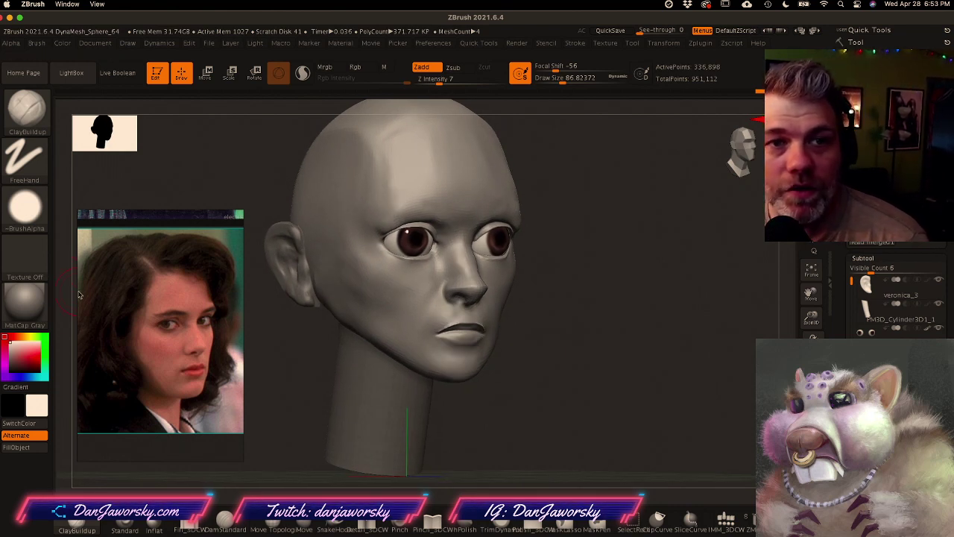
# Step: Switch to PureRef and browse the reference board, focusing on individual photos to compare the face from different angles
pyautogui.click(150, 350)
pyautogui.scroll(-6, 150, 350)
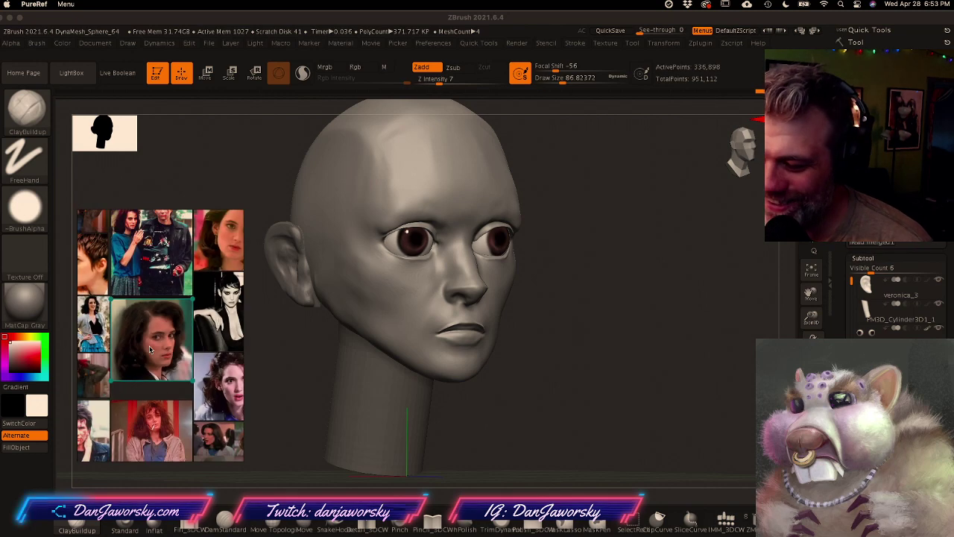
pyautogui.moveTo(150, 349); pyautogui.dragTo(146, 279, button='middle')
pyautogui.moveTo(154, 314)
pyautogui.mouseDown(button='middle')
pyautogui.moveTo(179, 272)
pyautogui.moveTo(172, 305)
pyautogui.moveTo(157, 260)
pyautogui.moveTo(170, 310)
pyautogui.moveTo(175, 289)
pyautogui.mouseUp(button='middle')
pyautogui.moveTo(195, 329)
pyautogui.mouseDown(button='middle')
pyautogui.moveTo(132, 305)
pyautogui.moveTo(199, 334)
pyautogui.mouseUp(button='middle')
pyautogui.moveTo(120, 321); pyautogui.dragTo(176, 331, button='middle')
pyautogui.moveTo(188, 388); pyautogui.dragTo(135, 361, button='middle')
pyautogui.doubleClick(145, 299)
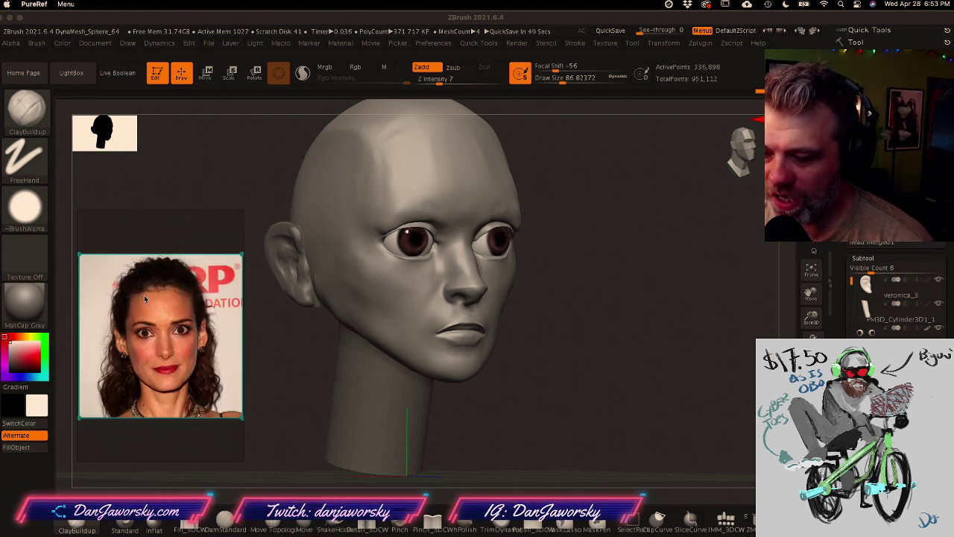
pyautogui.doubleClick(178, 380)
pyautogui.moveTo(137, 334)
pyautogui.mouseDown(button='middle')
pyautogui.moveTo(225, 343)
pyautogui.moveTo(185, 337)
pyautogui.mouseUp(button='middle')
pyautogui.doubleClick(149, 343)
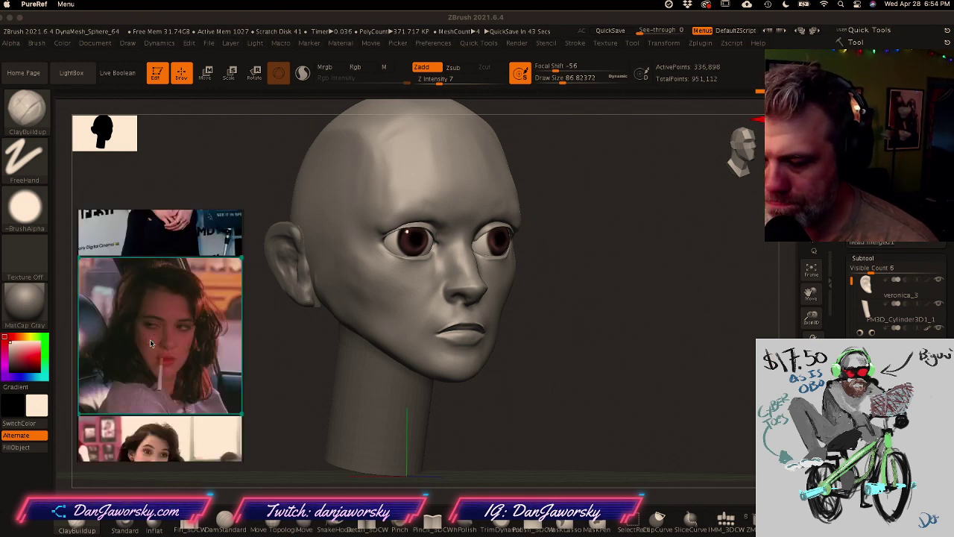
# Step: Browse the reference board to the photo of the couple and zoom in on the woman's face
pyautogui.doubleClick(150, 341)
pyautogui.moveTo(161, 332); pyautogui.dragTo(182, 339, button='middle')
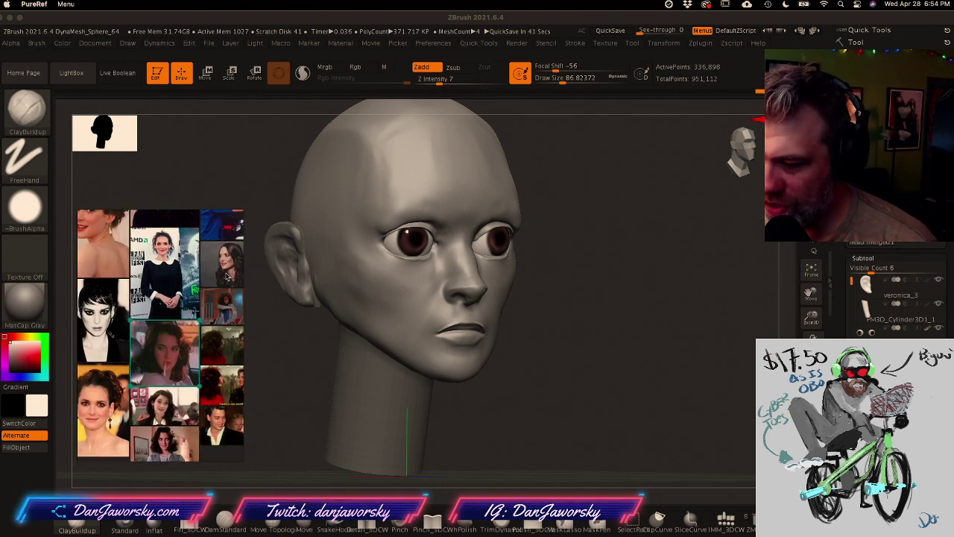
pyautogui.doubleClick(227, 278)
pyautogui.doubleClick(149, 345)
pyautogui.moveTo(149, 340)
pyautogui.mouseDown(button='middle')
pyautogui.moveTo(197, 338)
pyautogui.moveTo(173, 411)
pyautogui.mouseUp(button='middle')
pyautogui.moveTo(209, 282)
pyautogui.mouseDown(button='middle')
pyautogui.moveTo(178, 357)
pyautogui.moveTo(197, 342)
pyautogui.moveTo(155, 335)
pyautogui.moveTo(174, 357)
pyautogui.moveTo(161, 383)
pyautogui.mouseUp(button='middle')
pyautogui.moveTo(210, 314); pyautogui.dragTo(200, 345, button='middle')
pyautogui.doubleClick(215, 277)
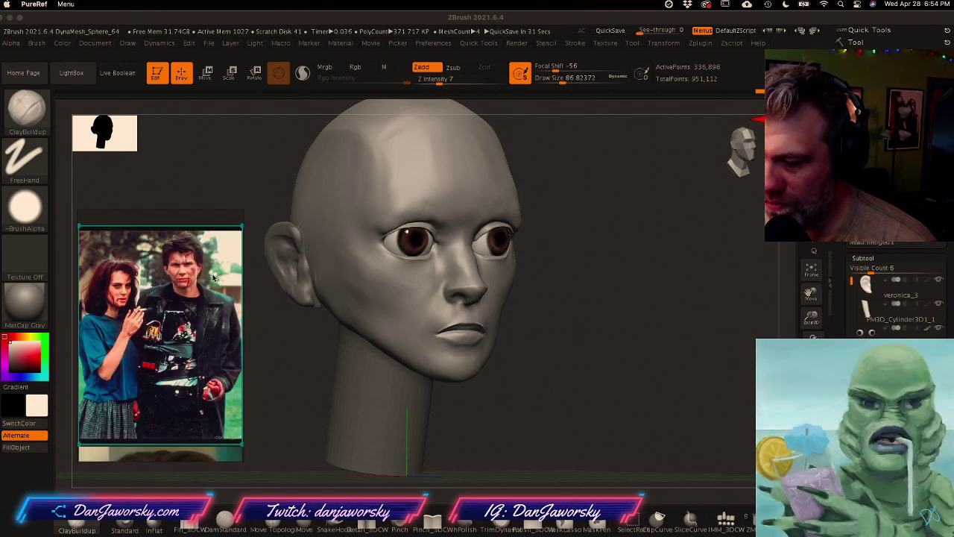
pyautogui.scroll(3, 156, 316)
pyautogui.moveTo(153, 314); pyautogui.dragTo(191, 321, button='middle')
pyautogui.scroll(4, 158, 307)
pyautogui.scroll(3, 181, 311)
# Step: Return to ZBrush and adjust the cheek contour with the Move Topological brush at draw size about 167
pyautogui.click(563, 328)
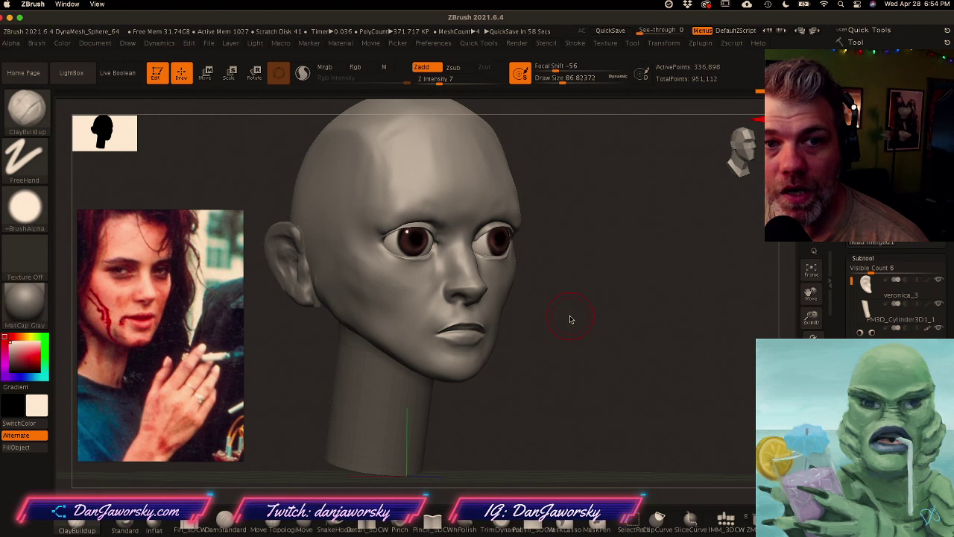
pyautogui.press('space')
pyautogui.moveTo(574, 319); pyautogui.dragTo(584, 318)
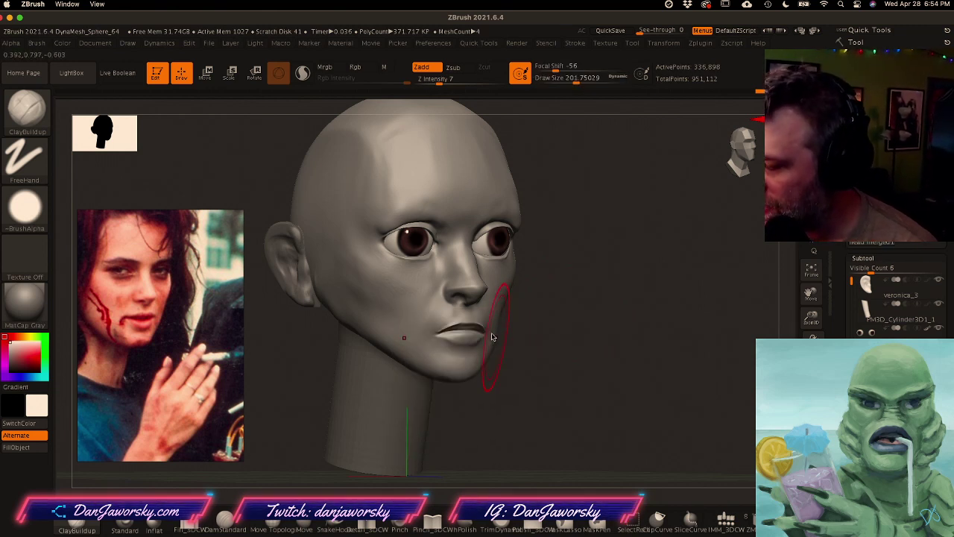
pyautogui.moveTo(496, 329); pyautogui.dragTo(499, 323, button='right')
pyautogui.press('space')
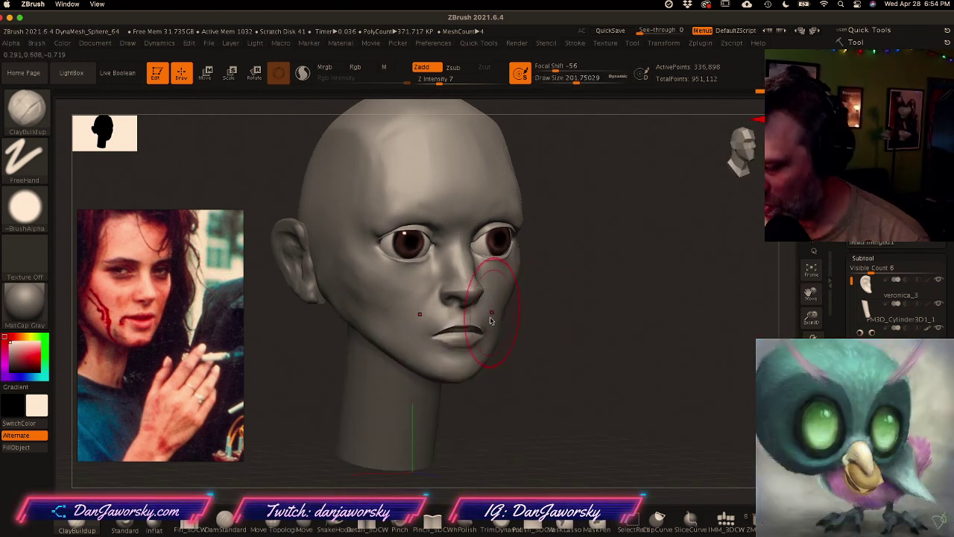
pyautogui.hotkey('ctrl', 'm')
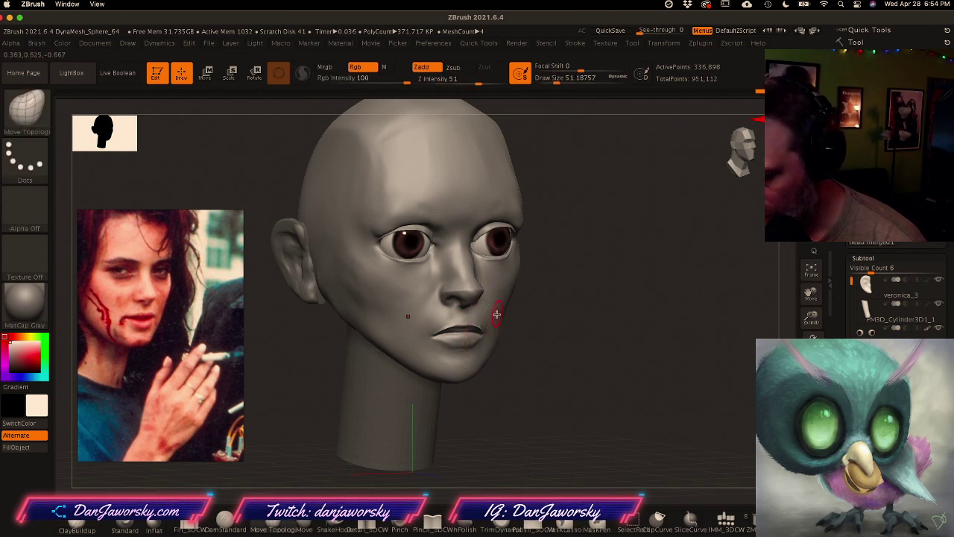
pyautogui.rightClick(496, 314)
pyautogui.press('space')
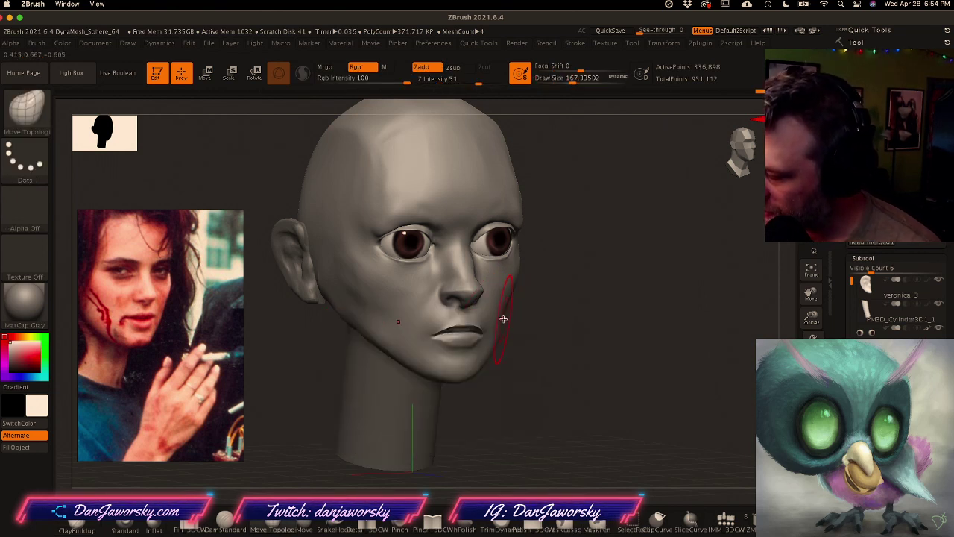
pyautogui.moveTo(511, 308)
pyautogui.mouseDown(button='right')
pyautogui.moveTo(514, 299)
pyautogui.moveTo(510, 312)
pyautogui.moveTo(555, 310)
pyautogui.moveTo(493, 319)
pyautogui.mouseUp(button='right')
pyautogui.moveTo(493, 319)
pyautogui.mouseDown()
pyautogui.moveTo(488, 328)
pyautogui.moveTo(509, 335)
pyautogui.mouseUp()
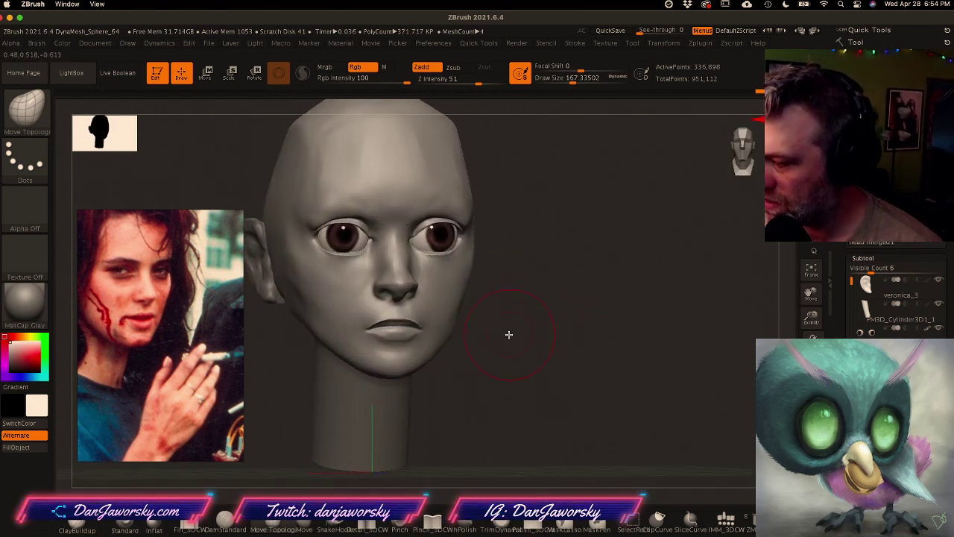
# Step: Refine the cheek and side of the face with the SnakeHook brush at draw size about 154
pyautogui.keyDown('shift'); pyautogui.moveTo(461, 302); pyautogui.dragTo(486, 299, button='right'); pyautogui.keyUp('shift')
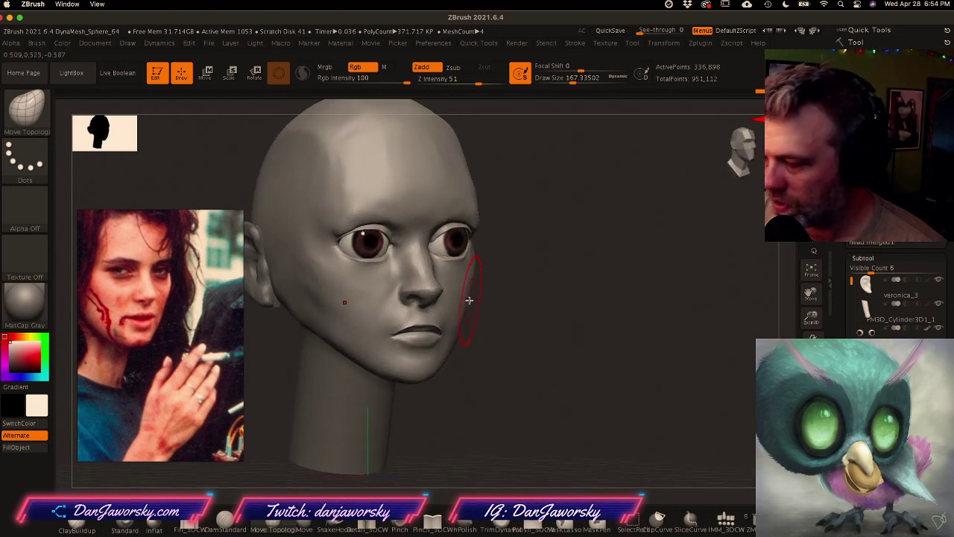
pyautogui.moveTo(467, 306)
pyautogui.mouseDown(button='right')
pyautogui.moveTo(488, 302)
pyautogui.moveTo(480, 291)
pyautogui.mouseUp(button='right')
pyautogui.press('space')
pyautogui.moveTo(481, 285); pyautogui.dragTo(502, 287)
pyautogui.click(335, 522)
pyautogui.press('space')
pyautogui.moveTo(503, 287); pyautogui.dragTo(483, 291, button='right')
pyautogui.press('space')
pyautogui.moveTo(480, 292); pyautogui.dragTo(475, 293)
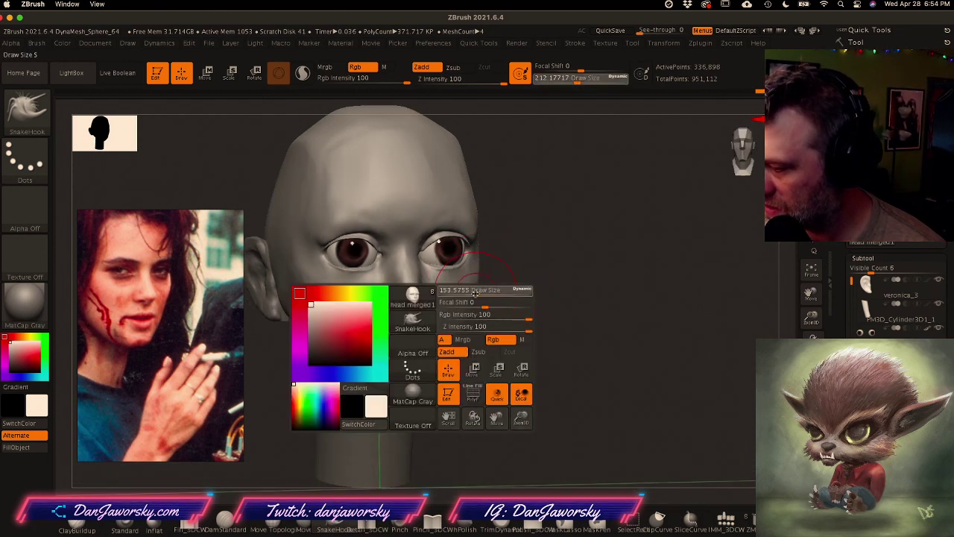
pyautogui.moveTo(488, 269)
pyautogui.mouseDown(button='right')
pyautogui.moveTo(498, 262)
pyautogui.moveTo(487, 300)
pyautogui.moveTo(448, 318)
pyautogui.moveTo(474, 313)
pyautogui.mouseUp(button='right')
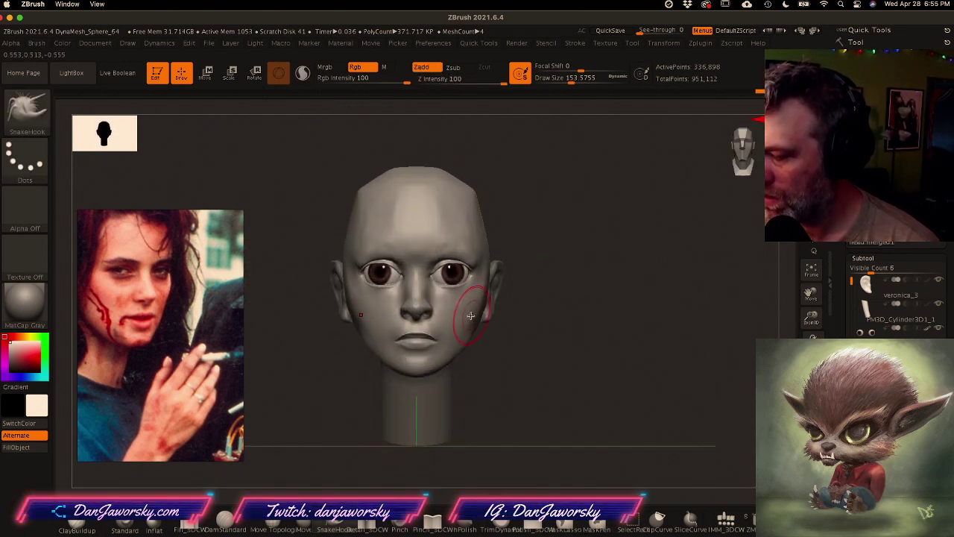
# Step: Paint symmetrical eyebrow shapes as a mask above the eyes at draw size about 35
pyautogui.press('space')
pyautogui.click(467, 307)
pyautogui.press('ctrl')
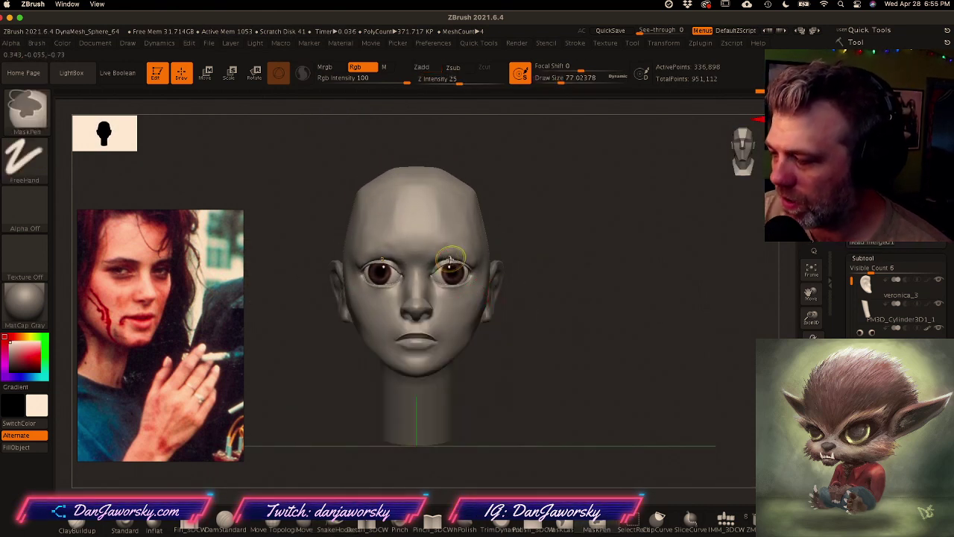
pyautogui.hotkey('ctrl', 'z')
pyautogui.press('space')
pyautogui.click(463, 261)
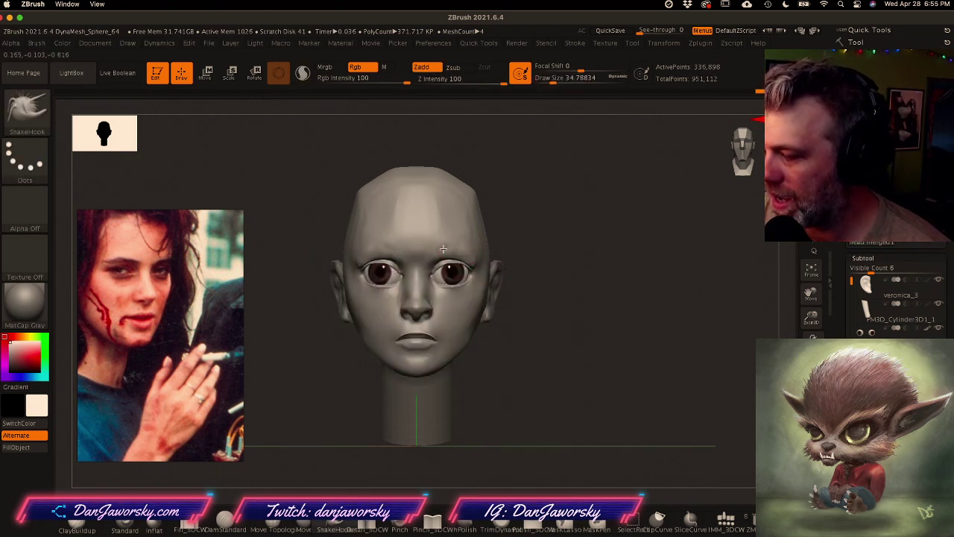
pyautogui.press('ctrl')
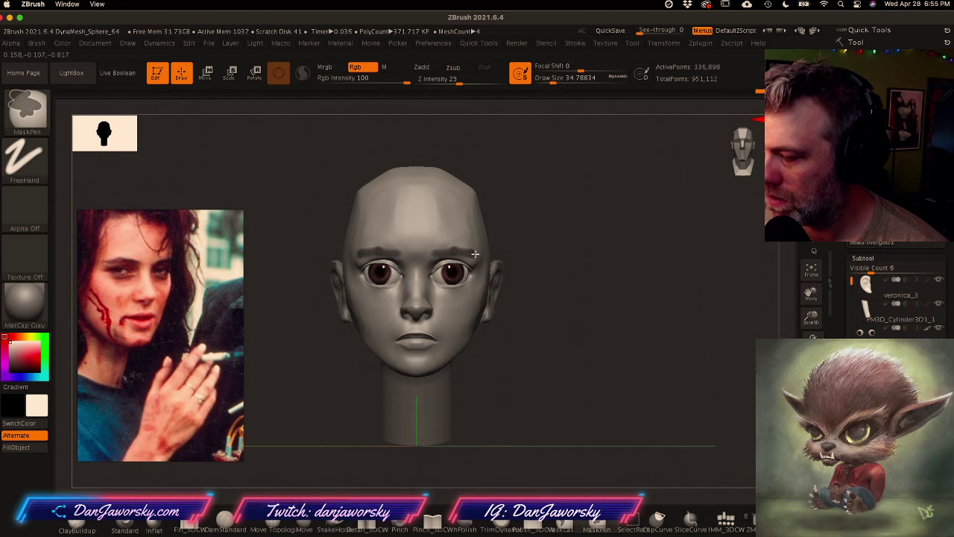
pyautogui.keyDown('ctrl'); pyautogui.moveTo(474, 254); pyautogui.dragTo(469, 251); pyautogui.keyUp('ctrl')
pyautogui.moveTo(565, 359)
pyautogui.mouseDown()
pyautogui.moveTo(494, 362)
pyautogui.moveTo(524, 371)
pyautogui.mouseUp()
# Step: Show the cigarette subtool in the mouth and compare the head from a three-quarter view
pyautogui.click(939, 400)
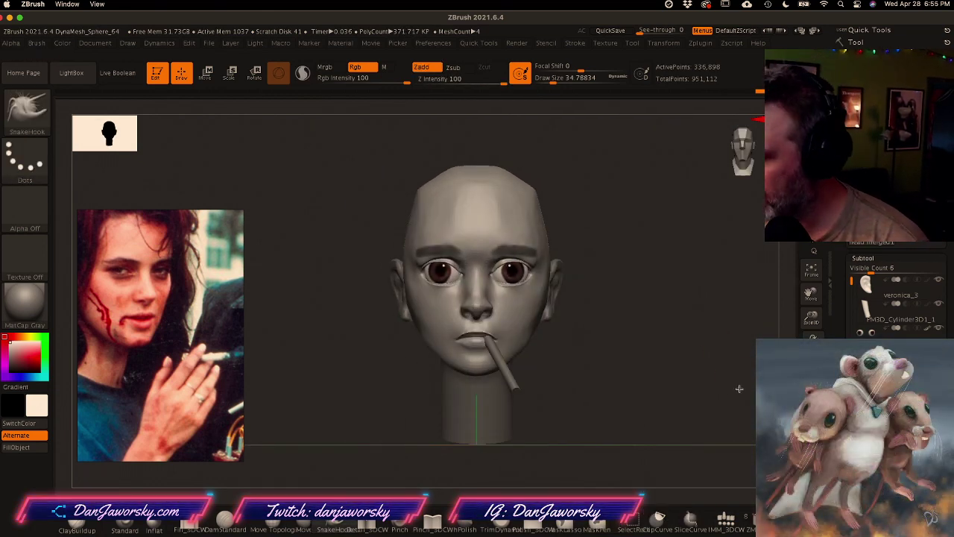
pyautogui.keyDown('ctrl'); pyautogui.moveTo(540, 356); pyautogui.dragTo(537, 379, button='right'); pyautogui.keyUp('ctrl')
pyautogui.moveTo(538, 379); pyautogui.dragTo(552, 378)
pyautogui.keyDown('ctrl'); pyautogui.moveTo(553, 378); pyautogui.dragTo(553, 368, button='right'); pyautogui.keyUp('ctrl')
pyautogui.keyDown('alt'); pyautogui.moveTo(553, 368); pyautogui.dragTo(542, 370, button='right'); pyautogui.keyUp('alt')
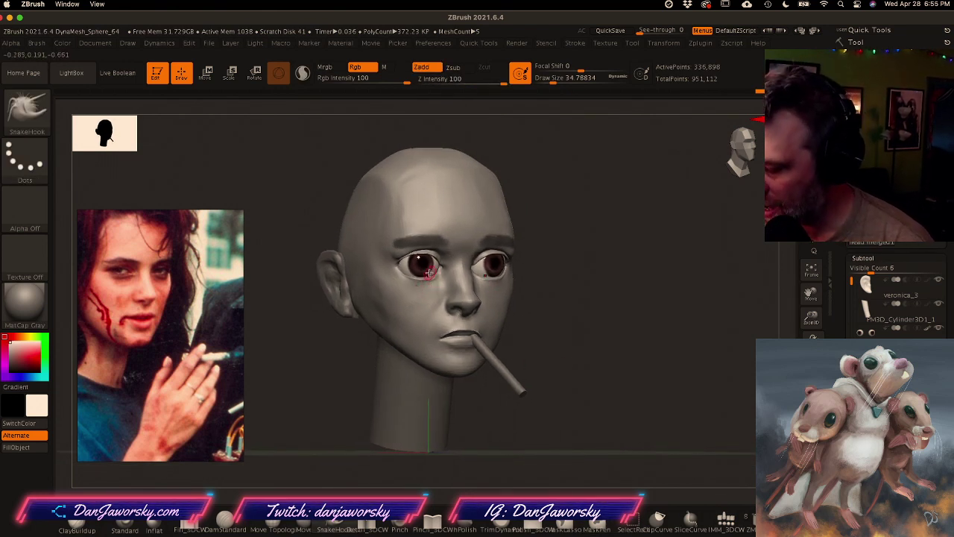
# Step: Mask the areas around both eyes at draw size about 77 and invert the mask to protect the rest of the head
pyautogui.press('space')
pyautogui.moveTo(450, 267); pyautogui.dragTo(469, 266)
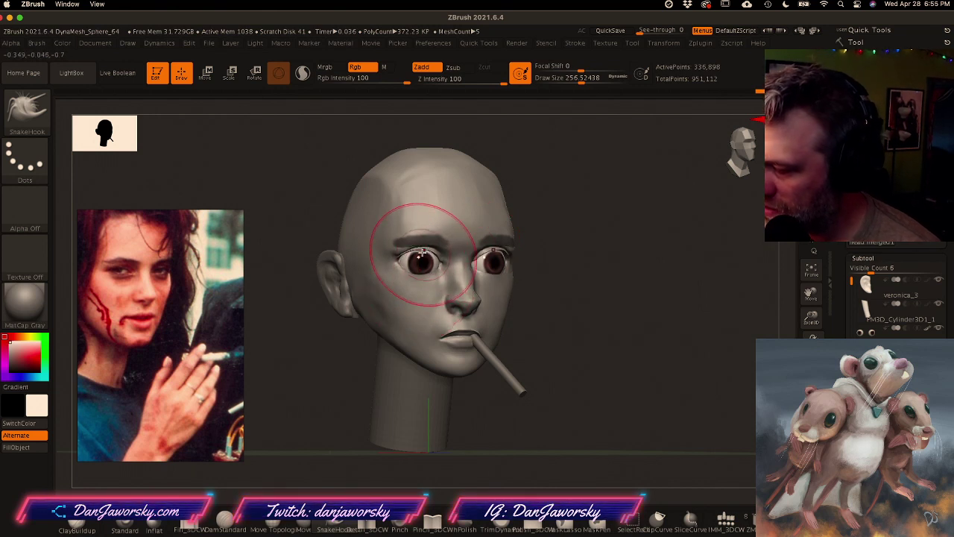
pyautogui.press('space')
pyautogui.moveTo(466, 299); pyautogui.dragTo(450, 302)
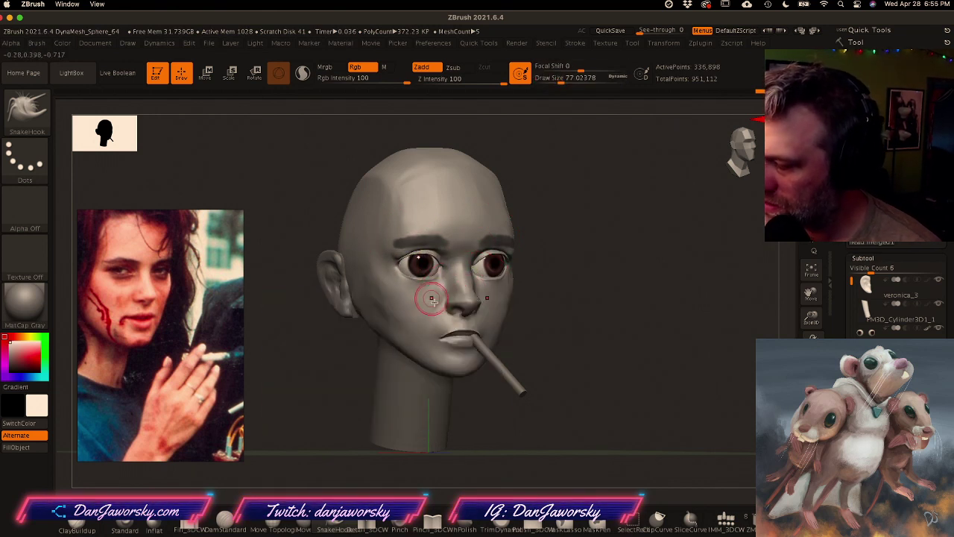
pyautogui.keyDown('ctrl'); pyautogui.moveTo(405, 267); pyautogui.dragTo(434, 263); pyautogui.keyUp('ctrl')
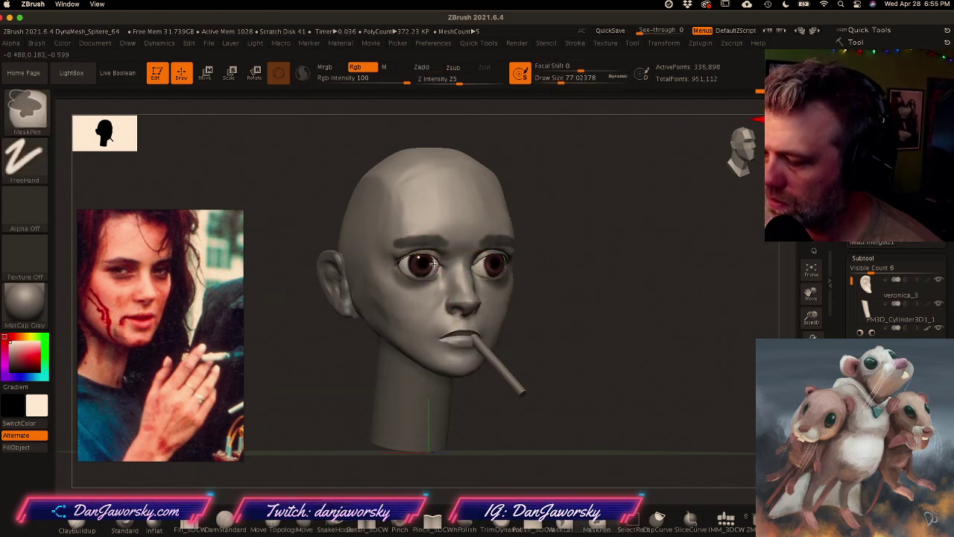
pyautogui.keyDown('ctrl'); pyautogui.click(584, 351); pyautogui.keyUp('ctrl')
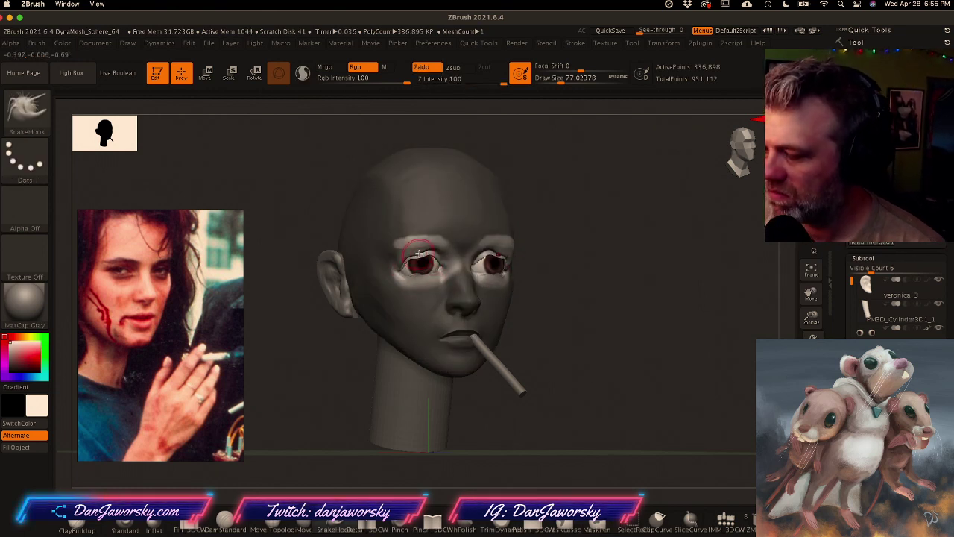
pyautogui.moveTo(578, 362)
pyautogui.mouseDown()
pyautogui.moveTo(554, 357)
pyautogui.moveTo(587, 351)
pyautogui.mouseUp()
pyautogui.keyDown('ctrl'); pyautogui.click(436, 252); pyautogui.keyUp('ctrl')
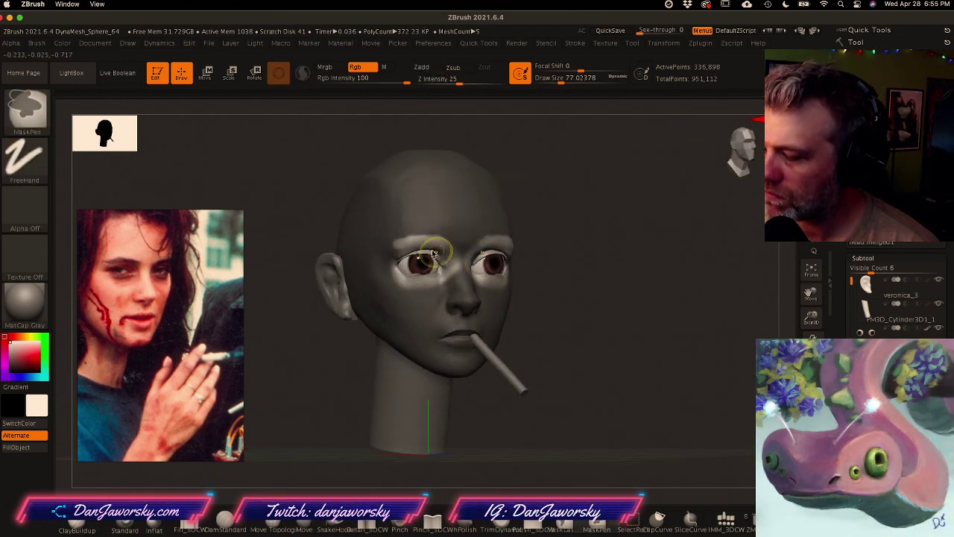
pyautogui.hotkey('ctrl', 'i')
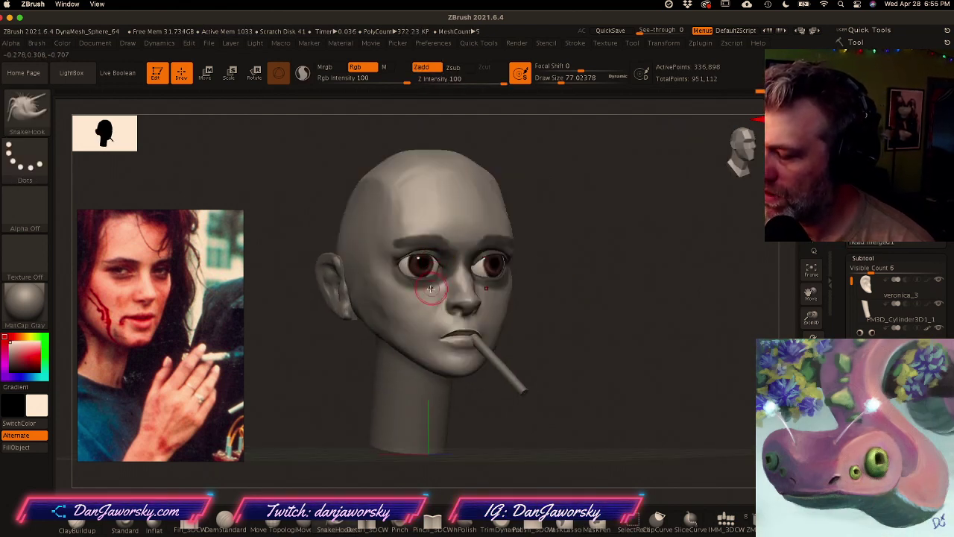
pyautogui.keyDown('ctrl'); pyautogui.click(582, 333); pyautogui.keyUp('ctrl')
pyautogui.moveTo(563, 330); pyautogui.dragTo(543, 344)
# Step: Reshape the unmasked eyelids with the SnakeHook brush at draw size 112, working from several angles
pyautogui.keyDown('ctrl'); pyautogui.moveTo(413, 271); pyautogui.dragTo(426, 308, button='right'); pyautogui.keyUp('ctrl')
pyautogui.moveTo(445, 277); pyautogui.dragTo(462, 261, button='right')
pyautogui.press('space')
pyautogui.moveTo(448, 272); pyautogui.dragTo(455, 274)
pyautogui.moveTo(446, 272); pyautogui.dragTo(456, 246, button='right')
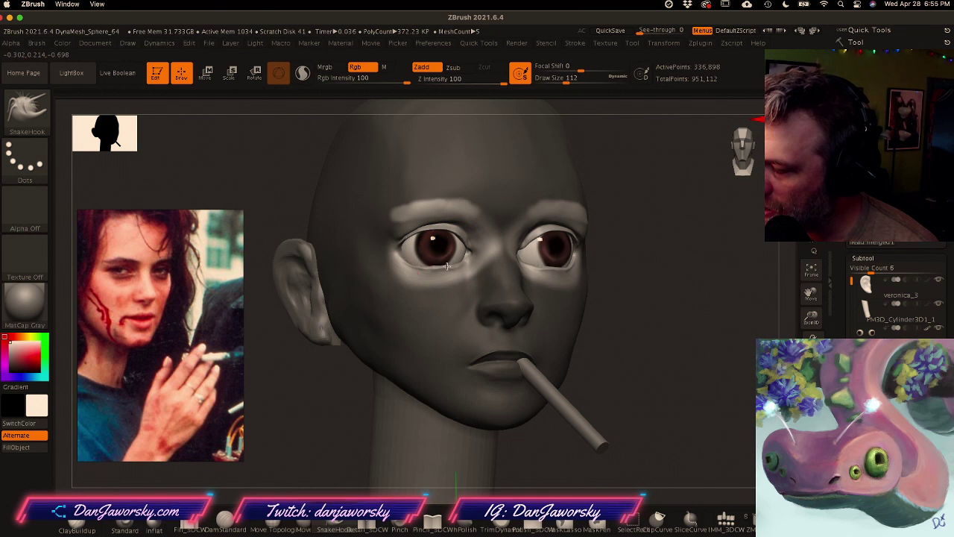
pyautogui.moveTo(442, 264); pyautogui.dragTo(440, 261)
pyautogui.moveTo(420, 272)
pyautogui.mouseDown(button='right')
pyautogui.moveTo(411, 274)
pyautogui.moveTo(444, 262)
pyautogui.moveTo(410, 256)
pyautogui.moveTo(443, 237)
pyautogui.mouseUp(button='right')
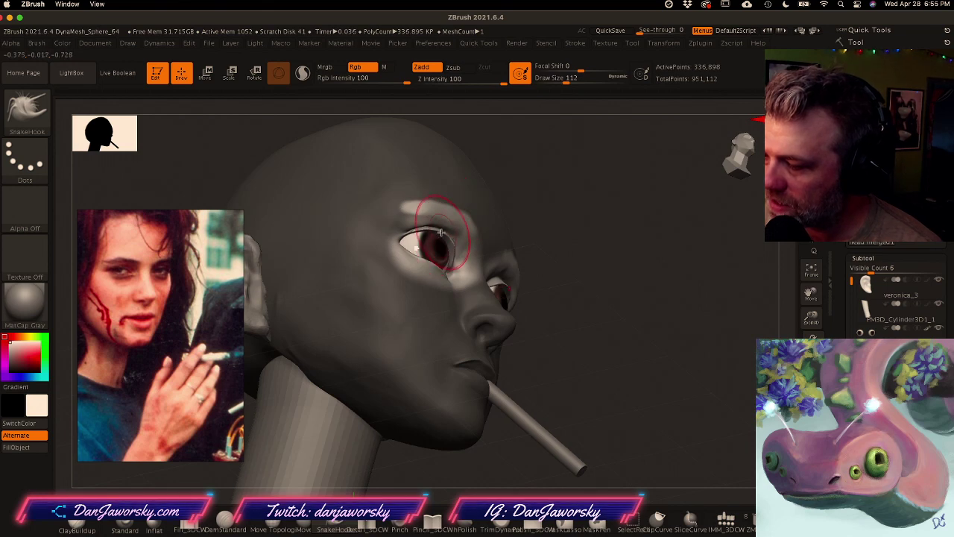
pyautogui.keyDown('ctrl'); pyautogui.moveTo(458, 228); pyautogui.dragTo(429, 250, button='right'); pyautogui.keyUp('ctrl')
pyautogui.moveTo(428, 250); pyautogui.dragTo(380, 271, button='right')
pyautogui.keyDown('ctrl'); pyautogui.moveTo(537, 294); pyautogui.dragTo(559, 283, button='right'); pyautogui.keyUp('ctrl')
pyautogui.moveTo(559, 283); pyautogui.dragTo(499, 259, button='right')
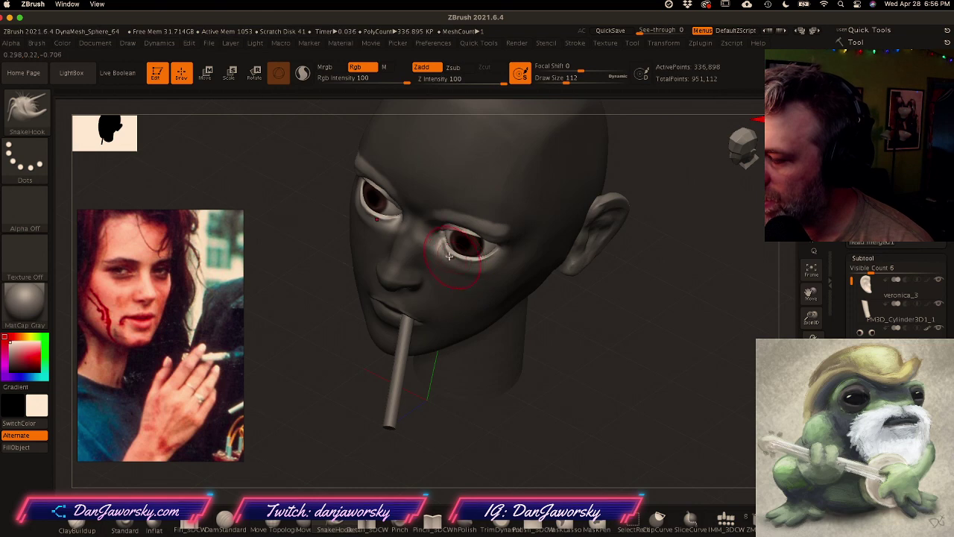
pyautogui.moveTo(463, 262)
pyautogui.keyDown('shift'); pyautogui.mouseDown(button='right')
pyautogui.moveTo(487, 252)
pyautogui.moveTo(494, 218)
pyautogui.moveTo(447, 216)
pyautogui.moveTo(437, 203)
pyautogui.moveTo(530, 311)
pyautogui.moveTo(522, 311)
pyautogui.moveTo(633, 330)
pyautogui.moveTo(598, 331)
pyautogui.mouseUp(button='right'); pyautogui.keyUp('shift')
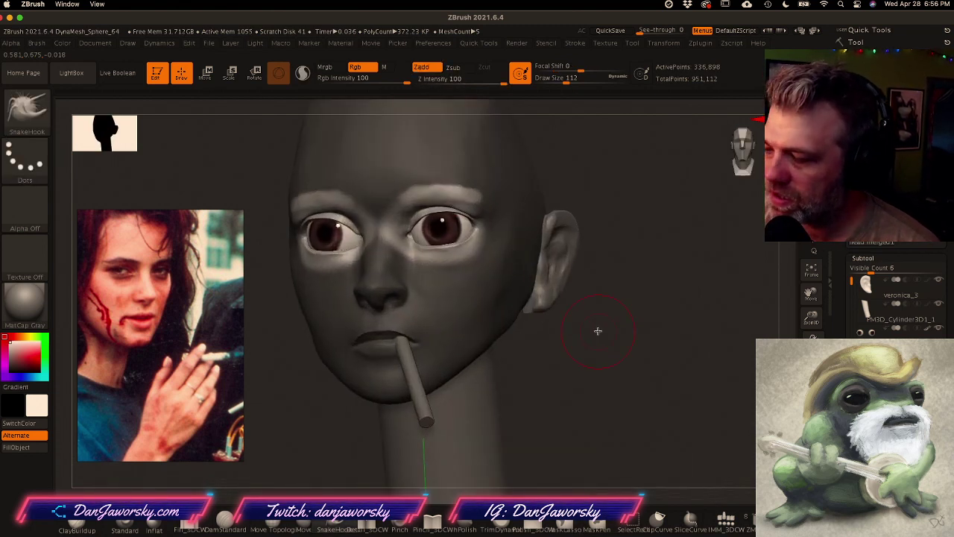
pyautogui.rightClick(463, 261)
pyautogui.moveTo(473, 239)
pyautogui.mouseDown(button='right')
pyautogui.moveTo(450, 234)
pyautogui.moveTo(504, 252)
pyautogui.moveTo(420, 267)
pyautogui.moveTo(456, 219)
pyautogui.moveTo(489, 225)
pyautogui.moveTo(404, 270)
pyautogui.moveTo(390, 267)
pyautogui.moveTo(454, 255)
pyautogui.moveTo(472, 340)
pyautogui.moveTo(508, 351)
pyautogui.moveTo(552, 335)
pyautogui.moveTo(554, 356)
pyautogui.moveTo(524, 351)
pyautogui.mouseUp(button='right')
# Step: Clear the mask and smooth the area below the eyes
pyautogui.keyDown('ctrl'); pyautogui.moveTo(524, 351); pyautogui.dragTo(530, 360); pyautogui.keyUp('ctrl')
pyautogui.moveTo(530, 360)
pyautogui.keyDown('shift'); pyautogui.mouseDown(button='right')
pyautogui.moveTo(528, 351)
pyautogui.moveTo(543, 351)
pyautogui.moveTo(533, 353)
pyautogui.moveTo(537, 330)
pyautogui.moveTo(535, 348)
pyautogui.moveTo(522, 343)
pyautogui.mouseUp(button='right'); pyautogui.keyUp('shift')
pyautogui.moveTo(474, 292)
pyautogui.keyDown('shift'); pyautogui.mouseDown()
pyautogui.moveTo(498, 279)
pyautogui.moveTo(483, 288)
pyautogui.mouseUp(); pyautogui.keyUp('shift')
pyautogui.press('space')
pyautogui.moveTo(455, 287); pyautogui.dragTo(500, 279, button='right')
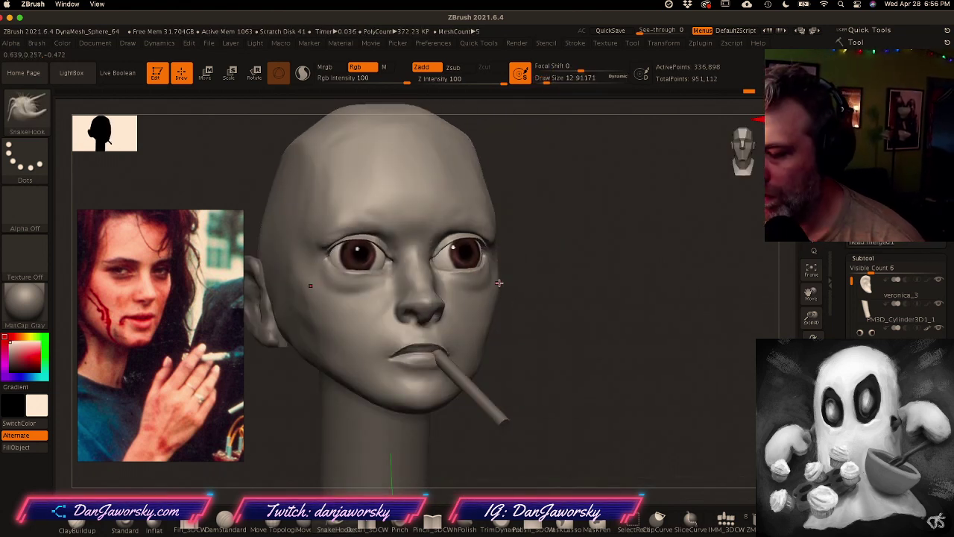
# Step: Reposition the woman's photo in PureRef and zoom in on her face
pyautogui.click(162, 352)
pyautogui.moveTo(149, 316); pyautogui.dragTo(177, 324, button='middle')
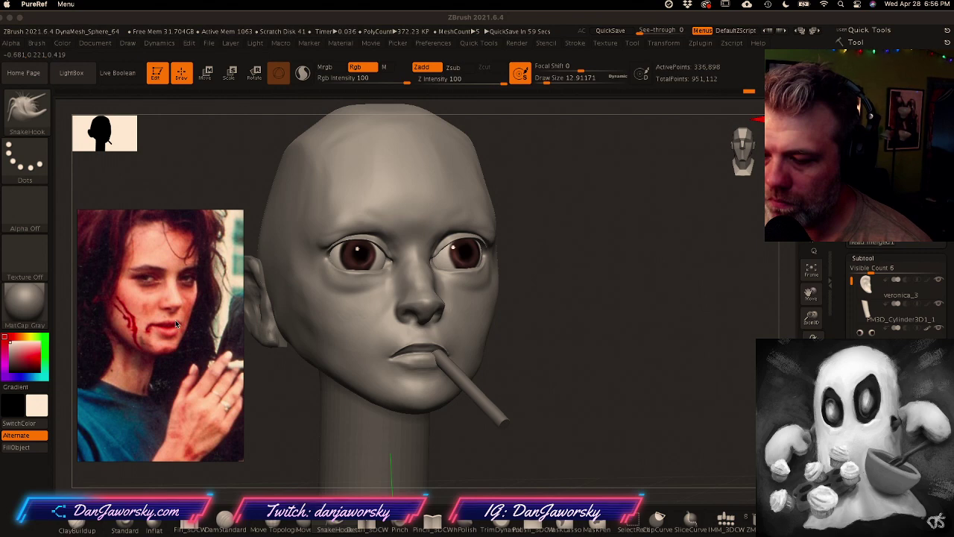
pyautogui.scroll(2, 178, 323)
pyautogui.click(475, 294)
# Step: Build up the area below the eyes with ClayBuildup at draw size about 74 and smooth it
pyautogui.moveTo(475, 294)
pyautogui.mouseDown(button='right')
pyautogui.moveTo(462, 318)
pyautogui.moveTo(489, 291)
pyautogui.mouseUp(button='right')
pyautogui.press('space')
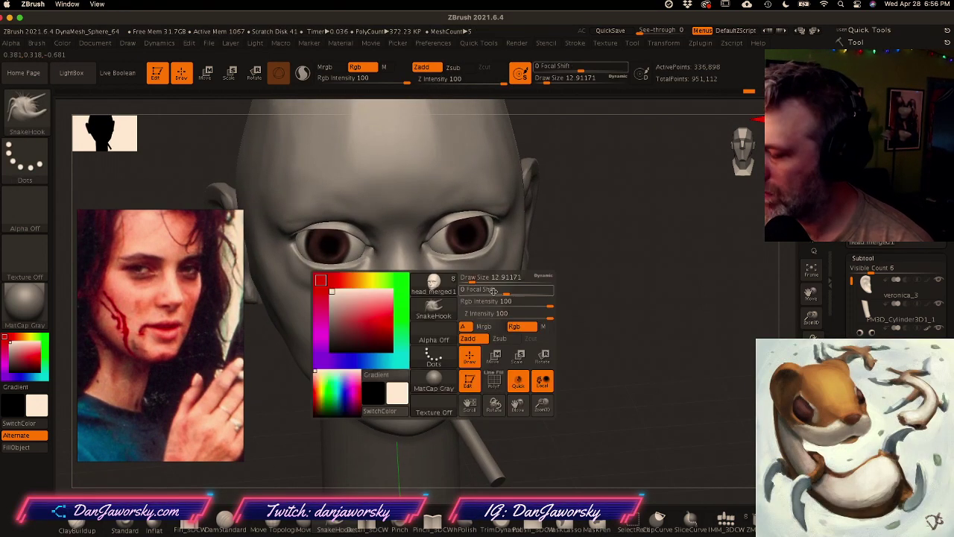
pyautogui.moveTo(471, 278); pyautogui.dragTo(480, 278)
pyautogui.moveTo(480, 279); pyautogui.dragTo(484, 269, button='right')
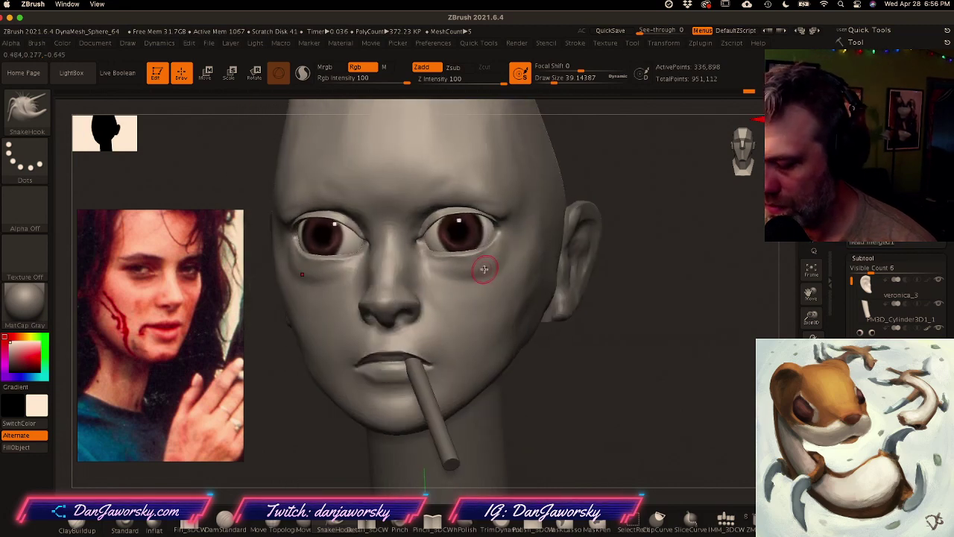
pyautogui.click(84, 527)
pyautogui.press('space')
pyautogui.moveTo(498, 275)
pyautogui.mouseDown()
pyautogui.moveTo(464, 272)
pyautogui.moveTo(504, 270)
pyautogui.mouseUp()
pyautogui.press('space')
pyautogui.moveTo(505, 260)
pyautogui.mouseDown(button='right')
pyautogui.moveTo(530, 250)
pyautogui.moveTo(506, 250)
pyautogui.mouseUp(button='right')
pyautogui.keyDown('shift'); pyautogui.moveTo(492, 266); pyautogui.dragTo(479, 273); pyautogui.keyUp('shift')
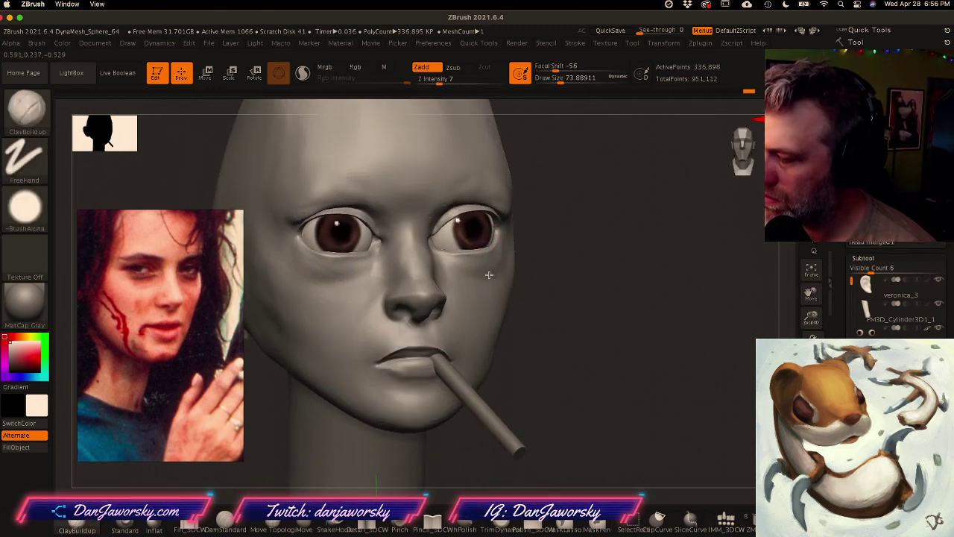
# Step: Lower the head by three subdivision levels and smooth the cheek below the eye
pyautogui.moveTo(472, 280)
pyautogui.mouseDown(button='right')
pyautogui.moveTo(403, 276)
pyautogui.moveTo(516, 260)
pyautogui.mouseUp(button='right')
pyautogui.press('shift')
pyautogui.moveTo(522, 321)
pyautogui.mouseDown(button='right')
pyautogui.moveTo(541, 328)
pyautogui.moveTo(498, 316)
pyautogui.mouseUp(button='right')
pyautogui.press('shift')
pyautogui.hotkey('shift', 'd')
pyautogui.hotkey('shift', 'd')
pyautogui.hotkey('shift', 'd')
pyautogui.press('shift')
pyautogui.keyDown('shift'); pyautogui.moveTo(587, 287); pyautogui.dragTo(561, 275); pyautogui.keyUp('shift')
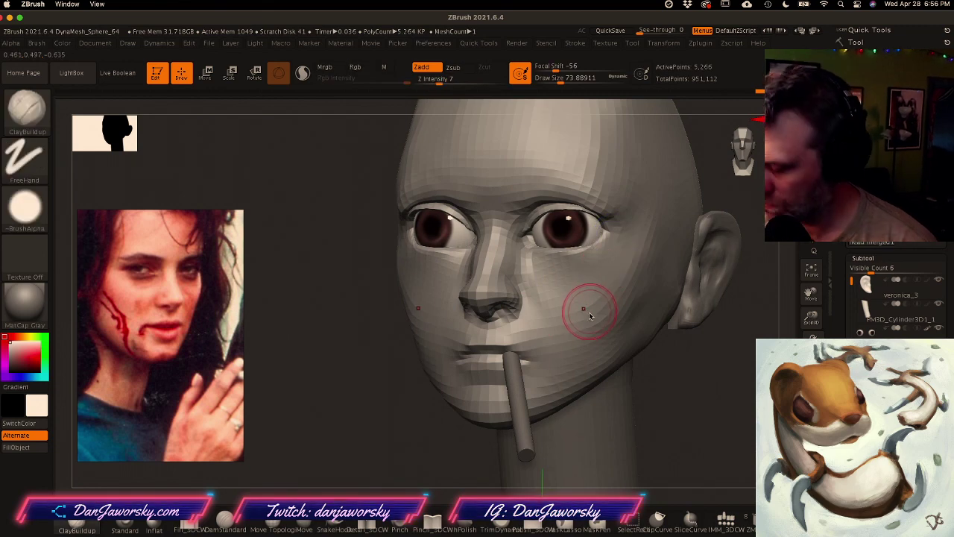
# Step: Raise the head three subdivision levels and check the cheek and outer eye contour
pyautogui.press('d')
pyautogui.press('d')
pyautogui.press('d')
pyautogui.moveTo(580, 316)
pyautogui.mouseDown(button='right')
pyautogui.moveTo(620, 311)
pyautogui.moveTo(564, 311)
pyautogui.mouseUp(button='right')
pyautogui.press('ctrl')
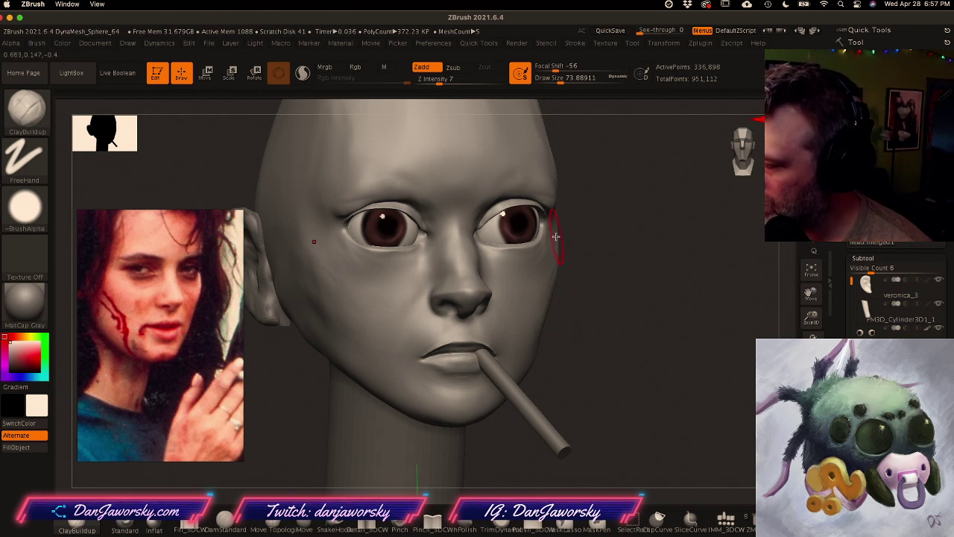
pyautogui.moveTo(566, 240)
pyautogui.mouseDown(button='right')
pyautogui.moveTo(558, 243)
pyautogui.moveTo(568, 239)
pyautogui.mouseUp(button='right')
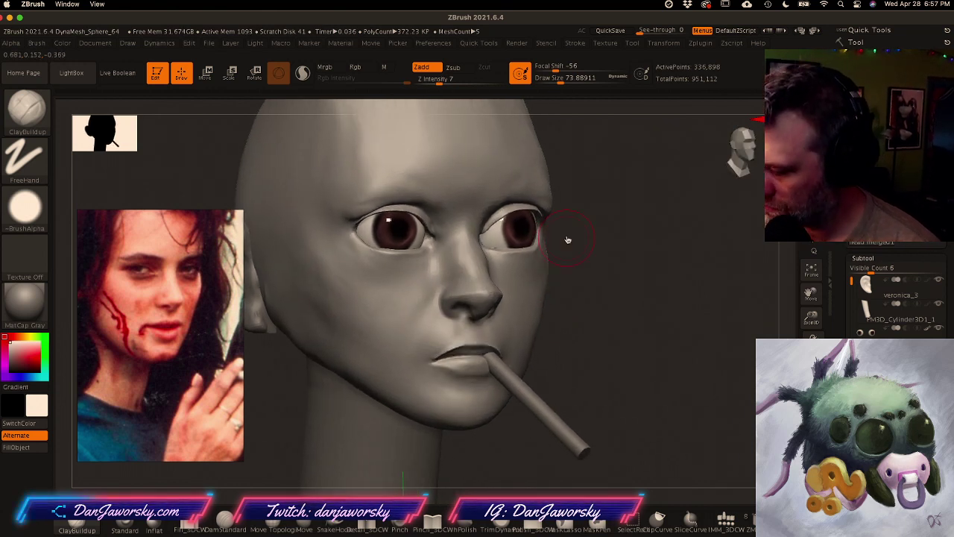
# Step: Pull at the outer eye corner with the SnakeHook brush at draw size about 80
pyautogui.click(328, 528)
pyautogui.press('space')
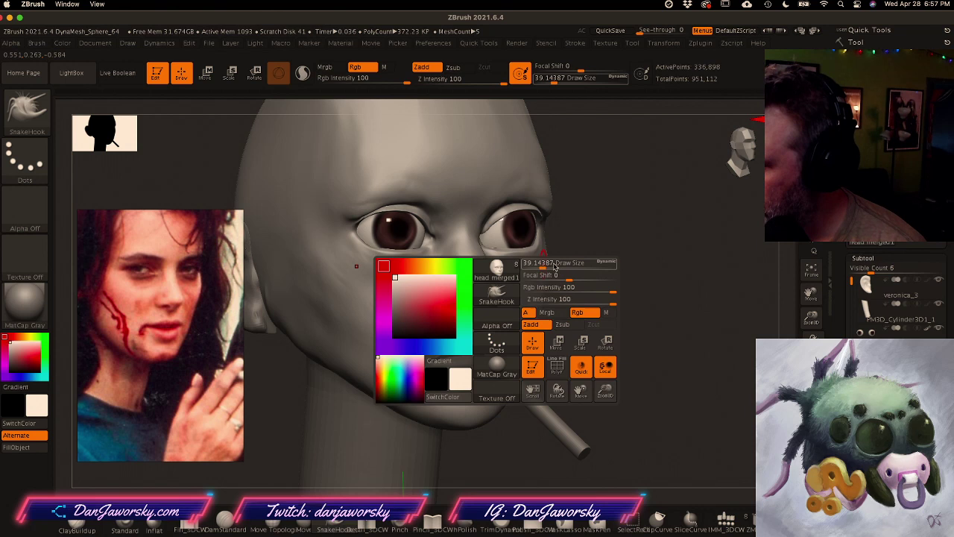
pyautogui.click(550, 267)
pyautogui.press('space')
pyautogui.moveTo(551, 272); pyautogui.dragTo(559, 266)
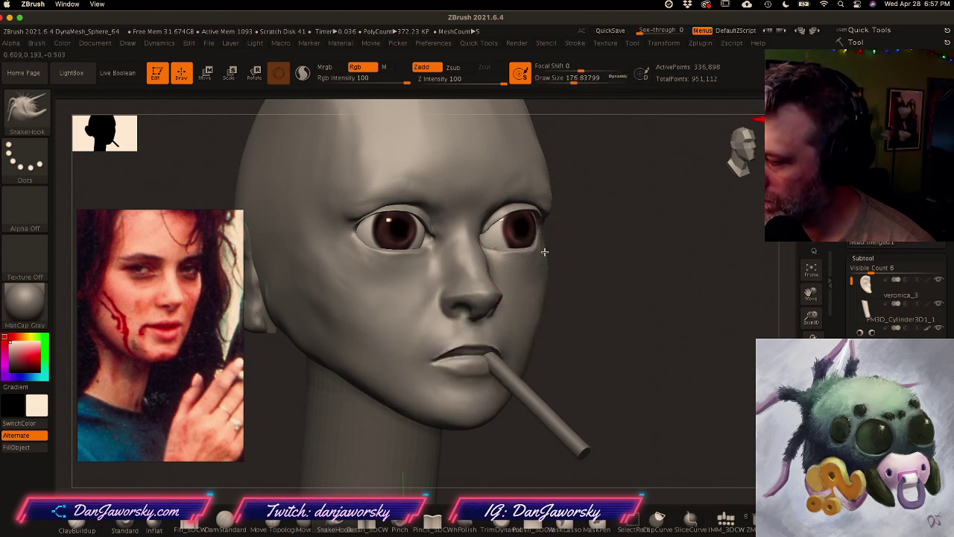
pyautogui.press('space')
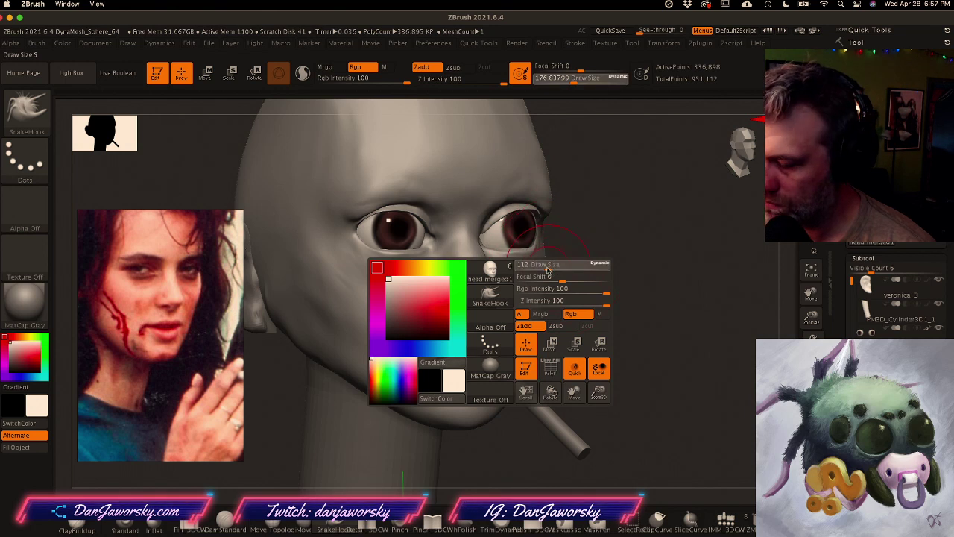
pyautogui.moveTo(544, 268); pyautogui.dragTo(544, 269)
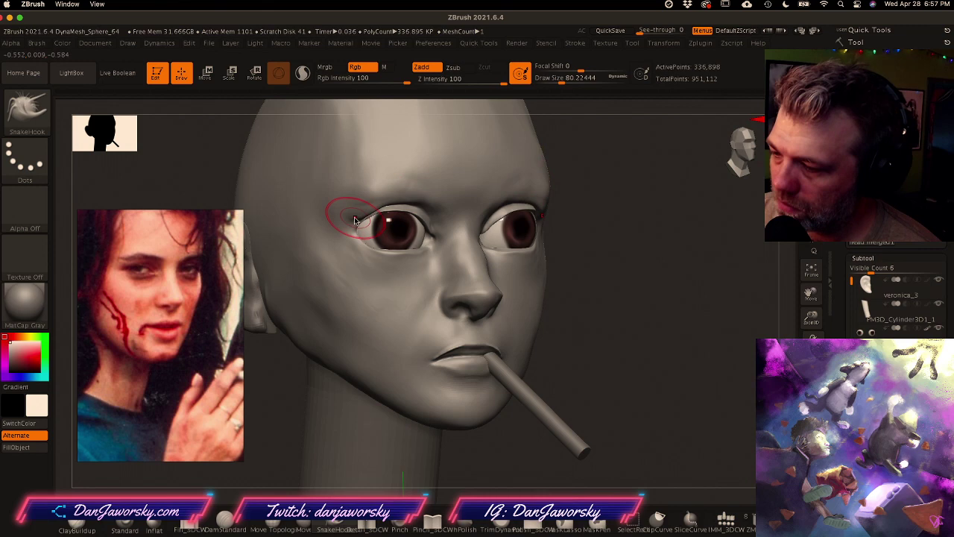
pyautogui.moveTo(373, 216); pyautogui.dragTo(387, 71, button='right')
pyautogui.moveTo(367, 217); pyautogui.dragTo(348, 225)
pyautogui.moveTo(347, 231)
pyautogui.mouseDown(button='right')
pyautogui.moveTo(358, 307)
pyautogui.moveTo(386, 316)
pyautogui.mouseUp(button='right')
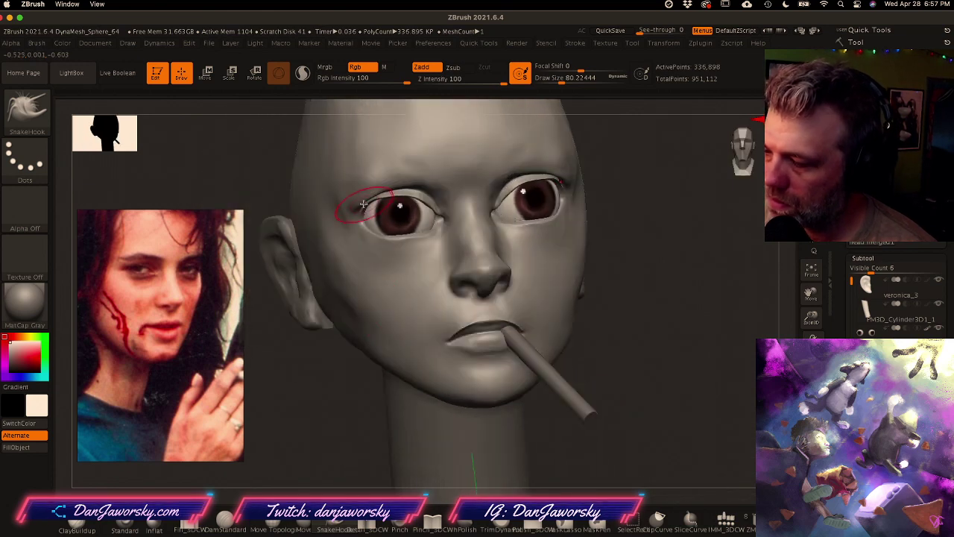
# Step: Refine and smooth the outer brow contour beside the eye from a three-quarter angle
pyautogui.moveTo(365, 204); pyautogui.dragTo(379, 149, button='right')
pyautogui.moveTo(361, 218); pyautogui.dragTo(604, 346, button='right')
pyautogui.moveTo(604, 347)
pyautogui.mouseDown(button='right')
pyautogui.moveTo(545, 328)
pyautogui.moveTo(511, 277)
pyautogui.moveTo(518, 288)
pyautogui.mouseUp(button='right')
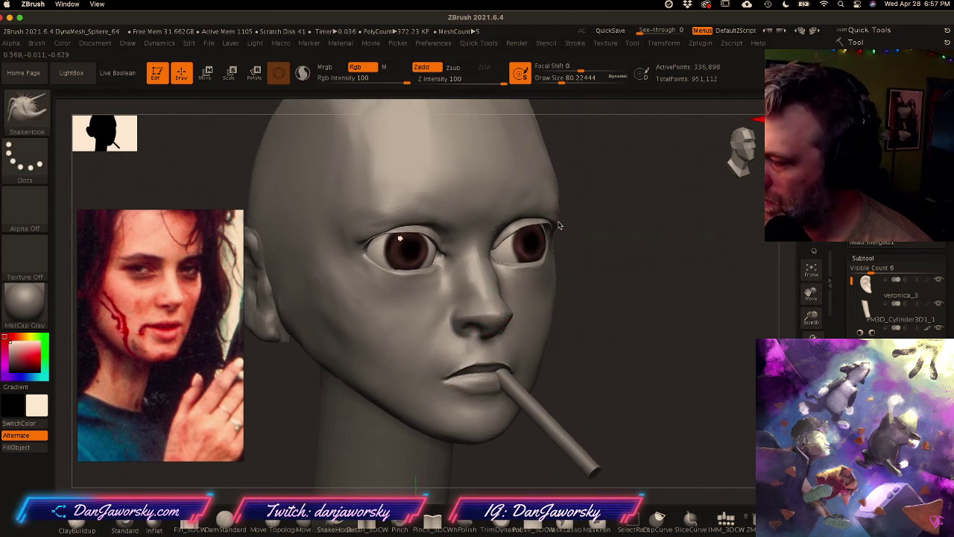
pyautogui.keyDown('shift'); pyautogui.moveTo(556, 221); pyautogui.dragTo(588, 206); pyautogui.keyUp('shift')
# Step: Select the cigarette cylinder, hide it, and make the head the active subtool again
pyautogui.moveTo(595, 287)
pyautogui.keyDown('ctrl'); pyautogui.mouseDown(button='right')
pyautogui.moveTo(573, 292)
pyautogui.moveTo(586, 296)
pyautogui.moveTo(588, 285)
pyautogui.moveTo(584, 296)
pyautogui.moveTo(592, 295)
pyautogui.mouseUp(button='right'); pyautogui.keyUp('ctrl')
pyautogui.keyDown('alt'); pyautogui.click(558, 416); pyautogui.keyUp('alt')
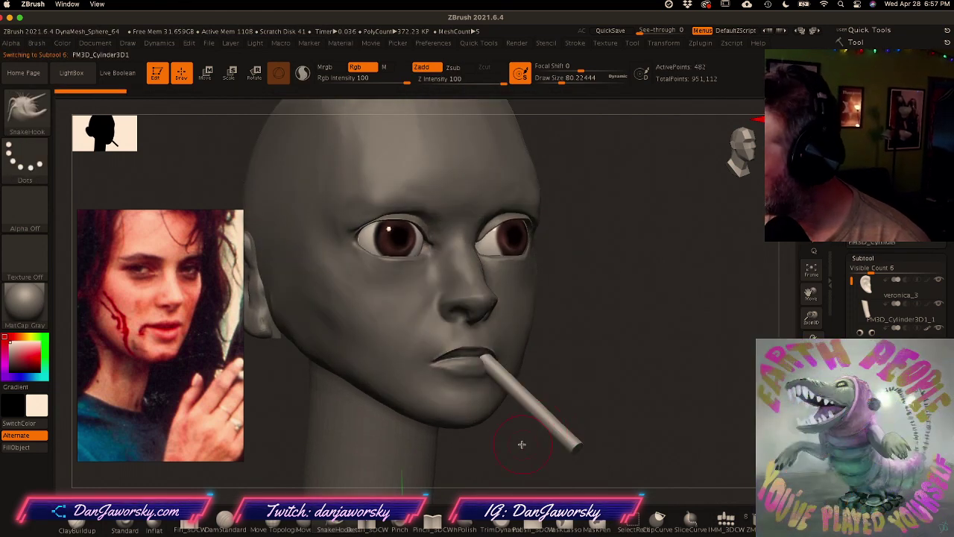
pyautogui.keyDown('ctrl'); pyautogui.moveTo(486, 351); pyautogui.dragTo(512, 355, button='right'); pyautogui.keyUp('ctrl')
pyautogui.keyDown('alt'); pyautogui.click(505, 320); pyautogui.keyUp('alt')
pyautogui.keyDown('ctrl'); pyautogui.moveTo(505, 320); pyautogui.dragTo(540, 358, button='right'); pyautogui.keyUp('ctrl')
pyautogui.moveTo(516, 260); pyautogui.dragTo(514, 266, button='right')
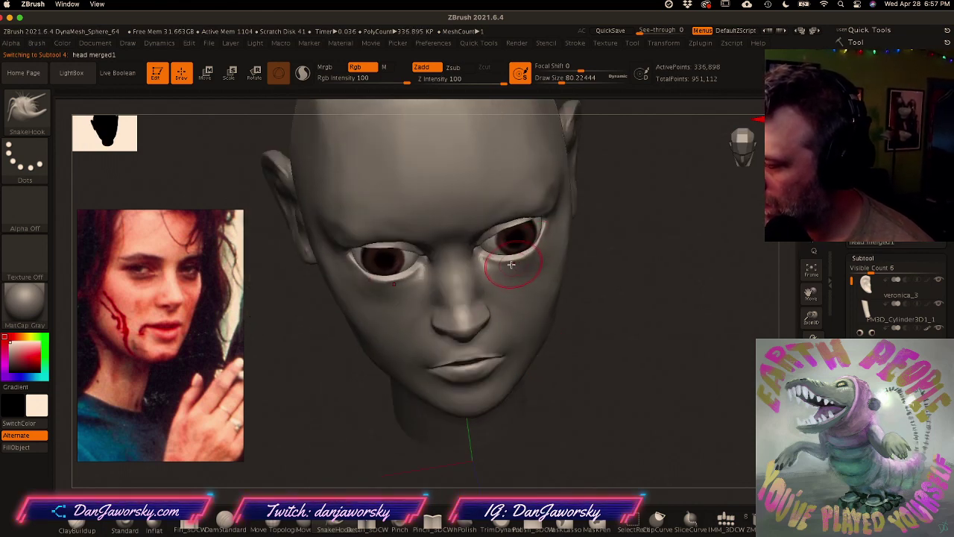
pyautogui.moveTo(502, 263); pyautogui.dragTo(514, 239, button='right')
pyautogui.moveTo(524, 258); pyautogui.dragTo(522, 257, button='right')
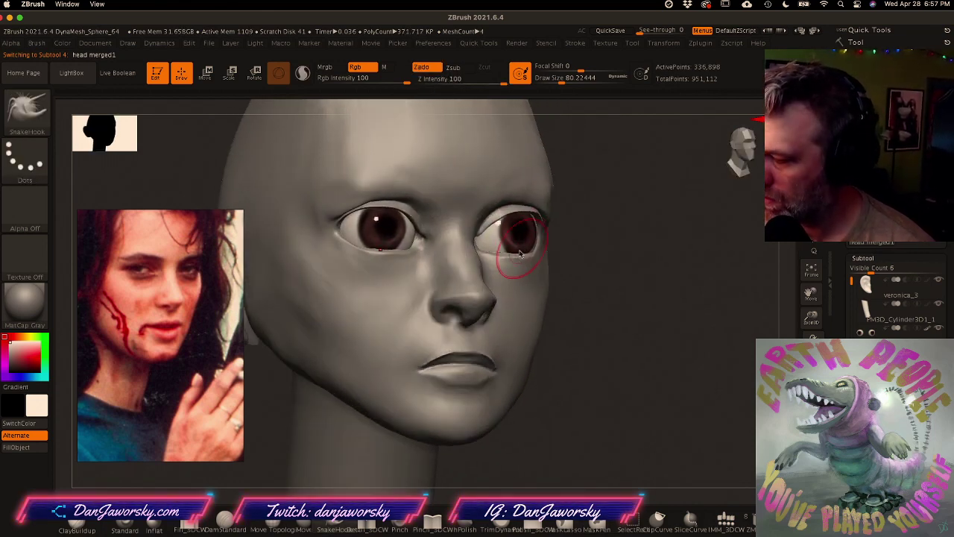
# Step: Switch to ClayBuildup at draw size about 27 and lower the head by one subdivision level for under-eye work
pyautogui.press('space')
pyautogui.moveTo(523, 262); pyautogui.dragTo(508, 261)
pyautogui.click(73, 532)
pyautogui.press('space')
pyautogui.press('space')
pyautogui.moveTo(561, 294); pyautogui.dragTo(551, 293)
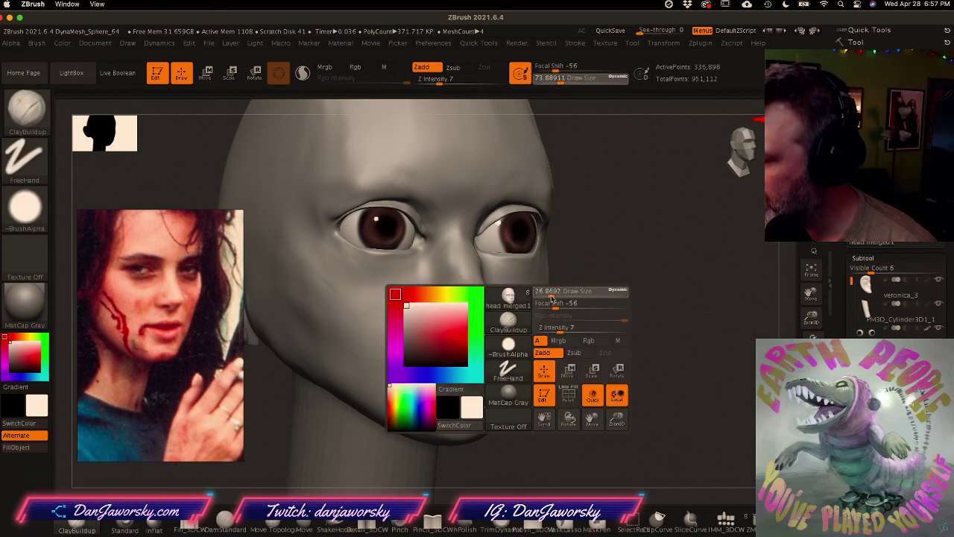
pyautogui.moveTo(561, 298); pyautogui.dragTo(530, 314, button='right')
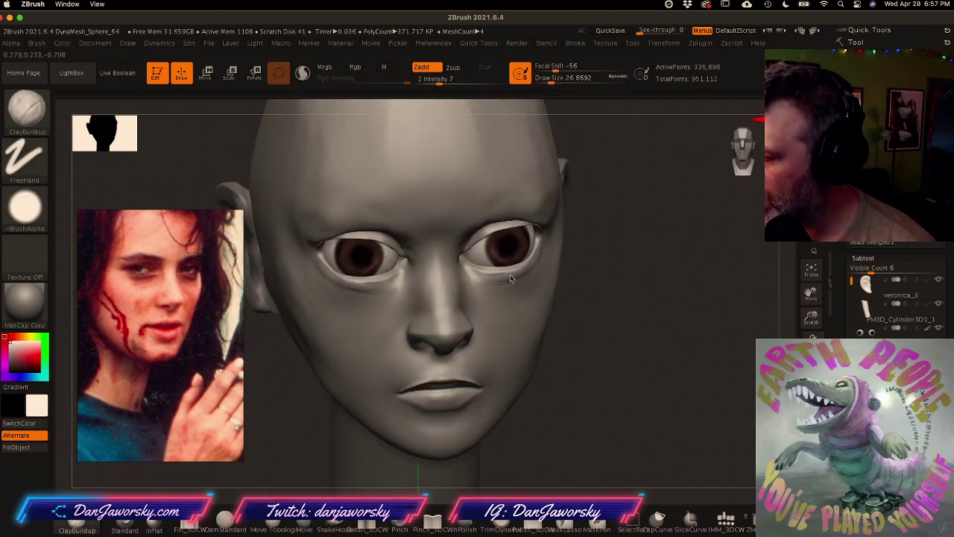
pyautogui.moveTo(525, 260); pyautogui.dragTo(541, 235, button='right')
pyautogui.press('shift')
pyautogui.moveTo(504, 274)
pyautogui.keyDown('shift'); pyautogui.mouseDown(button='right')
pyautogui.moveTo(528, 273)
pyautogui.moveTo(485, 273)
pyautogui.mouseUp(button='right'); pyautogui.keyUp('shift')
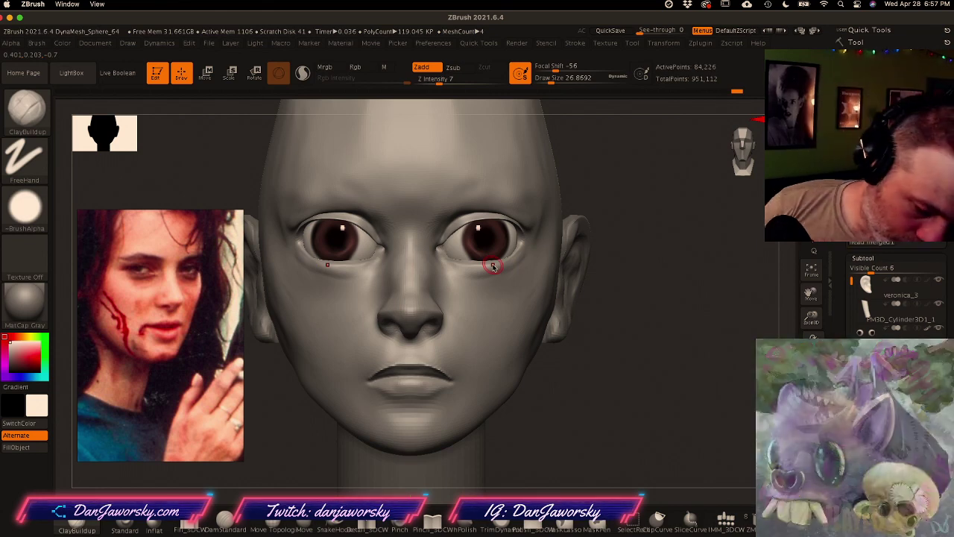
# Step: Build up a soft bag below the lower eyelid with ClayBuildup and smooth its edges
pyautogui.moveTo(477, 266); pyautogui.dragTo(487, 247, button='right')
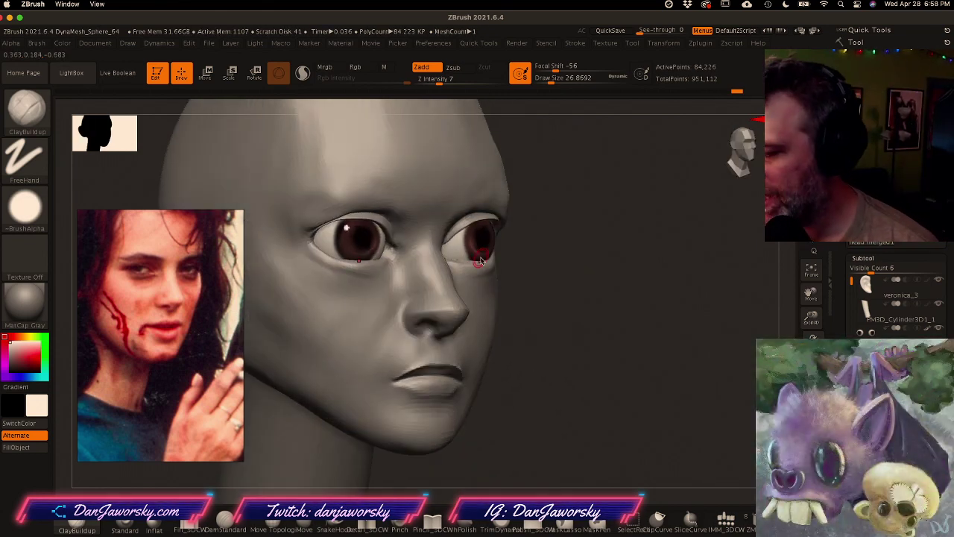
pyautogui.moveTo(373, 275); pyautogui.dragTo(367, 273, button='right')
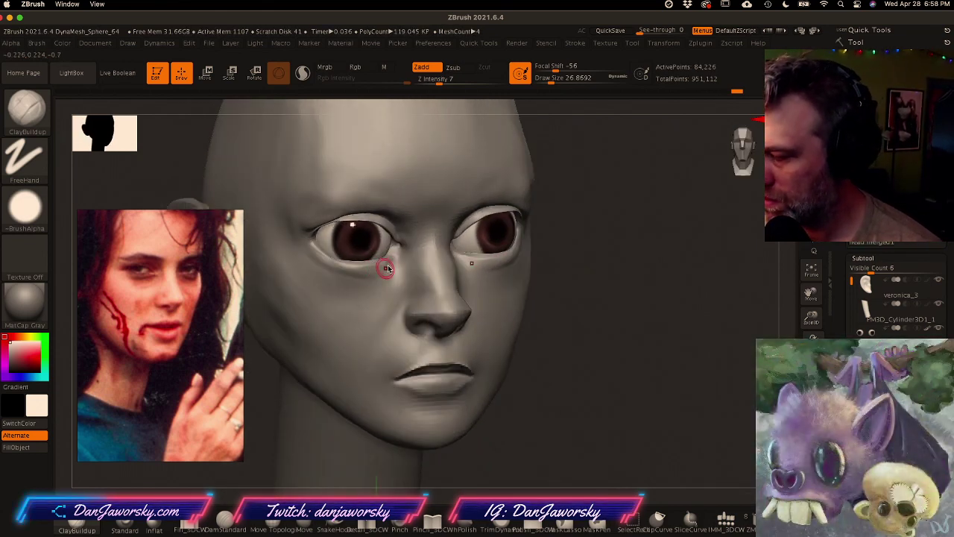
pyautogui.moveTo(349, 277)
pyautogui.keyDown('shift'); pyautogui.mouseDown()
pyautogui.moveTo(356, 280)
pyautogui.moveTo(343, 278)
pyautogui.mouseUp(); pyautogui.keyUp('shift')
pyautogui.moveTo(328, 269); pyautogui.dragTo(323, 260, button='right')
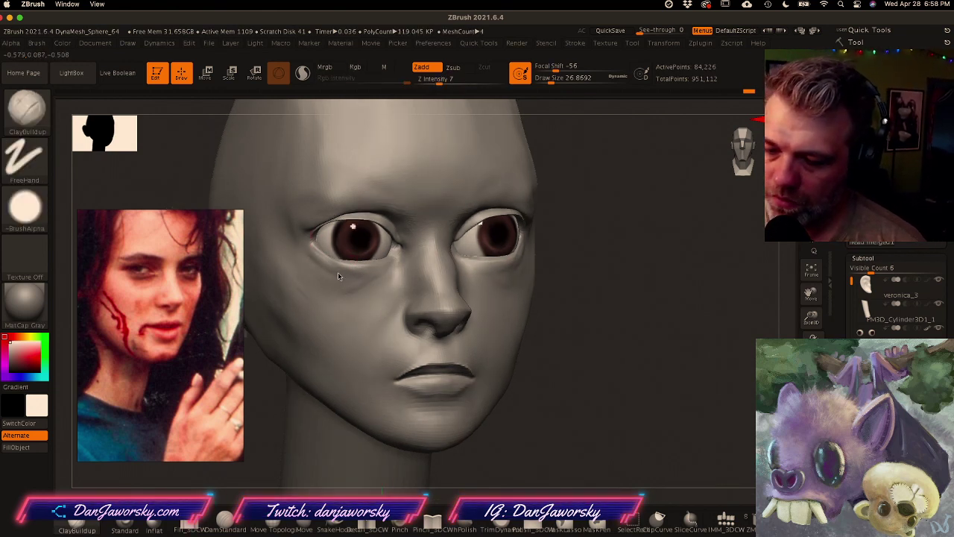
pyautogui.press('shift')
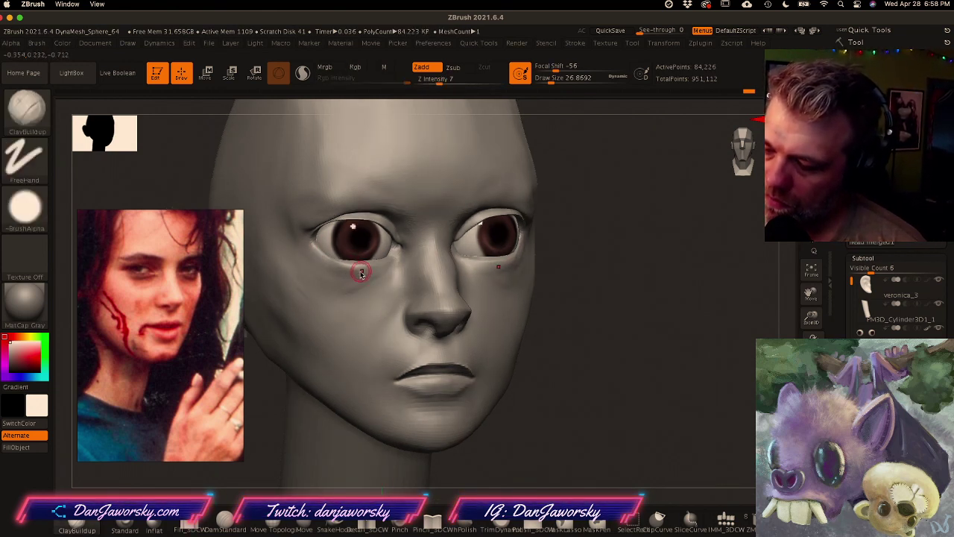
pyautogui.press('shift')
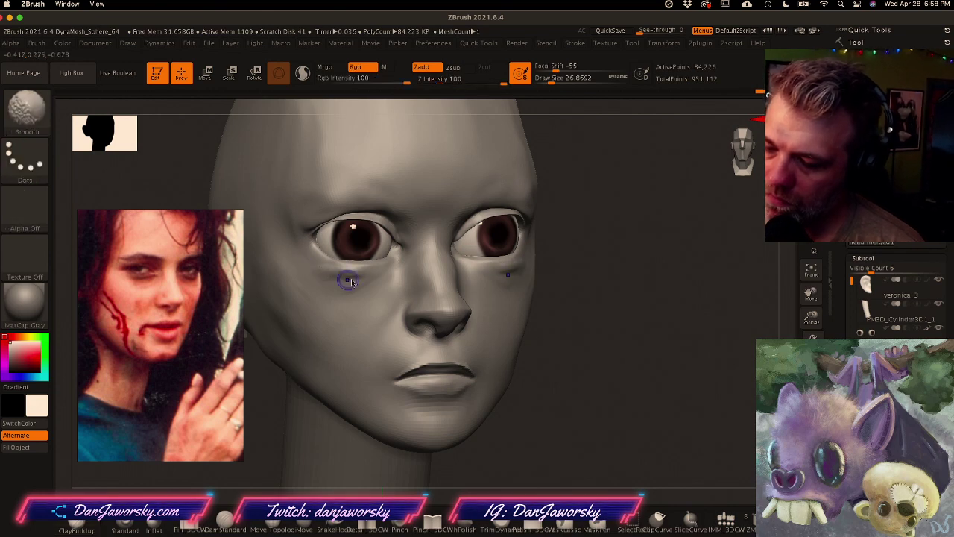
# Step: Smooth the crease beneath the eye while working from the opposite side of the face
pyautogui.moveTo(300, 279); pyautogui.dragTo(320, 273, button='right')
pyautogui.moveTo(425, 337); pyautogui.dragTo(353, 340, button='right')
pyautogui.moveTo(498, 311)
pyautogui.mouseDown(button='right')
pyautogui.moveTo(514, 316)
pyautogui.moveTo(485, 298)
pyautogui.moveTo(530, 300)
pyautogui.moveTo(516, 314)
pyautogui.moveTo(517, 289)
pyautogui.moveTo(527, 300)
pyautogui.moveTo(484, 310)
pyautogui.moveTo(490, 337)
pyautogui.moveTo(517, 322)
pyautogui.moveTo(494, 296)
pyautogui.mouseUp(button='right')
pyautogui.press('shift')
pyautogui.keyDown('shift'); pyautogui.moveTo(477, 268); pyautogui.dragTo(471, 275); pyautogui.keyUp('shift')
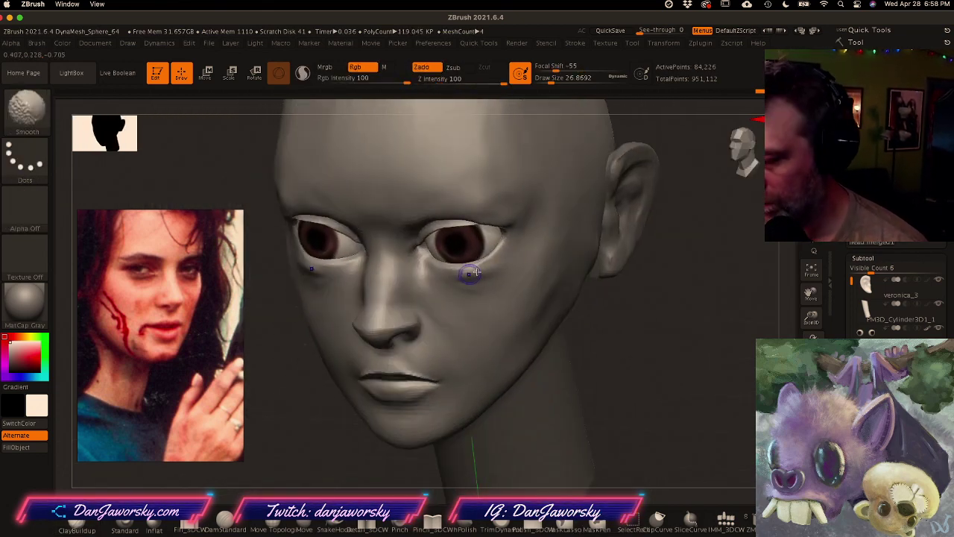
pyautogui.moveTo(490, 266)
pyautogui.mouseDown(button='right')
pyautogui.moveTo(527, 261)
pyautogui.moveTo(477, 253)
pyautogui.mouseUp(button='right')
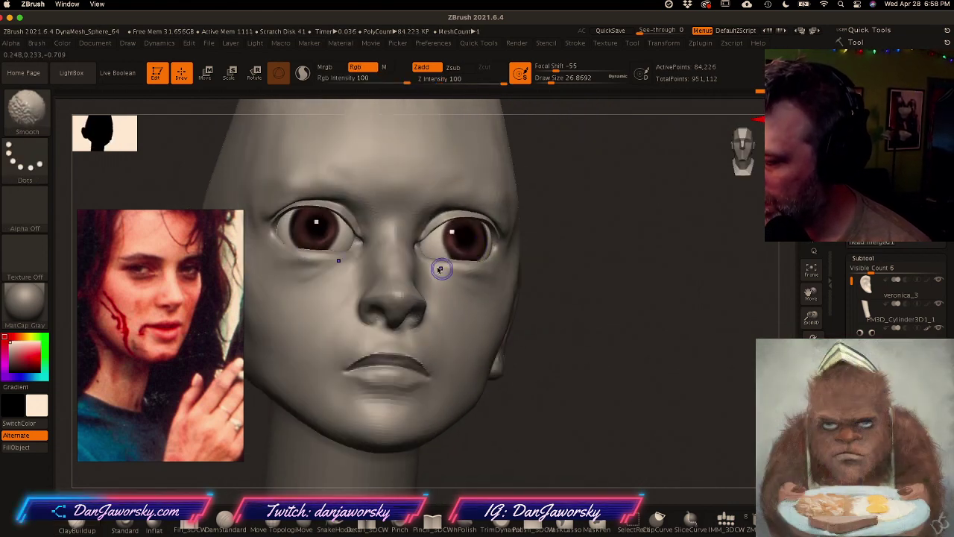
# Step: Add ClayBuildup volume toward the outer lower eyelid and blend it into the cheek
pyautogui.moveTo(463, 280); pyautogui.dragTo(445, 273)
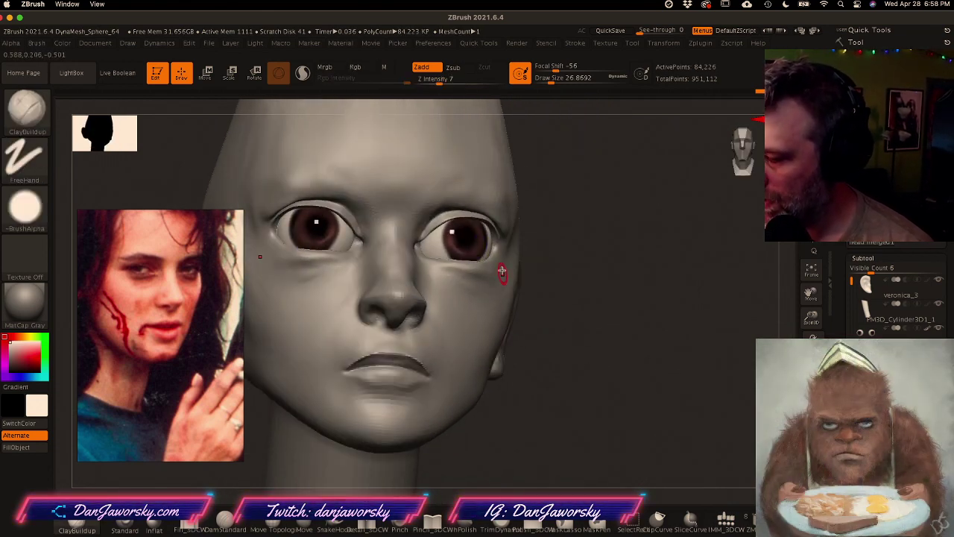
pyautogui.moveTo(490, 274); pyautogui.dragTo(468, 281, button='right')
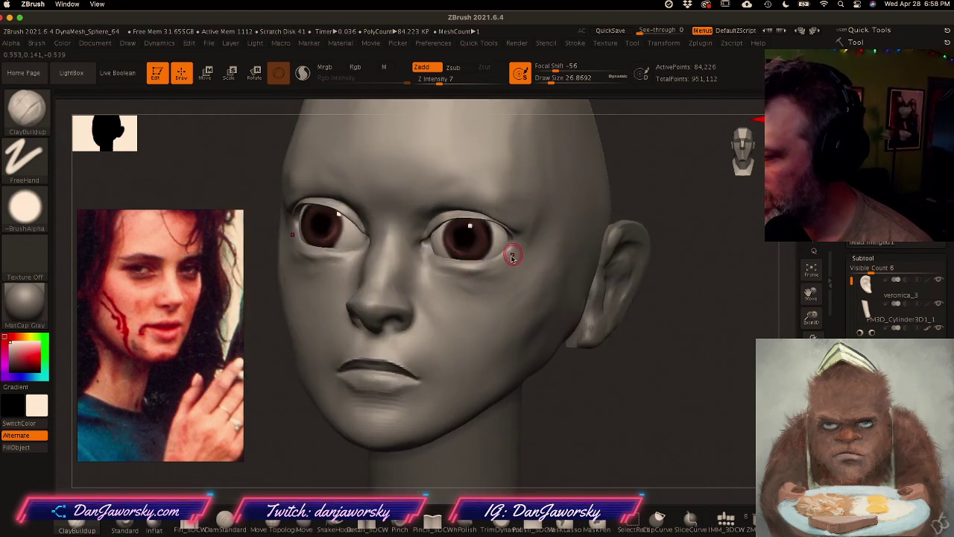
pyautogui.press('shift')
pyautogui.moveTo(488, 269)
pyautogui.mouseDown(button='right')
pyautogui.moveTo(522, 260)
pyautogui.moveTo(516, 321)
pyautogui.moveTo(485, 348)
pyautogui.moveTo(519, 338)
pyautogui.moveTo(521, 328)
pyautogui.mouseUp(button='right')
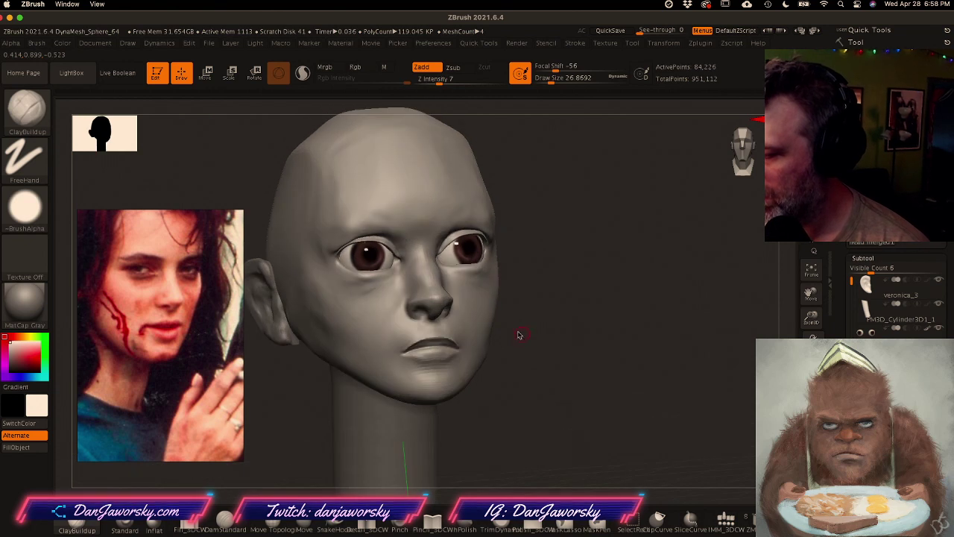
# Step: Step the head's undo history back to before the under-eye edits and clear the eyebrow mask
pyautogui.press('ctrl')
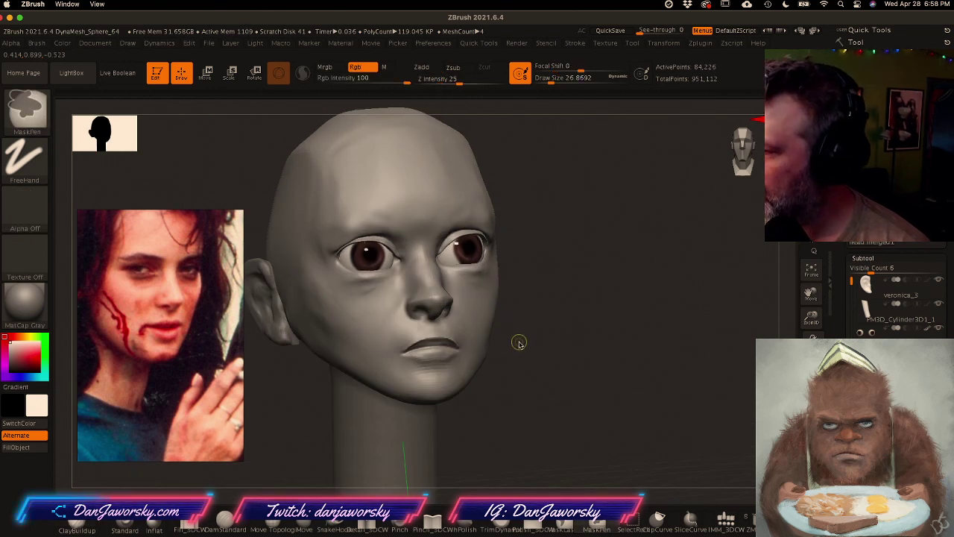
pyautogui.hotkey('ctrl', 'z')
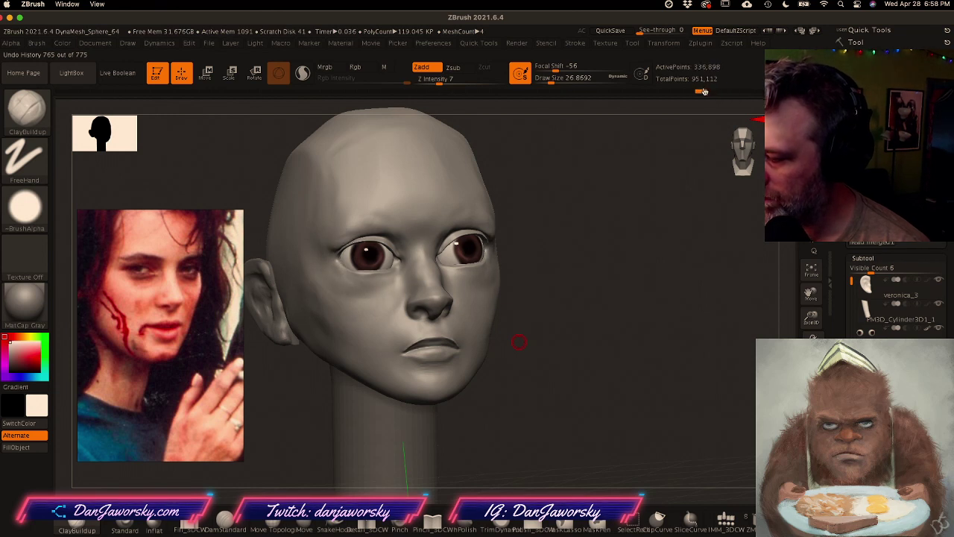
pyautogui.moveTo(697, 91); pyautogui.dragTo(658, 91)
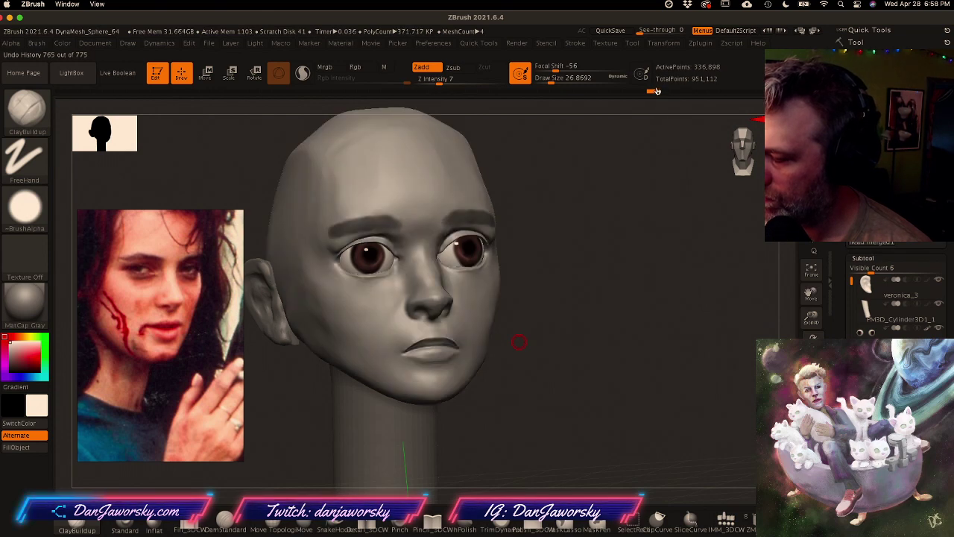
pyautogui.keyDown('ctrl'); pyautogui.moveTo(574, 377); pyautogui.dragTo(598, 366); pyautogui.keyUp('ctrl')
pyautogui.click(573, 407)
# Step: Zoom the PureRef board in on the short-haired woman's side portrait and turn the head to a similar profile
pyautogui.moveTo(587, 398)
pyautogui.keyDown('shift'); pyautogui.mouseDown()
pyautogui.moveTo(605, 375)
pyautogui.moveTo(559, 364)
pyautogui.moveTo(559, 381)
pyautogui.moveTo(553, 372)
pyautogui.mouseUp(); pyautogui.keyUp('shift')
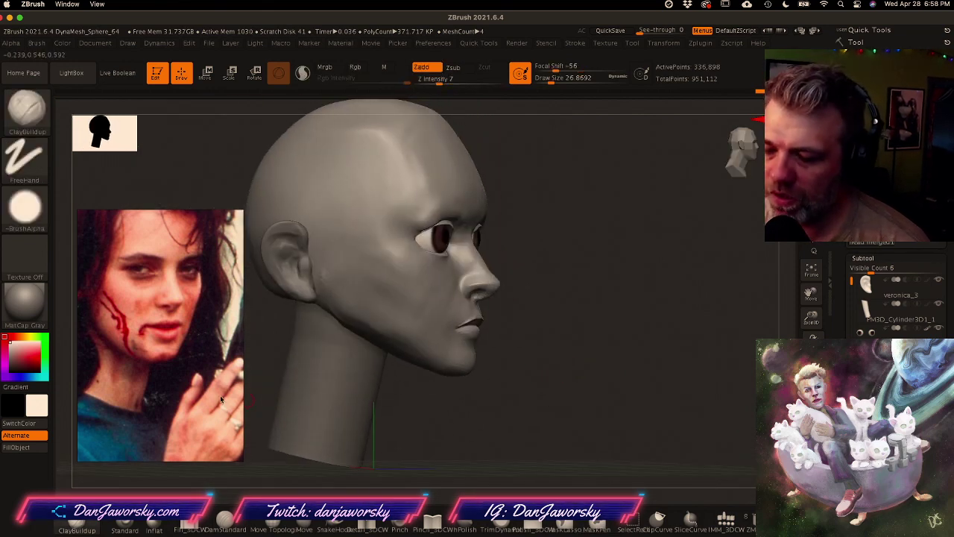
pyautogui.scroll(-8, 173, 364)
pyautogui.moveTo(151, 383); pyautogui.dragTo(212, 301, button='middle')
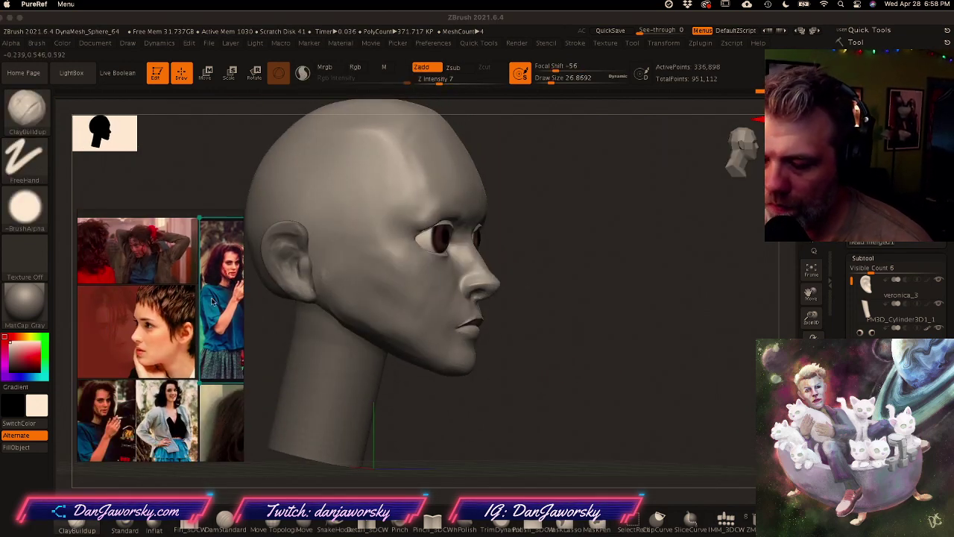
pyautogui.scroll(5, 158, 352)
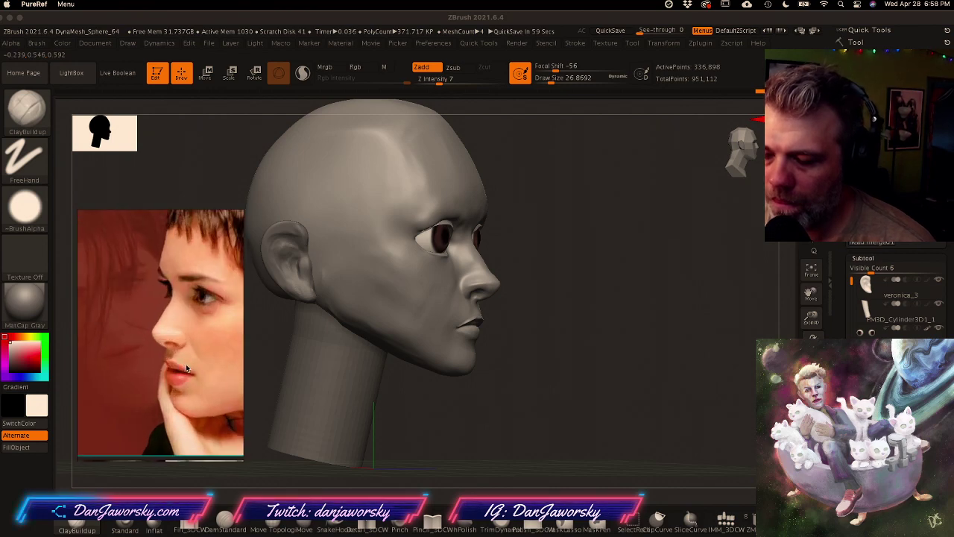
pyautogui.moveTo(616, 399)
pyautogui.mouseDown()
pyautogui.moveTo(599, 381)
pyautogui.moveTo(547, 372)
pyautogui.moveTo(490, 385)
pyautogui.moveTo(499, 387)
pyautogui.mouseUp()
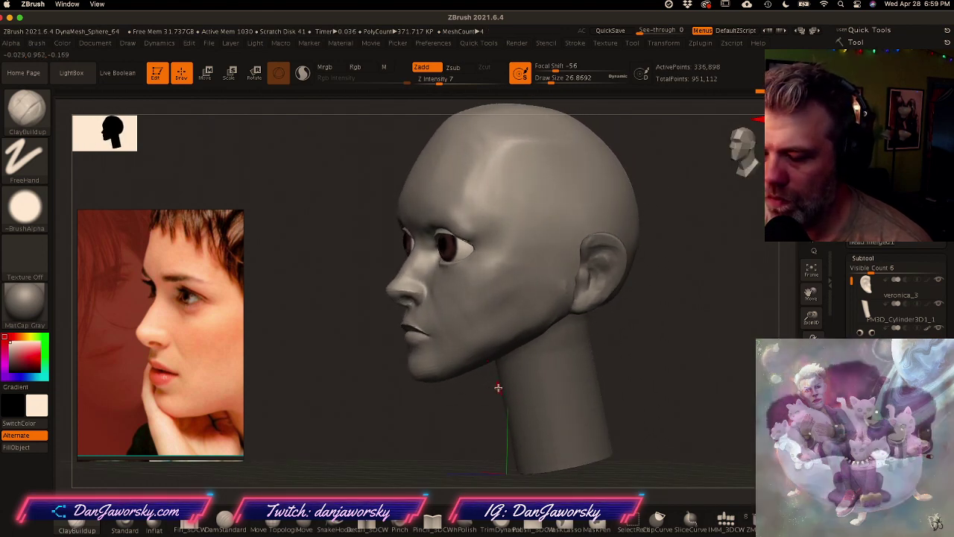
# Step: Zoom out the reference board, view the character sketch in Photoshop, and return to ZBrush
pyautogui.click(186, 351)
pyautogui.scroll(-1, 184, 351)
pyautogui.scroll(-3, 183, 352)
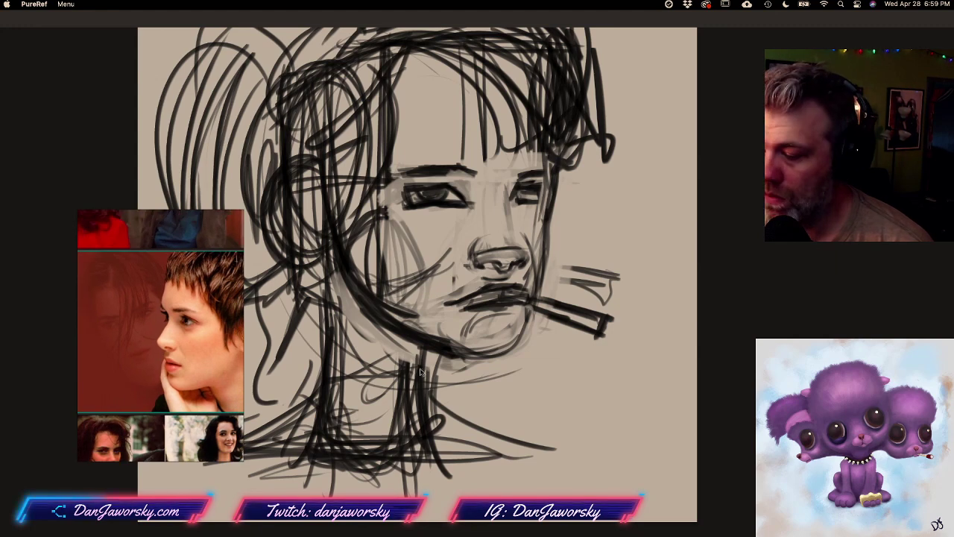
pyautogui.click(439, 376)
pyautogui.moveTo(424, 531)
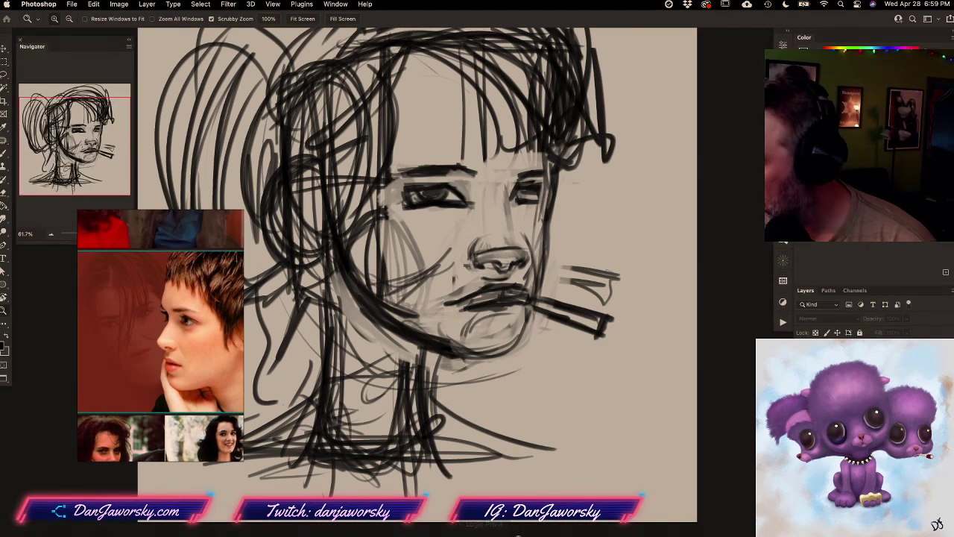
pyautogui.click(577, 530)
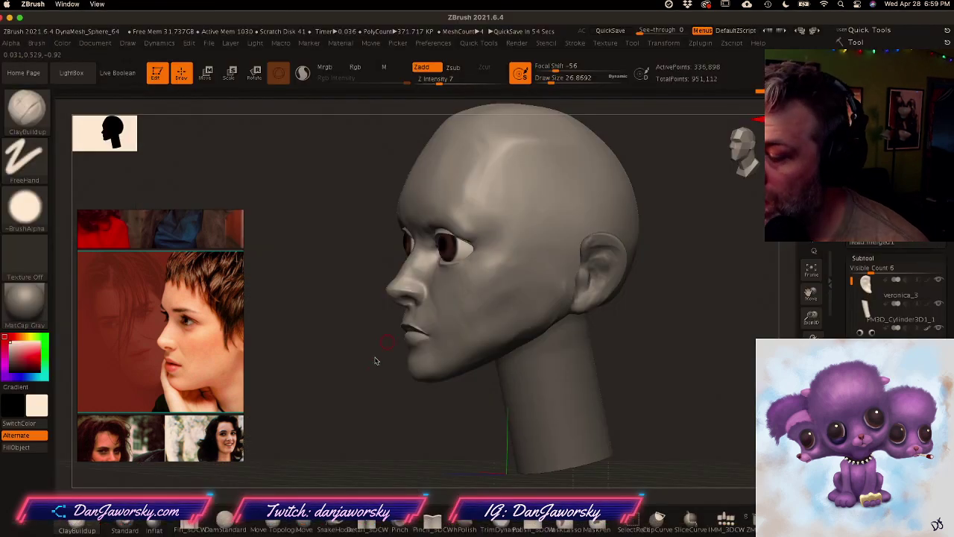
# Step: Turn the head to a three-quarter side view and examine the face of the long-haired woman holding a cigarette on the PureRef board
pyautogui.moveTo(375, 372); pyautogui.dragTo(414, 393)
pyautogui.keyDown('alt'); pyautogui.moveTo(460, 436); pyautogui.dragTo(445, 429); pyautogui.keyUp('alt')
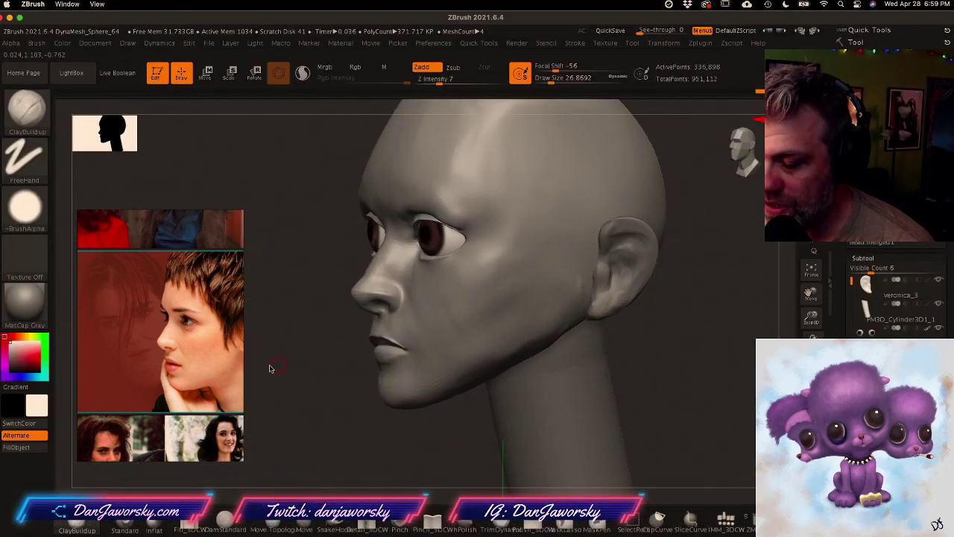
pyautogui.scroll(-4, 219, 375)
pyautogui.moveTo(203, 372); pyautogui.dragTo(202, 323, button='middle')
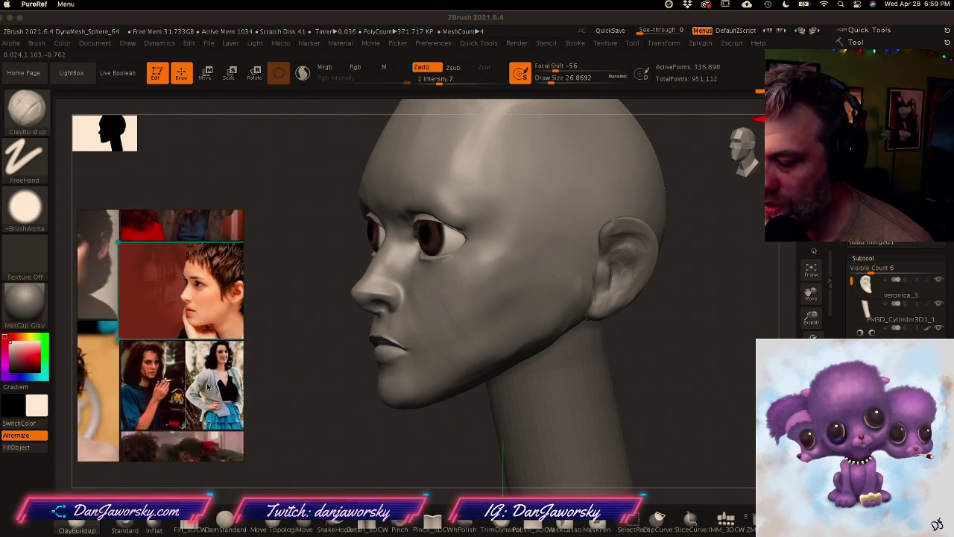
pyautogui.scroll(2, 211, 388)
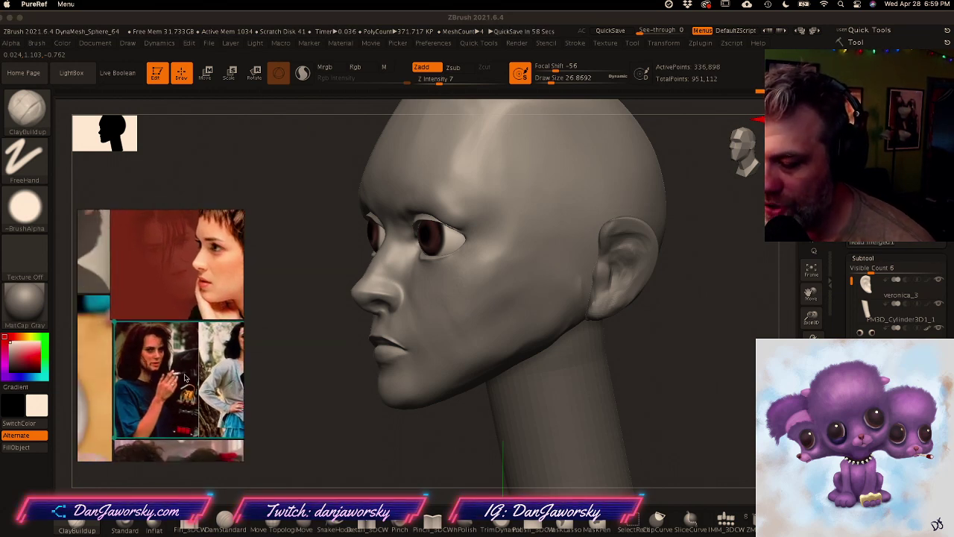
pyautogui.scroll(4, 181, 378)
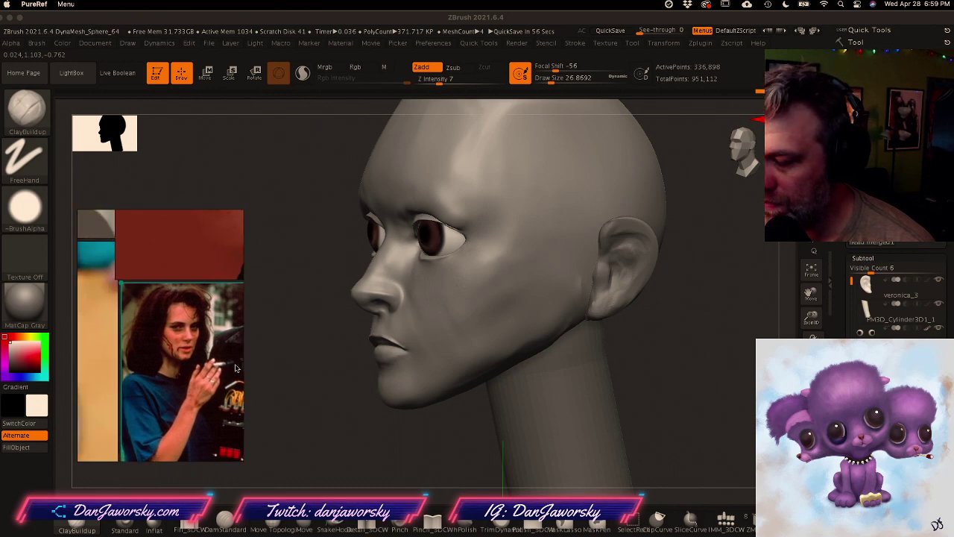
pyautogui.scroll(-4, 235, 369)
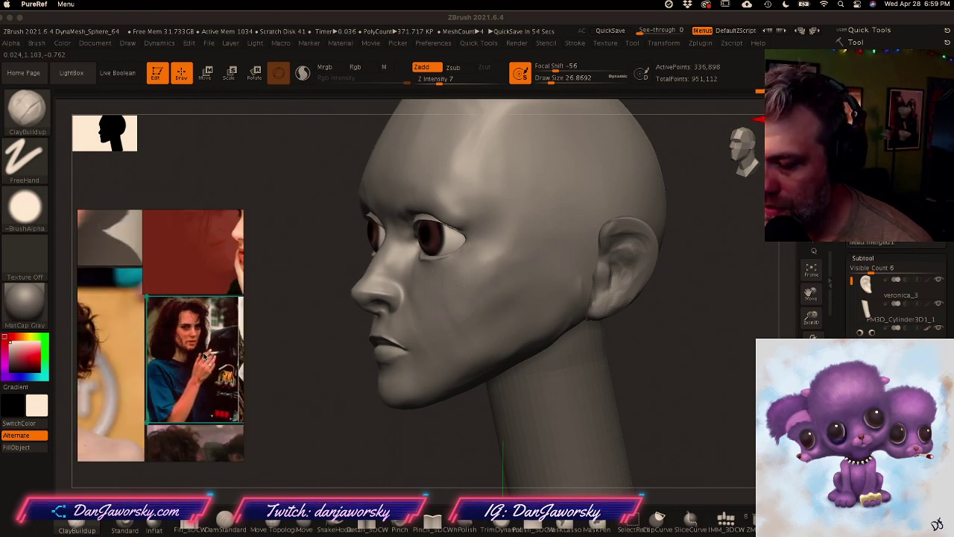
pyautogui.scroll(4, 205, 356)
pyautogui.moveTo(184, 355); pyautogui.dragTo(262, 355, button='middle')
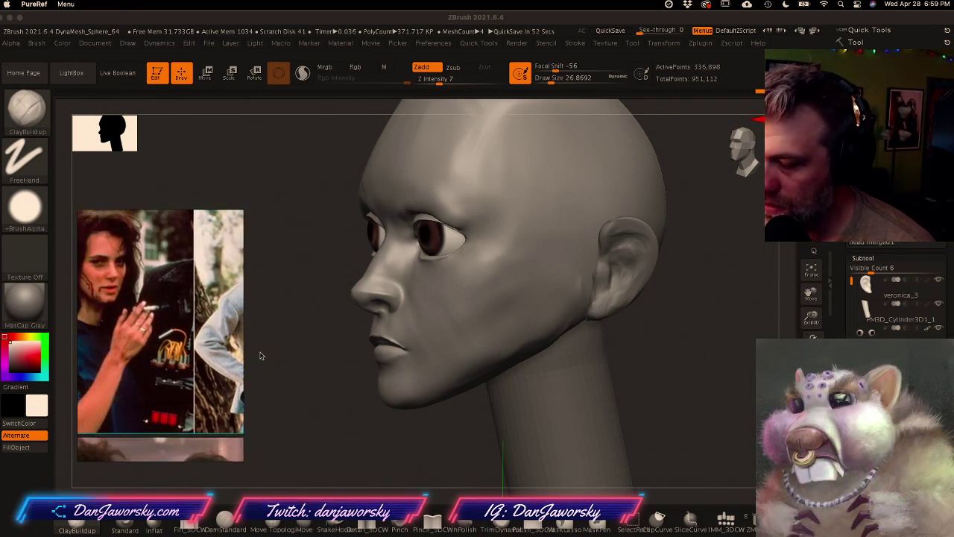
pyautogui.moveTo(163, 343); pyautogui.dragTo(215, 343, button='middle')
pyautogui.scroll(5, 216, 343)
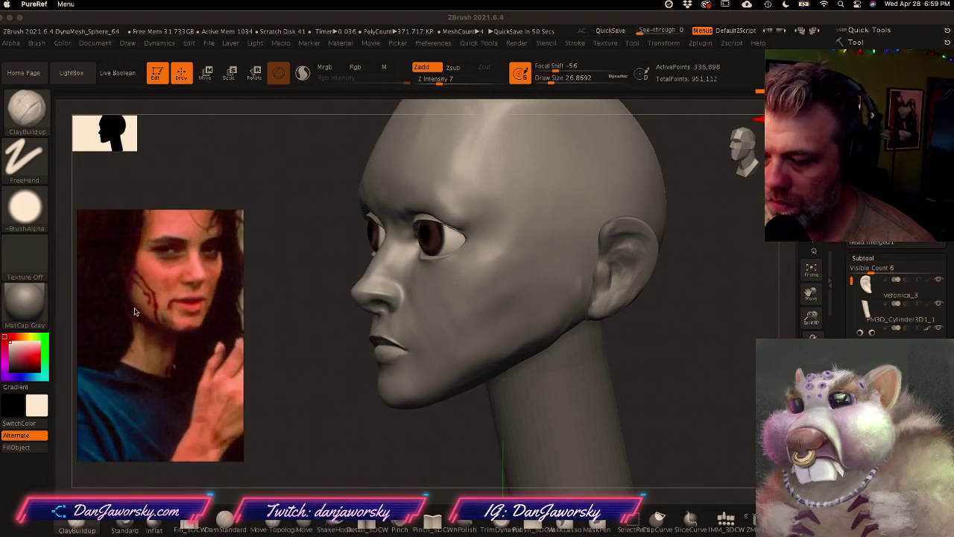
pyautogui.scroll(-5, 179, 336)
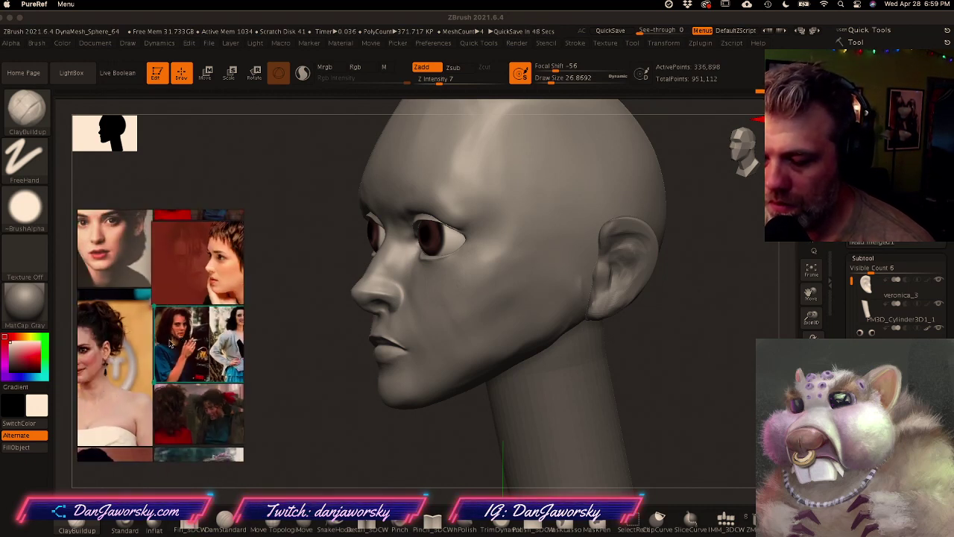
# Step: Frame the dark-haired woman's frontal portrait on the PureRef board and turn the ZBrush head to a matching front view
pyautogui.moveTo(169, 340); pyautogui.dragTo(154, 401, button='middle')
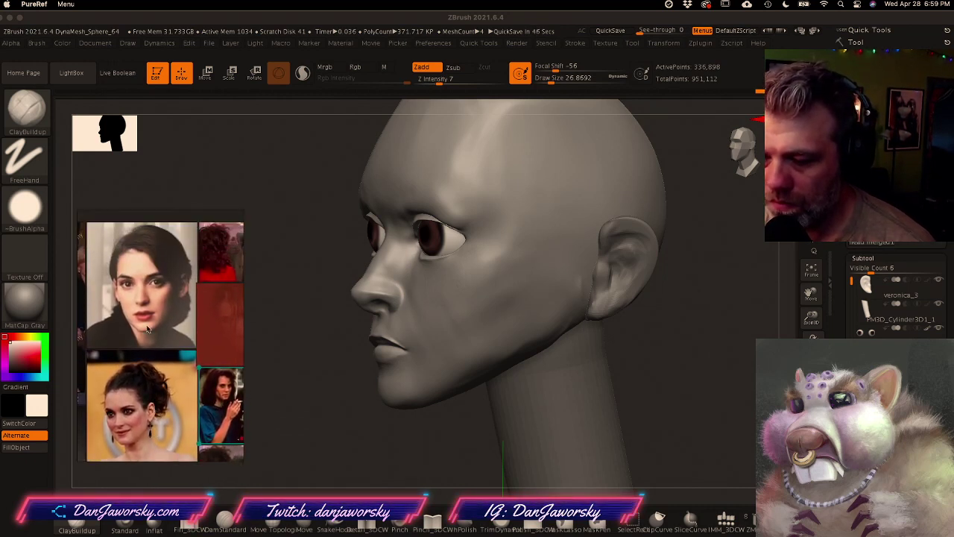
pyautogui.scroll(5, 149, 324)
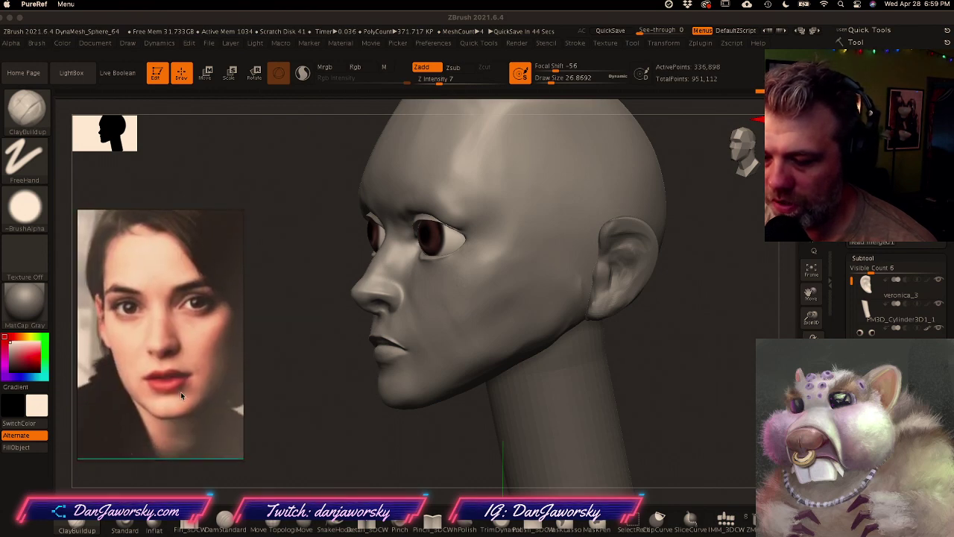
pyautogui.scroll(-1, 165, 396)
pyautogui.moveTo(165, 396); pyautogui.dragTo(165, 391, button='middle')
pyautogui.click(288, 385)
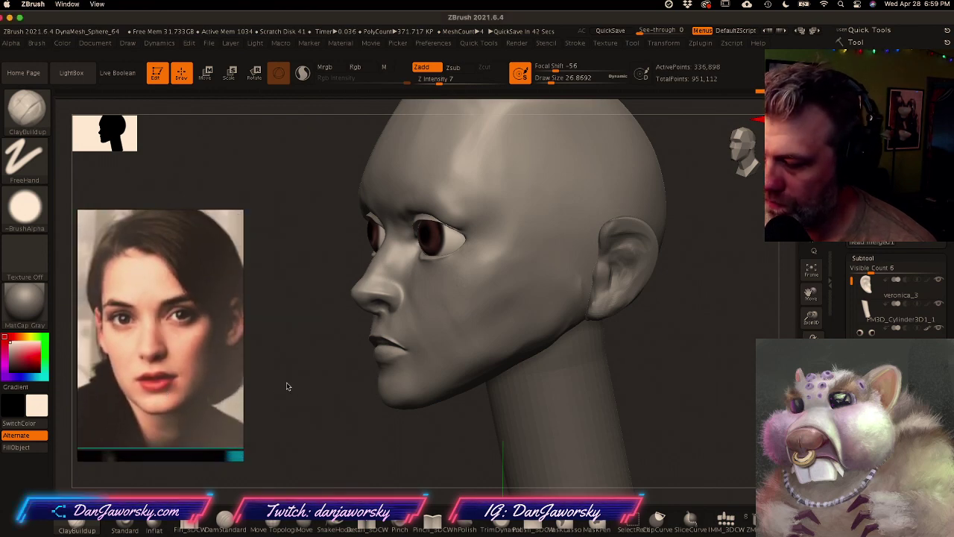
pyautogui.keyDown('shift'); pyautogui.moveTo(318, 349); pyautogui.dragTo(351, 365); pyautogui.keyUp('shift')
pyautogui.keyDown('alt'); pyautogui.moveTo(545, 375); pyautogui.dragTo(565, 377); pyautogui.keyUp('alt')
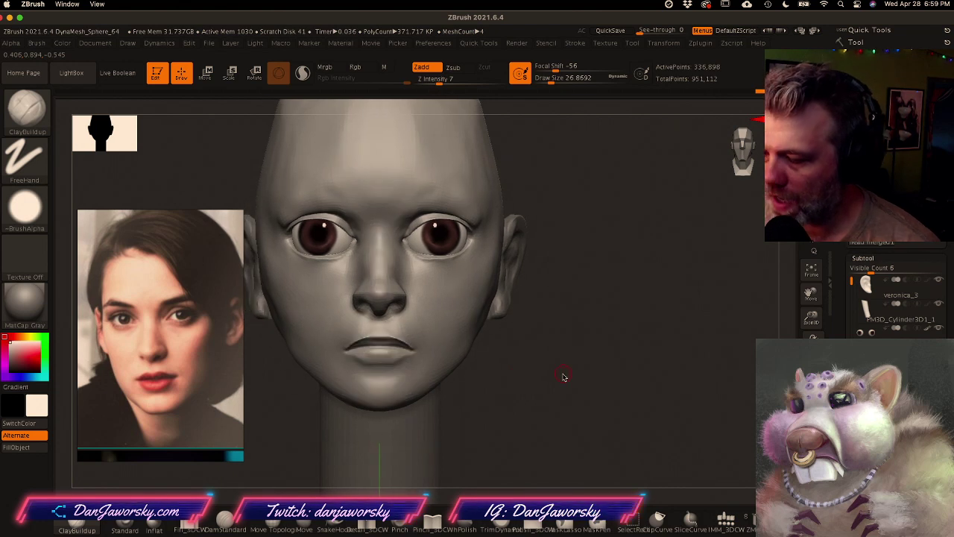
# Step: Set the ClayBuildup draw size to about 41 and smooth the area above the upper lip and beside the mouth
pyautogui.keyDown('ctrl'); pyautogui.moveTo(396, 320); pyautogui.dragTo(449, 335, button='right'); pyautogui.keyUp('ctrl')
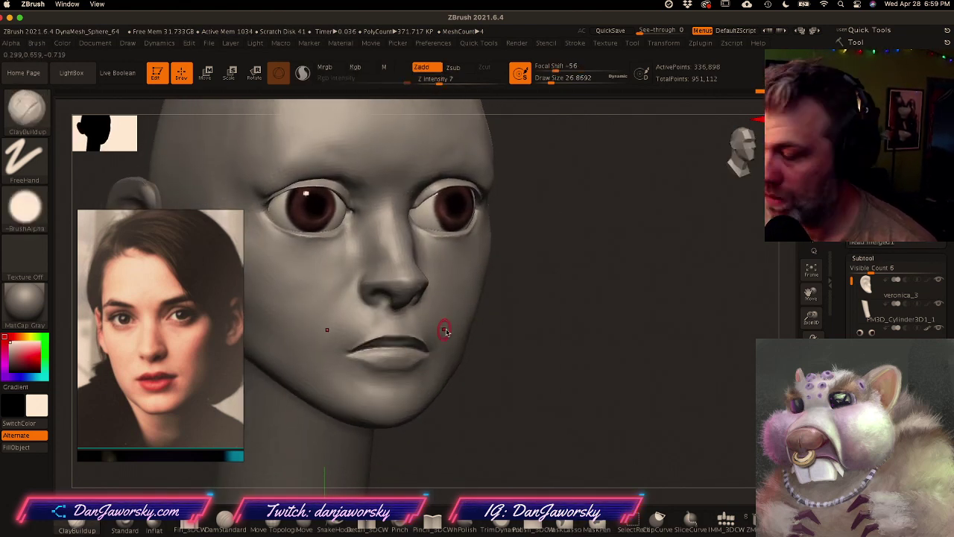
pyautogui.press('space')
pyautogui.click(451, 338)
pyautogui.moveTo(454, 340)
pyautogui.keyDown('ctrl'); pyautogui.mouseDown(button='right')
pyautogui.moveTo(465, 349)
pyautogui.moveTo(493, 331)
pyautogui.mouseUp(button='right'); pyautogui.keyUp('ctrl')
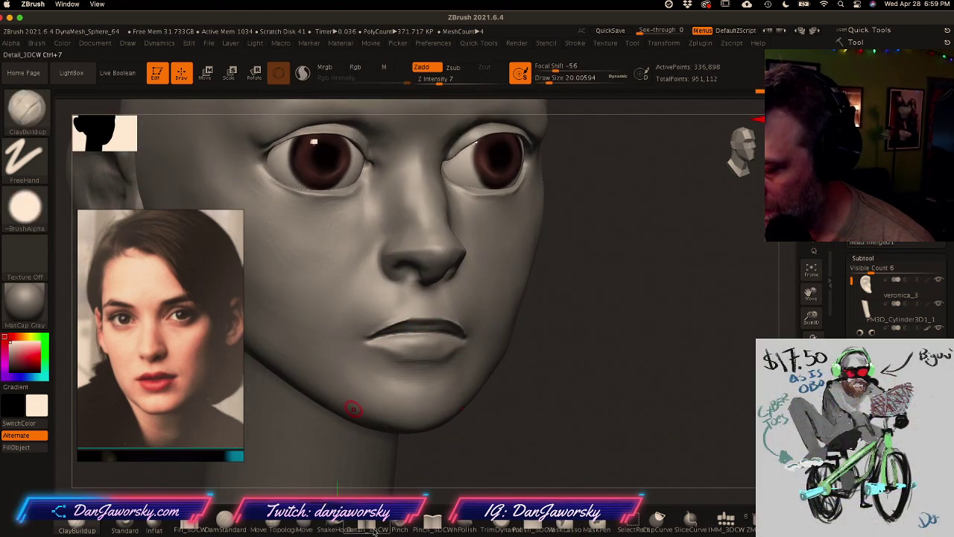
pyautogui.moveTo(440, 312)
pyautogui.mouseDown(button='right')
pyautogui.moveTo(458, 321)
pyautogui.moveTo(439, 319)
pyautogui.mouseUp(button='right')
pyautogui.keyDown('ctrl'); pyautogui.moveTo(439, 319); pyautogui.dragTo(417, 306, button='right'); pyautogui.keyUp('ctrl')
pyautogui.press('space')
pyautogui.moveTo(425, 310); pyautogui.dragTo(430, 310)
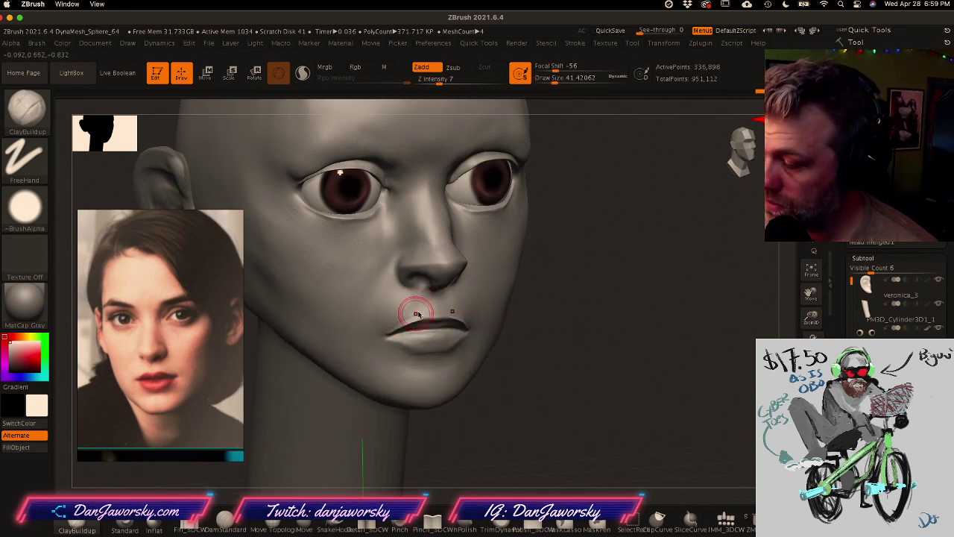
pyautogui.press('shift')
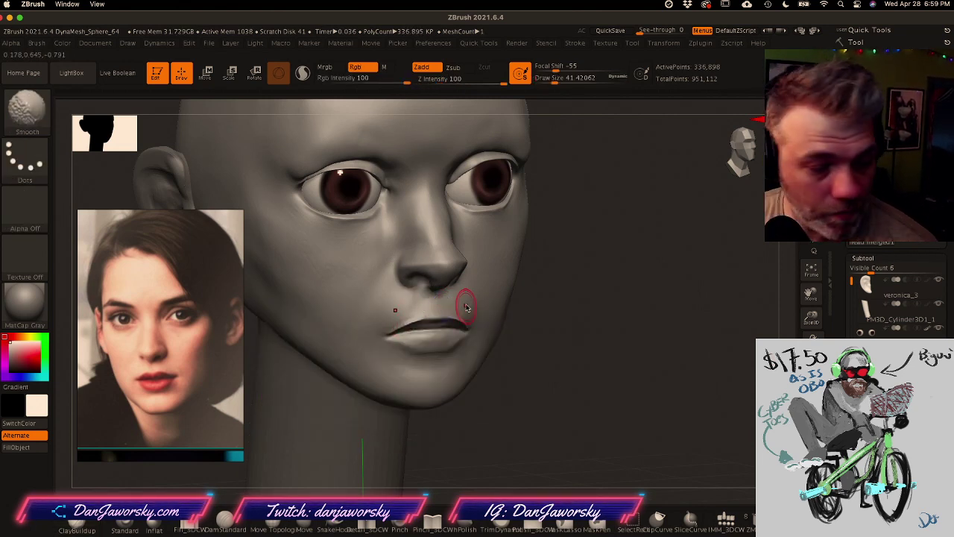
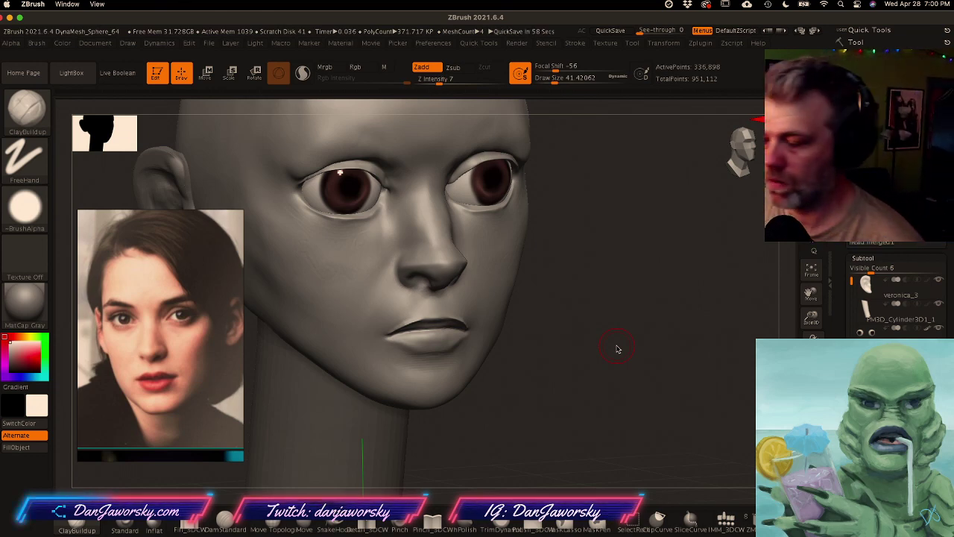
# Step: Refine the mouth corners and the underside of the lower lip with ClayBuildup at draw size about 17, smoothing the strokes
pyautogui.press('ctrl')
pyautogui.moveTo(507, 347)
pyautogui.mouseDown(button='right')
pyautogui.moveTo(458, 345)
pyautogui.moveTo(526, 341)
pyautogui.moveTo(524, 356)
pyautogui.moveTo(551, 359)
pyautogui.moveTo(532, 373)
pyautogui.mouseUp(button='right')
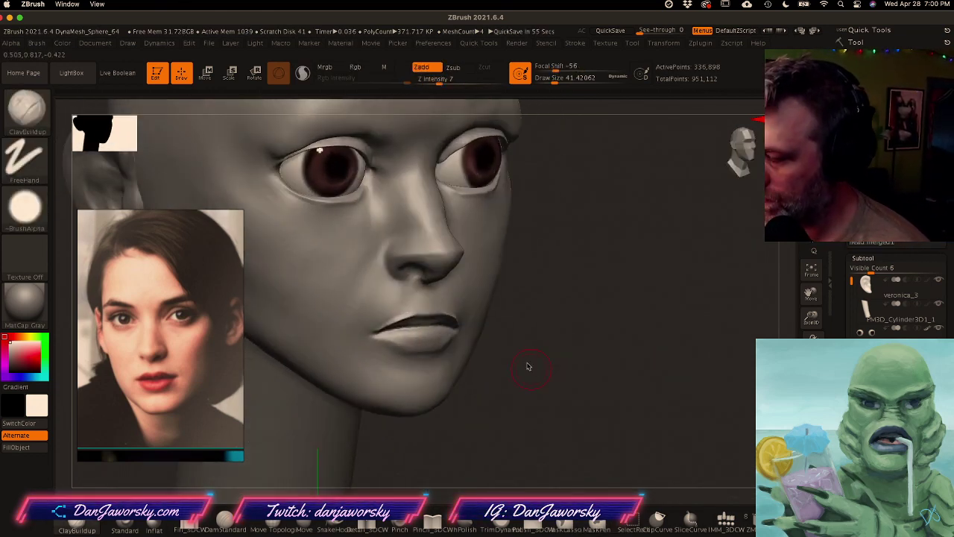
pyautogui.press('shift')
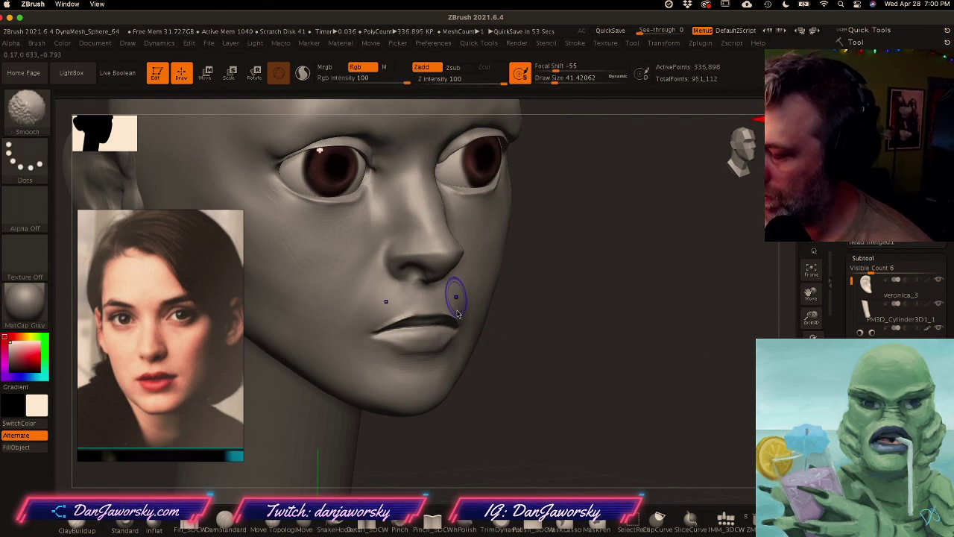
pyautogui.press('space')
pyautogui.moveTo(475, 334); pyautogui.dragTo(466, 335)
pyautogui.moveTo(510, 357)
pyautogui.mouseDown(button='right')
pyautogui.moveTo(456, 353)
pyautogui.moveTo(473, 341)
pyautogui.moveTo(456, 344)
pyautogui.moveTo(457, 354)
pyautogui.mouseUp(button='right')
pyautogui.moveTo(457, 354); pyautogui.dragTo(453, 325)
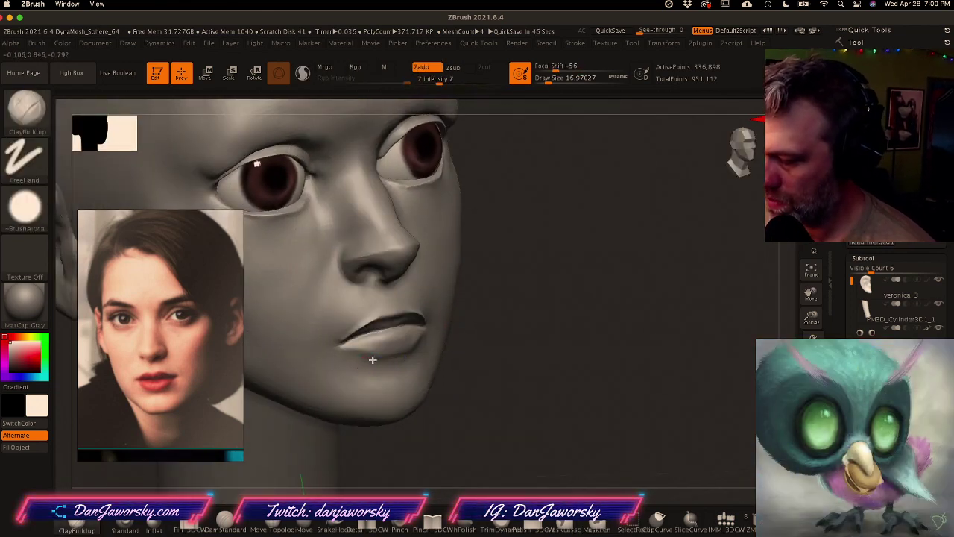
pyautogui.keyDown('shift'); pyautogui.moveTo(425, 358); pyautogui.dragTo(398, 367); pyautogui.keyUp('shift')
# Step: Shape the philtrum and the centre of the upper lip with small ClayBuildup strokes and smooth them
pyautogui.moveTo(373, 369)
pyautogui.keyDown('alt'); pyautogui.mouseDown(button='right')
pyautogui.moveTo(460, 392)
pyautogui.moveTo(437, 384)
pyautogui.moveTo(527, 367)
pyautogui.mouseUp(button='right'); pyautogui.keyUp('alt')
pyautogui.moveTo(528, 366); pyautogui.dragTo(475, 369, button='right')
pyautogui.moveTo(602, 348)
pyautogui.keyDown('alt'); pyautogui.mouseDown(button='right')
pyautogui.moveTo(437, 378)
pyautogui.moveTo(513, 380)
pyautogui.moveTo(497, 373)
pyautogui.moveTo(505, 362)
pyautogui.mouseUp(button='right'); pyautogui.keyUp('alt')
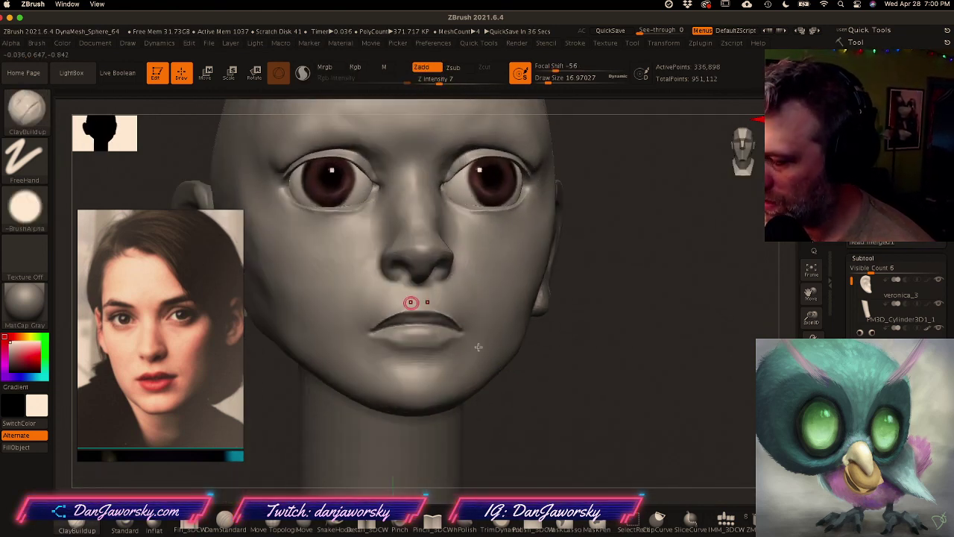
pyautogui.press('ctrl')
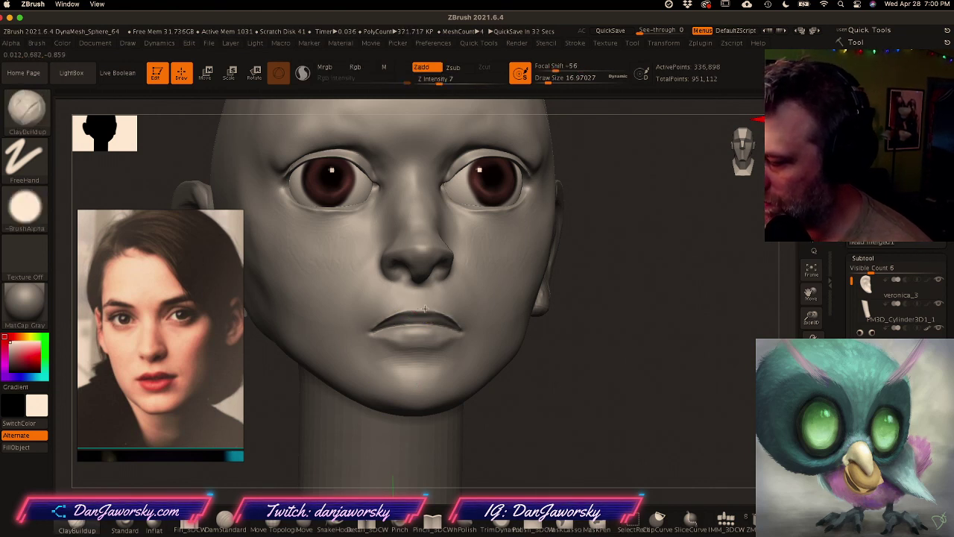
pyautogui.press('shift')
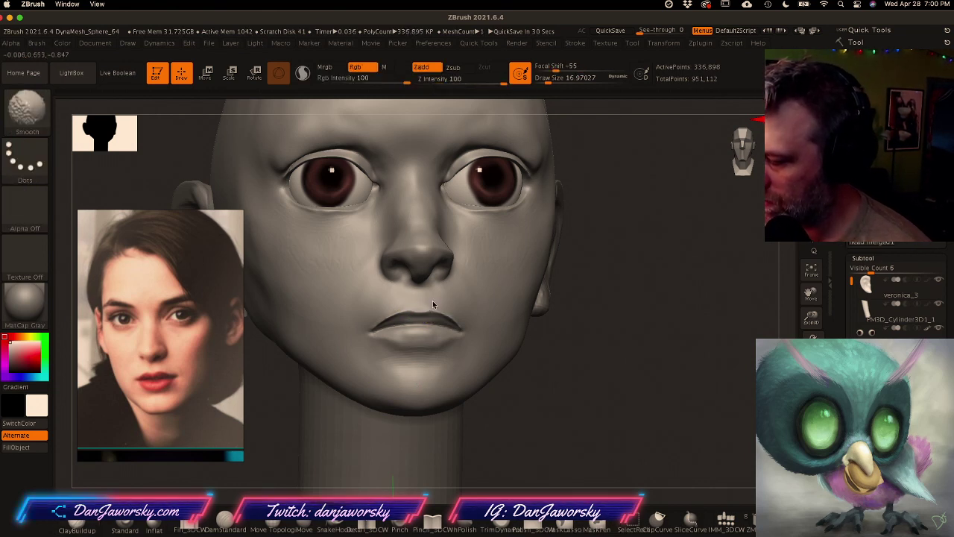
pyautogui.moveTo(425, 303); pyautogui.dragTo(409, 318, button='right')
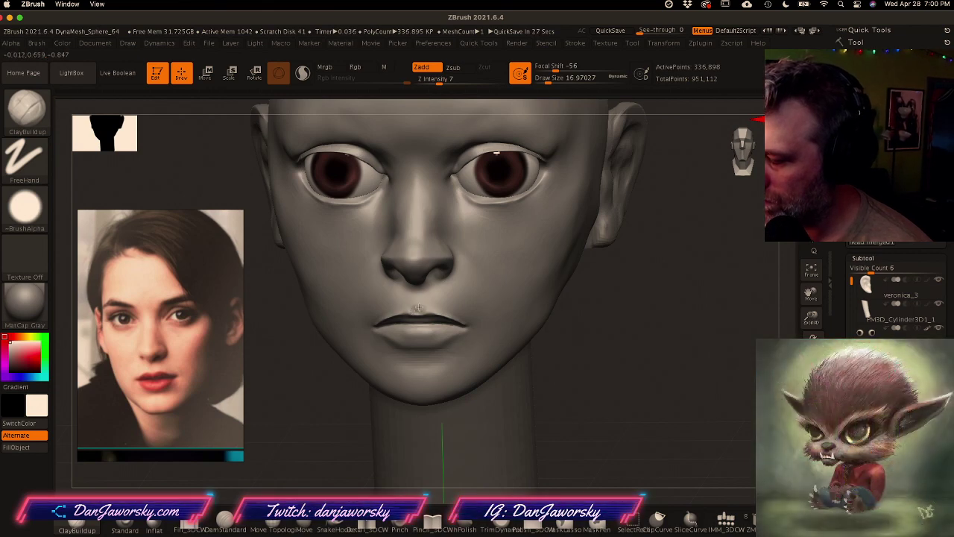
pyautogui.moveTo(422, 319)
pyautogui.mouseDown(button='right')
pyautogui.moveTo(426, 299)
pyautogui.moveTo(446, 296)
pyautogui.moveTo(542, 387)
pyautogui.moveTo(492, 367)
pyautogui.moveTo(511, 368)
pyautogui.moveTo(501, 372)
pyautogui.mouseUp(button='right')
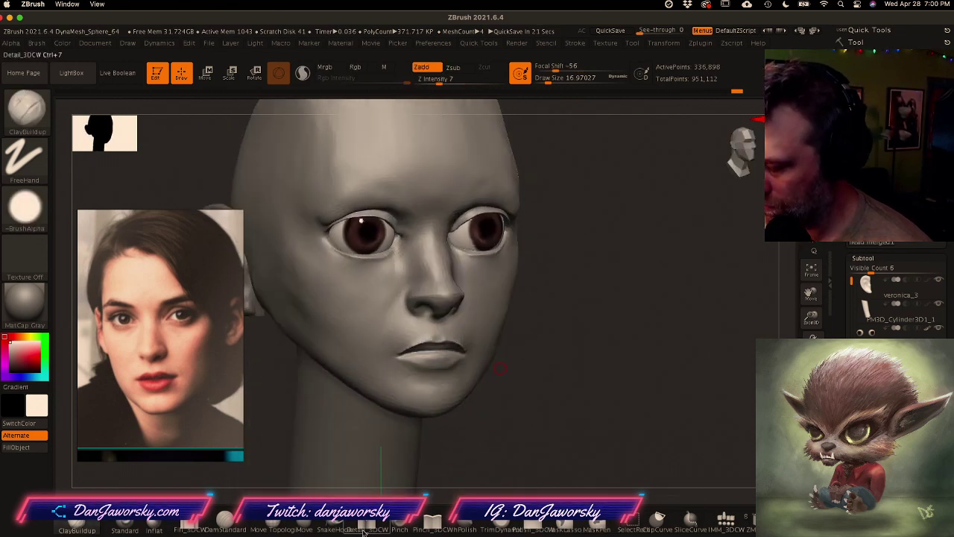
# Step: Reshape the mouth corners with the SnakeHook brush at draw size about 77
pyautogui.click(322, 530)
pyautogui.moveTo(477, 334); pyautogui.dragTo(464, 333, button='right')
pyautogui.press('space')
pyautogui.moveTo(479, 353); pyautogui.dragTo(486, 354)
pyautogui.moveTo(468, 353)
pyautogui.mouseDown(button='right')
pyautogui.moveTo(492, 344)
pyautogui.moveTo(472, 364)
pyautogui.moveTo(538, 318)
pyautogui.mouseUp(button='right')
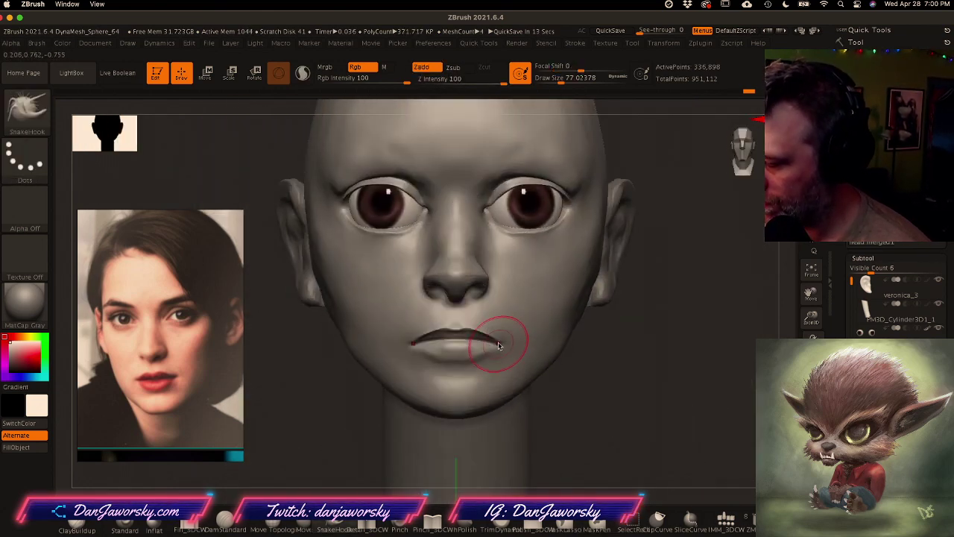
pyautogui.moveTo(501, 332); pyautogui.dragTo(501, 345)
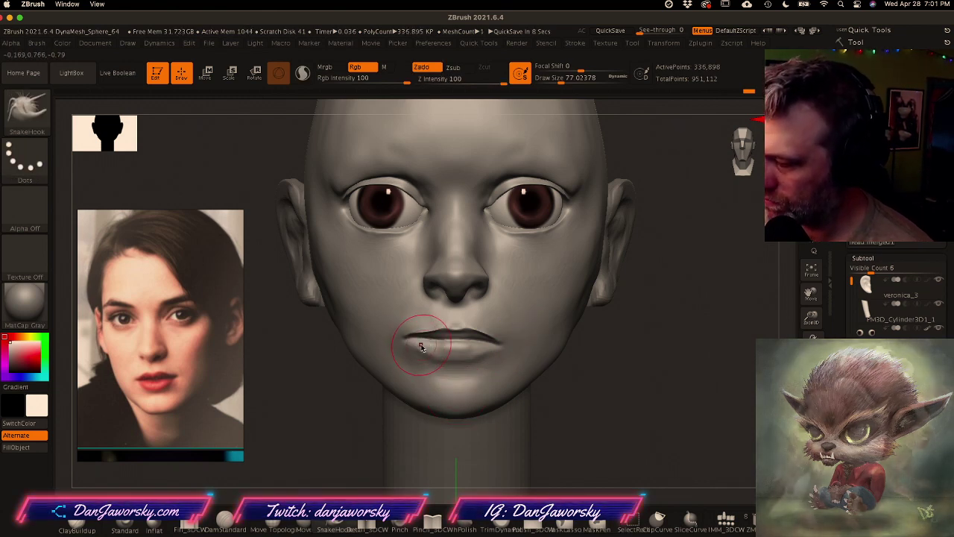
# Step: Adjust the lower eyelids and under-eye area with SnakeHook from low and three-quarter angles
pyautogui.moveTo(519, 233); pyautogui.dragTo(521, 204, button='right')
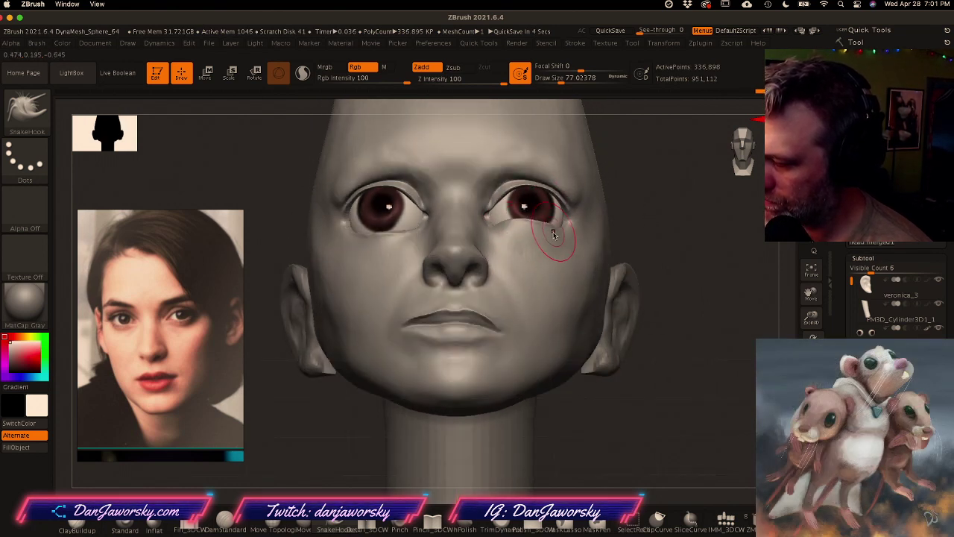
pyautogui.moveTo(497, 224); pyautogui.dragTo(598, 363, button='right')
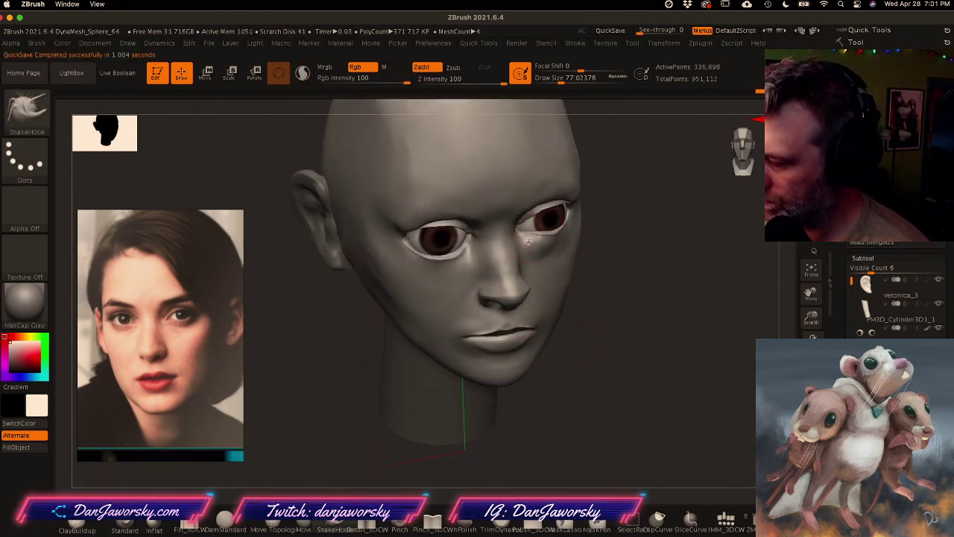
pyautogui.moveTo(529, 239); pyautogui.dragTo(570, 236, button='right')
pyautogui.moveTo(578, 224); pyautogui.dragTo(457, 258)
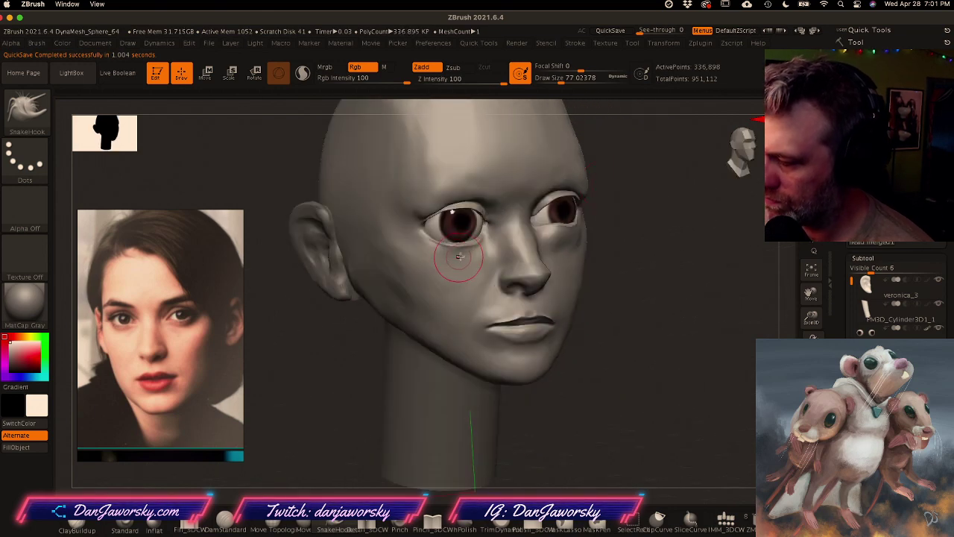
# Step: Mask an eyebrow shape above the character's left eye with MaskPen at draw size about 31, accepting the removal of newer undo history
pyautogui.moveTo(462, 251)
pyautogui.mouseDown(button='right')
pyautogui.moveTo(446, 242)
pyautogui.moveTo(474, 255)
pyautogui.moveTo(475, 303)
pyautogui.moveTo(581, 339)
pyautogui.mouseUp(button='right')
pyautogui.press('ctrl')
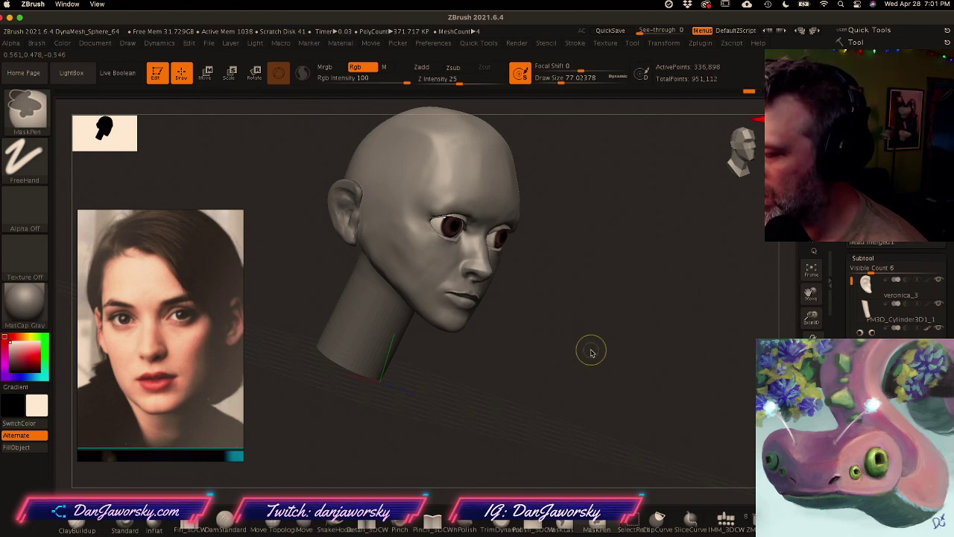
pyautogui.moveTo(590, 347)
pyautogui.keyDown('shift'); pyautogui.mouseDown(button='right')
pyautogui.moveTo(560, 362)
pyautogui.moveTo(577, 360)
pyautogui.moveTo(574, 350)
pyautogui.moveTo(547, 353)
pyautogui.moveTo(562, 340)
pyautogui.moveTo(548, 338)
pyautogui.moveTo(562, 339)
pyautogui.moveTo(532, 352)
pyautogui.mouseUp(button='right'); pyautogui.keyUp('shift')
pyautogui.rightClick(548, 338)
pyautogui.moveTo(533, 353); pyautogui.dragTo(543, 336, button='right')
pyautogui.rightClick(544, 329)
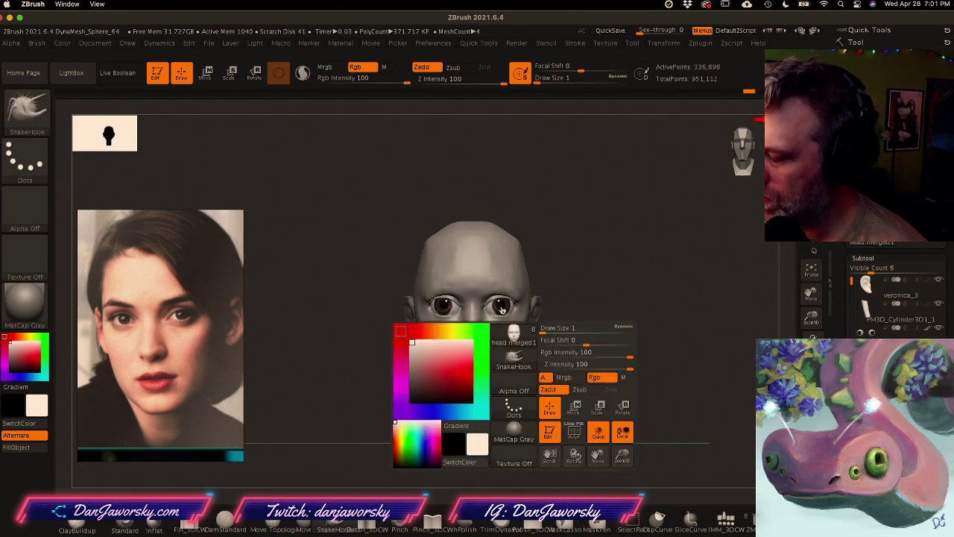
pyautogui.rightClick(524, 296)
pyautogui.click(528, 297)
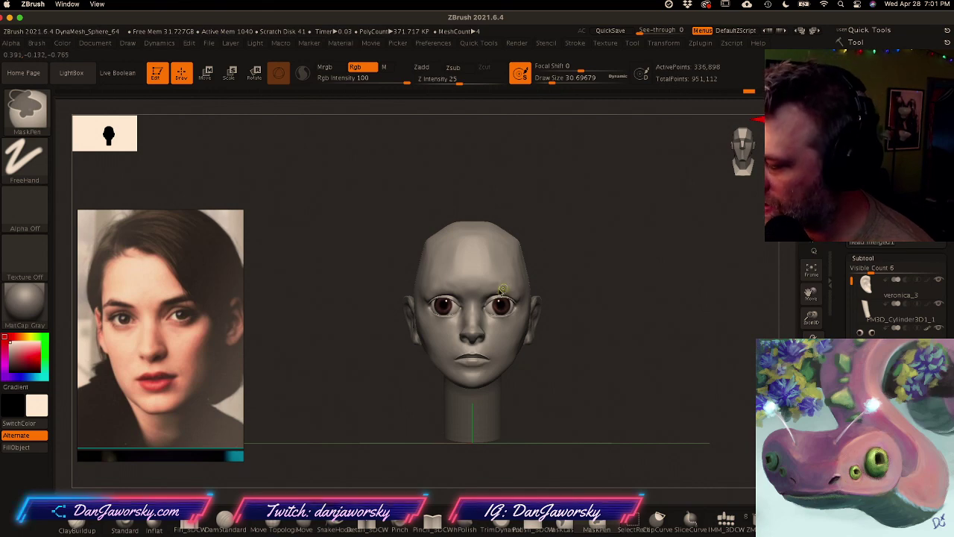
pyautogui.keyDown('ctrl'); pyautogui.moveTo(492, 289); pyautogui.dragTo(530, 279); pyautogui.keyUp('ctrl')
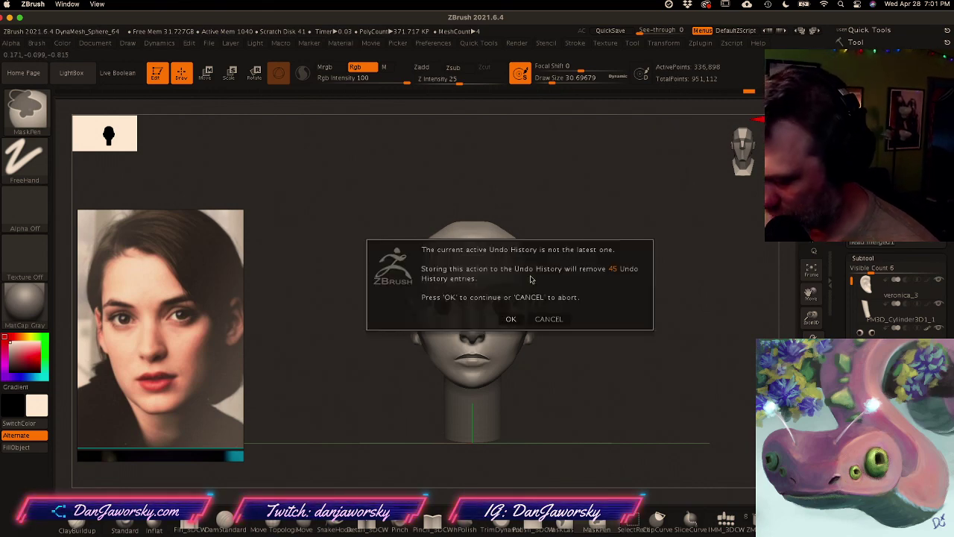
pyautogui.click(511, 319)
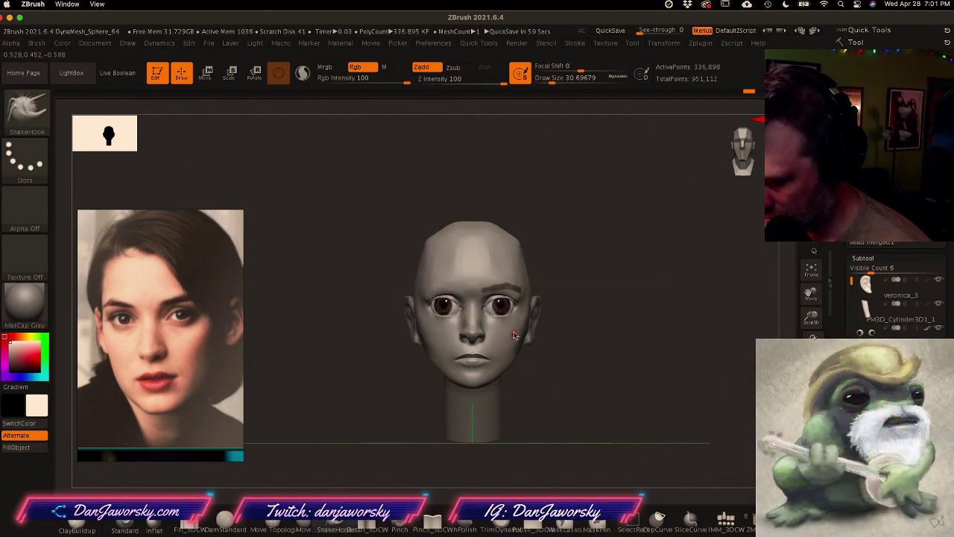
# Step: Mask both eyebrow shapes symmetrically with MaskPen at draw size about 31, and clear the mask from the head
pyautogui.press('ctrl')
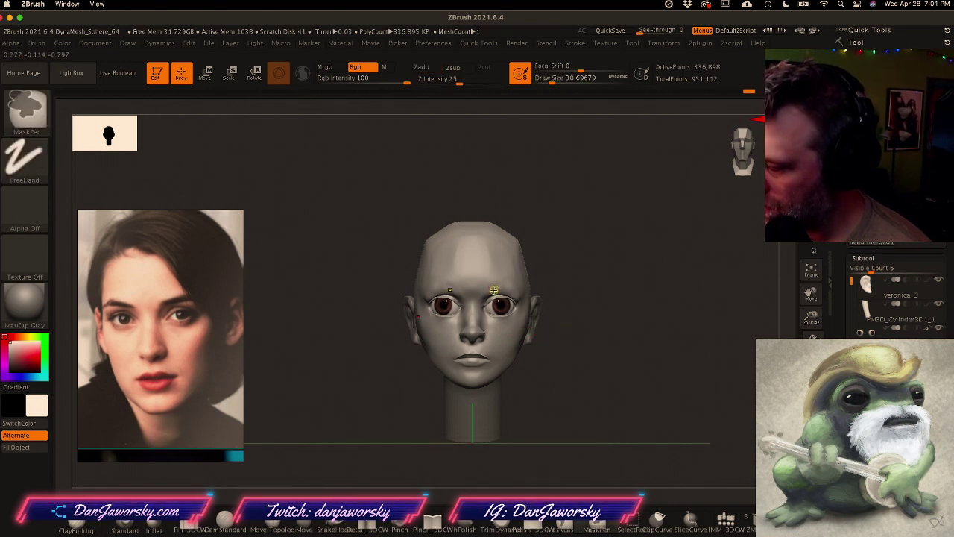
pyautogui.moveTo(513, 285); pyautogui.dragTo(498, 291, button='right')
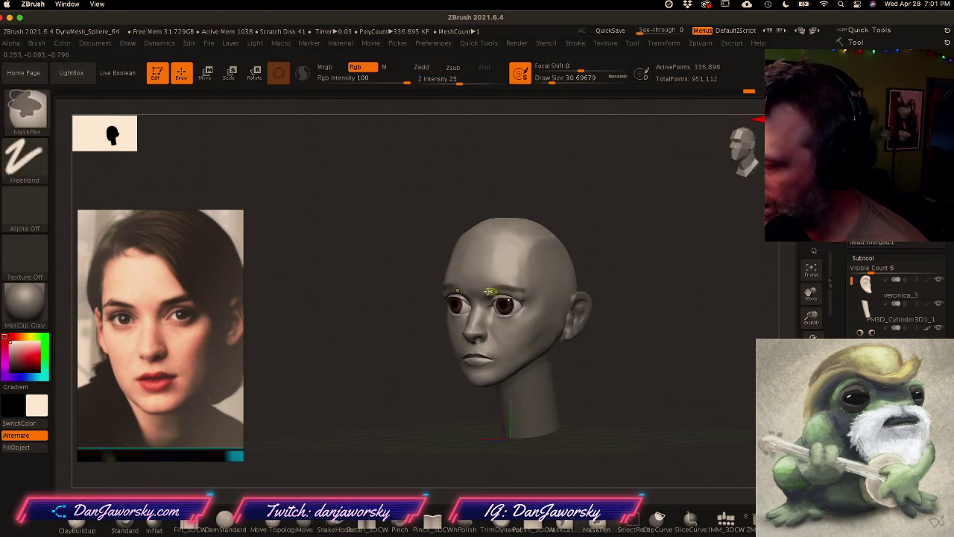
pyautogui.moveTo(527, 289)
pyautogui.mouseDown(button='right')
pyautogui.moveTo(545, 284)
pyautogui.moveTo(552, 300)
pyautogui.moveTo(549, 349)
pyautogui.mouseUp(button='right')
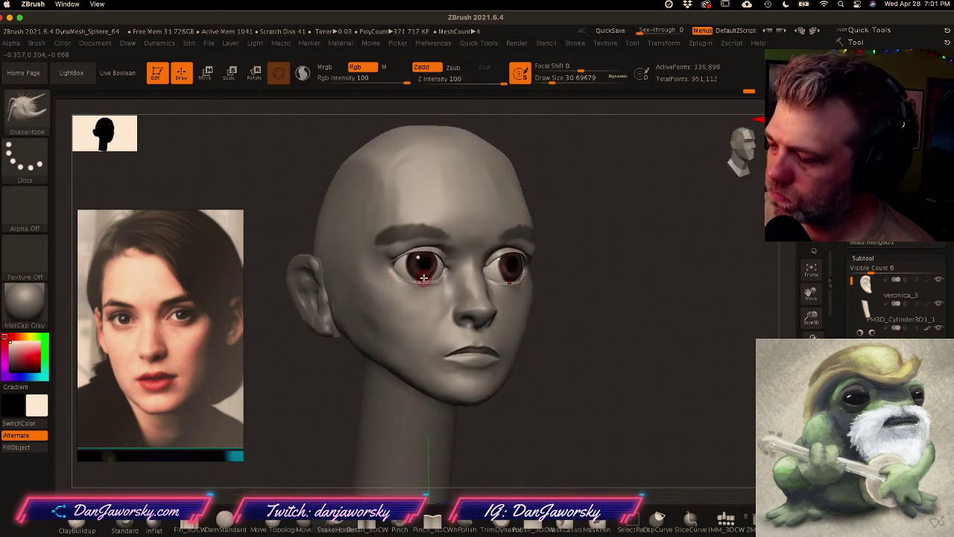
pyautogui.keyDown('ctrl'); pyautogui.click(452, 358); pyautogui.keyUp('ctrl')
pyautogui.moveTo(452, 359); pyautogui.dragTo(428, 368, button='right')
pyautogui.keyDown('ctrl'); pyautogui.moveTo(579, 353); pyautogui.dragTo(593, 371); pyautogui.keyUp('ctrl')
pyautogui.keyDown('ctrl'); pyautogui.moveTo(594, 371); pyautogui.dragTo(569, 351, button='right'); pyautogui.keyUp('ctrl')
pyautogui.rightClick(571, 351)
# Step: Append a PolySphere to the head model as a new subtool for the hair
pyautogui.press('space')
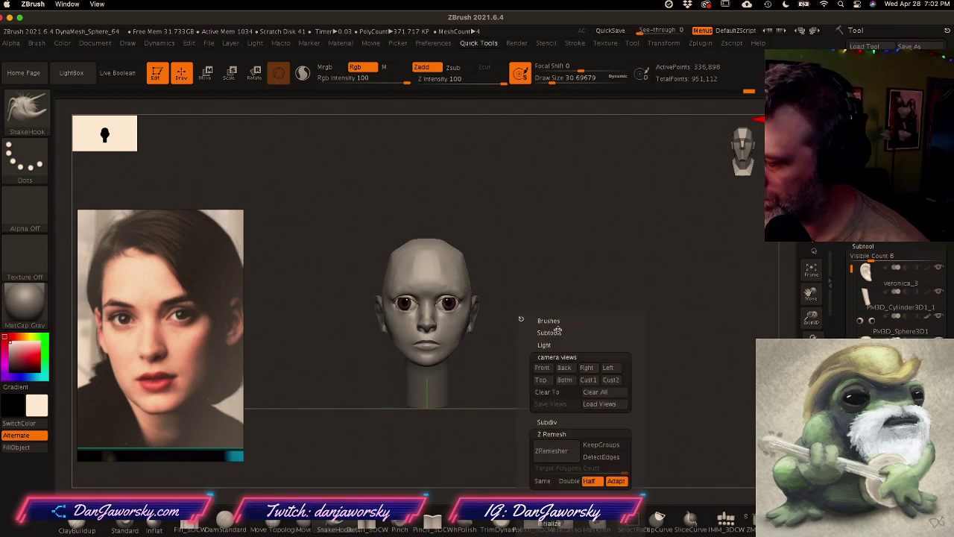
pyautogui.keyDown('shift'); pyautogui.click(556, 322); pyautogui.keyUp('shift')
pyautogui.keyDown('shift'); pyautogui.click(553, 321); pyautogui.keyUp('shift')
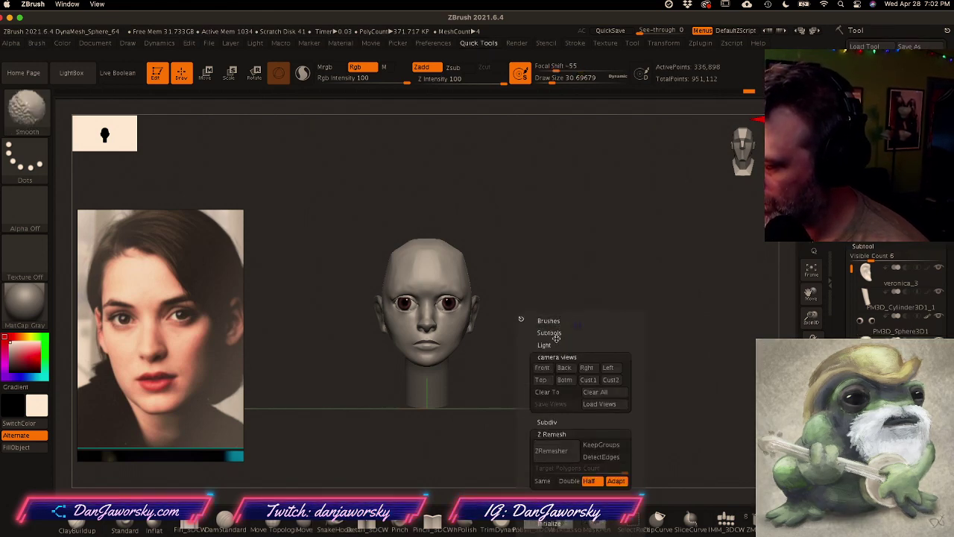
pyautogui.click(554, 334)
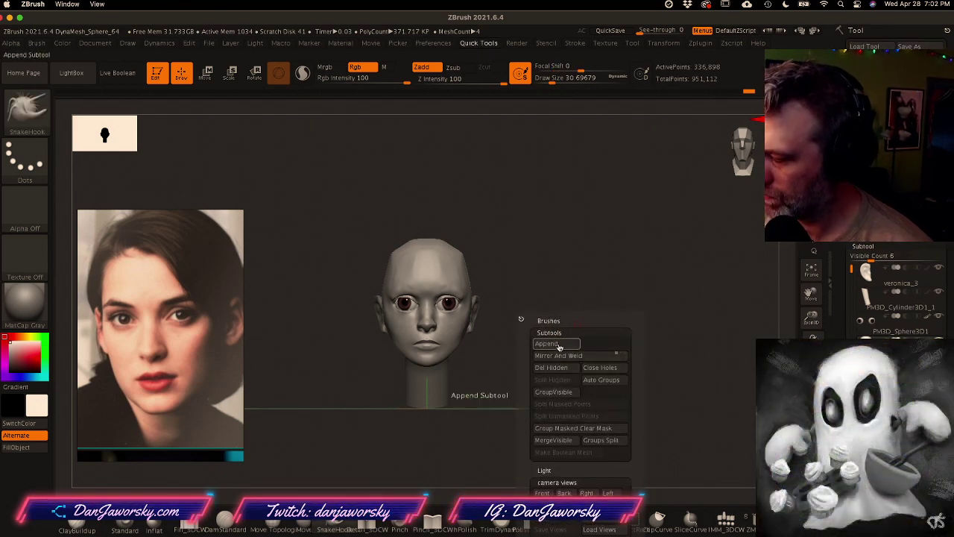
pyautogui.click(521, 319)
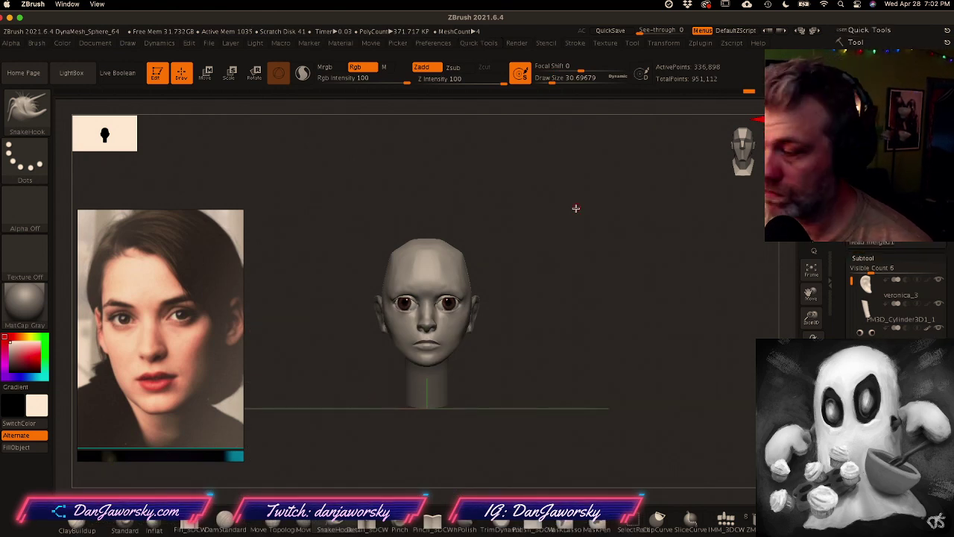
pyautogui.press('q')
pyautogui.click(564, 222)
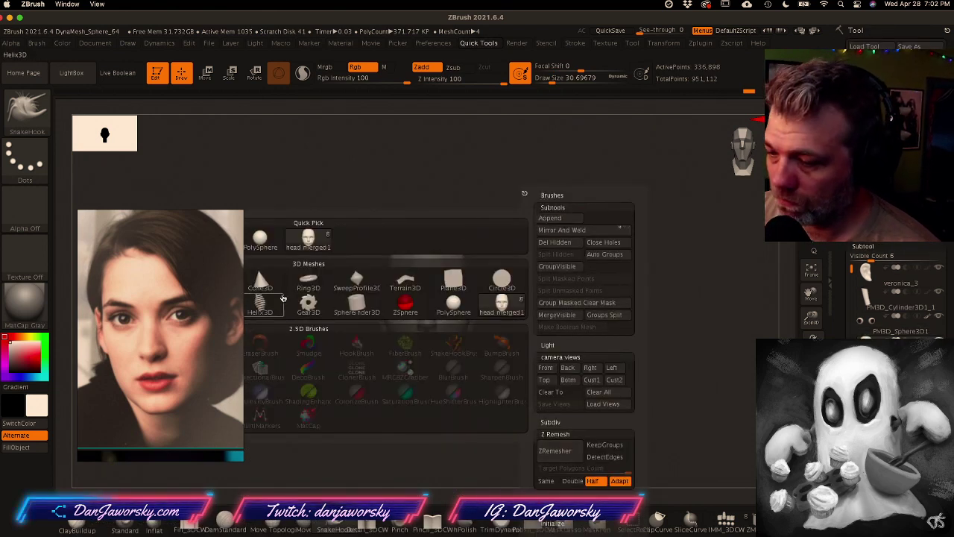
pyautogui.click(260, 242)
# Step: Select the new sphere subtool and move it straight up so that it sits on the top of the head
pyautogui.keyDown('alt'); pyautogui.click(462, 308); pyautogui.keyUp('alt')
pyautogui.press('w')
pyautogui.moveTo(468, 314); pyautogui.dragTo(523, 268, button='right')
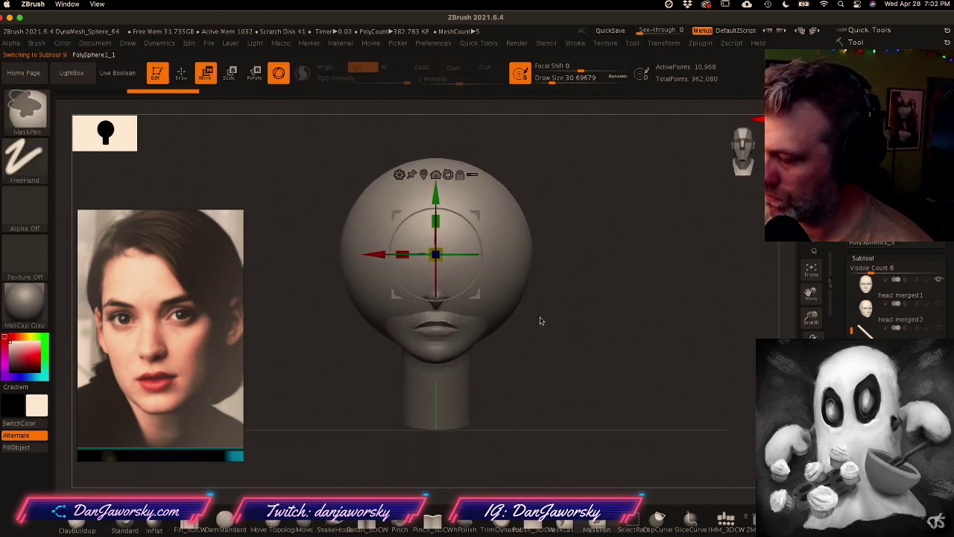
pyautogui.keyDown('ctrl'); pyautogui.moveTo(544, 320); pyautogui.dragTo(513, 329, button='right'); pyautogui.keyUp('ctrl')
pyautogui.keyDown('alt'); pyautogui.moveTo(513, 328); pyautogui.dragTo(503, 355, button='right'); pyautogui.keyUp('alt')
pyautogui.moveTo(426, 221); pyautogui.dragTo(427, 147)
pyautogui.keyDown('ctrl'); pyautogui.moveTo(485, 290); pyautogui.dragTo(533, 315, button='right'); pyautogui.keyUp('ctrl')
pyautogui.moveTo(538, 351); pyautogui.dragTo(509, 366, button='right')
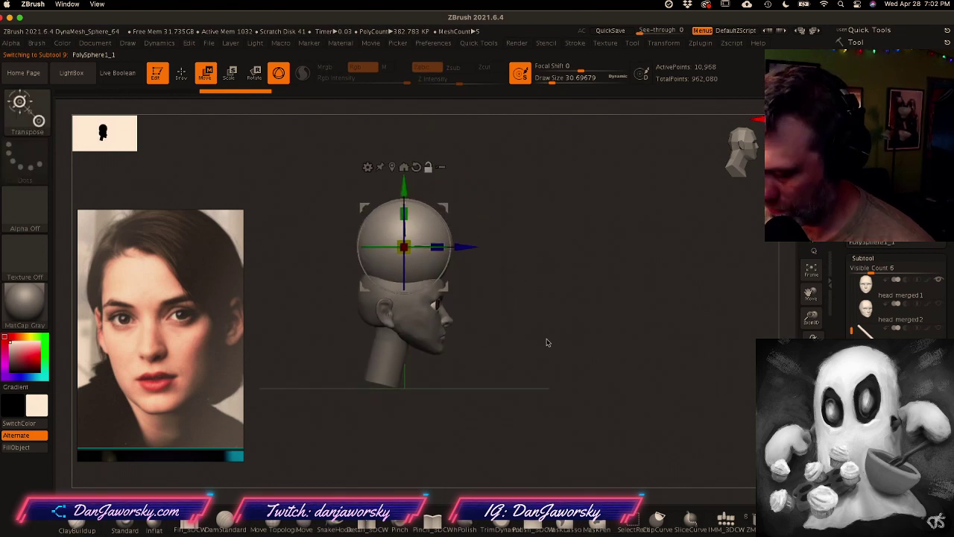
# Step: Reduce the sphere's mesh density by running ZRemesher twice with Adapt on, using Half for the second pass
pyautogui.press('q')
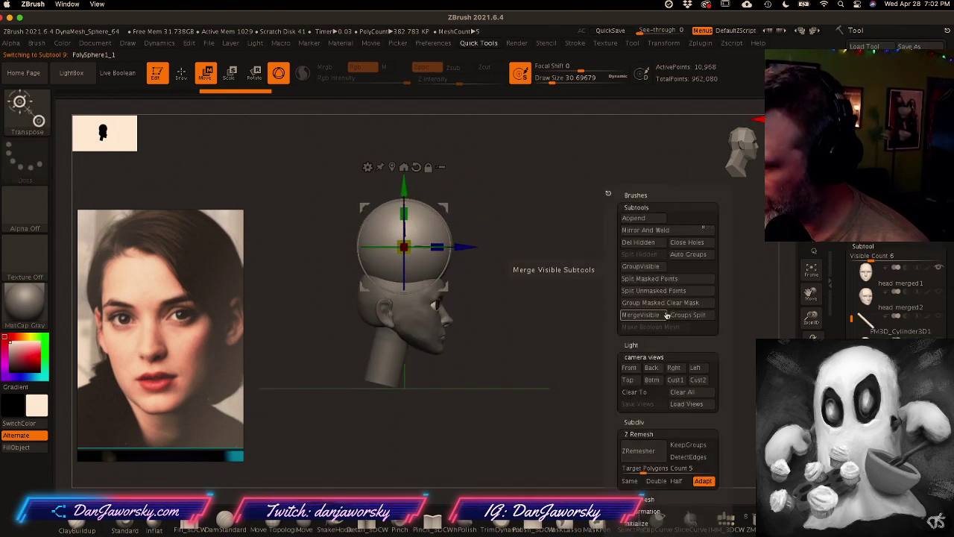
pyautogui.click(649, 453)
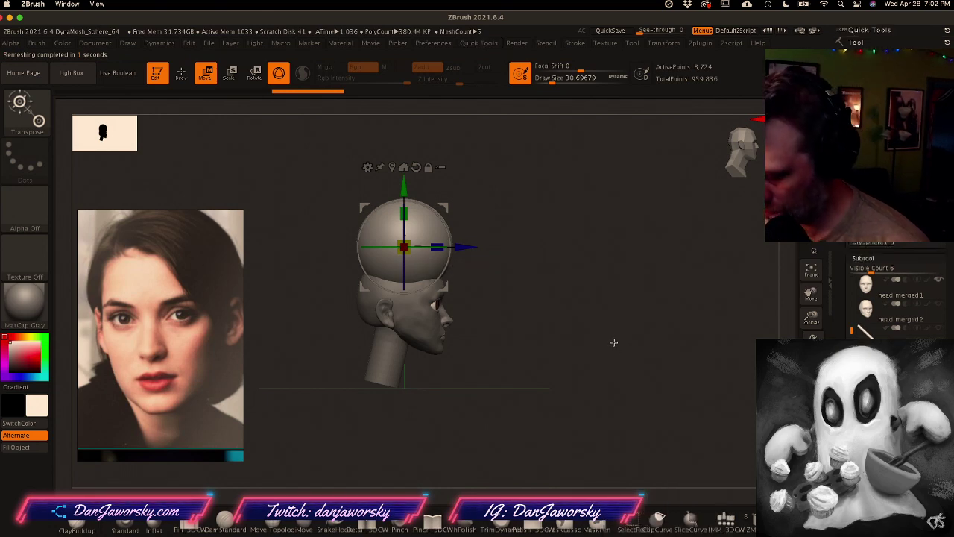
pyautogui.press('space')
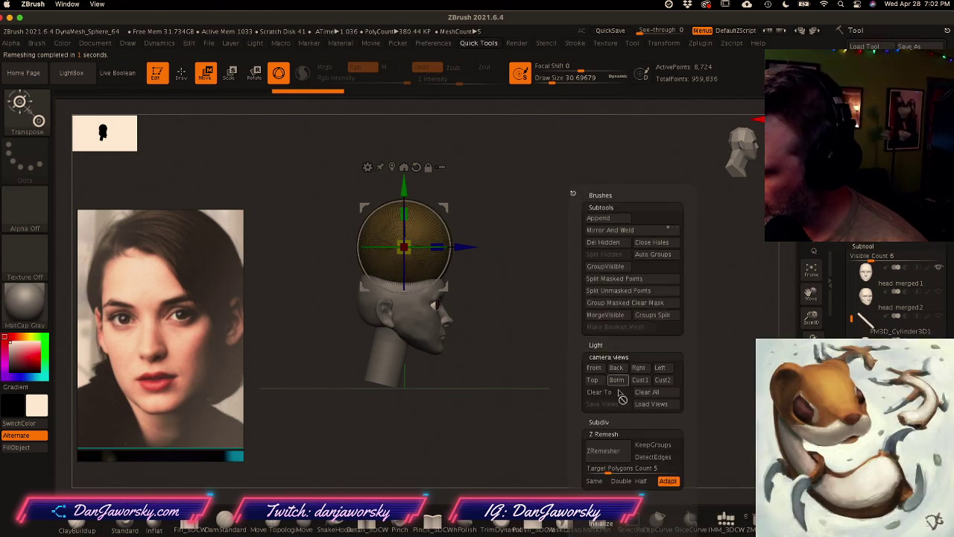
pyautogui.click(604, 450)
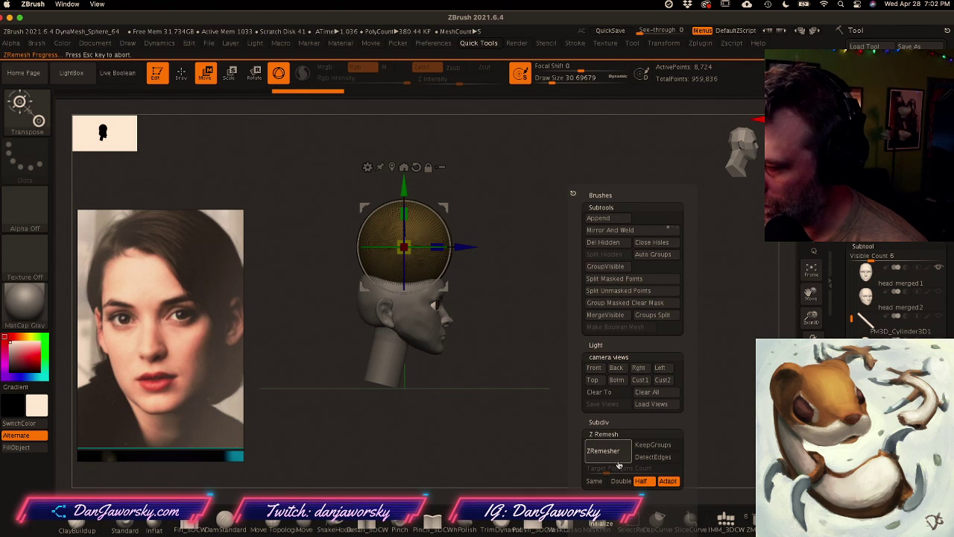
pyautogui.keyDown('shift'); pyautogui.moveTo(573, 340); pyautogui.dragTo(554, 353); pyautogui.keyUp('shift')
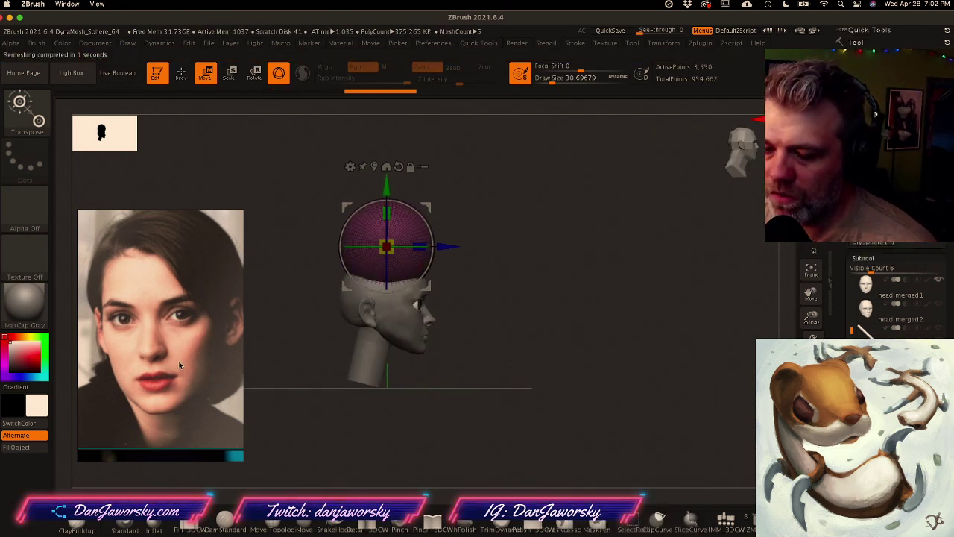
# Step: Switch to PureRef and examine the hairstyle references, ending on a close view of the dark-haired woman in the group photo
pyautogui.click(179, 365)
pyautogui.scroll(-10, 179, 365)
pyautogui.moveTo(235, 410); pyautogui.dragTo(164, 359, button='middle')
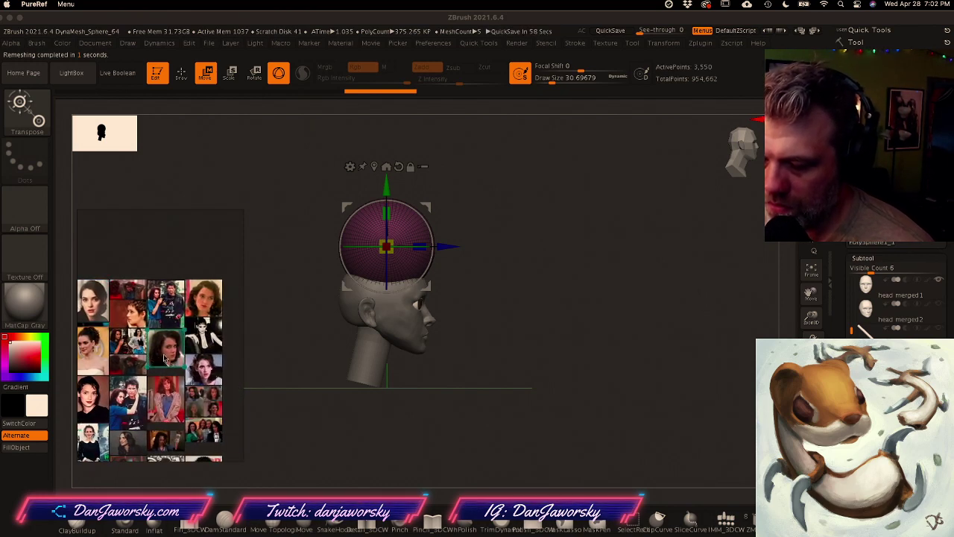
pyautogui.scroll(10, 164, 358)
pyautogui.scroll(-9, 165, 358)
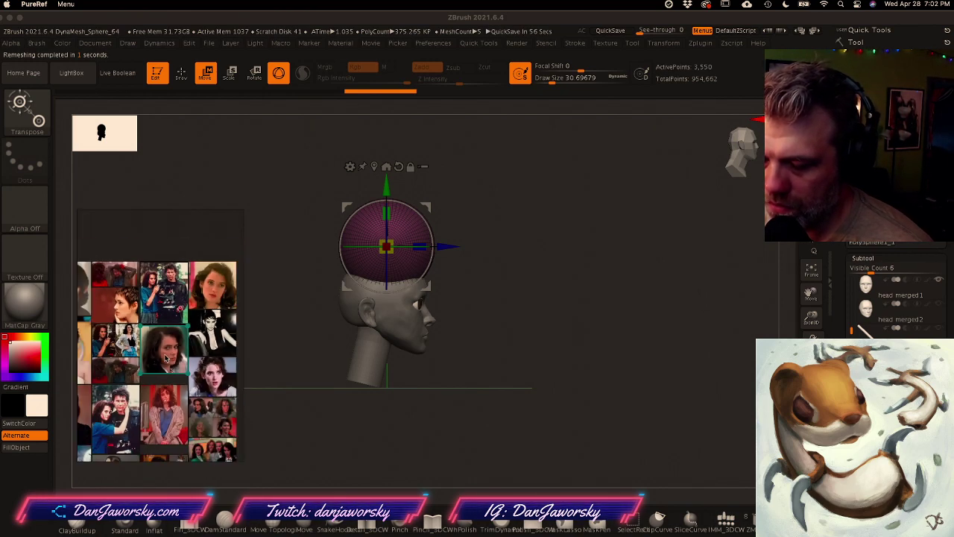
pyautogui.scroll(5, 212, 420)
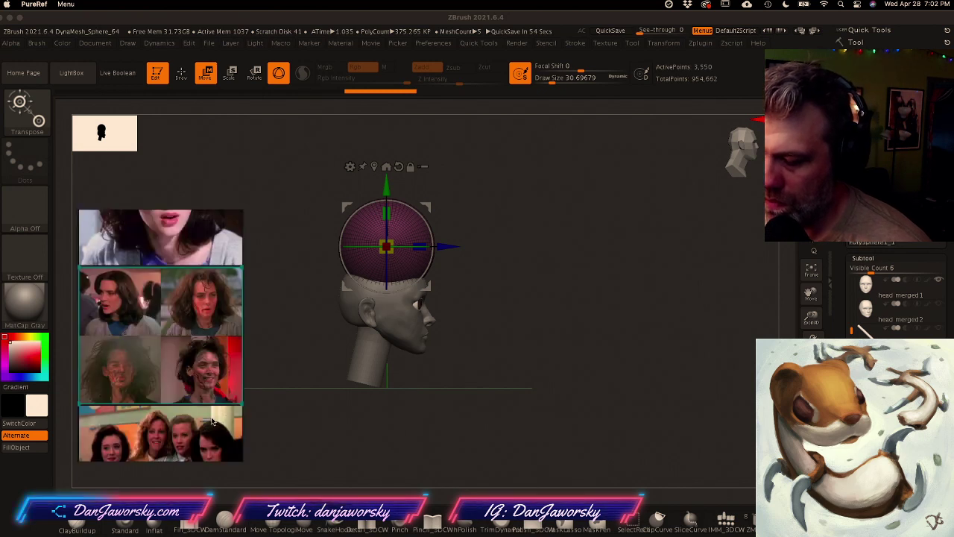
pyautogui.scroll(3, 198, 369)
pyautogui.scroll(4, 179, 367)
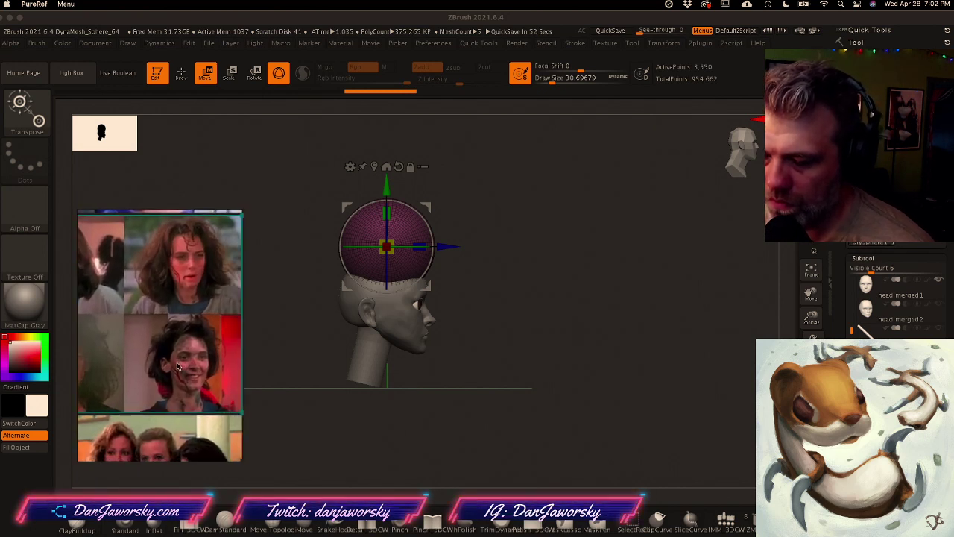
pyautogui.scroll(1, 178, 366)
pyautogui.moveTo(95, 308); pyautogui.dragTo(158, 330, button='middle')
pyautogui.scroll(-4, 201, 371)
pyautogui.scroll(-3, 155, 331)
pyautogui.moveTo(162, 387); pyautogui.dragTo(151, 312, button='middle')
pyautogui.scroll(5, 190, 363)
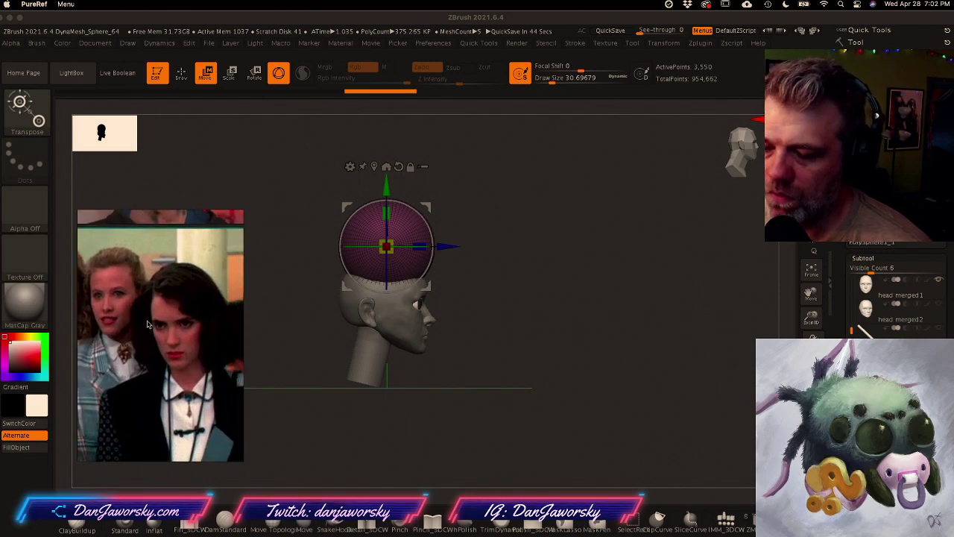
# Step: Return to ZBrush and raise the sphere slightly along the vertical axis above the head
pyautogui.moveTo(556, 326); pyautogui.dragTo(489, 341)
pyautogui.moveTo(581, 376); pyautogui.dragTo(548, 360)
pyautogui.keyDown('ctrl'); pyautogui.moveTo(548, 360); pyautogui.dragTo(481, 388, button='right'); pyautogui.keyUp('ctrl')
pyautogui.press('q')
pyautogui.moveTo(486, 344)
pyautogui.mouseDown(button='right')
pyautogui.moveTo(497, 360)
pyautogui.moveTo(516, 347)
pyautogui.moveTo(514, 391)
pyautogui.mouseUp(button='right')
pyautogui.keyDown('shift'); pyautogui.moveTo(502, 349); pyautogui.dragTo(504, 356, button='right'); pyautogui.keyUp('shift')
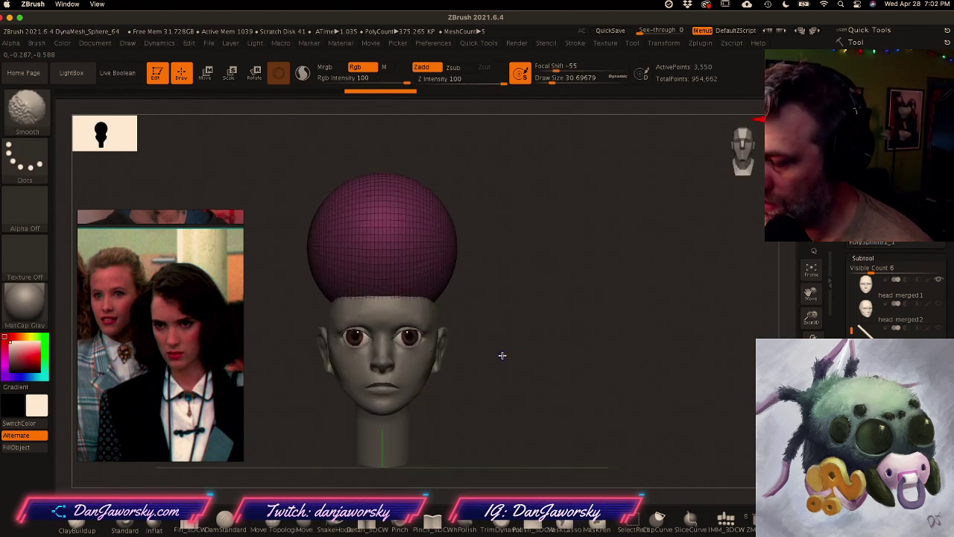
pyautogui.press('w')
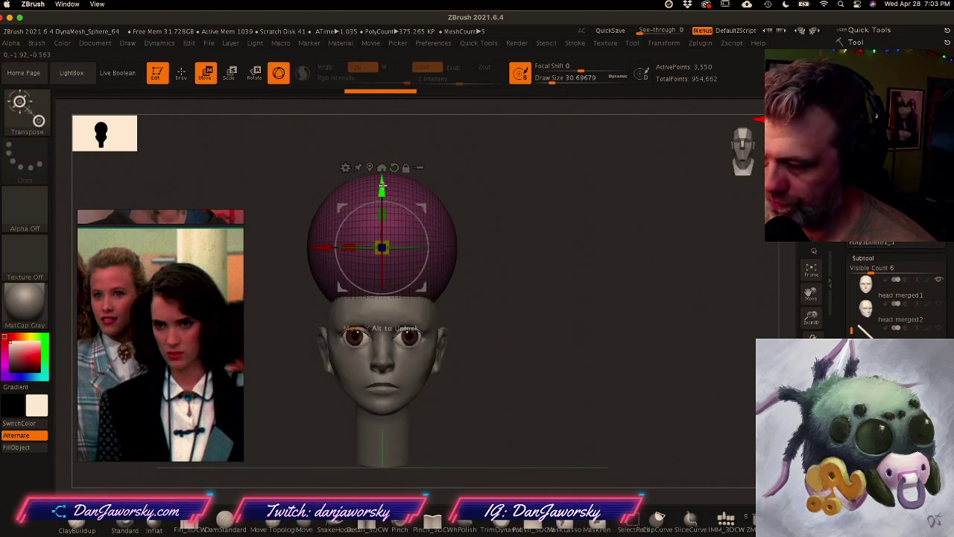
pyautogui.moveTo(381, 185); pyautogui.dragTo(382, 176)
pyautogui.moveTo(417, 317)
pyautogui.keyDown('shift'); pyautogui.mouseDown(button='right')
pyautogui.moveTo(526, 345)
pyautogui.moveTo(510, 333)
pyautogui.mouseUp(button='right'); pyautogui.keyUp('shift')
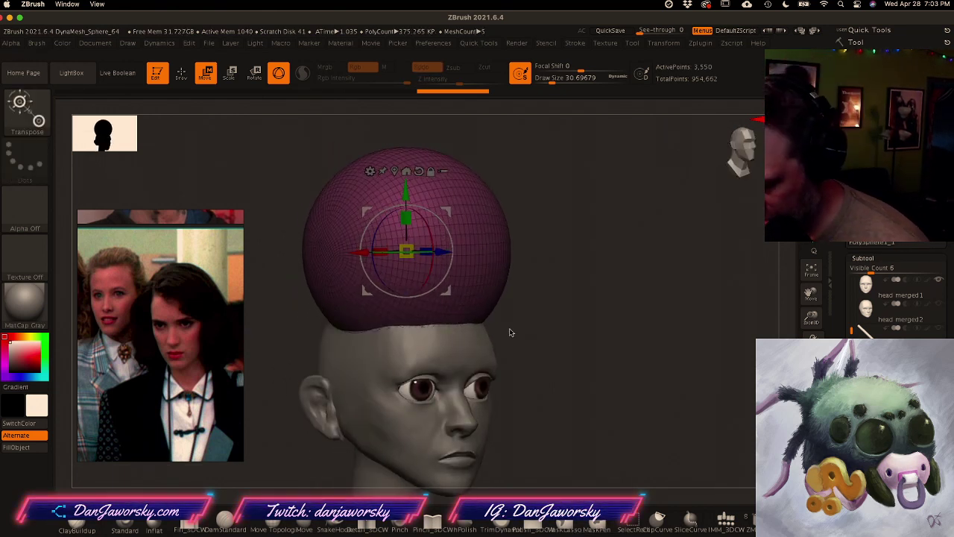
# Step: Hide the polyframe and try pulling the sphere's lower edge down with SnakeHook at draw size about 154
pyautogui.click(329, 527)
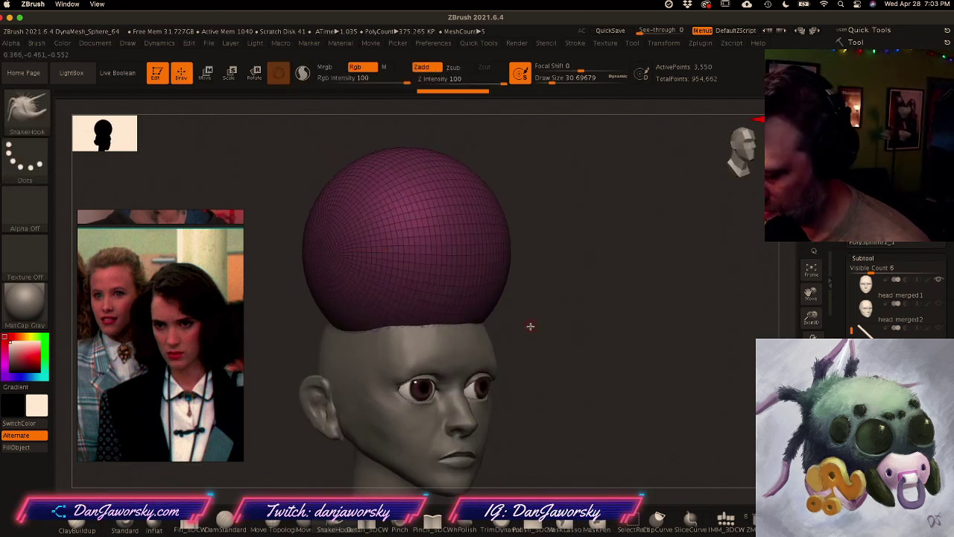
pyautogui.hotkey('shift', 'f')
pyautogui.press('space')
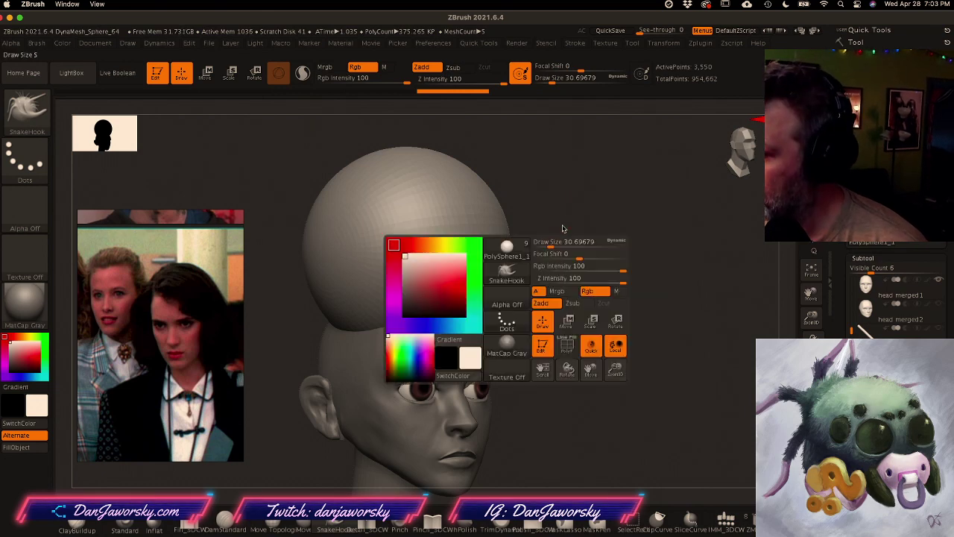
pyautogui.moveTo(554, 246)
pyautogui.mouseDown()
pyautogui.moveTo(593, 252)
pyautogui.moveTo(565, 246)
pyautogui.mouseUp()
pyautogui.moveTo(369, 316); pyautogui.dragTo(350, 322)
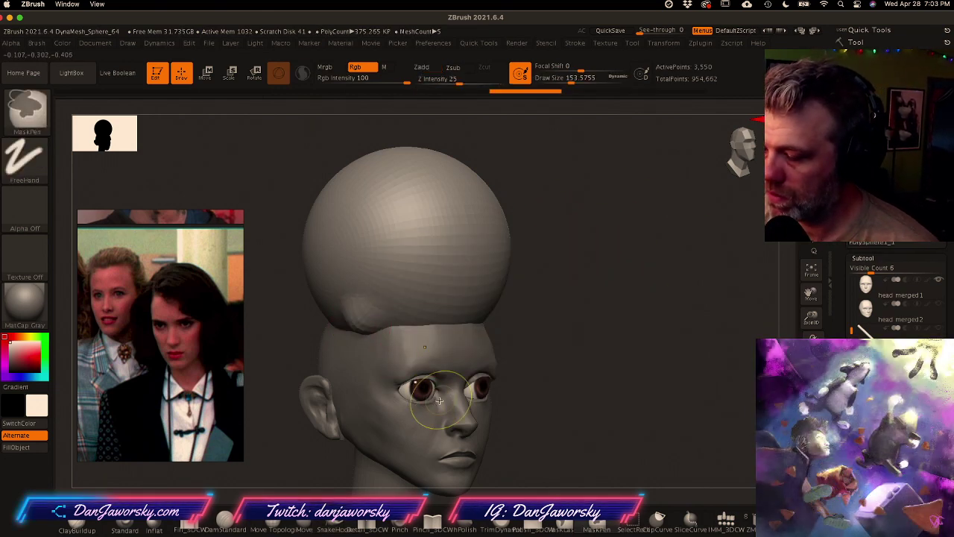
pyautogui.hotkey('ctrl', 'z')
pyautogui.moveTo(406, 354); pyautogui.dragTo(428, 372, button='right')
pyautogui.moveTo(331, 319)
pyautogui.mouseDown()
pyautogui.moveTo(325, 330)
pyautogui.moveTo(353, 335)
pyautogui.mouseUp()
pyautogui.hotkey('ctrl', 'z')
pyautogui.hotkey('ctrl', 'z')
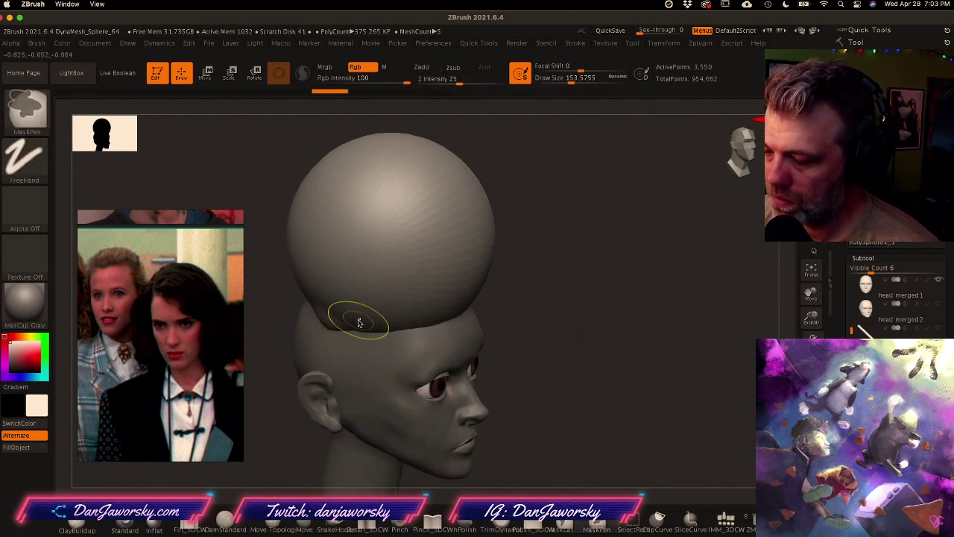
# Step: Pull the sphere's lower edge down behind the character's right ear with the Move Topological brush, enlarging the draw size to about 611
pyautogui.press('space')
pyautogui.moveTo(366, 313)
pyautogui.mouseDown()
pyautogui.moveTo(398, 317)
pyautogui.moveTo(347, 327)
pyautogui.mouseUp()
pyautogui.click(276, 528)
pyautogui.press('space')
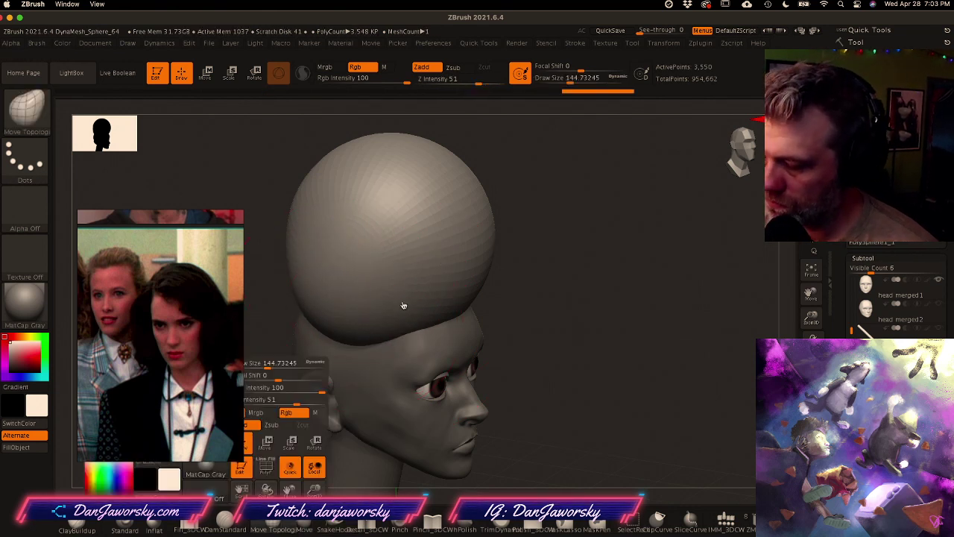
pyautogui.press('space')
pyautogui.moveTo(538, 276); pyautogui.dragTo(575, 276)
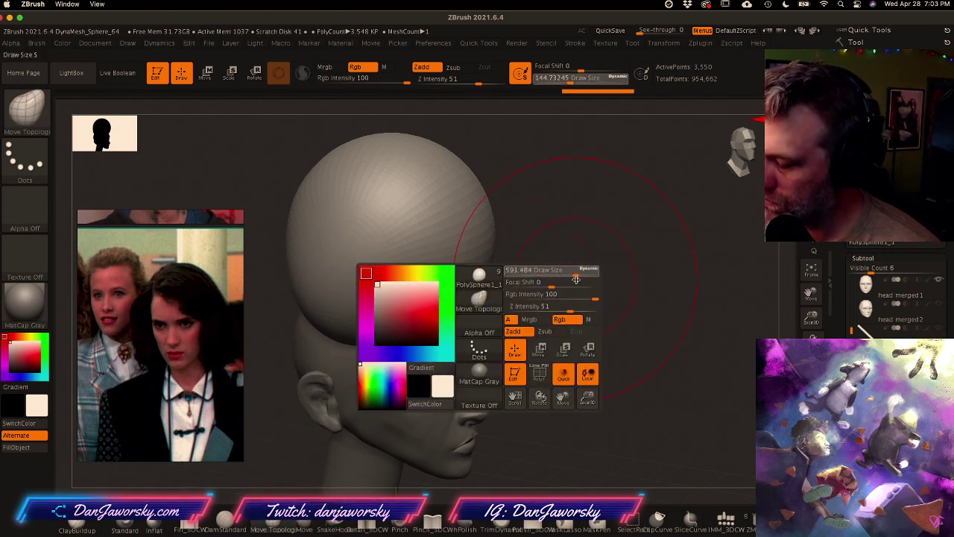
pyautogui.moveTo(333, 311); pyautogui.dragTo(288, 379)
pyautogui.moveTo(370, 328)
pyautogui.mouseDown(button='right')
pyautogui.moveTo(430, 291)
pyautogui.moveTo(362, 346)
pyautogui.mouseUp(button='right')
pyautogui.keyDown('shift'); pyautogui.moveTo(454, 401); pyautogui.dragTo(509, 396, button='right'); pyautogui.keyUp('shift')
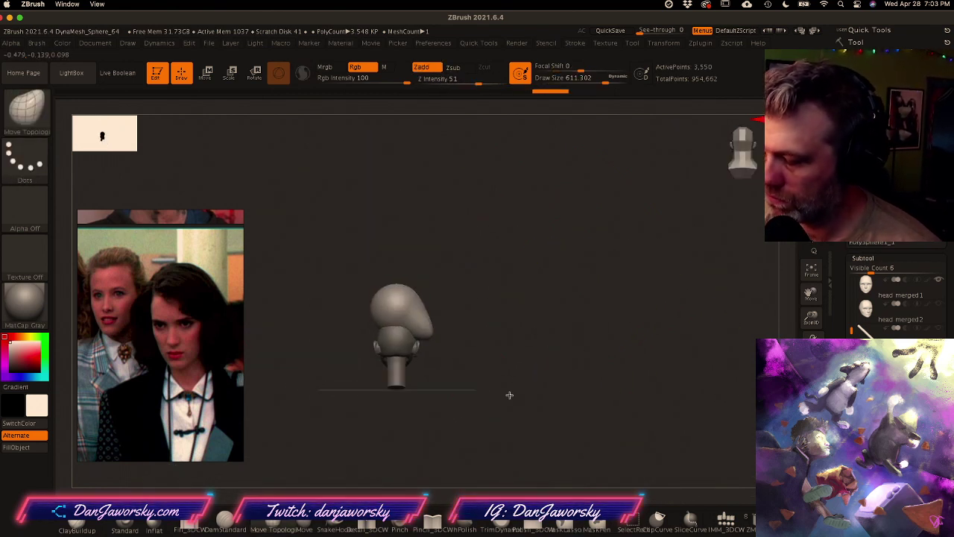
# Step: Extend the hair mass down over the back and the character's left side with Move Topological at draw size about 611
pyautogui.moveTo(389, 337); pyautogui.dragTo(405, 356, button='right')
pyautogui.moveTo(406, 311); pyautogui.dragTo(422, 319)
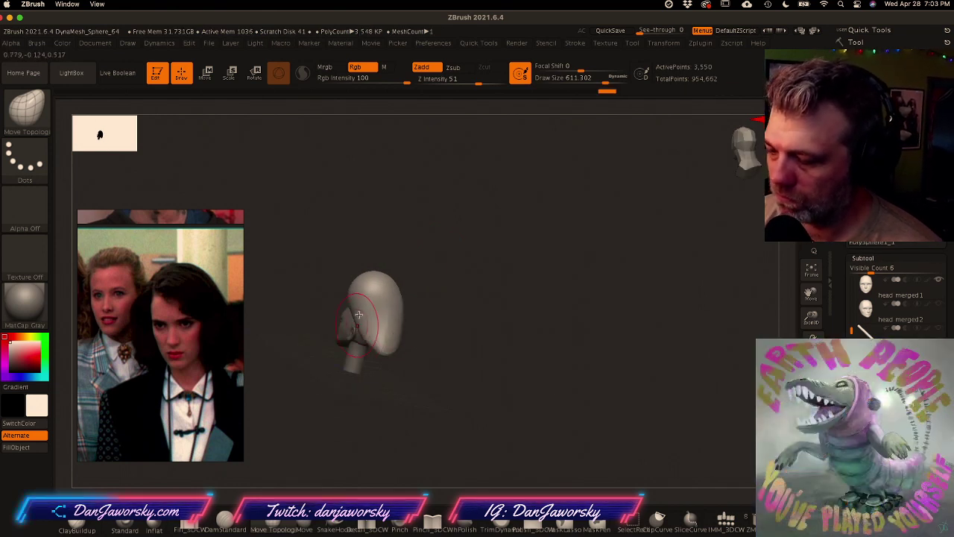
pyautogui.moveTo(356, 325); pyautogui.dragTo(363, 333)
pyautogui.moveTo(363, 333)
pyautogui.mouseDown(button='right')
pyautogui.moveTo(359, 313)
pyautogui.moveTo(447, 313)
pyautogui.moveTo(482, 356)
pyautogui.mouseUp(button='right')
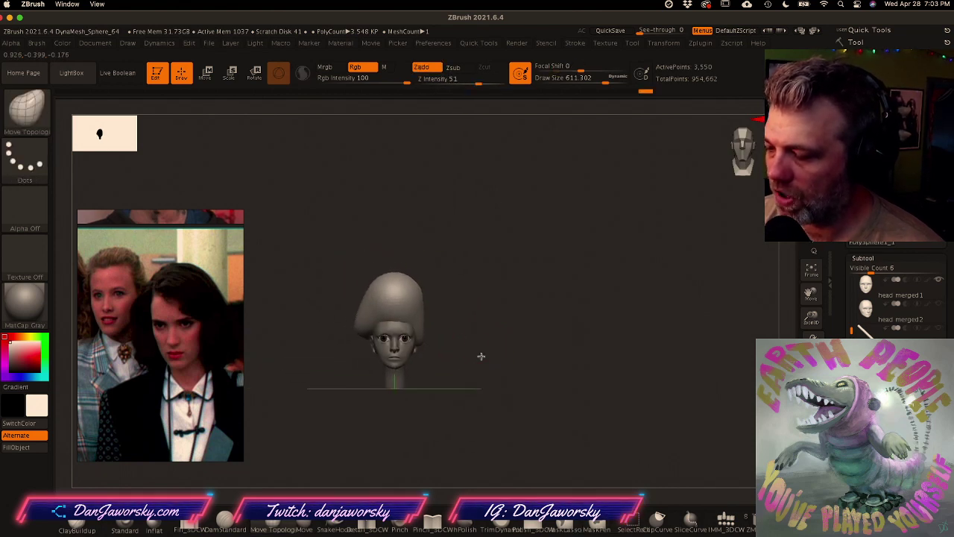
# Step: Lower the crown and sweep the fringe toward the character's right with Move Topological, using draw sizes of about 814 and 468
pyautogui.press('space')
pyautogui.moveTo(415, 284); pyautogui.dragTo(410, 283)
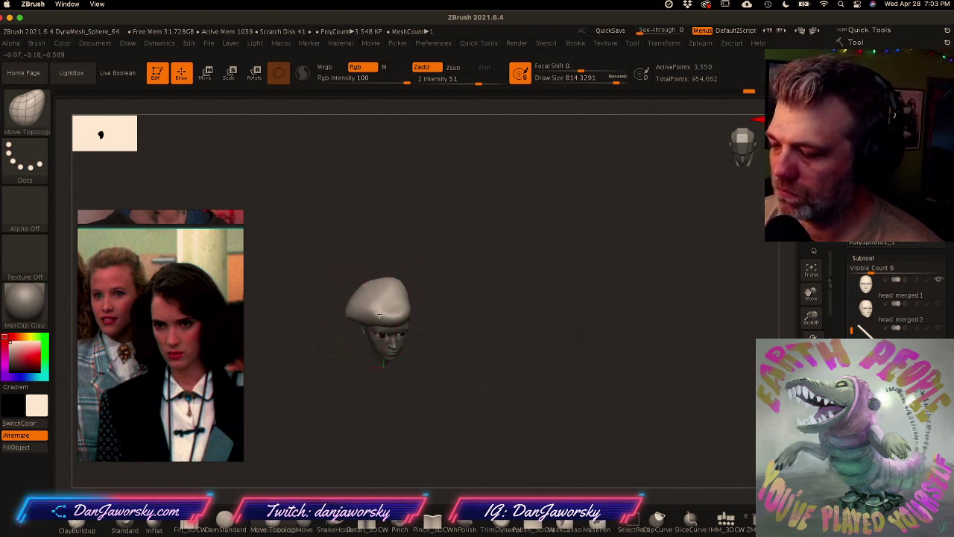
pyautogui.keyDown('shift'); pyautogui.moveTo(380, 315); pyautogui.dragTo(414, 323, button='right'); pyautogui.keyUp('shift')
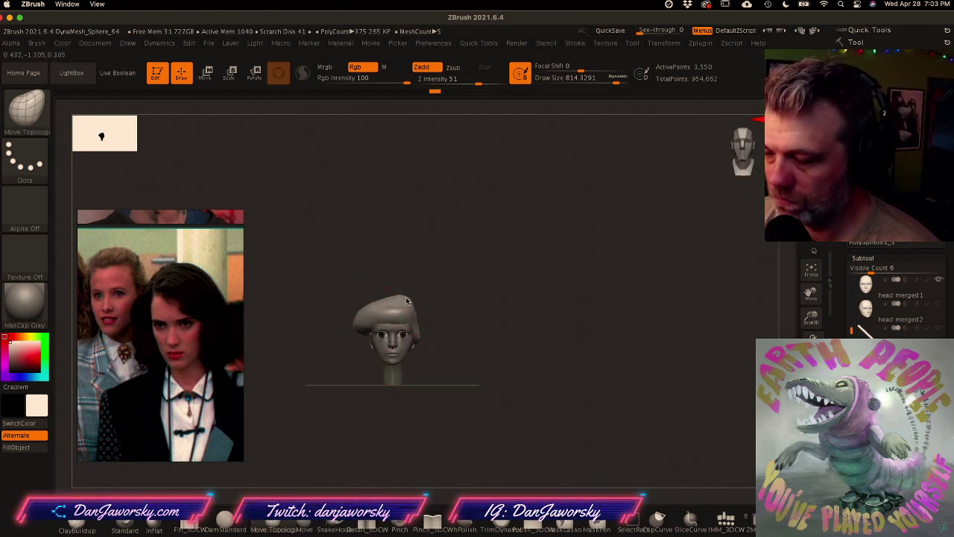
pyautogui.rightClick(399, 305)
pyautogui.moveTo(400, 304); pyautogui.dragTo(394, 309, button='right')
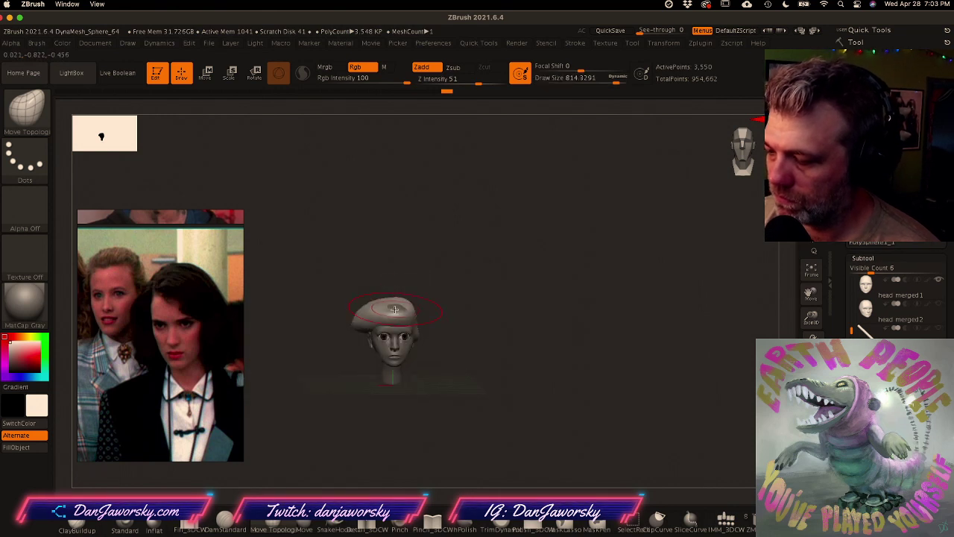
pyautogui.press('space')
pyautogui.moveTo(396, 325); pyautogui.dragTo(383, 324)
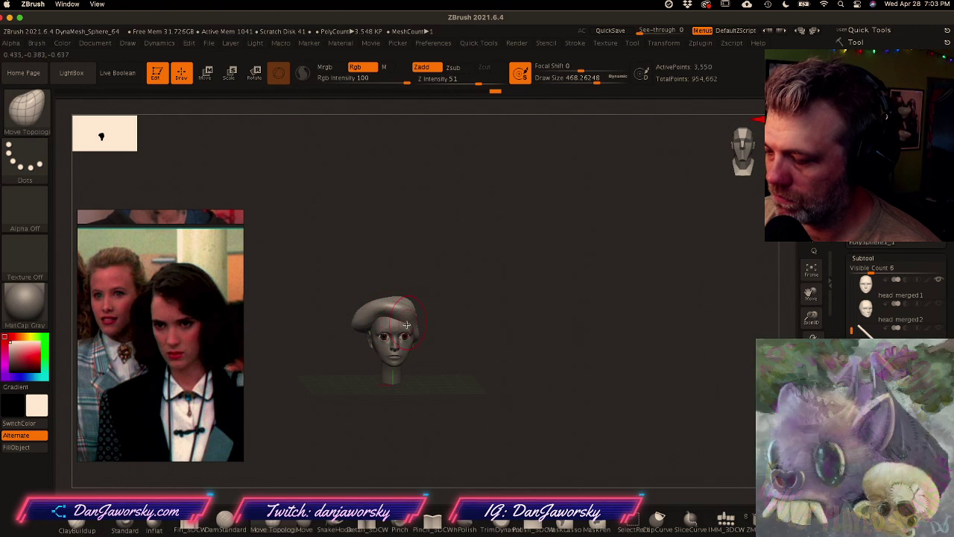
# Step: Pull the lower edge of the hair mesh down over the back of the neck with the Move Topological brush
pyautogui.moveTo(408, 308)
pyautogui.mouseDown(button='right')
pyautogui.moveTo(471, 302)
pyautogui.moveTo(399, 299)
pyautogui.mouseUp(button='right')
pyautogui.moveTo(380, 302); pyautogui.dragTo(383, 303)
pyautogui.moveTo(384, 304)
pyautogui.mouseDown(button='right')
pyautogui.moveTo(481, 366)
pyautogui.moveTo(465, 397)
pyautogui.moveTo(590, 392)
pyautogui.mouseUp(button='right')
pyautogui.rightClick(475, 328)
pyautogui.moveTo(486, 319); pyautogui.dragTo(473, 358)
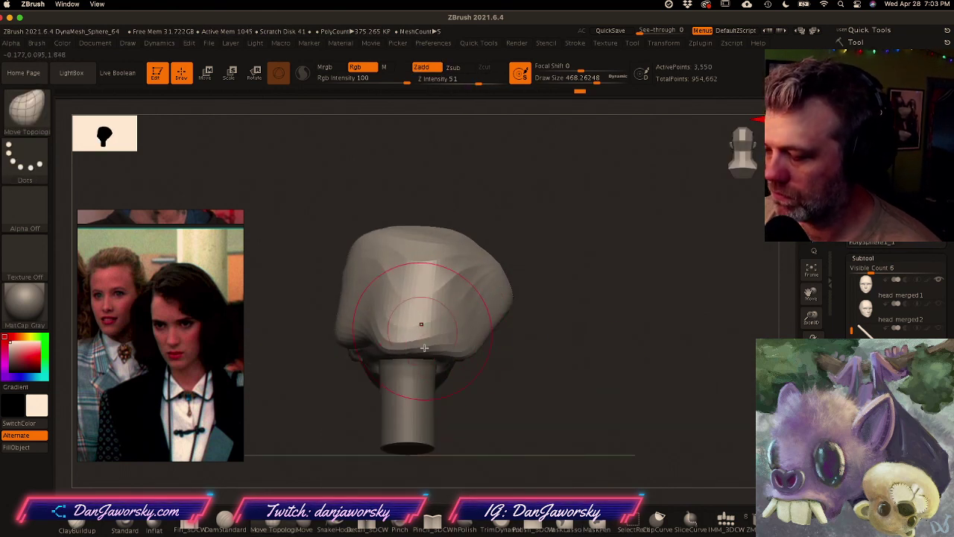
pyautogui.moveTo(422, 326); pyautogui.dragTo(409, 406)
pyautogui.moveTo(456, 340); pyautogui.dragTo(477, 388)
pyautogui.moveTo(498, 317); pyautogui.dragTo(504, 364)
pyautogui.moveTo(503, 364); pyautogui.dragTo(522, 343, button='right')
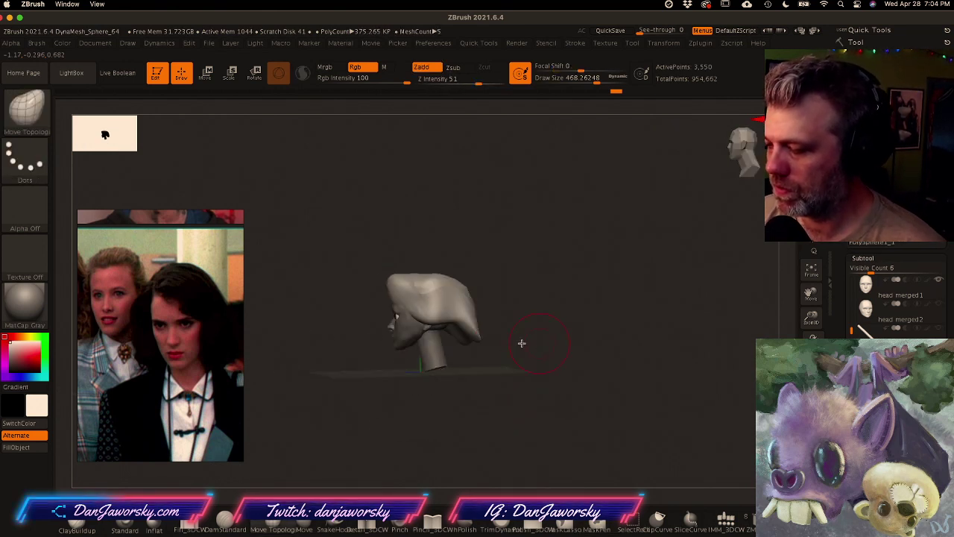
pyautogui.moveTo(428, 339); pyautogui.dragTo(465, 345, button='right')
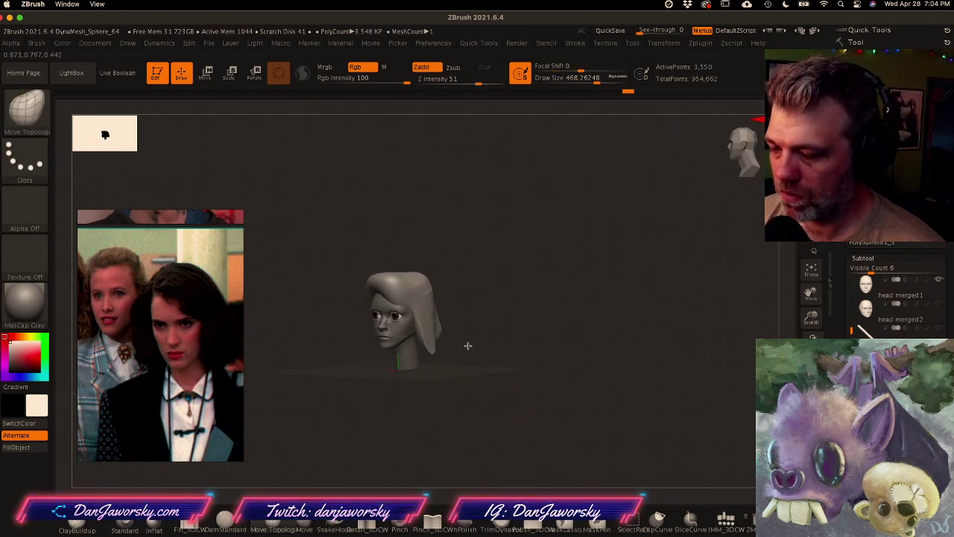
pyautogui.moveTo(422, 321); pyautogui.dragTo(431, 266, button='right')
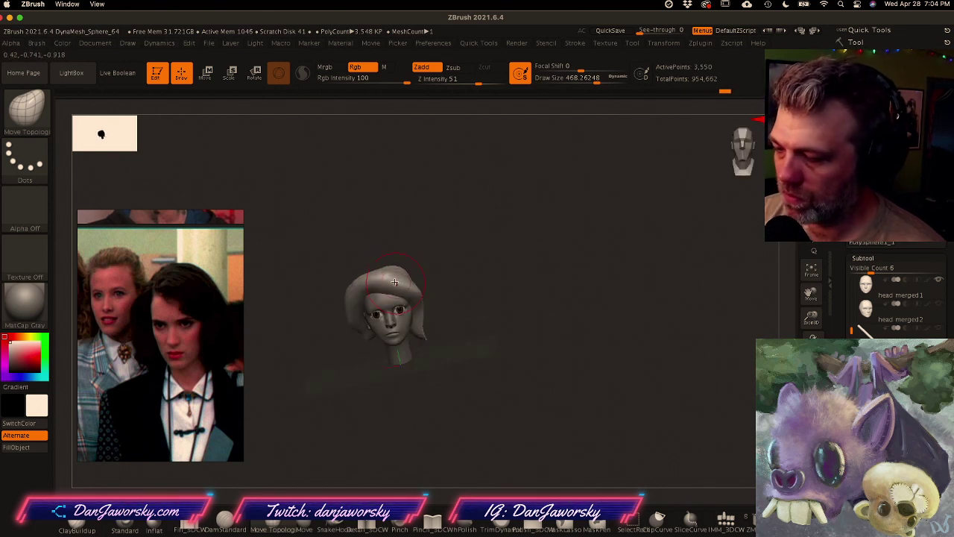
# Step: Adjust the front hair volume above the forehead with small Move Topological pulls
pyautogui.moveTo(395, 283); pyautogui.dragTo(392, 287)
pyautogui.moveTo(392, 288); pyautogui.dragTo(398, 277, button='right')
pyautogui.moveTo(387, 282); pyautogui.dragTo(375, 278)
pyautogui.moveTo(375, 278)
pyautogui.mouseDown(button='right')
pyautogui.moveTo(370, 299)
pyautogui.moveTo(358, 293)
pyautogui.moveTo(352, 252)
pyautogui.moveTo(365, 247)
pyautogui.moveTo(370, 299)
pyautogui.moveTo(349, 305)
pyautogui.mouseUp(button='right')
# Step: Switch to the ClayBuildup brush at a draw size of about 94 and build up the hair beside the part
pyautogui.press('space')
pyautogui.moveTo(356, 316); pyautogui.dragTo(319, 316)
pyautogui.click(94, 525)
pyautogui.moveTo(358, 301); pyautogui.dragTo(323, 291, button='right')
pyautogui.press('space')
pyautogui.moveTo(332, 292); pyautogui.dragTo(346, 290)
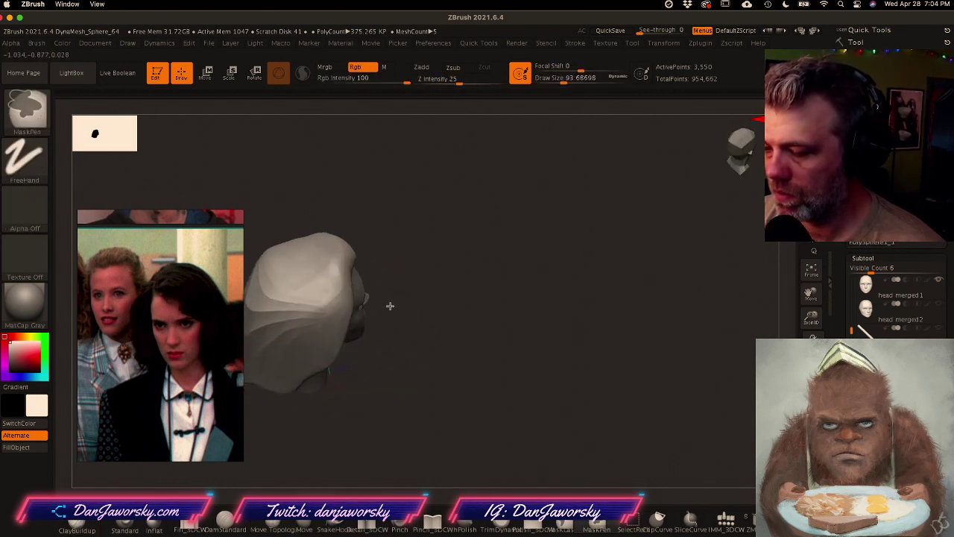
pyautogui.moveTo(390, 304); pyautogui.dragTo(343, 312, button='right')
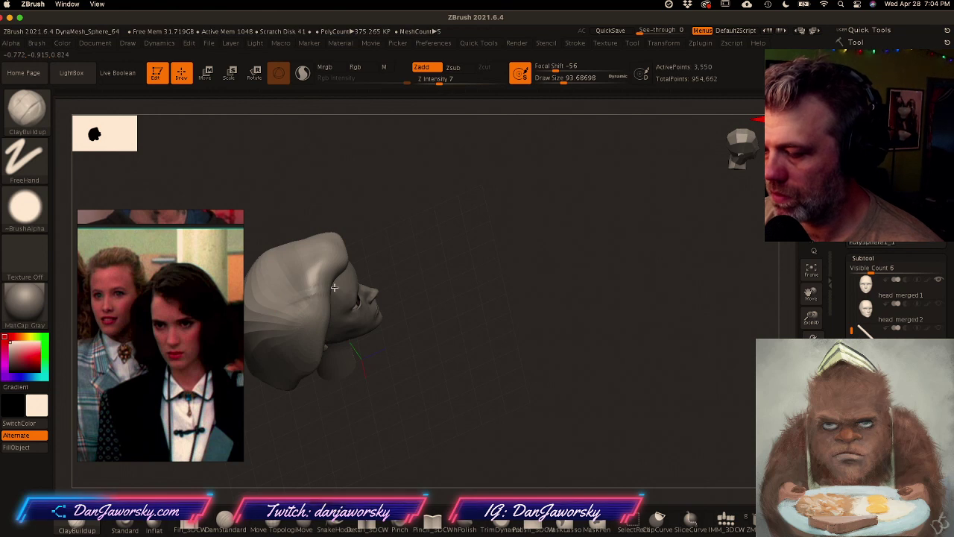
pyautogui.moveTo(272, 308); pyautogui.dragTo(326, 296, button='right')
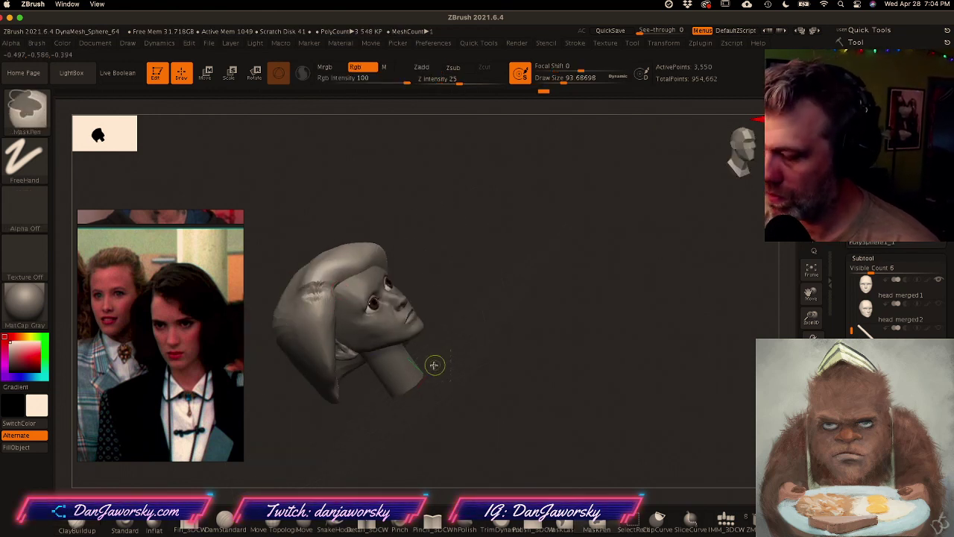
# Step: Subdivide the hair mesh and add a ClayBuildup stroke on the side next to the part
pyautogui.hotkey('ctrl', 'd')
pyautogui.moveTo(309, 301); pyautogui.dragTo(320, 301)
pyautogui.moveTo(319, 300)
pyautogui.keyDown('shift'); pyautogui.mouseDown(button='right')
pyautogui.moveTo(383, 287)
pyautogui.moveTo(501, 364)
pyautogui.moveTo(528, 328)
pyautogui.mouseUp(button='right'); pyautogui.keyUp('shift')
pyautogui.moveTo(528, 328); pyautogui.dragTo(633, 298, button='right')
# Step: Try to DynaMesh the hair at resolution 64 with its subdivision levels frozen
pyautogui.press('space')
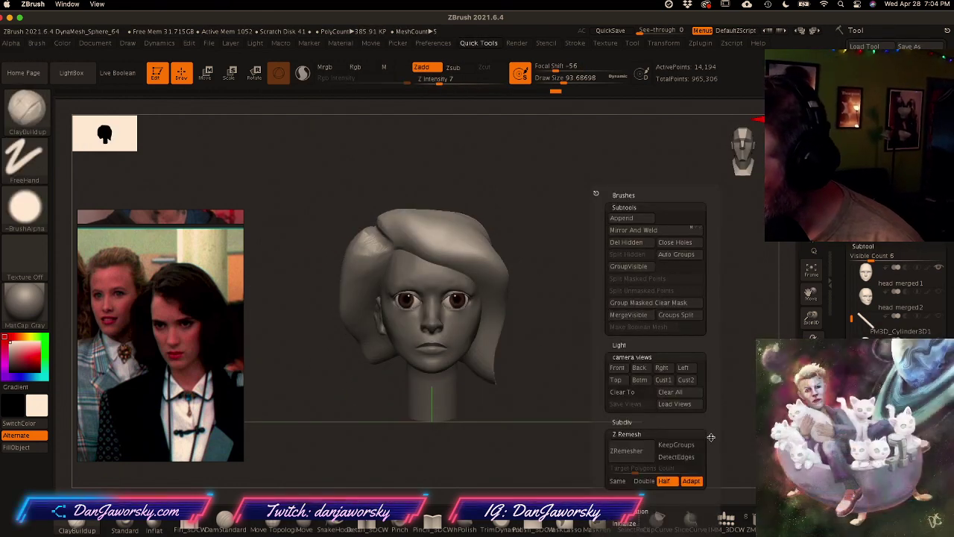
pyautogui.moveTo(711, 483); pyautogui.dragTo(711, 379)
pyautogui.press('space')
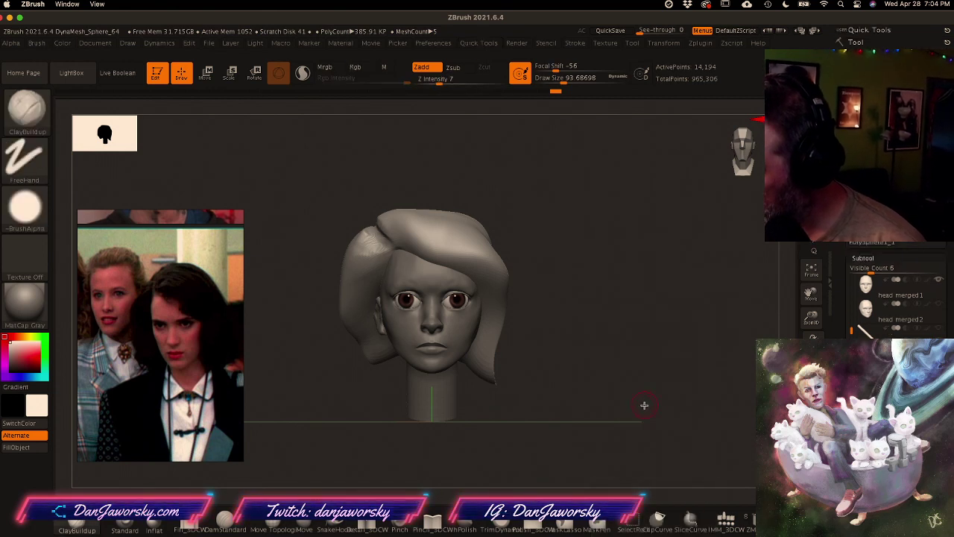
pyautogui.press('space')
pyautogui.click(668, 307)
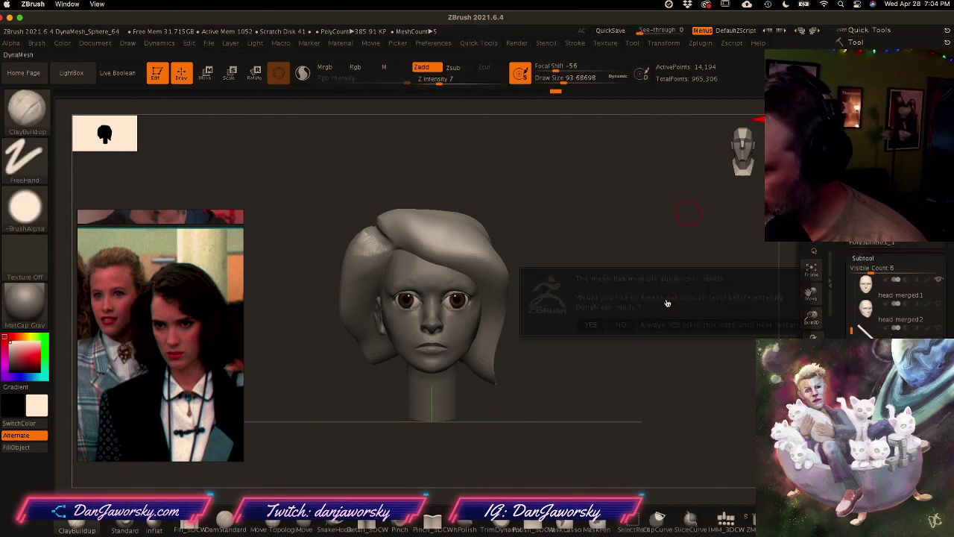
pyautogui.click(593, 331)
pyautogui.moveTo(560, 353)
pyautogui.keyDown('ctrl'); pyautogui.mouseDown(button='right')
pyautogui.moveTo(577, 353)
pyautogui.moveTo(544, 341)
pyautogui.mouseUp(button='right'); pyautogui.keyUp('ctrl')
pyautogui.press('space')
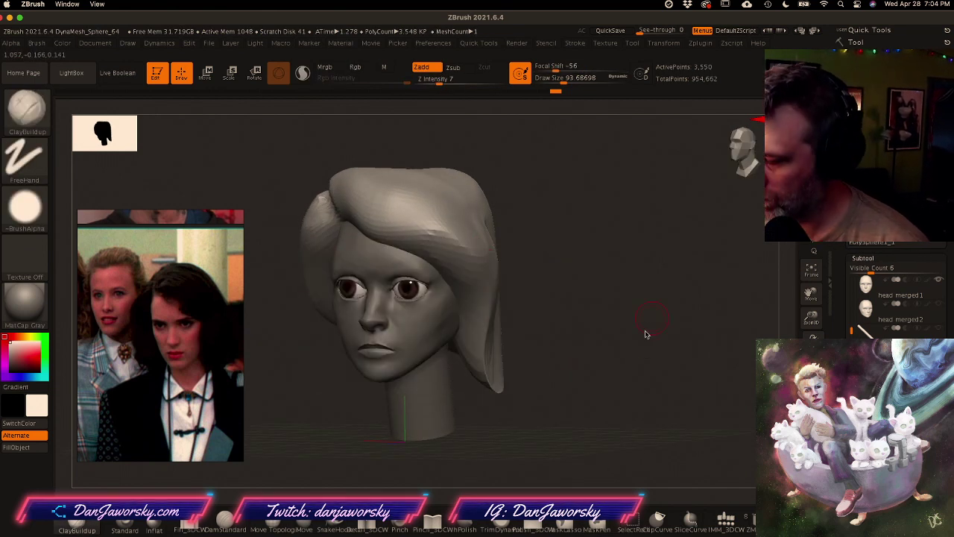
# Step: Subdivide the hair mesh and DynaMesh it at resolution 64 without freezing the subdivision levels
pyautogui.hotkey('ctrl', 'd')
pyautogui.press('space')
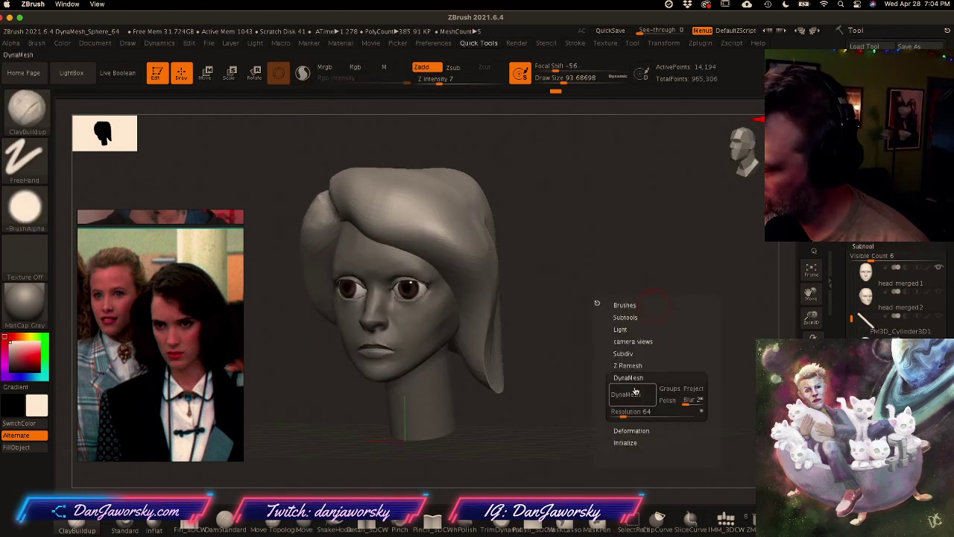
pyautogui.click(636, 401)
pyautogui.click(589, 419)
# Step: Build up and smooth flowing volume on the side and lower back of the hair with ClayBuildup at a draw size of about 223
pyautogui.moveTo(531, 340)
pyautogui.mouseDown(button='right')
pyautogui.moveTo(508, 335)
pyautogui.moveTo(584, 323)
pyautogui.moveTo(447, 327)
pyautogui.moveTo(463, 299)
pyautogui.mouseUp(button='right')
pyautogui.press('space')
pyautogui.moveTo(463, 297); pyautogui.dragTo(481, 293)
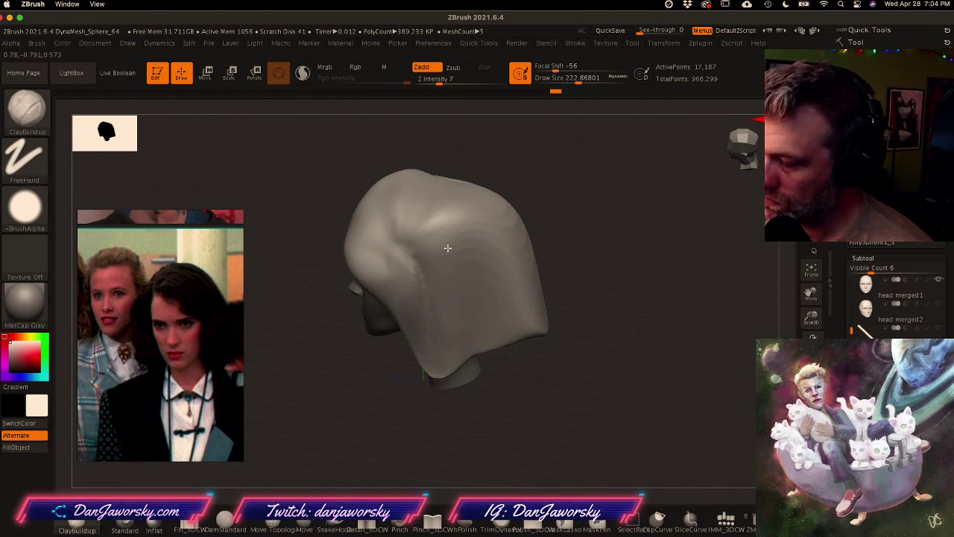
pyautogui.moveTo(492, 309)
pyautogui.mouseDown()
pyautogui.moveTo(434, 271)
pyautogui.moveTo(469, 304)
pyautogui.mouseUp()
pyautogui.keyDown('shift'); pyautogui.moveTo(475, 230); pyautogui.dragTo(461, 339); pyautogui.keyUp('shift')
pyautogui.keyDown('shift'); pyautogui.moveTo(462, 338); pyautogui.dragTo(523, 352, button='right'); pyautogui.keyUp('shift')
pyautogui.moveTo(524, 352); pyautogui.dragTo(491, 366, button='right')
pyautogui.moveTo(458, 353)
pyautogui.mouseDown()
pyautogui.moveTo(458, 321)
pyautogui.moveTo(476, 323)
pyautogui.mouseUp()
pyautogui.moveTo(464, 360)
pyautogui.mouseDown()
pyautogui.moveTo(494, 326)
pyautogui.moveTo(435, 246)
pyautogui.moveTo(451, 269)
pyautogui.mouseUp()
pyautogui.moveTo(477, 350)
pyautogui.keyDown('shift'); pyautogui.mouseDown(button='right')
pyautogui.moveTo(515, 354)
pyautogui.moveTo(499, 407)
pyautogui.moveTo(551, 394)
pyautogui.moveTo(536, 394)
pyautogui.mouseUp(button='right'); pyautogui.keyUp('shift')
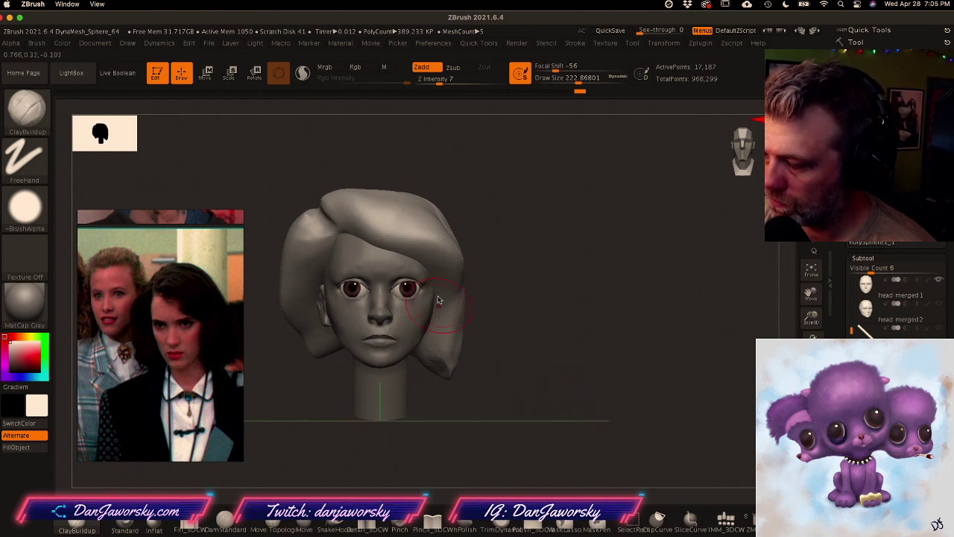
# Step: Switch to the Move Topological brush and reshape the front sweep and the side and back contours of the hair
pyautogui.moveTo(450, 292); pyautogui.dragTo(411, 290, button='right')
pyautogui.click(280, 530)
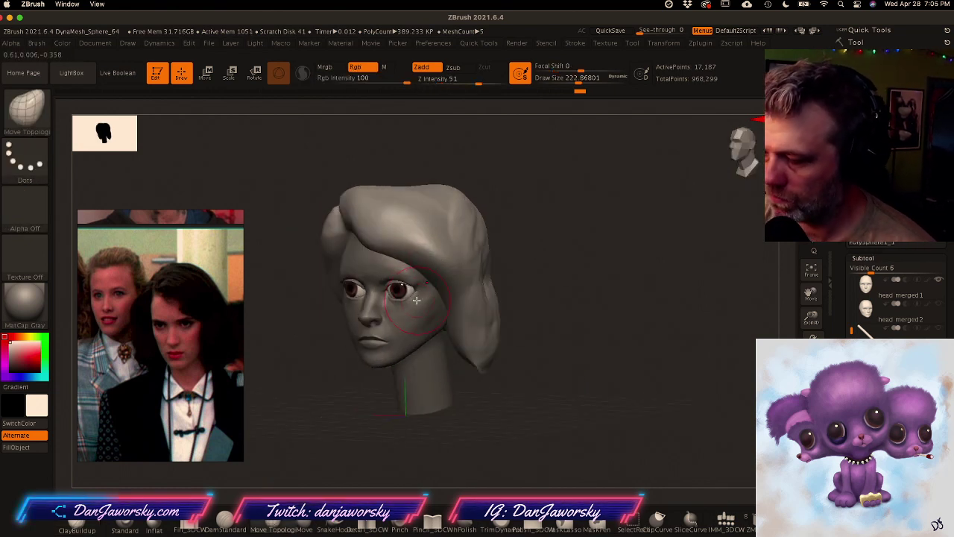
pyautogui.moveTo(417, 251); pyautogui.dragTo(369, 234)
pyautogui.moveTo(380, 224)
pyautogui.keyDown('shift'); pyautogui.mouseDown(button='right')
pyautogui.moveTo(450, 229)
pyautogui.moveTo(531, 274)
pyautogui.moveTo(504, 293)
pyautogui.mouseUp(button='right'); pyautogui.keyUp('shift')
pyautogui.moveTo(515, 312); pyautogui.dragTo(520, 308)
pyautogui.moveTo(520, 309); pyautogui.dragTo(475, 318, button='right')
pyautogui.moveTo(526, 321); pyautogui.dragTo(529, 319)
pyautogui.keyDown('shift'); pyautogui.moveTo(530, 319); pyautogui.dragTo(589, 373, button='right'); pyautogui.keyUp('shift')
pyautogui.moveTo(589, 372); pyautogui.dragTo(537, 323, button='right')
pyautogui.moveTo(535, 319); pyautogui.dragTo(549, 318)
# Step: Reshape the back of the hair and its lower rear edge with Move Topological at a draw size of about 460
pyautogui.moveTo(549, 317)
pyautogui.keyDown('ctrl'); pyautogui.mouseDown(button='right')
pyautogui.moveTo(627, 370)
pyautogui.moveTo(526, 380)
pyautogui.mouseUp(button='right'); pyautogui.keyUp('ctrl')
pyautogui.press('space')
pyautogui.moveTo(513, 299)
pyautogui.mouseDown()
pyautogui.moveTo(528, 301)
pyautogui.moveTo(481, 290)
pyautogui.mouseUp()
pyautogui.moveTo(492, 294); pyautogui.dragTo(501, 316, button='right')
pyautogui.moveTo(503, 317); pyautogui.dragTo(507, 319)
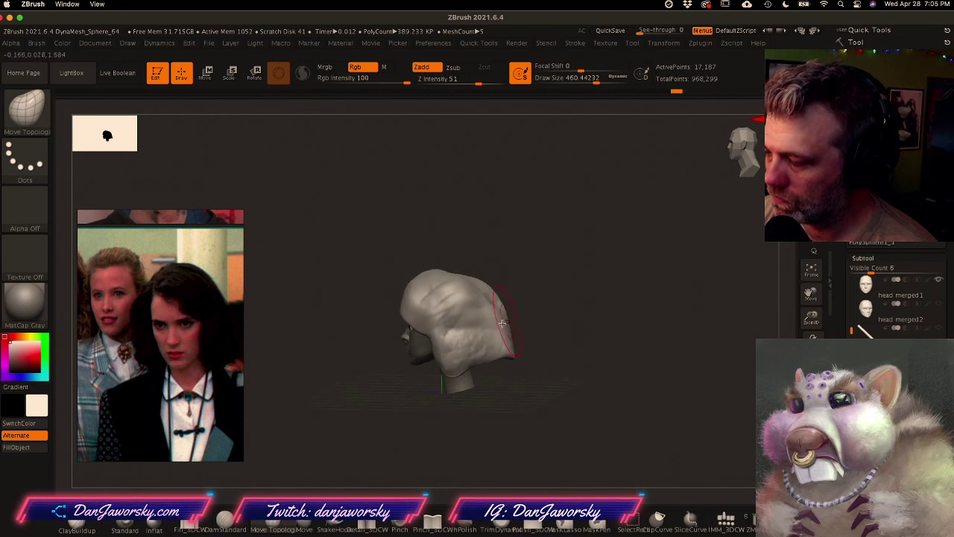
pyautogui.keyDown('shift'); pyautogui.moveTo(501, 358); pyautogui.dragTo(571, 400, button='right'); pyautogui.keyUp('shift')
pyautogui.moveTo(570, 400); pyautogui.dragTo(503, 396, button='right')
pyautogui.moveTo(516, 360); pyautogui.dragTo(450, 389)
pyautogui.keyDown('shift'); pyautogui.moveTo(446, 382); pyautogui.dragTo(411, 384, button='right'); pyautogui.keyUp('shift')
pyautogui.moveTo(510, 343); pyautogui.dragTo(498, 358)
pyautogui.moveTo(484, 399)
pyautogui.mouseDown(button='right')
pyautogui.moveTo(443, 392)
pyautogui.moveTo(446, 400)
pyautogui.mouseUp(button='right')
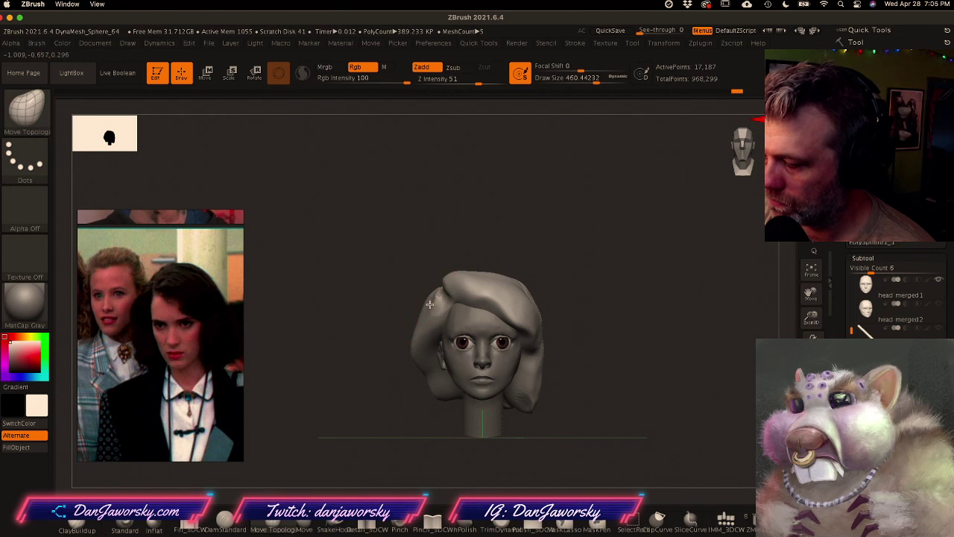
# Step: Tuck the side hair in closer to the face and adjust the hair's lower rear tip
pyautogui.moveTo(429, 305); pyautogui.dragTo(434, 311)
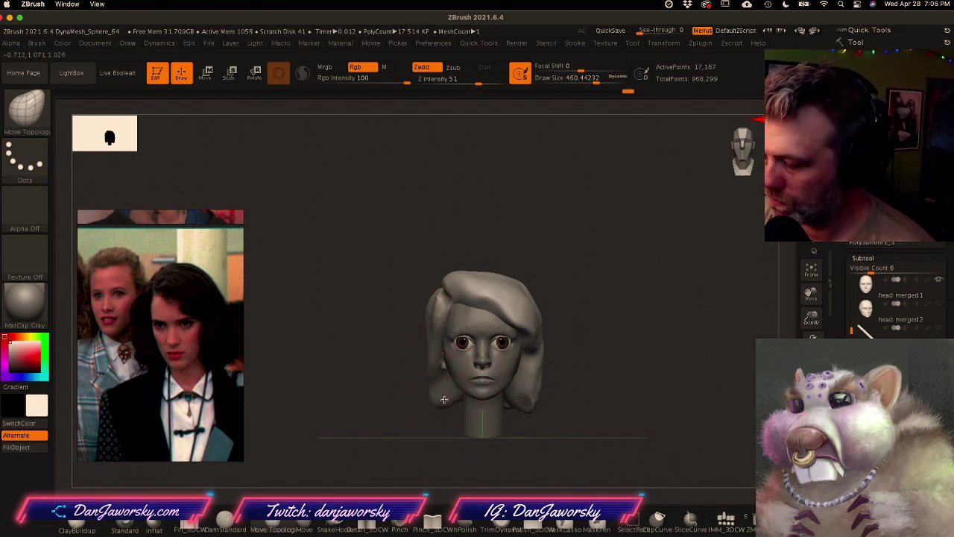
pyautogui.moveTo(515, 397); pyautogui.dragTo(528, 394)
pyautogui.keyDown('shift'); pyautogui.moveTo(528, 394); pyautogui.dragTo(470, 384, button='right'); pyautogui.keyUp('shift')
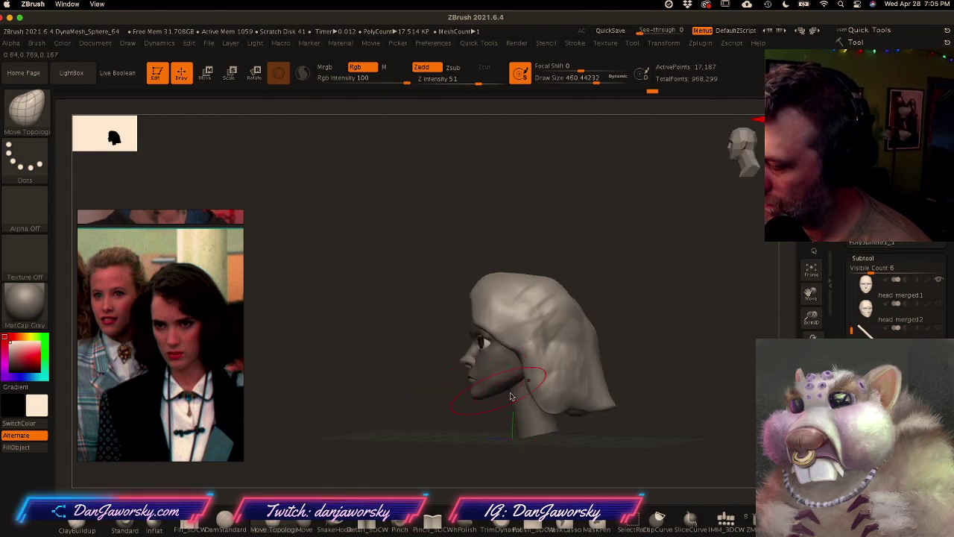
pyautogui.moveTo(555, 406); pyautogui.dragTo(492, 397, button='right')
pyautogui.moveTo(627, 404); pyautogui.dragTo(617, 410)
pyautogui.moveTo(618, 411)
pyautogui.keyDown('shift'); pyautogui.mouseDown(button='right')
pyautogui.moveTo(655, 405)
pyautogui.moveTo(438, 391)
pyautogui.moveTo(563, 397)
pyautogui.mouseUp(button='right'); pyautogui.keyUp('shift')
# Step: Shape the crown around the hair part with Move Topological at a draw size of about 262
pyautogui.press('space')
pyautogui.moveTo(428, 220)
pyautogui.mouseDown()
pyautogui.moveTo(410, 227)
pyautogui.moveTo(390, 208)
pyautogui.moveTo(417, 196)
pyautogui.moveTo(392, 215)
pyautogui.mouseUp()
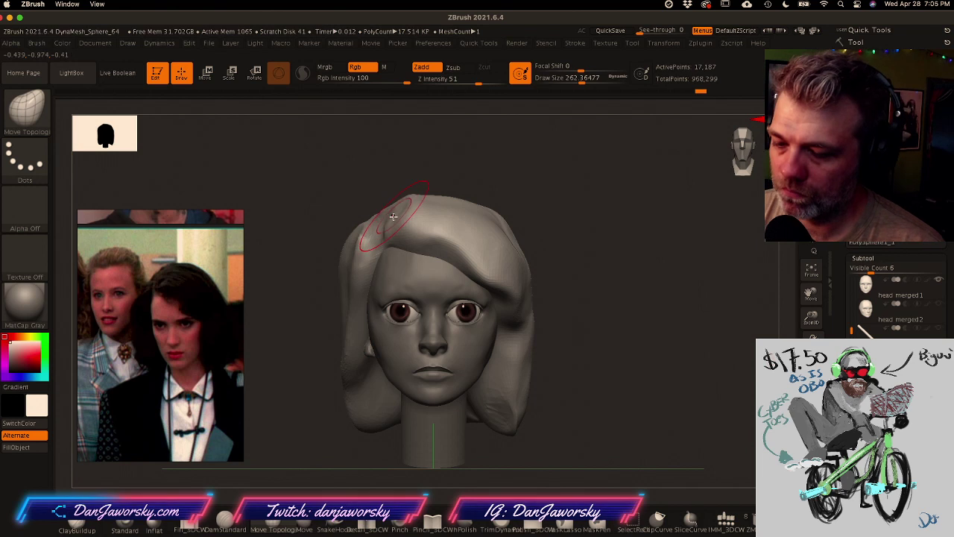
pyautogui.moveTo(394, 216); pyautogui.dragTo(432, 261, button='right')
pyautogui.moveTo(383, 206); pyautogui.dragTo(390, 191)
pyautogui.moveTo(389, 191)
pyautogui.keyDown('shift'); pyautogui.mouseDown(button='right')
pyautogui.moveTo(462, 283)
pyautogui.moveTo(537, 354)
pyautogui.moveTo(569, 362)
pyautogui.moveTo(496, 368)
pyautogui.moveTo(441, 356)
pyautogui.moveTo(524, 356)
pyautogui.moveTo(534, 369)
pyautogui.moveTo(526, 371)
pyautogui.moveTo(524, 314)
pyautogui.mouseUp(button='right'); pyautogui.keyUp('shift')
# Step: Adjust the top and front outline of the hair with Move Topological at a draw size of about 525
pyautogui.press('space')
pyautogui.moveTo(515, 311); pyautogui.dragTo(534, 311)
pyautogui.moveTo(444, 223); pyautogui.dragTo(427, 224)
pyautogui.moveTo(483, 177); pyautogui.dragTo(495, 196)
pyautogui.moveTo(502, 191); pyautogui.dragTo(502, 202, button='right')
pyautogui.moveTo(434, 196); pyautogui.dragTo(432, 213, button='right')
pyautogui.moveTo(407, 222); pyautogui.dragTo(413, 228)
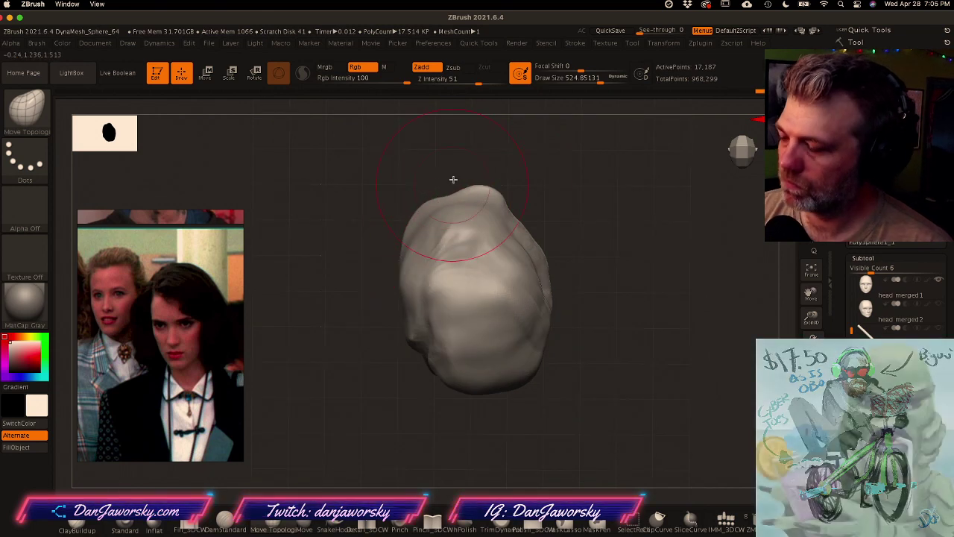
# Step: Push in the back and both side contours of the hair to slim its silhouette
pyautogui.moveTo(508, 321); pyautogui.dragTo(512, 237, button='right')
pyautogui.moveTo(462, 395); pyautogui.dragTo(562, 388, button='right')
pyautogui.keyDown('alt'); pyautogui.moveTo(562, 388); pyautogui.dragTo(560, 256, button='right'); pyautogui.keyUp('alt')
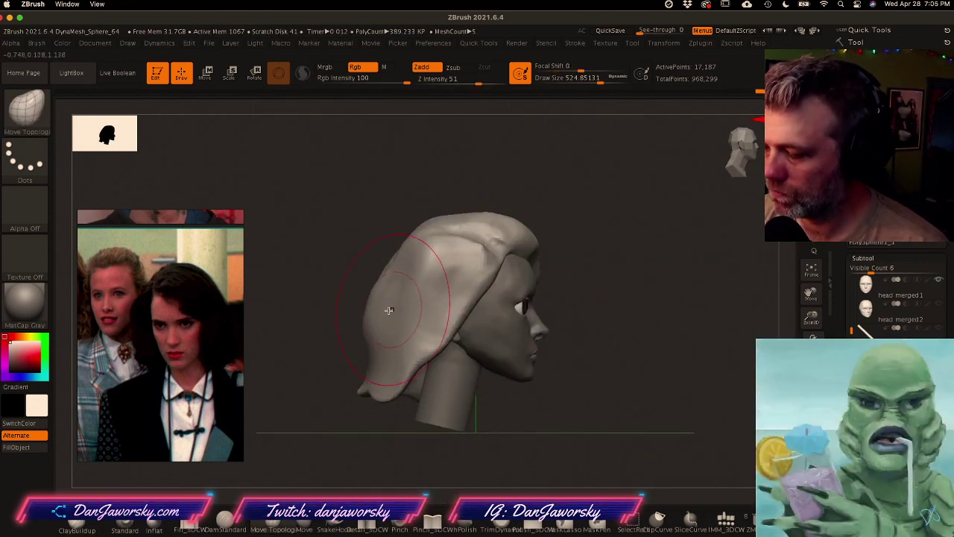
pyautogui.moveTo(375, 320); pyautogui.dragTo(388, 302)
pyautogui.moveTo(422, 358); pyautogui.dragTo(467, 343, button='right')
pyautogui.moveTo(417, 291); pyautogui.dragTo(409, 295)
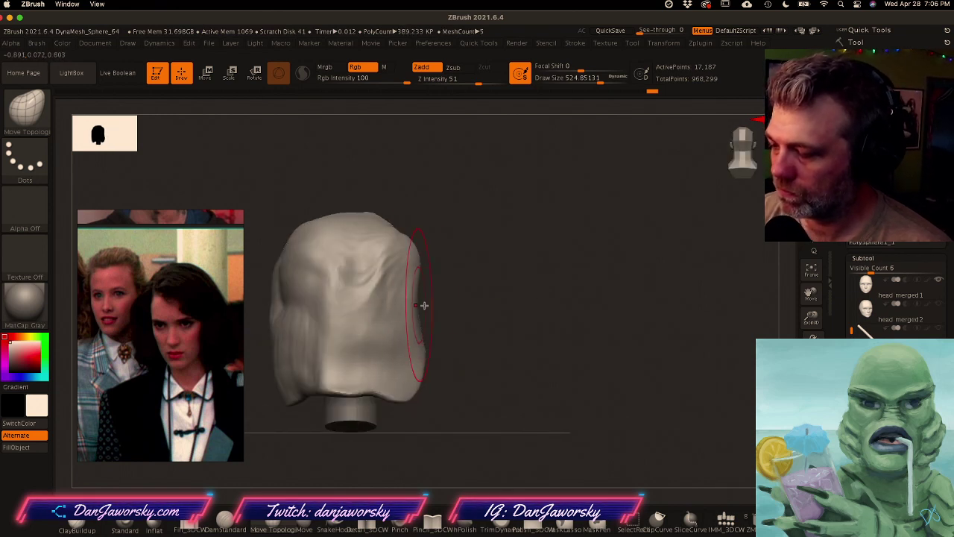
pyautogui.moveTo(423, 352); pyautogui.dragTo(416, 351)
pyautogui.moveTo(271, 320); pyautogui.dragTo(277, 329)
# Step: Refine the front sweep of hair over the forehead and its outline as seen from above
pyautogui.moveTo(580, 347)
pyautogui.keyDown('ctrl'); pyautogui.mouseDown(button='right')
pyautogui.moveTo(511, 364)
pyautogui.moveTo(564, 354)
pyautogui.moveTo(552, 340)
pyautogui.moveTo(517, 349)
pyautogui.mouseUp(button='right'); pyautogui.keyUp('ctrl')
pyautogui.keyDown('alt'); pyautogui.moveTo(425, 345); pyautogui.dragTo(531, 350, button='right'); pyautogui.keyUp('alt')
pyautogui.moveTo(439, 268); pyautogui.dragTo(441, 263)
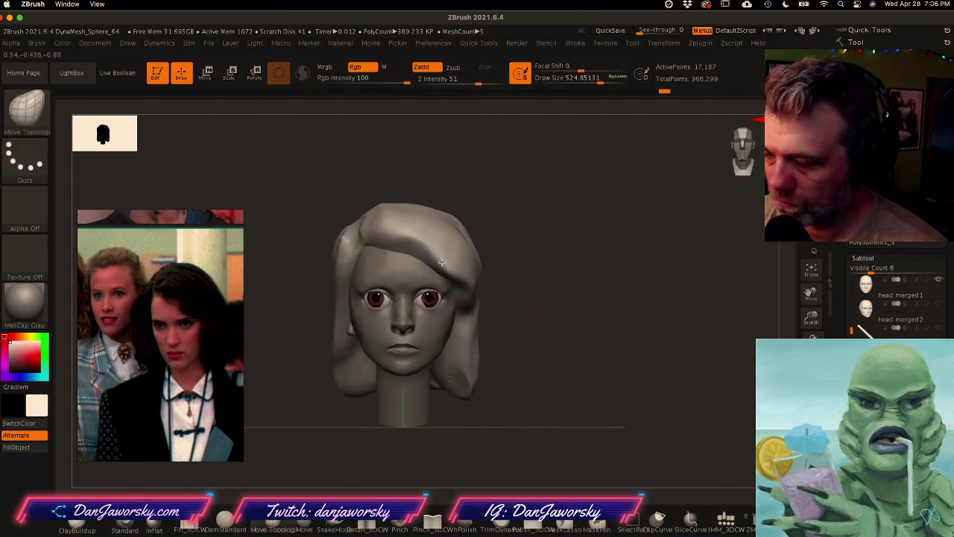
pyautogui.moveTo(441, 204); pyautogui.dragTo(436, 225, button='right')
pyautogui.moveTo(466, 185); pyautogui.dragTo(432, 190)
pyautogui.moveTo(433, 189)
pyautogui.keyDown('shift'); pyautogui.mouseDown(button='right')
pyautogui.moveTo(481, 276)
pyautogui.moveTo(512, 306)
pyautogui.mouseUp(button='right'); pyautogui.keyUp('shift')
# Step: Set the Move Topological brush's draw size to about 212
pyautogui.press('space')
pyautogui.moveTo(512, 306); pyautogui.dragTo(474, 306)
pyautogui.press('space')
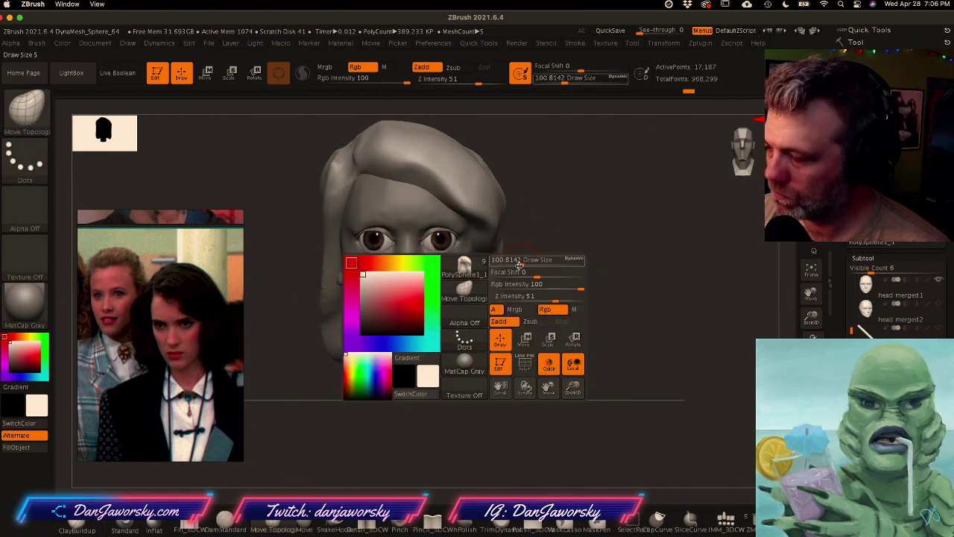
pyautogui.moveTo(520, 262); pyautogui.dragTo(533, 262)
pyautogui.keyDown('ctrl'); pyautogui.moveTo(579, 360); pyautogui.dragTo(573, 339, button='right'); pyautogui.keyUp('ctrl')
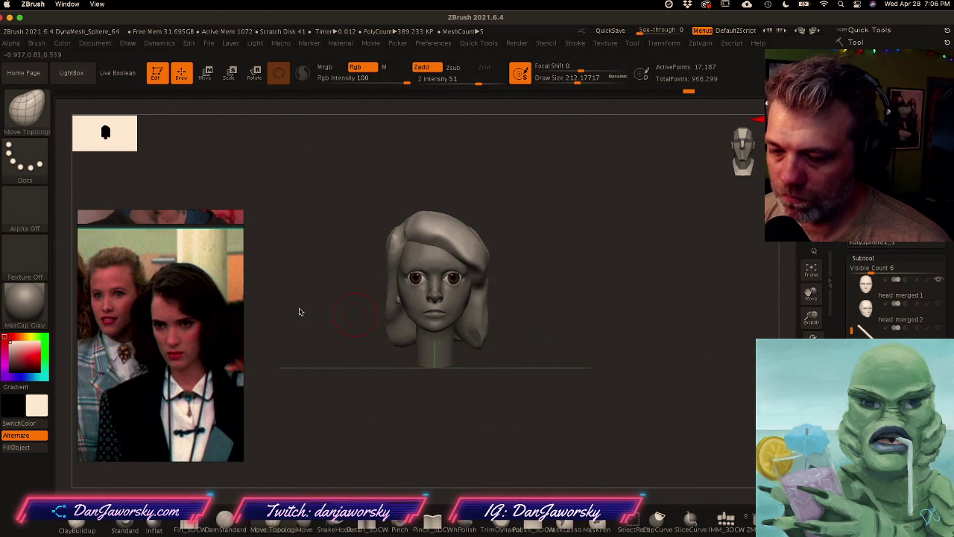
# Step: Switch to the PureRef board and examine the four-image film still for the hair shape
pyautogui.click(154, 335)
pyautogui.scroll(-6, 154, 334)
pyautogui.click(156, 271)
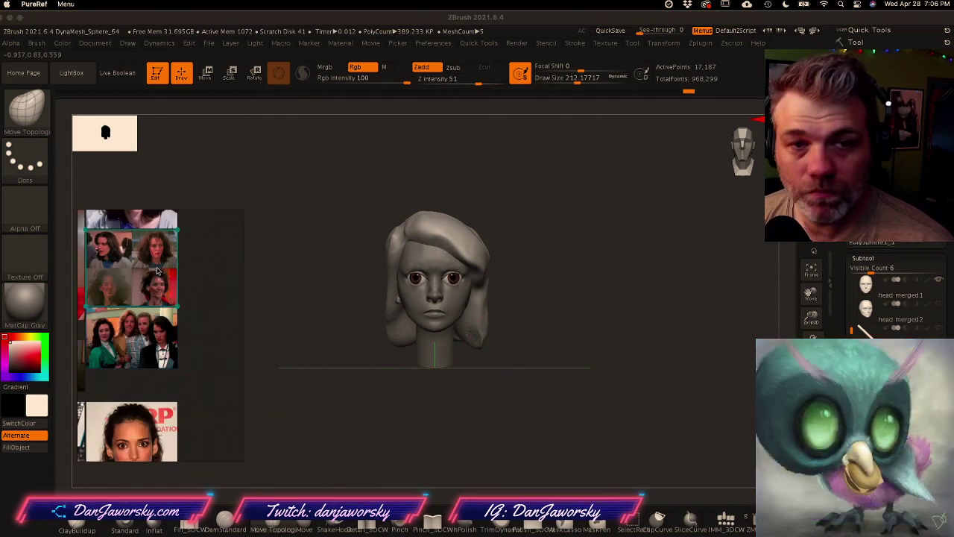
pyautogui.doubleClick(155, 294)
pyautogui.scroll(5, 155, 294)
pyautogui.moveTo(193, 344); pyautogui.dragTo(100, 277, button='middle')
pyautogui.moveTo(166, 380); pyautogui.dragTo(234, 345, button='middle')
# Step: Examine the other film references on the board for curly and tousled hair, and return to ZBrush
pyautogui.scroll(-1, 167, 318)
pyautogui.scroll(-5, 169, 317)
pyautogui.moveTo(83, 317); pyautogui.dragTo(174, 332, button='middle')
pyautogui.scroll(-5, 173, 332)
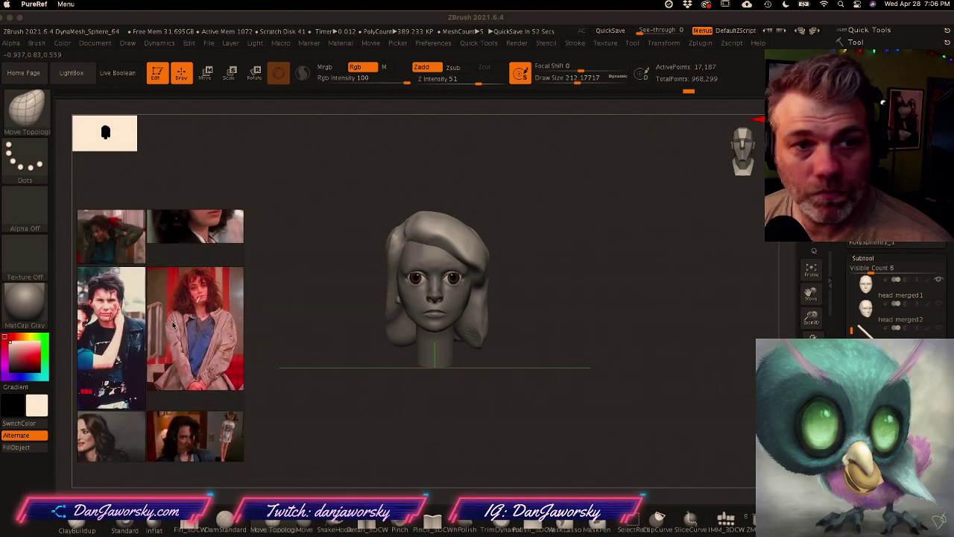
pyautogui.moveTo(188, 298); pyautogui.dragTo(187, 344, button='middle')
pyautogui.click(132, 263)
pyautogui.scroll(3, 132, 263)
pyautogui.scroll(3, 132, 264)
pyautogui.moveTo(132, 264); pyautogui.dragTo(259, 262, button='middle')
pyautogui.scroll(-4, 165, 264)
pyautogui.moveTo(135, 385); pyautogui.dragTo(229, 306, button='middle')
pyautogui.scroll(-4, 230, 307)
pyautogui.press('super+Tab')
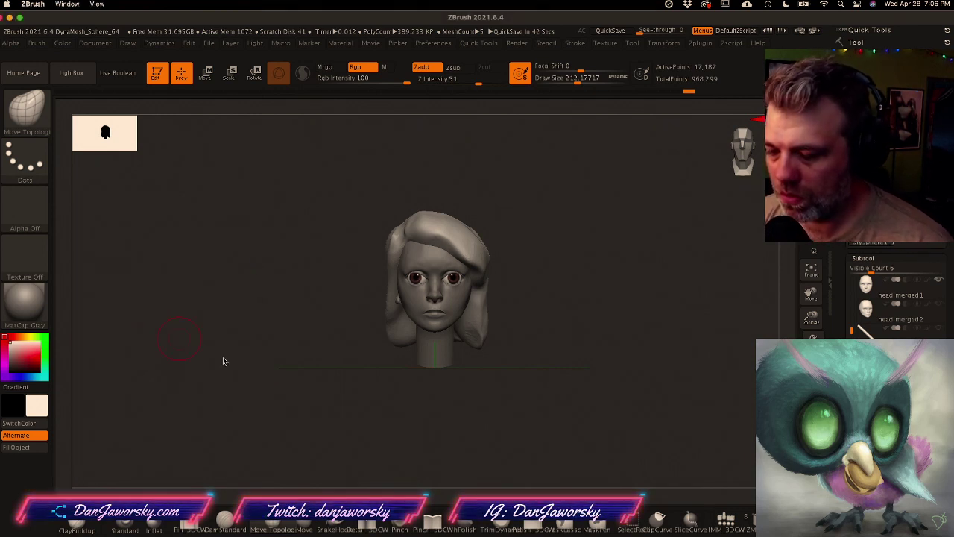
# Step: Bring the PureRef board back into view and zoom in on the still of the character with tousled hair and a red glove
pyautogui.moveTo(439, 530)
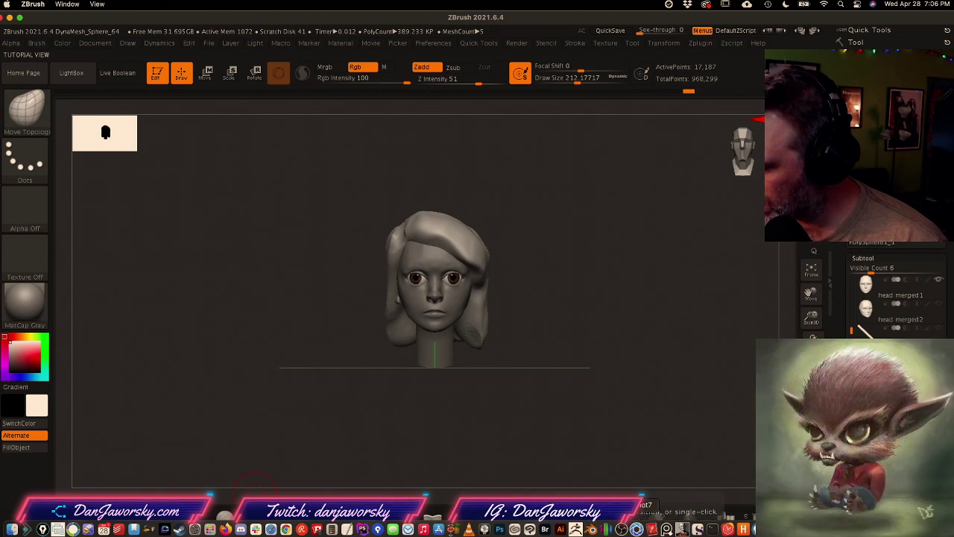
pyautogui.click(668, 529)
pyautogui.click(202, 351)
pyautogui.scroll(1, 200, 361)
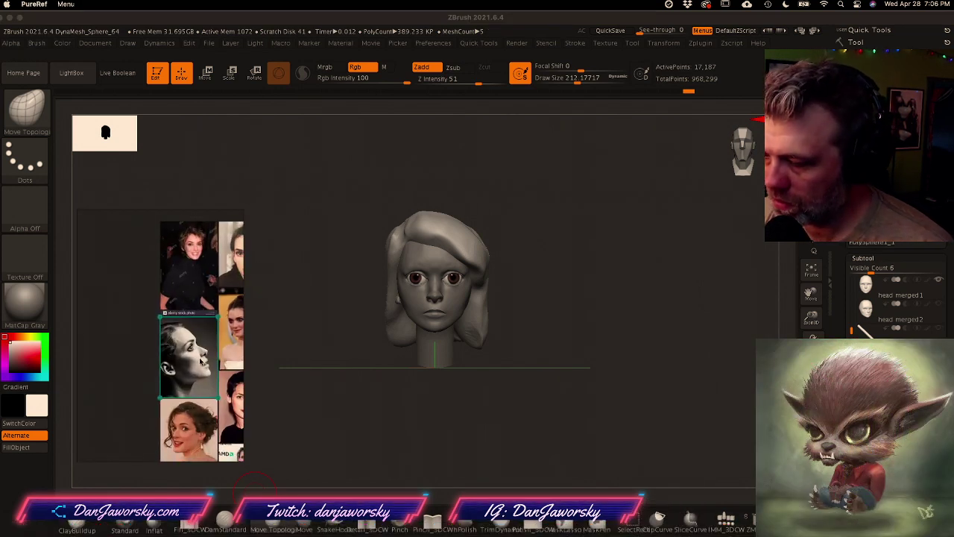
pyautogui.scroll(3, 199, 361)
pyautogui.scroll(-8, 202, 363)
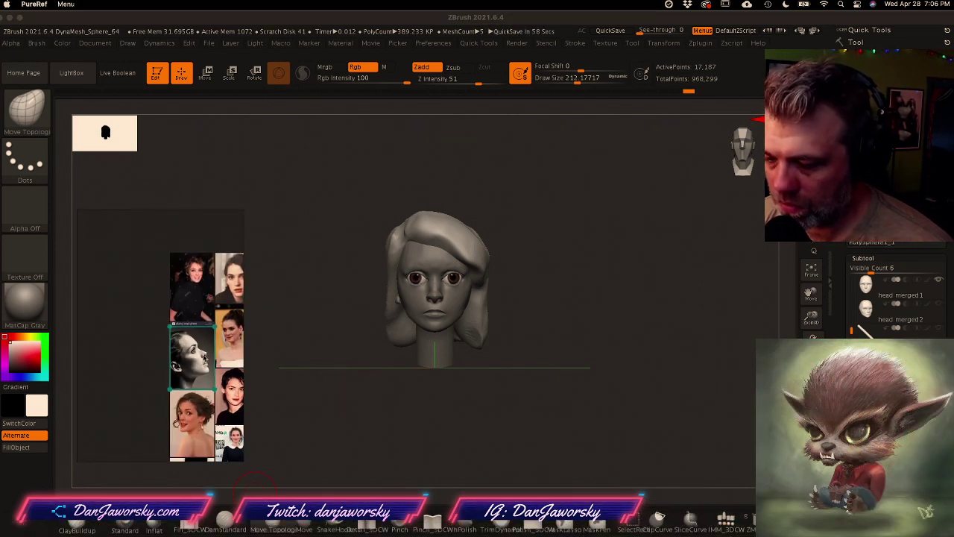
pyautogui.click(200, 289)
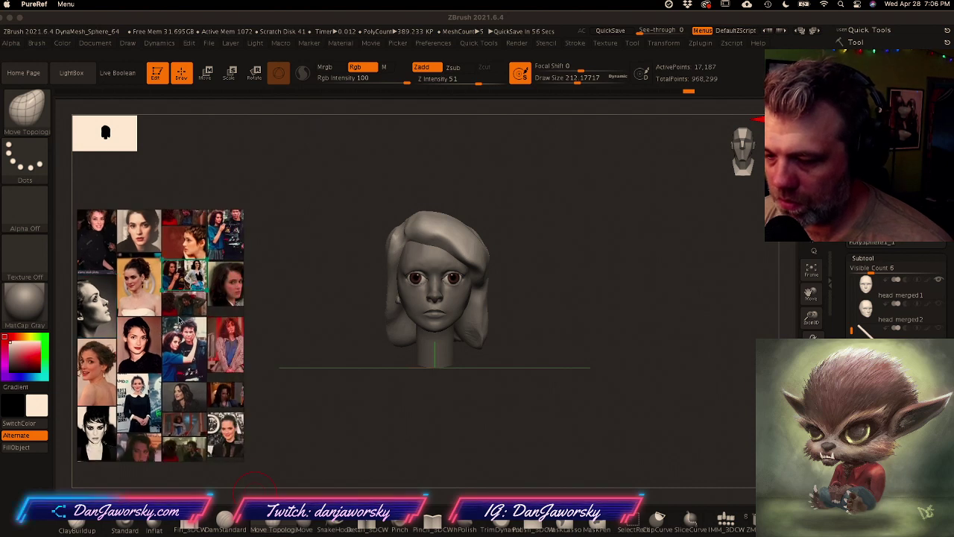
pyautogui.scroll(6, 185, 302)
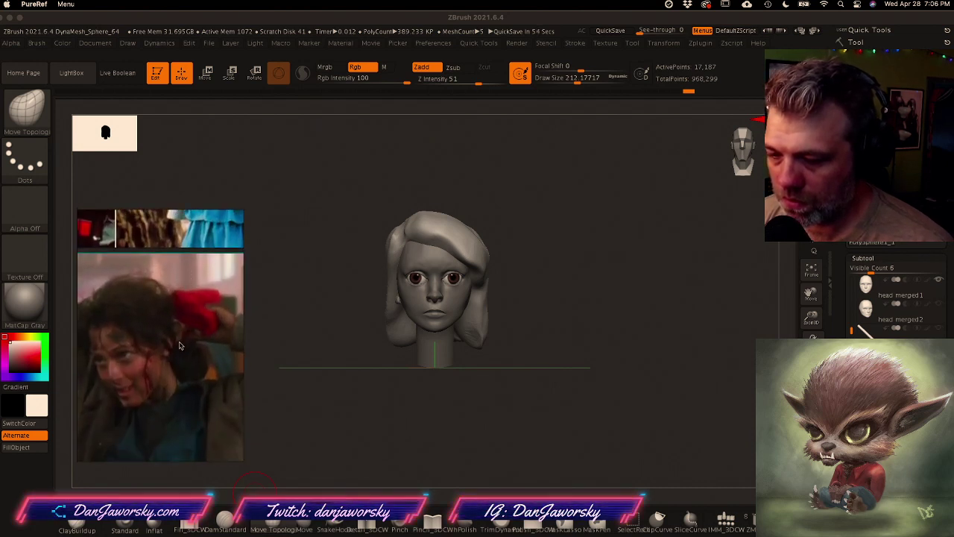
pyautogui.click(554, 302)
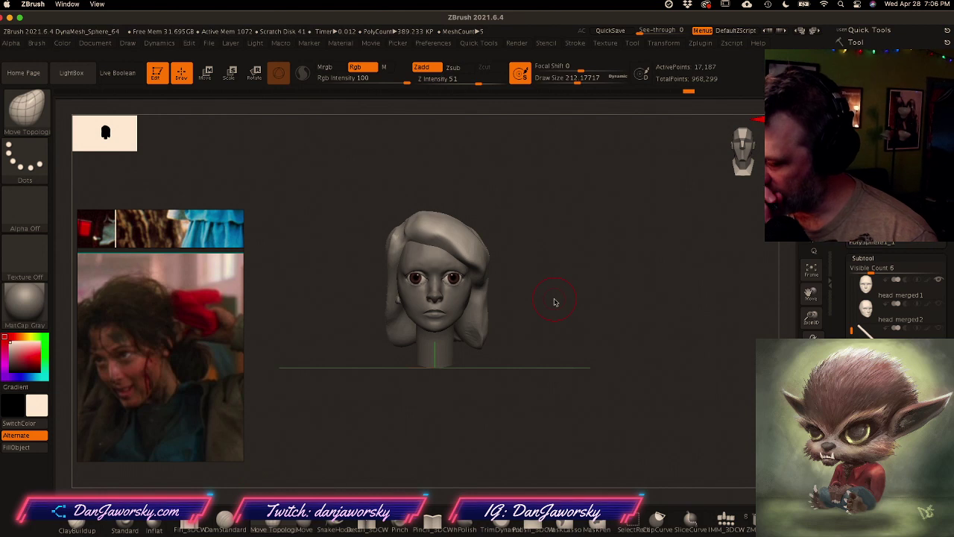
# Step: Open the image results for the red hair bow search in Chrome and add the photo of a bow on long hair to the PureRef board
pyautogui.moveTo(268, 534)
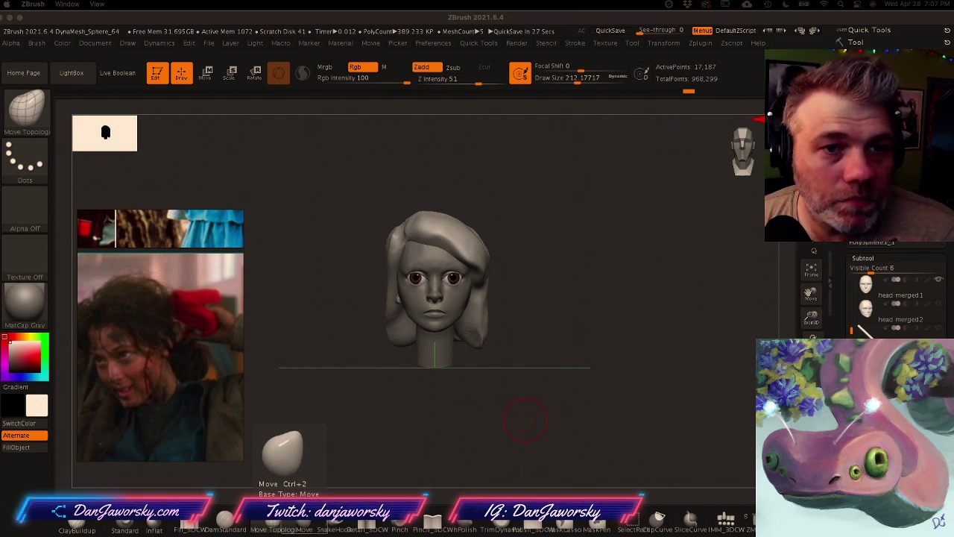
pyautogui.moveTo(0, 109); pyautogui.dragTo(720, 52)
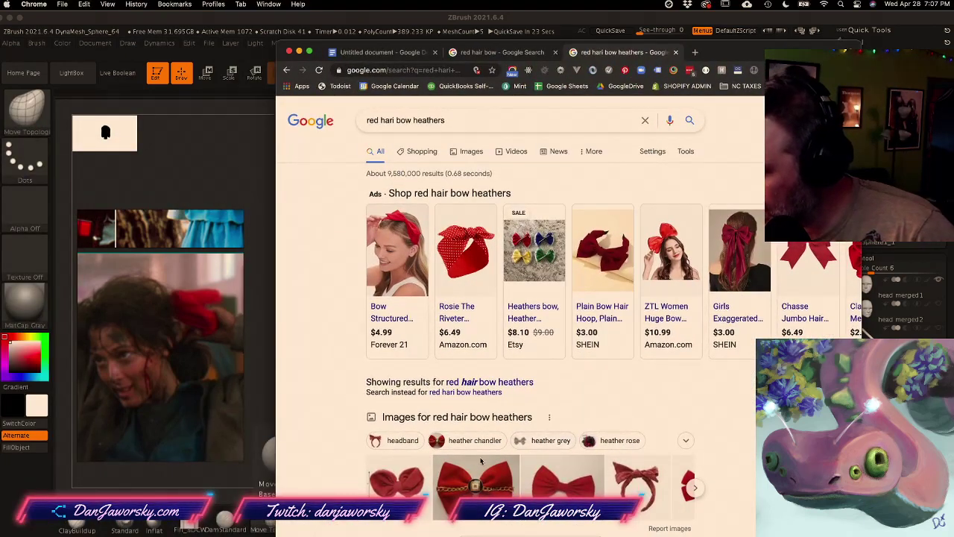
pyautogui.scroll(-2, 484, 461)
pyautogui.click(568, 422)
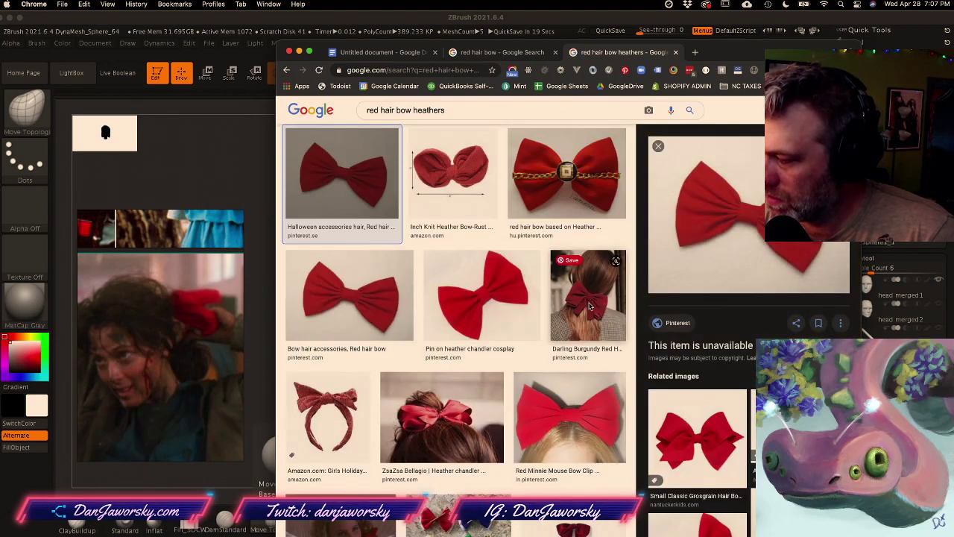
pyautogui.moveTo(589, 304); pyautogui.dragTo(199, 361)
pyautogui.click(596, 305)
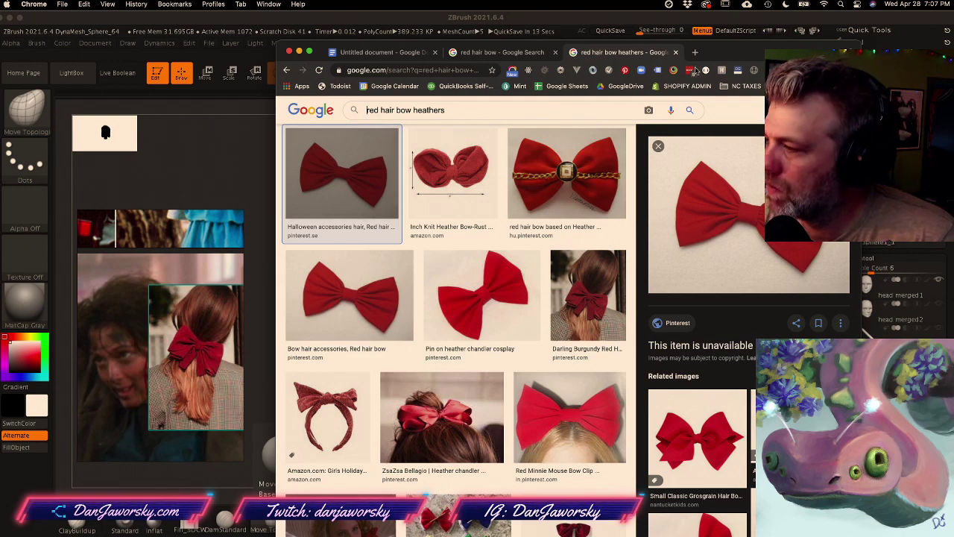
# Step: Close the hair bow search in Chrome and return to ZBrush
pyautogui.click(675, 52)
pyautogui.moveTo(675, 52); pyautogui.dragTo(2, 52)
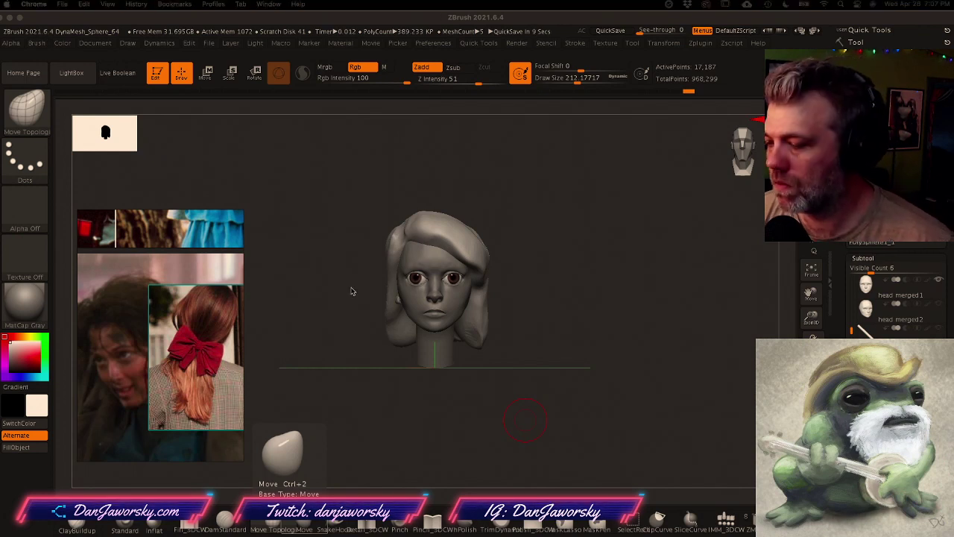
pyautogui.click(368, 376)
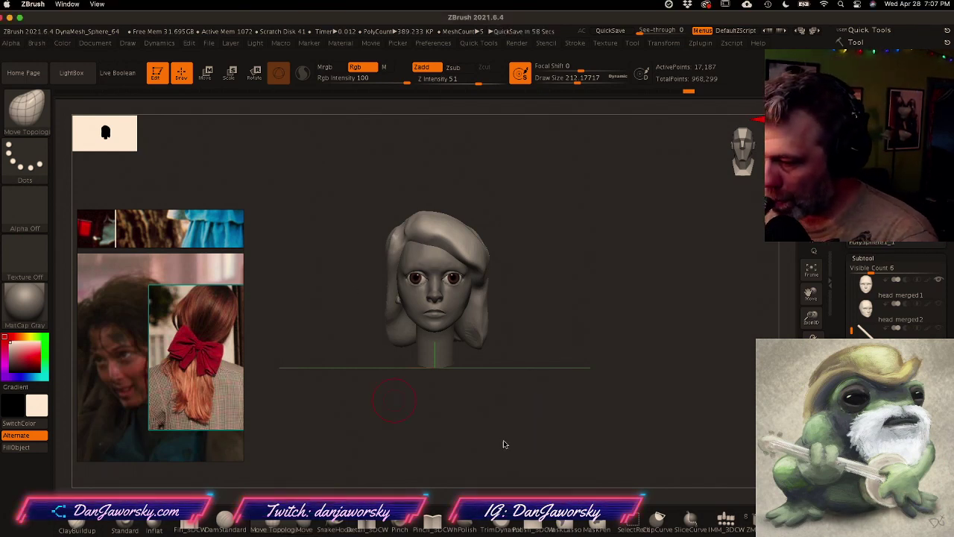
# Step: Turn to the back of the head and append a Cylinder3D subtool
pyautogui.moveTo(531, 369); pyautogui.dragTo(539, 386)
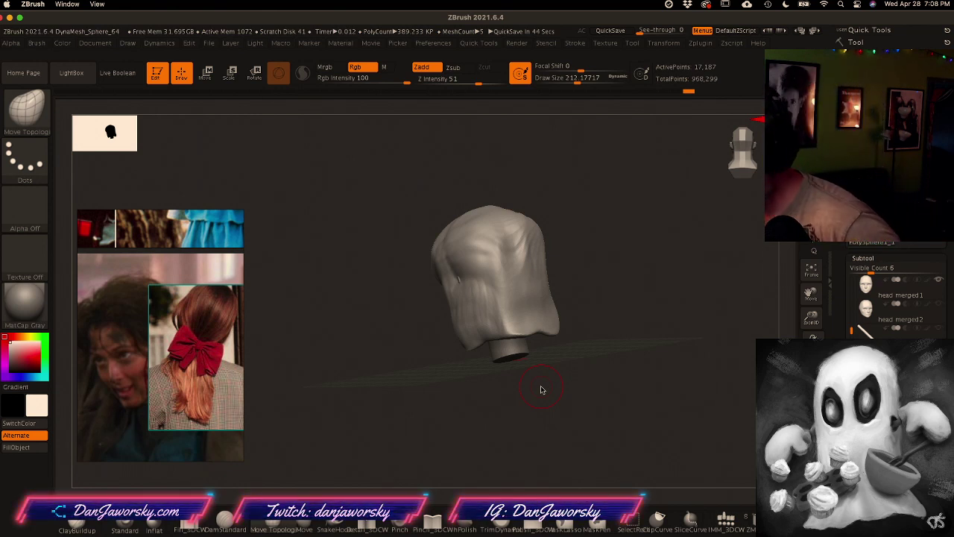
pyautogui.moveTo(541, 390); pyautogui.dragTo(554, 412)
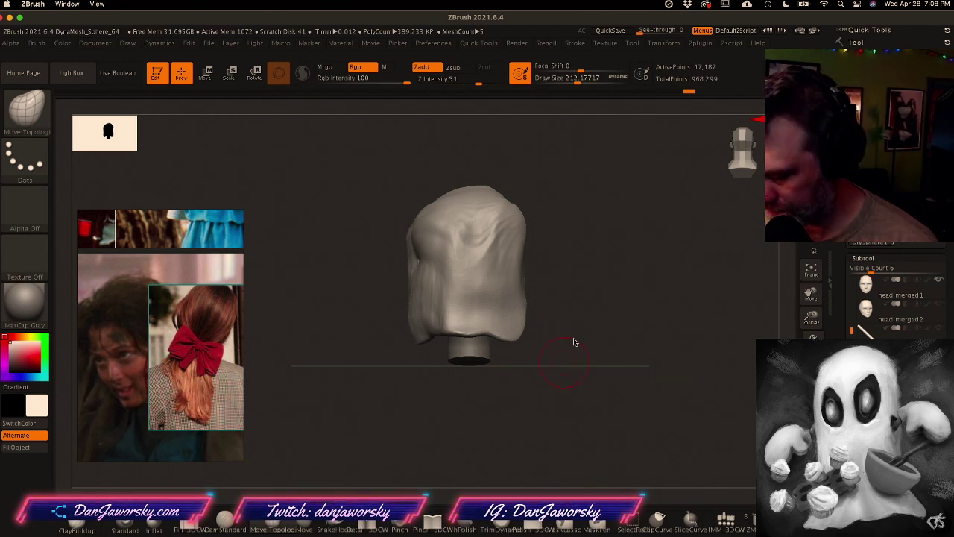
pyautogui.press('q')
pyautogui.click(590, 302)
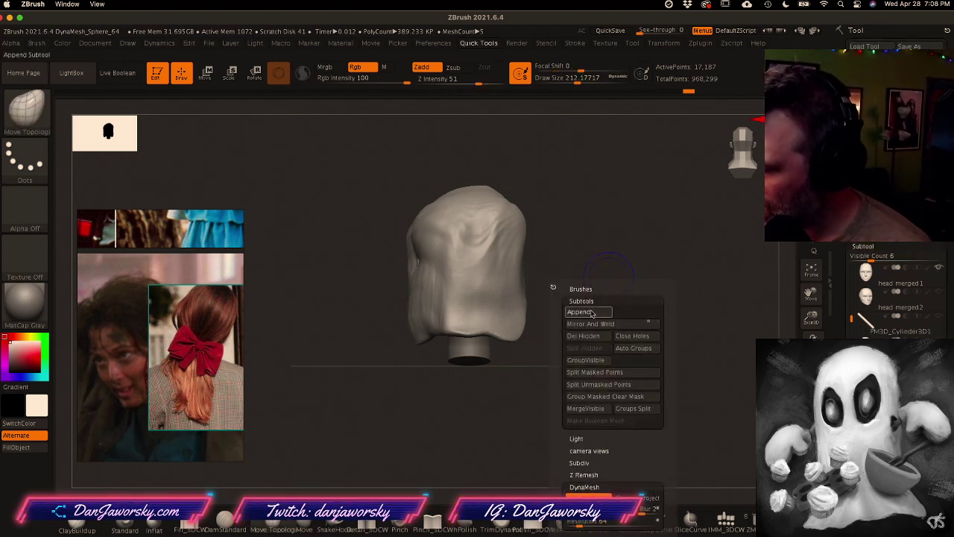
pyautogui.click(553, 287)
pyautogui.press('space')
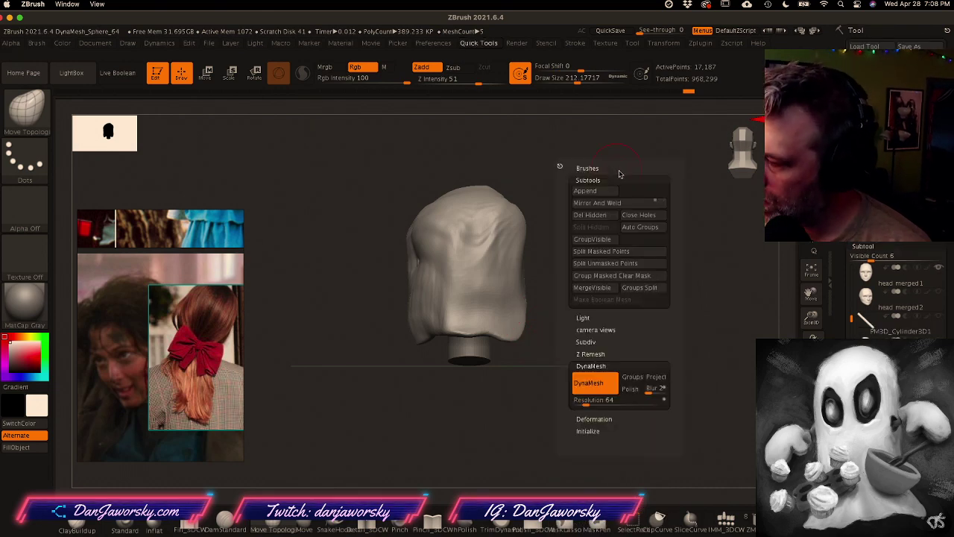
pyautogui.click(595, 192)
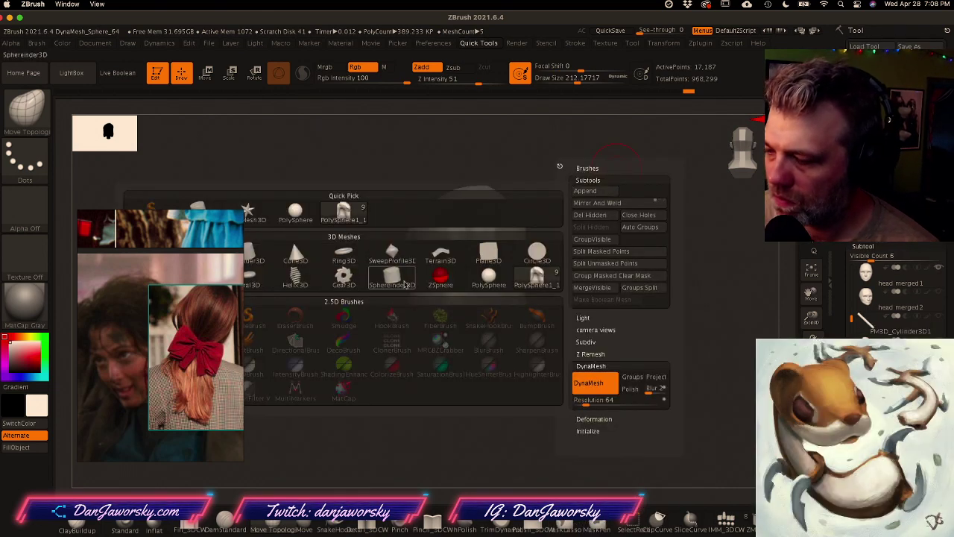
pyautogui.click(250, 254)
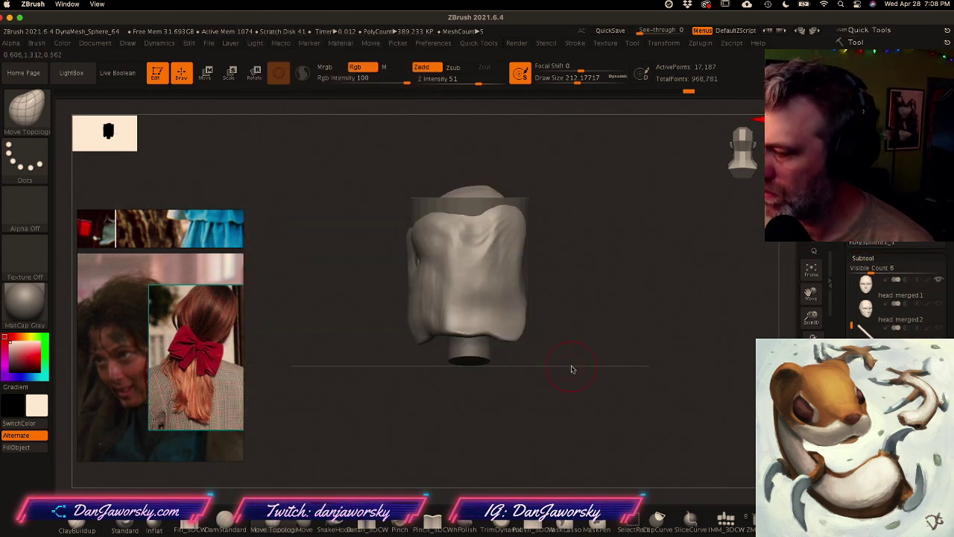
pyautogui.press('w')
pyautogui.moveTo(538, 184); pyautogui.dragTo(679, 179)
pyautogui.hotkey('ctrl', 'z')
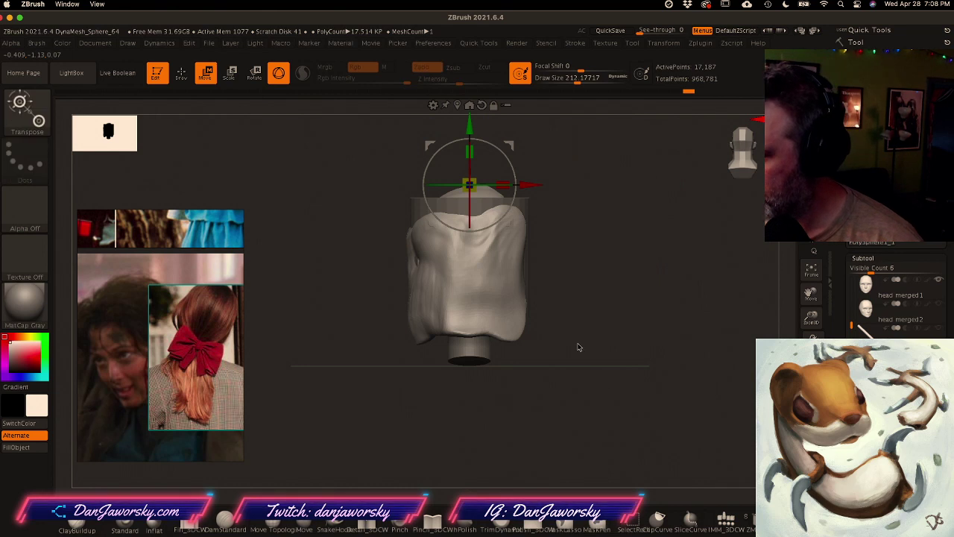
# Step: Select the new cylinder, move it clear beside the hair and rotate it so its round end faces the back view
pyautogui.press('q')
pyautogui.keyDown('alt'); pyautogui.click(528, 209); pyautogui.keyUp('alt')
pyautogui.press('w')
pyautogui.moveTo(538, 254); pyautogui.dragTo(681, 253)
pyautogui.moveTo(641, 347); pyautogui.dragTo(633, 373)
pyautogui.moveTo(611, 287); pyautogui.dragTo(616, 356)
pyautogui.moveTo(612, 289); pyautogui.dragTo(614, 273)
pyautogui.keyDown('alt'); pyautogui.moveTo(633, 289); pyautogui.dragTo(602, 291, button='right'); pyautogui.keyUp('alt')
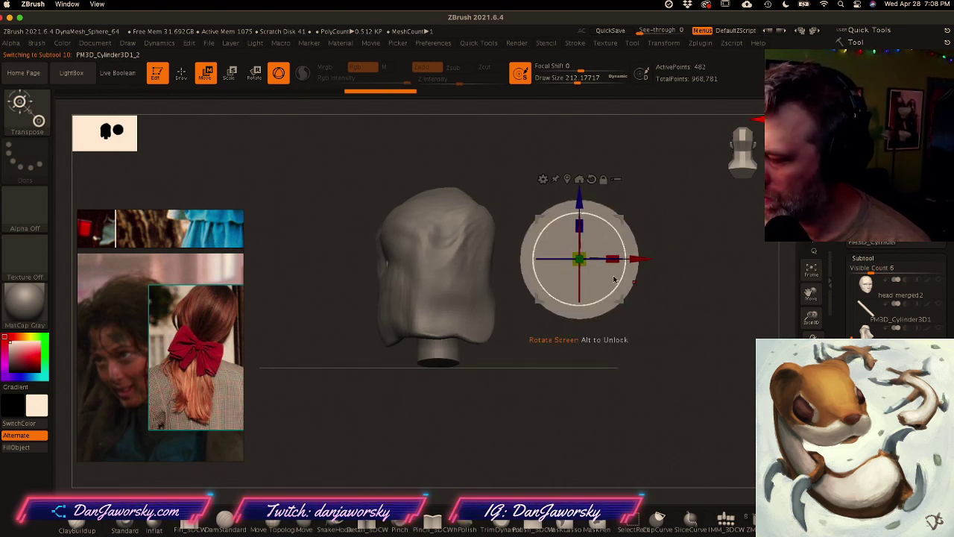
# Step: Rotate the cylinder a quarter turn so it lies horizontally across the head and centre it on the hair
pyautogui.keyDown('shift'); pyautogui.moveTo(601, 260); pyautogui.dragTo(675, 258); pyautogui.keyUp('shift')
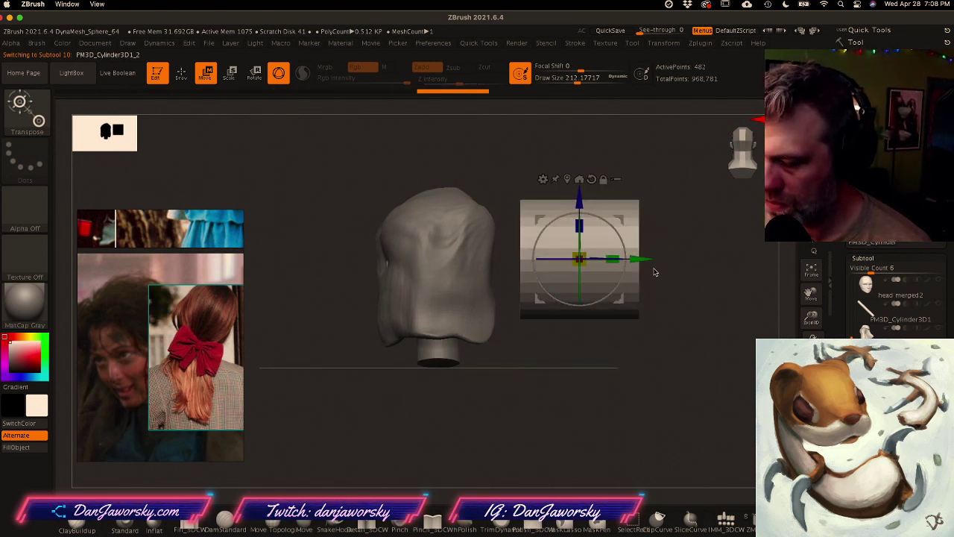
pyautogui.moveTo(597, 259); pyautogui.dragTo(548, 263)
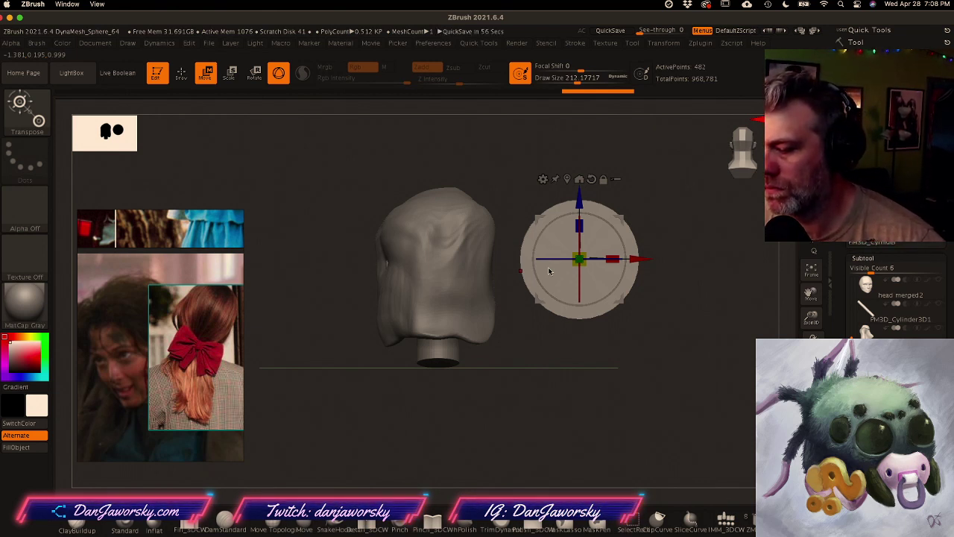
pyautogui.moveTo(531, 340)
pyautogui.mouseDown()
pyautogui.moveTo(631, 343)
pyautogui.moveTo(547, 329)
pyautogui.mouseUp()
pyautogui.keyDown('alt'); pyautogui.moveTo(603, 310); pyautogui.dragTo(529, 318); pyautogui.keyUp('alt')
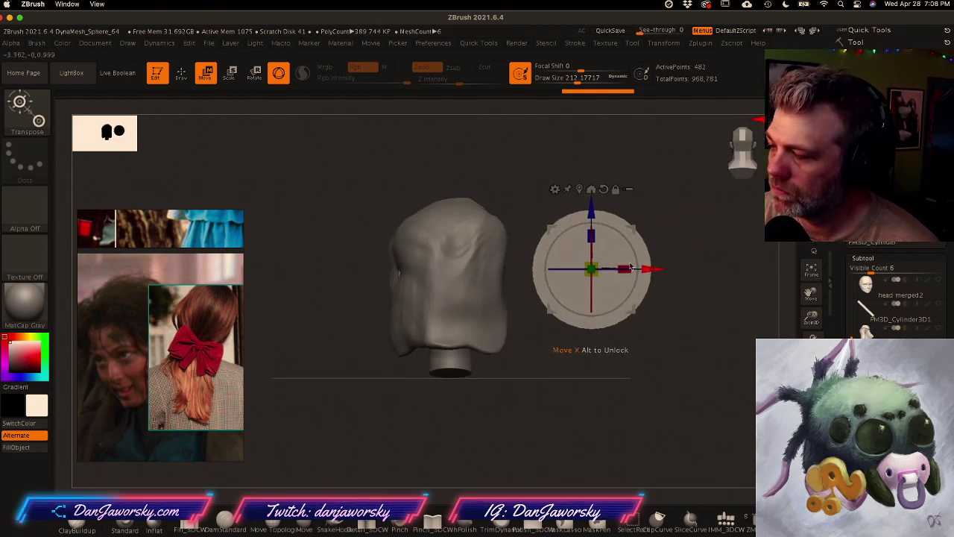
pyautogui.keyDown('alt'); pyautogui.click(593, 190); pyautogui.keyUp('alt')
pyautogui.keyDown('alt'); pyautogui.moveTo(534, 271); pyautogui.dragTo(563, 293); pyautogui.keyUp('alt')
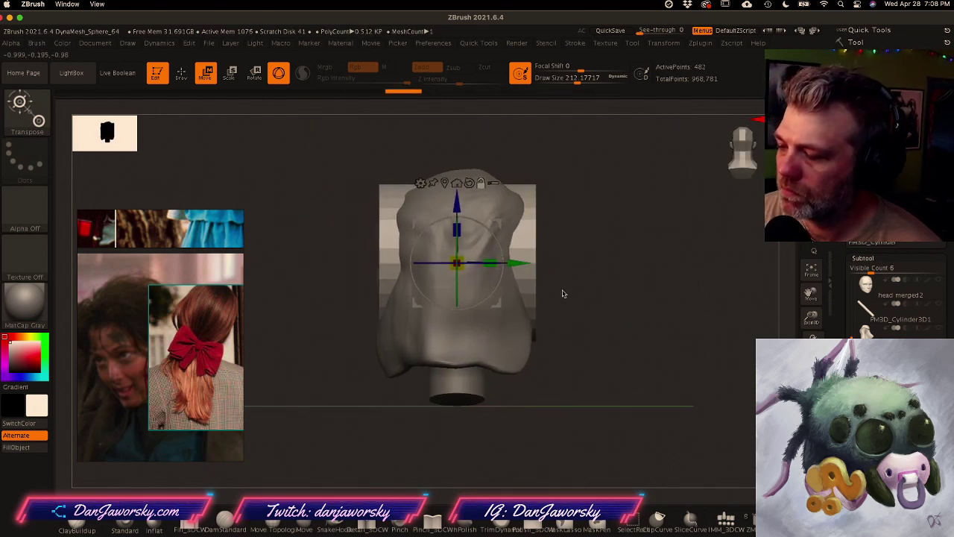
# Step: Stretch the cylinder sideways, flatten it front to back, and move it to the back of the hair
pyautogui.moveTo(493, 264); pyautogui.dragTo(523, 264)
pyautogui.moveTo(462, 231); pyautogui.dragTo(518, 262)
pyautogui.moveTo(347, 263); pyautogui.dragTo(408, 264)
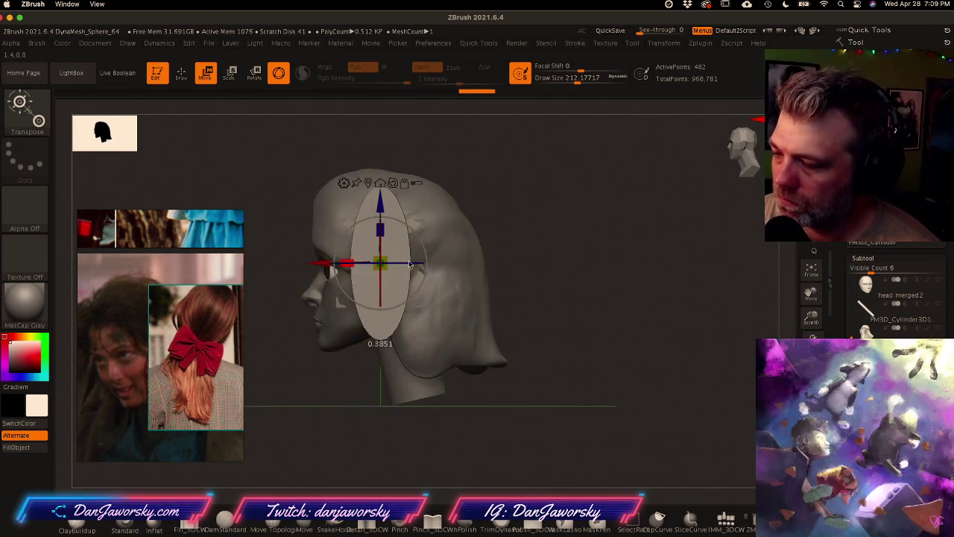
pyautogui.moveTo(319, 263); pyautogui.dragTo(463, 260)
pyautogui.keyDown('shift'); pyautogui.moveTo(504, 309); pyautogui.dragTo(328, 320); pyautogui.keyUp('shift')
# Step: Subdivide the flattened cylinder twice and convert it to a DynaMesh at resolution 128
pyautogui.moveTo(500, 346)
pyautogui.keyDown('alt'); pyautogui.mouseDown()
pyautogui.moveTo(526, 358)
pyautogui.moveTo(504, 358)
pyautogui.mouseUp(); pyautogui.keyUp('alt')
pyautogui.hotkey('ctrl', 'd')
pyautogui.hotkey('ctrl', 'd')
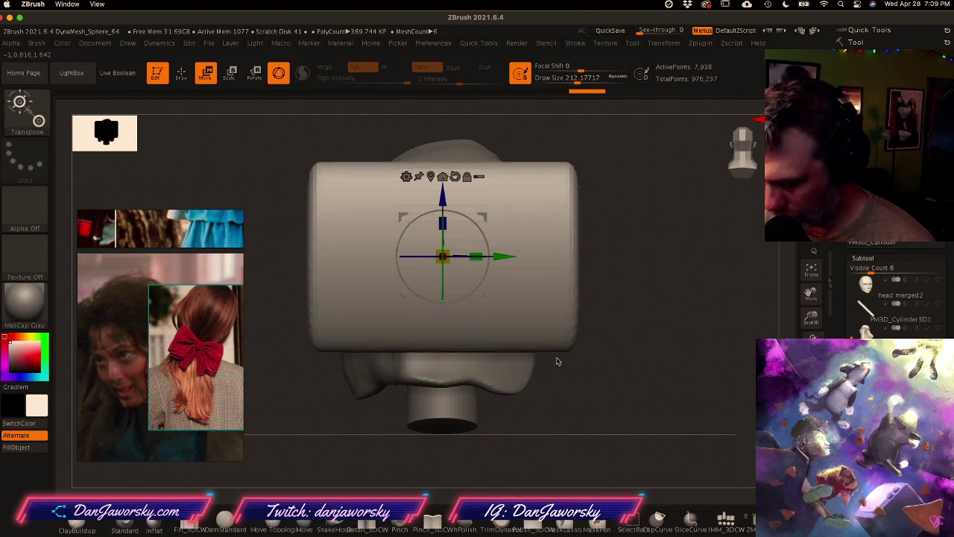
pyautogui.press('space')
pyautogui.click(567, 480)
pyautogui.click(527, 498)
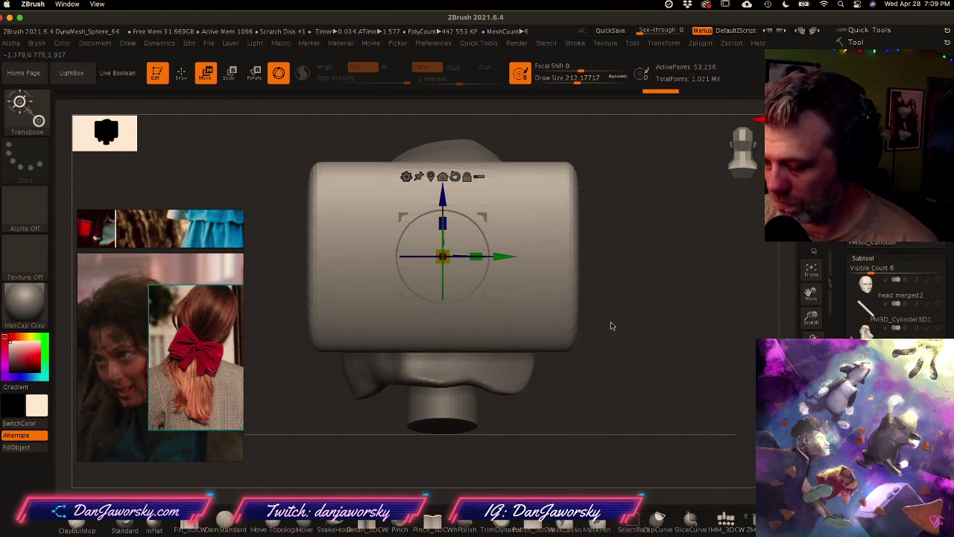
# Step: Mask a vertical band across the cylinder's middle, then invert and soften the mask so only the band can be edited
pyautogui.keyDown('alt'); pyautogui.moveTo(609, 322); pyautogui.dragTo(625, 325); pyautogui.keyUp('alt')
pyautogui.press('q')
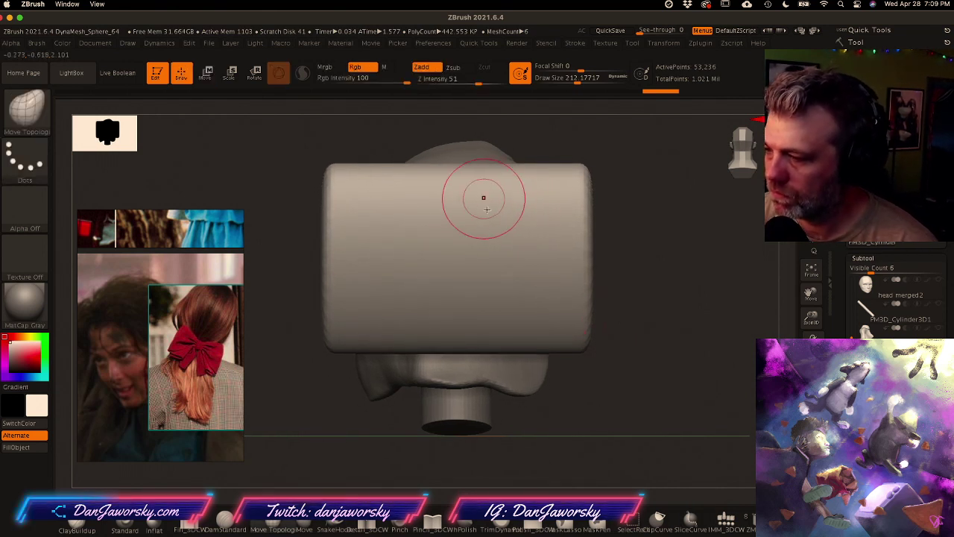
pyautogui.moveTo(583, 288)
pyautogui.keyDown('ctrl'); pyautogui.mouseDown(button='right')
pyautogui.moveTo(502, 294)
pyautogui.moveTo(501, 324)
pyautogui.mouseUp(button='right'); pyautogui.keyUp('ctrl')
pyautogui.press('space')
pyautogui.moveTo(510, 320); pyautogui.dragTo(521, 321)
pyautogui.keyDown('ctrl'); pyautogui.moveTo(422, 232); pyautogui.dragTo(475, 378); pyautogui.keyUp('ctrl')
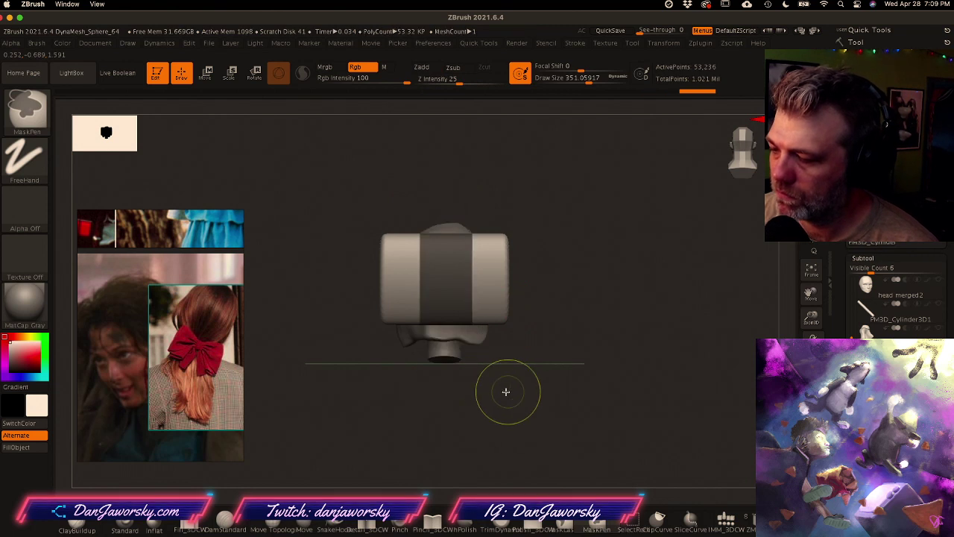
pyautogui.keyDown('ctrl'); pyautogui.click(505, 390); pyautogui.keyUp('ctrl')
pyautogui.keyDown('ctrl'); pyautogui.click(487, 292); pyautogui.keyUp('ctrl')
pyautogui.keyDown('ctrl'); pyautogui.click(487, 291); pyautogui.keyUp('ctrl')
# Step: Try pinching the cylinder's unmasked middle by scaling it down vertically, undo the scaling and clear the mask
pyautogui.press('w')
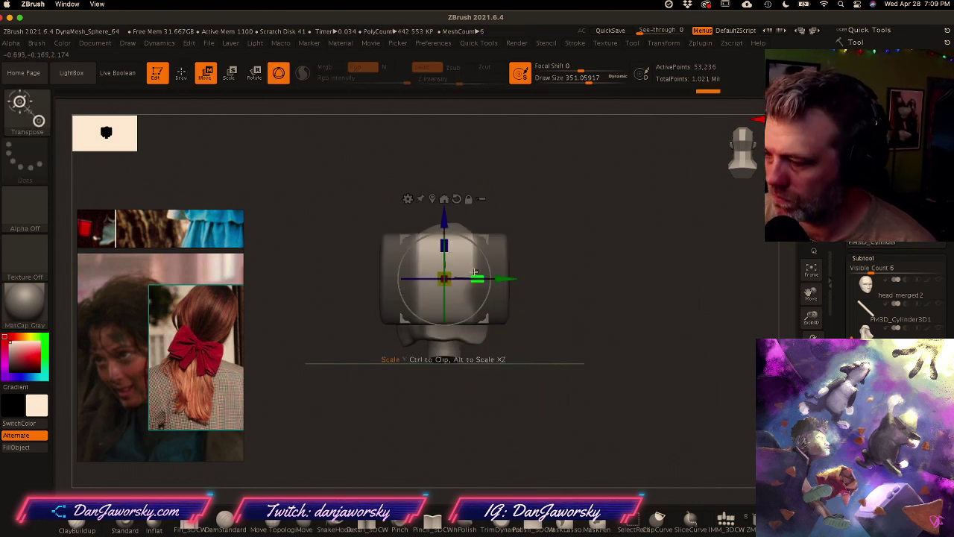
pyautogui.moveTo(448, 251); pyautogui.dragTo(447, 253)
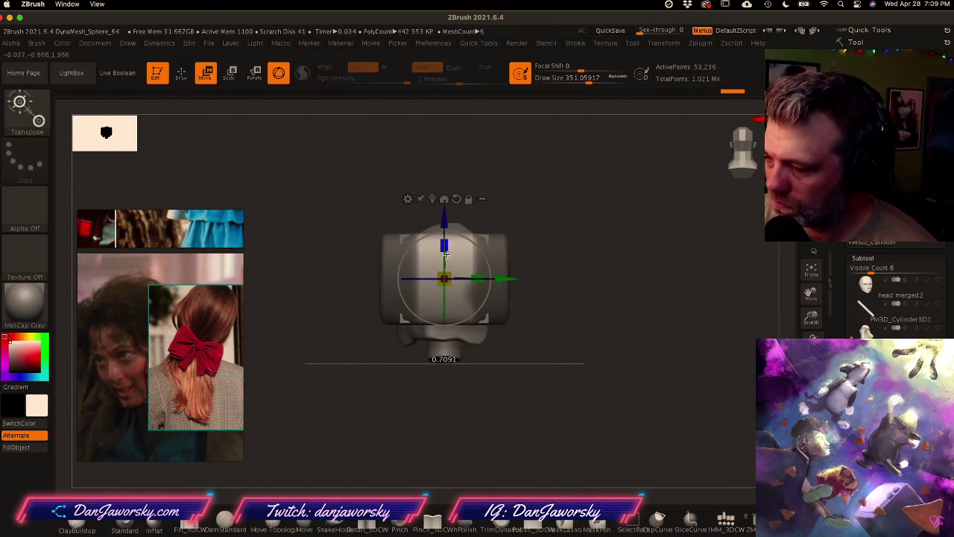
pyautogui.moveTo(519, 351)
pyautogui.mouseDown()
pyautogui.moveTo(530, 362)
pyautogui.moveTo(515, 350)
pyautogui.moveTo(521, 356)
pyautogui.mouseUp()
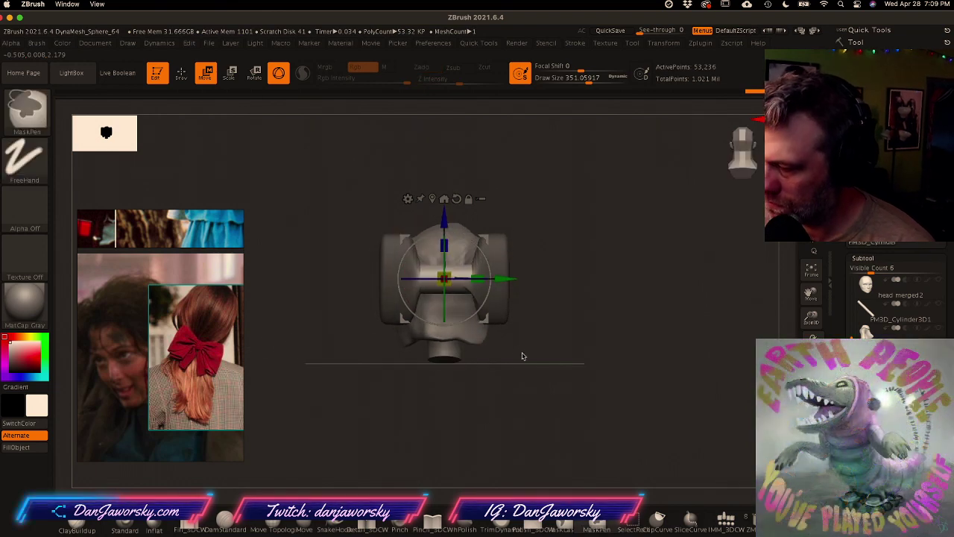
pyautogui.hotkey('ctrl', 'z')
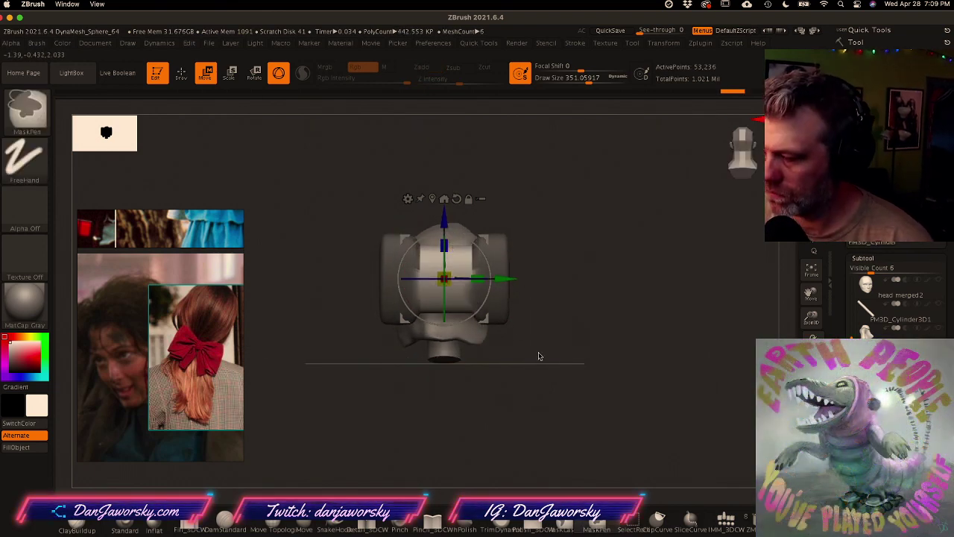
pyautogui.hotkey('ctrl', 'z')
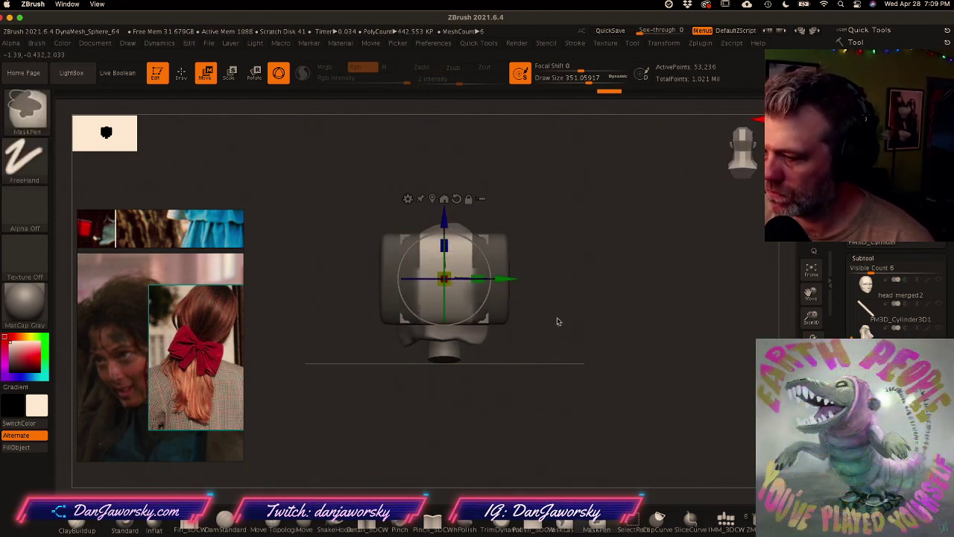
pyautogui.keyDown('ctrl'); pyautogui.moveTo(558, 322); pyautogui.dragTo(560, 351); pyautogui.keyUp('ctrl')
# Step: Try to remesh the cylinder at DynaMesh resolution 40 and turn on the polyframe display
pyautogui.press('space')
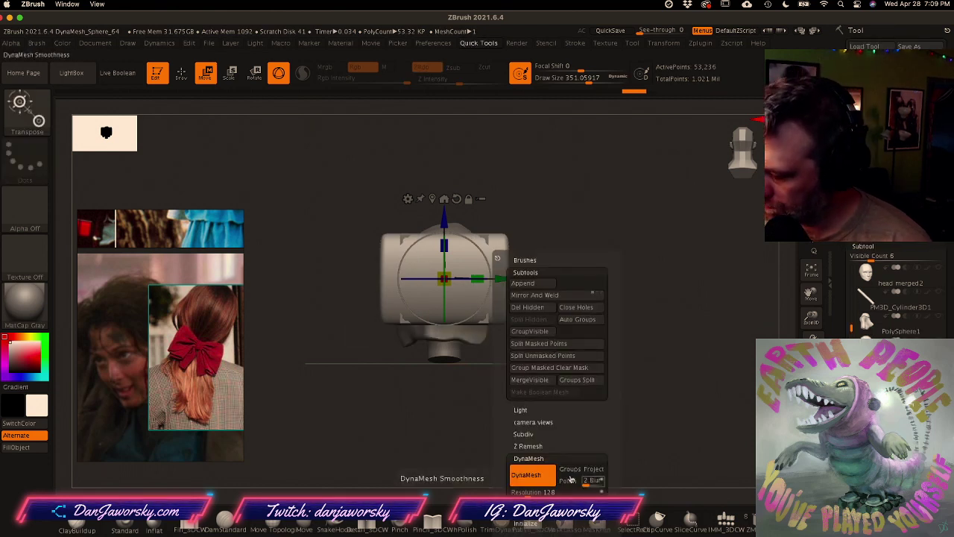
pyautogui.press('Return')
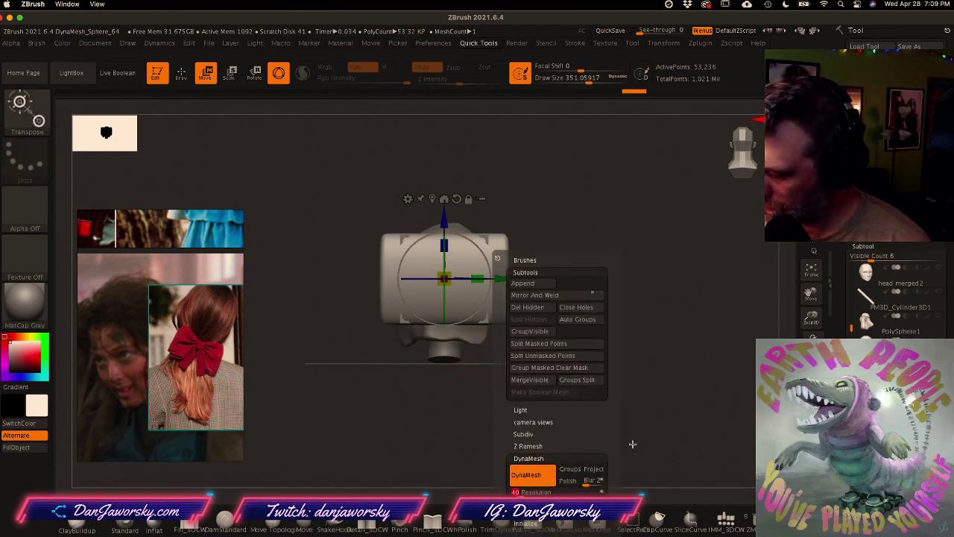
pyautogui.keyDown('ctrl'); pyautogui.moveTo(565, 255); pyautogui.dragTo(586, 295); pyautogui.keyUp('ctrl')
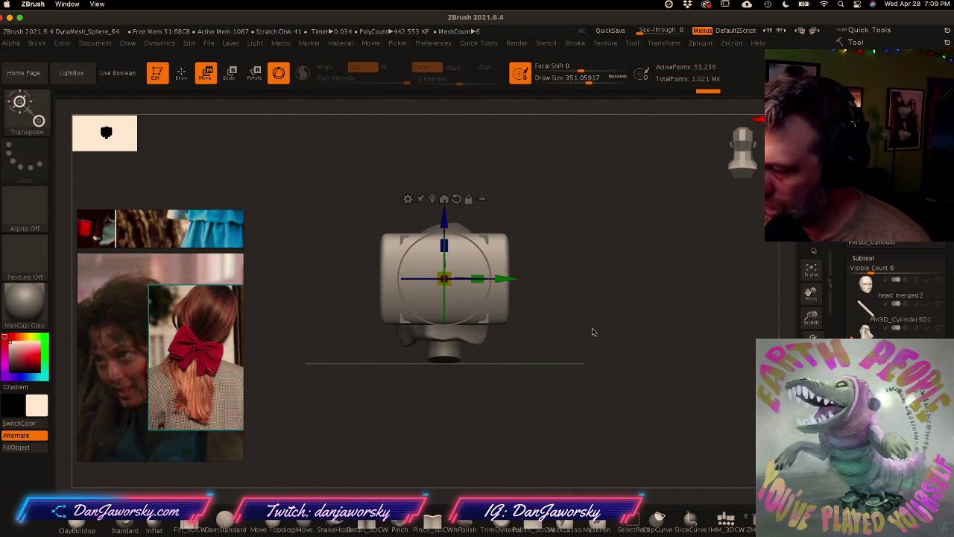
pyautogui.hotkey('shift', 'f')
pyautogui.keyDown('ctrl'); pyautogui.moveTo(539, 298); pyautogui.dragTo(620, 313, button='right'); pyautogui.keyUp('ctrl')
# Step: Try to remesh the cylinder at a DynaMesh resolution of 8
pyautogui.press('space')
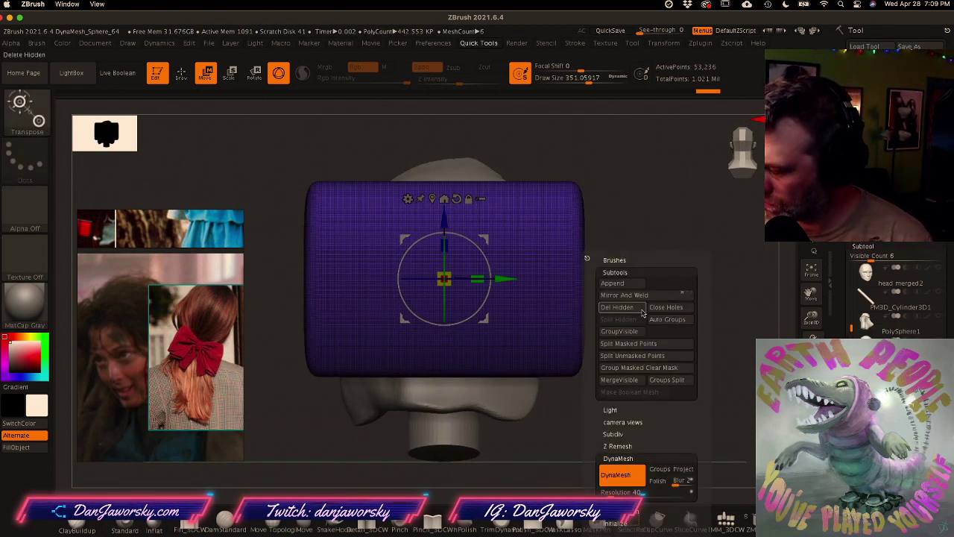
pyautogui.moveTo(536, 257); pyautogui.dragTo(560, 271)
pyautogui.moveTo(662, 369); pyautogui.dragTo(611, 327, button='right')
pyautogui.moveTo(615, 337); pyautogui.dragTo(637, 346)
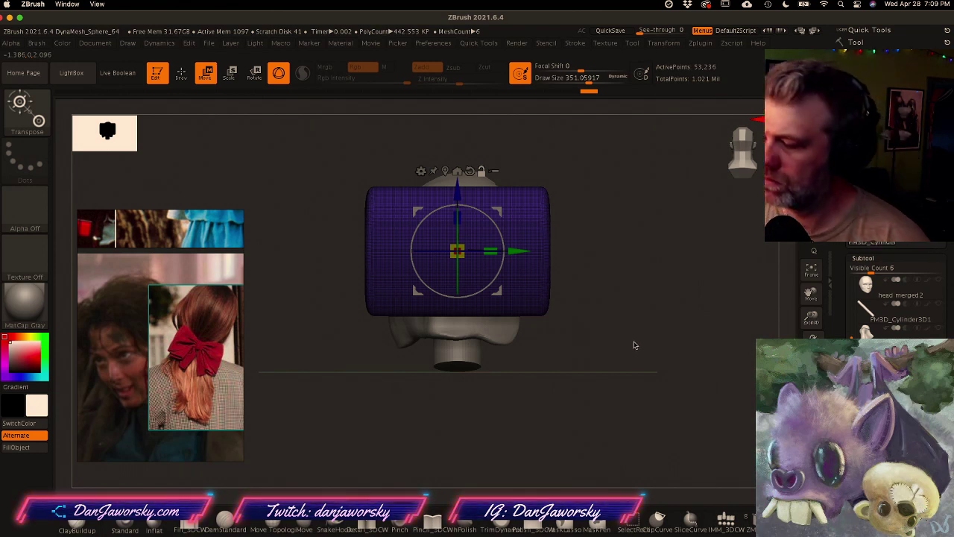
# Step: ZRemesh the cylinder twice with a target polygon count of 5 to get a lighter, cleaner mesh
pyautogui.press('space')
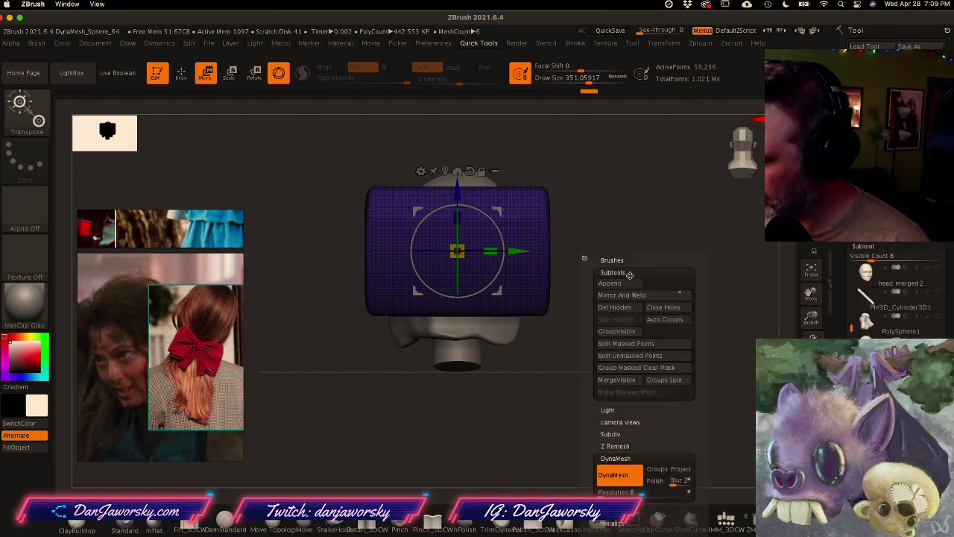
pyautogui.moveTo(696, 453)
pyautogui.mouseDown()
pyautogui.moveTo(695, 399)
pyautogui.moveTo(692, 467)
pyautogui.mouseUp()
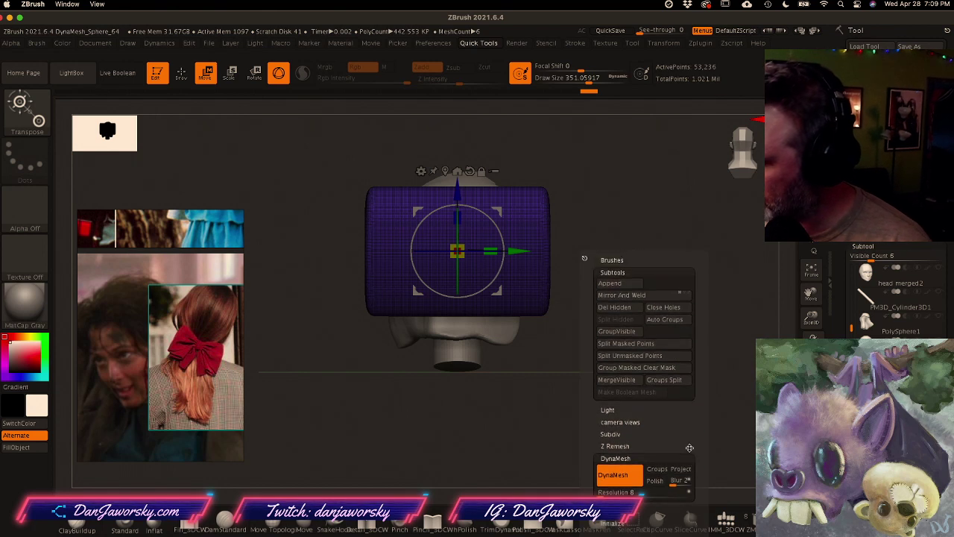
pyautogui.click(613, 435)
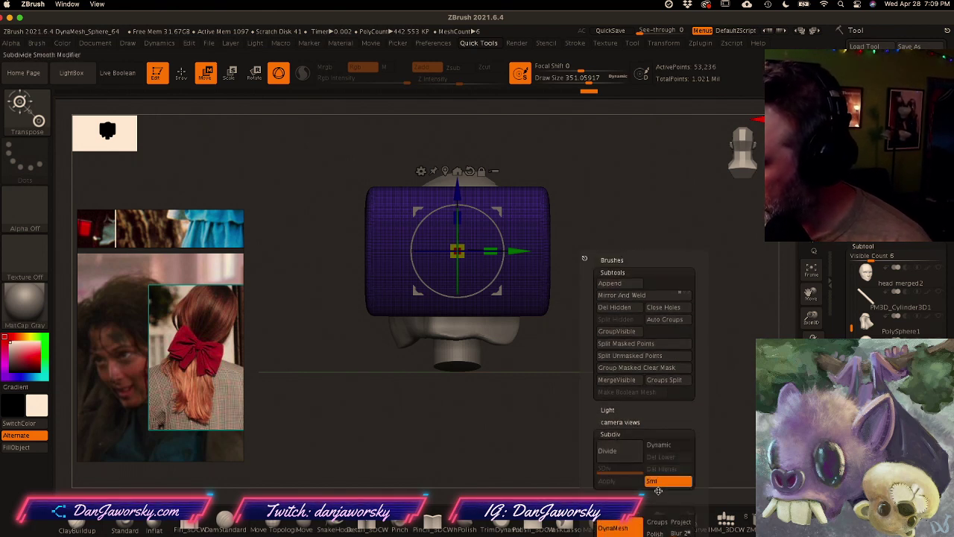
pyautogui.moveTo(701, 450); pyautogui.dragTo(695, 382)
pyautogui.click(620, 348)
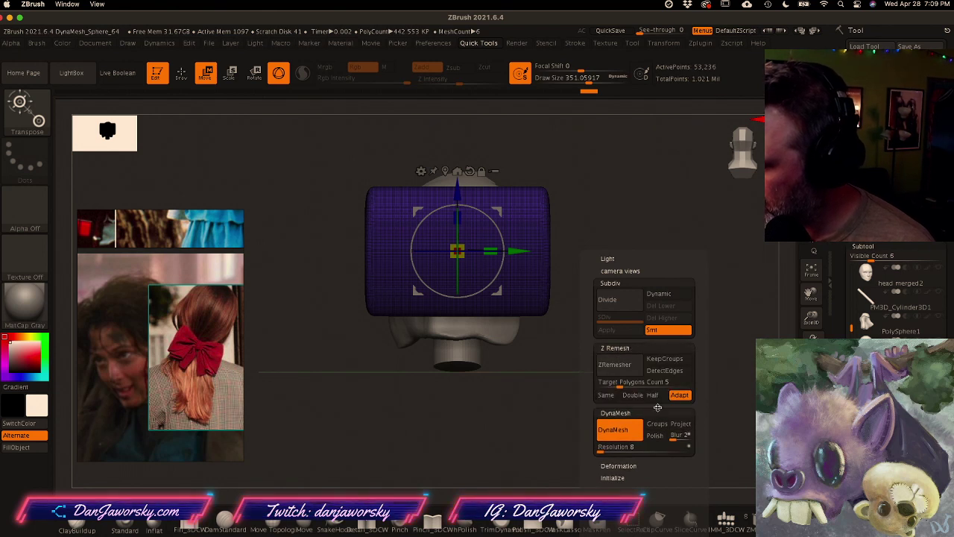
pyautogui.click(626, 364)
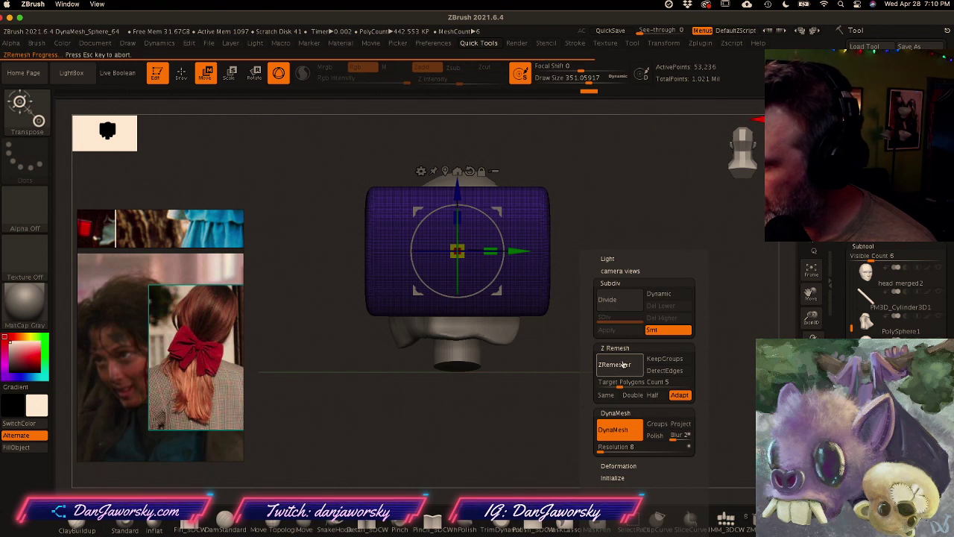
pyautogui.click(620, 366)
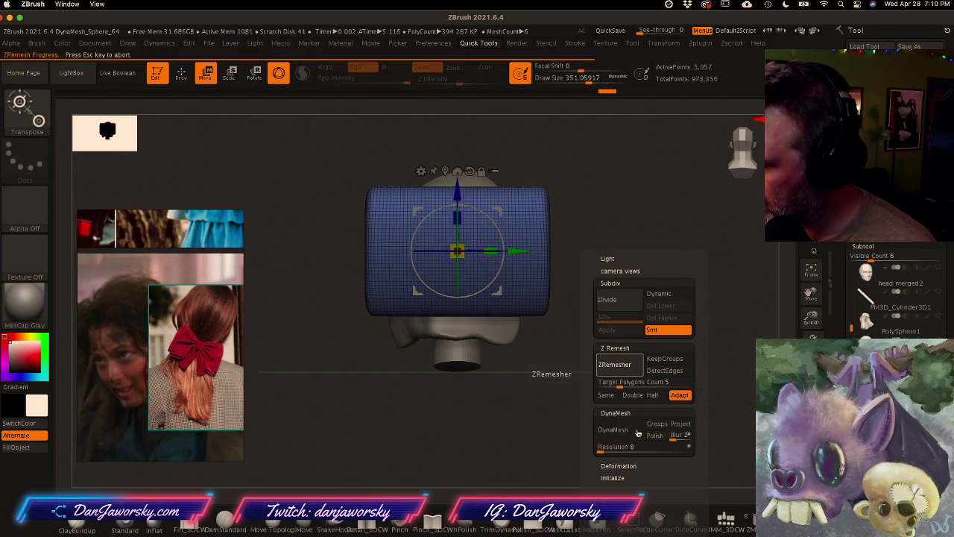
# Step: Mask a vertical band across the middle of the remeshed cylinder, invert the mask and soften its edges
pyautogui.press('q')
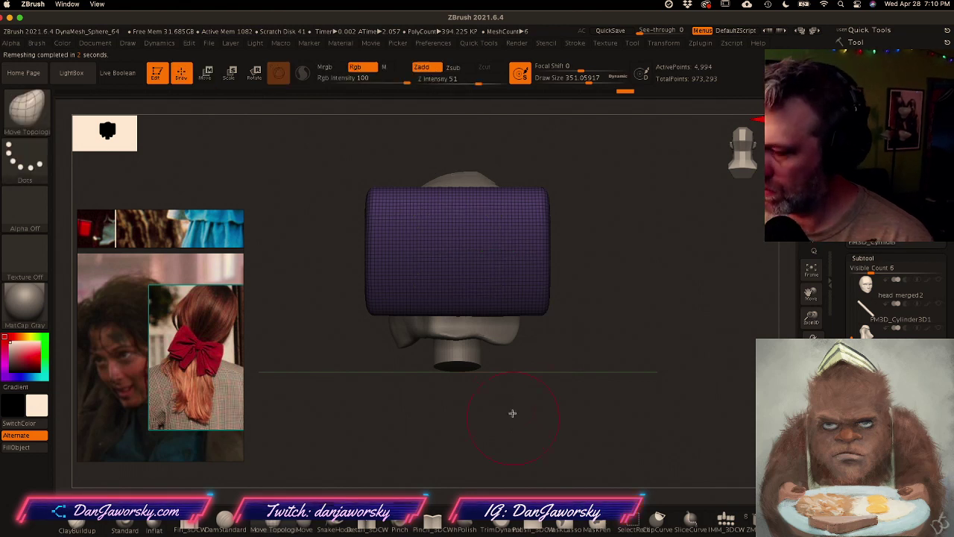
pyautogui.moveTo(413, 148)
pyautogui.keyDown('ctrl'); pyautogui.mouseDown()
pyautogui.moveTo(504, 386)
pyautogui.moveTo(501, 412)
pyautogui.mouseUp(); pyautogui.keyUp('ctrl')
pyautogui.keyDown('ctrl'); pyautogui.click(547, 416); pyautogui.keyUp('ctrl')
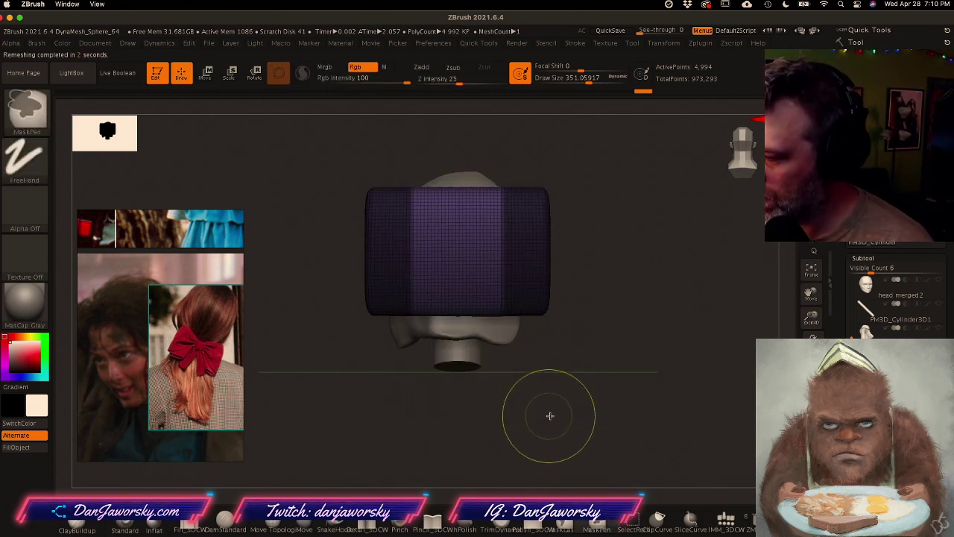
pyautogui.keyDown('ctrl'); pyautogui.click(513, 262); pyautogui.keyUp('ctrl')
# Step: Scale down the cylinder's unmasked middle to pinch it into a bow shape and adjust the pinch's height
pyautogui.press('w')
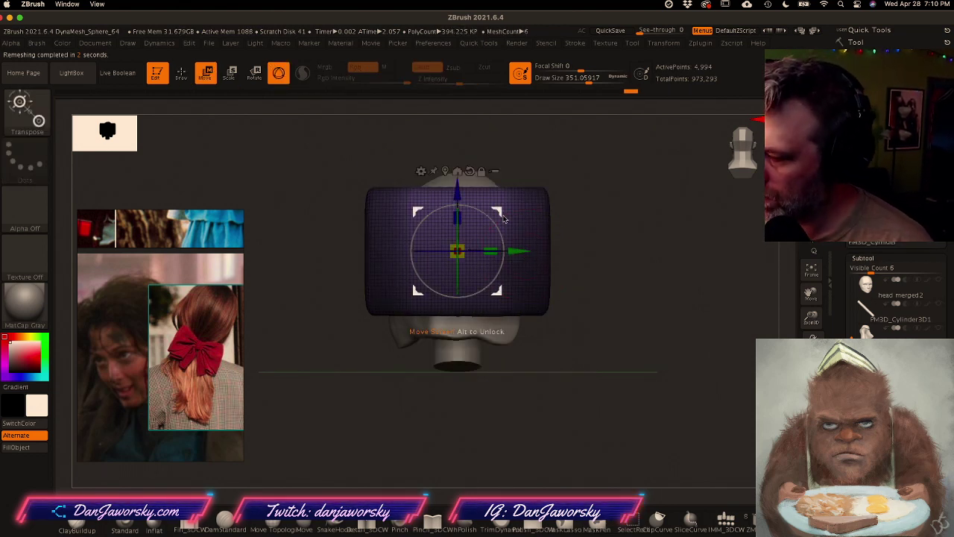
pyautogui.moveTo(461, 230); pyautogui.dragTo(462, 241)
pyautogui.moveTo(577, 354); pyautogui.dragTo(544, 336)
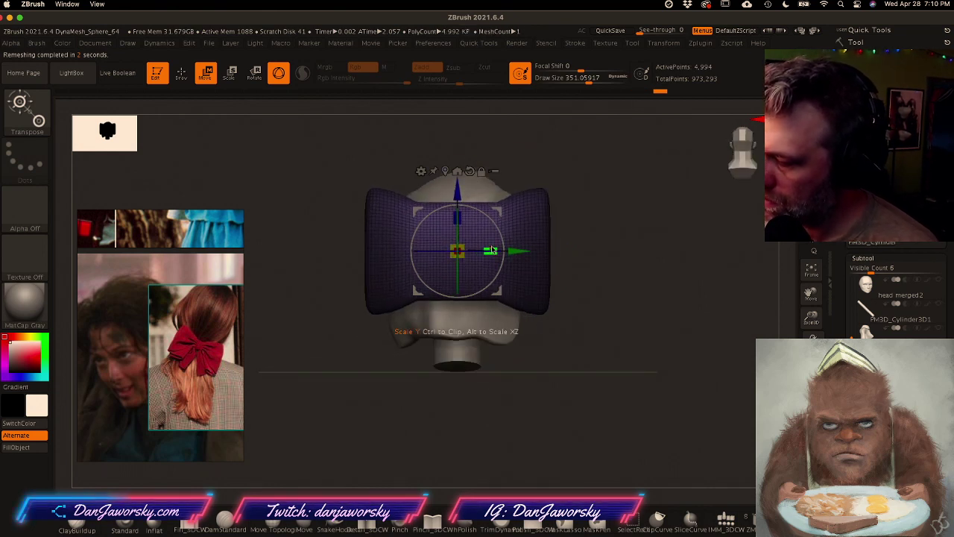
pyautogui.moveTo(460, 252); pyautogui.dragTo(458, 258)
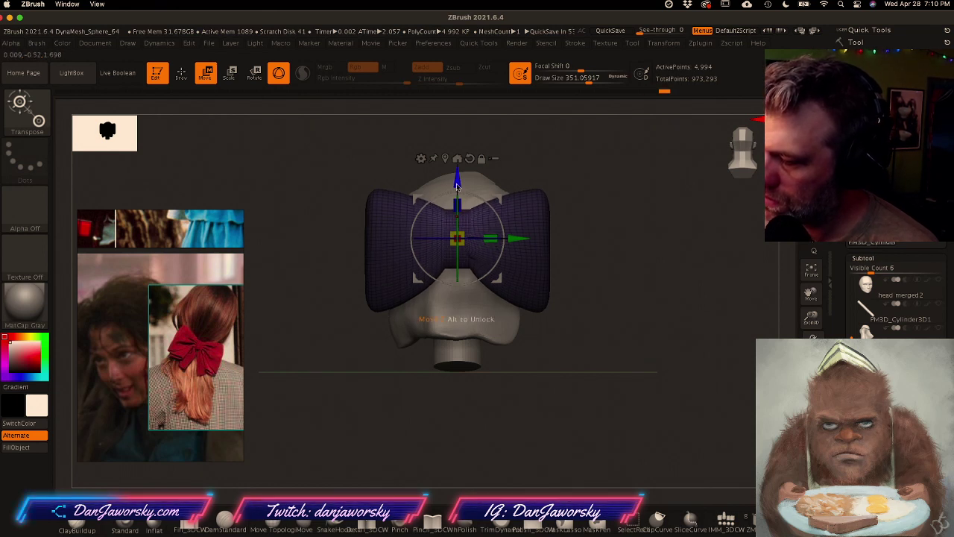
pyautogui.moveTo(457, 186); pyautogui.dragTo(457, 180)
pyautogui.moveTo(464, 233); pyautogui.dragTo(462, 232)
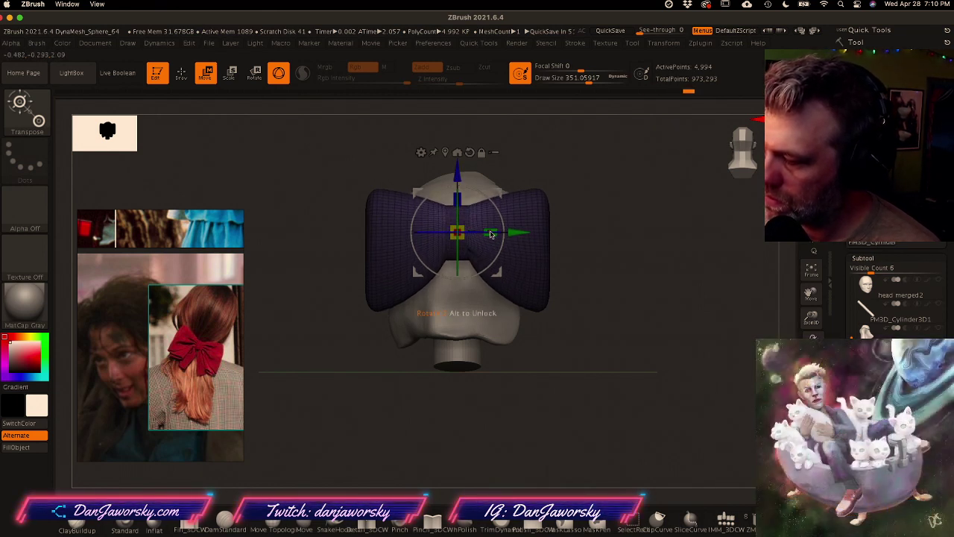
pyautogui.moveTo(458, 176); pyautogui.dragTo(458, 182)
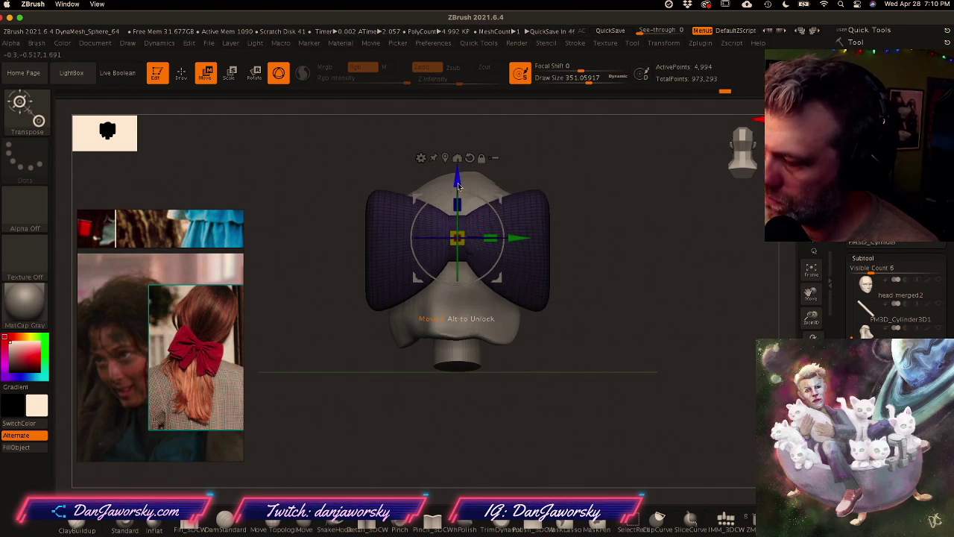
# Step: Tighten the pinched middle of the bow into a narrow knot with the gizmo and clear the mask
pyautogui.moveTo(560, 378)
pyautogui.mouseDown()
pyautogui.moveTo(509, 400)
pyautogui.moveTo(559, 392)
pyautogui.mouseUp()
pyautogui.moveTo(559, 392)
pyautogui.keyDown('ctrl'); pyautogui.mouseDown(button='right')
pyautogui.moveTo(581, 390)
pyautogui.moveTo(565, 437)
pyautogui.moveTo(513, 433)
pyautogui.moveTo(541, 392)
pyautogui.mouseUp(button='right'); pyautogui.keyUp('ctrl')
pyautogui.moveTo(542, 393)
pyautogui.mouseDown()
pyautogui.moveTo(571, 400)
pyautogui.moveTo(550, 381)
pyautogui.moveTo(516, 390)
pyautogui.moveTo(558, 386)
pyautogui.mouseUp()
pyautogui.press('q')
pyautogui.press('w')
pyautogui.moveTo(452, 224); pyautogui.dragTo(444, 228)
# Step: Turn off the polyframe display, smooth the dent beside the bow's knot and reduce the draw size to about 128
pyautogui.moveTo(481, 342)
pyautogui.keyDown('shift'); pyautogui.mouseDown()
pyautogui.moveTo(530, 352)
pyautogui.moveTo(515, 364)
pyautogui.mouseUp(); pyautogui.keyUp('shift')
pyautogui.press('q')
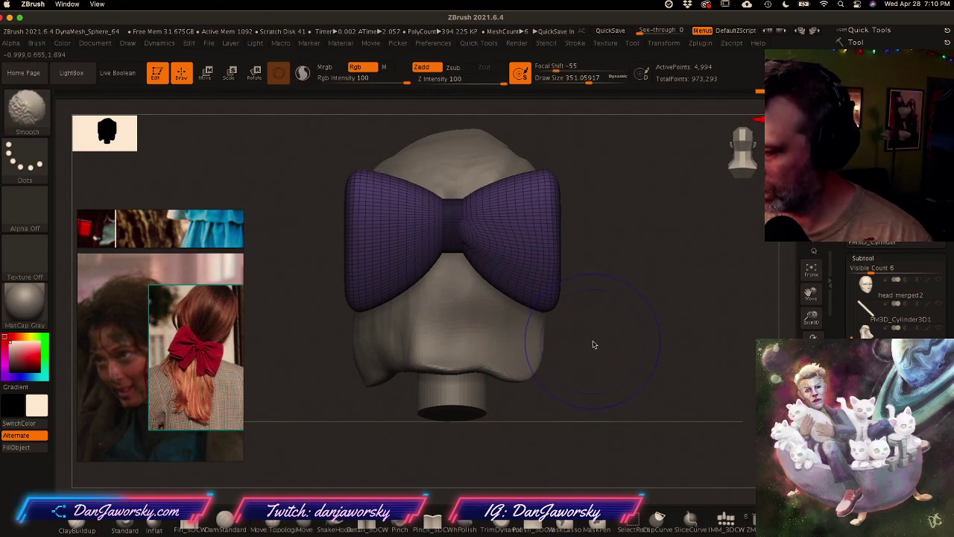
pyautogui.hotkey('shift', 'f')
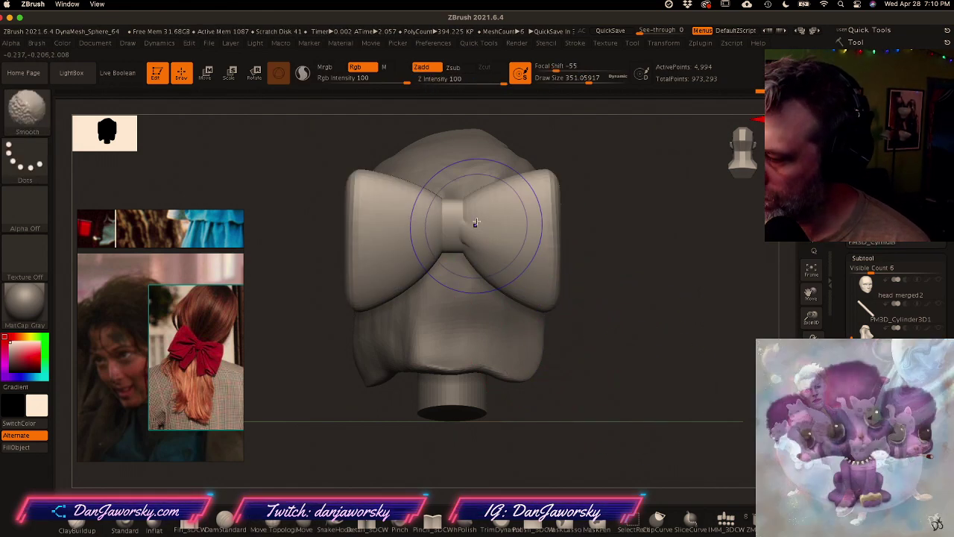
pyautogui.press('space')
pyautogui.moveTo(517, 327); pyautogui.dragTo(497, 327)
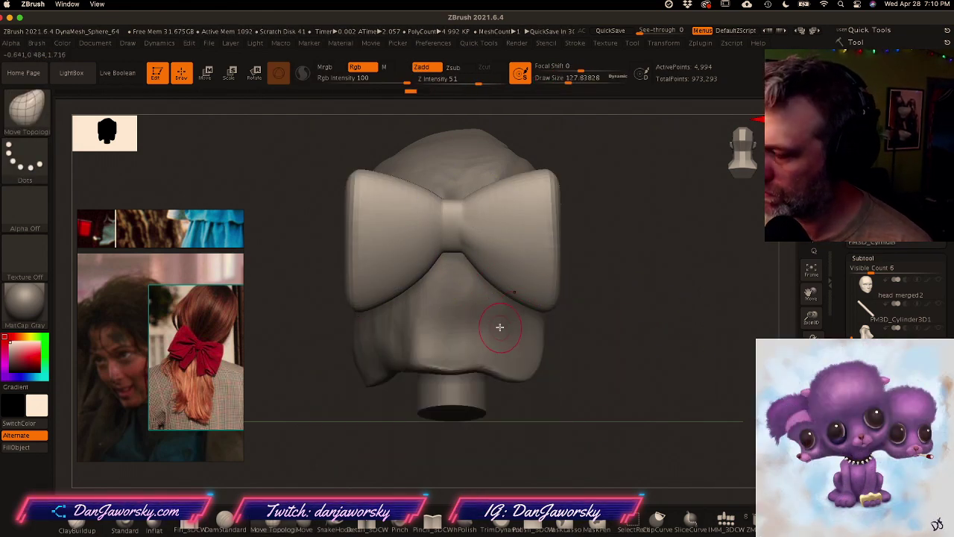
# Step: Reshape both bow loops with the Move Topological brush at draw size about 508, stretching the corners and pulling in the outer sides
pyautogui.moveTo(498, 344)
pyautogui.keyDown('ctrl'); pyautogui.mouseDown(button='right')
pyautogui.moveTo(519, 349)
pyautogui.moveTo(494, 367)
pyautogui.moveTo(564, 370)
pyautogui.mouseUp(button='right'); pyautogui.keyUp('ctrl')
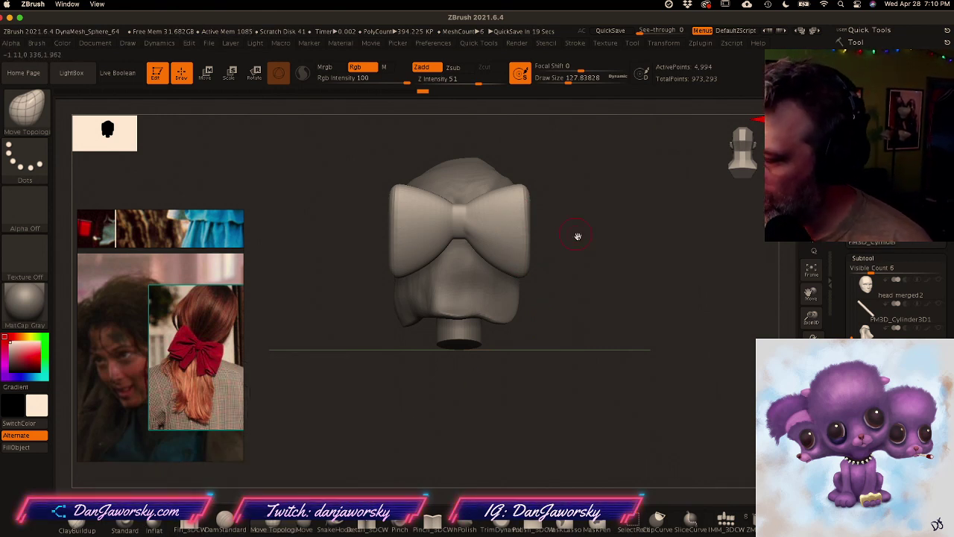
pyautogui.press('space')
pyautogui.moveTo(606, 240); pyautogui.dragTo(608, 239)
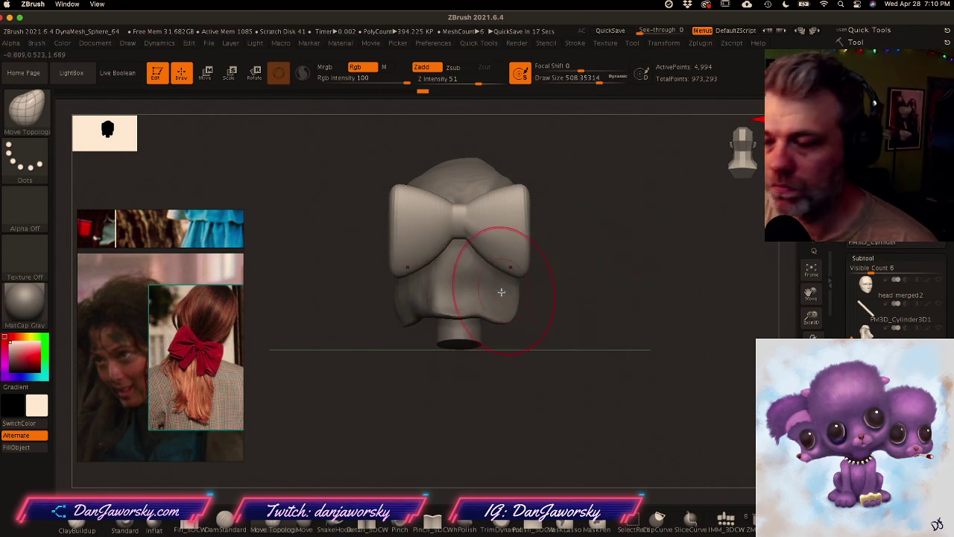
pyautogui.moveTo(515, 260); pyautogui.dragTo(523, 278)
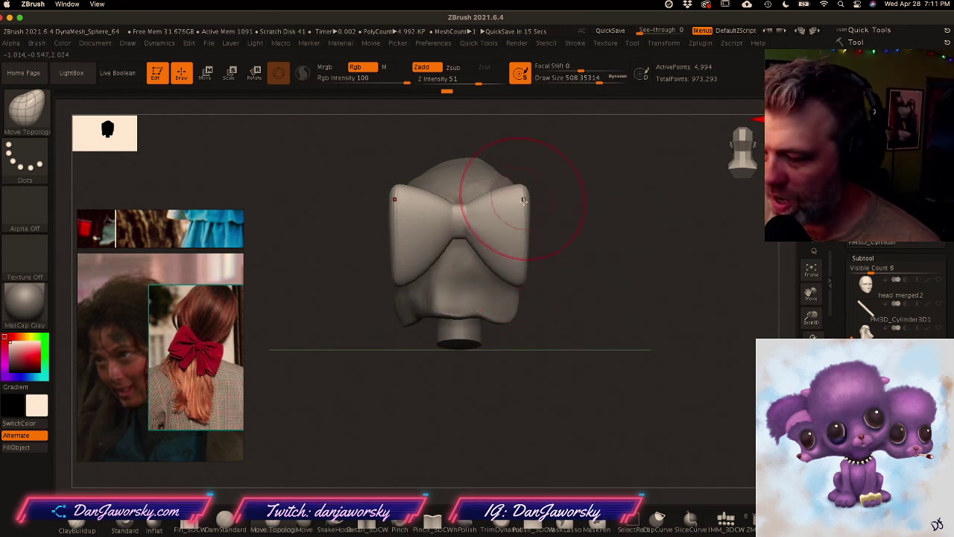
pyautogui.moveTo(522, 199); pyautogui.dragTo(524, 192)
pyautogui.moveTo(403, 196); pyautogui.dragTo(404, 199)
pyautogui.moveTo(391, 238); pyautogui.dragTo(399, 244)
pyautogui.moveTo(500, 279)
pyautogui.mouseDown(button='right')
pyautogui.moveTo(485, 283)
pyautogui.moveTo(498, 280)
pyautogui.mouseUp(button='right')
# Step: Pull the bow's middle slightly away from the head in profile, and raise the knot's underside with a draw size of about 299
pyautogui.keyDown('shift'); pyautogui.moveTo(477, 281); pyautogui.dragTo(492, 272); pyautogui.keyUp('shift')
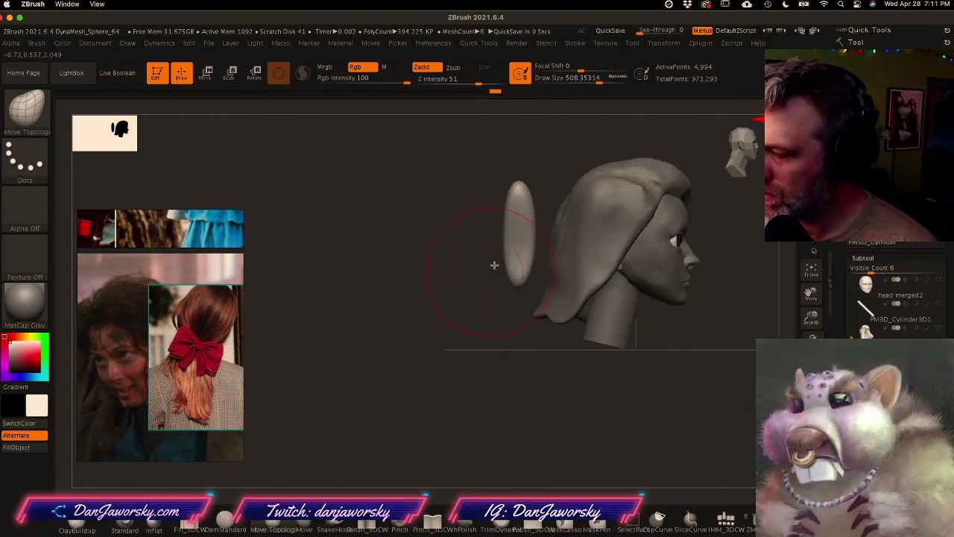
pyautogui.moveTo(524, 239); pyautogui.dragTo(512, 235)
pyautogui.moveTo(481, 277)
pyautogui.keyDown('shift'); pyautogui.mouseDown()
pyautogui.moveTo(541, 273)
pyautogui.moveTo(592, 286)
pyautogui.mouseUp(); pyautogui.keyUp('shift')
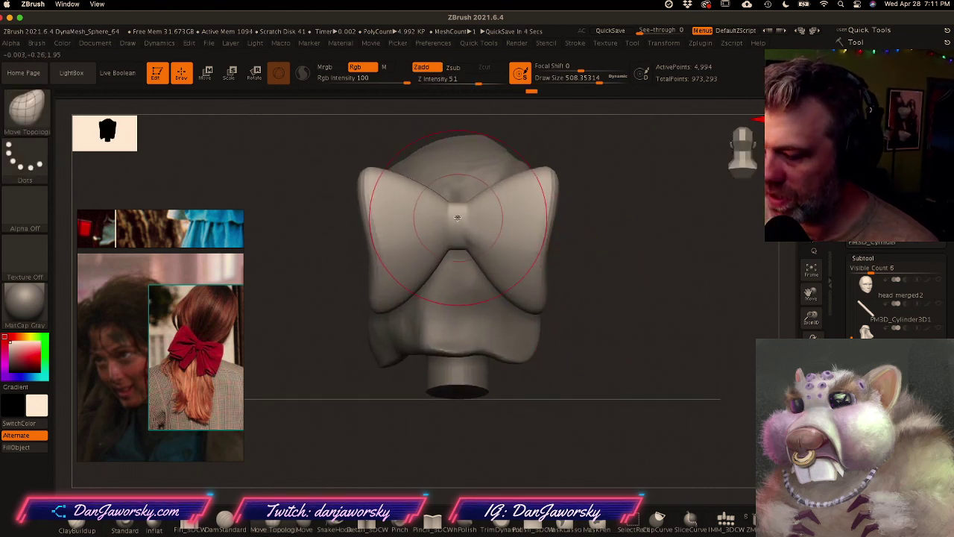
pyautogui.press('space')
pyautogui.click(455, 218)
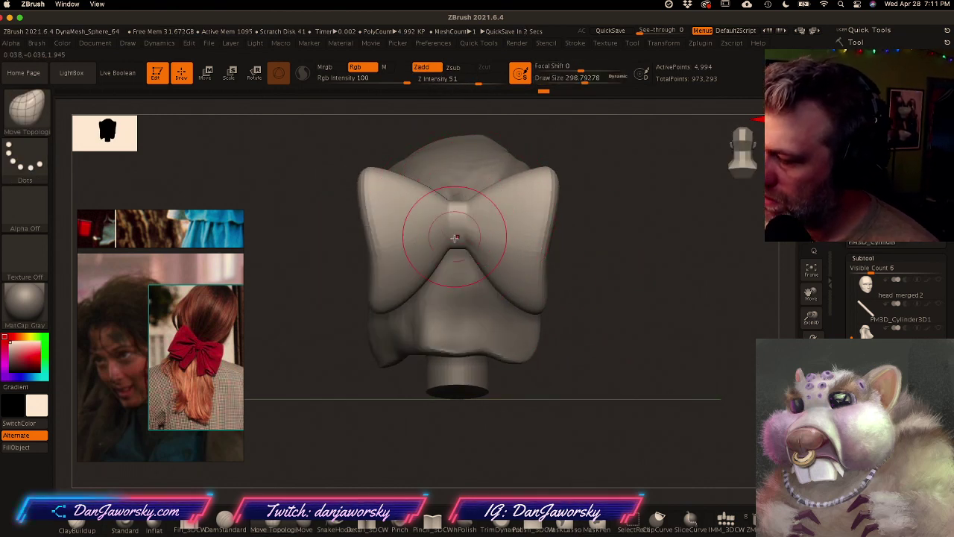
pyautogui.moveTo(470, 232); pyautogui.dragTo(487, 221, button='right')
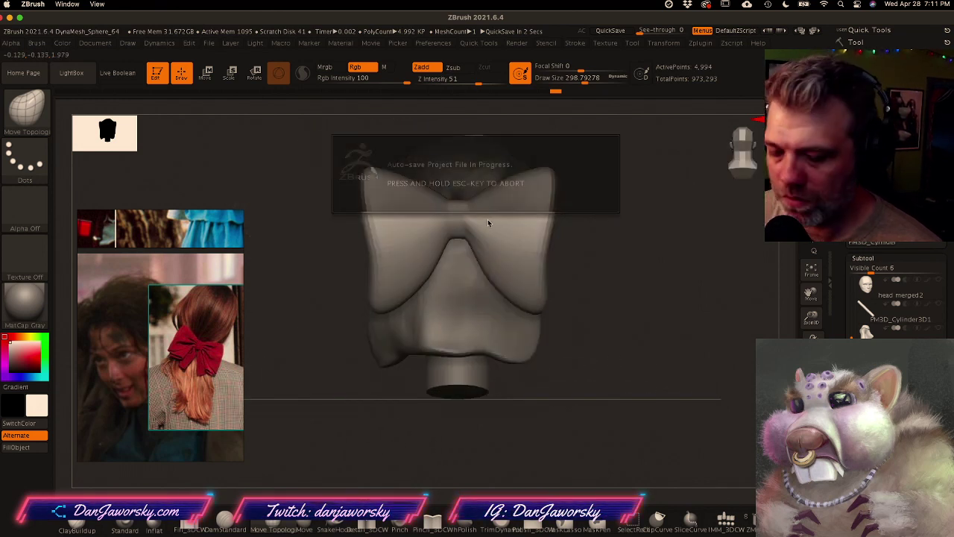
# Step: Sculpt fabric folds radiating from the knot into both loops using ClayBuildup at draw size about 116
pyautogui.click(85, 521)
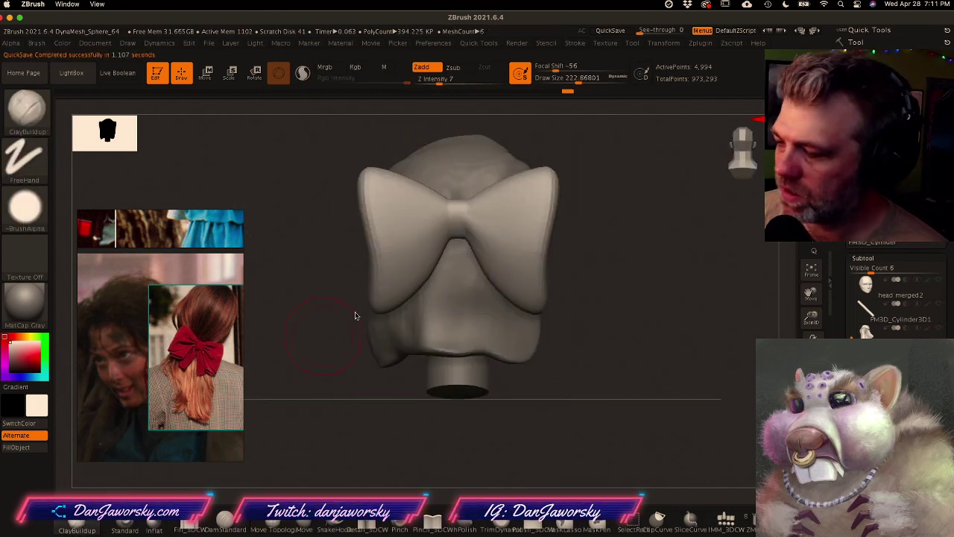
pyautogui.press('space')
pyautogui.press('space')
pyautogui.click(575, 236)
pyautogui.moveTo(575, 236); pyautogui.dragTo(573, 236)
pyautogui.moveTo(573, 237)
pyautogui.mouseDown(button='right')
pyautogui.moveTo(556, 258)
pyautogui.moveTo(562, 241)
pyautogui.mouseUp(button='right')
pyautogui.moveTo(455, 327); pyautogui.dragTo(454, 323, button='right')
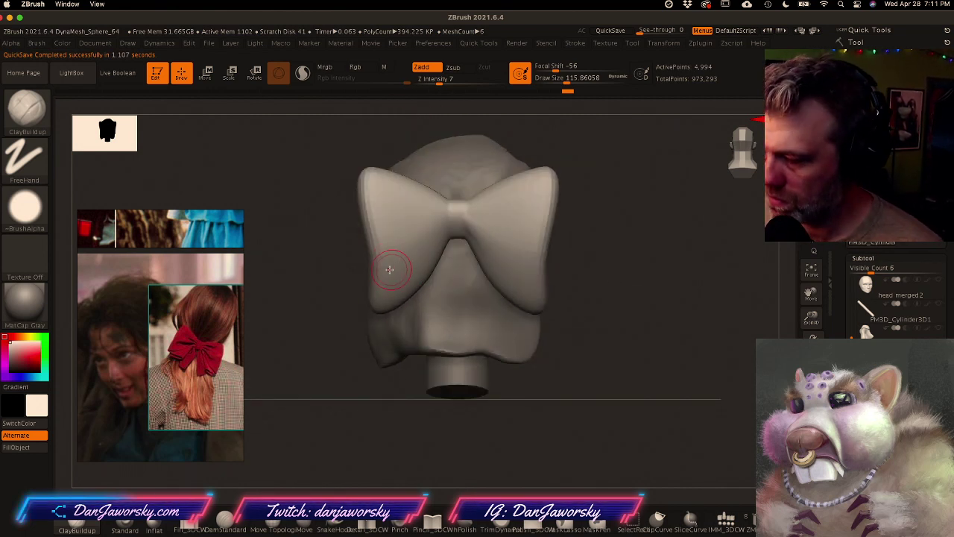
pyautogui.moveTo(427, 235); pyautogui.dragTo(424, 217)
pyautogui.moveTo(485, 234); pyautogui.dragTo(497, 254)
pyautogui.moveTo(487, 212); pyautogui.dragTo(507, 216)
pyautogui.moveTo(548, 348); pyautogui.dragTo(445, 349, button='right')
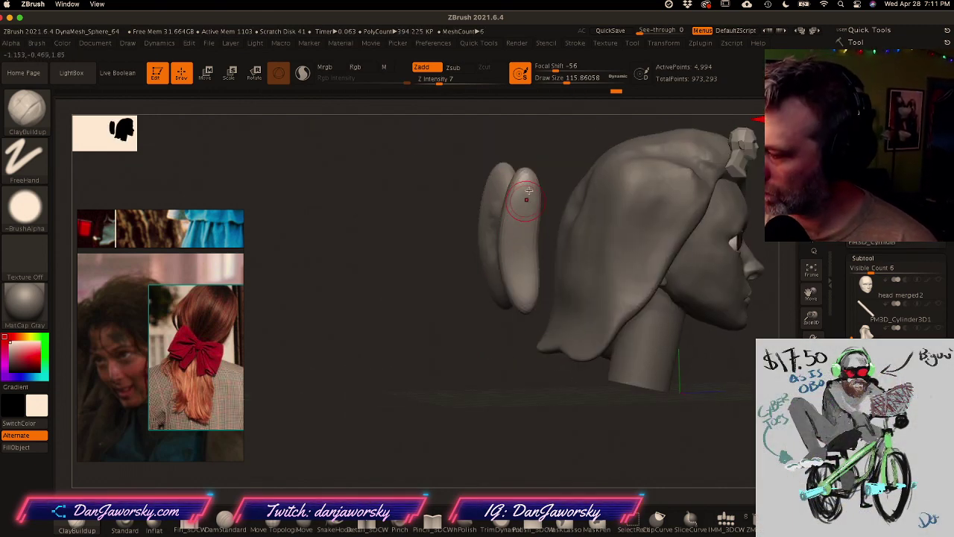
# Step: Build up the outer edges of the bow loops with long ClayBuildup strokes from the lower to the upper corners
pyautogui.moveTo(516, 291); pyautogui.dragTo(497, 227)
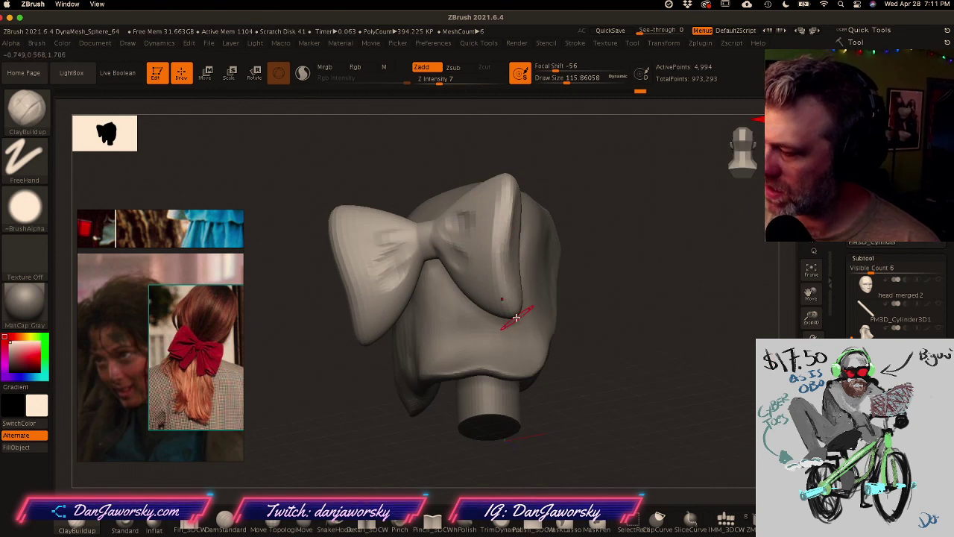
pyautogui.moveTo(516, 317); pyautogui.dragTo(514, 182)
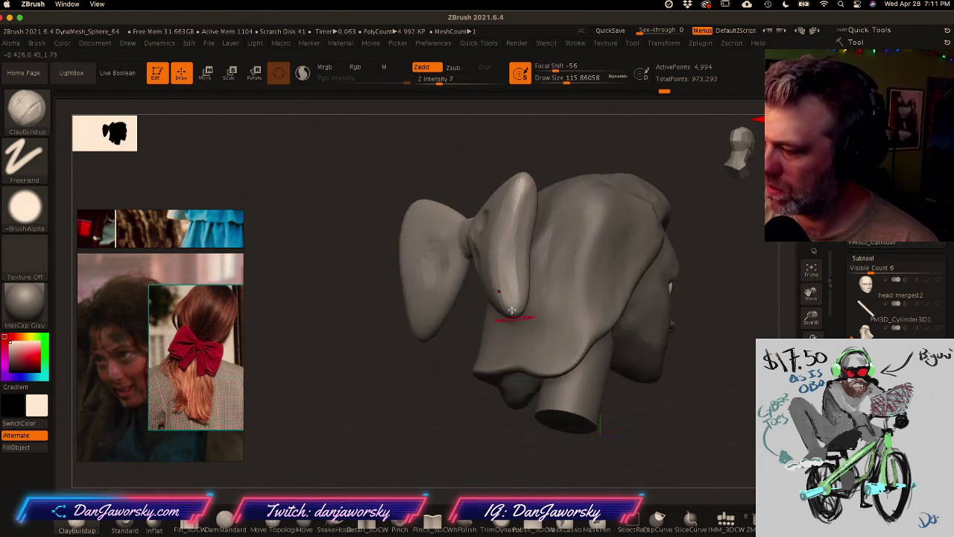
pyautogui.moveTo(513, 295); pyautogui.dragTo(537, 217)
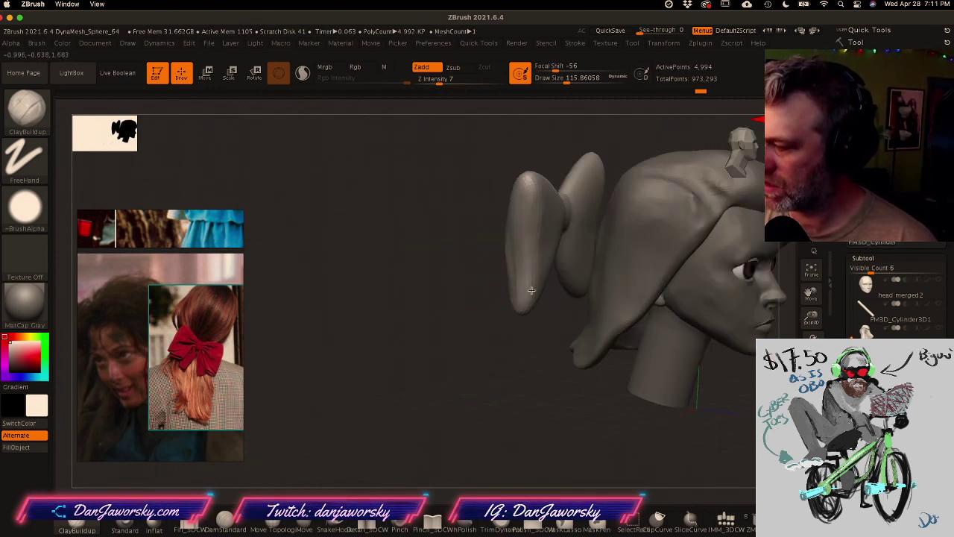
pyautogui.moveTo(513, 296); pyautogui.dragTo(470, 303, button='right')
# Step: Lower the bow and move it inward with the gizmo so it sits against the back of the hair
pyautogui.moveTo(631, 366)
pyautogui.keyDown('ctrl'); pyautogui.mouseDown(button='right')
pyautogui.moveTo(575, 382)
pyautogui.moveTo(607, 379)
pyautogui.moveTo(539, 383)
pyautogui.mouseUp(button='right'); pyautogui.keyUp('ctrl')
pyautogui.moveTo(538, 384)
pyautogui.keyDown('ctrl'); pyautogui.mouseDown(button='right')
pyautogui.moveTo(535, 366)
pyautogui.moveTo(525, 380)
pyautogui.mouseUp(button='right'); pyautogui.keyUp('ctrl')
pyautogui.moveTo(431, 306)
pyautogui.mouseDown(button='right')
pyautogui.moveTo(472, 302)
pyautogui.moveTo(447, 299)
pyautogui.moveTo(499, 288)
pyautogui.mouseUp(button='right')
pyautogui.press('w')
pyautogui.moveTo(434, 197); pyautogui.dragTo(434, 223)
pyautogui.keyDown('shift'); pyautogui.moveTo(432, 383); pyautogui.dragTo(392, 406, button='right'); pyautogui.keyUp('shift')
pyautogui.moveTo(544, 285); pyautogui.dragTo(599, 287)
pyautogui.moveTo(596, 389); pyautogui.dragTo(543, 364, button='right')
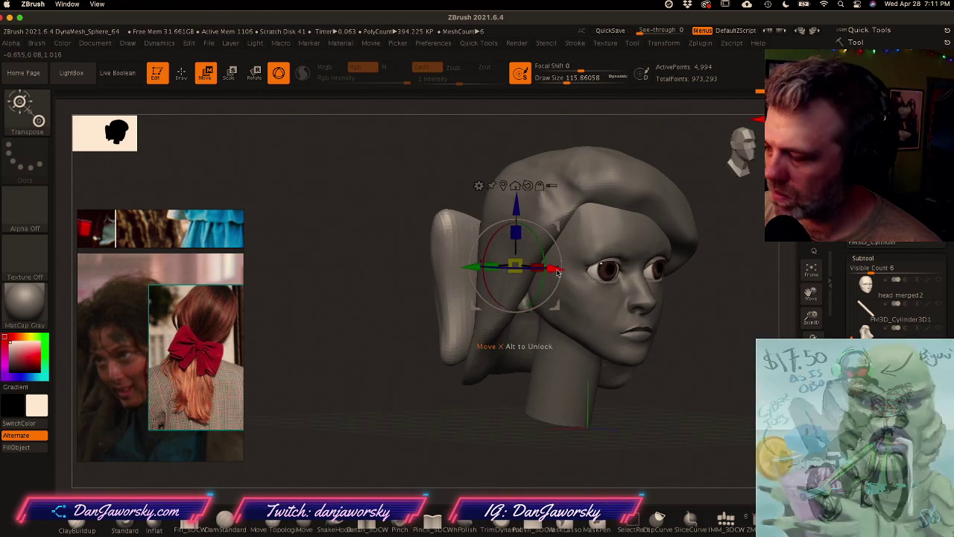
pyautogui.moveTo(550, 272); pyautogui.dragTo(556, 273)
# Step: Switch to PureRef and browse the reference board for other photos of the character's hair
pyautogui.click(142, 359)
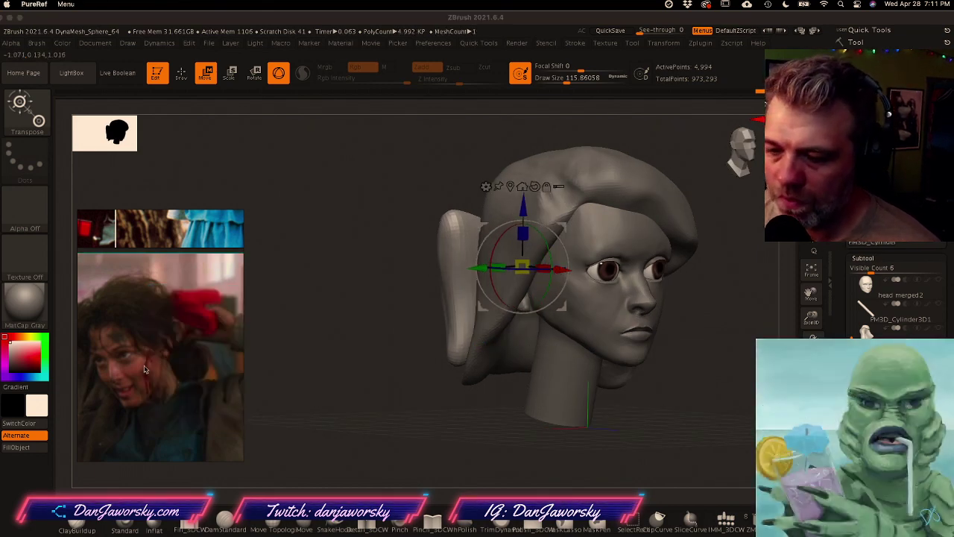
pyautogui.scroll(-5, 142, 360)
pyautogui.moveTo(141, 359); pyautogui.dragTo(223, 301, button='middle')
pyautogui.moveTo(191, 359); pyautogui.dragTo(133, 333, button='middle')
pyautogui.moveTo(196, 295); pyautogui.dragTo(149, 286, button='middle')
pyautogui.moveTo(155, 327); pyautogui.dragTo(114, 398, button='middle')
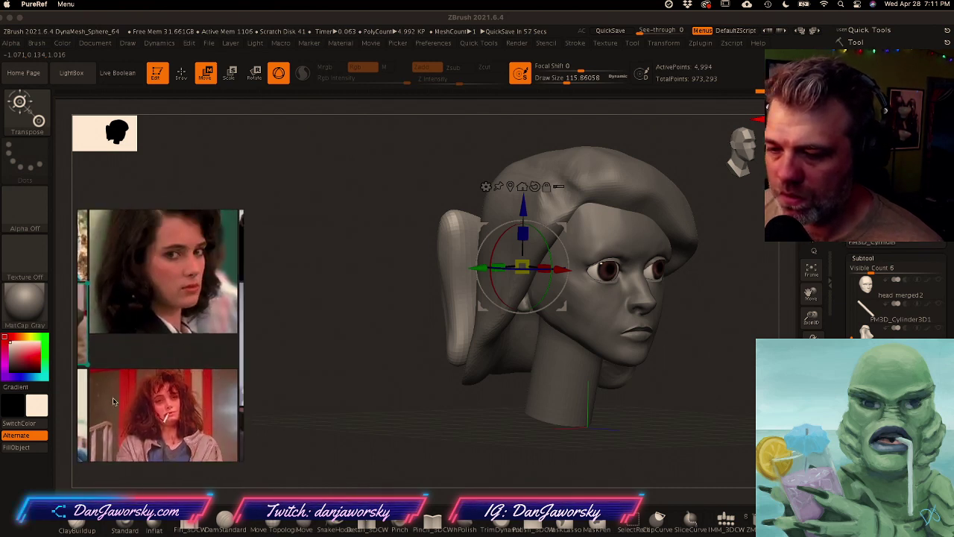
pyautogui.moveTo(155, 371); pyautogui.dragTo(93, 316, button='middle')
pyautogui.scroll(-2, 94, 316)
pyautogui.scroll(-2, 93, 319)
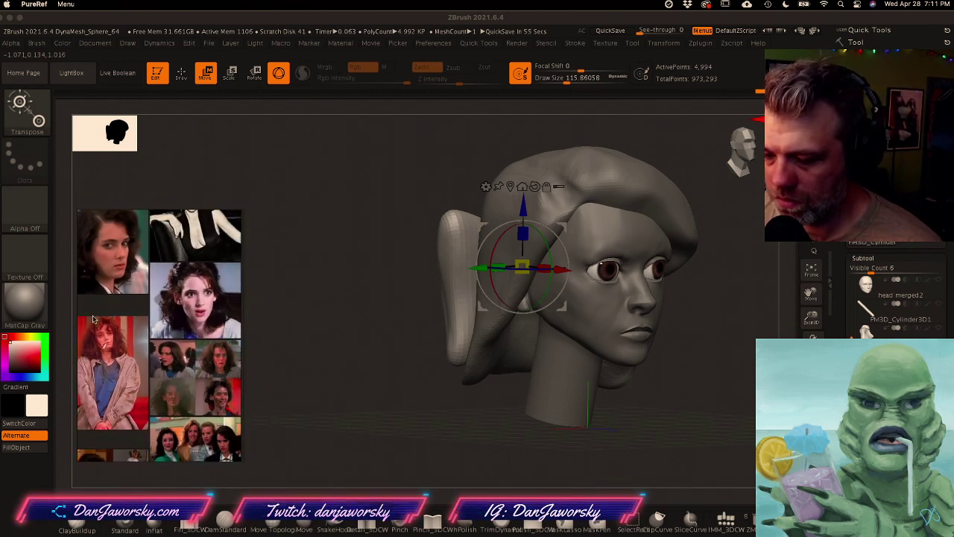
# Step: Browse the PureRef board and enlarge the film stills that show the character's hair pulled back with a red bow
pyautogui.scroll(-1, 187, 343)
pyautogui.scroll(5, 199, 344)
pyautogui.moveTo(199, 346); pyautogui.dragTo(193, 470, button='middle')
pyautogui.scroll(-5, 186, 355)
pyautogui.moveTo(166, 369); pyautogui.dragTo(221, 224, button='middle')
pyautogui.moveTo(163, 348); pyautogui.dragTo(187, 266, button='middle')
pyautogui.moveTo(162, 375); pyautogui.dragTo(182, 287, button='middle')
pyautogui.moveTo(170, 335); pyautogui.dragTo(213, 308, button='middle')
pyautogui.moveTo(161, 363); pyautogui.dragTo(189, 343, button='middle')
pyautogui.moveTo(162, 396); pyautogui.dragTo(179, 326, button='middle')
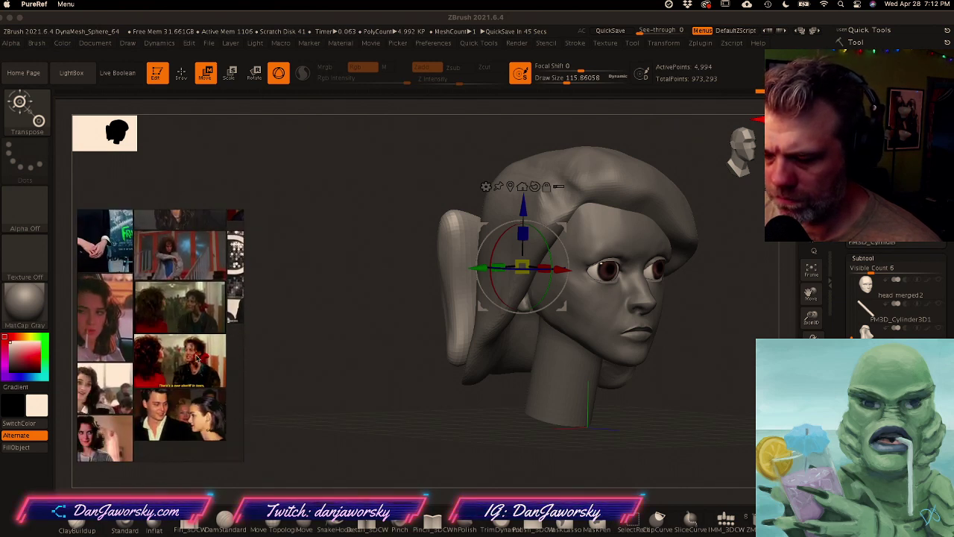
pyautogui.scroll(3, 196, 358)
# Step: Return to ZBrush, select the hair and pull its long side lock back with SnakeHook at draw size about 576
pyautogui.click(573, 188)
pyautogui.keyDown('alt'); pyautogui.click(605, 173); pyautogui.keyUp('alt')
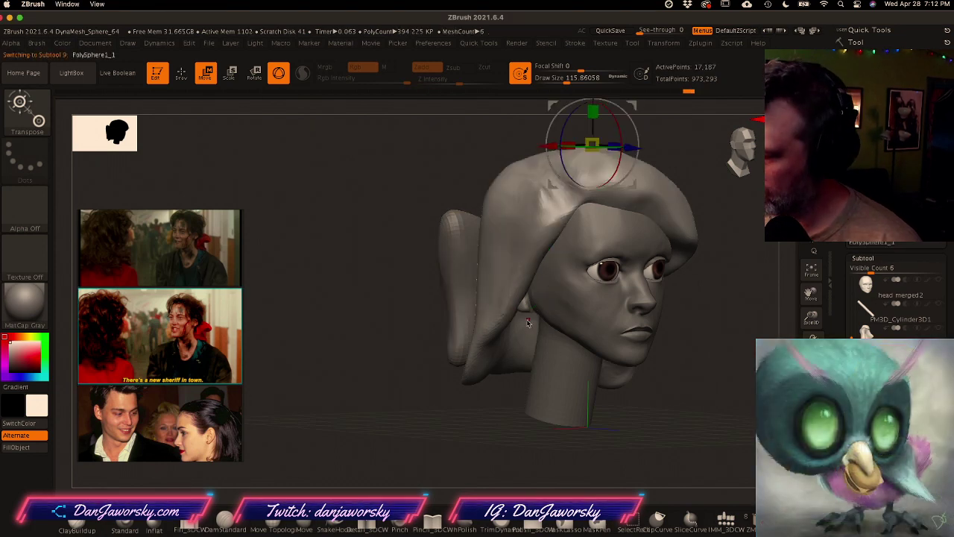
pyautogui.press('q')
pyautogui.moveTo(556, 354)
pyautogui.keyDown('shift'); pyautogui.mouseDown(button='right')
pyautogui.moveTo(585, 357)
pyautogui.moveTo(586, 347)
pyautogui.moveTo(587, 356)
pyautogui.mouseUp(button='right'); pyautogui.keyUp('shift')
pyautogui.moveTo(586, 356)
pyautogui.mouseDown(button='right')
pyautogui.moveTo(519, 360)
pyautogui.moveTo(548, 328)
pyautogui.mouseUp(button='right')
pyautogui.moveTo(548, 328)
pyautogui.keyDown('alt'); pyautogui.mouseDown(button='right')
pyautogui.moveTo(492, 374)
pyautogui.moveTo(567, 368)
pyautogui.moveTo(530, 372)
pyautogui.mouseUp(button='right'); pyautogui.keyUp('alt')
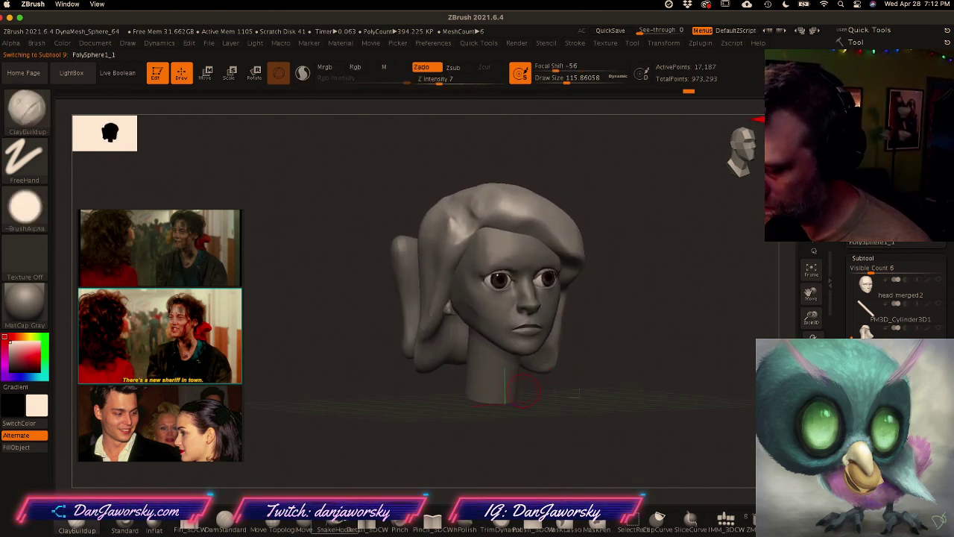
pyautogui.click(334, 522)
pyautogui.moveTo(469, 332); pyautogui.dragTo(547, 326, button='right')
pyautogui.moveTo(445, 325)
pyautogui.mouseDown()
pyautogui.moveTo(413, 330)
pyautogui.moveTo(410, 349)
pyautogui.mouseUp()
pyautogui.moveTo(339, 331)
pyautogui.mouseDown()
pyautogui.moveTo(373, 336)
pyautogui.moveTo(378, 360)
pyautogui.mouseUp()
pyautogui.moveTo(399, 359); pyautogui.dragTo(510, 344, button='right')
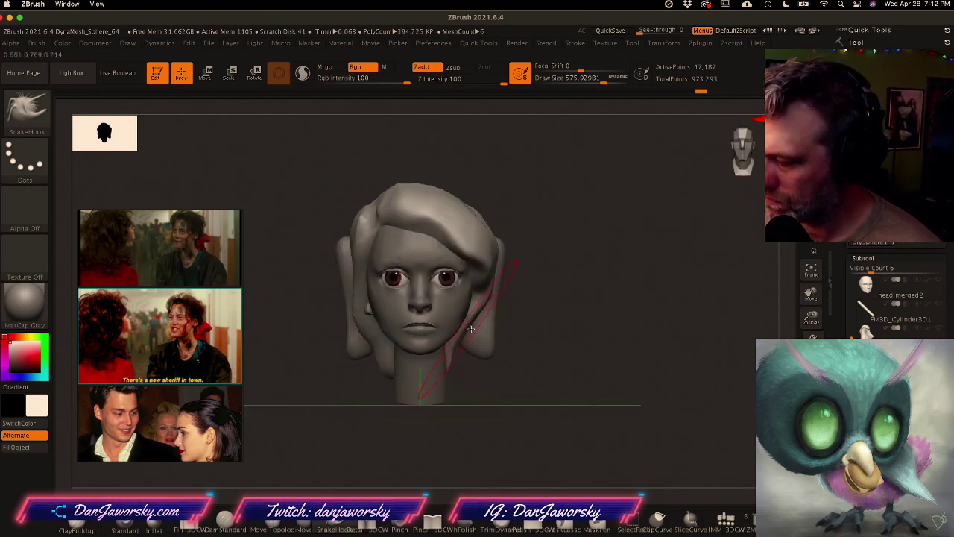
# Step: Tuck the remaining lower side hair back behind the ear and neck with SnakeHook
pyautogui.moveTo(372, 334); pyautogui.dragTo(388, 327)
pyautogui.moveTo(388, 327); pyautogui.dragTo(441, 325, button='right')
pyautogui.moveTo(364, 322); pyautogui.dragTo(343, 331)
pyautogui.moveTo(364, 373)
pyautogui.mouseDown(button='right')
pyautogui.moveTo(336, 374)
pyautogui.moveTo(471, 387)
pyautogui.moveTo(589, 365)
pyautogui.moveTo(486, 379)
pyautogui.mouseUp(button='right')
# Step: Lower the bow on the back of the head with the gizmo and fine-tune its height and tilt
pyautogui.press('w')
pyautogui.moveTo(435, 216); pyautogui.dragTo(435, 262)
pyautogui.moveTo(589, 365); pyautogui.dragTo(533, 363, button='right')
pyautogui.keyDown('ctrl'); pyautogui.moveTo(533, 364); pyautogui.dragTo(570, 371, button='right'); pyautogui.keyUp('ctrl')
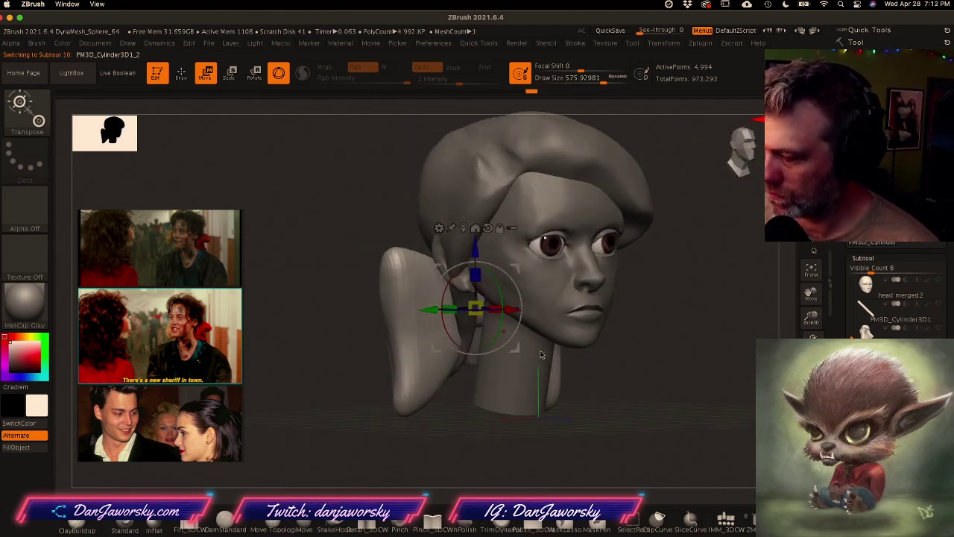
pyautogui.moveTo(477, 258); pyautogui.dragTo(477, 251)
pyautogui.moveTo(500, 328); pyautogui.dragTo(501, 321)
pyautogui.press('q')
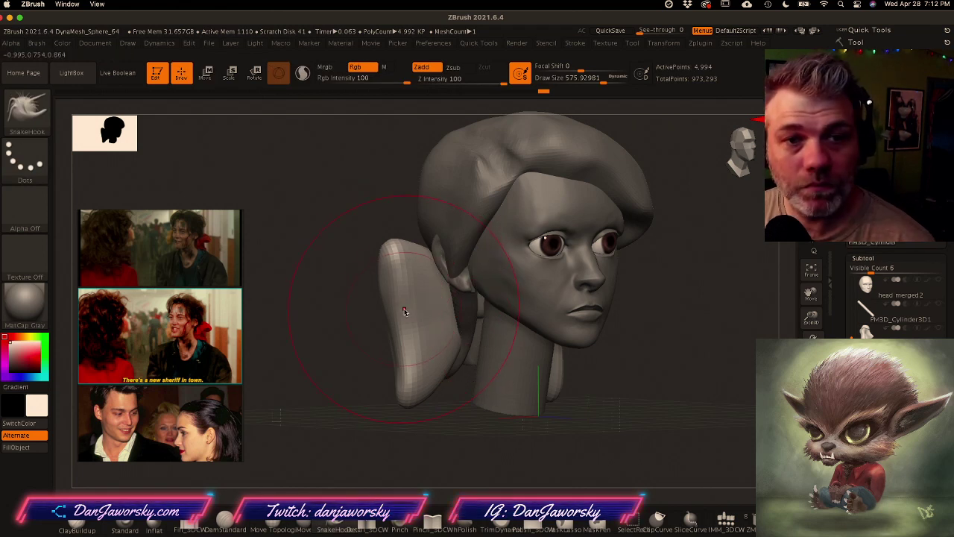
# Step: Reshape the bow loops with SnakeHook at draw size about 245
pyautogui.press('space')
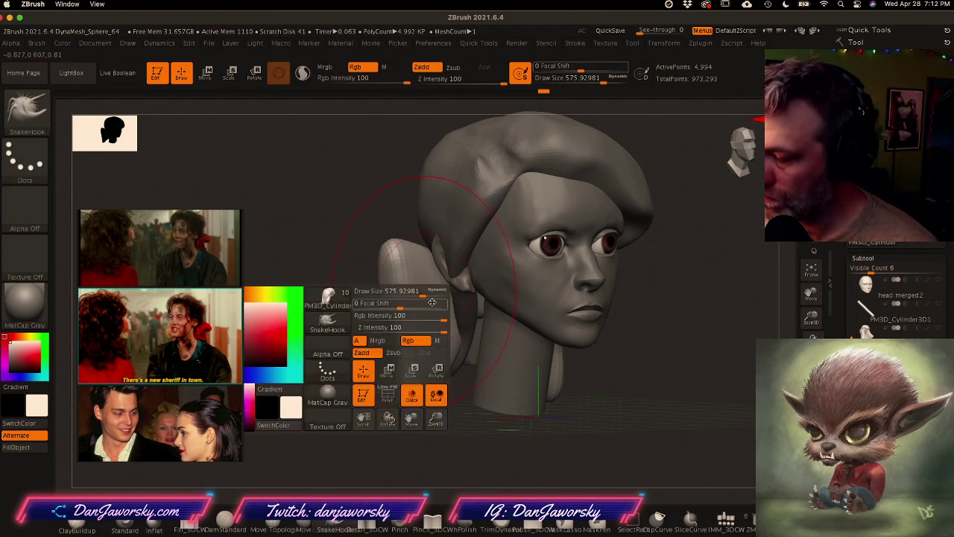
pyautogui.moveTo(423, 299); pyautogui.dragTo(404, 294)
pyautogui.moveTo(373, 246); pyautogui.dragTo(501, 321)
pyautogui.keyDown('alt'); pyautogui.moveTo(545, 360); pyautogui.dragTo(571, 355); pyautogui.keyUp('alt')
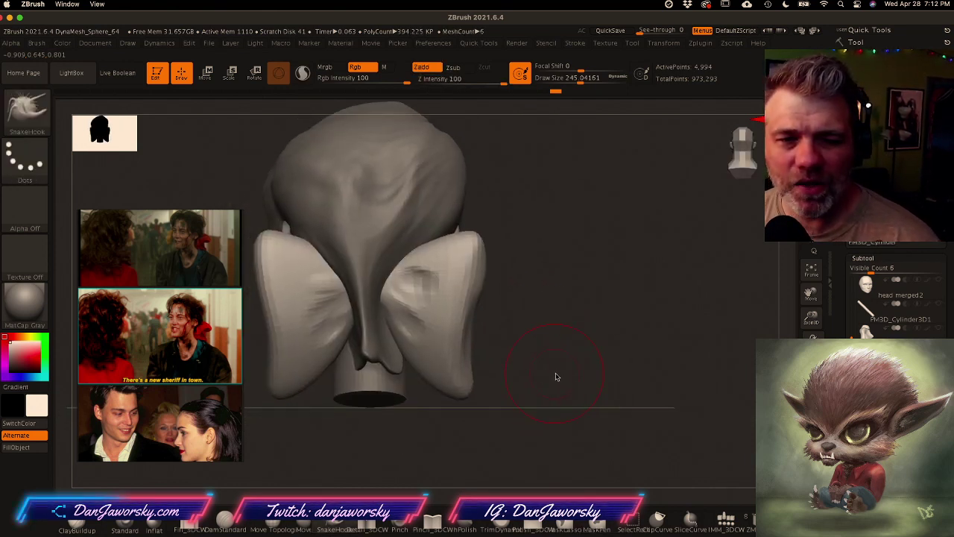
pyautogui.keyDown('ctrl'); pyautogui.moveTo(562, 380); pyautogui.dragTo(507, 359, button='right'); pyautogui.keyUp('ctrl')
pyautogui.moveTo(507, 360)
pyautogui.mouseDown(button='right')
pyautogui.moveTo(480, 367)
pyautogui.moveTo(501, 374)
pyautogui.moveTo(541, 364)
pyautogui.moveTo(550, 349)
pyautogui.moveTo(498, 362)
pyautogui.mouseUp(button='right')
# Step: Select the hair and shape its edge around the ear with SnakeHook, reducing the draw size to about 140
pyautogui.keyDown('alt'); pyautogui.click(478, 249); pyautogui.keyUp('alt')
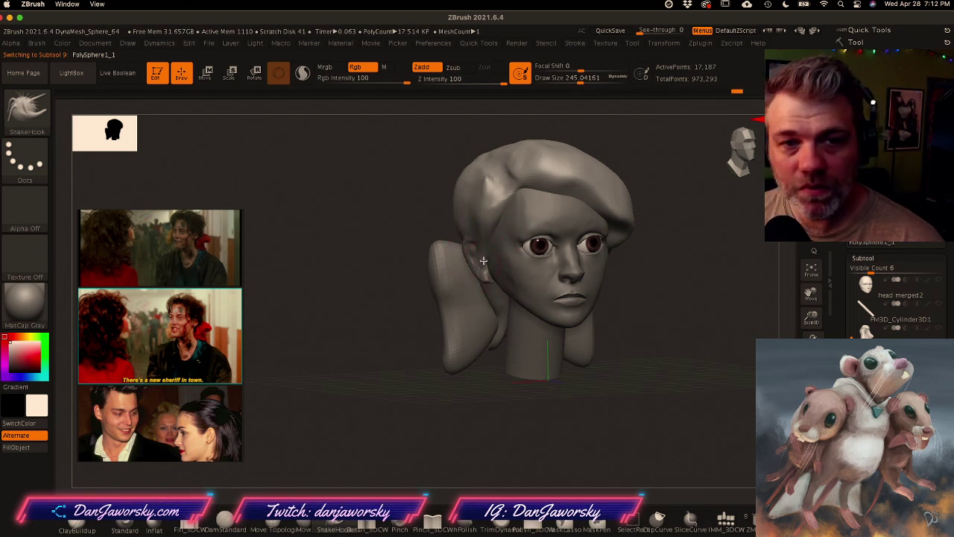
pyautogui.moveTo(485, 267)
pyautogui.keyDown('ctrl'); pyautogui.mouseDown(button='right')
pyautogui.moveTo(528, 241)
pyautogui.moveTo(479, 242)
pyautogui.moveTo(470, 256)
pyautogui.moveTo(455, 242)
pyautogui.moveTo(477, 232)
pyautogui.mouseUp(button='right'); pyautogui.keyUp('ctrl')
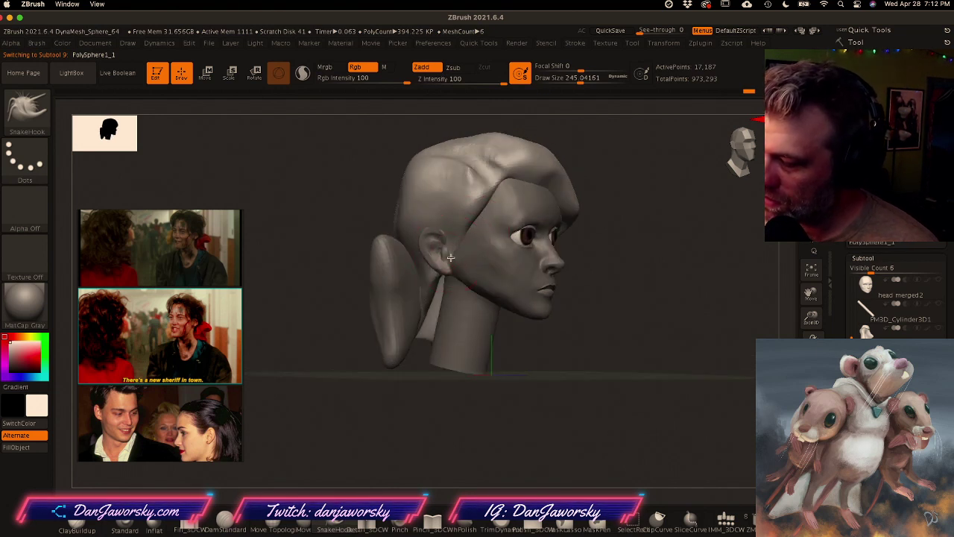
pyautogui.moveTo(450, 256); pyautogui.dragTo(438, 263)
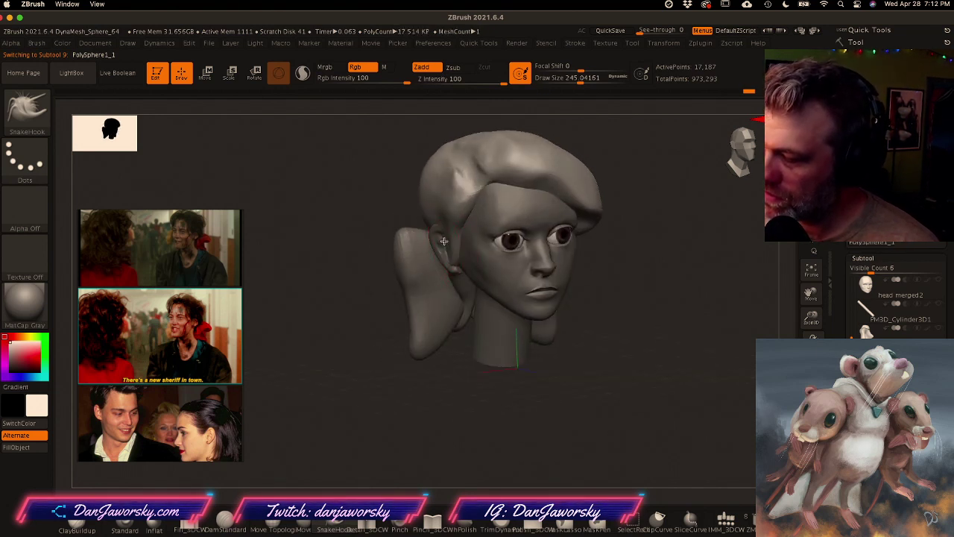
pyautogui.press('space')
pyautogui.moveTo(461, 243); pyautogui.dragTo(452, 243)
pyautogui.moveTo(452, 243); pyautogui.dragTo(473, 227, button='right')
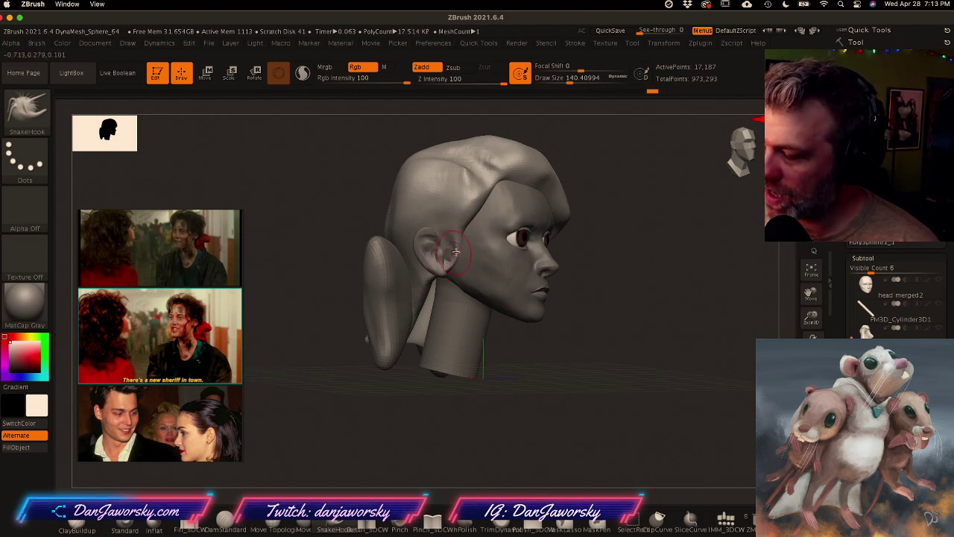
pyautogui.moveTo(453, 252); pyautogui.dragTo(443, 253, button='right')
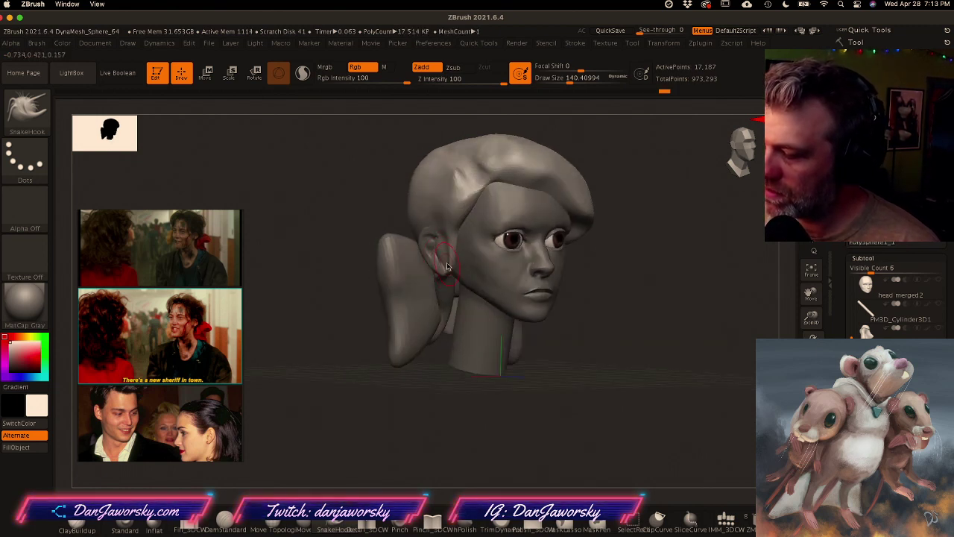
pyautogui.moveTo(442, 246)
pyautogui.mouseDown(button='right')
pyautogui.moveTo(451, 246)
pyautogui.moveTo(444, 260)
pyautogui.mouseUp(button='right')
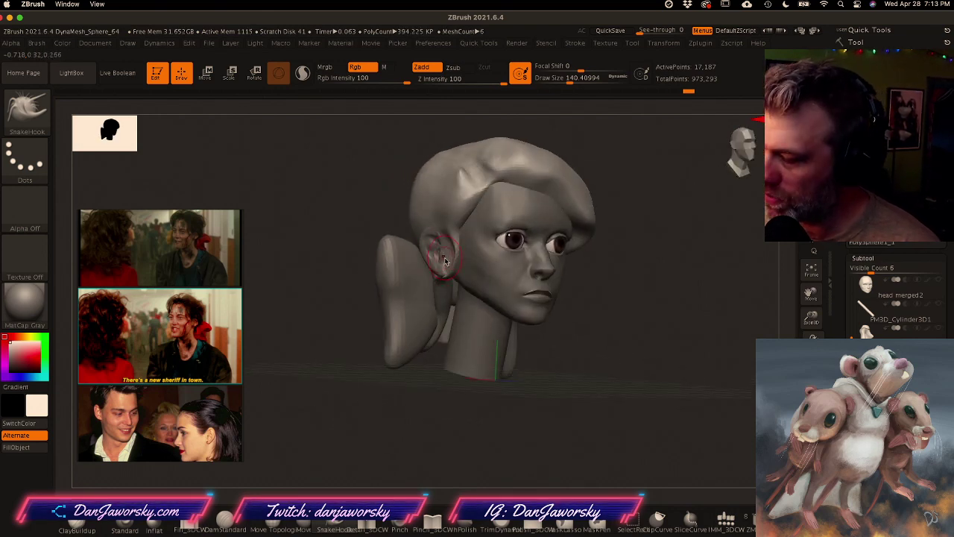
# Step: Pull a lock of hair down in front of the ear with SnakeHook at draw size about 101 and smooth it
pyautogui.press('space')
pyautogui.click(466, 205)
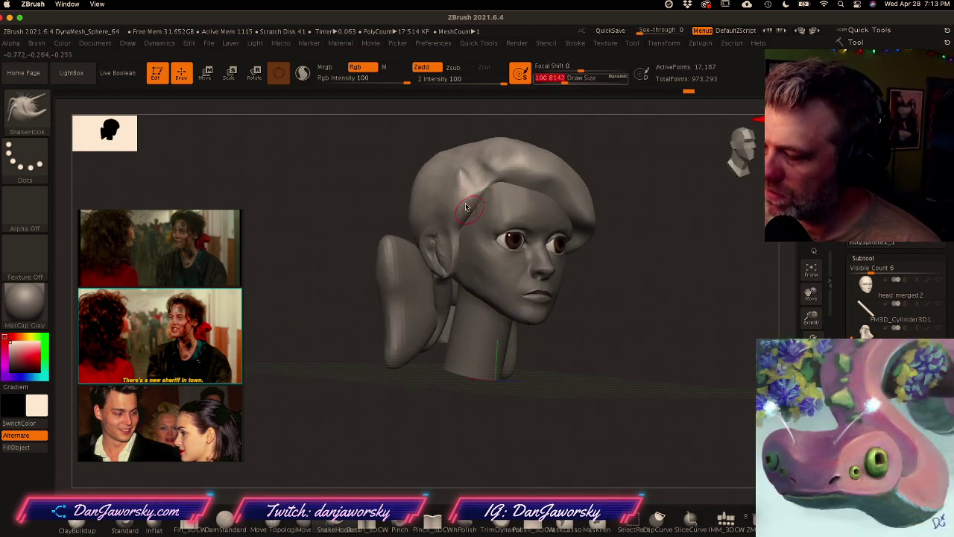
pyautogui.moveTo(466, 207); pyautogui.dragTo(468, 212, button='right')
pyautogui.moveTo(452, 263); pyautogui.dragTo(487, 180, button='right')
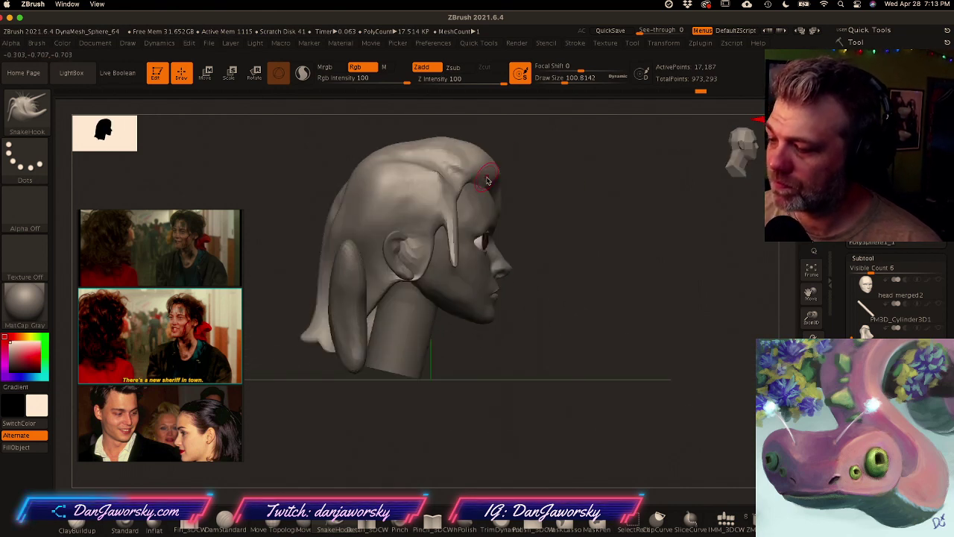
pyautogui.moveTo(455, 267); pyautogui.dragTo(393, 279, button='right')
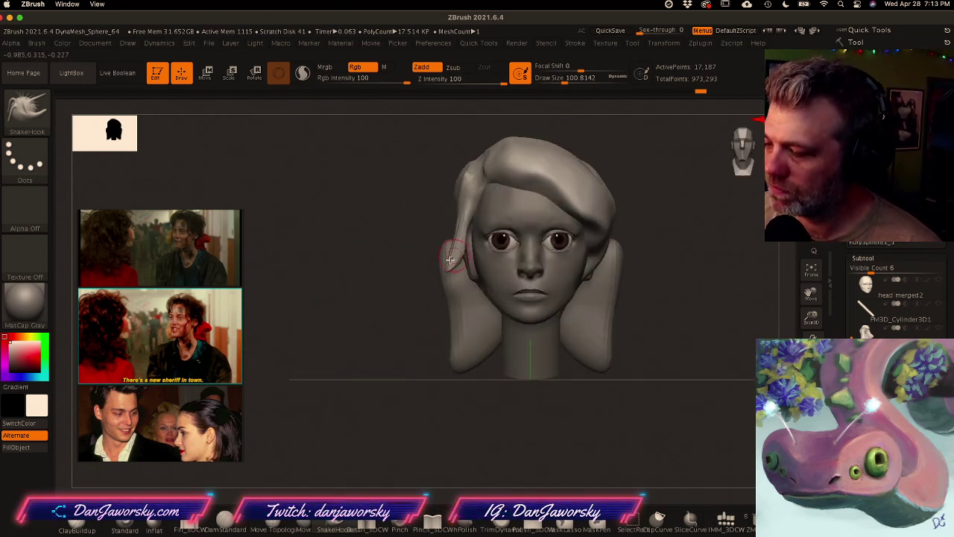
pyautogui.keyDown('ctrl'); pyautogui.moveTo(378, 373); pyautogui.dragTo(380, 395); pyautogui.keyUp('ctrl')
pyautogui.moveTo(447, 261)
pyautogui.keyDown('shift'); pyautogui.mouseDown()
pyautogui.moveTo(452, 242)
pyautogui.moveTo(459, 249)
pyautogui.mouseUp(); pyautogui.keyUp('shift')
pyautogui.moveTo(468, 250)
pyautogui.mouseDown(button='right')
pyautogui.moveTo(531, 250)
pyautogui.moveTo(528, 237)
pyautogui.mouseUp(button='right')
pyautogui.keyDown('shift'); pyautogui.moveTo(458, 252); pyautogui.dragTo(455, 235); pyautogui.keyUp('shift')
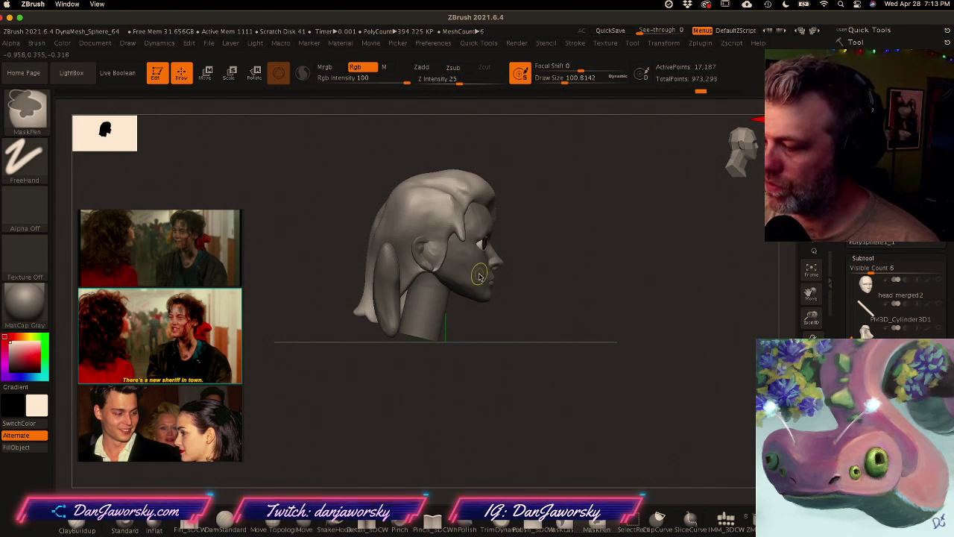
# Step: Work the hair at the temple back toward the front of the ear with short SnakeHook strokes
pyautogui.moveTo(479, 272); pyautogui.dragTo(447, 297, button='right')
pyautogui.keyDown('alt'); pyautogui.moveTo(573, 308); pyautogui.dragTo(543, 324, button='right'); pyautogui.keyUp('alt')
pyautogui.moveTo(542, 323)
pyautogui.mouseDown(button='right')
pyautogui.moveTo(586, 317)
pyautogui.moveTo(550, 323)
pyautogui.moveTo(546, 306)
pyautogui.moveTo(562, 315)
pyautogui.moveTo(534, 300)
pyautogui.moveTo(567, 300)
pyautogui.mouseUp(button='right')
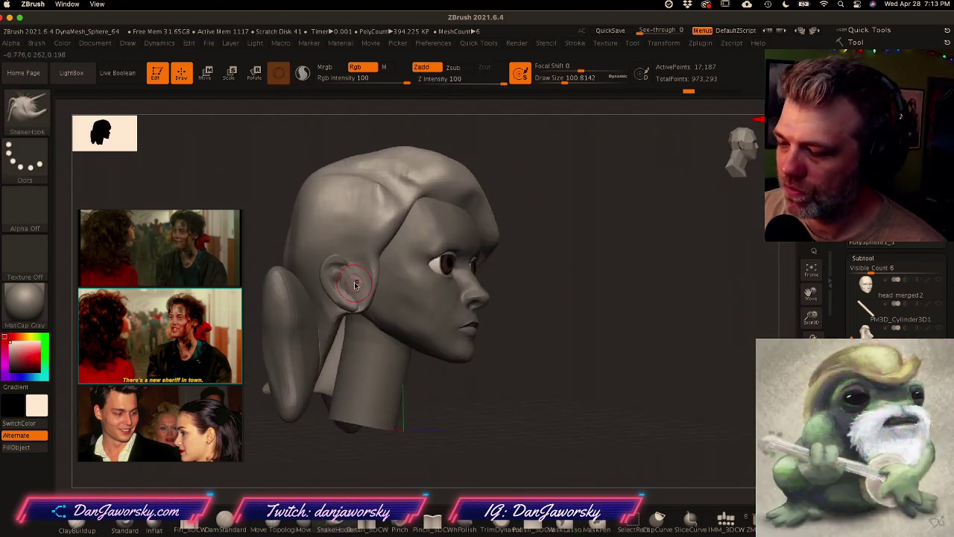
pyautogui.moveTo(354, 285); pyautogui.dragTo(338, 289, button='right')
pyautogui.click(355, 284)
pyautogui.click(358, 314)
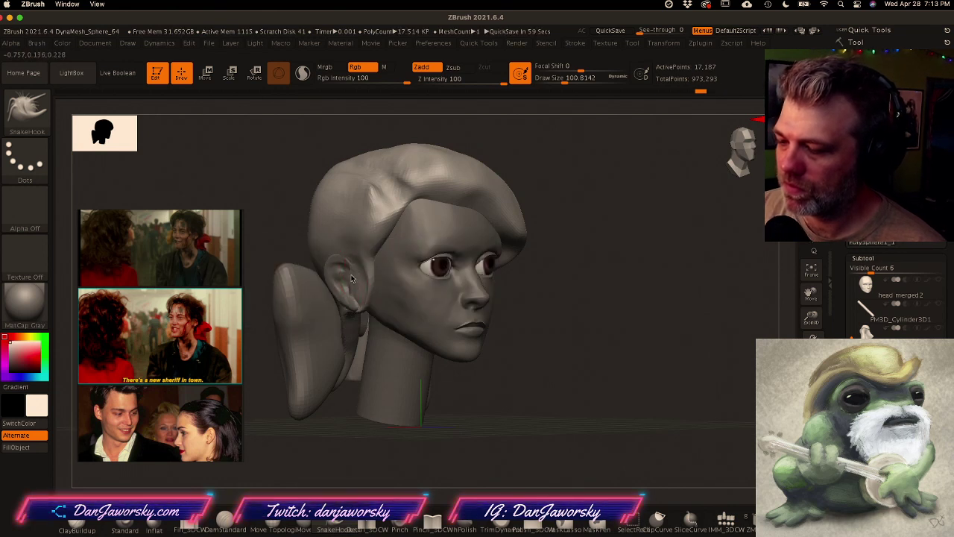
pyautogui.moveTo(351, 276); pyautogui.dragTo(348, 270)
# Step: Select the neck cylinder and mask its upper part, leaving the lower part editable
pyautogui.moveTo(470, 354)
pyautogui.keyDown('ctrl'); pyautogui.mouseDown(button='right')
pyautogui.moveTo(466, 325)
pyautogui.moveTo(533, 322)
pyautogui.moveTo(537, 329)
pyautogui.moveTo(517, 335)
pyautogui.mouseUp(button='right'); pyautogui.keyUp('ctrl')
pyautogui.keyDown('alt'); pyautogui.click(425, 369); pyautogui.keyUp('alt')
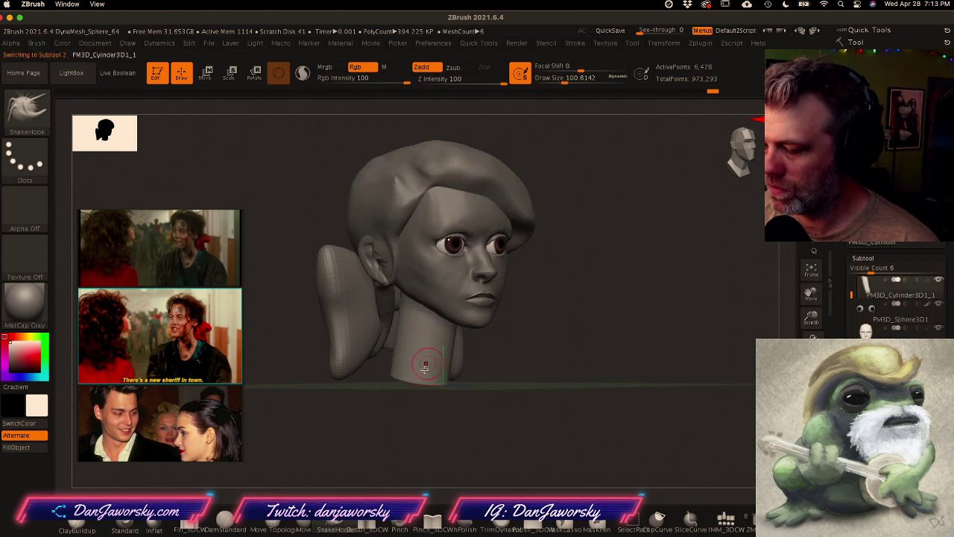
pyautogui.press('w')
pyautogui.keyDown('shift'); pyautogui.moveTo(428, 368); pyautogui.dragTo(465, 364, button='right'); pyautogui.keyUp('shift')
pyautogui.press('q')
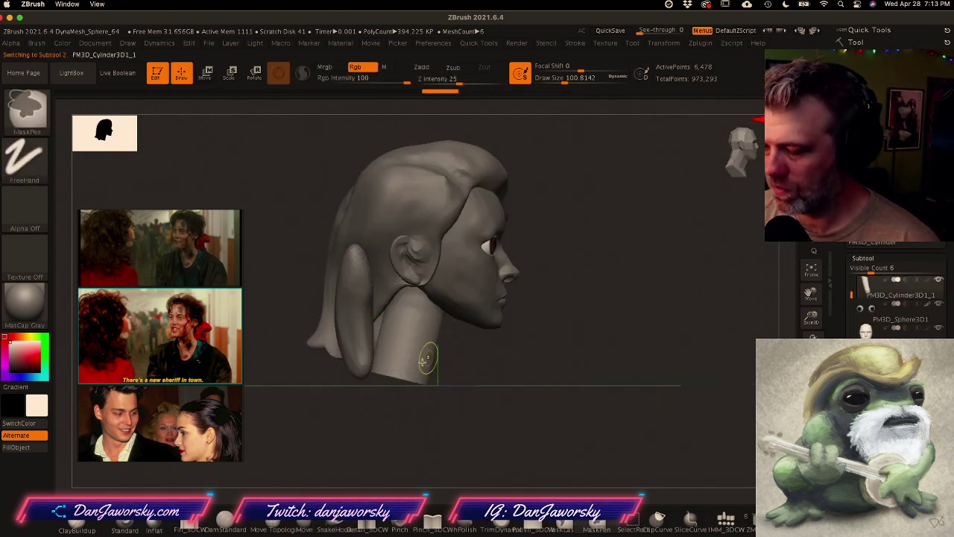
pyautogui.keyDown('ctrl'); pyautogui.moveTo(359, 414); pyautogui.dragTo(466, 319); pyautogui.keyUp('ctrl')
pyautogui.keyDown('ctrl'); pyautogui.click(489, 397); pyautogui.keyUp('ctrl')
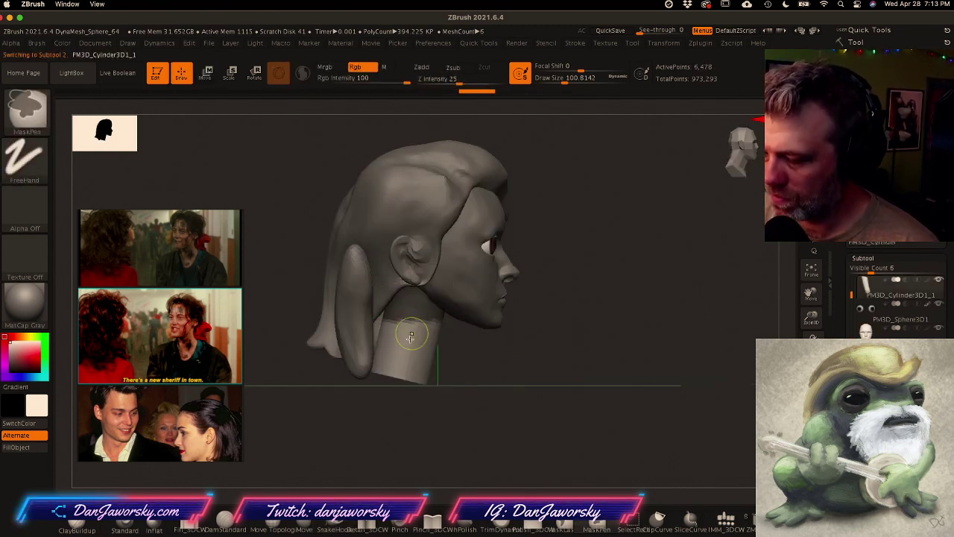
# Step: Rotate the unmasked lower neck backward with the gizmo so the neck slants away from the chin
pyautogui.press('w')
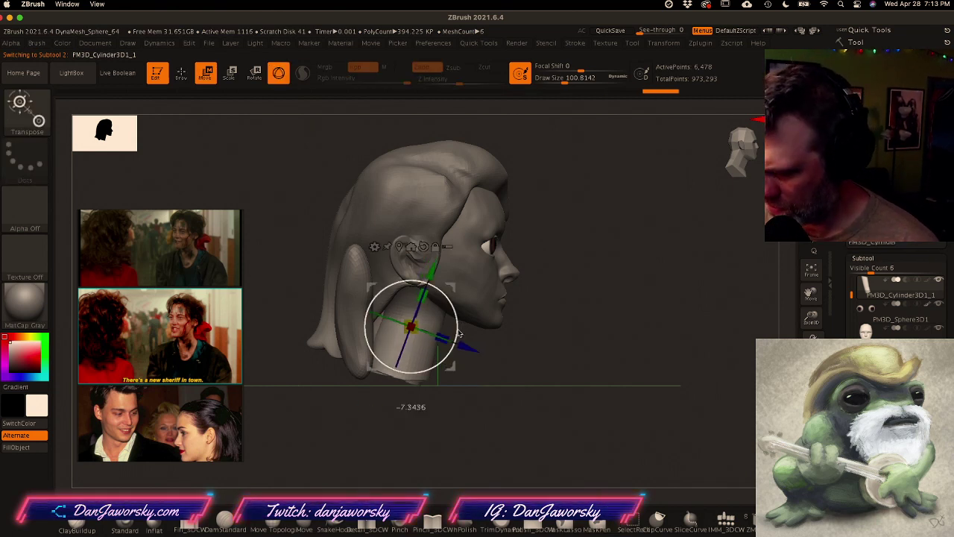
pyautogui.moveTo(468, 354); pyautogui.dragTo(462, 355)
pyautogui.moveTo(448, 336)
pyautogui.mouseDown(button='right')
pyautogui.moveTo(436, 366)
pyautogui.moveTo(449, 365)
pyautogui.moveTo(437, 339)
pyautogui.mouseUp(button='right')
pyautogui.moveTo(450, 337); pyautogui.dragTo(451, 344)
pyautogui.moveTo(451, 344)
pyautogui.mouseDown(button='right')
pyautogui.moveTo(395, 345)
pyautogui.moveTo(458, 348)
pyautogui.mouseUp(button='right')
pyautogui.moveTo(458, 348)
pyautogui.mouseDown(button='right')
pyautogui.moveTo(500, 351)
pyautogui.moveTo(507, 375)
pyautogui.mouseUp(button='right')
pyautogui.press('q')
pyautogui.keyDown('ctrl'); pyautogui.moveTo(476, 411); pyautogui.dragTo(507, 392, button='right'); pyautogui.keyUp('ctrl')
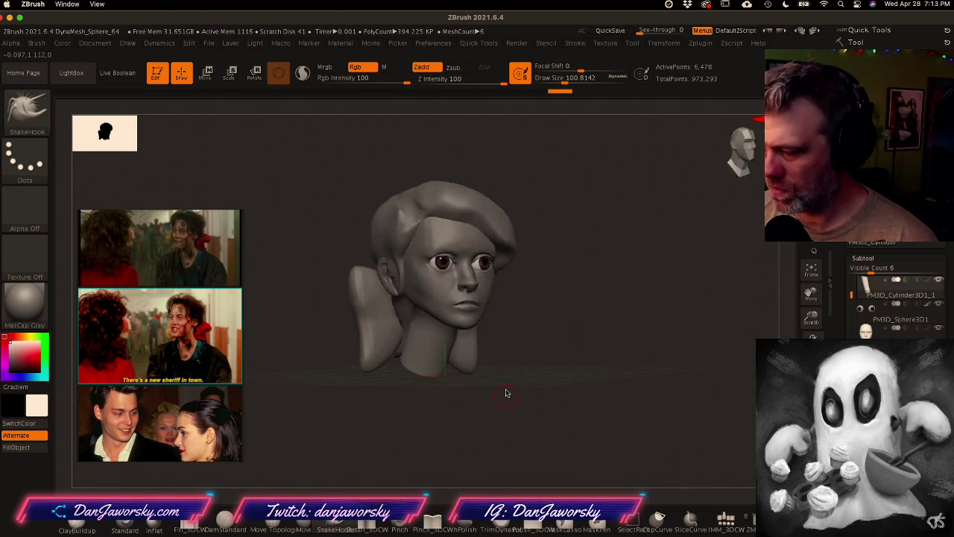
# Step: Select the head mesh and hide the hair and bow subtools to expose the bare head
pyautogui.keyDown('ctrl'); pyautogui.moveTo(500, 310); pyautogui.dragTo(511, 335, button='right'); pyautogui.keyUp('ctrl')
pyautogui.keyDown('alt'); pyautogui.click(441, 317); pyautogui.keyUp('alt')
pyautogui.moveTo(441, 318); pyautogui.dragTo(431, 329, button='right')
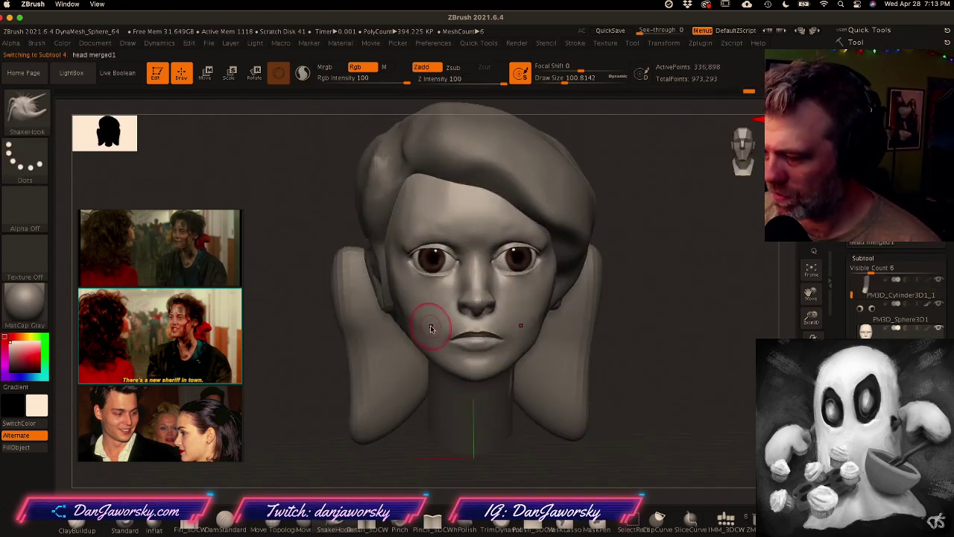
pyautogui.moveTo(508, 396)
pyautogui.mouseDown(button='right')
pyautogui.moveTo(532, 383)
pyautogui.moveTo(520, 382)
pyautogui.mouseUp(button='right')
pyautogui.press('space')
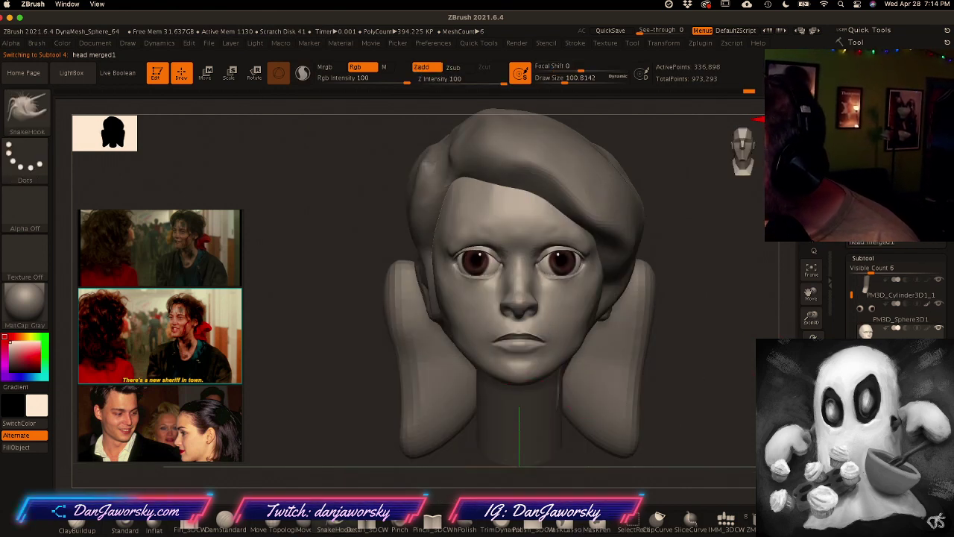
pyautogui.moveTo(850, 298); pyautogui.dragTo(850, 346)
pyautogui.click(938, 328)
pyautogui.click(939, 352)
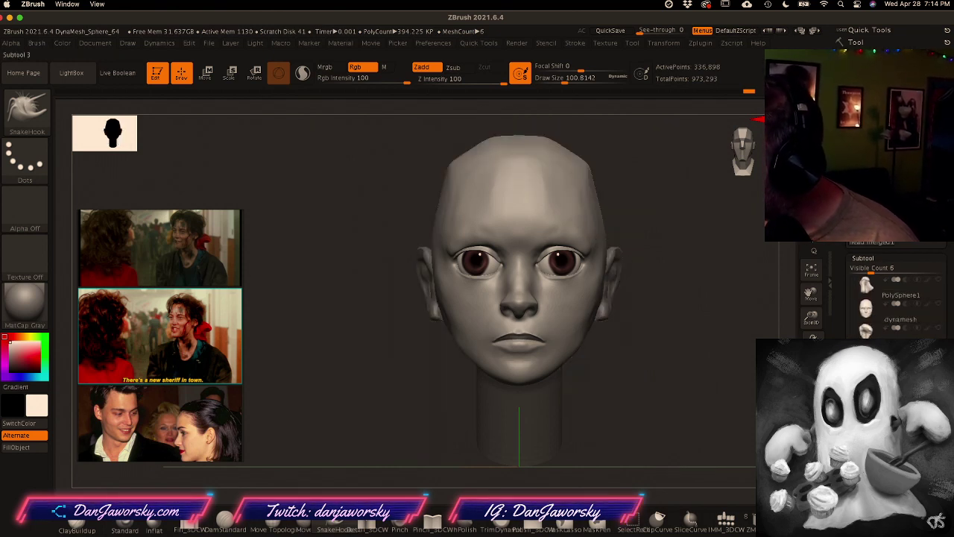
# Step: Select the neck and smooth its bend below the jaw
pyautogui.moveTo(663, 388)
pyautogui.mouseDown()
pyautogui.moveTo(671, 401)
pyautogui.moveTo(704, 397)
pyautogui.mouseUp()
pyautogui.keyDown('alt'); pyautogui.moveTo(568, 373); pyautogui.dragTo(558, 380); pyautogui.keyUp('alt')
pyautogui.keyDown('alt'); pyautogui.click(413, 391); pyautogui.keyUp('alt')
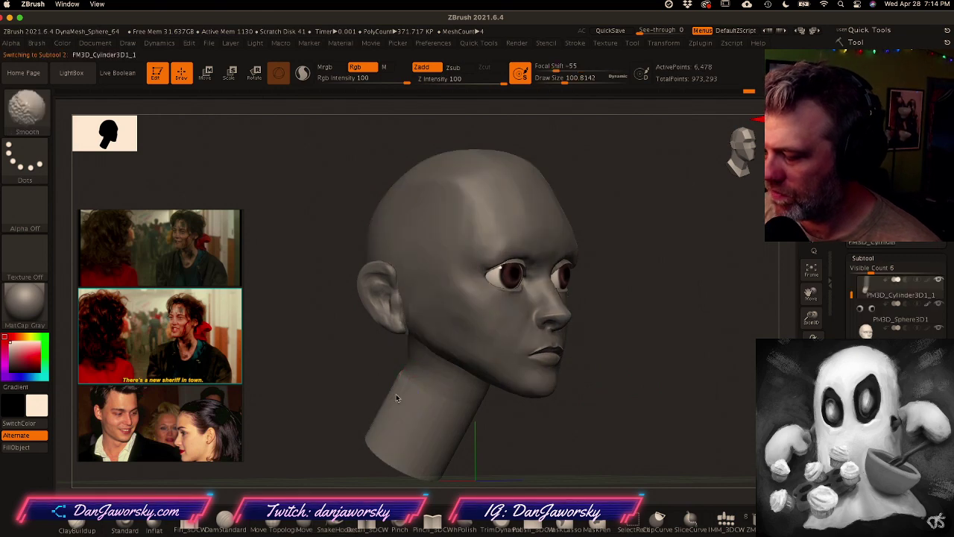
pyautogui.keyDown('shift'); pyautogui.moveTo(533, 426); pyautogui.dragTo(398, 385); pyautogui.keyUp('shift')
pyautogui.keyDown('ctrl'); pyautogui.moveTo(557, 406); pyautogui.dragTo(516, 413, button='right'); pyautogui.keyUp('ctrl')
pyautogui.moveTo(516, 413)
pyautogui.keyDown('alt'); pyautogui.mouseDown(button='right')
pyautogui.moveTo(512, 426)
pyautogui.moveTo(494, 425)
pyautogui.moveTo(536, 428)
pyautogui.moveTo(521, 416)
pyautogui.mouseUp(button='right'); pyautogui.keyUp('alt')
# Step: Enlarge the profile photo in PureRef and compare it with the sculpted head in matching left profile
pyautogui.click(225, 421)
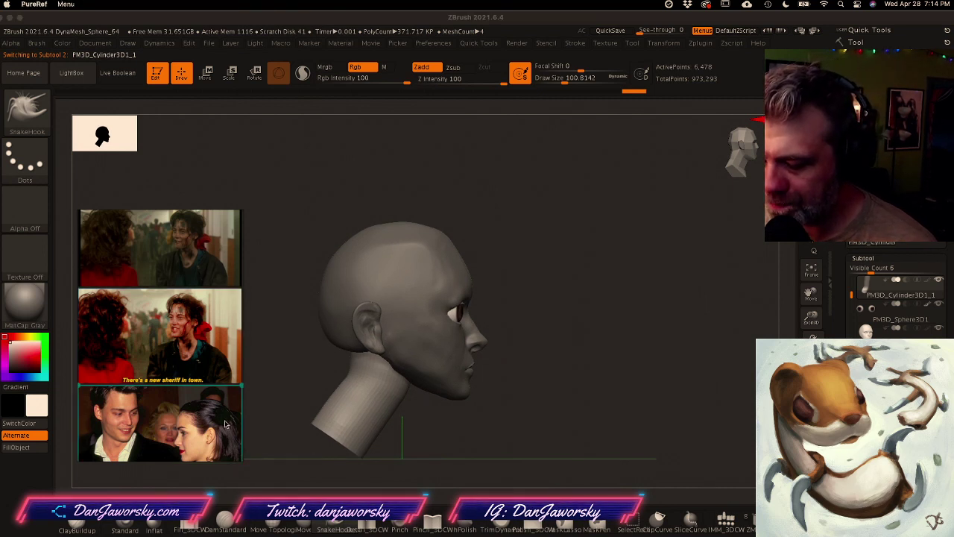
pyautogui.scroll(-4, 226, 421)
pyautogui.moveTo(226, 422); pyautogui.dragTo(221, 296, button='middle')
pyautogui.scroll(4, 210, 310)
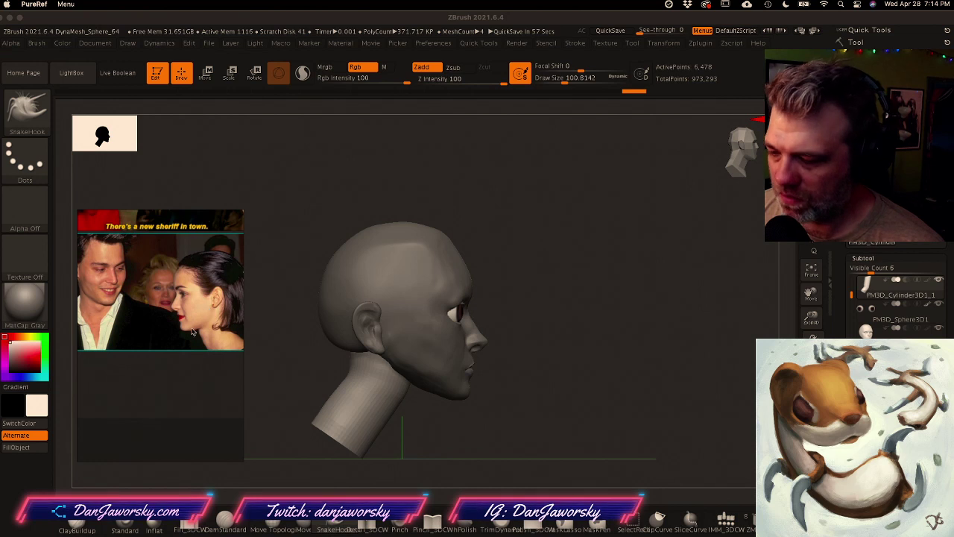
pyautogui.moveTo(521, 417); pyautogui.dragTo(857, 401)
pyautogui.keyDown('alt'); pyautogui.moveTo(749, 364); pyautogui.dragTo(746, 365); pyautogui.keyUp('alt')
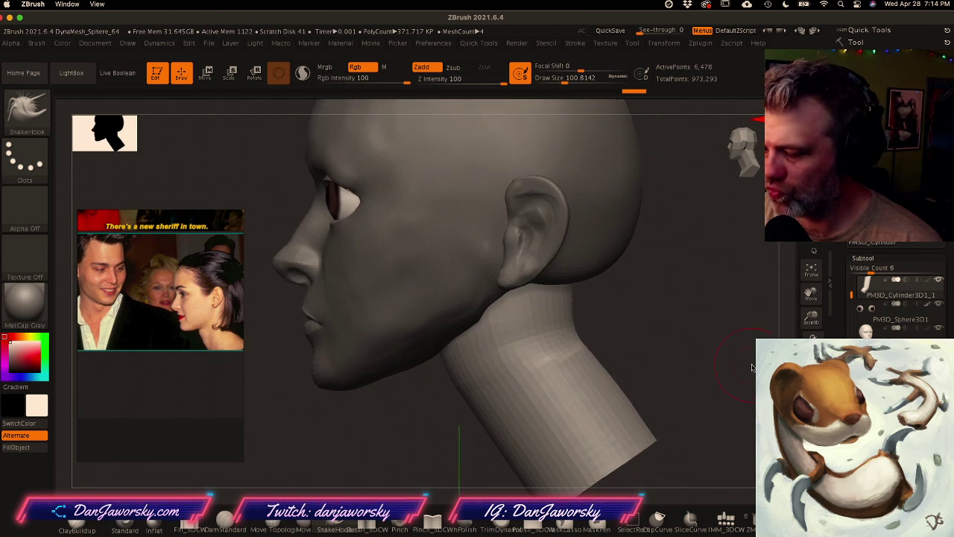
# Step: Select the head mesh and set the SnakeHook draw size to about 97 for reshaping the face in left profile
pyautogui.press('space')
pyautogui.press('space')
pyautogui.moveTo(432, 362); pyautogui.dragTo(442, 360)
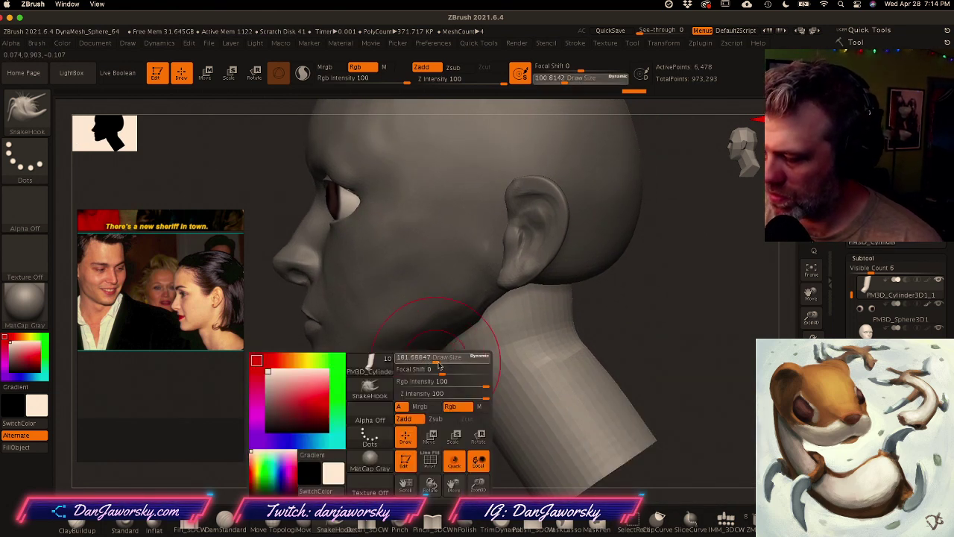
pyautogui.keyDown('alt'); pyautogui.click(407, 361); pyautogui.keyUp('alt')
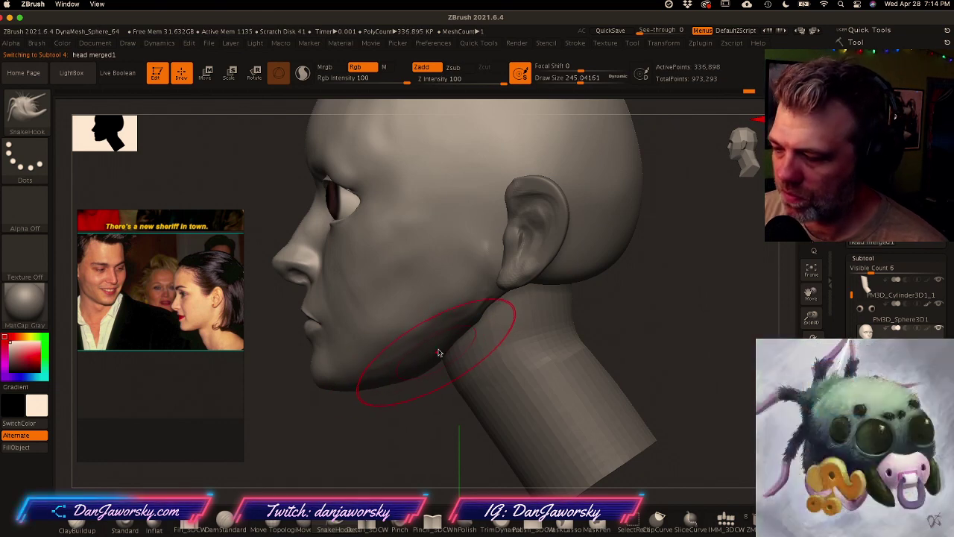
pyautogui.press('space')
pyautogui.moveTo(436, 333); pyautogui.dragTo(421, 334)
pyautogui.moveTo(354, 295)
pyautogui.keyDown('ctrl'); pyautogui.mouseDown(button='right')
pyautogui.moveTo(403, 371)
pyautogui.moveTo(395, 354)
pyautogui.mouseUp(button='right'); pyautogui.keyUp('ctrl')
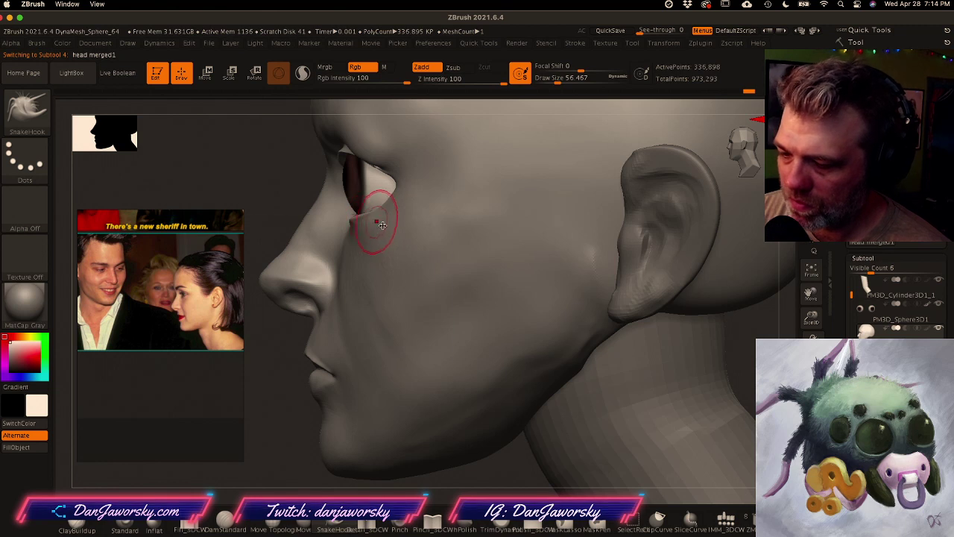
pyautogui.press('space')
pyautogui.moveTo(373, 232); pyautogui.dragTo(388, 228)
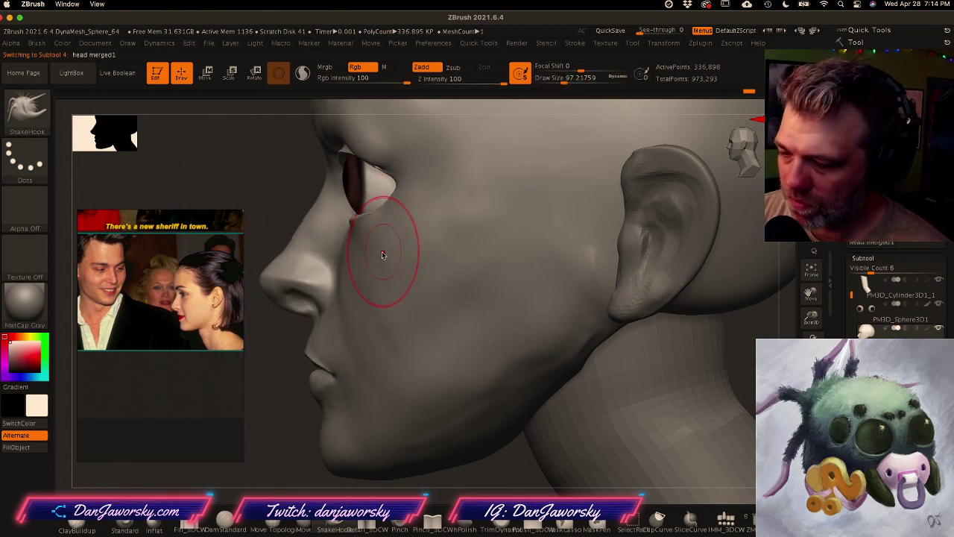
# Step: Enlarge the woman's profile photo in PureRef, centre her face, and return to ZBrush
pyautogui.click(189, 312)
pyautogui.scroll(6, 189, 313)
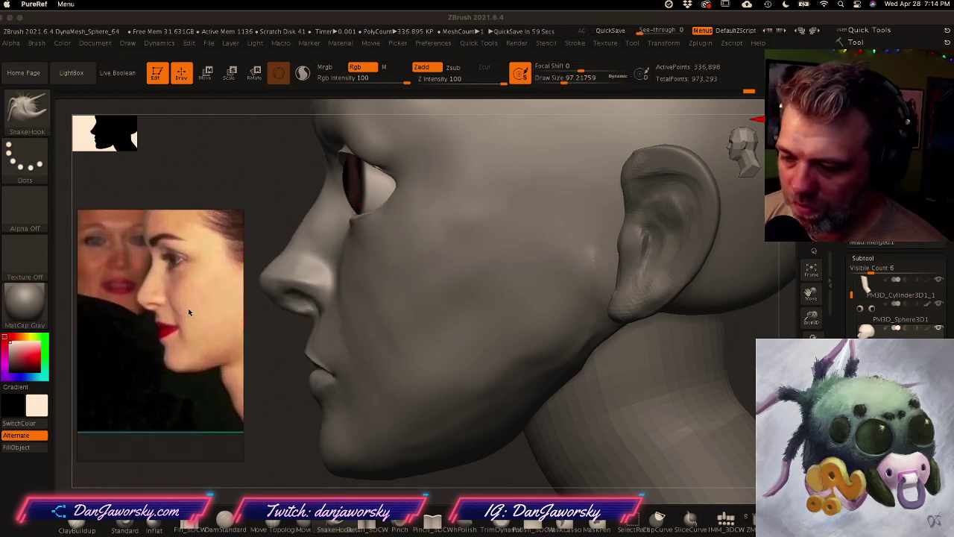
pyautogui.moveTo(189, 312); pyautogui.dragTo(173, 316, button='middle')
pyautogui.click(318, 284)
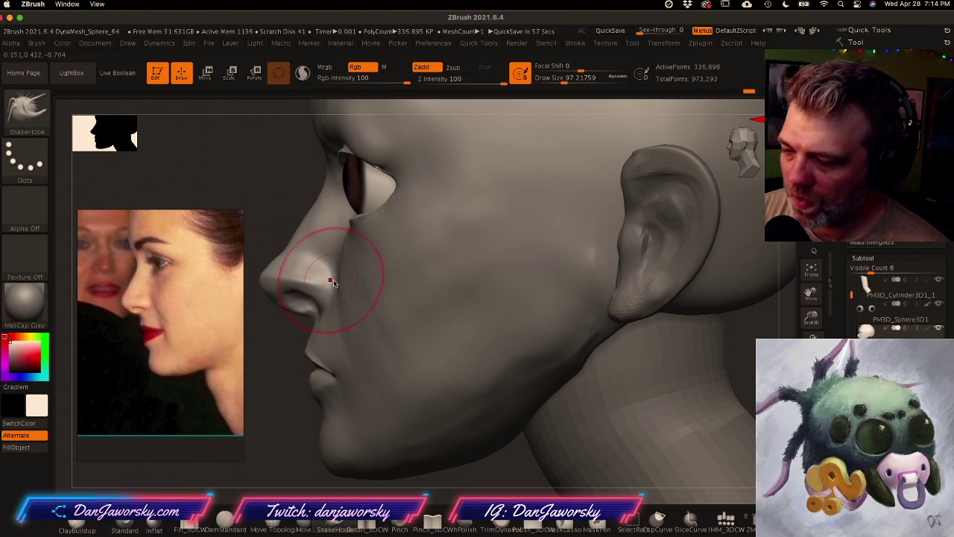
# Step: Refine the nose tip with a draw size of about 80 and smooth its surface
pyautogui.press('space')
pyautogui.moveTo(311, 249); pyautogui.dragTo(307, 249)
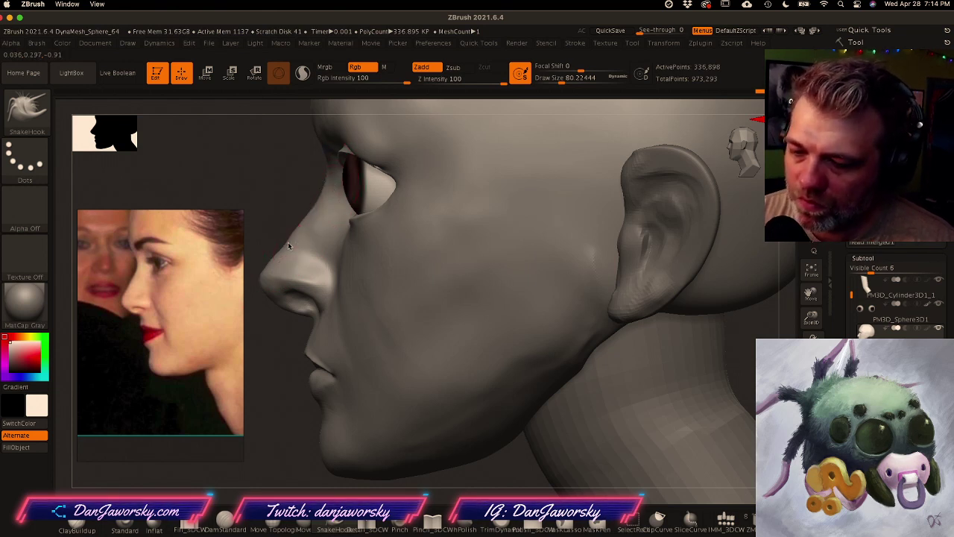
pyautogui.moveTo(279, 272); pyautogui.dragTo(305, 270, button='right')
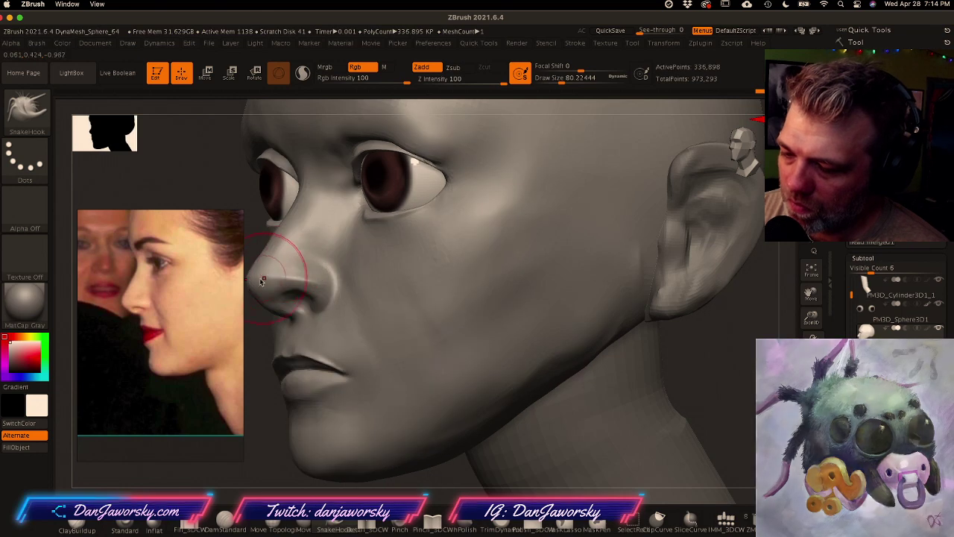
pyautogui.keyDown('shift'); pyautogui.moveTo(272, 262); pyautogui.dragTo(277, 271); pyautogui.keyUp('shift')
pyautogui.moveTo(282, 271); pyautogui.dragTo(254, 284, button='right')
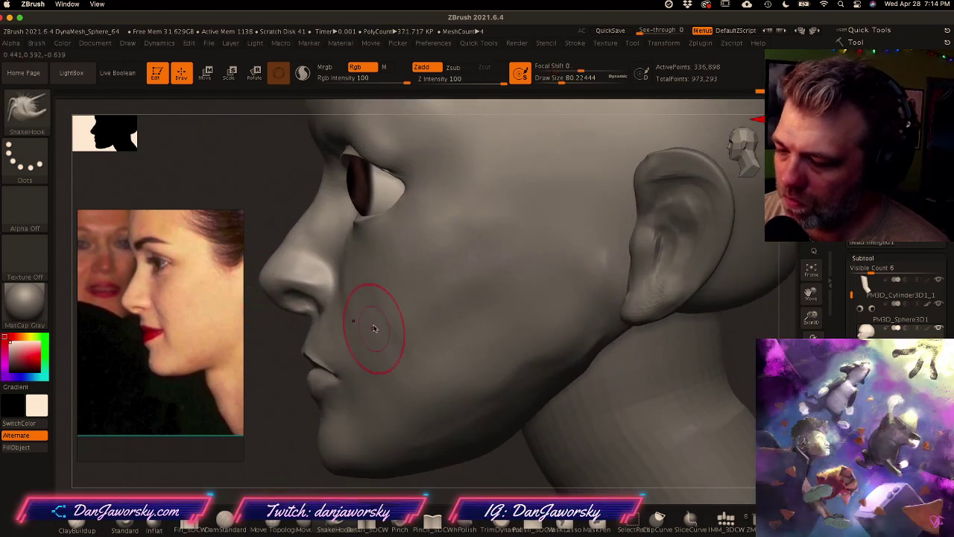
# Step: Reshape the nostril wing and underside of the nose with SnakeHook, using draw sizes of about 59 and 31
pyautogui.keyDown('alt'); pyautogui.moveTo(372, 326); pyautogui.dragTo(395, 325, button='right'); pyautogui.keyUp('alt')
pyautogui.press('space')
pyautogui.moveTo(344, 275); pyautogui.dragTo(338, 275)
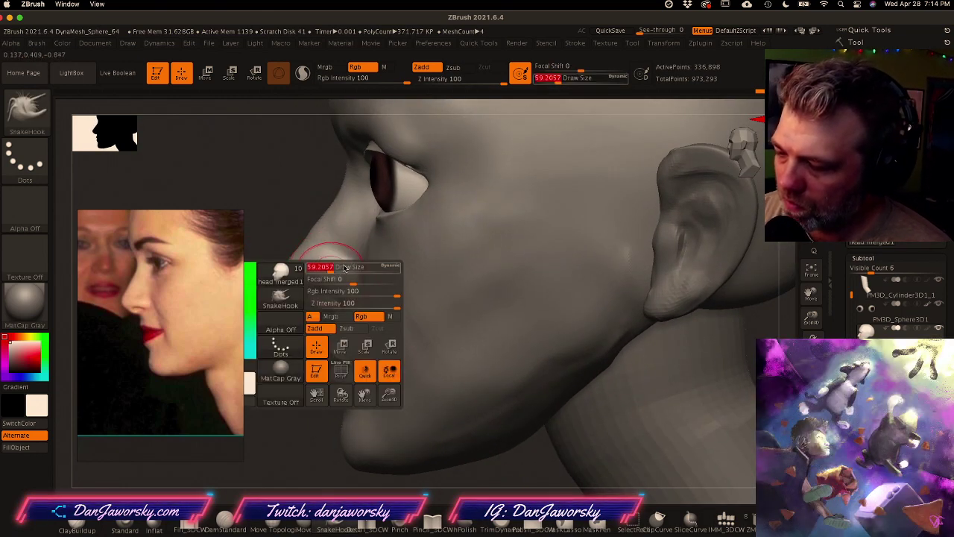
pyautogui.moveTo(347, 305); pyautogui.dragTo(360, 301, button='right')
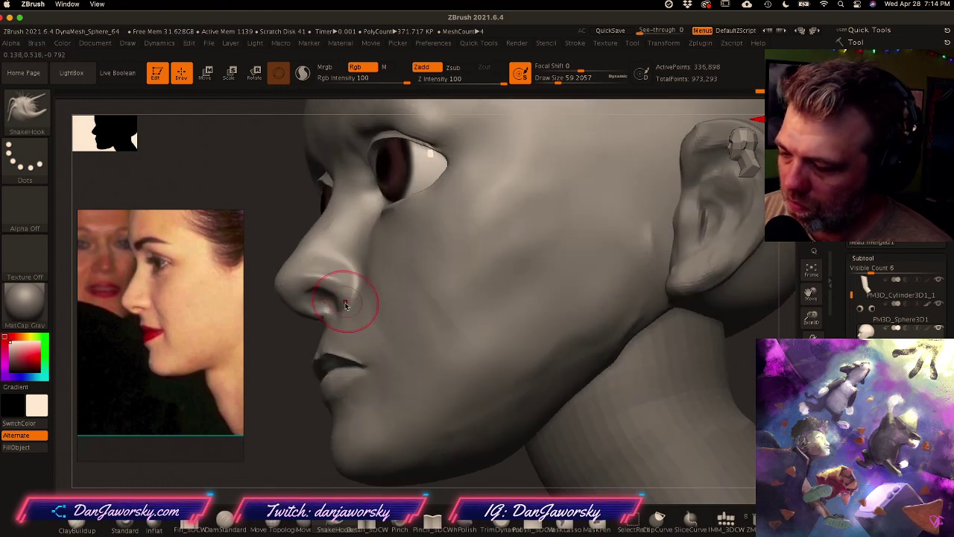
pyautogui.moveTo(344, 305); pyautogui.dragTo(339, 292)
pyautogui.moveTo(341, 294); pyautogui.dragTo(332, 313, button='right')
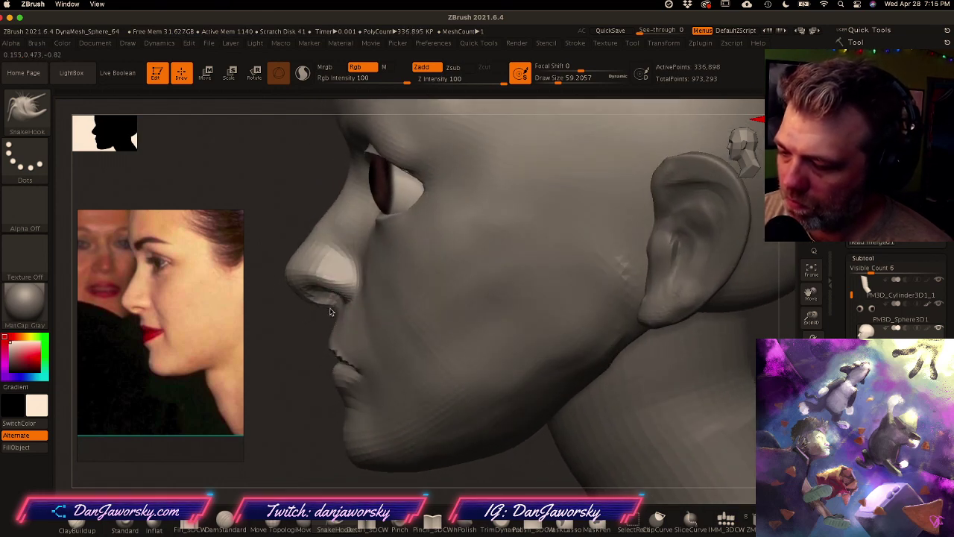
pyautogui.moveTo(344, 276); pyautogui.dragTo(421, 319, button='right')
pyautogui.moveTo(421, 319); pyautogui.dragTo(365, 311, button='right')
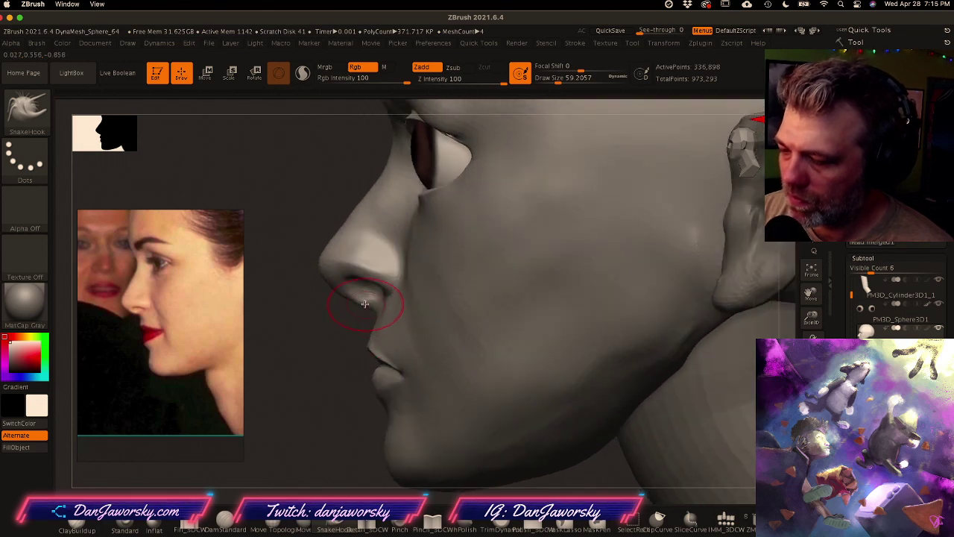
pyautogui.press('space')
pyautogui.moveTo(379, 301); pyautogui.dragTo(368, 302)
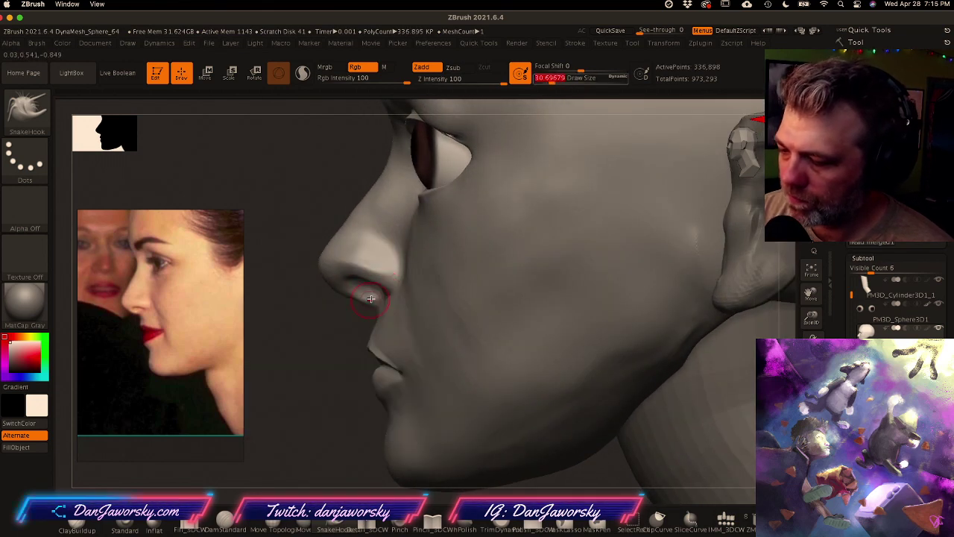
pyautogui.moveTo(362, 293)
pyautogui.mouseDown(button='right')
pyautogui.moveTo(355, 261)
pyautogui.moveTo(420, 246)
pyautogui.moveTo(365, 298)
pyautogui.moveTo(401, 284)
pyautogui.mouseUp(button='right')
# Step: Build up the nostril base with ClayBuildup at draw size 28.75, dropping three subdivision levels and working back up two
pyautogui.click(85, 531)
pyautogui.press('space')
pyautogui.moveTo(391, 301); pyautogui.dragTo(374, 301)
pyautogui.moveTo(375, 303)
pyautogui.mouseDown(button='right')
pyautogui.moveTo(398, 299)
pyautogui.moveTo(378, 314)
pyautogui.mouseUp(button='right')
pyautogui.hotkey('shift', 'd')
pyautogui.hotkey('shift', 'd')
pyautogui.hotkey('shift', 'd')
pyautogui.moveTo(371, 297); pyautogui.dragTo(371, 295)
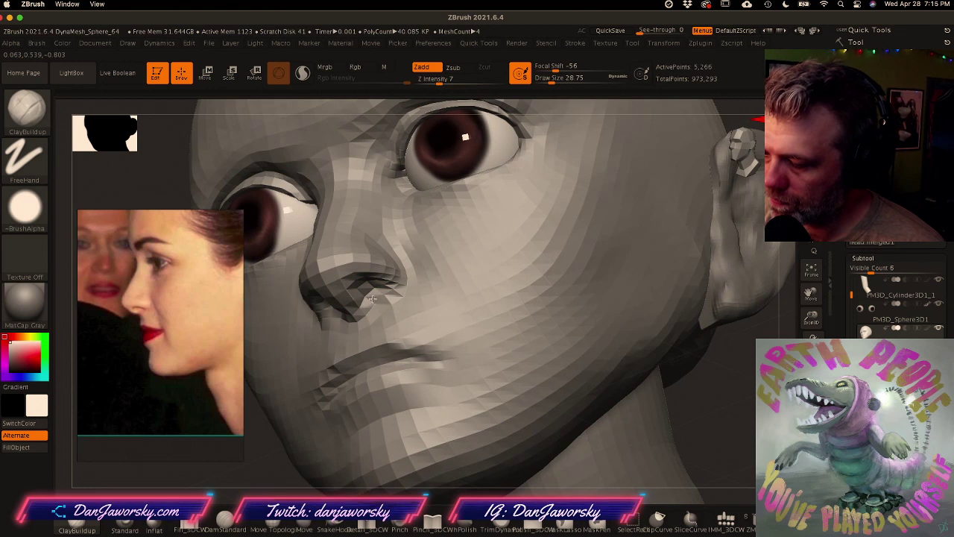
pyautogui.press('d')
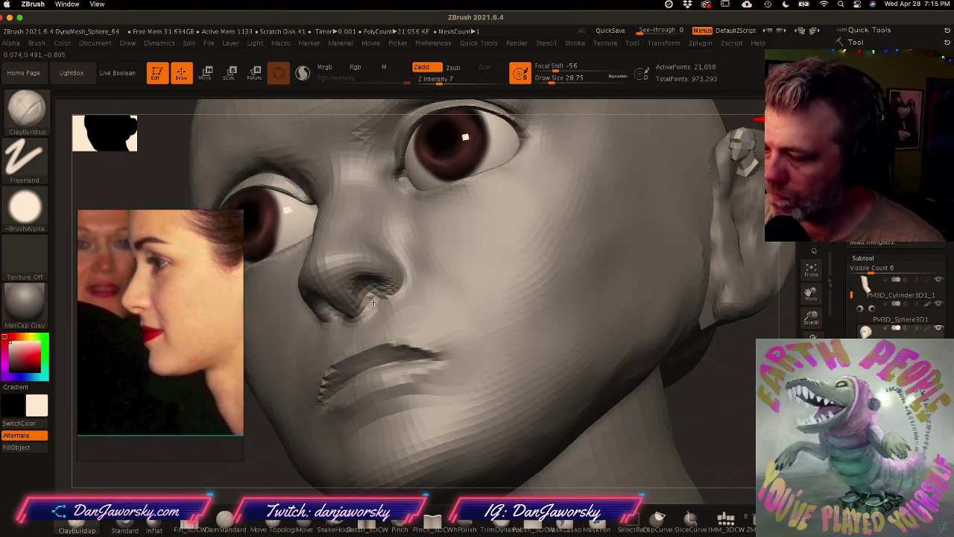
pyautogui.press('ctrl')
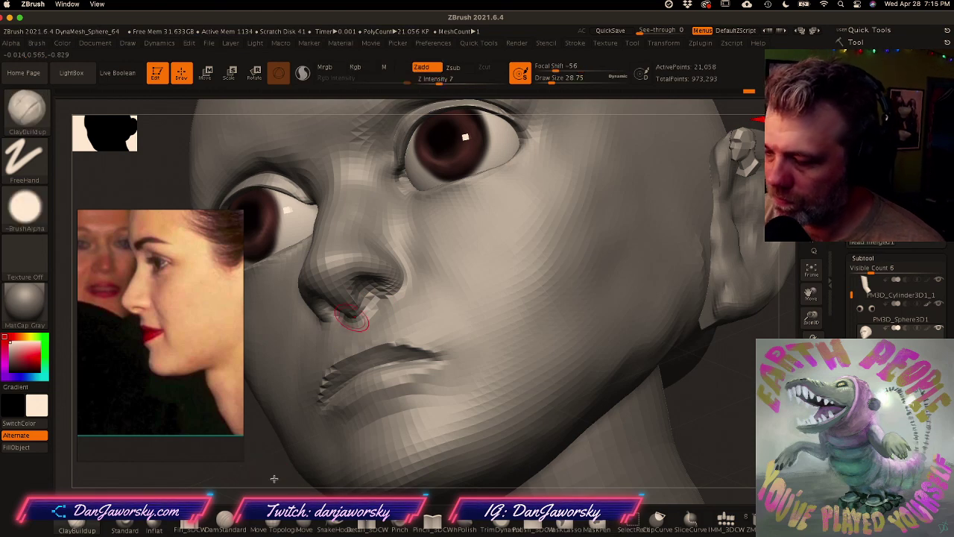
pyautogui.press('d')
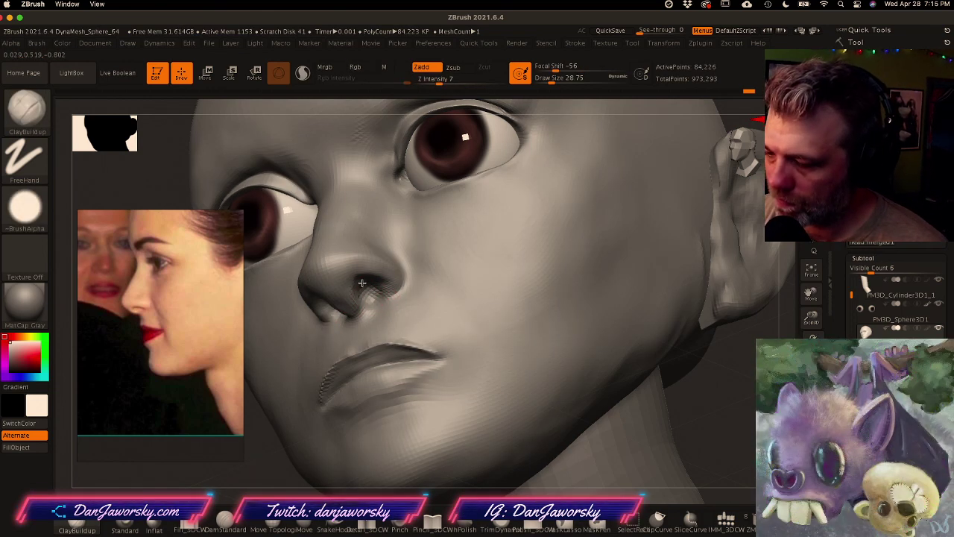
# Step: Smooth the clay below the nostril where it meets the upper lip
pyautogui.moveTo(361, 299); pyautogui.dragTo(388, 365, button='right')
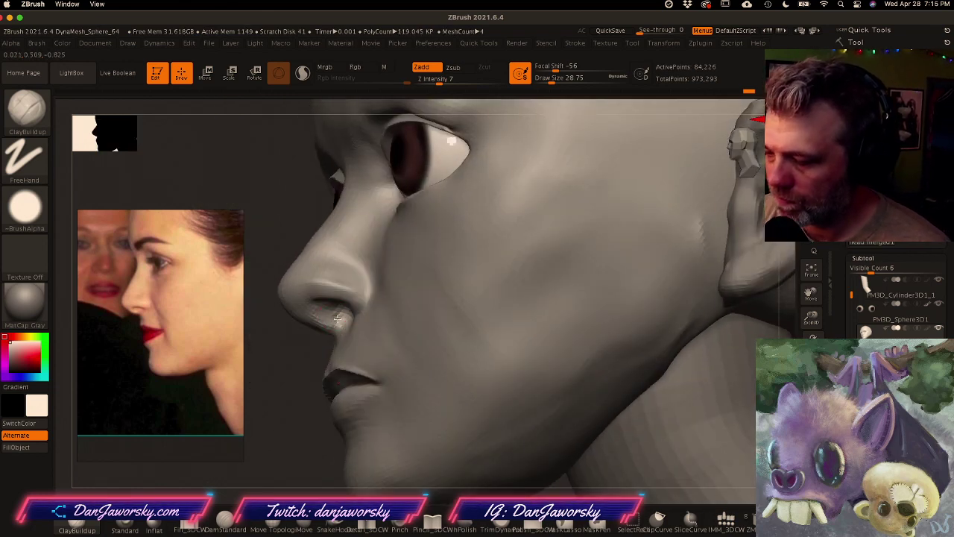
pyautogui.keyDown('shift'); pyautogui.moveTo(340, 317); pyautogui.dragTo(343, 328); pyautogui.keyUp('shift')
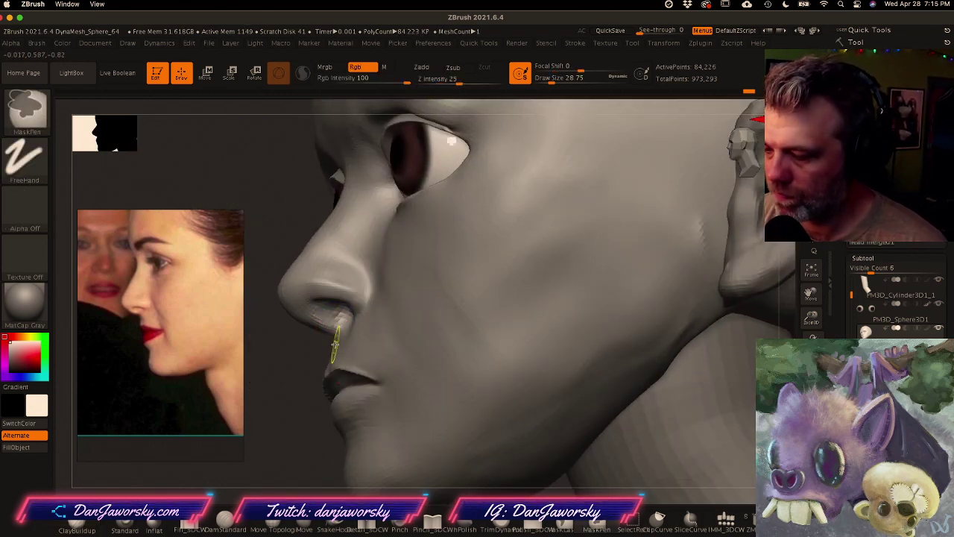
pyautogui.moveTo(331, 338); pyautogui.dragTo(406, 377, button='right')
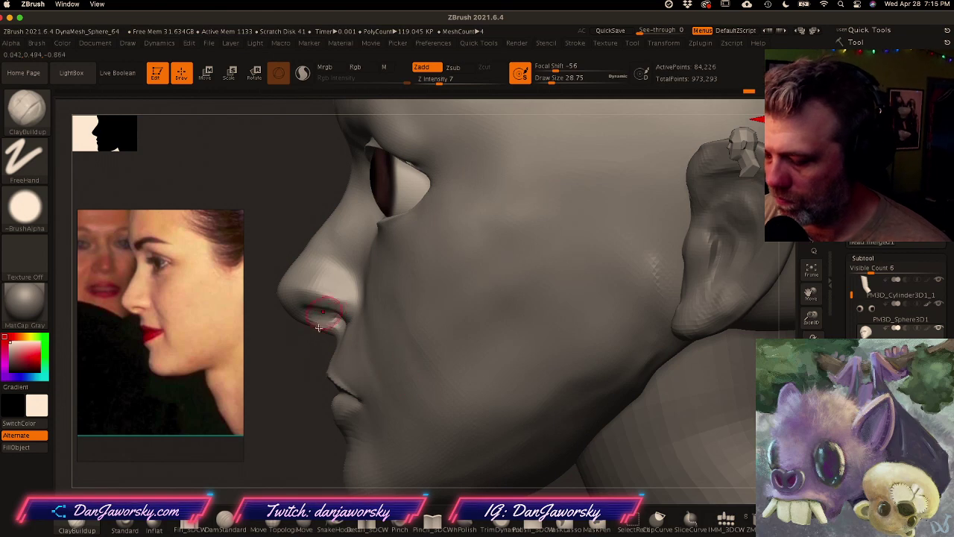
# Step: Adjust the nostril's profile with the Move Topological brush at a draw size of about 25
pyautogui.click(271, 527)
pyautogui.press('space')
pyautogui.moveTo(330, 301)
pyautogui.mouseDown()
pyautogui.moveTo(314, 302)
pyautogui.moveTo(320, 306)
pyautogui.mouseUp()
pyautogui.press('space')
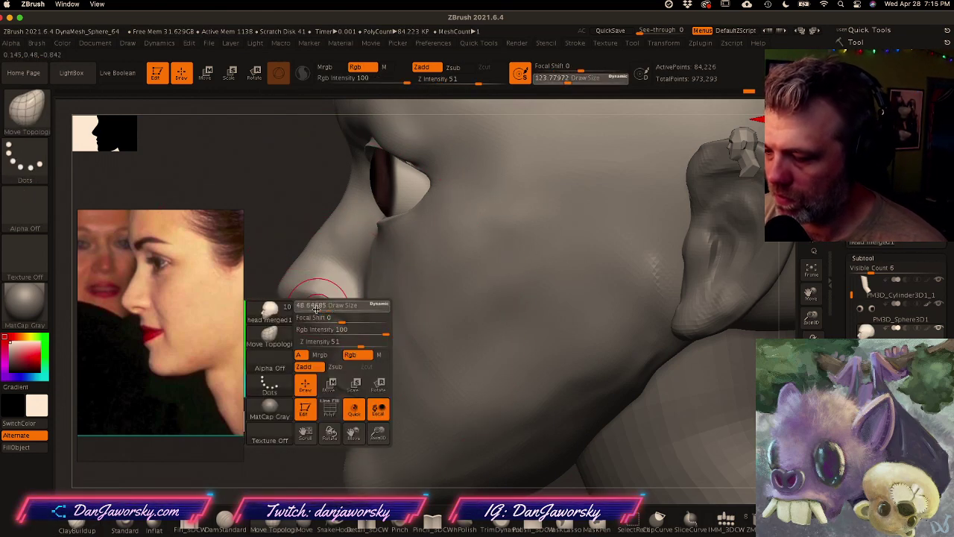
pyautogui.keyDown('ctrl'); pyautogui.moveTo(588, 375); pyautogui.dragTo(410, 365, button='right'); pyautogui.keyUp('ctrl')
pyautogui.moveTo(528, 409)
pyautogui.keyDown('alt'); pyautogui.mouseDown(button='right')
pyautogui.moveTo(381, 362)
pyautogui.moveTo(451, 363)
pyautogui.mouseUp(button='right'); pyautogui.keyUp('alt')
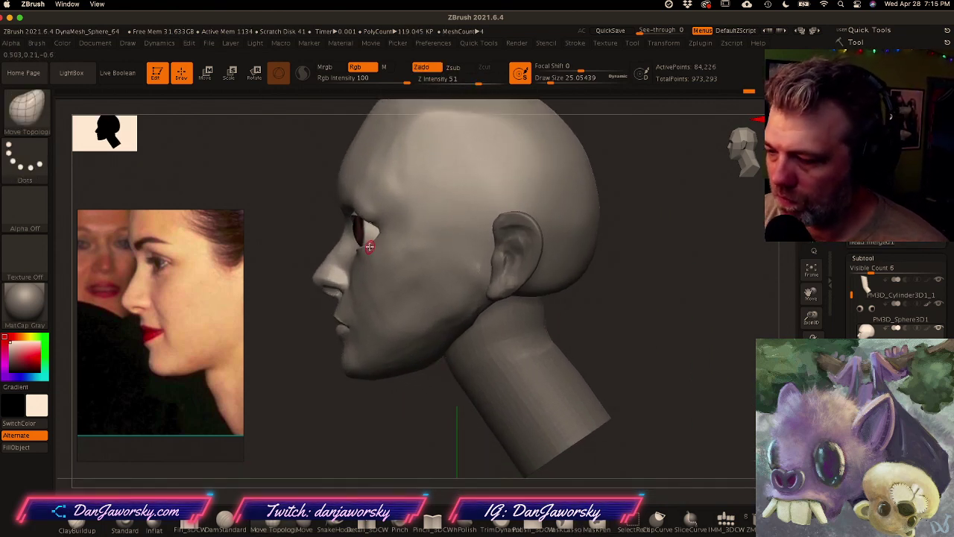
pyautogui.press('w')
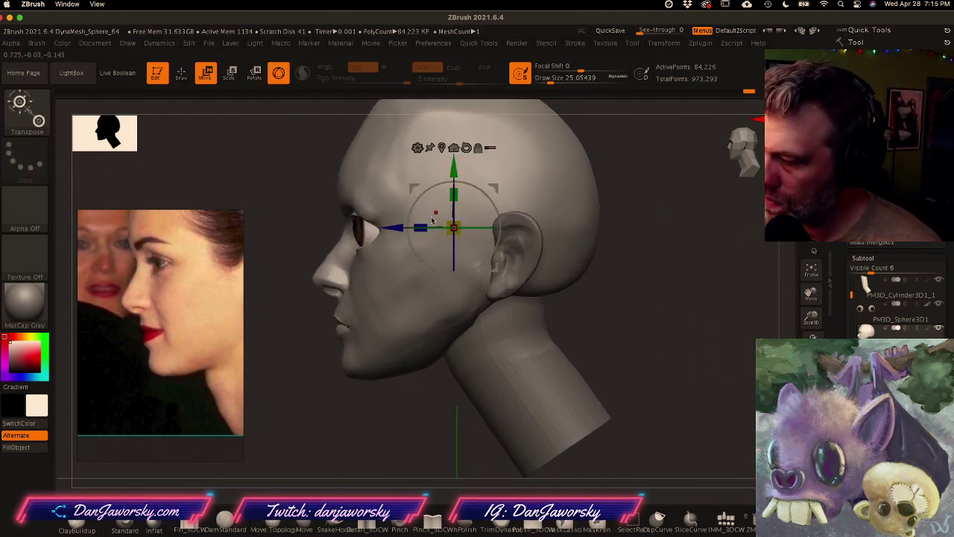
pyautogui.moveTo(397, 231); pyautogui.dragTo(401, 233)
pyautogui.hotkey('ctrl', 'z')
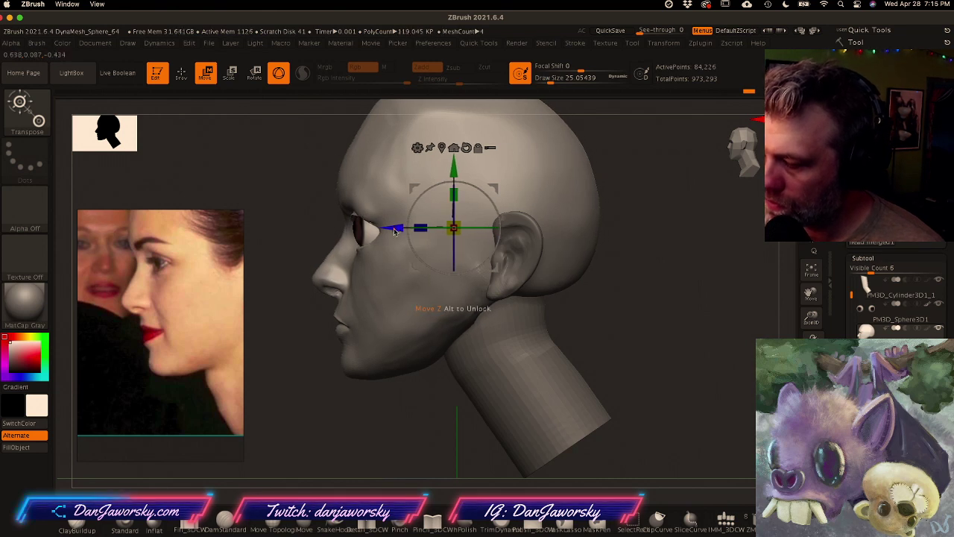
pyautogui.press('q')
# Step: Select the eyeballs and move them slightly back into the head along Z with the gizmo
pyautogui.keyDown('alt'); pyautogui.click(368, 231); pyautogui.keyUp('alt')
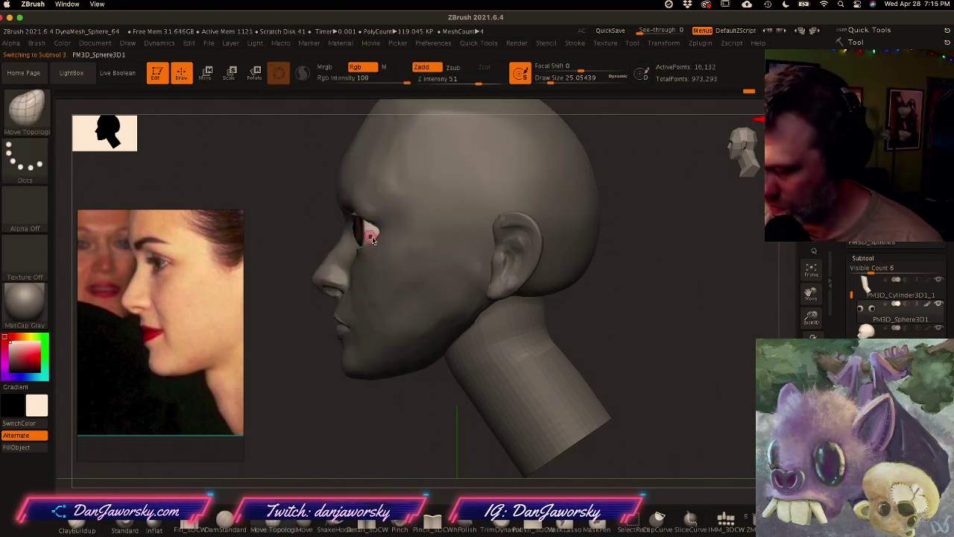
pyautogui.press('w')
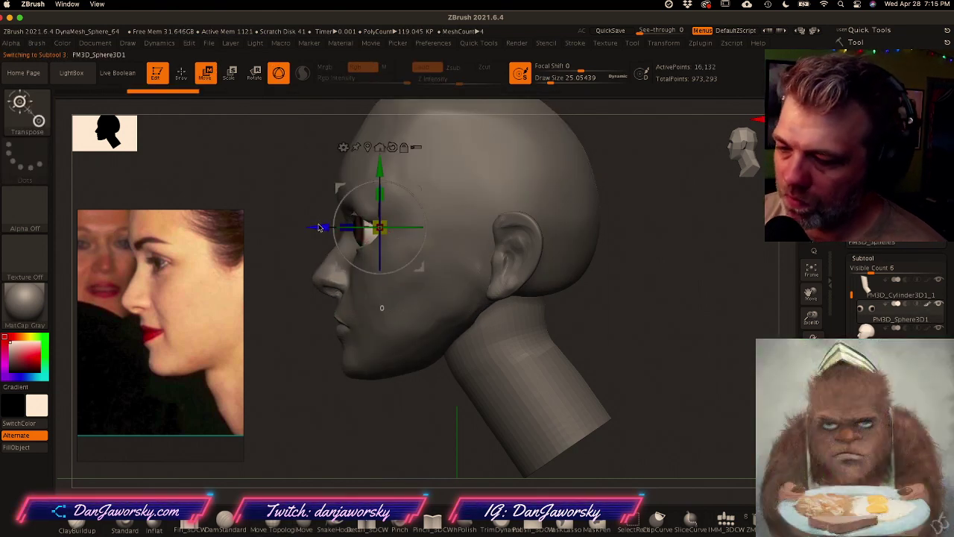
pyautogui.moveTo(318, 227); pyautogui.dragTo(327, 230)
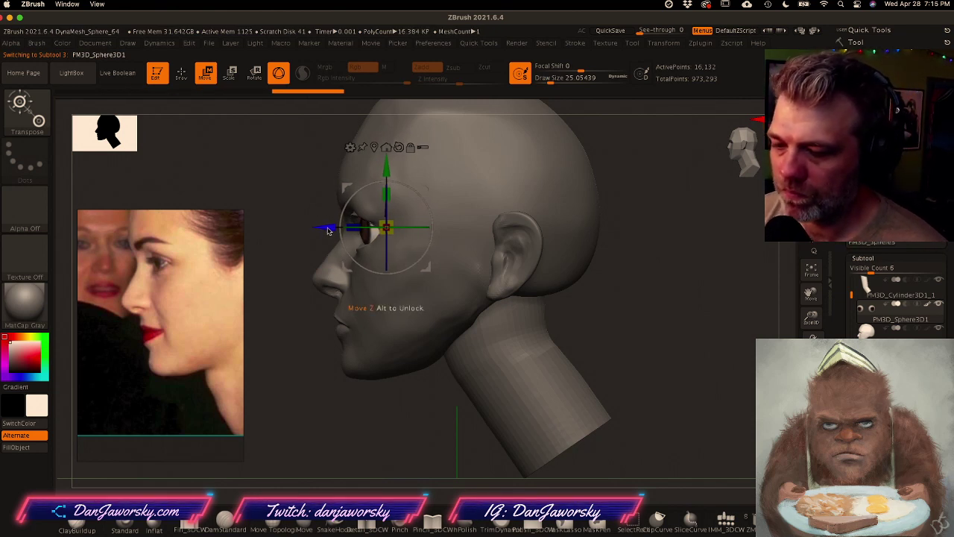
pyautogui.press('q')
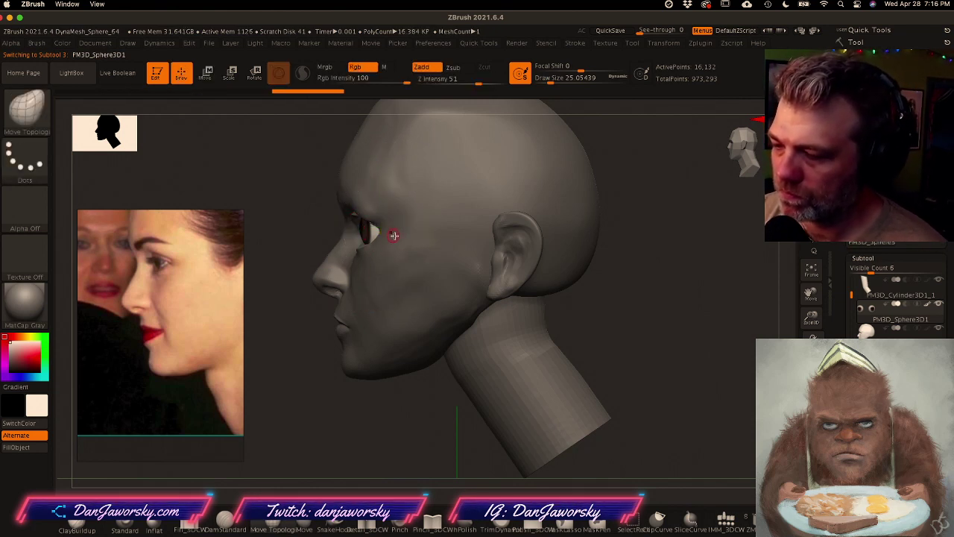
# Step: Set the Move Topological draw size to about 154 and reselect the head mesh for work around the eye
pyautogui.moveTo(395, 333)
pyautogui.keyDown('ctrl'); pyautogui.mouseDown(button='right')
pyautogui.moveTo(510, 319)
pyautogui.moveTo(530, 304)
pyautogui.moveTo(477, 296)
pyautogui.moveTo(428, 304)
pyautogui.moveTo(488, 307)
pyautogui.moveTo(465, 308)
pyautogui.mouseUp(button='right'); pyautogui.keyUp('ctrl')
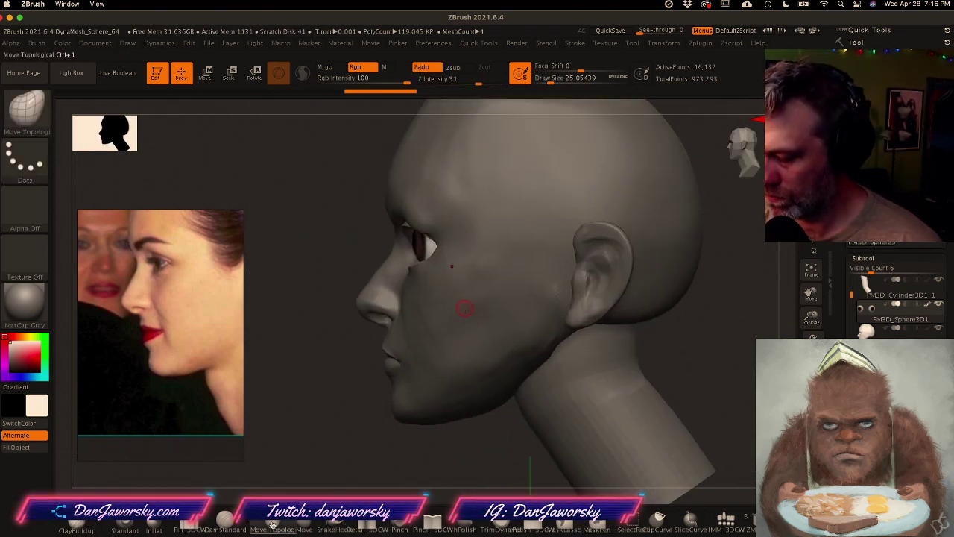
pyautogui.press('b')
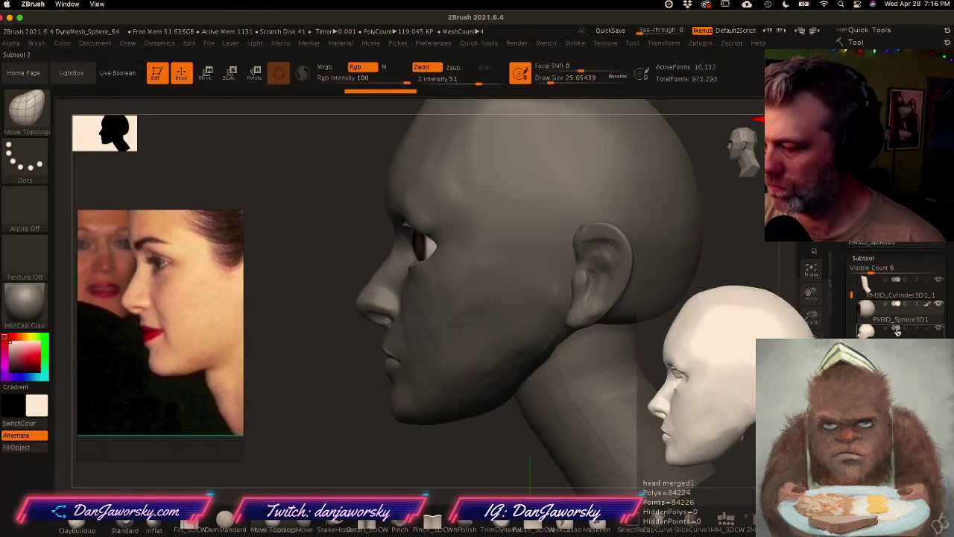
pyautogui.press('space')
pyautogui.moveTo(427, 291); pyautogui.dragTo(435, 291)
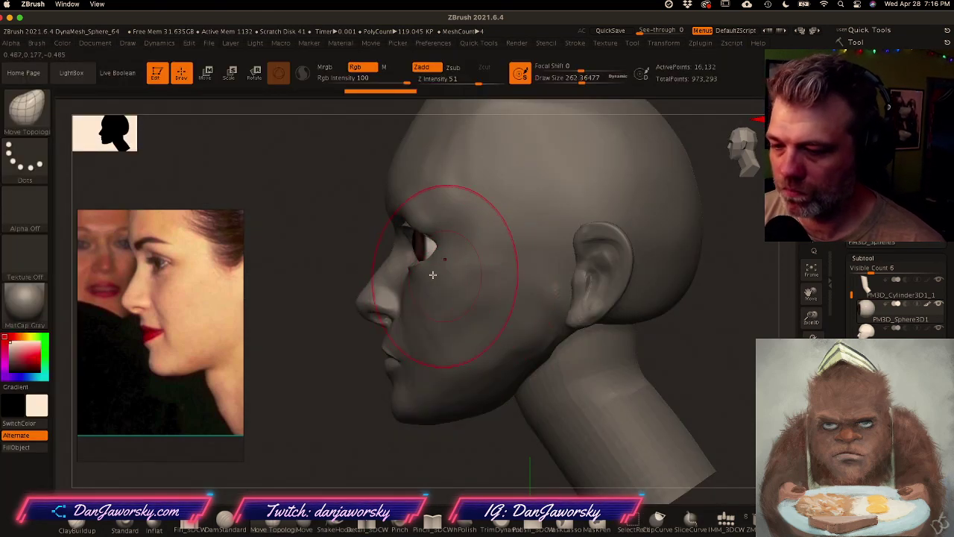
pyautogui.press('space')
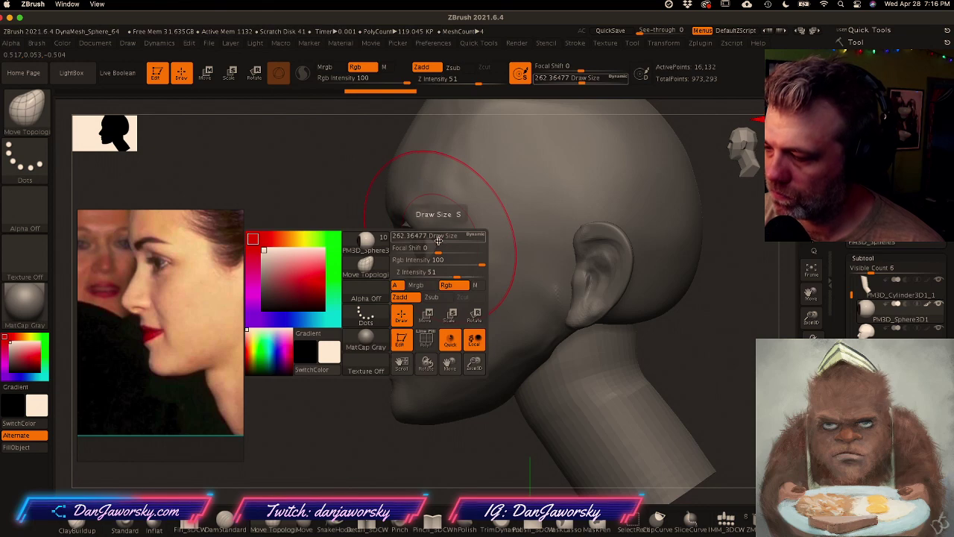
pyautogui.moveTo(440, 235); pyautogui.dragTo(430, 235)
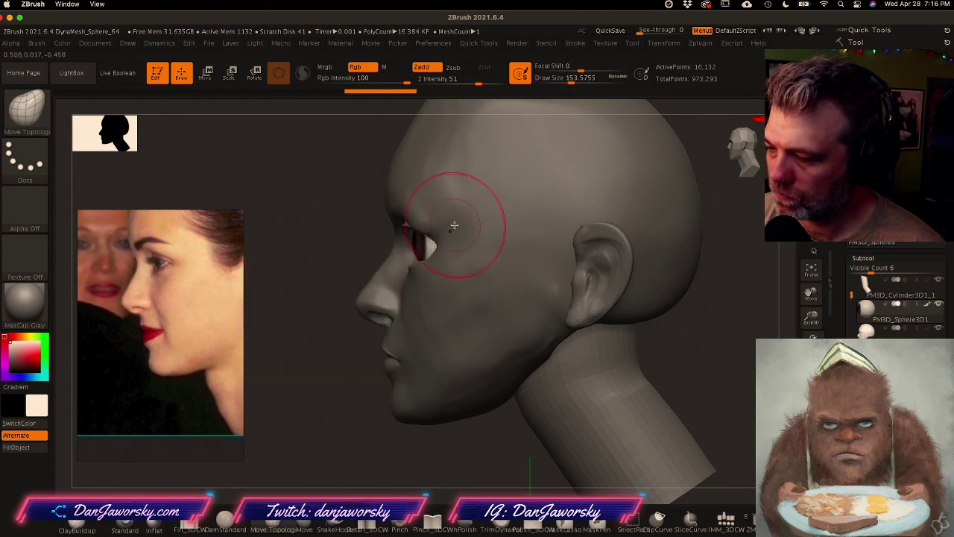
pyautogui.keyDown('alt'); pyautogui.click(592, 416); pyautogui.keyUp('alt')
pyautogui.keyDown('alt'); pyautogui.click(514, 330); pyautogui.keyUp('alt')
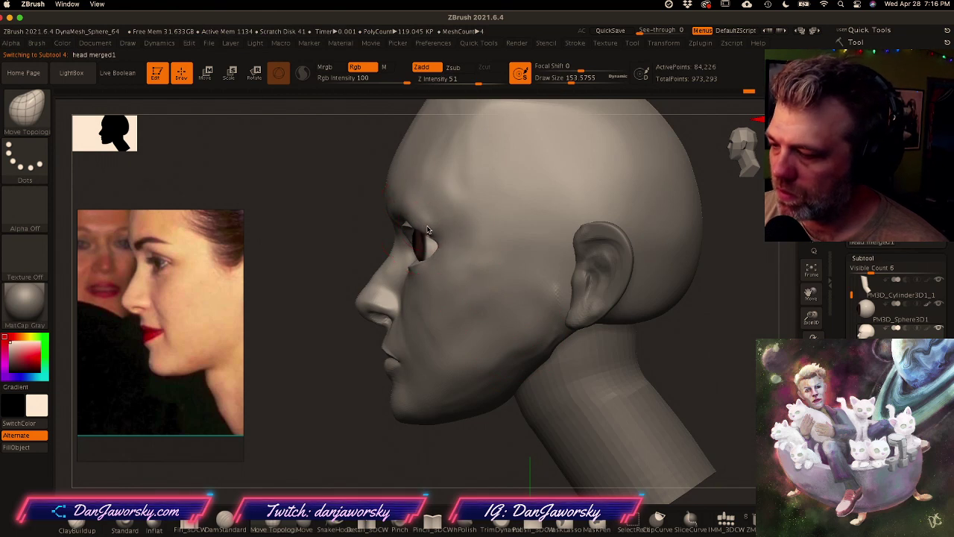
# Step: Reshape the outer side of the upper eyelid in profile with Move Topological, reducing the draw size to about 104
pyautogui.moveTo(438, 227); pyautogui.dragTo(455, 198, button='right')
pyautogui.moveTo(410, 233); pyautogui.dragTo(371, 226, button='right')
pyautogui.moveTo(419, 222)
pyautogui.mouseDown()
pyautogui.moveTo(431, 208)
pyautogui.moveTo(447, 237)
pyautogui.mouseUp()
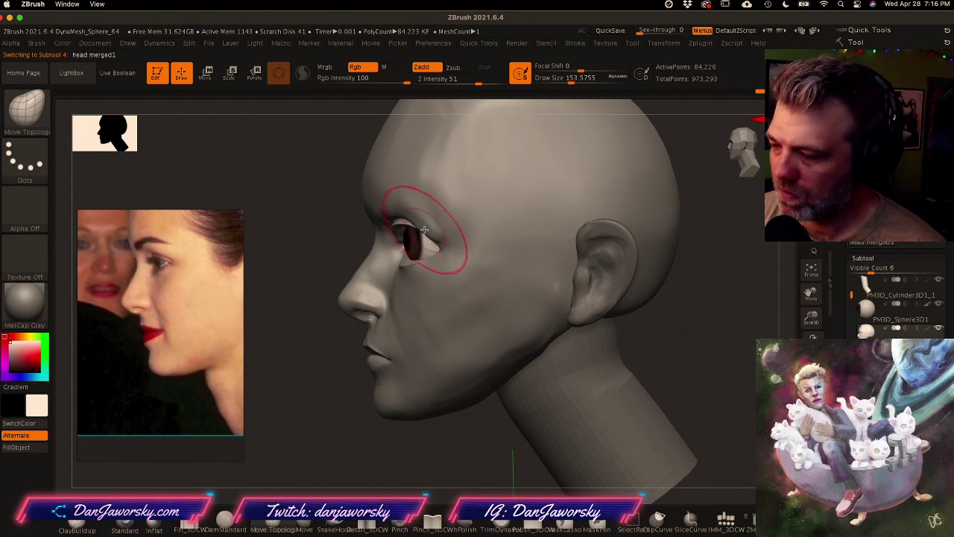
pyautogui.press('space')
pyautogui.moveTo(430, 239); pyautogui.dragTo(423, 239)
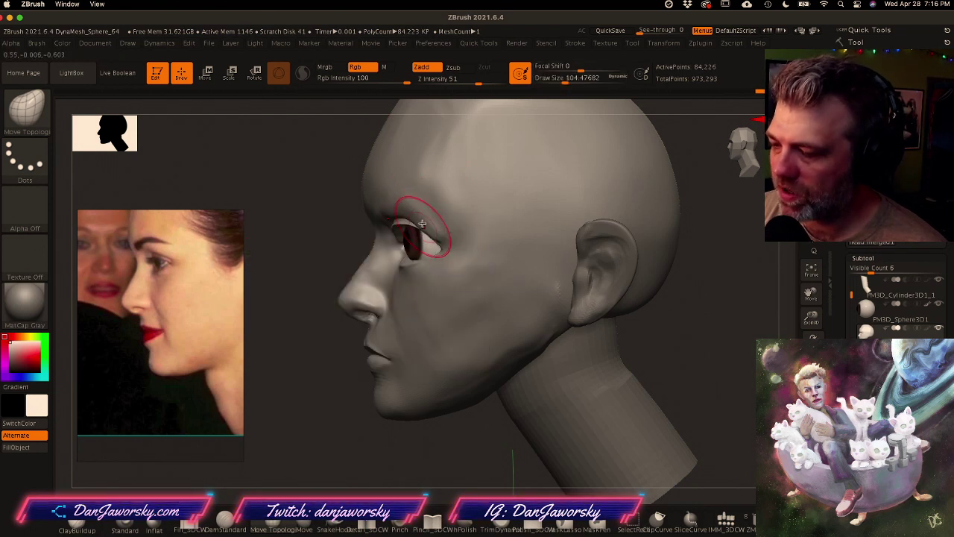
pyautogui.moveTo(414, 229); pyautogui.dragTo(448, 233, button='right')
# Step: Refine the upper eyelid's outer edge with the Move Topological brush at a draw size of about 62
pyautogui.press('space')
pyautogui.moveTo(432, 225); pyautogui.dragTo(424, 229)
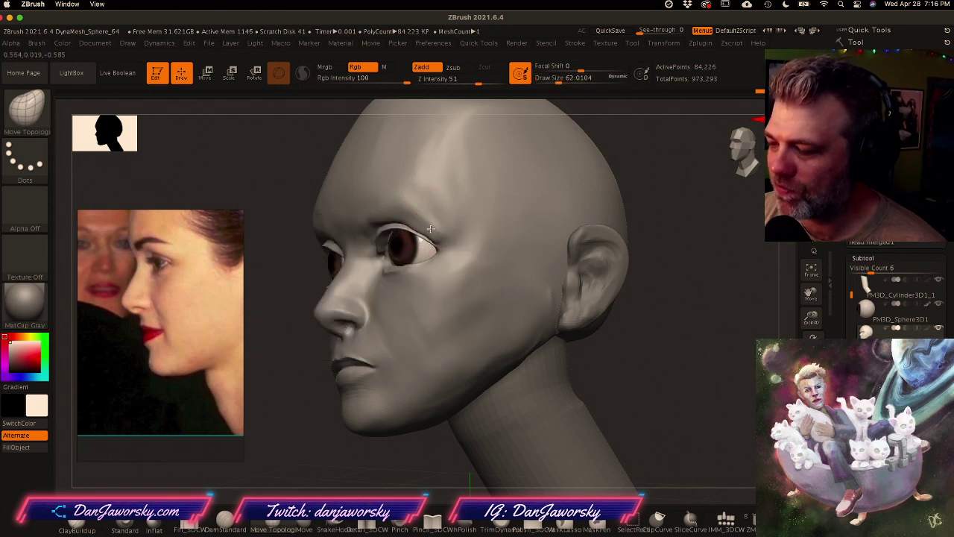
pyautogui.moveTo(419, 228); pyautogui.dragTo(422, 224)
pyautogui.moveTo(435, 225); pyautogui.dragTo(415, 230, button='right')
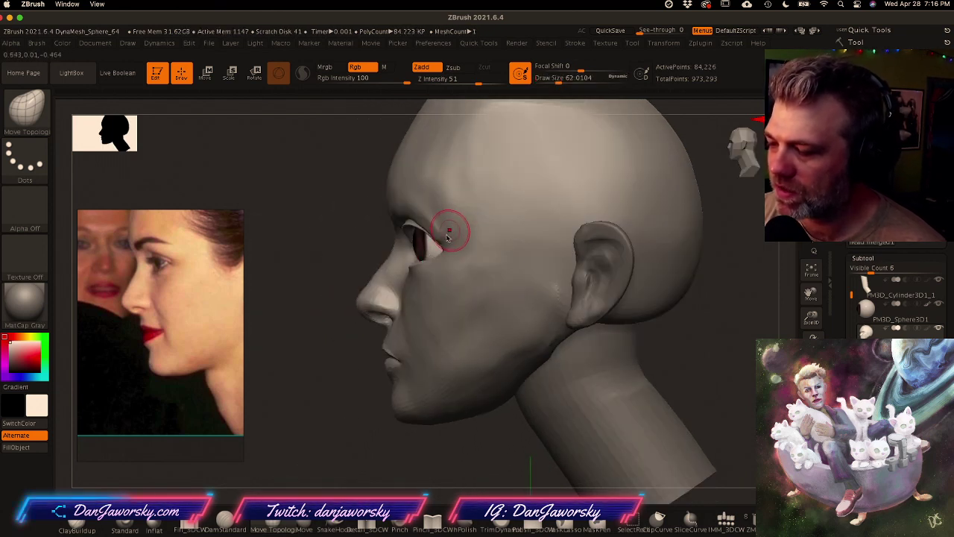
pyautogui.keyDown('shift'); pyautogui.moveTo(415, 229); pyautogui.dragTo(454, 197, button='right'); pyautogui.keyUp('shift')
# Step: Shape the inner corner of the upper eyelid from below, reducing the Move Topological draw size to about 33
pyautogui.moveTo(373, 265); pyautogui.dragTo(351, 224, button='right')
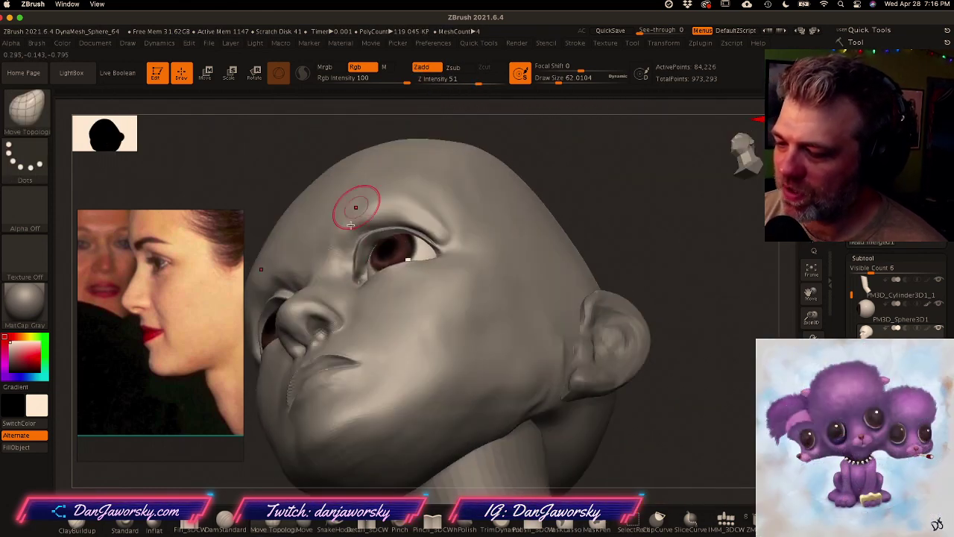
pyautogui.moveTo(365, 242); pyautogui.dragTo(362, 266)
pyautogui.keyDown('shift'); pyautogui.moveTo(414, 243); pyautogui.dragTo(428, 332, button='right'); pyautogui.keyUp('shift')
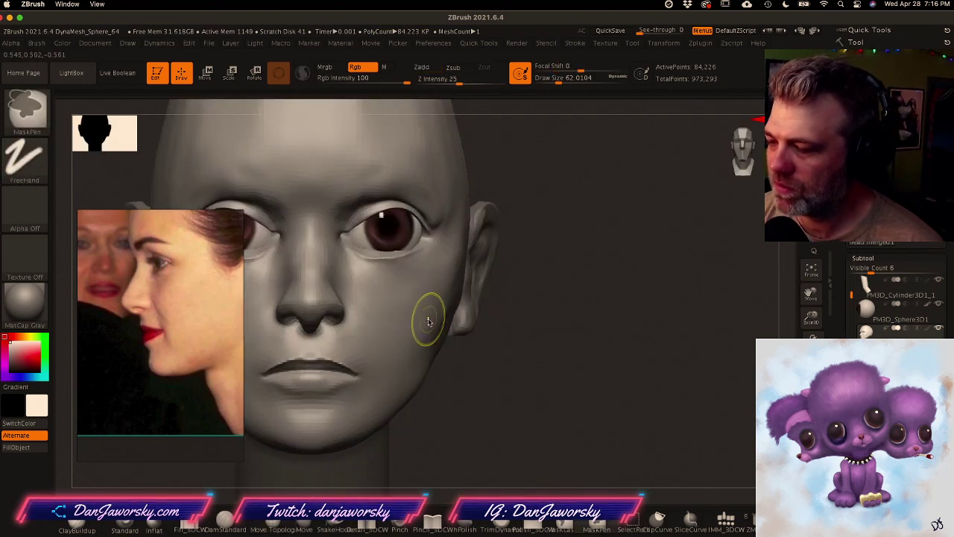
pyautogui.moveTo(403, 298)
pyautogui.mouseDown(button='right')
pyautogui.moveTo(390, 253)
pyautogui.moveTo(439, 253)
pyautogui.mouseUp(button='right')
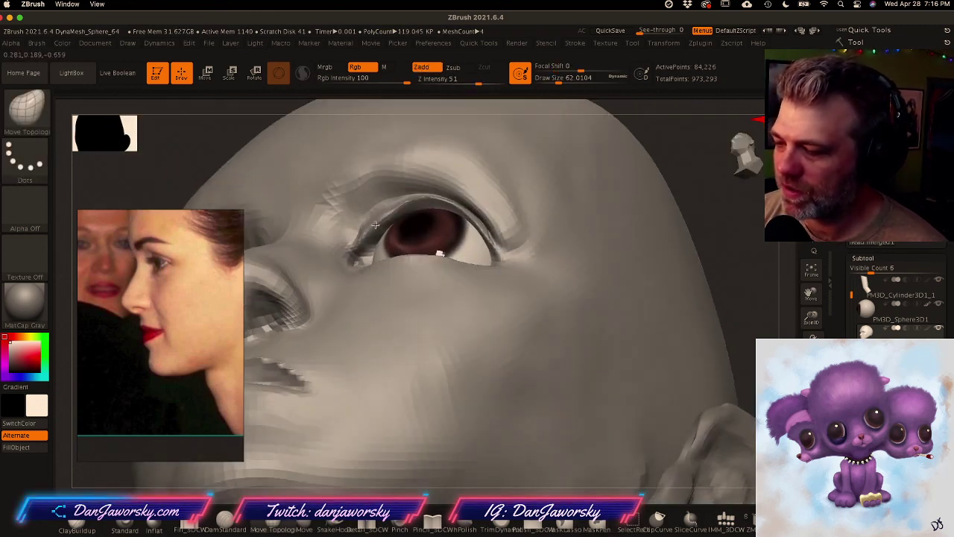
pyautogui.press('space')
pyautogui.moveTo(389, 235); pyautogui.dragTo(381, 235)
pyautogui.moveTo(379, 236); pyautogui.dragTo(371, 247, button='right')
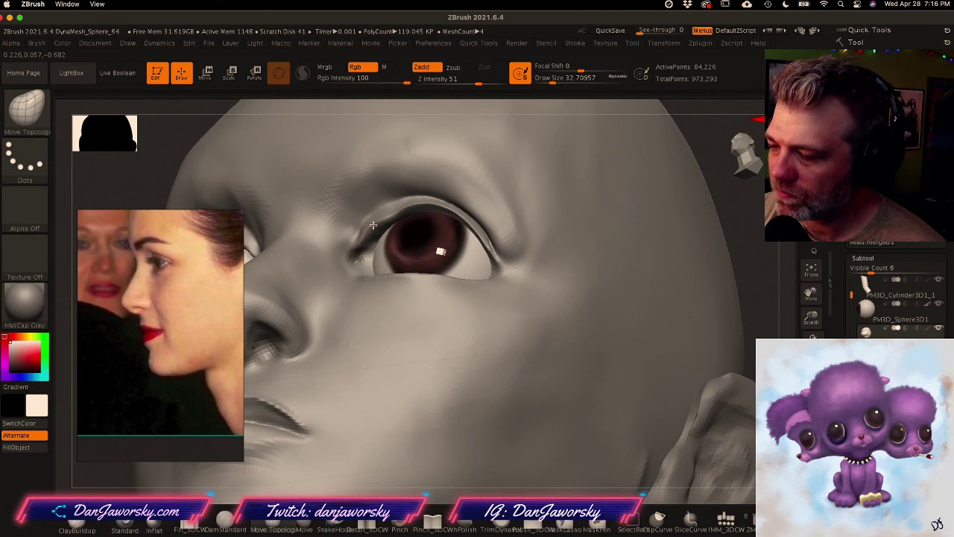
# Step: Adjust the inner part of the lower eyelid with Move Topological at a draw size of about 104
pyautogui.press('space')
pyautogui.moveTo(400, 235); pyautogui.dragTo(413, 235)
pyautogui.moveTo(407, 235)
pyautogui.mouseDown(button='right')
pyautogui.moveTo(430, 240)
pyautogui.moveTo(419, 314)
pyautogui.mouseUp(button='right')
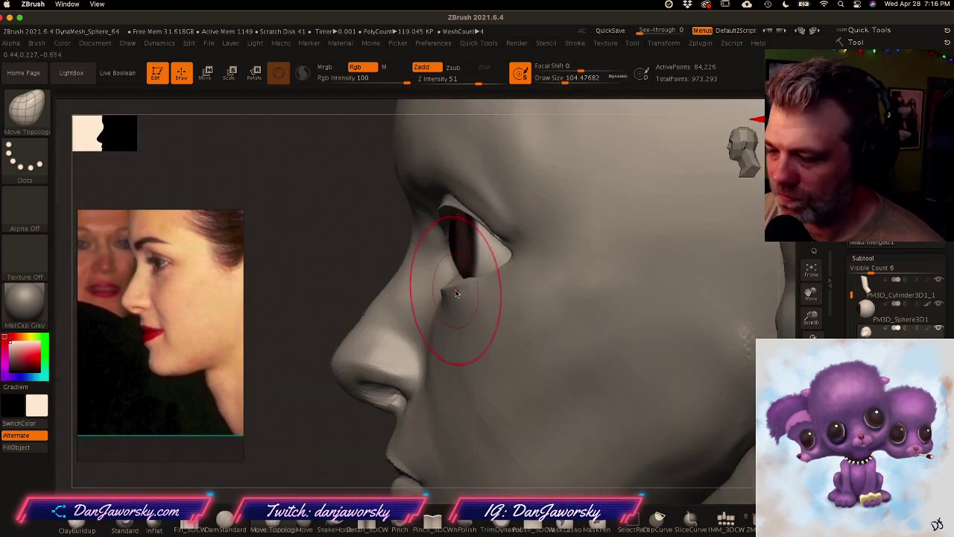
pyautogui.moveTo(457, 289)
pyautogui.mouseDown(button='right')
pyautogui.moveTo(455, 324)
pyautogui.moveTo(452, 309)
pyautogui.mouseUp(button='right')
pyautogui.moveTo(447, 288); pyautogui.dragTo(446, 278)
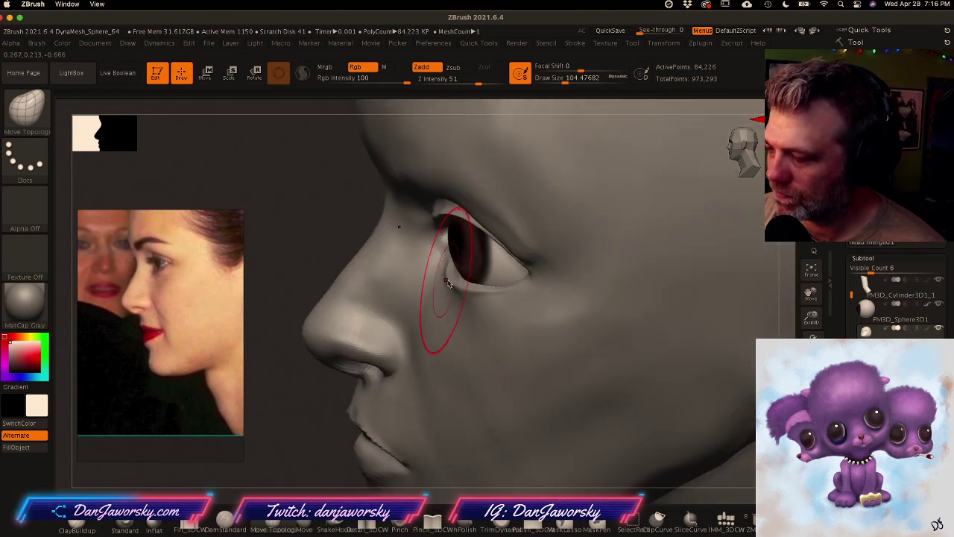
pyautogui.moveTo(618, 374)
pyautogui.keyDown('ctrl'); pyautogui.mouseDown(button='right')
pyautogui.moveTo(456, 320)
pyautogui.moveTo(537, 326)
pyautogui.moveTo(599, 305)
pyautogui.moveTo(584, 328)
pyautogui.moveTo(626, 330)
pyautogui.moveTo(690, 362)
pyautogui.moveTo(658, 353)
pyautogui.moveTo(690, 345)
pyautogui.moveTo(684, 369)
pyautogui.moveTo(554, 322)
pyautogui.moveTo(564, 318)
pyautogui.moveTo(520, 294)
pyautogui.moveTo(530, 294)
pyautogui.moveTo(470, 326)
pyautogui.moveTo(503, 328)
pyautogui.moveTo(475, 324)
pyautogui.mouseUp(button='right'); pyautogui.keyUp('ctrl')
pyautogui.keyDown('ctrl'); pyautogui.moveTo(475, 323); pyautogui.dragTo(488, 284, button='right'); pyautogui.keyUp('ctrl')
pyautogui.moveTo(488, 284)
pyautogui.mouseDown(button='right')
pyautogui.moveTo(499, 285)
pyautogui.moveTo(511, 341)
pyautogui.moveTo(515, 298)
pyautogui.moveTo(470, 335)
pyautogui.mouseUp(button='right')
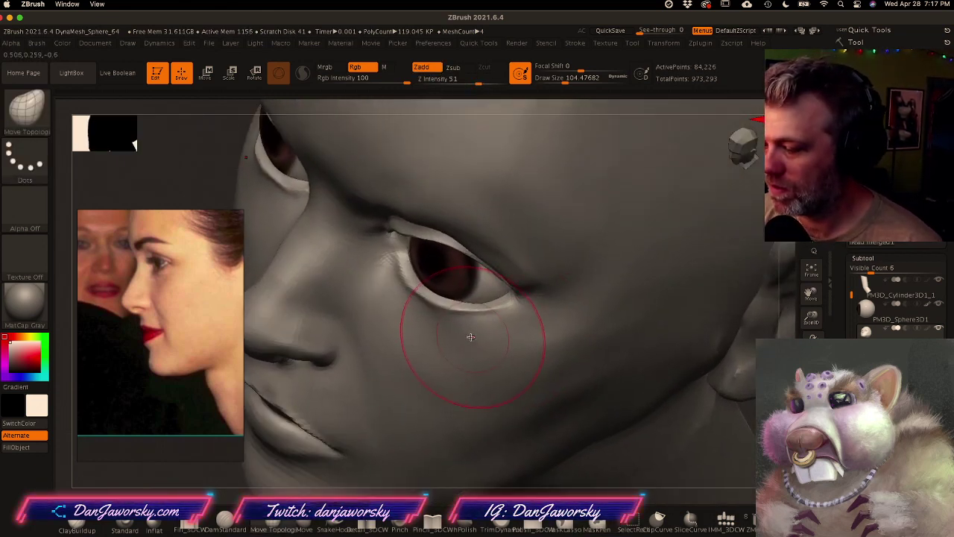
# Step: Refine the lower eyelid edge near the inner eye corner, using Move Topological draw sizes of about 39 and 56
pyautogui.press('space')
pyautogui.moveTo(461, 309); pyautogui.dragTo(448, 309)
pyautogui.moveTo(448, 310); pyautogui.dragTo(431, 312, button='right')
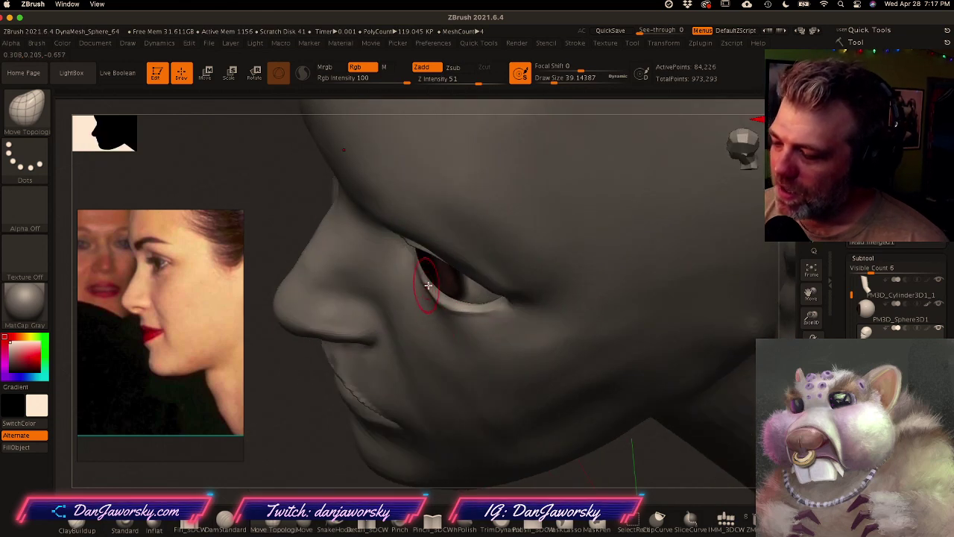
pyautogui.press('space')
pyautogui.moveTo(455, 300); pyautogui.dragTo(460, 300)
pyautogui.moveTo(460, 300); pyautogui.dragTo(481, 303, button='right')
pyautogui.moveTo(410, 291); pyautogui.dragTo(388, 269)
pyautogui.moveTo(395, 264)
pyautogui.mouseDown(button='right')
pyautogui.moveTo(485, 266)
pyautogui.moveTo(425, 281)
pyautogui.moveTo(462, 343)
pyautogui.moveTo(547, 310)
pyautogui.moveTo(541, 292)
pyautogui.moveTo(537, 315)
pyautogui.mouseUp(button='right')
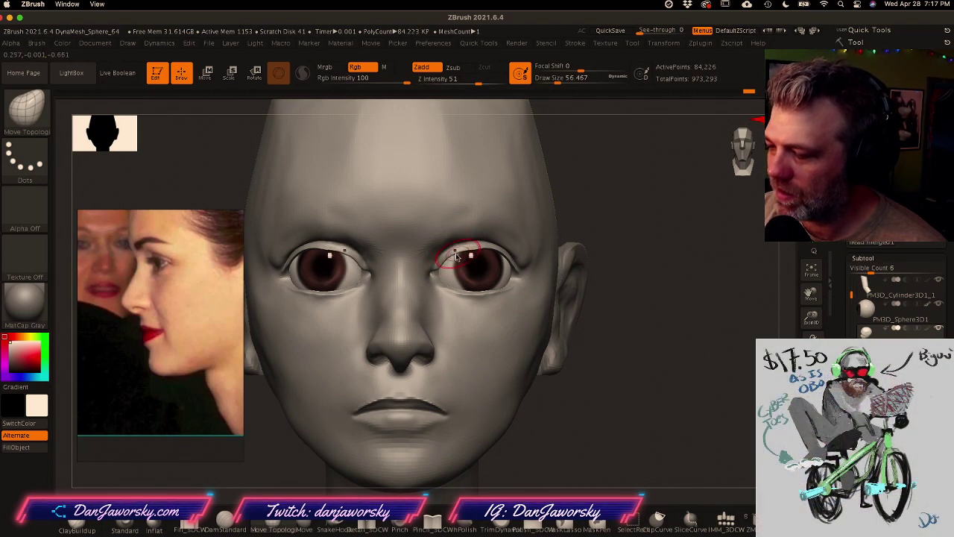
# Step: Nudge the inner ends of the upper eyelids slightly downward in the front view
pyautogui.moveTo(439, 267)
pyautogui.mouseDown(button='right')
pyautogui.moveTo(408, 259)
pyautogui.moveTo(499, 320)
pyautogui.moveTo(477, 302)
pyautogui.mouseUp(button='right')
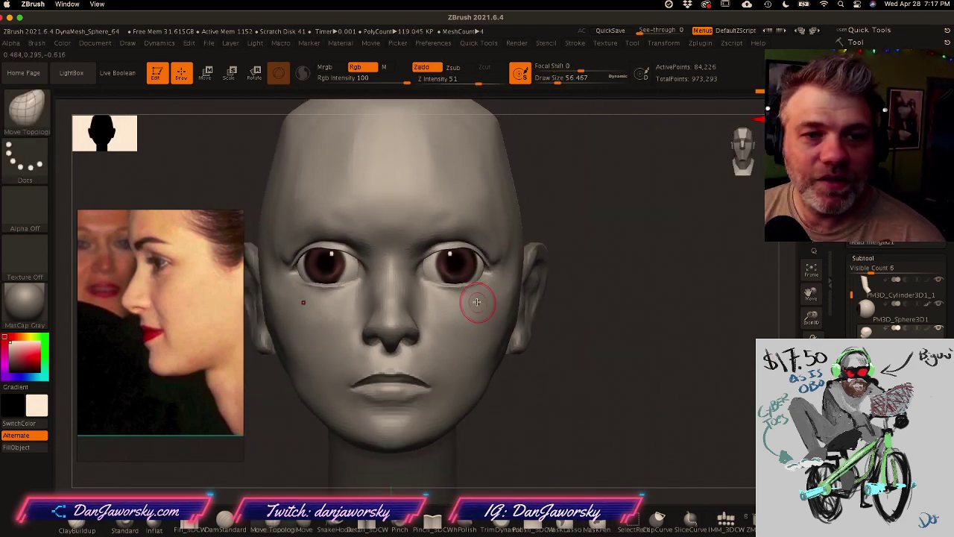
pyautogui.keyDown('ctrl'); pyautogui.moveTo(477, 302); pyautogui.dragTo(487, 313, button='right'); pyautogui.keyUp('ctrl')
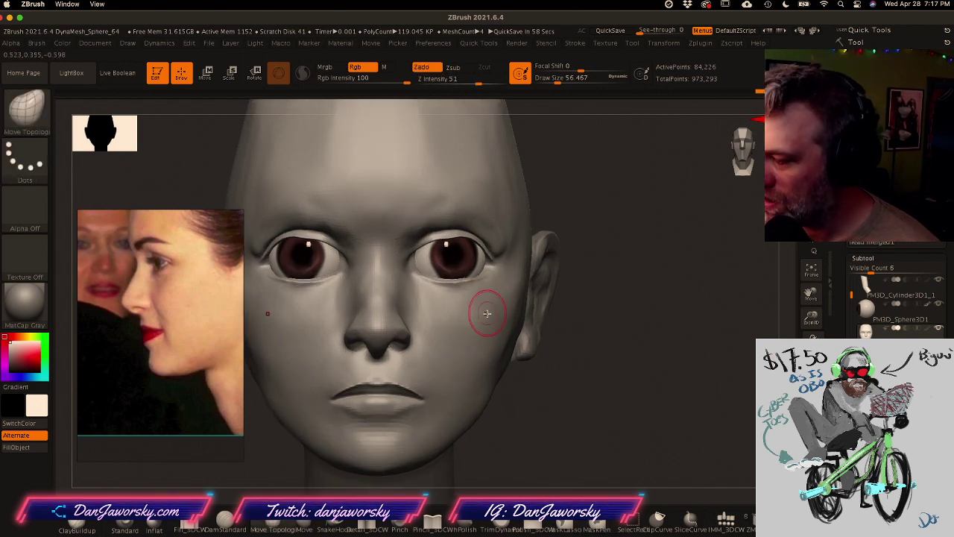
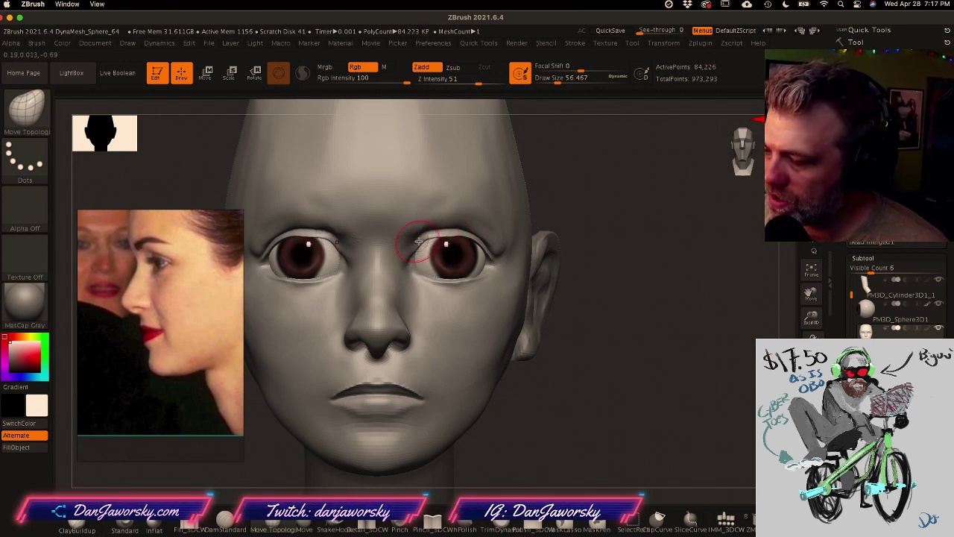
pyautogui.moveTo(418, 239); pyautogui.dragTo(420, 249)
pyautogui.moveTo(455, 321)
pyautogui.mouseDown(button='right')
pyautogui.moveTo(542, 343)
pyautogui.moveTo(495, 341)
pyautogui.moveTo(526, 334)
pyautogui.moveTo(522, 399)
pyautogui.moveTo(463, 324)
pyautogui.mouseUp(button='right')
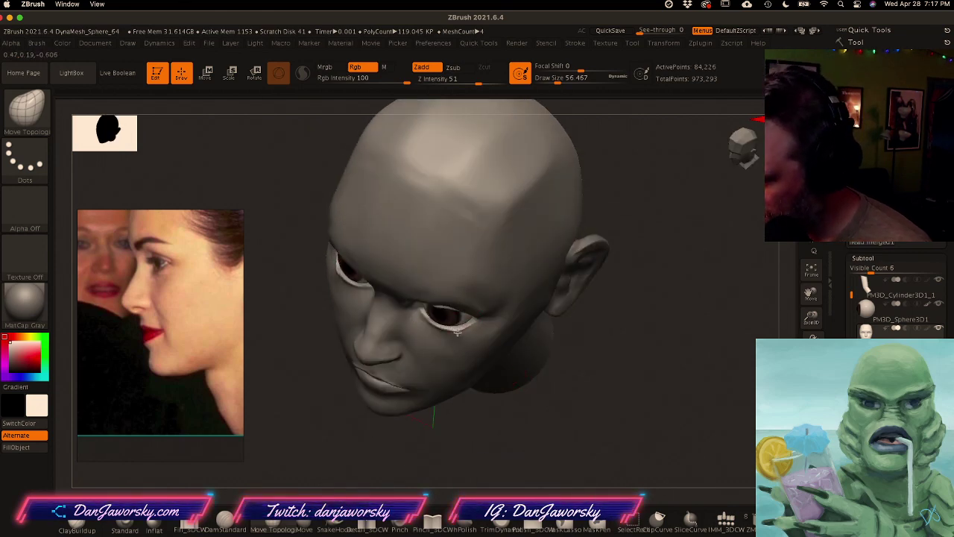
pyautogui.moveTo(480, 320)
pyautogui.mouseDown(button='right')
pyautogui.moveTo(457, 271)
pyautogui.moveTo(455, 313)
pyautogui.moveTo(437, 299)
pyautogui.moveTo(496, 328)
pyautogui.moveTo(487, 341)
pyautogui.moveTo(482, 311)
pyautogui.mouseUp(button='right')
pyautogui.keyDown('shift'); pyautogui.moveTo(483, 283); pyautogui.dragTo(503, 311); pyautogui.keyUp('shift')
pyautogui.moveTo(488, 300)
pyautogui.mouseDown(button='right')
pyautogui.moveTo(498, 273)
pyautogui.moveTo(505, 291)
pyautogui.moveTo(524, 289)
pyautogui.moveTo(457, 299)
pyautogui.moveTo(509, 317)
pyautogui.moveTo(407, 324)
pyautogui.moveTo(439, 321)
pyautogui.mouseUp(button='right')
pyautogui.moveTo(439, 321)
pyautogui.mouseDown(button='right')
pyautogui.moveTo(466, 323)
pyautogui.moveTo(443, 323)
pyautogui.mouseUp(button='right')
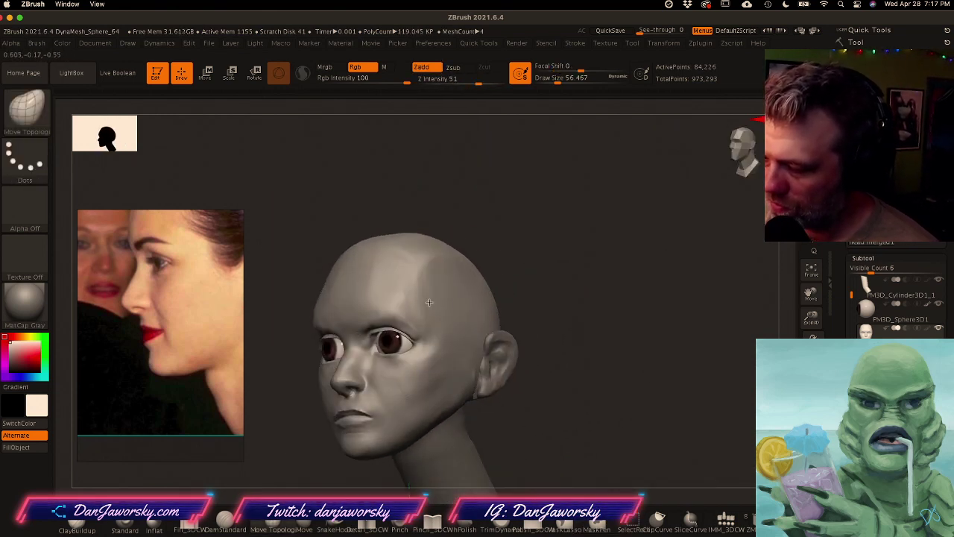
# Step: Reshape the forehead and brow contour with Move Topological at a draw size of about 187
pyautogui.moveTo(435, 360)
pyautogui.keyDown('shift'); pyautogui.mouseDown(button='right')
pyautogui.moveTo(469, 361)
pyautogui.moveTo(492, 348)
pyautogui.mouseUp(button='right'); pyautogui.keyUp('shift')
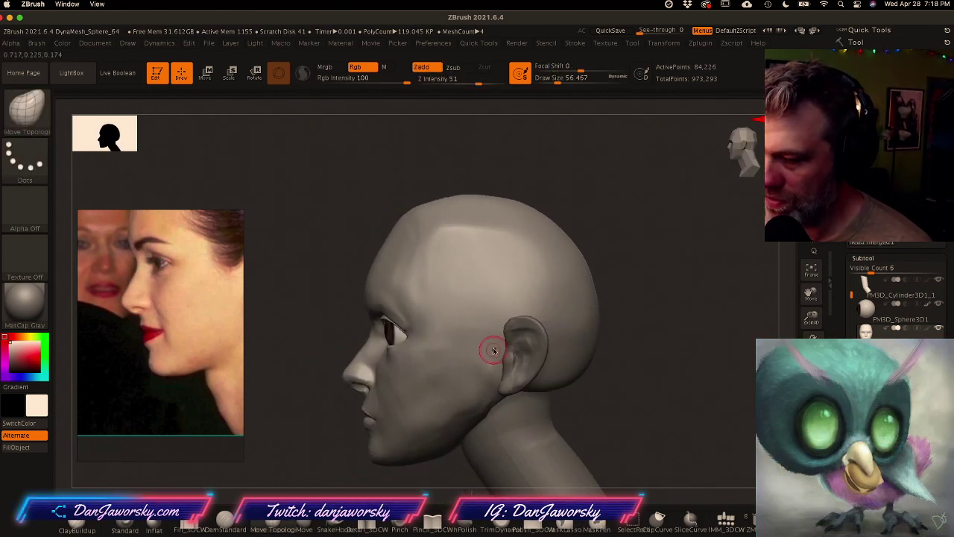
pyautogui.press('space')
pyautogui.moveTo(478, 338); pyautogui.dragTo(495, 343)
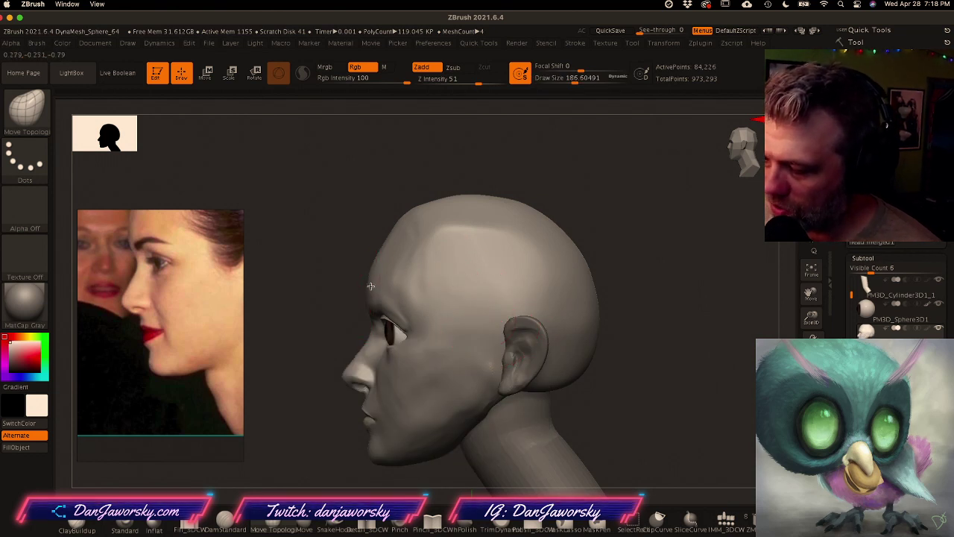
pyautogui.moveTo(374, 270); pyautogui.dragTo(403, 275, button='right')
pyautogui.moveTo(344, 292); pyautogui.dragTo(316, 290, button='right')
pyautogui.moveTo(387, 273); pyautogui.dragTo(395, 275, button='right')
pyautogui.moveTo(324, 288)
pyautogui.mouseDown(button='right')
pyautogui.moveTo(341, 268)
pyautogui.moveTo(364, 270)
pyautogui.mouseUp(button='right')
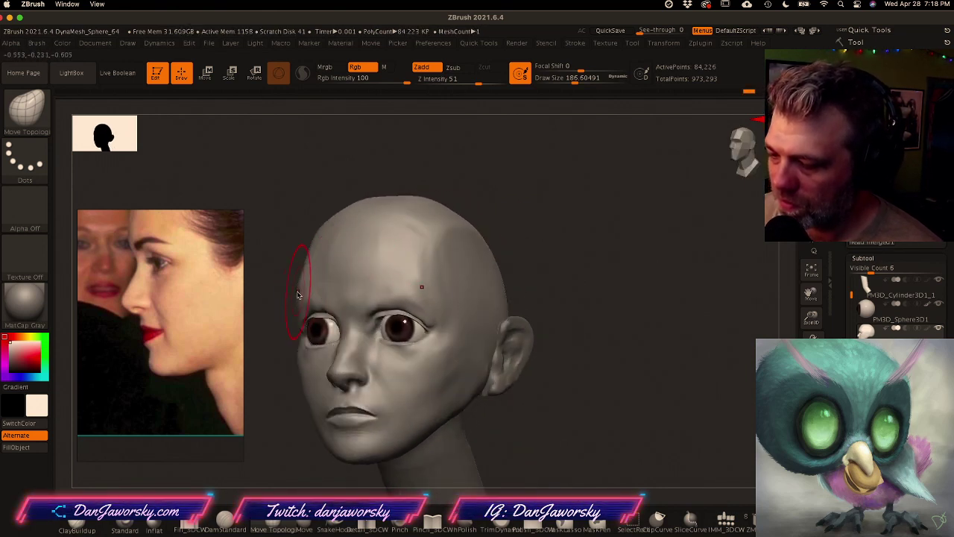
pyautogui.moveTo(306, 292); pyautogui.dragTo(337, 296, button='right')
# Step: Adjust the crown of the skull in profile with the large Move Topological brush
pyautogui.keyDown('ctrl'); pyautogui.moveTo(539, 364); pyautogui.dragTo(482, 368, button='right'); pyautogui.keyUp('ctrl')
pyautogui.moveTo(482, 368); pyautogui.dragTo(543, 355, button='right')
pyautogui.moveTo(543, 354)
pyautogui.mouseDown()
pyautogui.moveTo(567, 362)
pyautogui.moveTo(473, 367)
pyautogui.mouseUp()
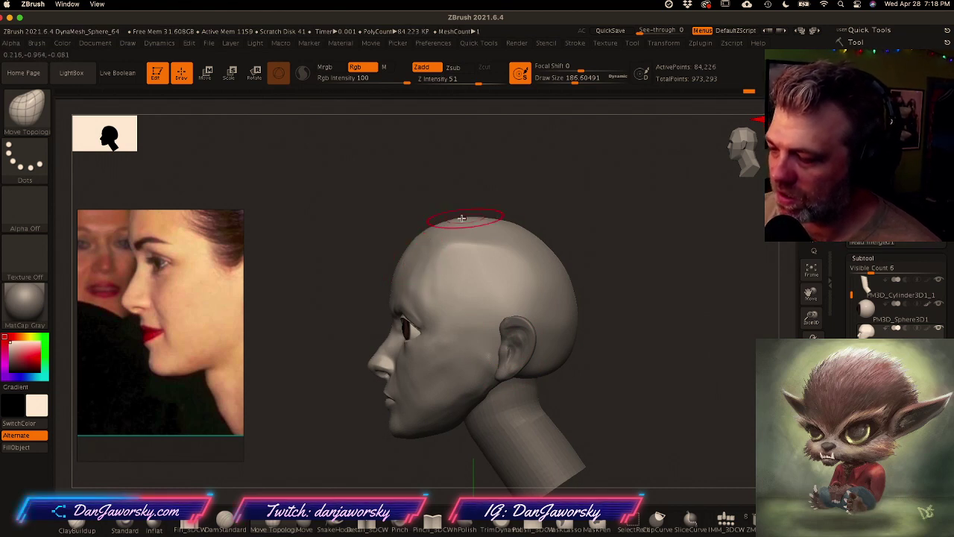
pyautogui.moveTo(541, 348)
pyautogui.keyDown('ctrl'); pyautogui.mouseDown(button='right')
pyautogui.moveTo(539, 340)
pyautogui.moveTo(545, 362)
pyautogui.mouseUp(button='right'); pyautogui.keyUp('ctrl')
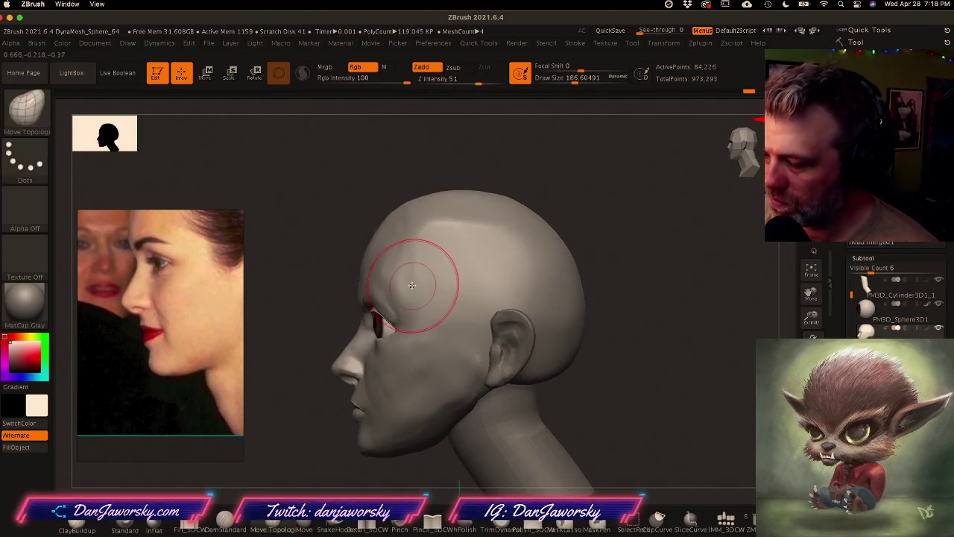
# Step: Set the Move Topological draw size to about 94 for work on the upper eyelids from the front
pyautogui.moveTo(403, 287); pyautogui.dragTo(469, 266, button='right')
pyautogui.keyDown('ctrl'); pyautogui.moveTo(527, 303); pyautogui.dragTo(514, 246, button='right'); pyautogui.keyUp('ctrl')
pyautogui.moveTo(425, 317)
pyautogui.keyDown('alt'); pyautogui.mouseDown(button='right')
pyautogui.moveTo(461, 323)
pyautogui.moveTo(471, 340)
pyautogui.moveTo(439, 348)
pyautogui.mouseUp(button='right'); pyautogui.keyUp('alt')
pyautogui.moveTo(464, 246)
pyautogui.keyDown('ctrl'); pyautogui.mouseDown(button='right')
pyautogui.moveTo(472, 315)
pyautogui.moveTo(498, 309)
pyautogui.mouseUp(button='right'); pyautogui.keyUp('ctrl')
pyautogui.press('space')
pyautogui.moveTo(495, 312); pyautogui.dragTo(485, 313)
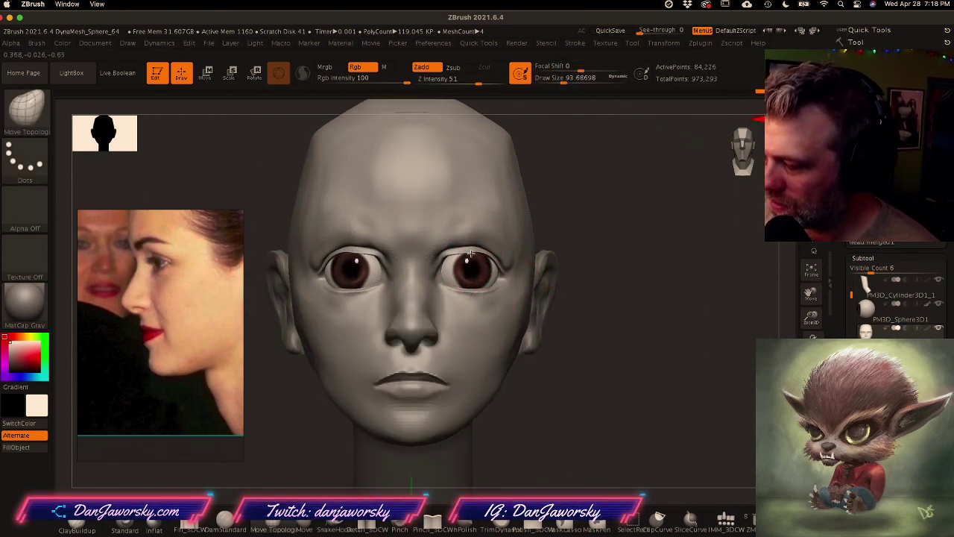
# Step: Move the eyeballs about 0.012 back into the head along Z with the gizmo, then reselect the head mesh
pyautogui.moveTo(505, 250); pyautogui.dragTo(545, 250, button='right')
pyautogui.keyDown('shift'); pyautogui.moveTo(453, 273); pyautogui.dragTo(468, 272, button='right'); pyautogui.keyUp('shift')
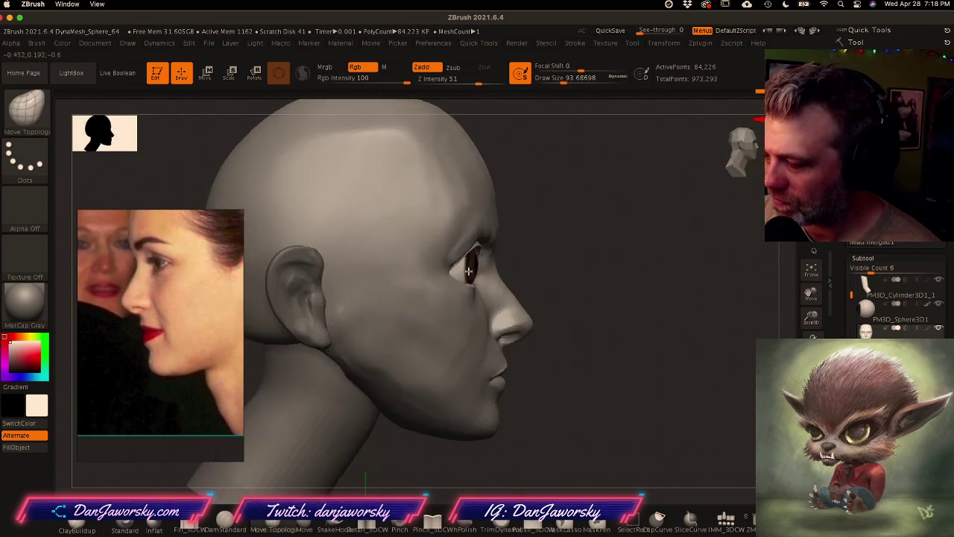
pyautogui.keyDown('alt'); pyautogui.click(469, 271); pyautogui.keyUp('alt')
pyautogui.press('w')
pyautogui.moveTo(511, 264); pyautogui.dragTo(508, 264)
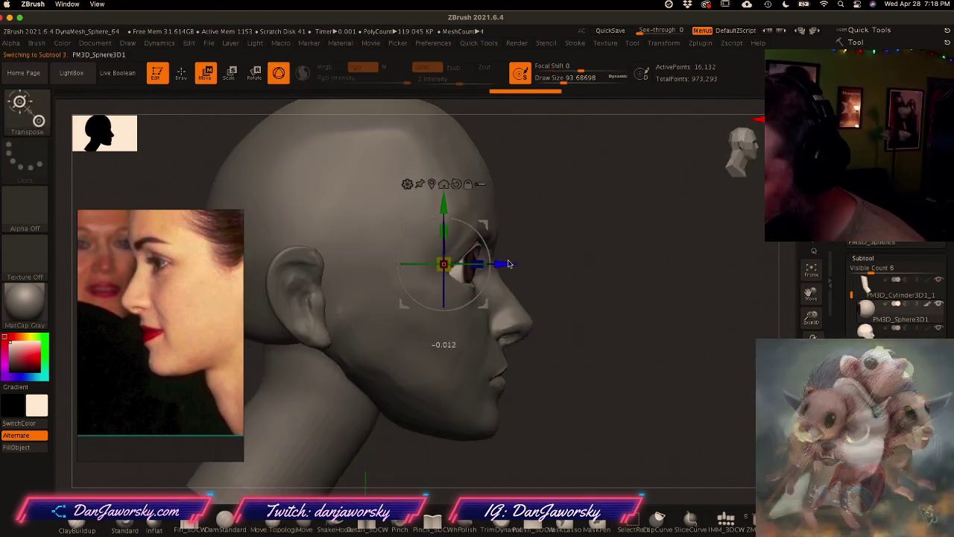
pyautogui.press('q')
pyautogui.moveTo(477, 301)
pyautogui.keyDown('ctrl'); pyautogui.mouseDown(button='right')
pyautogui.moveTo(490, 303)
pyautogui.moveTo(478, 257)
pyautogui.mouseUp(button='right'); pyautogui.keyUp('ctrl')
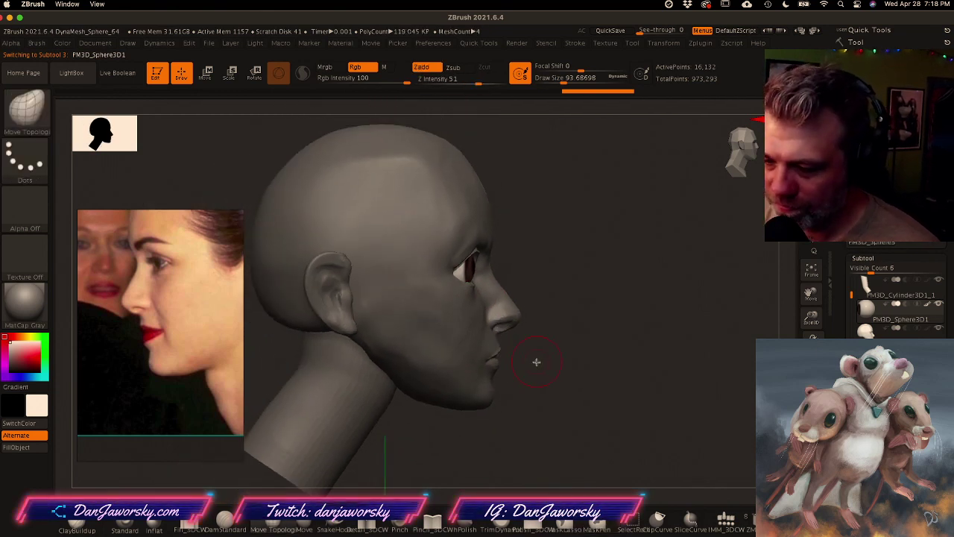
pyautogui.moveTo(493, 364); pyautogui.dragTo(482, 366, button='right')
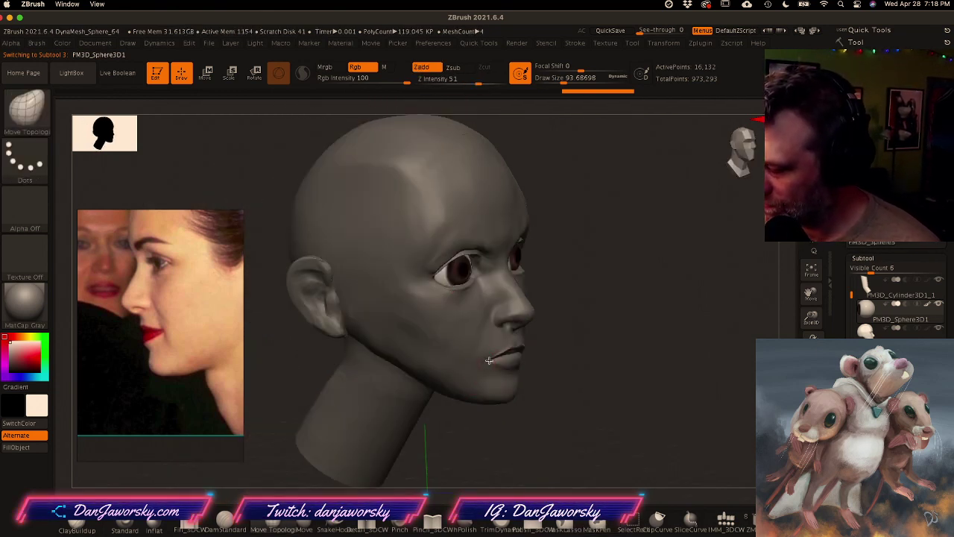
pyautogui.keyDown('alt'); pyautogui.click(483, 367); pyautogui.keyUp('alt')
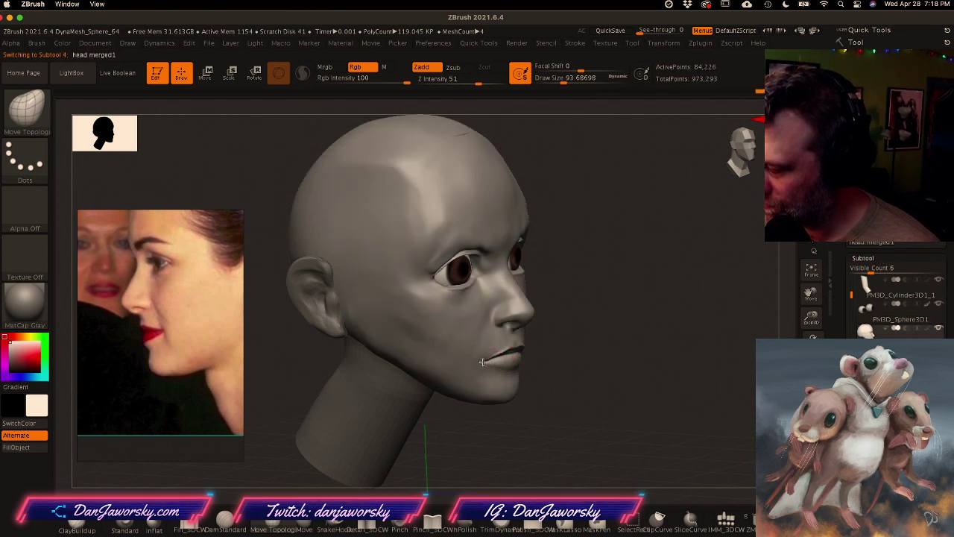
# Step: Rotate the eyeballs slightly about the vertical axis with the gizmo, then reselect the head mesh
pyautogui.keyDown('shift'); pyautogui.moveTo(485, 368); pyautogui.dragTo(515, 367, button='right'); pyautogui.keyUp('shift')
pyautogui.keyDown('alt'); pyautogui.moveTo(569, 385); pyautogui.dragTo(513, 380, button='right'); pyautogui.keyUp('alt')
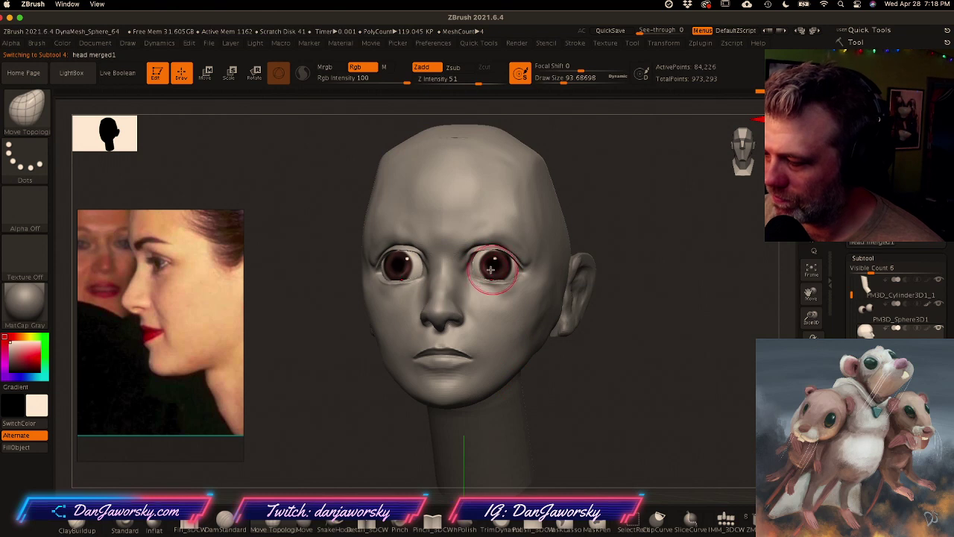
pyautogui.keyDown('alt'); pyautogui.click(491, 270); pyautogui.keyUp('alt')
pyautogui.keyDown('shift'); pyautogui.moveTo(490, 270); pyautogui.dragTo(481, 268, button='right'); pyautogui.keyUp('shift')
pyautogui.press('w')
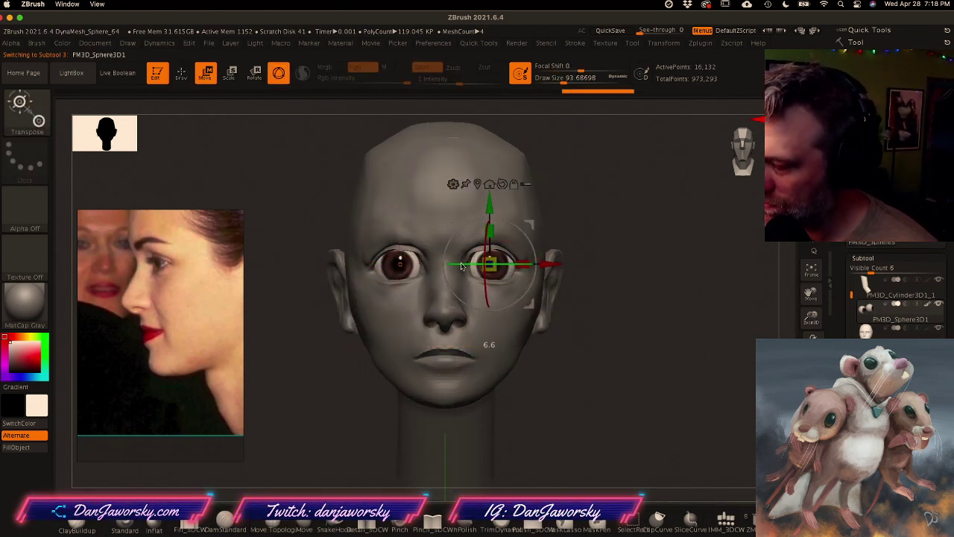
pyautogui.moveTo(461, 266); pyautogui.dragTo(463, 266)
pyautogui.press('q')
pyautogui.keyDown('alt'); pyautogui.click(501, 243); pyautogui.keyUp('alt')
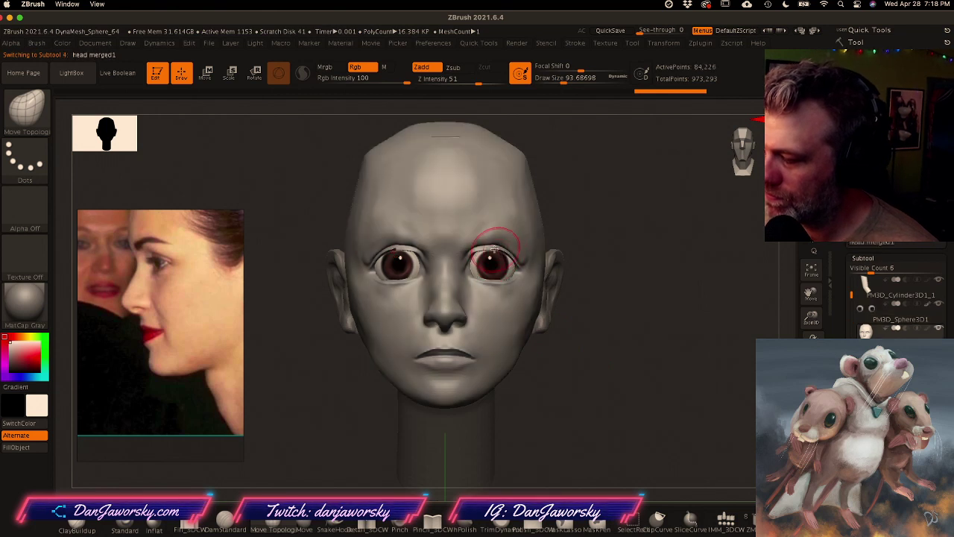
pyautogui.keyDown('alt'); pyautogui.click(495, 261); pyautogui.keyUp('alt')
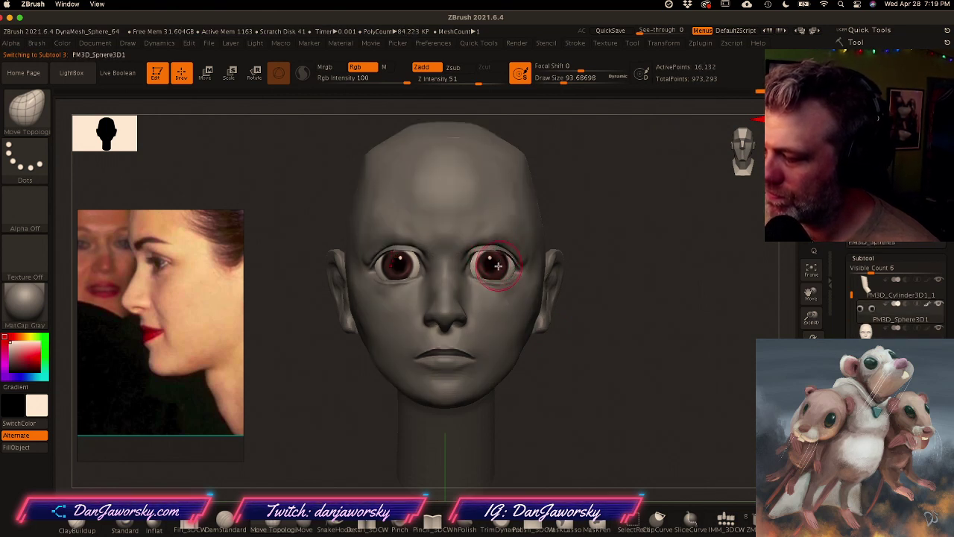
pyautogui.moveTo(512, 260)
pyautogui.mouseDown(button='right')
pyautogui.moveTo(542, 260)
pyautogui.moveTo(498, 252)
pyautogui.mouseUp(button='right')
pyautogui.moveTo(474, 248); pyautogui.dragTo(518, 256)
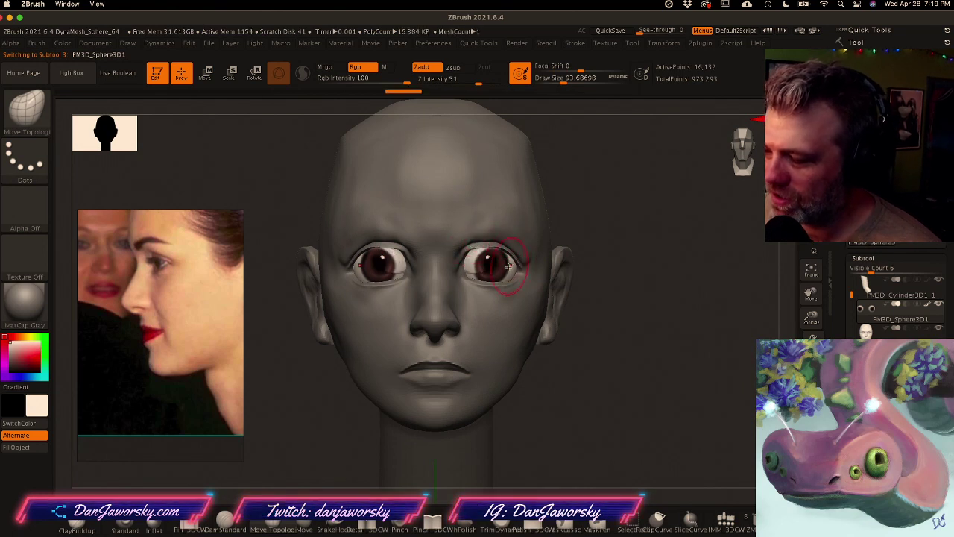
pyautogui.hotkey('ctrl', 'z')
pyautogui.moveTo(498, 241)
pyautogui.mouseDown(button='right')
pyautogui.moveTo(500, 250)
pyautogui.moveTo(502, 225)
pyautogui.moveTo(506, 240)
pyautogui.moveTo(492, 254)
pyautogui.mouseUp(button='right')
pyautogui.hotkey('ctrl', 'z')
pyautogui.keyDown('alt'); pyautogui.click(503, 227); pyautogui.keyUp('alt')
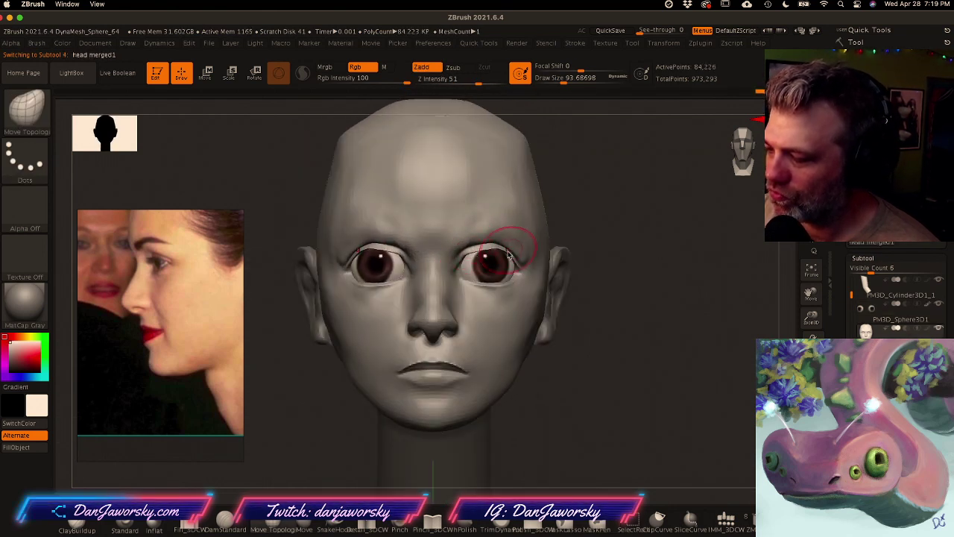
# Step: Set the Move Topological draw size to about 177 for work on the jaw and neck in profile
pyautogui.keyDown('shift'); pyautogui.moveTo(498, 249); pyautogui.dragTo(471, 252, button='right'); pyautogui.keyUp('shift')
pyautogui.moveTo(533, 270); pyautogui.dragTo(580, 266, button='right')
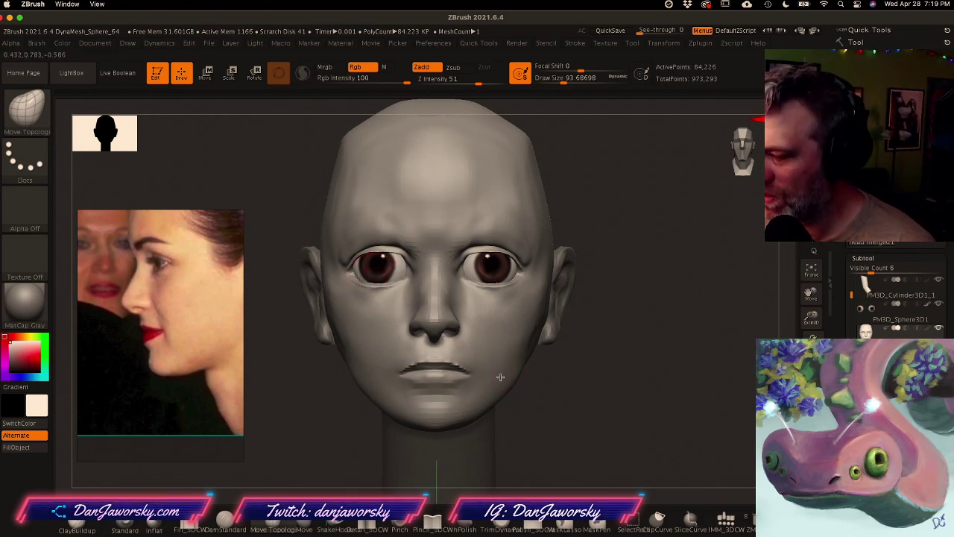
pyautogui.keyDown('shift'); pyautogui.moveTo(503, 378); pyautogui.dragTo(479, 377, button='right'); pyautogui.keyUp('shift')
pyautogui.keyDown('alt'); pyautogui.moveTo(582, 362); pyautogui.dragTo(501, 347, button='right'); pyautogui.keyUp('alt')
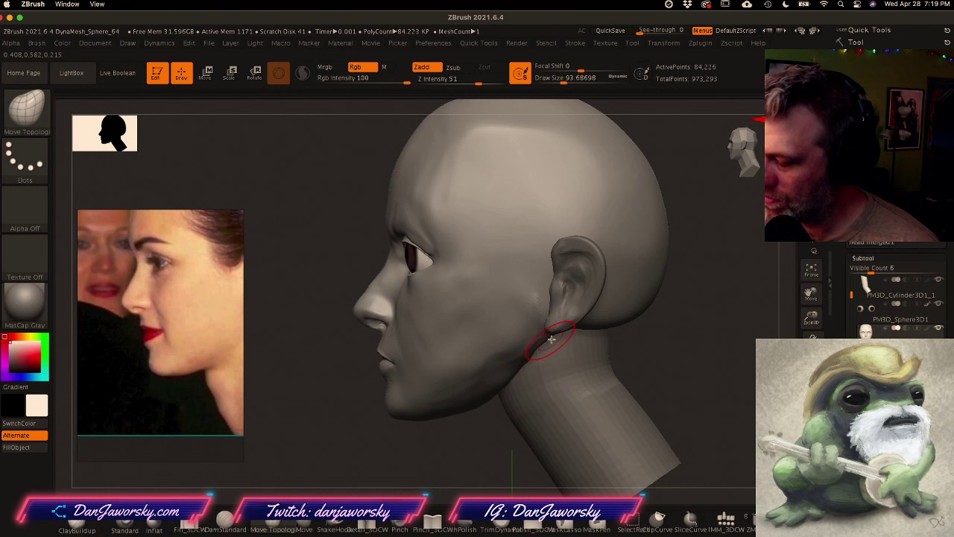
pyautogui.press('space')
pyautogui.moveTo(538, 356); pyautogui.dragTo(543, 361)
pyautogui.press('shift')
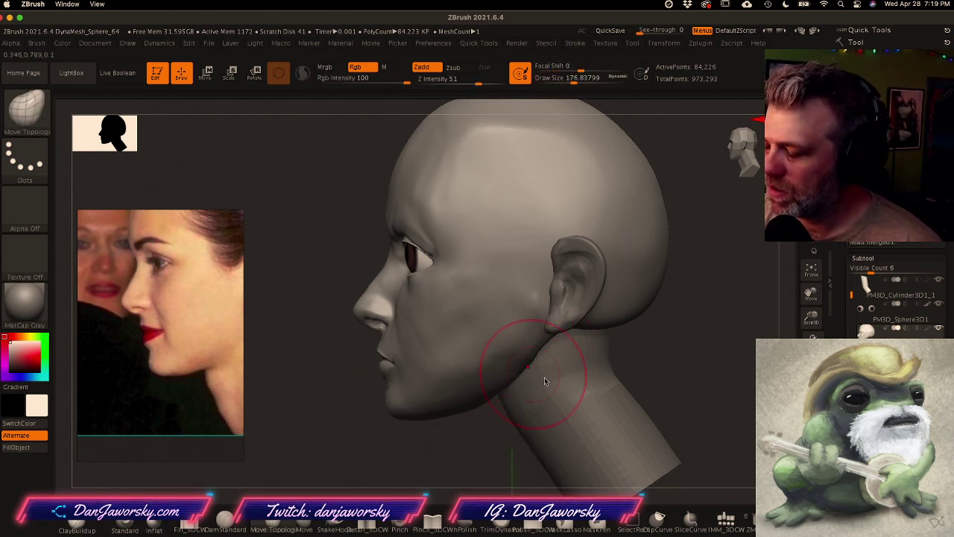
pyautogui.keyDown('ctrl'); pyautogui.moveTo(564, 376); pyautogui.dragTo(551, 356, button='right'); pyautogui.keyUp('ctrl')
pyautogui.moveTo(550, 357); pyautogui.dragTo(515, 418)
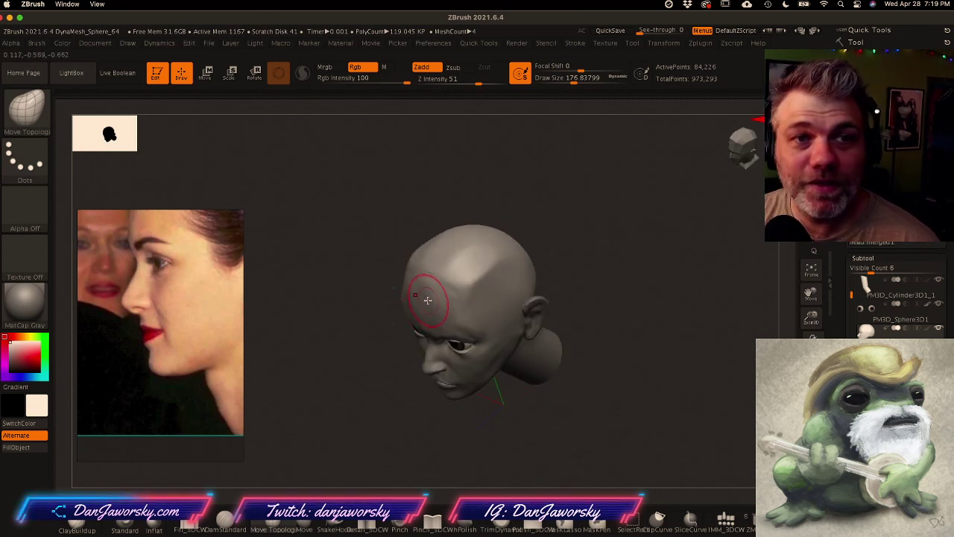
# Step: Set the draw size to about 318 and adjust the crown of the head mesh in profile
pyautogui.press('space')
pyautogui.moveTo(429, 282); pyautogui.dragTo(440, 282)
pyautogui.moveTo(441, 281)
pyautogui.mouseDown(button='right')
pyautogui.moveTo(452, 279)
pyautogui.moveTo(432, 366)
pyautogui.moveTo(468, 345)
pyautogui.mouseUp(button='right')
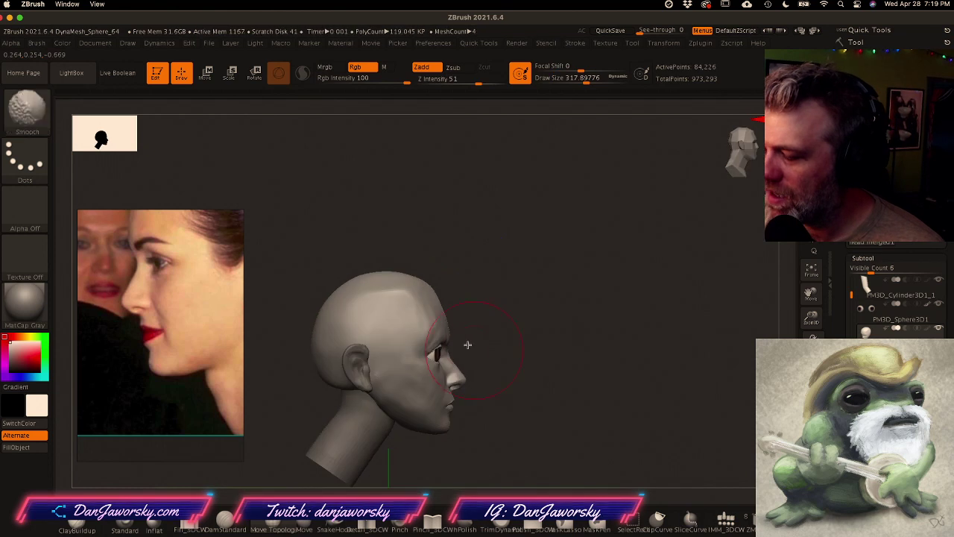
pyautogui.keyDown('ctrl'); pyautogui.moveTo(422, 283); pyautogui.dragTo(477, 299, button='right'); pyautogui.keyUp('ctrl')
pyautogui.moveTo(477, 300); pyautogui.dragTo(446, 259, button='right')
pyautogui.keyDown('alt'); pyautogui.click(430, 273); pyautogui.keyUp('alt')
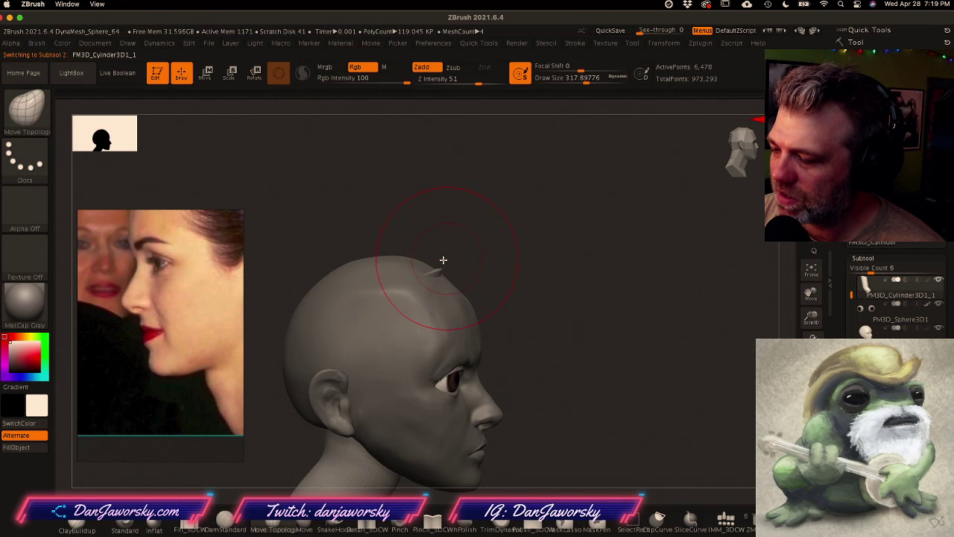
pyautogui.moveTo(536, 351)
pyautogui.keyDown('ctrl'); pyautogui.mouseDown(button='right')
pyautogui.moveTo(569, 332)
pyautogui.moveTo(565, 228)
pyautogui.mouseUp(button='right'); pyautogui.keyUp('ctrl')
pyautogui.keyDown('alt'); pyautogui.click(466, 204); pyautogui.keyUp('alt')
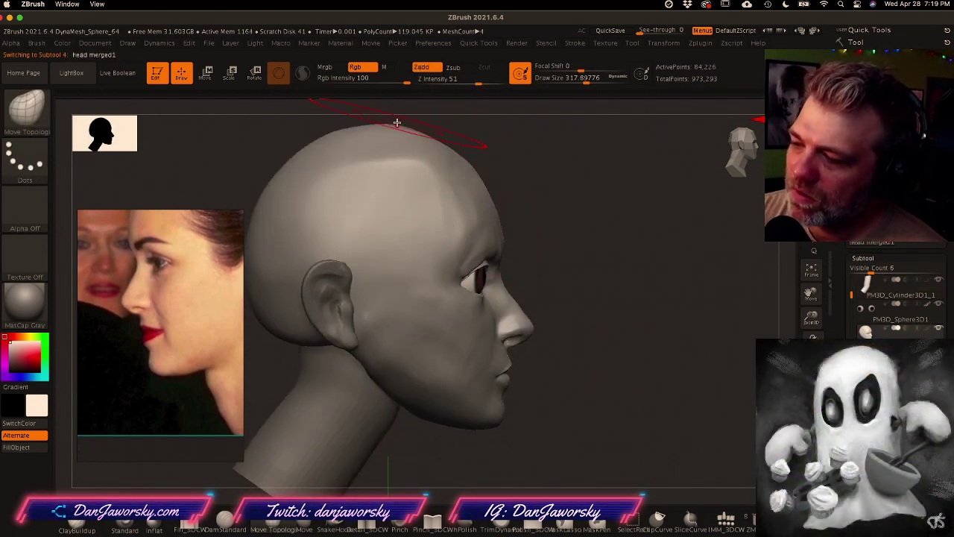
pyautogui.moveTo(394, 124); pyautogui.dragTo(385, 132)
# Step: Adjust the upper sides of the skull from the back and front with the large Move Topological brush
pyautogui.keyDown('ctrl'); pyautogui.moveTo(390, 122); pyautogui.dragTo(395, 261, button='right'); pyautogui.keyUp('ctrl')
pyautogui.moveTo(395, 261)
pyautogui.mouseDown(button='right')
pyautogui.moveTo(512, 328)
pyautogui.moveTo(510, 392)
pyautogui.mouseUp(button='right')
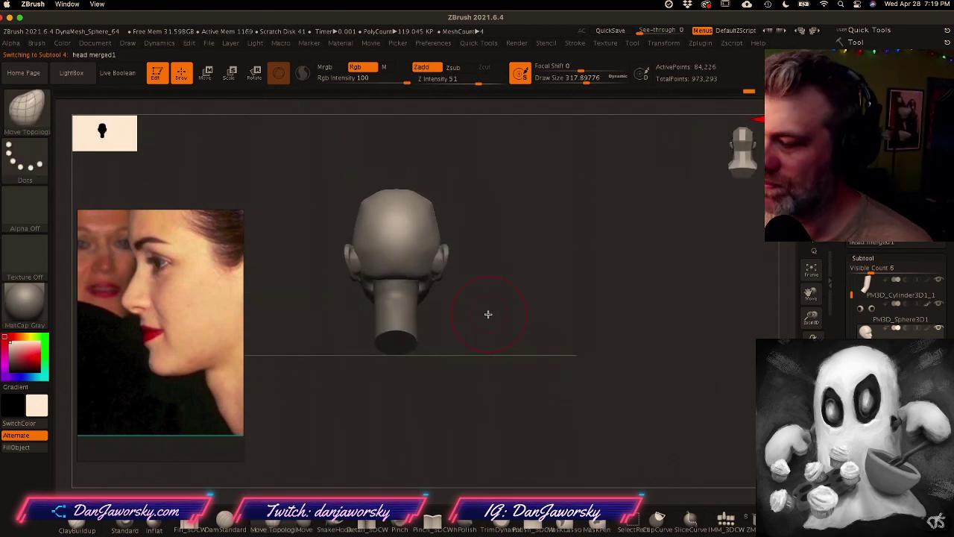
pyautogui.moveTo(428, 203)
pyautogui.mouseDown(button='right')
pyautogui.moveTo(416, 228)
pyautogui.moveTo(438, 197)
pyautogui.moveTo(449, 156)
pyautogui.moveTo(445, 181)
pyautogui.moveTo(417, 205)
pyautogui.moveTo(409, 198)
pyautogui.mouseUp(button='right')
pyautogui.moveTo(535, 328)
pyautogui.keyDown('ctrl'); pyautogui.mouseDown(button='right')
pyautogui.moveTo(544, 377)
pyautogui.moveTo(514, 389)
pyautogui.mouseUp(button='right'); pyautogui.keyUp('ctrl')
pyautogui.moveTo(560, 367)
pyautogui.keyDown('alt'); pyautogui.mouseDown(button='right')
pyautogui.moveTo(536, 384)
pyautogui.moveTo(570, 383)
pyautogui.mouseUp(button='right'); pyautogui.keyUp('alt')
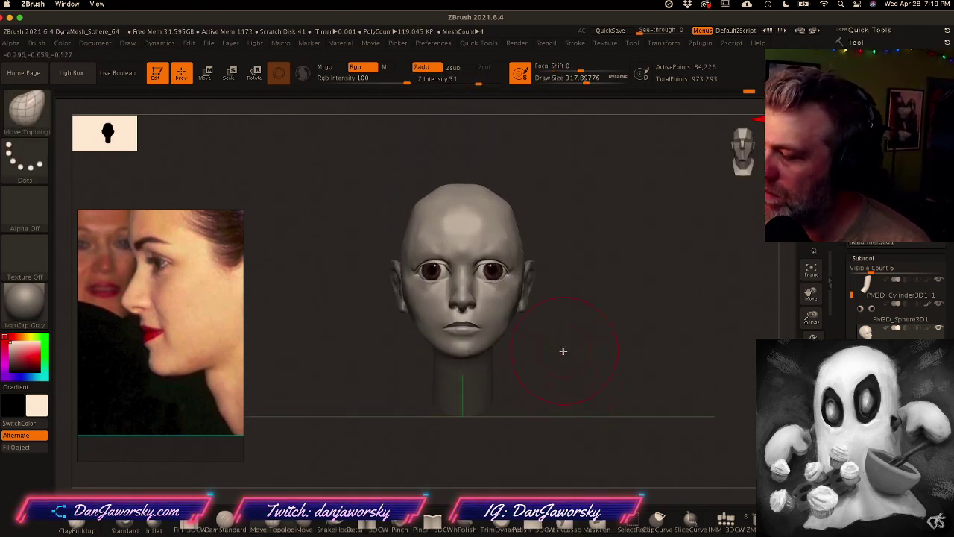
pyautogui.moveTo(518, 192); pyautogui.dragTo(499, 213, button='right')
pyautogui.keyDown('shift'); pyautogui.moveTo(501, 211); pyautogui.dragTo(524, 194); pyautogui.keyUp('shift')
pyautogui.keyDown('shift'); pyautogui.moveTo(524, 193); pyautogui.dragTo(540, 172, button='right'); pyautogui.keyUp('shift')
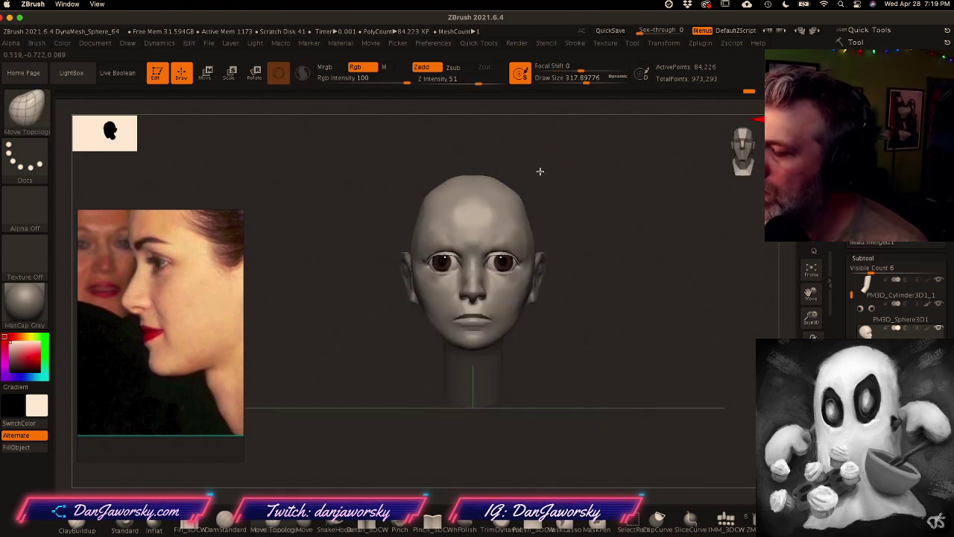
# Step: Round the top of the skull from the front and check its outline from above
pyautogui.keyDown('alt'); pyautogui.moveTo(559, 351); pyautogui.dragTo(524, 340, button='right'); pyautogui.keyUp('alt')
pyautogui.moveTo(495, 198)
pyautogui.mouseDown(button='right')
pyautogui.moveTo(495, 217)
pyautogui.moveTo(499, 181)
pyautogui.mouseUp(button='right')
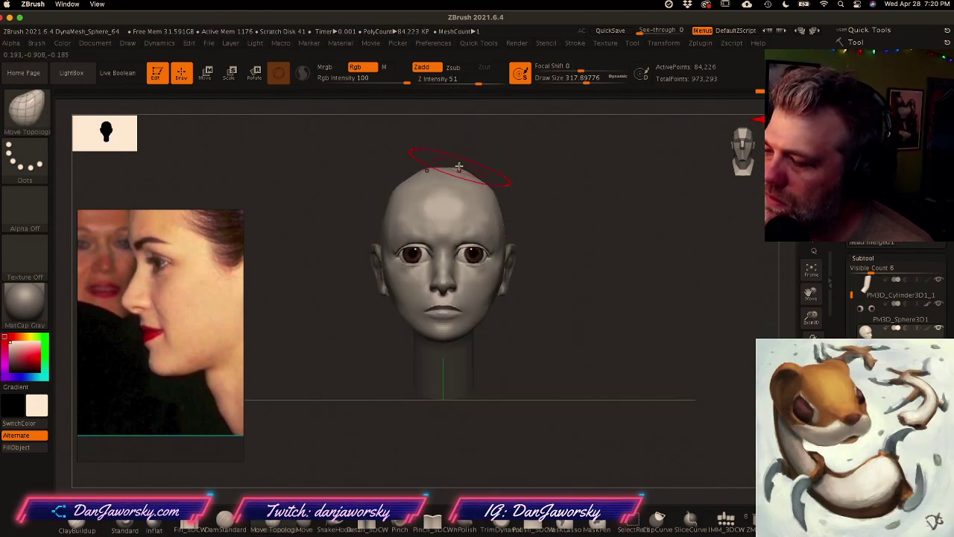
pyautogui.keyDown('alt'); pyautogui.moveTo(582, 354); pyautogui.dragTo(533, 356, button='right'); pyautogui.keyUp('alt')
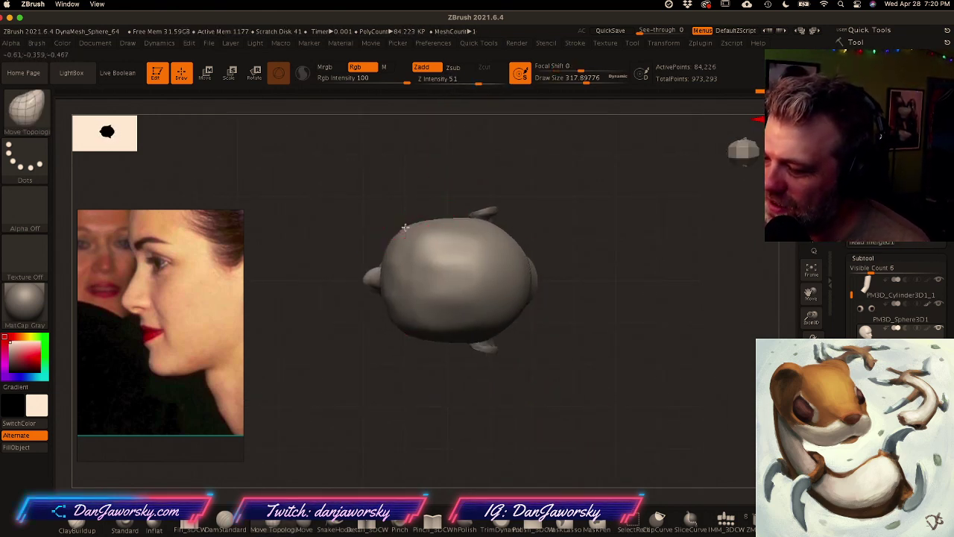
pyautogui.moveTo(419, 222)
pyautogui.mouseDown(button='right')
pyautogui.moveTo(426, 252)
pyautogui.moveTo(419, 244)
pyautogui.moveTo(490, 232)
pyautogui.moveTo(553, 373)
pyautogui.moveTo(575, 366)
pyautogui.moveTo(542, 456)
pyautogui.moveTo(537, 386)
pyautogui.moveTo(491, 299)
pyautogui.moveTo(505, 232)
pyautogui.mouseUp(button='right')
pyautogui.moveTo(480, 282); pyautogui.dragTo(523, 370, button='right')
pyautogui.moveTo(523, 370); pyautogui.dragTo(567, 272, button='right')
pyautogui.moveTo(567, 272); pyautogui.dragTo(544, 330, button='right')
# Step: Select the eyeballs and rotate them slightly about the vertical axis with the gizmo
pyautogui.keyDown('alt'); pyautogui.click(489, 263); pyautogui.keyUp('alt')
pyautogui.press('space')
pyautogui.moveTo(504, 268); pyautogui.dragTo(494, 270)
pyautogui.press('e')
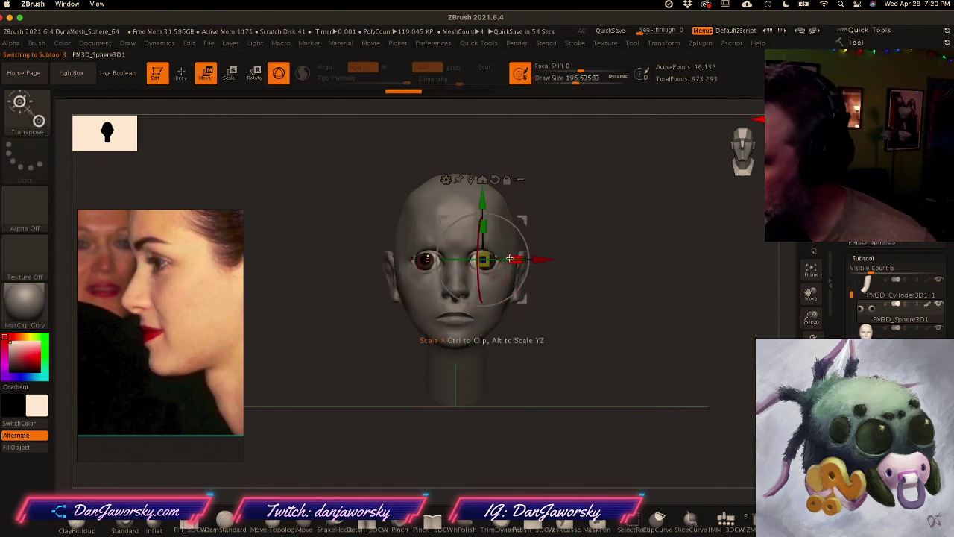
pyautogui.moveTo(501, 261); pyautogui.dragTo(495, 261)
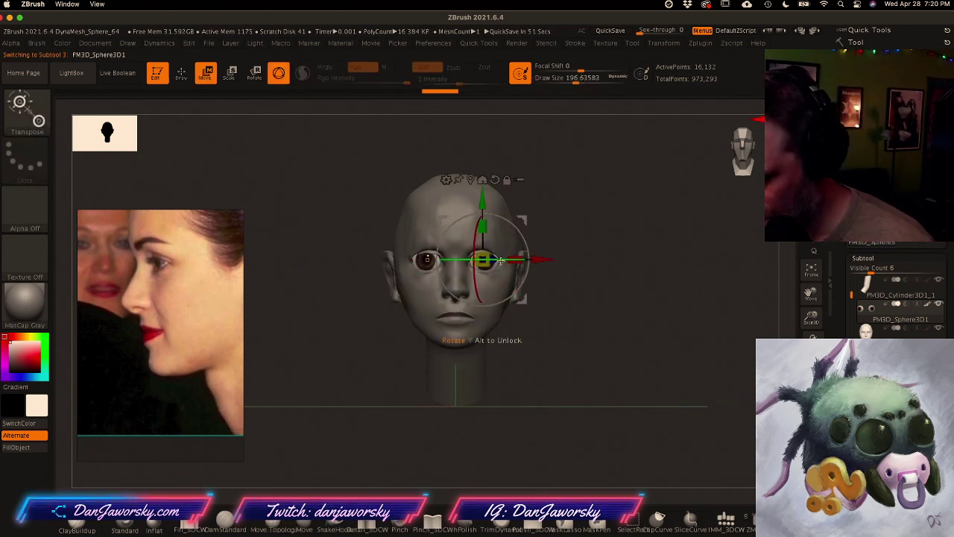
pyautogui.press('q')
# Step: Reselect the head mesh and fit the eyelids around the eyeballs from three-quarter and side views
pyautogui.keyDown('ctrl'); pyautogui.moveTo(486, 321); pyautogui.dragTo(557, 347, button='right'); pyautogui.keyUp('ctrl')
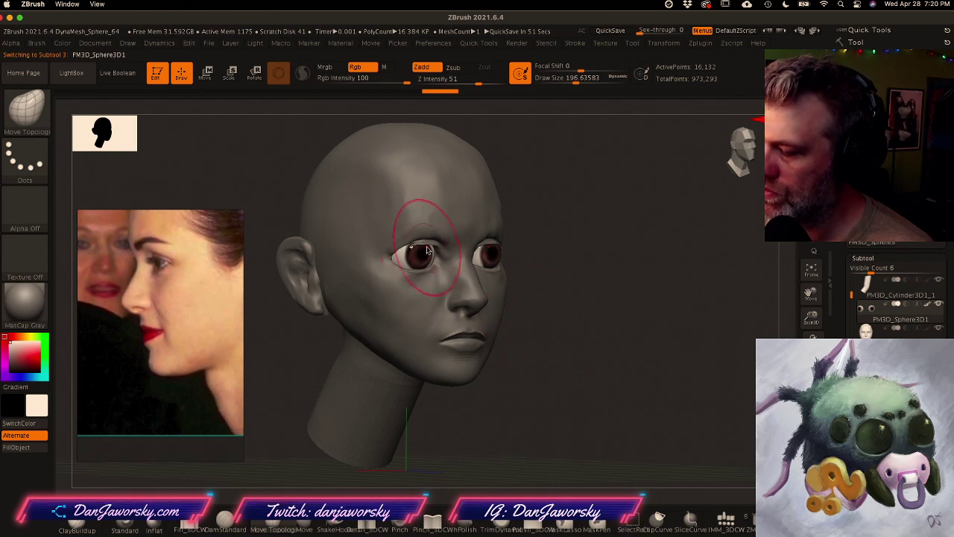
pyautogui.moveTo(430, 251); pyautogui.dragTo(442, 201, button='right')
pyautogui.moveTo(421, 267)
pyautogui.mouseDown(button='right')
pyautogui.moveTo(407, 295)
pyautogui.moveTo(419, 271)
pyautogui.mouseUp(button='right')
pyautogui.keyDown('alt'); pyautogui.click(415, 281); pyautogui.keyUp('alt')
pyautogui.press('space')
pyautogui.moveTo(415, 275); pyautogui.dragTo(408, 277)
pyautogui.moveTo(409, 277)
pyautogui.mouseDown(button='right')
pyautogui.moveTo(412, 246)
pyautogui.moveTo(470, 382)
pyautogui.mouseUp(button='right')
pyautogui.moveTo(417, 269)
pyautogui.mouseDown()
pyautogui.moveTo(391, 287)
pyautogui.moveTo(407, 266)
pyautogui.mouseUp()
pyautogui.moveTo(415, 302)
pyautogui.mouseDown(button='right')
pyautogui.moveTo(454, 383)
pyautogui.moveTo(395, 373)
pyautogui.mouseUp(button='right')
pyautogui.keyDown('ctrl'); pyautogui.moveTo(395, 373); pyautogui.dragTo(418, 302, button='right'); pyautogui.keyUp('ctrl')
pyautogui.moveTo(567, 302)
pyautogui.mouseDown(button='right')
pyautogui.moveTo(521, 305)
pyautogui.moveTo(536, 338)
pyautogui.moveTo(512, 341)
pyautogui.moveTo(541, 320)
pyautogui.moveTo(516, 329)
pyautogui.moveTo(527, 304)
pyautogui.mouseUp(button='right')
# Step: Set the Move Topological draw size to about 13 for fine work on the head mesh
pyautogui.press('space')
pyautogui.moveTo(543, 329); pyautogui.dragTo(523, 326)
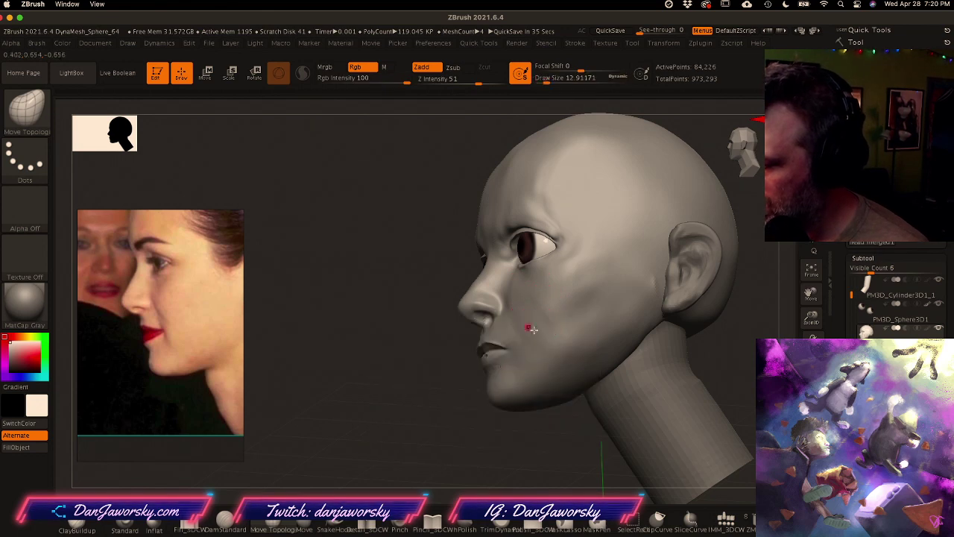
pyautogui.press('shift')
pyautogui.moveTo(551, 355)
pyautogui.mouseDown(button='right')
pyautogui.moveTo(577, 343)
pyautogui.moveTo(512, 335)
pyautogui.moveTo(490, 350)
pyautogui.moveTo(504, 322)
pyautogui.mouseUp(button='right')
# Step: Switch the head mesh to a much lower subdivision level and set the draw size to about 140
pyautogui.press('space')
pyautogui.moveTo(502, 330); pyautogui.dragTo(507, 330)
pyautogui.moveTo(507, 330)
pyautogui.mouseDown(button='right')
pyautogui.moveTo(511, 294)
pyautogui.moveTo(512, 317)
pyautogui.mouseUp(button='right')
pyautogui.press('space')
pyautogui.moveTo(503, 318); pyautogui.dragTo(517, 317)
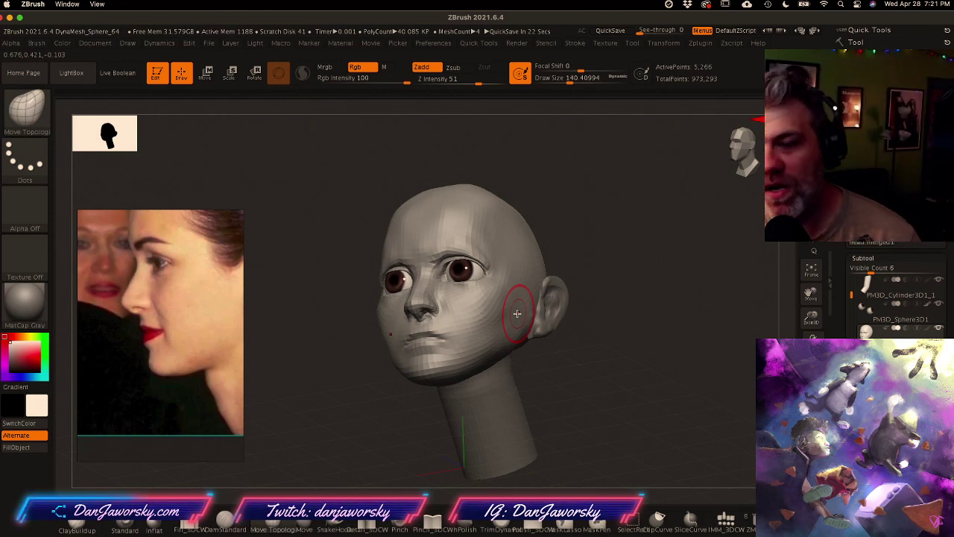
pyautogui.keyDown('shift'); pyautogui.moveTo(517, 314); pyautogui.dragTo(473, 348, button='right'); pyautogui.keyUp('shift')
pyautogui.moveTo(457, 312)
pyautogui.keyDown('ctrl'); pyautogui.mouseDown(button='right')
pyautogui.moveTo(467, 319)
pyautogui.moveTo(454, 319)
pyautogui.mouseUp(button='right'); pyautogui.keyUp('ctrl')
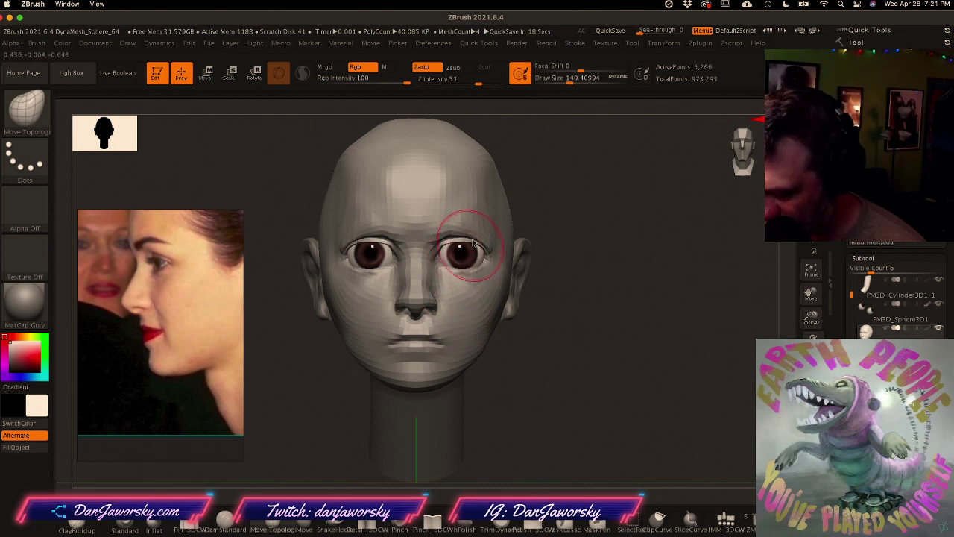
pyautogui.press('w')
pyautogui.moveTo(483, 254); pyautogui.dragTo(495, 259)
pyautogui.press('super+z')
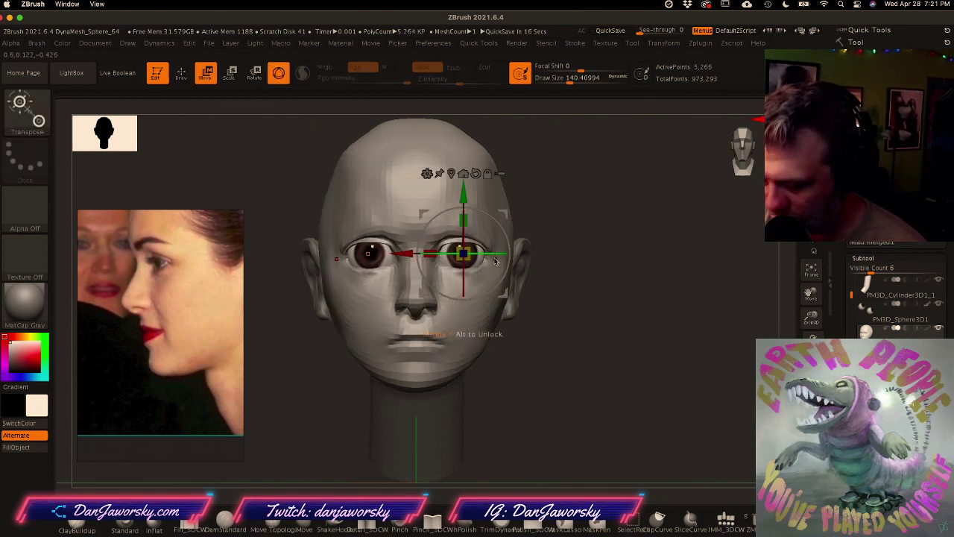
pyautogui.press('q')
# Step: Select the eyeballs, undo their last transform, and rotate them slightly about the vertical axis with the gizmo
pyautogui.keyDown('alt'); pyautogui.click(464, 249); pyautogui.keyUp('alt')
pyautogui.press('w')
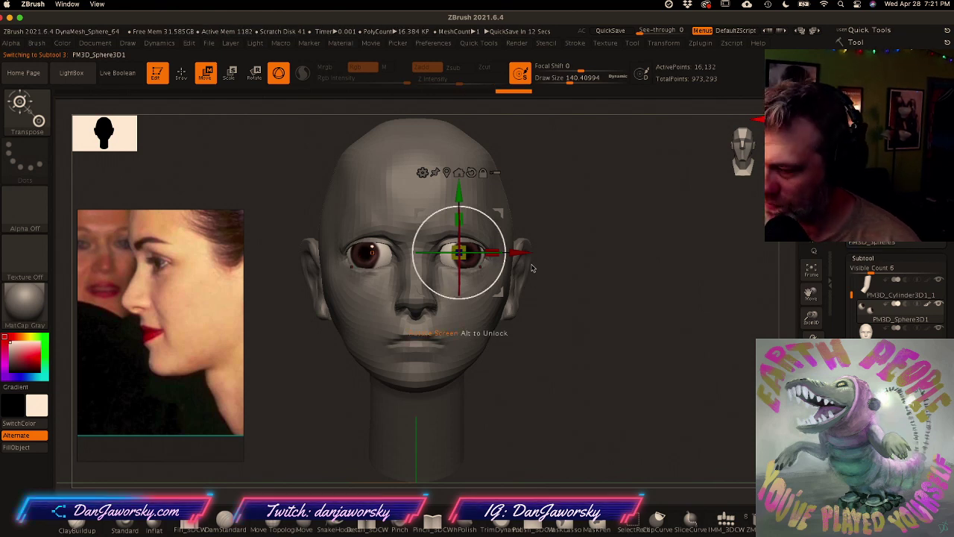
pyautogui.press('super+z')
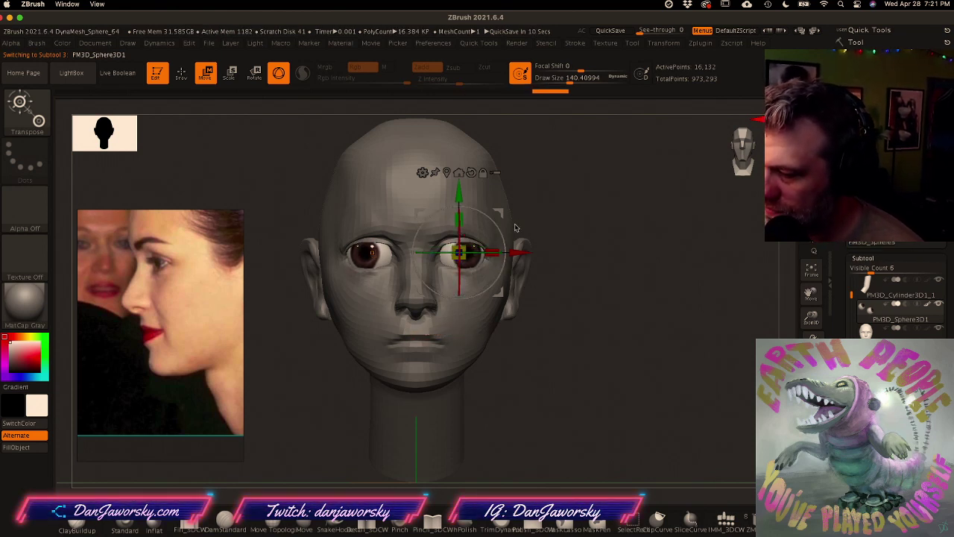
pyautogui.moveTo(480, 254); pyautogui.dragTo(488, 251)
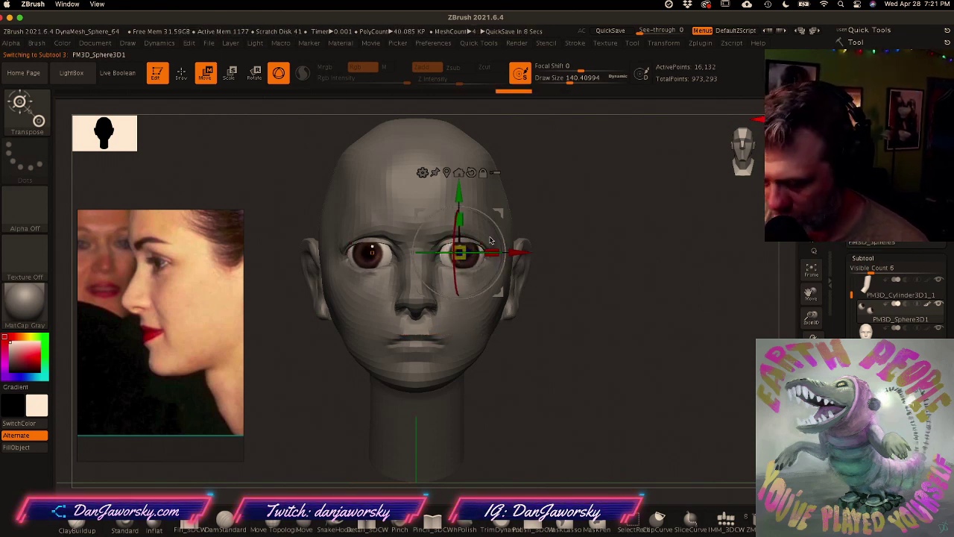
pyautogui.press('q')
# Step: Reset the eyeball gizmo's orientation, toggle its lock, and nudge the eyeballs slightly with it
pyautogui.moveTo(522, 371)
pyautogui.keyDown('ctrl'); pyautogui.mouseDown(button='right')
pyautogui.moveTo(534, 371)
pyautogui.moveTo(551, 348)
pyautogui.mouseUp(button='right'); pyautogui.keyUp('ctrl')
pyautogui.press('w')
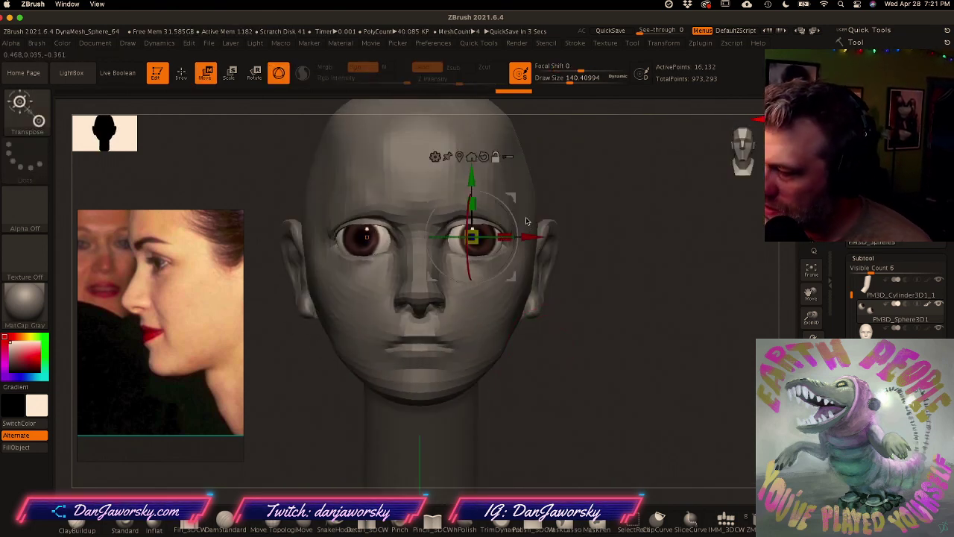
pyautogui.click(485, 158)
pyautogui.click(496, 158)
pyautogui.moveTo(414, 239); pyautogui.dragTo(410, 236)
pyautogui.moveTo(547, 362)
pyautogui.mouseDown()
pyautogui.moveTo(565, 364)
pyautogui.moveTo(519, 366)
pyautogui.moveTo(568, 356)
pyautogui.mouseUp()
pyautogui.press('q')
# Step: Fine-tune the eyeballs' sideways position and rotation with the gizmo from the front
pyautogui.press('w')
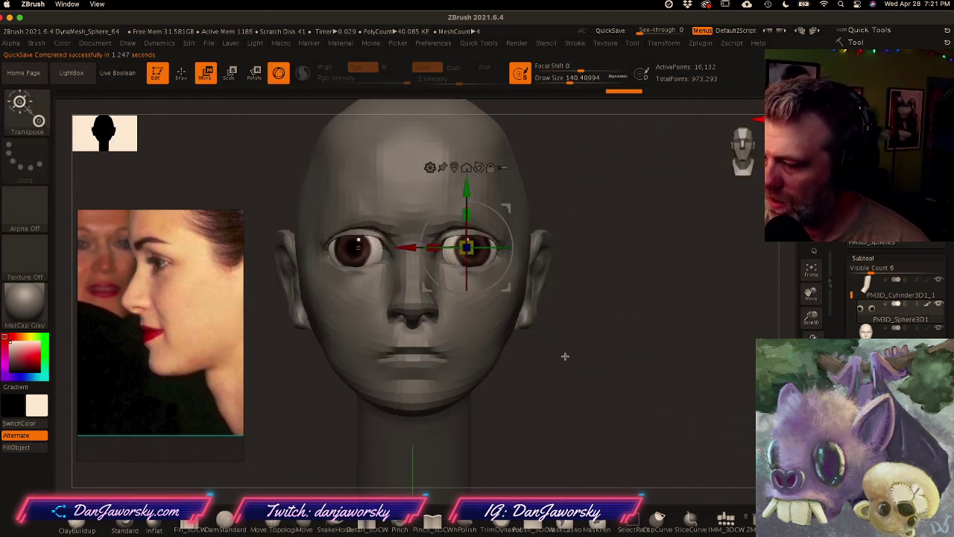
pyautogui.moveTo(407, 246); pyautogui.dragTo(403, 248)
pyautogui.moveTo(442, 338); pyautogui.dragTo(522, 328)
pyautogui.moveTo(513, 247)
pyautogui.mouseDown()
pyautogui.moveTo(481, 271)
pyautogui.moveTo(513, 256)
pyautogui.moveTo(501, 258)
pyautogui.mouseUp()
pyautogui.press('q')
# Step: Set the Move Topological draw size to about 65 and refine the outer upper eyelids on the head mesh
pyautogui.press('space')
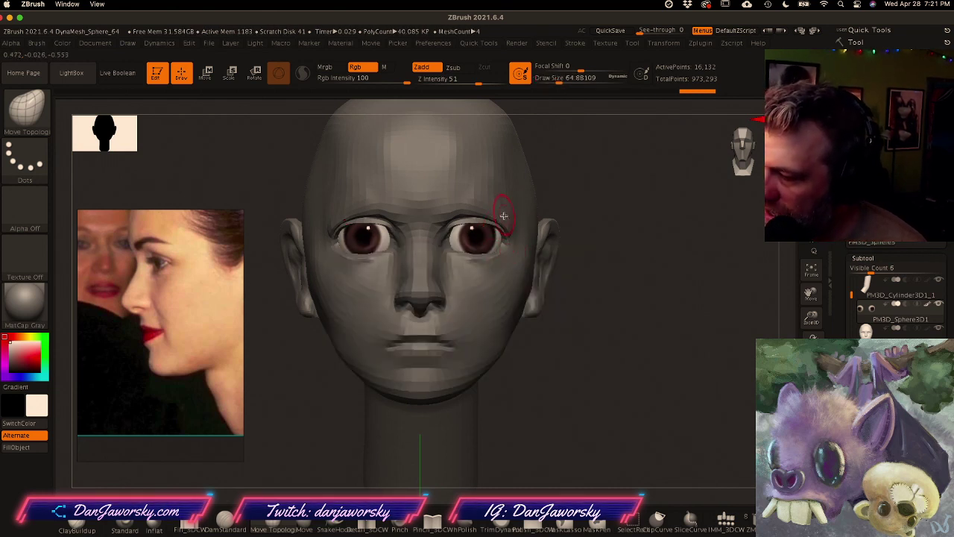
pyautogui.keyDown('alt'); pyautogui.click(503, 203); pyautogui.keyUp('alt')
pyautogui.moveTo(503, 202); pyautogui.dragTo(493, 220, button='right')
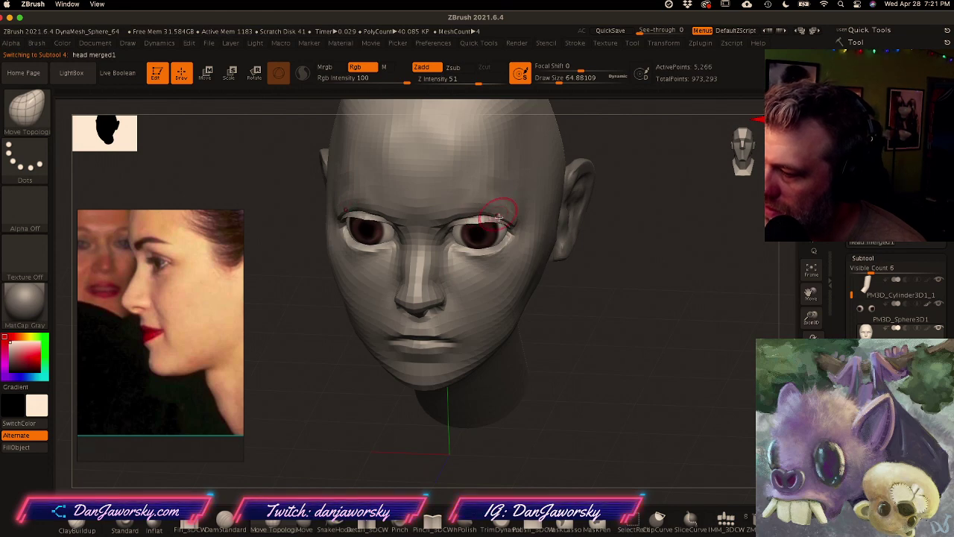
pyautogui.keyDown('shift'); pyautogui.moveTo(497, 214); pyautogui.dragTo(505, 177, button='right'); pyautogui.keyUp('shift')
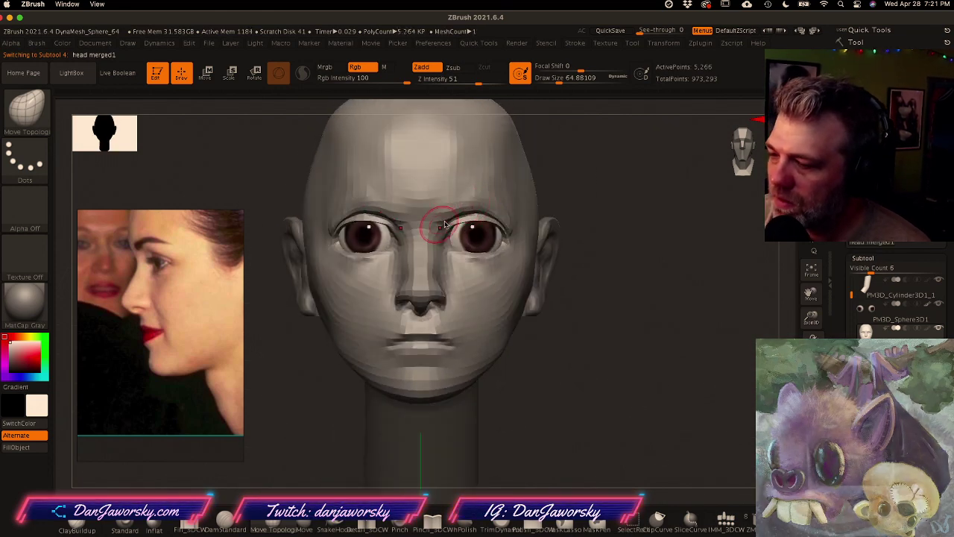
# Step: Raise the head mesh by three subdivision levels and check the face in profile from both sides
pyautogui.press('d')
pyautogui.press('d')
pyautogui.press('d')
pyautogui.moveTo(476, 211); pyautogui.dragTo(528, 186, button='right')
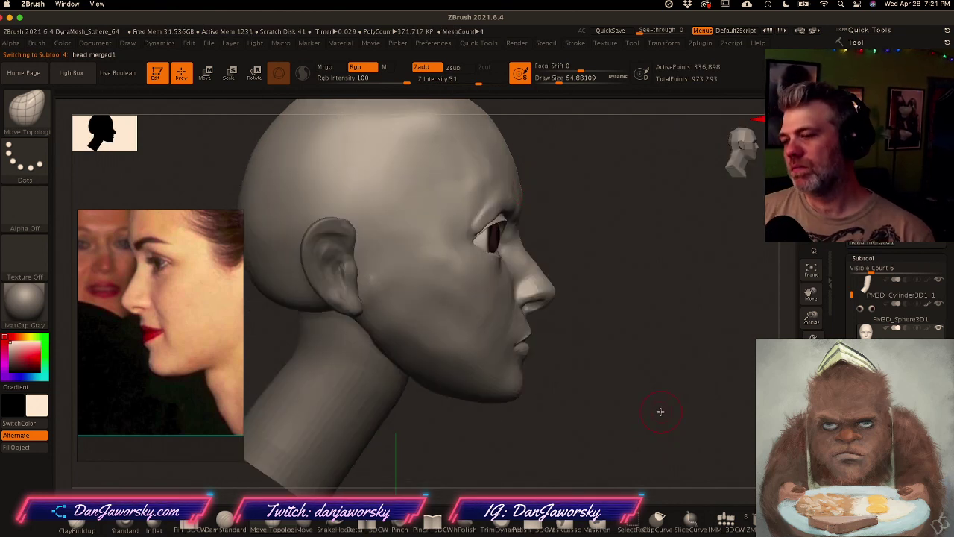
pyautogui.press('shift')
pyautogui.keyDown('shift'); pyautogui.moveTo(507, 366); pyautogui.dragTo(323, 367, button='right'); pyautogui.keyUp('shift')
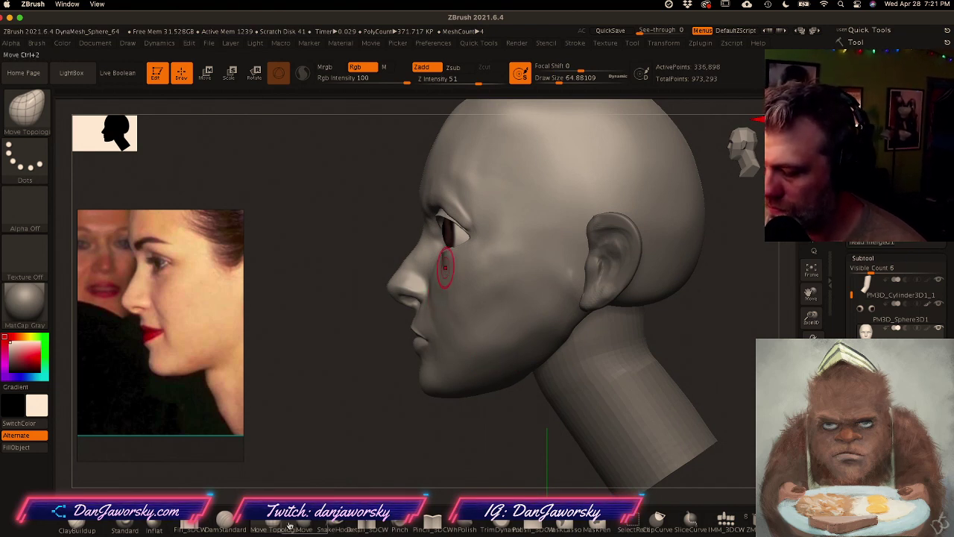
# Step: Switch to the SnakeHook brush at draw size 112 for adjusting the mouth area near profile
pyautogui.click(332, 522)
pyautogui.press('space')
pyautogui.moveTo(417, 346); pyautogui.dragTo(429, 350)
pyautogui.moveTo(418, 328); pyautogui.dragTo(440, 317, button='right')
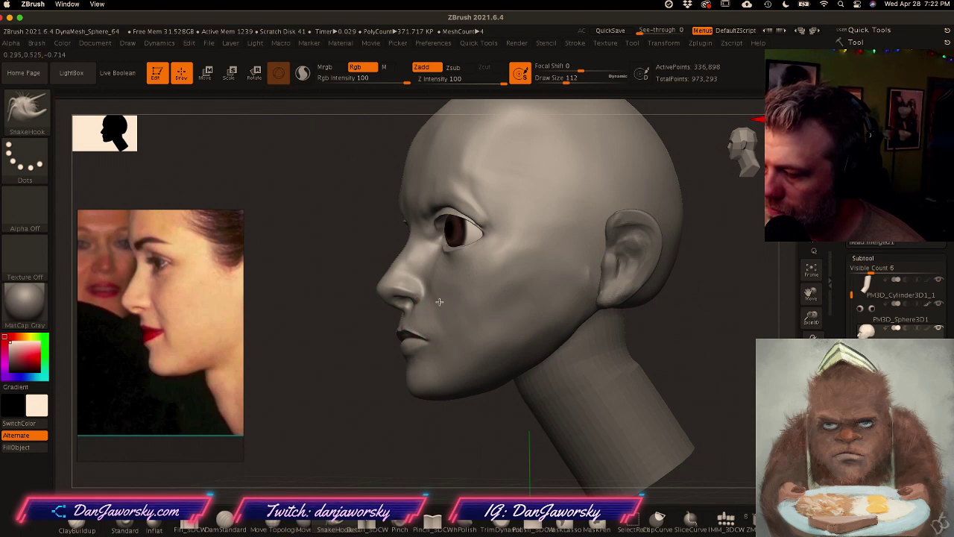
pyautogui.moveTo(445, 324); pyautogui.dragTo(461, 333, button='right')
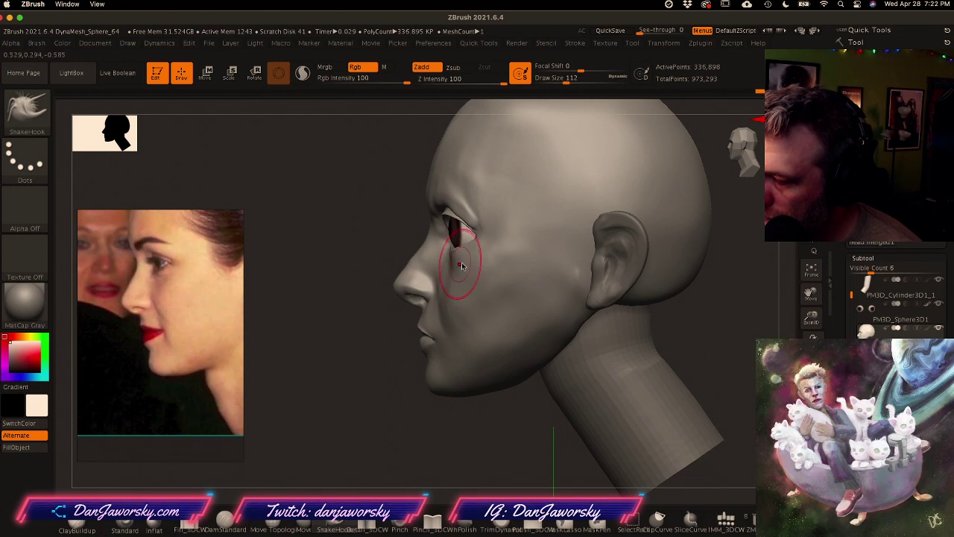
# Step: Set the SnakeHook draw size to about 54 and lower the head's subdivision level for work below the eyes
pyautogui.press('space')
pyautogui.moveTo(479, 264); pyautogui.dragTo(469, 263)
pyautogui.moveTo(453, 255); pyautogui.dragTo(485, 263, button='right')
pyautogui.press('space')
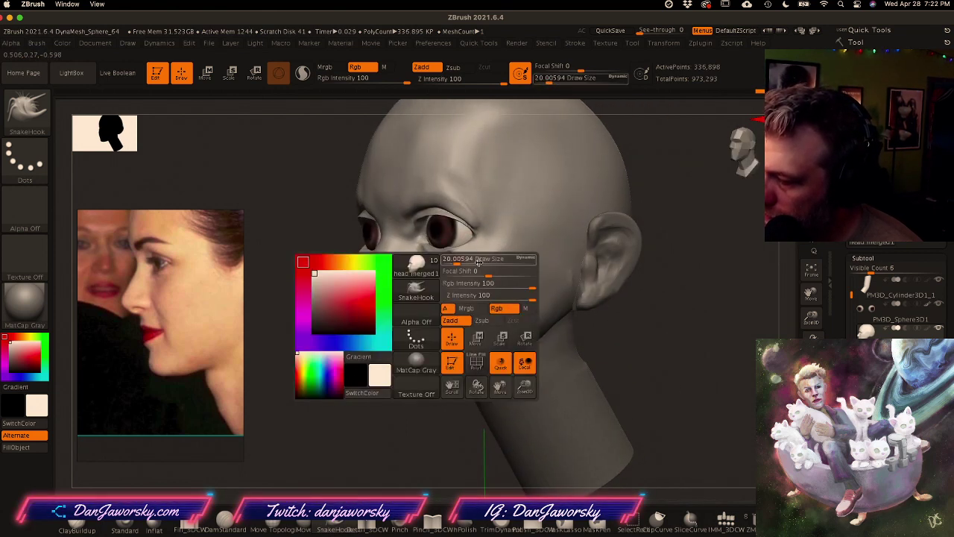
pyautogui.moveTo(462, 262); pyautogui.dragTo(469, 264)
pyautogui.press('shift')
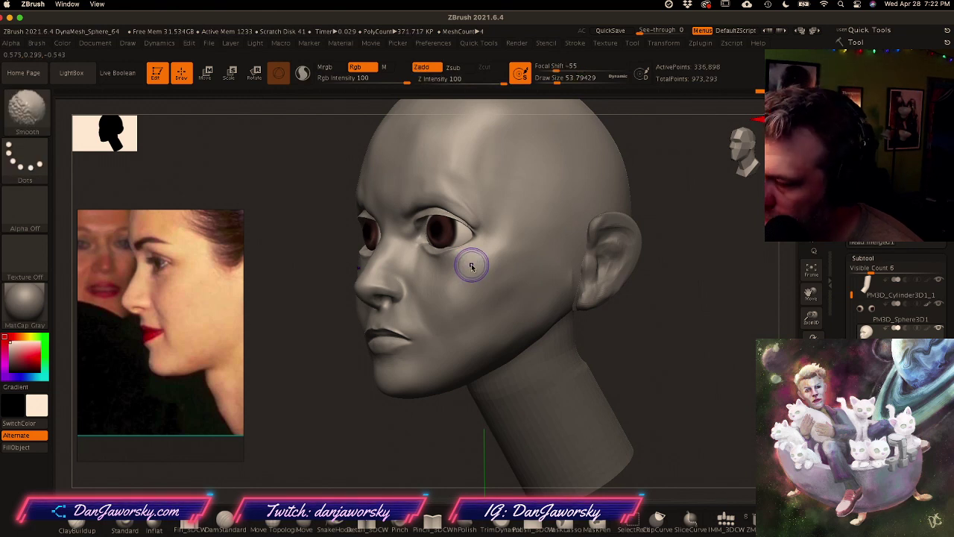
pyautogui.hotkey('shift', 'd')
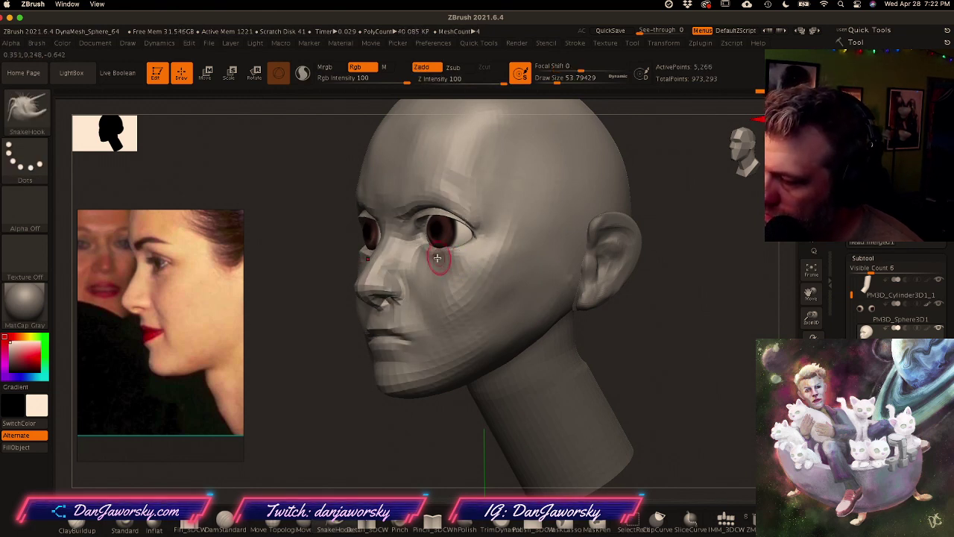
pyautogui.moveTo(459, 248)
pyautogui.mouseDown(button='right')
pyautogui.moveTo(497, 243)
pyautogui.moveTo(447, 249)
pyautogui.mouseUp(button='right')
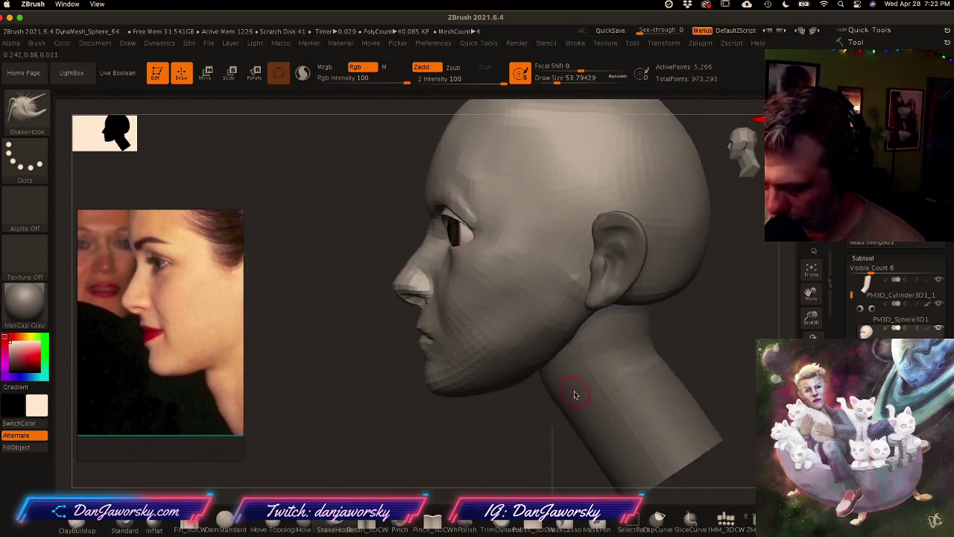
# Step: Raise the head mesh by three subdivision levels and set the SnakeHook draw size to about 128
pyautogui.press('d')
pyautogui.press('d')
pyautogui.press('d')
pyautogui.moveTo(574, 400)
pyautogui.mouseDown(button='right')
pyautogui.moveTo(631, 393)
pyautogui.moveTo(552, 400)
pyautogui.moveTo(618, 399)
pyautogui.moveTo(607, 392)
pyautogui.mouseUp(button='right')
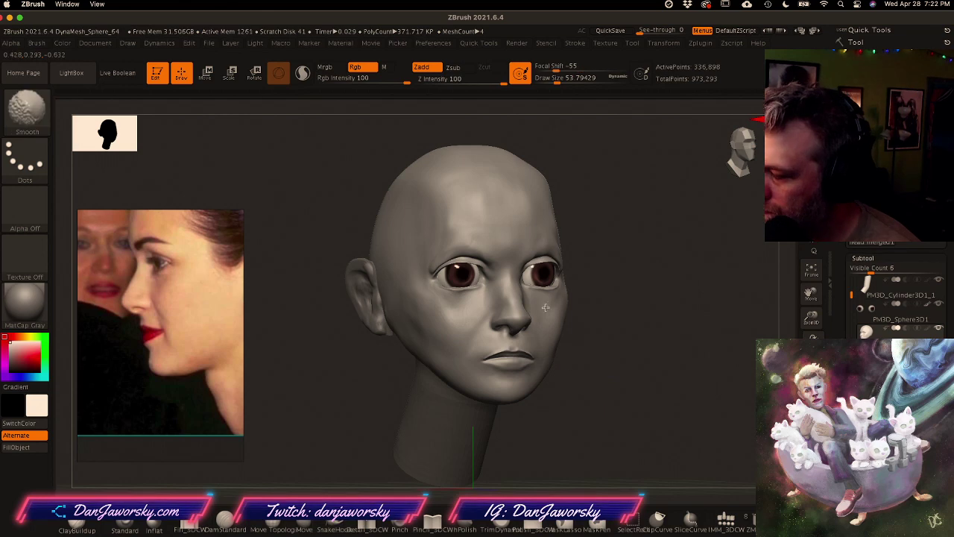
pyautogui.moveTo(542, 304)
pyautogui.keyDown('ctrl'); pyautogui.mouseDown(button='right')
pyautogui.moveTo(571, 294)
pyautogui.moveTo(549, 296)
pyautogui.mouseUp(button='right'); pyautogui.keyUp('ctrl')
pyautogui.press('space')
pyautogui.click(582, 298)
pyautogui.press('space')
pyautogui.moveTo(572, 282); pyautogui.dragTo(556, 282)
pyautogui.keyDown('ctrl'); pyautogui.moveTo(557, 285); pyautogui.dragTo(563, 283, button='right'); pyautogui.keyUp('ctrl')
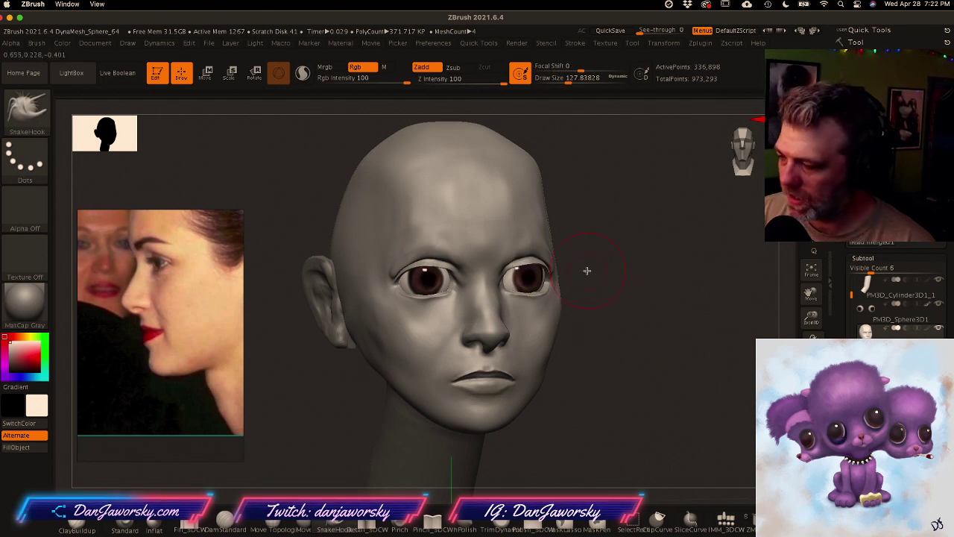
# Step: Try lifting the center of the upper lip with SnakeHook at a draw size of about 49, undoing the stroke
pyautogui.press('space')
pyautogui.moveTo(603, 297); pyautogui.dragTo(588, 297)
pyautogui.moveTo(581, 311)
pyautogui.keyDown('ctrl'); pyautogui.mouseDown(button='right')
pyautogui.moveTo(594, 314)
pyautogui.moveTo(594, 299)
pyautogui.mouseUp(button='right'); pyautogui.keyUp('ctrl')
pyautogui.moveTo(495, 375); pyautogui.dragTo(491, 363)
pyautogui.hotkey('ctrl', 'z')
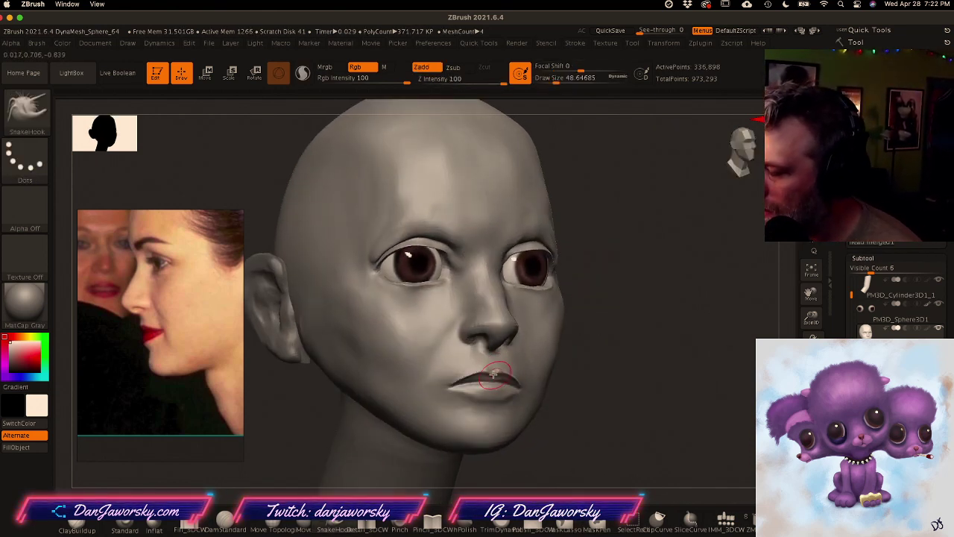
pyautogui.keyDown('ctrl'); pyautogui.moveTo(537, 356); pyautogui.dragTo(555, 341, button='right'); pyautogui.keyUp('ctrl')
pyautogui.moveTo(555, 341)
pyautogui.keyDown('shift'); pyautogui.mouseDown(button='right')
pyautogui.moveTo(543, 362)
pyautogui.moveTo(500, 348)
pyautogui.moveTo(536, 352)
pyautogui.moveTo(525, 341)
pyautogui.mouseUp(button='right'); pyautogui.keyUp('shift')
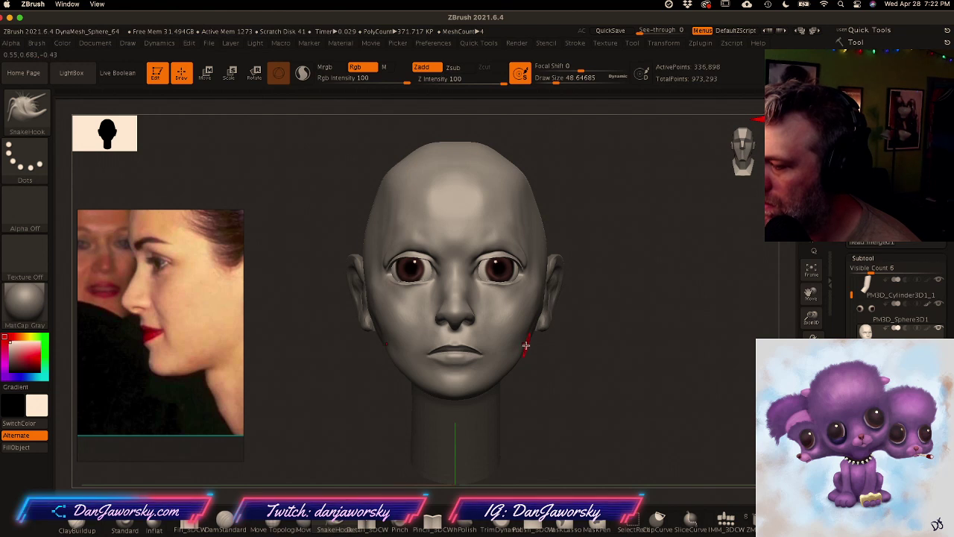
# Step: Switch to PureRef and browse the reference photos to frame the front-facing portrait with dangling earrings
pyautogui.click(187, 302)
pyautogui.scroll(-5, 187, 302)
pyautogui.scroll(-6, 175, 320)
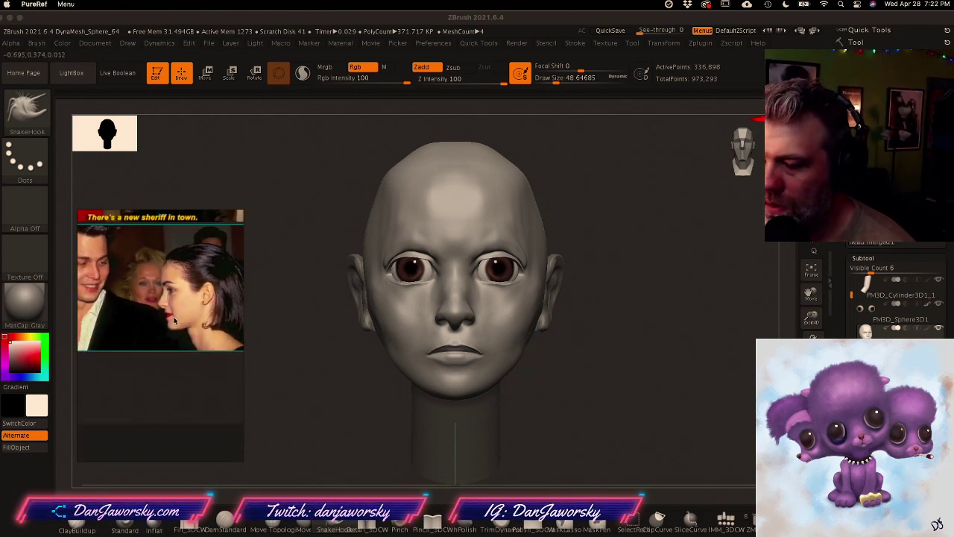
pyautogui.moveTo(174, 318); pyautogui.dragTo(237, 335, button='middle')
pyautogui.moveTo(165, 335); pyautogui.dragTo(205, 332, button='middle')
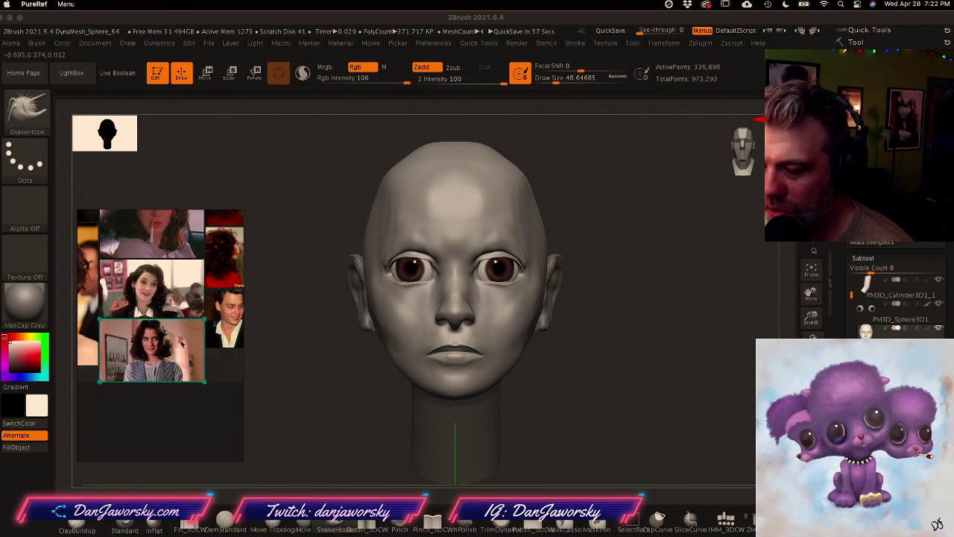
pyautogui.scroll(5, 184, 341)
pyautogui.scroll(4, 201, 341)
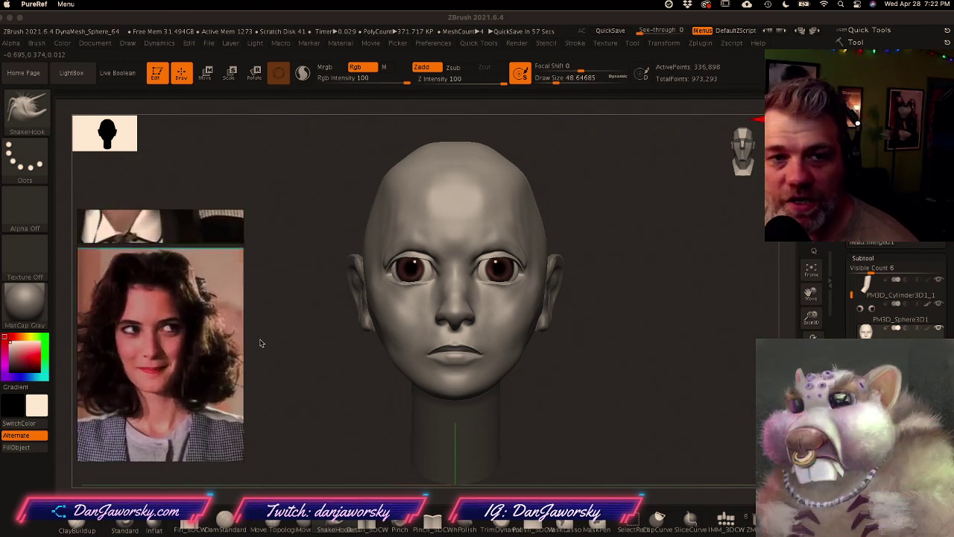
pyautogui.scroll(-3, 196, 342)
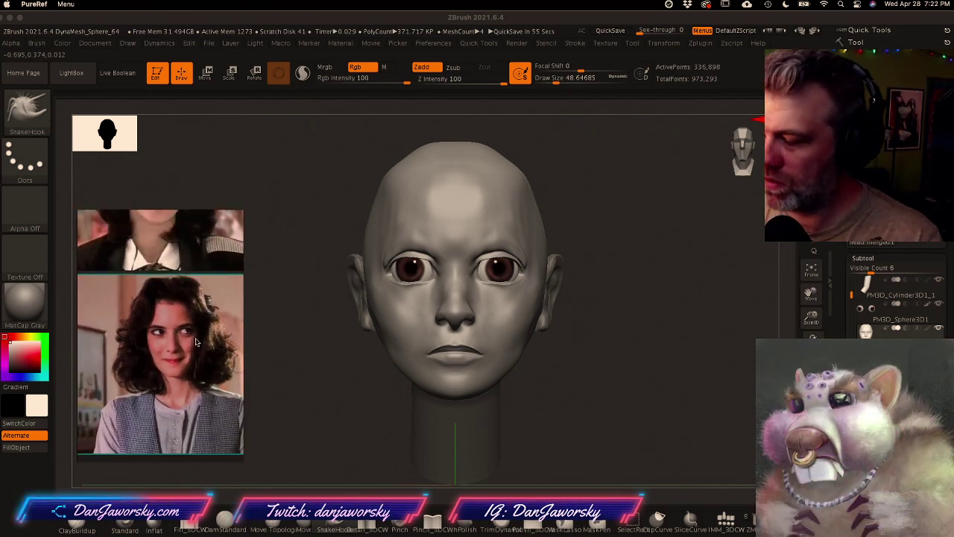
pyautogui.moveTo(196, 341); pyautogui.dragTo(261, 351, button='middle')
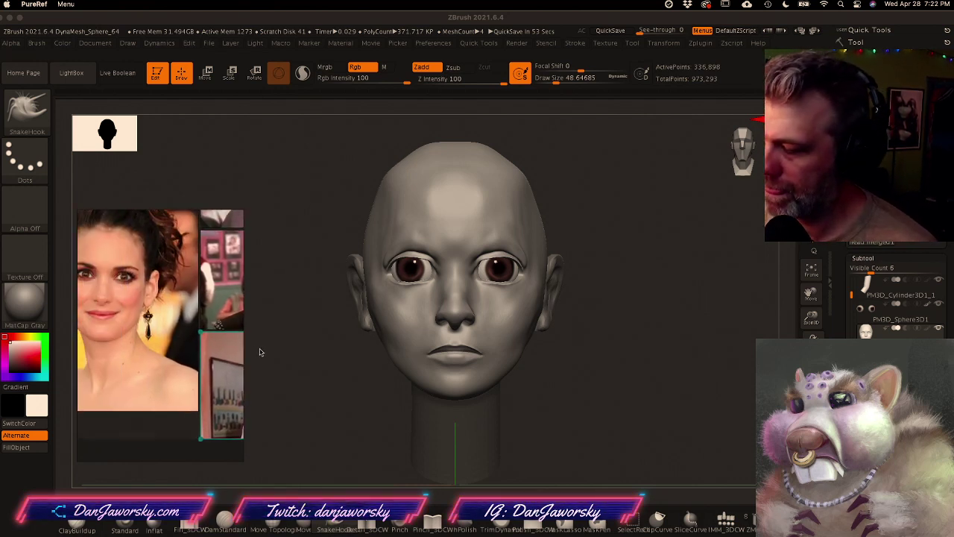
pyautogui.moveTo(209, 326); pyautogui.dragTo(263, 328, button='middle')
pyautogui.moveTo(196, 307); pyautogui.dragTo(208, 315, button='middle')
# Step: Return to ZBrush and try masking the inner eyebrows with the MaskPen at a draw size of about 11
pyautogui.click(547, 379)
pyautogui.keyDown('ctrl'); pyautogui.moveTo(543, 332); pyautogui.dragTo(548, 358, button='right'); pyautogui.keyUp('ctrl')
pyautogui.press('space')
pyautogui.moveTo(496, 230); pyautogui.dragTo(485, 229)
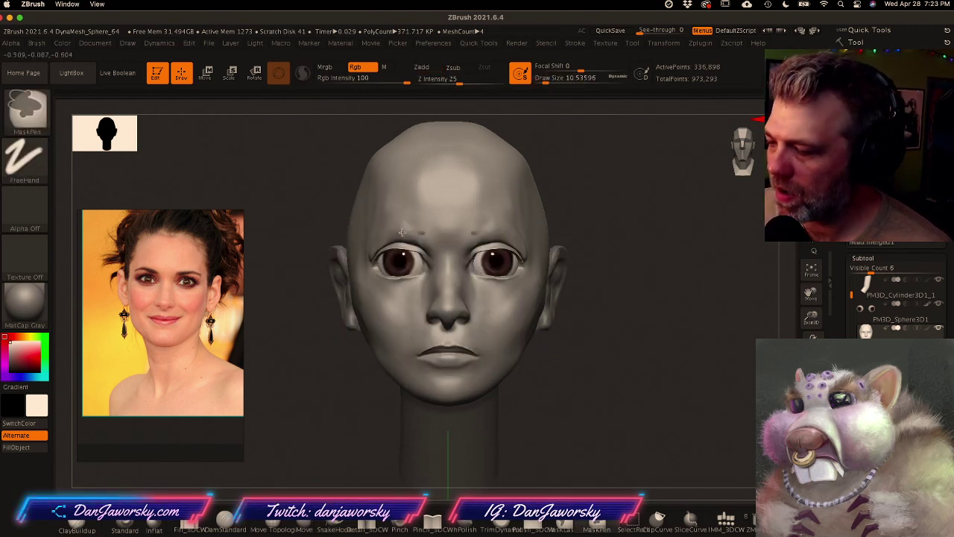
pyautogui.hotkey('ctrl', 'z')
# Step: Set the draw size to about 37 and mask both eyebrow shapes above the eyes
pyautogui.press('space')
pyautogui.moveTo(514, 256); pyautogui.dragTo(521, 256)
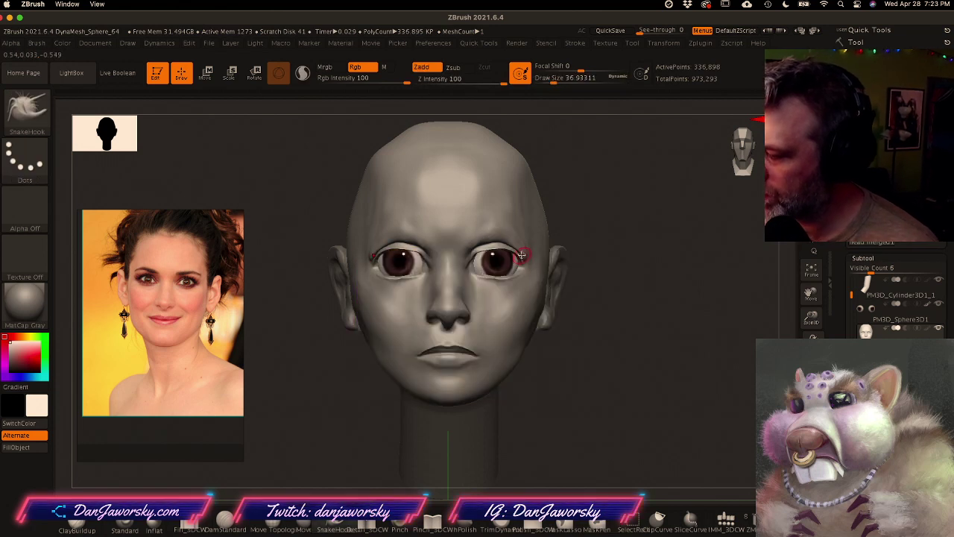
pyautogui.press('ctrl')
pyautogui.keyDown('ctrl'); pyautogui.moveTo(480, 232); pyautogui.dragTo(515, 231); pyautogui.keyUp('ctrl')
pyautogui.moveTo(522, 221)
pyautogui.mouseDown(button='right')
pyautogui.moveTo(495, 230)
pyautogui.moveTo(529, 225)
pyautogui.mouseUp(button='right')
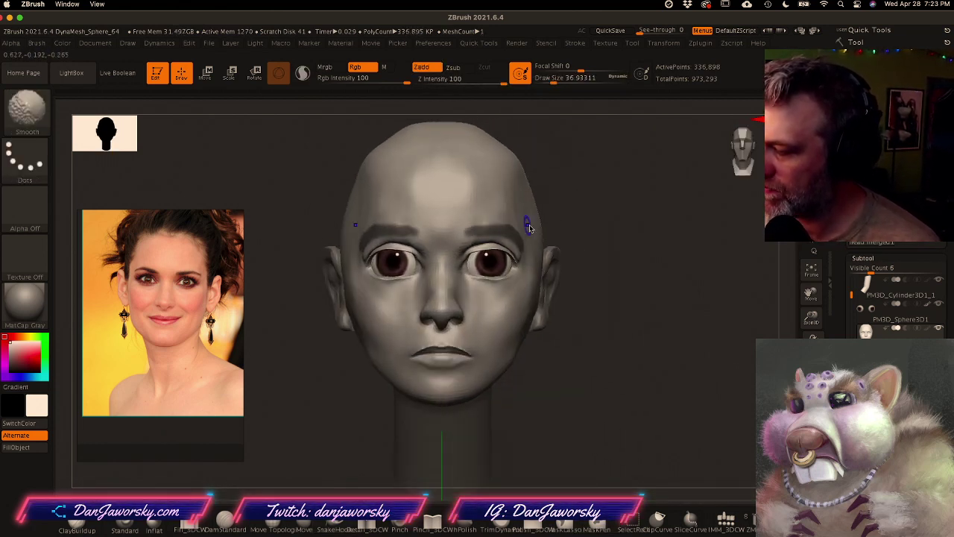
pyautogui.press('ctrl')
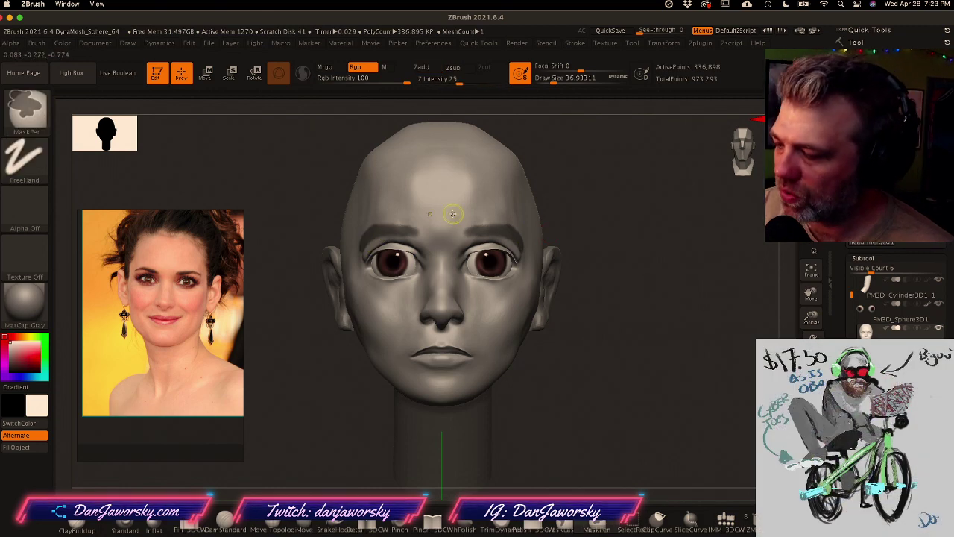
# Step: Refine the outer corners of the eyelids with SnakeHook, comparing them from three-quarter and front views
pyautogui.moveTo(500, 302)
pyautogui.mouseDown(button='right')
pyautogui.moveTo(523, 301)
pyautogui.moveTo(519, 294)
pyautogui.mouseUp(button='right')
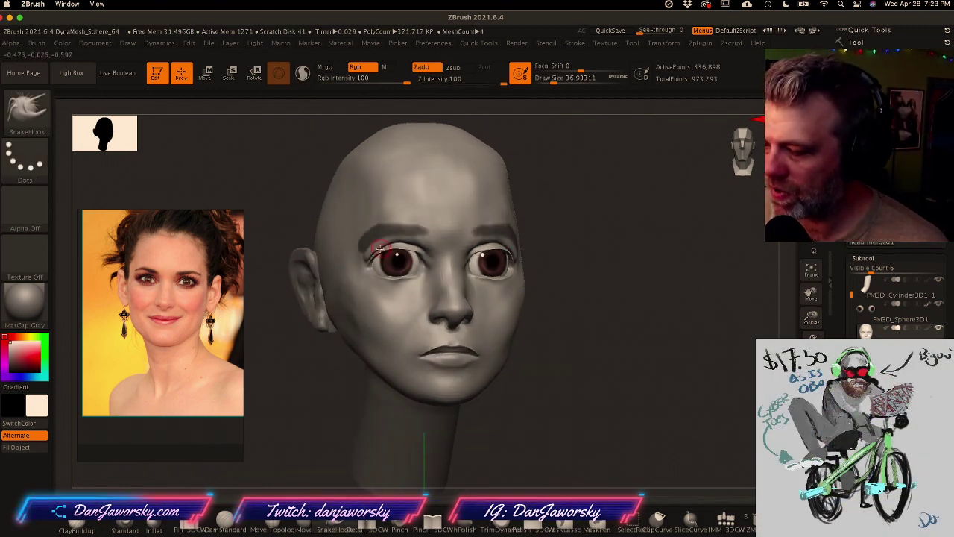
pyautogui.moveTo(425, 337)
pyautogui.keyDown('ctrl'); pyautogui.mouseDown(button='right')
pyautogui.moveTo(468, 339)
pyautogui.moveTo(441, 339)
pyautogui.mouseUp(button='right'); pyautogui.keyUp('ctrl')
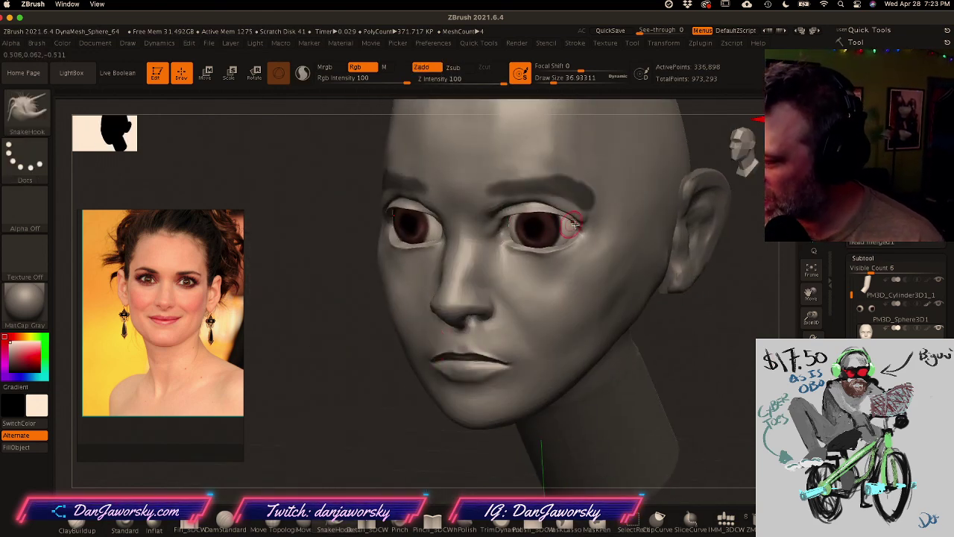
pyautogui.keyDown('shift'); pyautogui.moveTo(589, 204); pyautogui.dragTo(598, 192, button='right'); pyautogui.keyUp('shift')
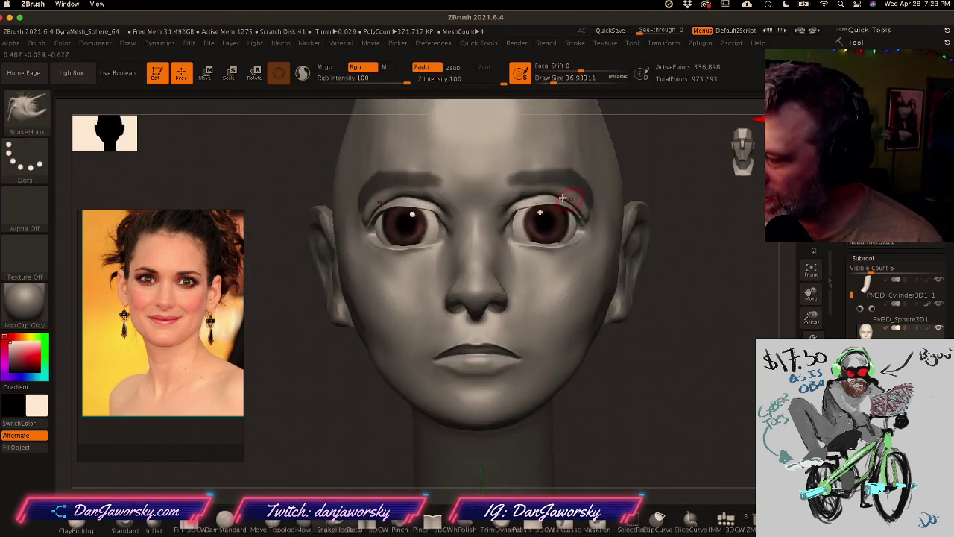
pyautogui.moveTo(580, 208); pyautogui.dragTo(615, 216, button='right')
pyautogui.moveTo(392, 224); pyautogui.dragTo(398, 273, button='right')
pyautogui.keyDown('shift'); pyautogui.moveTo(385, 217); pyautogui.dragTo(389, 234, button='right'); pyautogui.keyUp('shift')
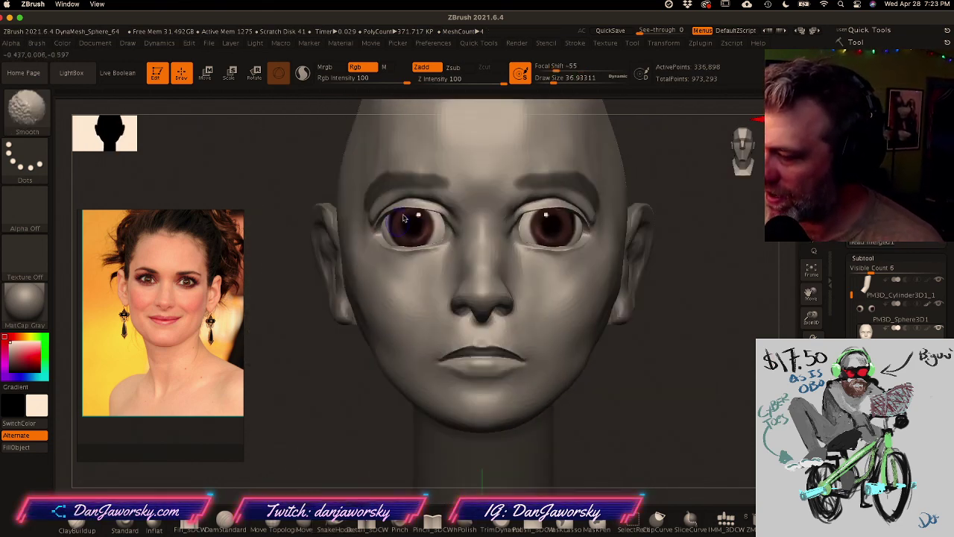
# Step: Set the draw size to about 22 and mask a thin line along the eyelid edges
pyautogui.press('space')
pyautogui.moveTo(410, 211)
pyautogui.mouseDown()
pyautogui.moveTo(398, 212)
pyautogui.moveTo(411, 215)
pyautogui.mouseUp()
pyautogui.press('space')
pyautogui.moveTo(381, 210); pyautogui.dragTo(407, 204, button='right')
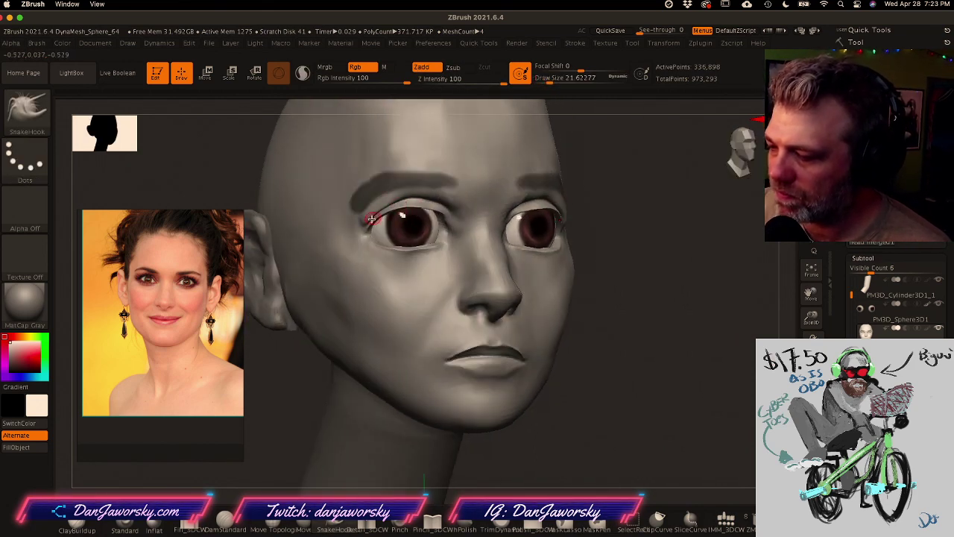
pyautogui.press('ctrl')
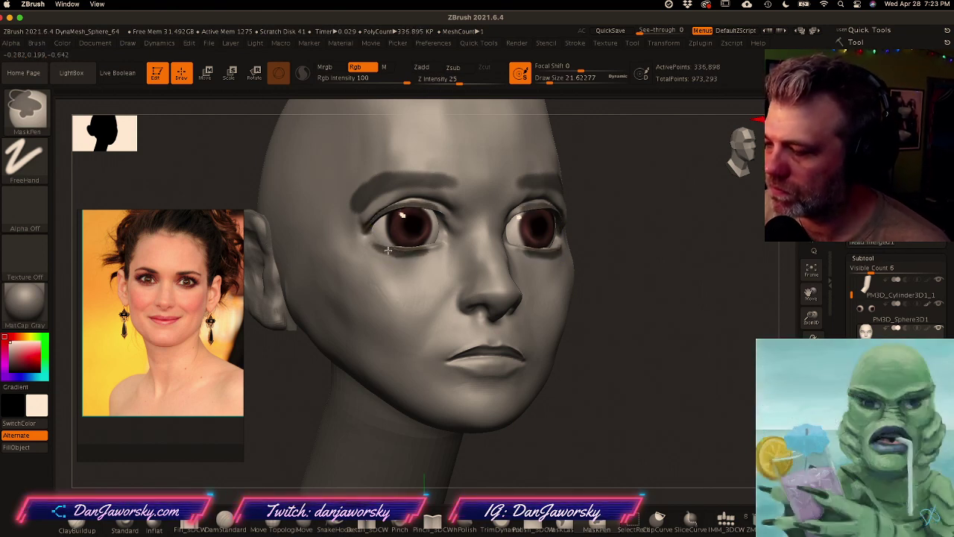
# Step: Show the cigarette cylinder at the mouth and make head merged1 the active subtool
pyautogui.moveTo(569, 347)
pyautogui.keyDown('alt'); pyautogui.mouseDown()
pyautogui.moveTo(526, 353)
pyautogui.moveTo(534, 357)
pyautogui.mouseUp(); pyautogui.keyUp('alt')
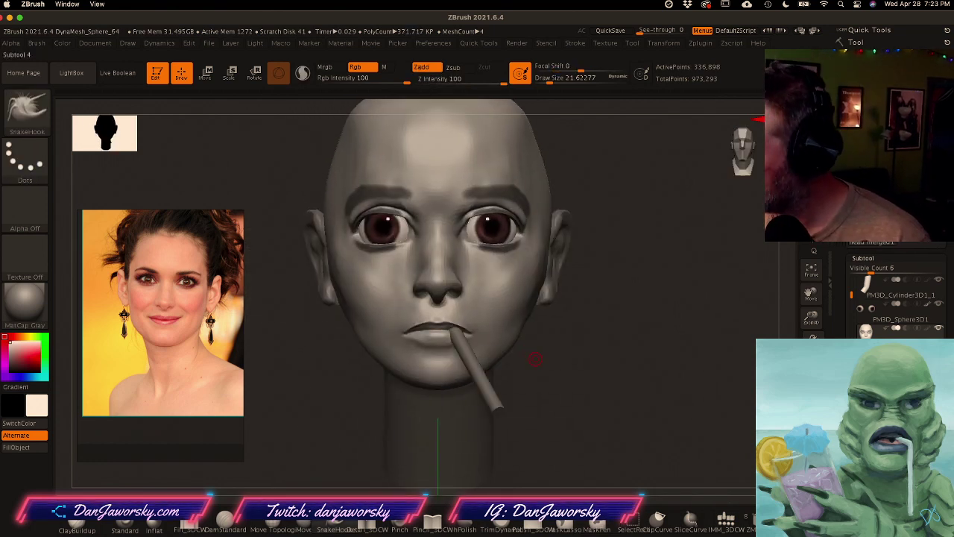
pyautogui.keyDown('alt'); pyautogui.click(486, 383); pyautogui.keyUp('alt')
pyautogui.keyDown('ctrl'); pyautogui.moveTo(517, 390); pyautogui.dragTo(501, 390, button='right'); pyautogui.keyUp('ctrl')
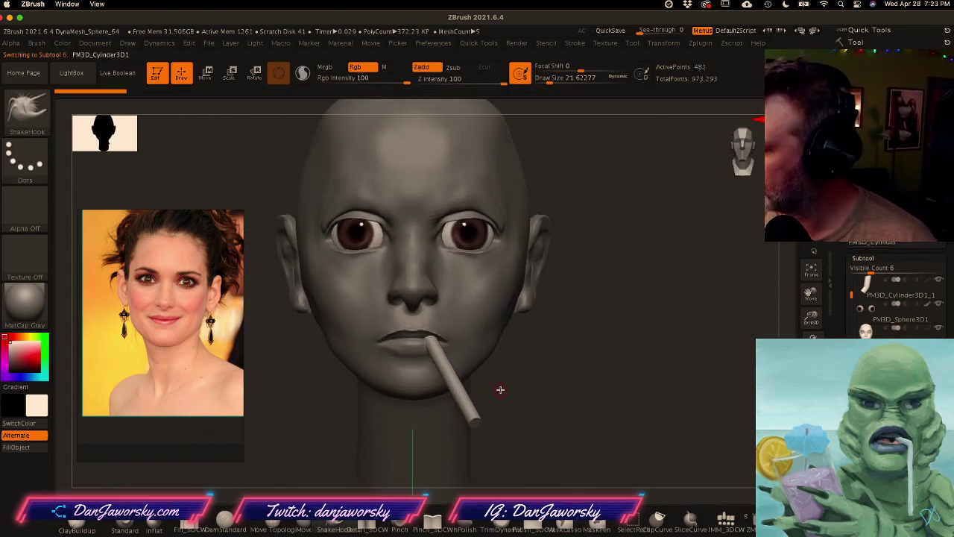
pyautogui.hotkey('ctrl', 'z')
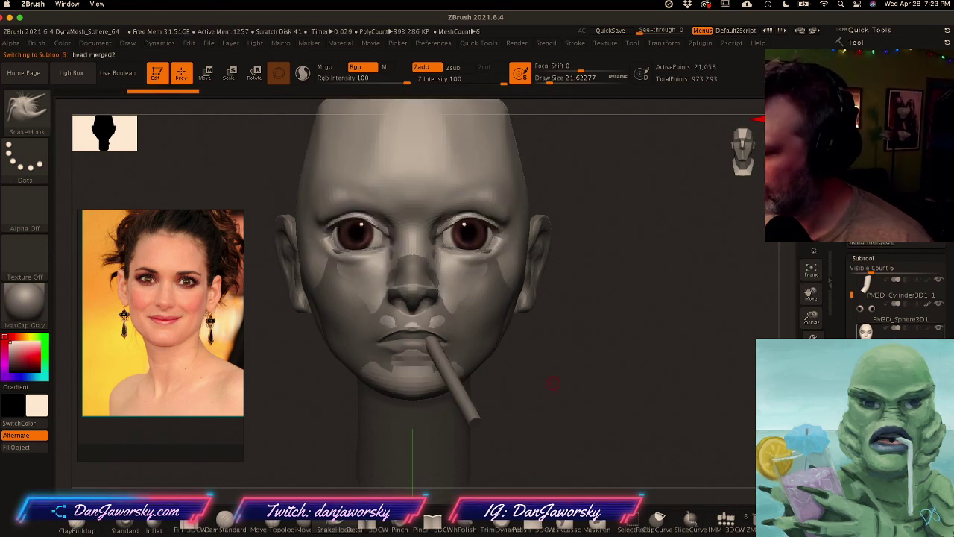
pyautogui.press('Up')
pyautogui.moveTo(562, 390)
pyautogui.mouseDown(button='right')
pyautogui.moveTo(594, 388)
pyautogui.moveTo(480, 377)
pyautogui.moveTo(513, 393)
pyautogui.mouseUp(button='right')
pyautogui.rightClick(514, 392)
pyautogui.keyDown('ctrl'); pyautogui.moveTo(530, 390); pyautogui.dragTo(504, 388); pyautogui.keyUp('ctrl')
pyautogui.keyDown('ctrl'); pyautogui.moveTo(477, 357); pyautogui.dragTo(489, 361, button='right'); pyautogui.keyUp('ctrl')
pyautogui.moveTo(489, 361); pyautogui.dragTo(507, 370, button='right')
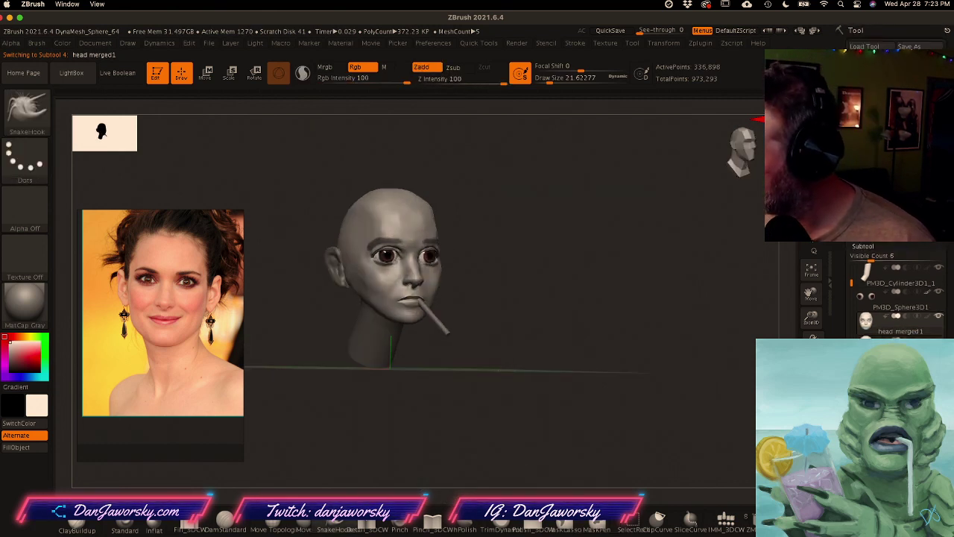
# Step: Show the hair and bow subtools around the head
pyautogui.click(939, 398)
pyautogui.moveTo(851, 292); pyautogui.dragTo(851, 333)
pyautogui.click(939, 373)
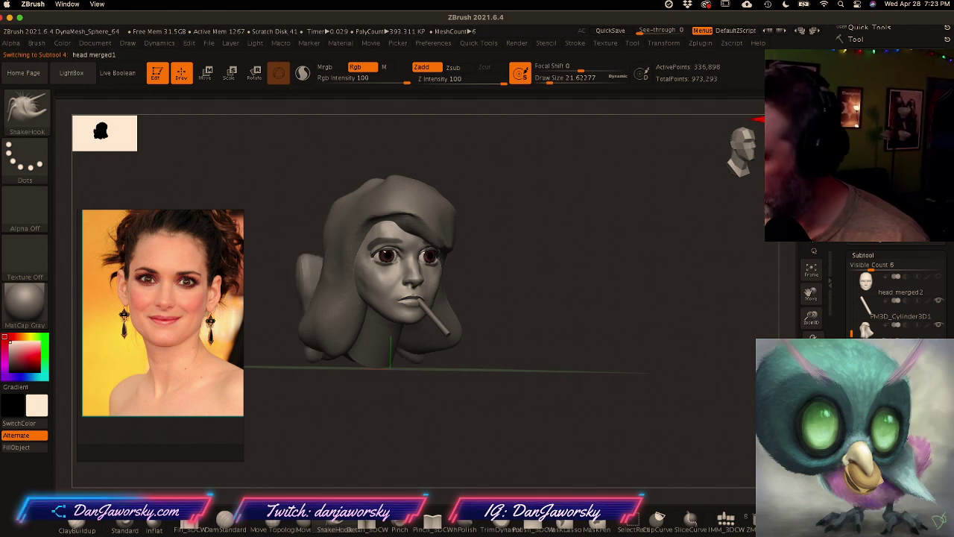
# Step: Make the hair the active subtool and undo its latest edits
pyautogui.keyDown('alt'); pyautogui.click(435, 224); pyautogui.keyUp('alt')
pyautogui.moveTo(528, 358); pyautogui.dragTo(572, 350)
pyautogui.hotkey('ctrl', 'z')
pyautogui.hotkey('ctrl', 'z')
pyautogui.hotkey('ctrl', 'z')
pyautogui.hotkey('ctrl', 'z')
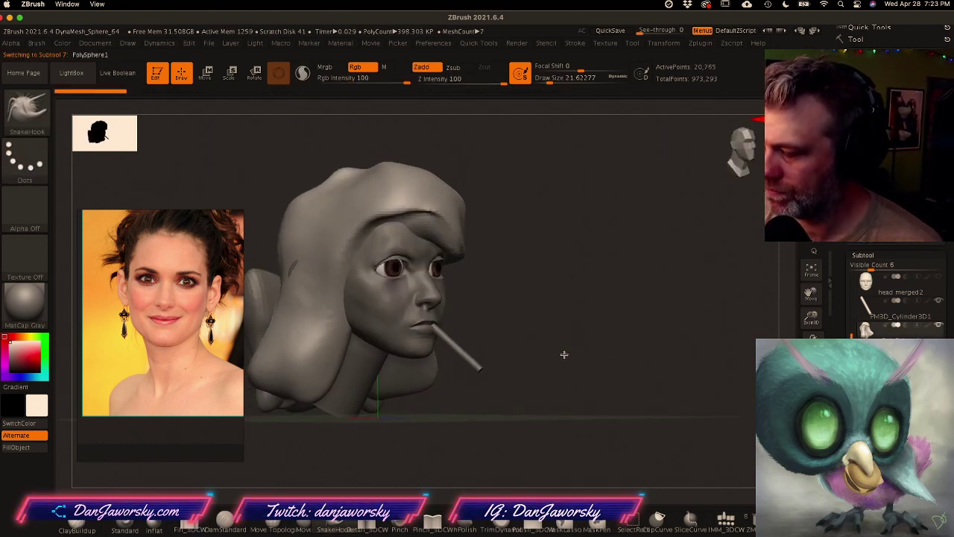
pyautogui.hotkey('ctrl', 'z')
pyautogui.hotkey('ctrl', 'z')
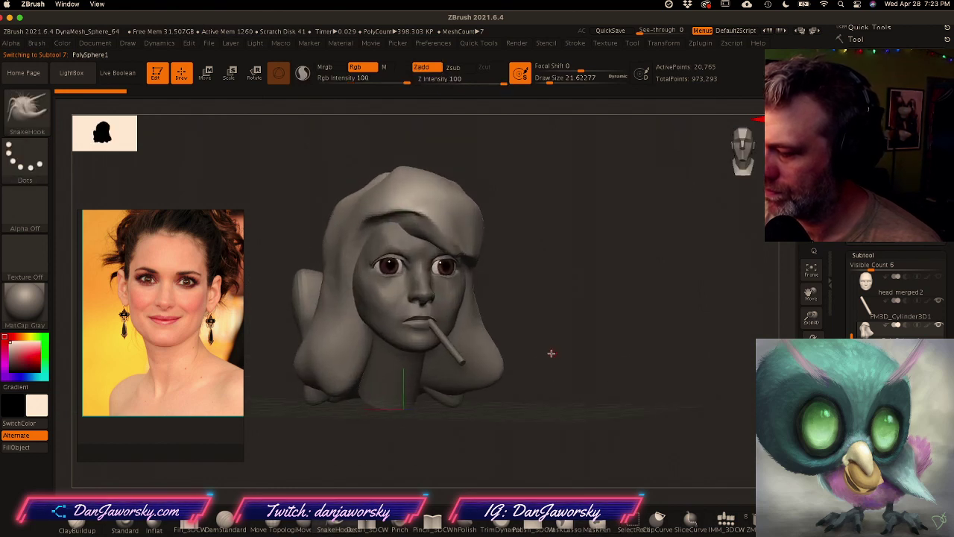
# Step: Make head merged1 the active subtool again and check the masked eyebrows under the hair in three-quarter view
pyautogui.keyDown('alt'); pyautogui.click(391, 319); pyautogui.keyUp('alt')
pyautogui.moveTo(573, 379); pyautogui.dragTo(583, 378)
pyautogui.moveTo(584, 379)
pyautogui.mouseDown(button='right')
pyautogui.moveTo(594, 384)
pyautogui.moveTo(594, 373)
pyautogui.mouseUp(button='right')
pyautogui.hotkey('ctrl', 'z')
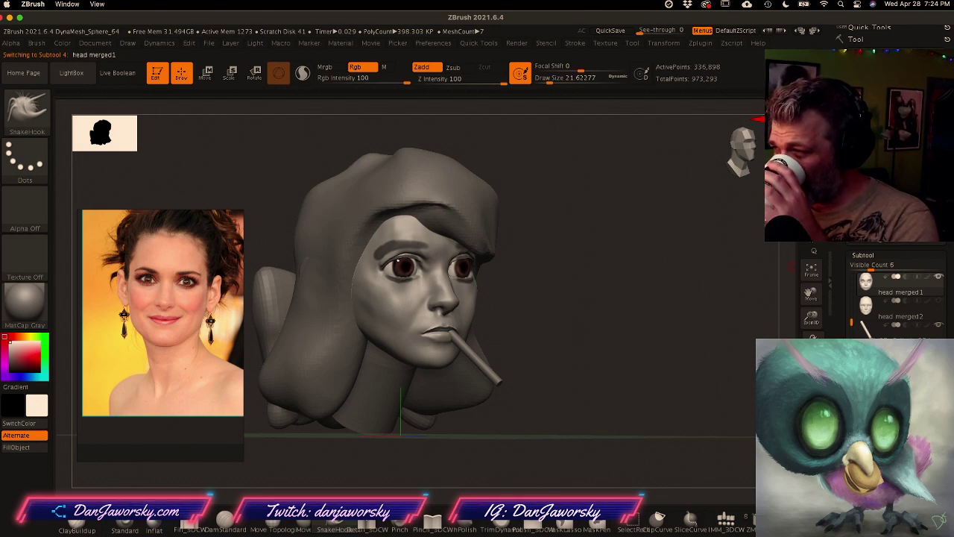
# Step: Save the tool as veronica_3.ztl in the veronica folder, replacing the existing file
pyautogui.hotkey('ctrl', 's')
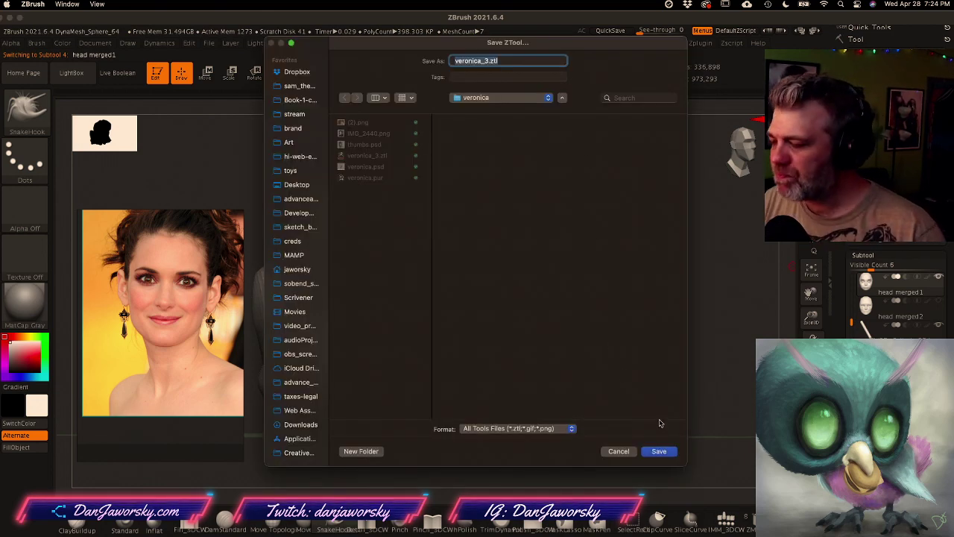
pyautogui.click(660, 451)
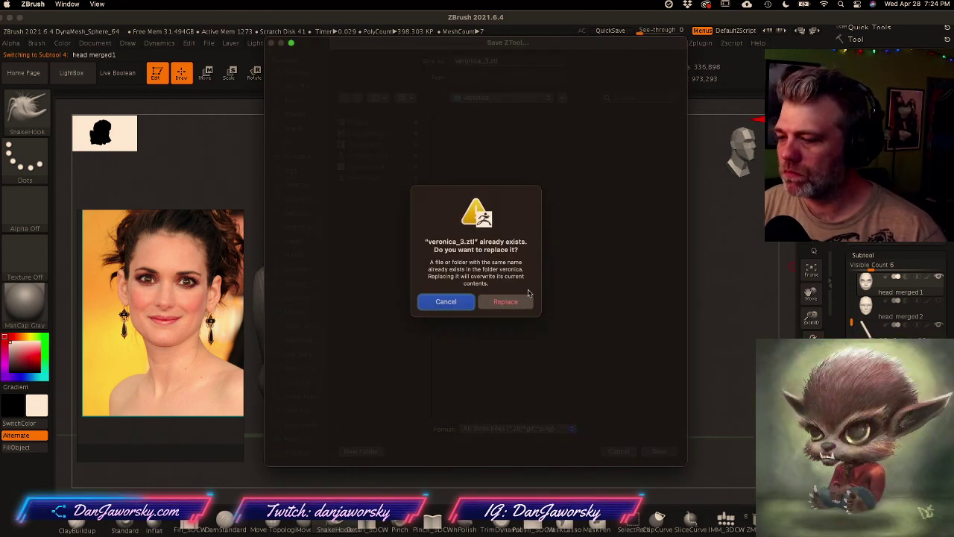
pyautogui.click(512, 302)
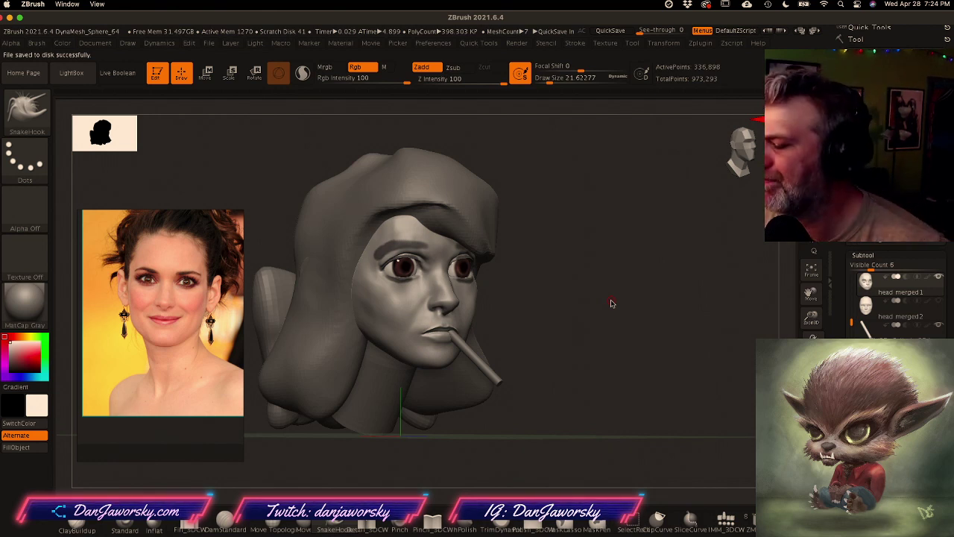
# Step: Clear the eyebrow mask and hide the hair, cigarette and bow subtools so that only the bare head and neck show
pyautogui.moveTo(624, 333)
pyautogui.keyDown('shift'); pyautogui.mouseDown()
pyautogui.moveTo(618, 340)
pyautogui.moveTo(630, 344)
pyautogui.mouseUp(); pyautogui.keyUp('shift')
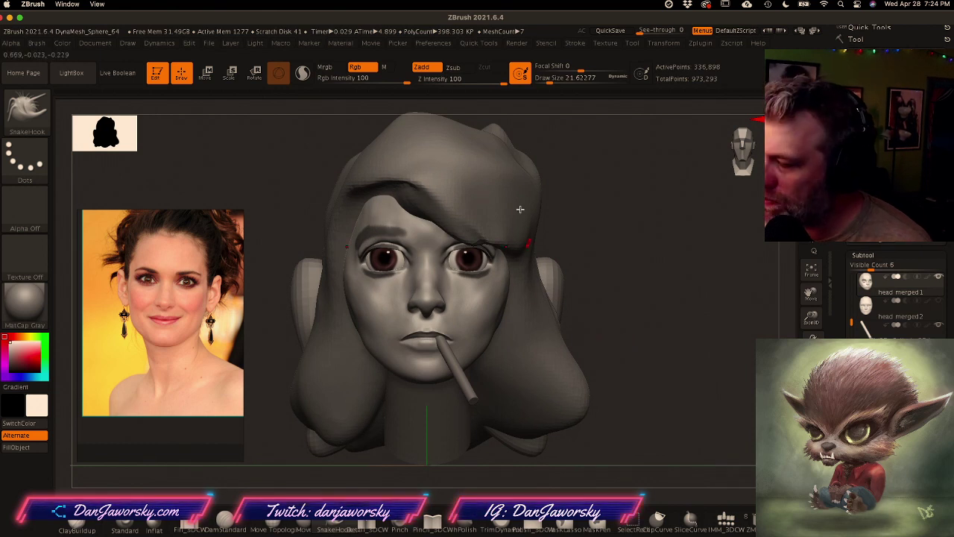
pyautogui.keyDown('ctrl'); pyautogui.moveTo(612, 322); pyautogui.dragTo(654, 338); pyautogui.keyUp('ctrl')
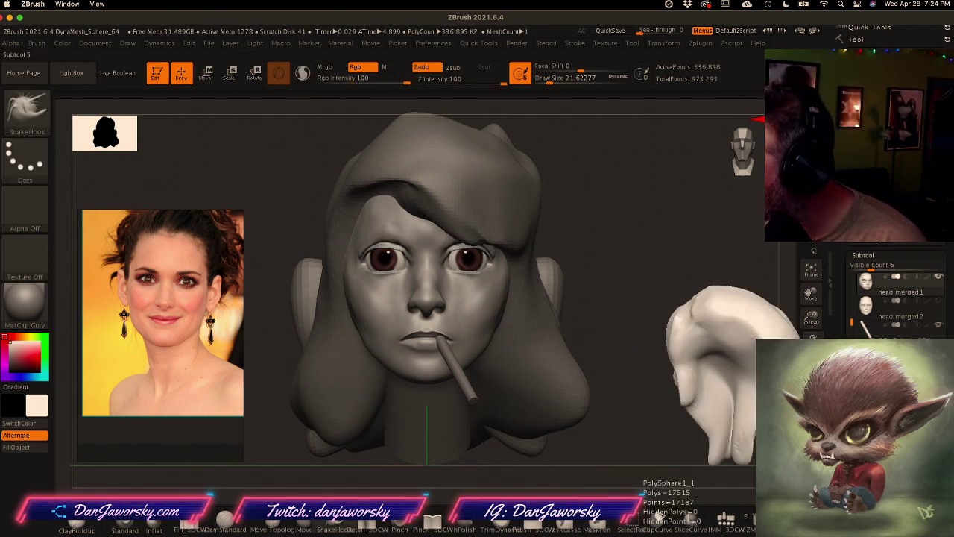
pyautogui.click(939, 349)
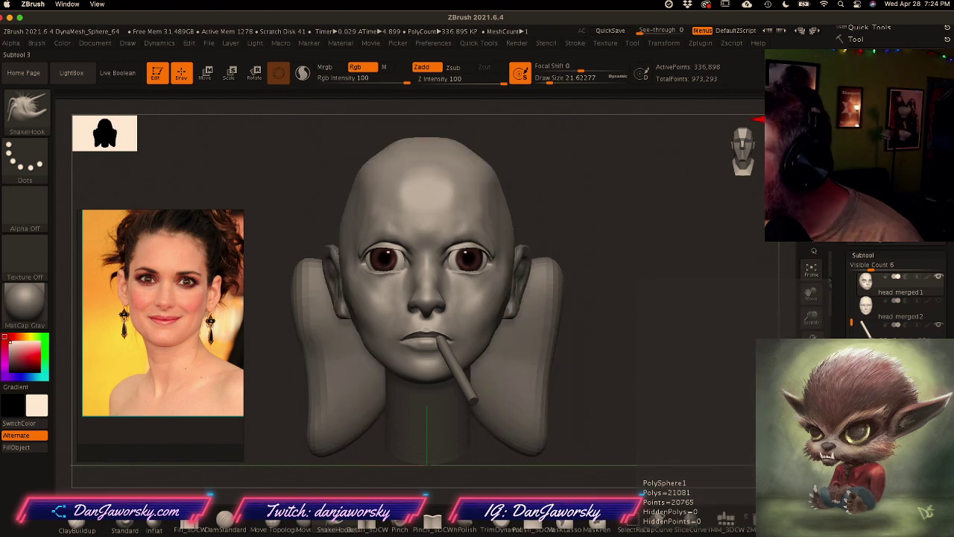
pyautogui.click(939, 326)
pyautogui.moveTo(685, 363); pyautogui.dragTo(687, 359)
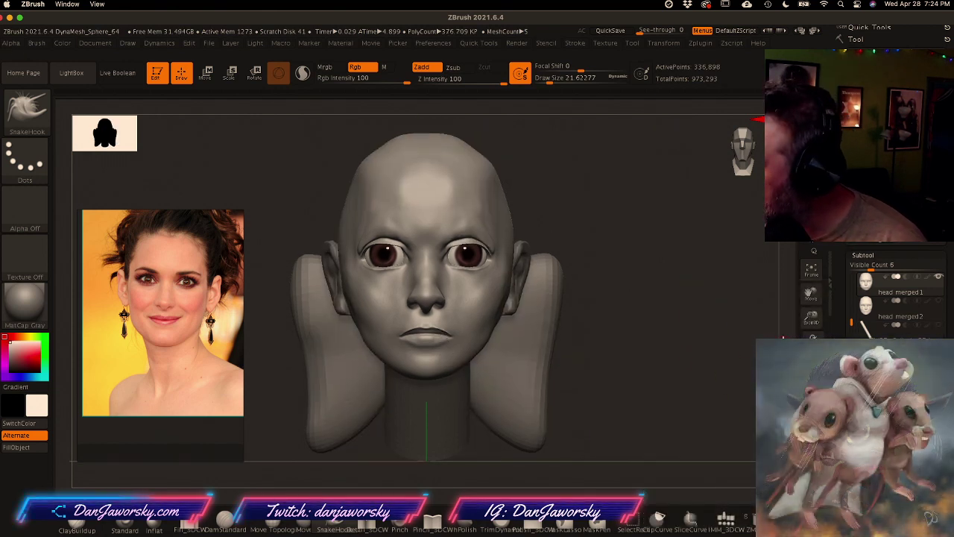
pyautogui.moveTo(851, 321); pyautogui.dragTo(851, 357)
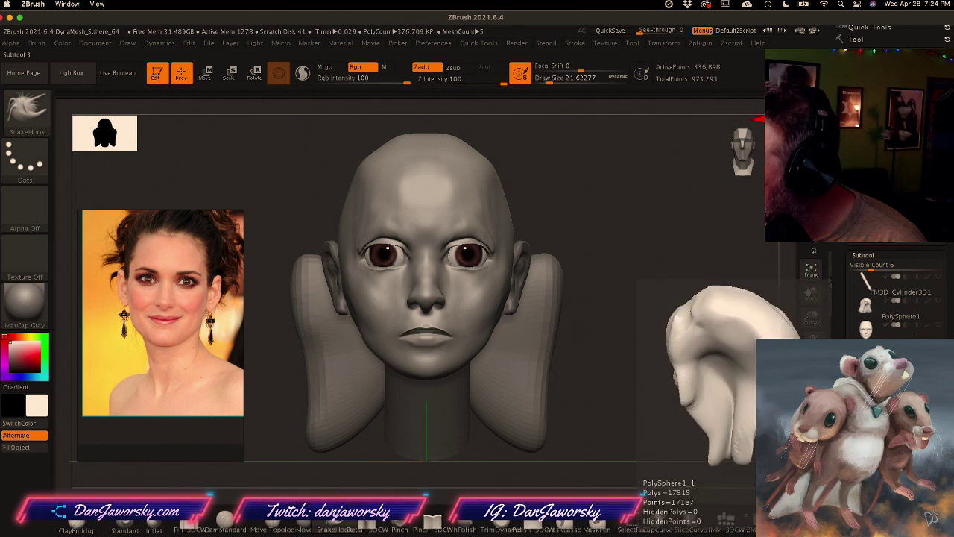
pyautogui.click(939, 398)
pyautogui.keyDown('alt'); pyautogui.moveTo(584, 328); pyautogui.dragTo(620, 358); pyautogui.keyUp('alt')
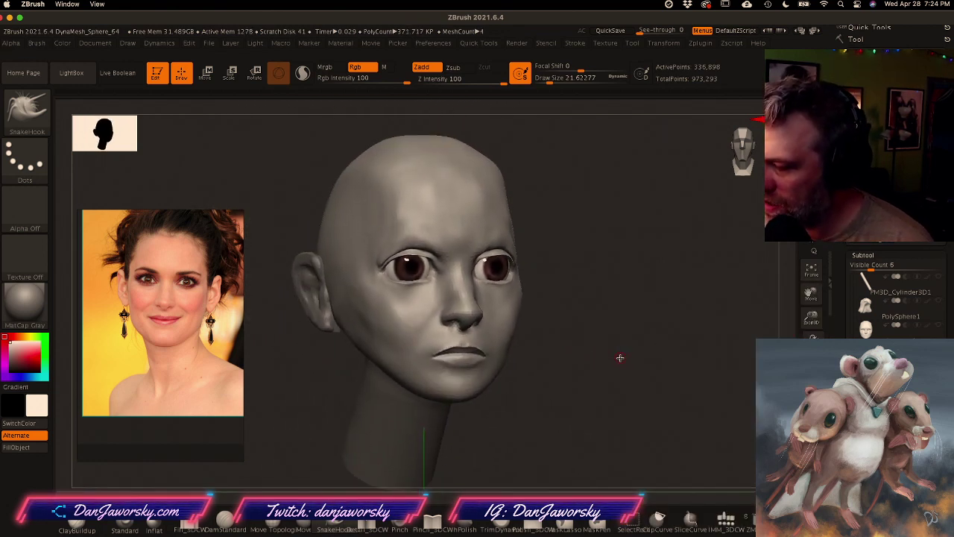
# Step: Make the ear subtool veronica_3 active and scale the ears in profile view
pyautogui.moveTo(551, 377); pyautogui.dragTo(586, 372)
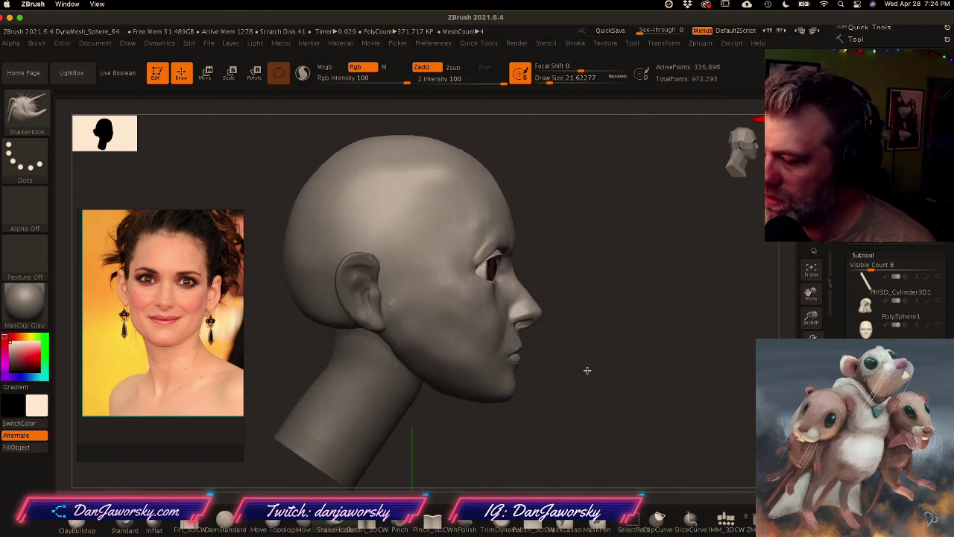
pyautogui.keyDown('alt'); pyautogui.click(362, 298); pyautogui.keyUp('alt')
pyautogui.press('e')
pyautogui.moveTo(415, 325)
pyautogui.mouseDown()
pyautogui.moveTo(422, 320)
pyautogui.moveTo(427, 334)
pyautogui.mouseUp()
pyautogui.moveTo(526, 417); pyautogui.dragTo(473, 417)
pyautogui.moveTo(535, 400)
pyautogui.keyDown('alt'); pyautogui.mouseDown()
pyautogui.moveTo(594, 396)
pyautogui.moveTo(579, 392)
pyautogui.mouseUp(); pyautogui.keyUp('alt')
pyautogui.press('q')
pyautogui.keyDown('ctrl'); pyautogui.moveTo(579, 393); pyautogui.dragTo(596, 387, button='right'); pyautogui.keyUp('ctrl')
pyautogui.keyDown('alt'); pyautogui.moveTo(596, 388); pyautogui.dragTo(582, 388); pyautogui.keyUp('alt')
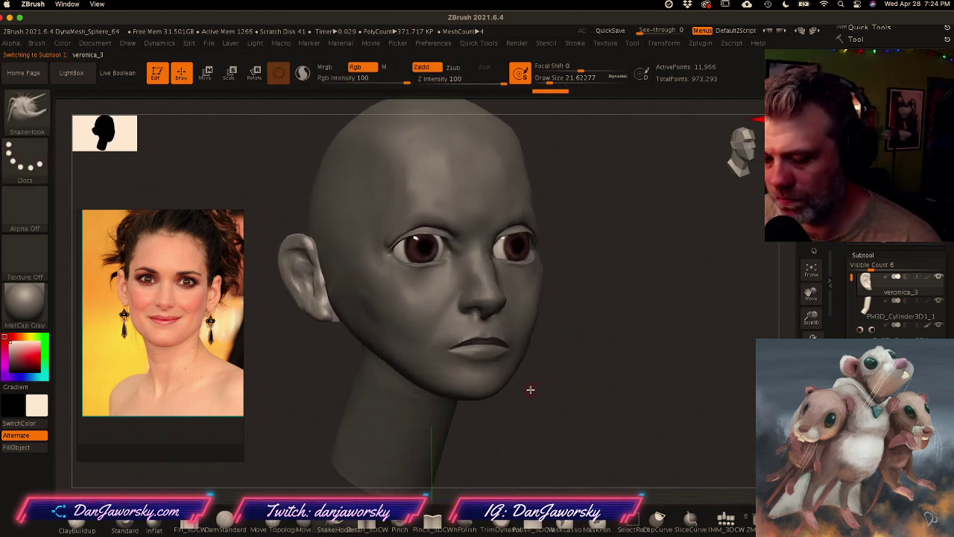
# Step: Choose the ClayBuildup brush with Z Intensity 7 and a draw size of about 71
pyautogui.click(75, 526)
pyautogui.press('space')
pyautogui.moveTo(531, 310); pyautogui.dragTo(544, 312)
pyautogui.moveTo(546, 311); pyautogui.dragTo(502, 307, button='right')
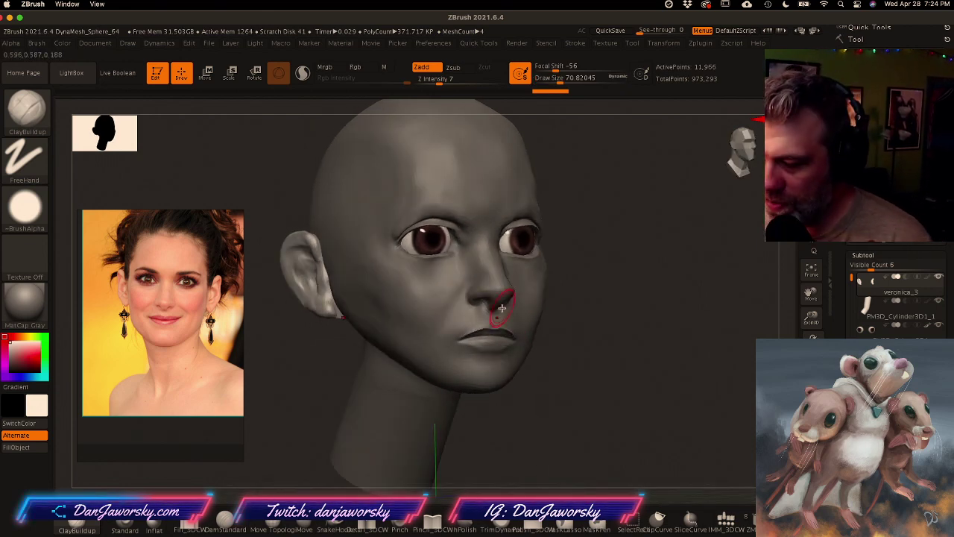
# Step: Switch to PureRef and examine the reference photos, ending on a close view of the woman with the cigarette
pyautogui.click(182, 316)
pyautogui.scroll(-6, 181, 316)
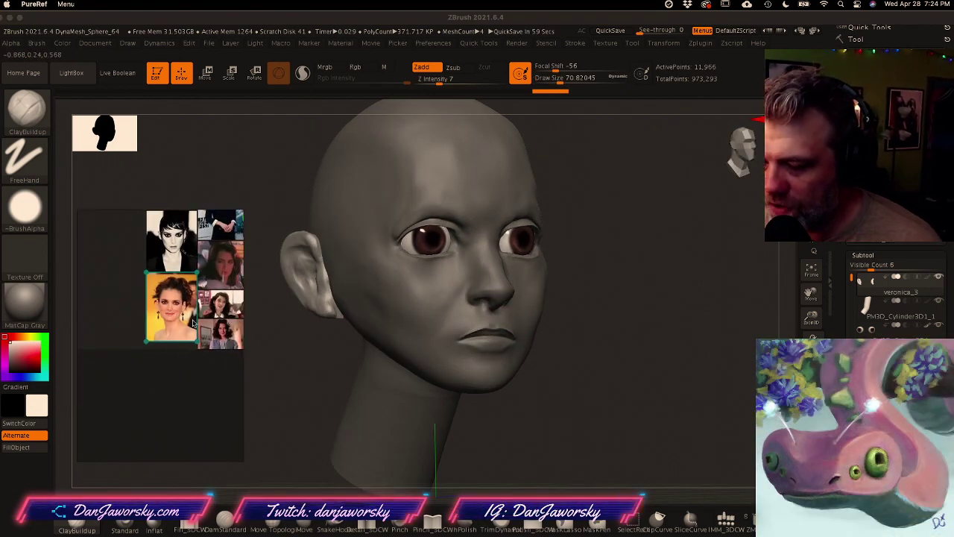
pyautogui.moveTo(192, 322); pyautogui.dragTo(149, 320, button='middle')
pyautogui.click(182, 331)
pyautogui.scroll(6, 182, 332)
pyautogui.click(190, 236)
pyautogui.scroll(-4, 189, 238)
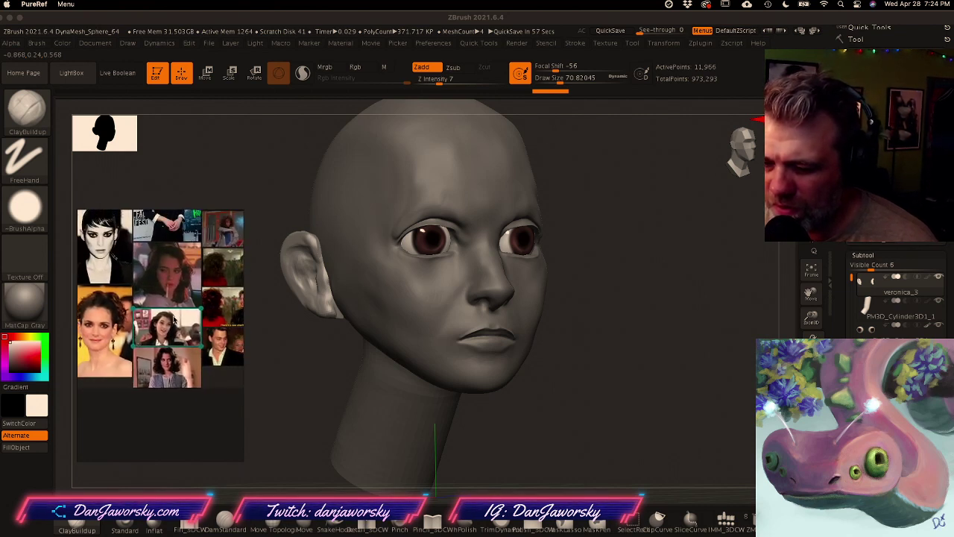
pyautogui.scroll(5, 165, 286)
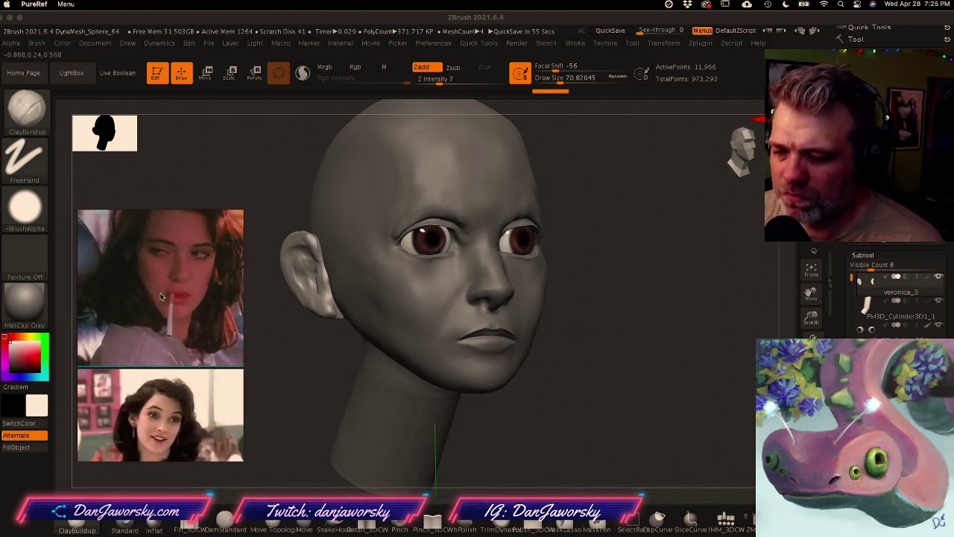
pyautogui.click(563, 325)
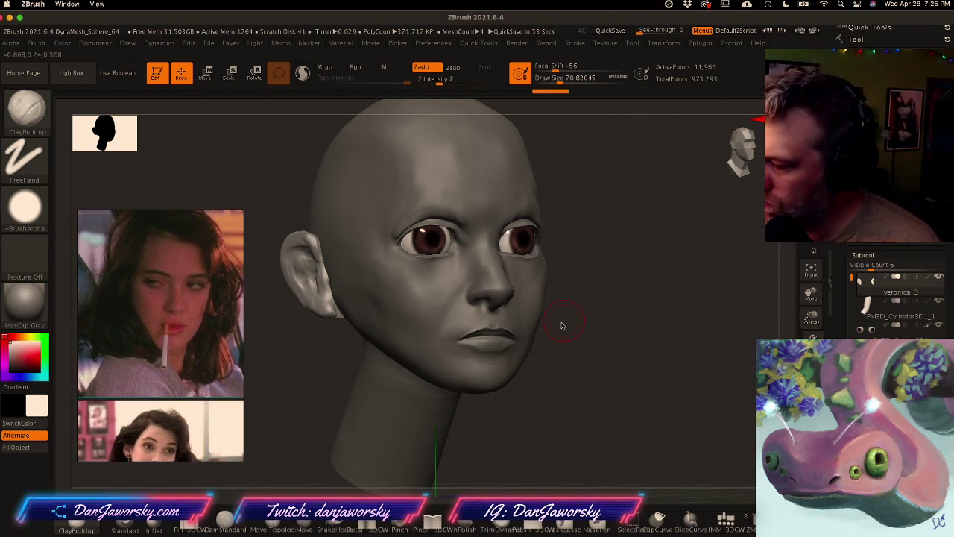
# Step: Make head merged1 the active subtool and check the brow and forehead in three-quarter view
pyautogui.moveTo(564, 323); pyautogui.dragTo(561, 325)
pyautogui.moveTo(528, 261)
pyautogui.mouseDown()
pyautogui.moveTo(521, 211)
pyautogui.moveTo(507, 214)
pyautogui.moveTo(532, 219)
pyautogui.mouseUp()
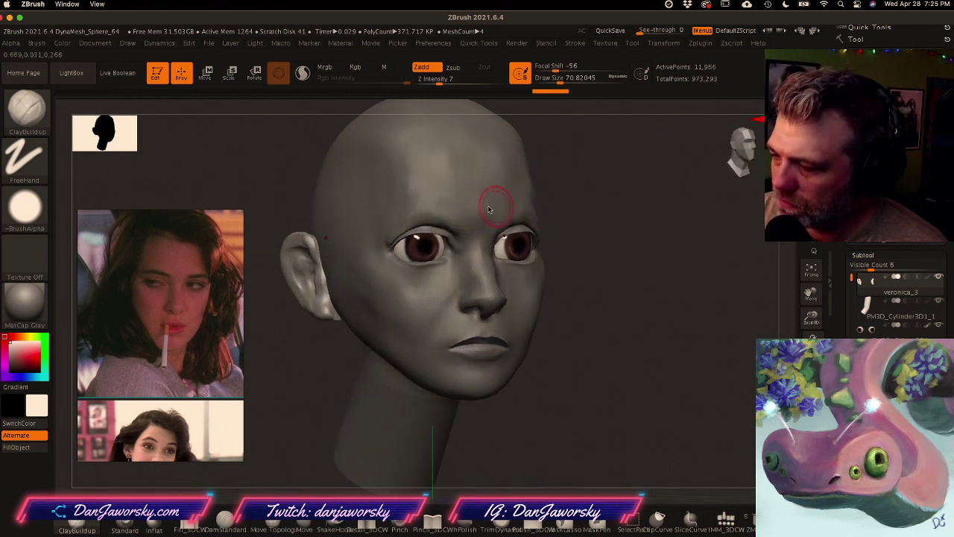
pyautogui.keyDown('alt'); pyautogui.click(403, 209); pyautogui.keyUp('alt')
pyautogui.moveTo(403, 209); pyautogui.dragTo(408, 205, button='right')
pyautogui.press('space')
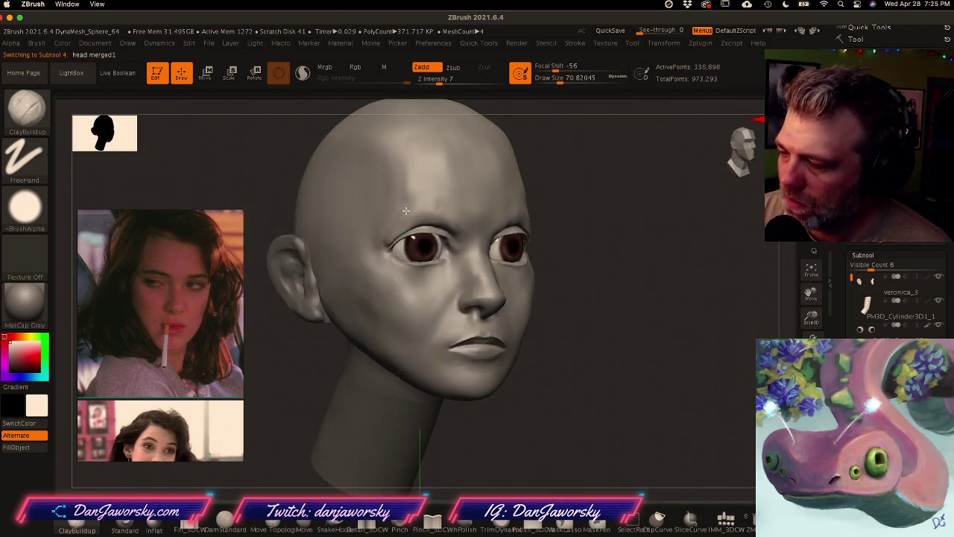
pyautogui.moveTo(389, 224); pyautogui.dragTo(385, 237)
pyautogui.moveTo(403, 229); pyautogui.dragTo(385, 226, button='right')
pyautogui.moveTo(545, 309)
pyautogui.keyDown('alt'); pyautogui.mouseDown(button='right')
pyautogui.moveTo(526, 330)
pyautogui.moveTo(546, 326)
pyautogui.mouseUp(button='right'); pyautogui.keyUp('alt')
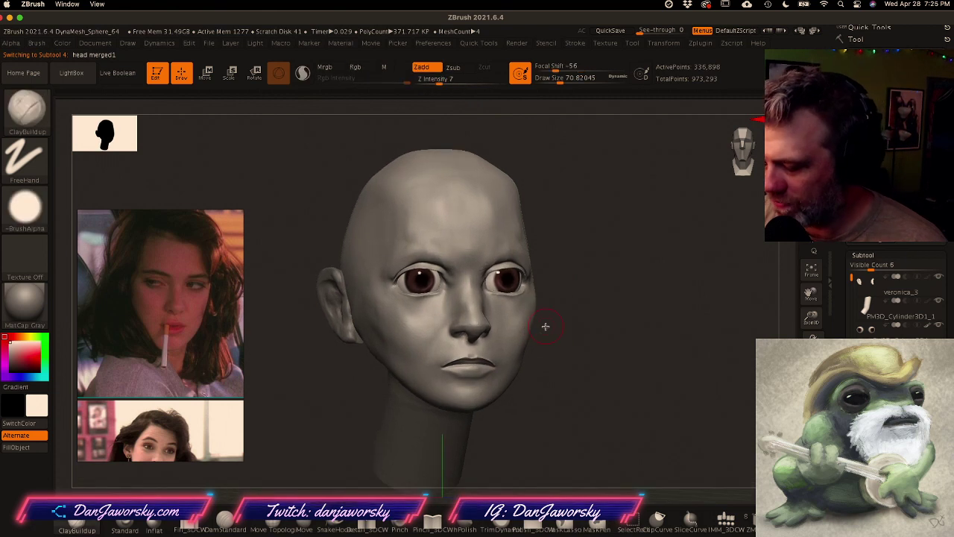
# Step: Choose the SnakeHook brush with a draw size of about 262 and lower the head by three subdivision levels
pyautogui.click(327, 524)
pyautogui.press('space')
pyautogui.moveTo(558, 243); pyautogui.dragTo(582, 243)
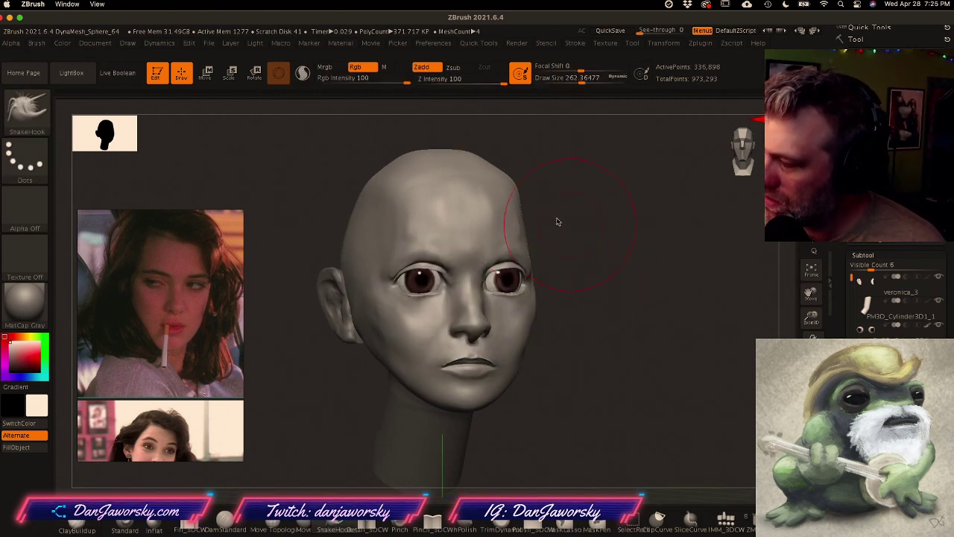
pyautogui.moveTo(524, 225); pyautogui.dragTo(531, 222)
pyautogui.hotkey('shift', 'd')
pyautogui.hotkey('shift', 'd')
pyautogui.hotkey('shift', 'd')
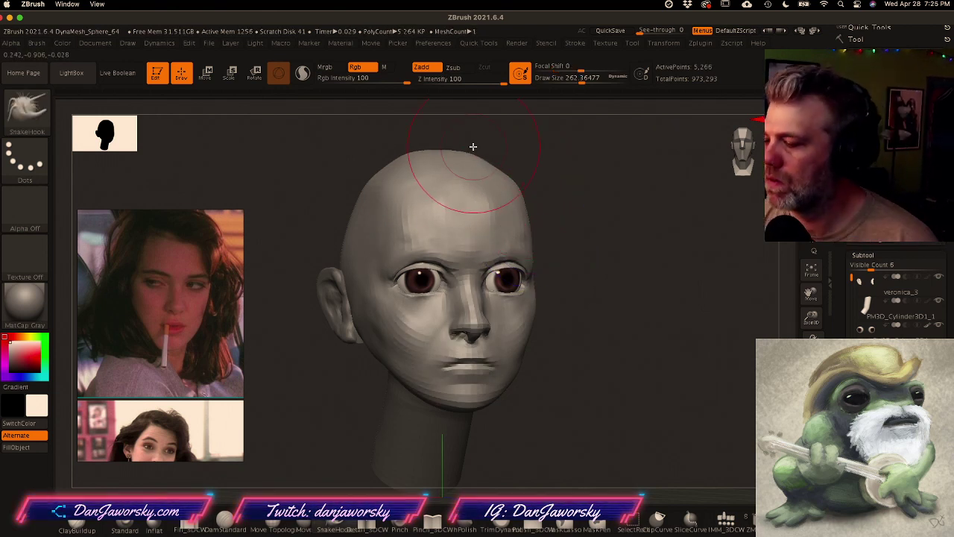
# Step: Examine the PureRef photo of the smiling woman in the dark jacket for the face and forehead shape
pyautogui.click(188, 297)
pyautogui.scroll(-5, 187, 296)
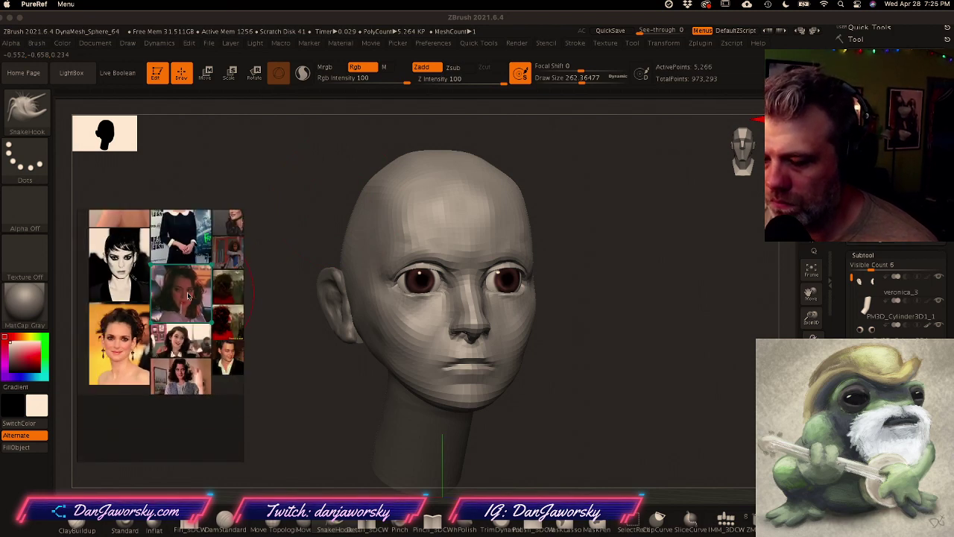
pyautogui.scroll(4, 176, 352)
pyautogui.scroll(2, 176, 350)
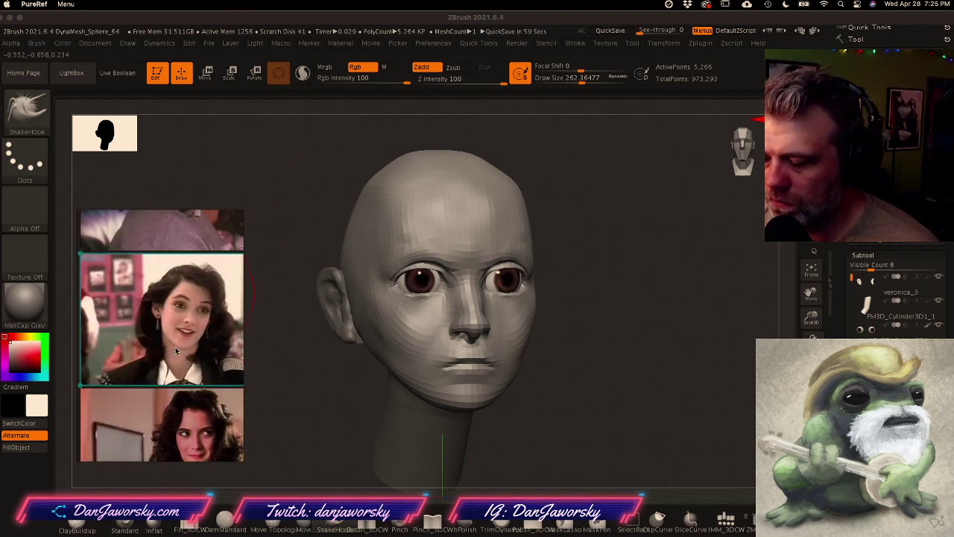
pyautogui.click(526, 193)
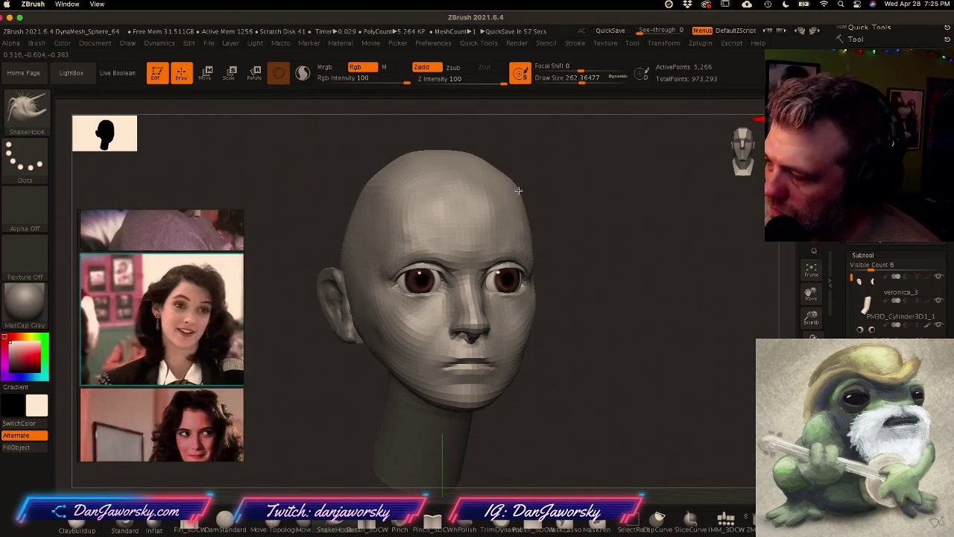
# Step: Reshape the forehead and temples on the low-resolution head with SnakeHook at a draw size of about 223
pyautogui.press('space')
pyautogui.click(515, 179)
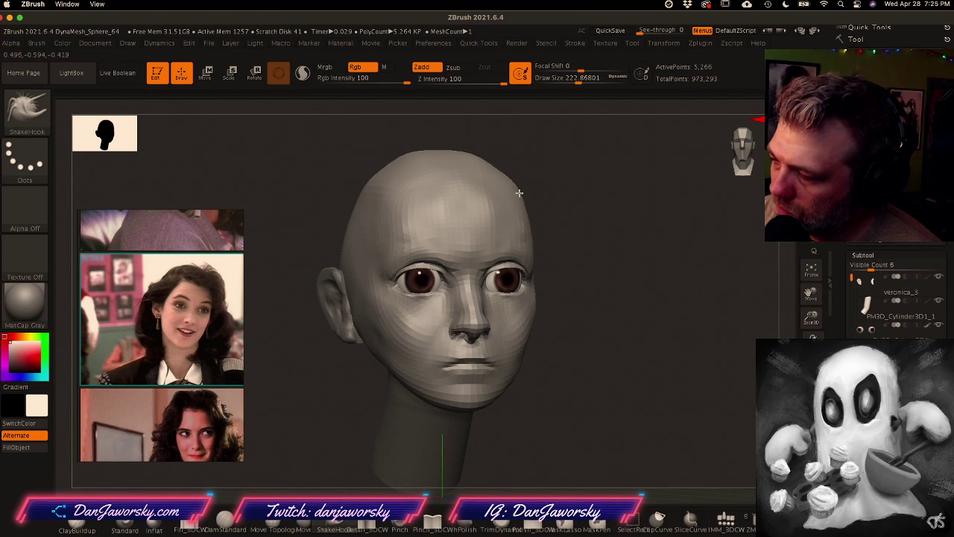
pyautogui.moveTo(447, 194)
pyautogui.mouseDown(button='right')
pyautogui.moveTo(405, 236)
pyautogui.moveTo(425, 203)
pyautogui.mouseUp(button='right')
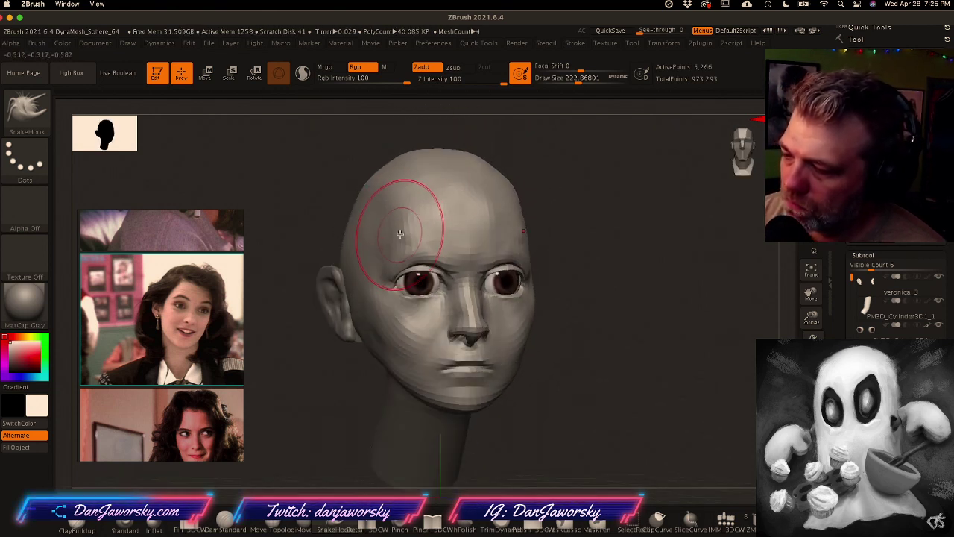
pyautogui.moveTo(390, 236); pyautogui.dragTo(415, 227, button='right')
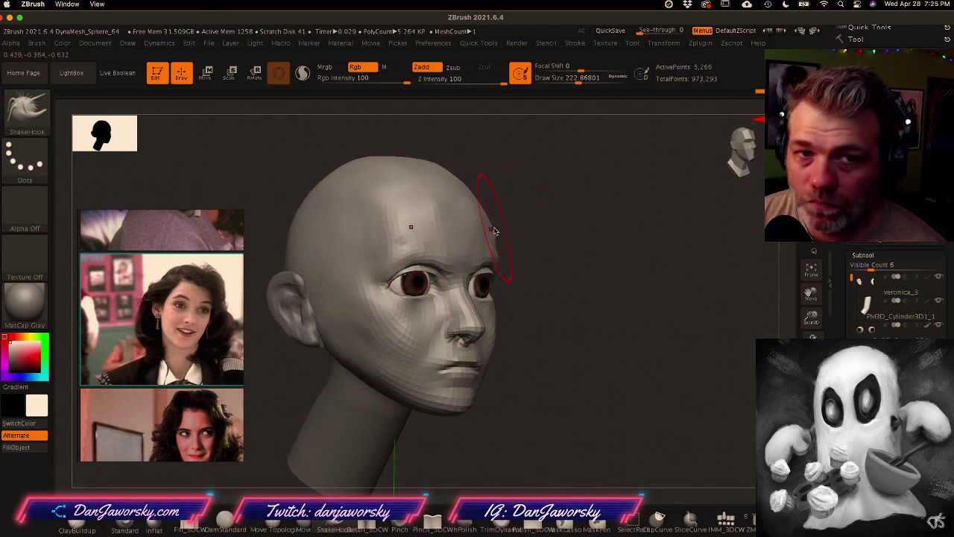
# Step: Refine the side contour of the forehead above the brows with SnakeHook at a draw size of about 120
pyautogui.press('space')
pyautogui.moveTo(511, 246); pyautogui.dragTo(500, 246)
pyautogui.moveTo(498, 246)
pyautogui.keyDown('ctrl'); pyautogui.mouseDown(button='right')
pyautogui.moveTo(514, 243)
pyautogui.moveTo(479, 246)
pyautogui.moveTo(496, 226)
pyautogui.moveTo(497, 240)
pyautogui.moveTo(498, 215)
pyautogui.moveTo(504, 251)
pyautogui.moveTo(484, 249)
pyautogui.moveTo(523, 229)
pyautogui.mouseUp(button='right'); pyautogui.keyUp('ctrl')
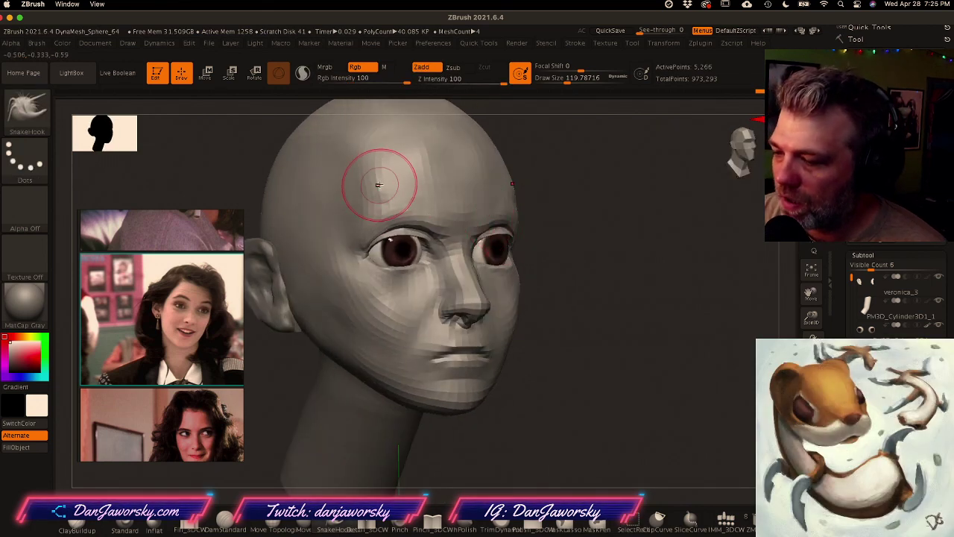
pyautogui.moveTo(379, 186); pyautogui.dragTo(379, 188, button='right')
pyautogui.moveTo(520, 227); pyautogui.dragTo(538, 215, button='right')
pyautogui.keyDown('ctrl'); pyautogui.moveTo(538, 214); pyautogui.dragTo(526, 212, button='right'); pyautogui.keyUp('ctrl')
pyautogui.keyDown('alt'); pyautogui.moveTo(526, 212); pyautogui.dragTo(527, 262, button='right'); pyautogui.keyUp('alt')
pyautogui.moveTo(527, 261); pyautogui.dragTo(547, 238)
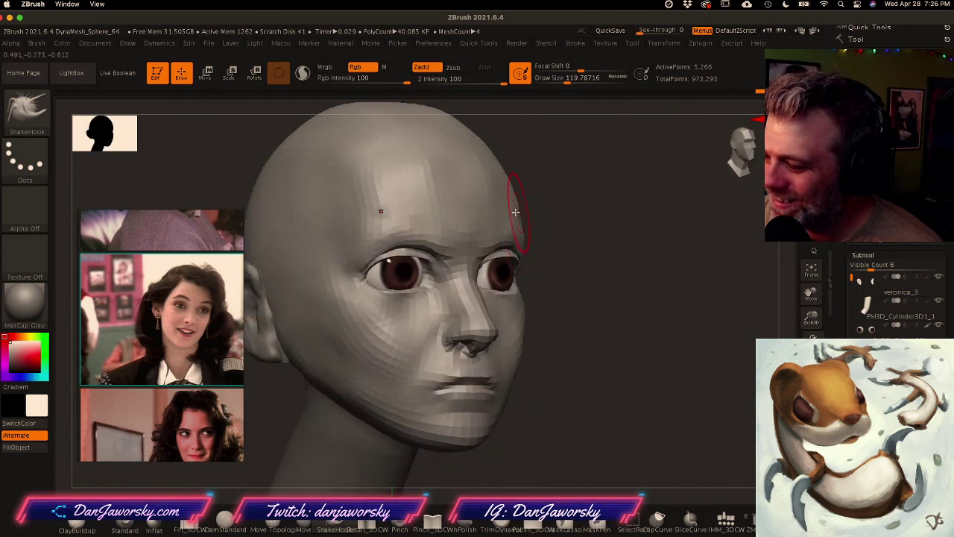
pyautogui.moveTo(507, 199)
pyautogui.mouseDown(button='right')
pyautogui.moveTo(497, 188)
pyautogui.moveTo(480, 198)
pyautogui.moveTo(483, 207)
pyautogui.moveTo(515, 201)
pyautogui.mouseUp(button='right')
# Step: Adjust the outer brow area above the eyes with SnakeHook at a draw size of about 77
pyautogui.press('space')
pyautogui.moveTo(418, 223); pyautogui.dragTo(409, 226)
pyautogui.moveTo(553, 296)
pyautogui.keyDown('ctrl'); pyautogui.mouseDown(button='right')
pyautogui.moveTo(557, 303)
pyautogui.moveTo(550, 299)
pyautogui.mouseUp(button='right'); pyautogui.keyUp('ctrl')
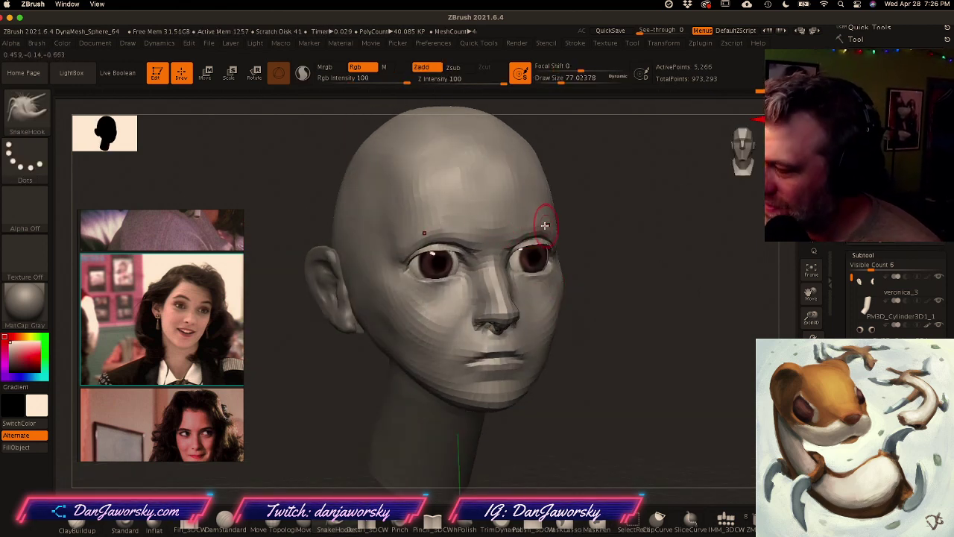
pyautogui.moveTo(569, 213); pyautogui.dragTo(598, 215, button='right')
pyautogui.moveTo(477, 216); pyautogui.dragTo(459, 251, button='right')
# Step: Return the head to its full subdivision level and check the face from the front and in three-quarter view
pyautogui.moveTo(606, 319)
pyautogui.mouseDown(button='right')
pyautogui.moveTo(567, 335)
pyautogui.moveTo(615, 333)
pyautogui.moveTo(578, 346)
pyautogui.mouseUp(button='right')
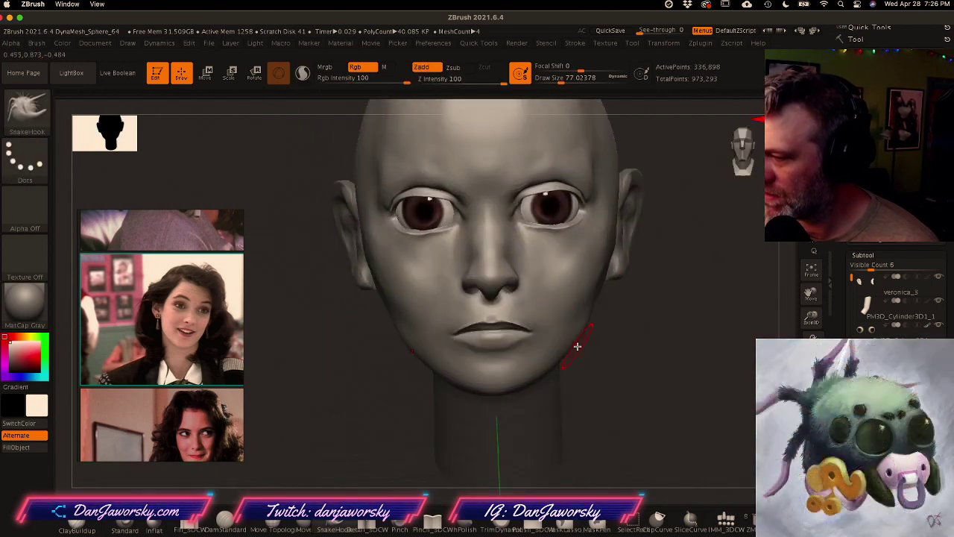
pyautogui.press('shift')
pyautogui.moveTo(604, 268)
pyautogui.keyDown('ctrl'); pyautogui.mouseDown(button='right')
pyautogui.moveTo(558, 319)
pyautogui.moveTo(530, 312)
pyautogui.mouseUp(button='right'); pyautogui.keyUp('ctrl')
pyautogui.press('shift')
pyautogui.moveTo(571, 238)
pyautogui.keyDown('ctrl'); pyautogui.mouseDown(button='right')
pyautogui.moveTo(589, 373)
pyautogui.moveTo(633, 351)
pyautogui.moveTo(561, 368)
pyautogui.moveTo(534, 362)
pyautogui.mouseUp(button='right'); pyautogui.keyUp('ctrl')
pyautogui.keyDown('ctrl'); pyautogui.moveTo(534, 362); pyautogui.dragTo(534, 320, button='right'); pyautogui.keyUp('ctrl')
pyautogui.moveTo(576, 361)
pyautogui.mouseDown(button='right')
pyautogui.moveTo(560, 366)
pyautogui.moveTo(575, 371)
pyautogui.moveTo(592, 358)
pyautogui.mouseUp(button='right')
pyautogui.keyDown('ctrl'); pyautogui.moveTo(592, 359); pyautogui.dragTo(612, 355, button='right'); pyautogui.keyUp('ctrl')
pyautogui.keyDown('alt'); pyautogui.moveTo(612, 355); pyautogui.dragTo(596, 365, button='right'); pyautogui.keyUp('alt')
# Step: Choose the DamStandard brush for the mouth and set its draw size to about 39
pyautogui.press('space')
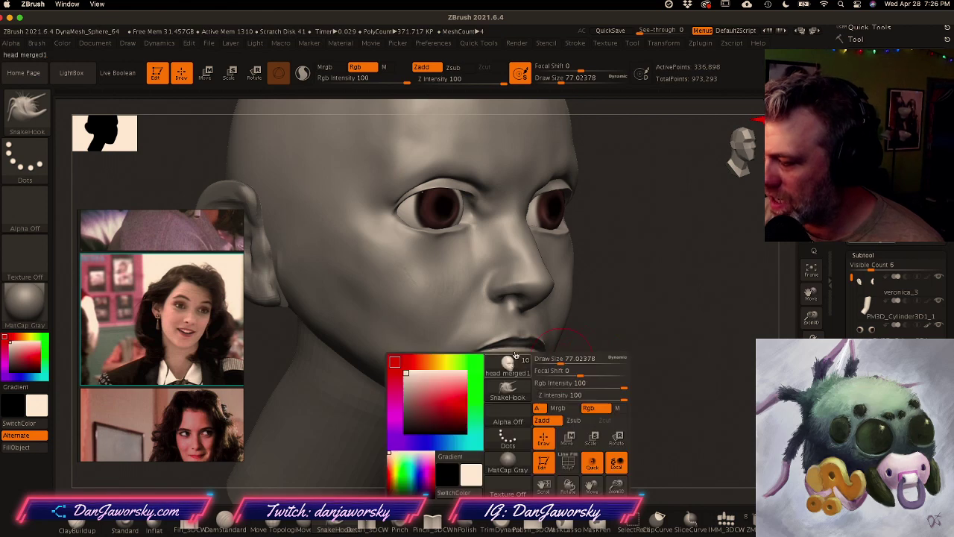
pyautogui.moveTo(566, 363); pyautogui.dragTo(553, 363)
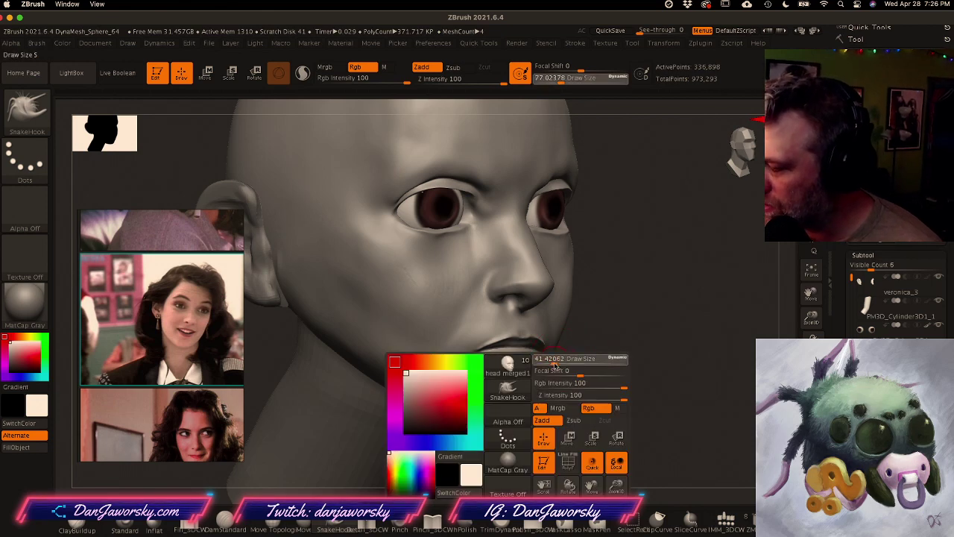
pyautogui.click(226, 520)
pyautogui.keyDown('ctrl'); pyautogui.moveTo(571, 327); pyautogui.dragTo(584, 330, button='right'); pyautogui.keyUp('ctrl')
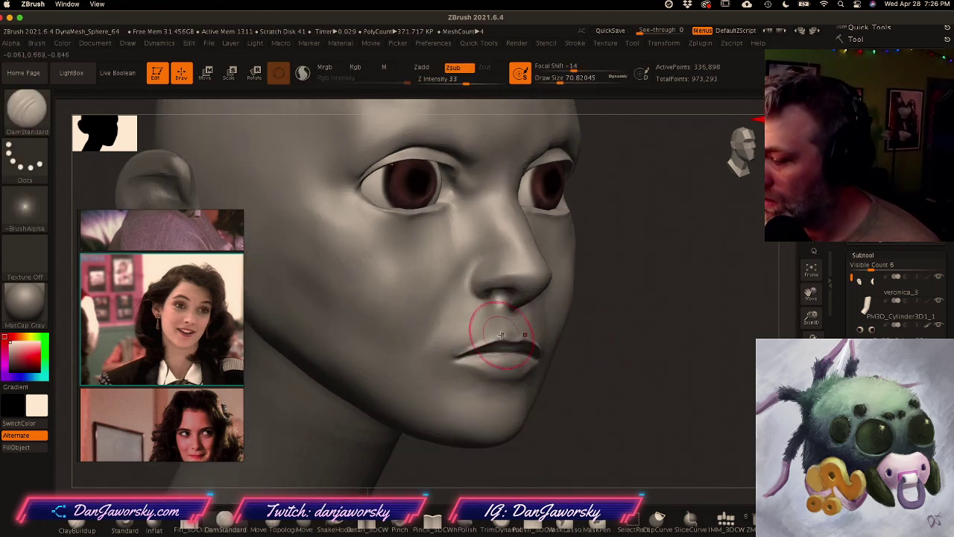
pyautogui.press('space')
pyautogui.moveTo(507, 346); pyautogui.dragTo(495, 347)
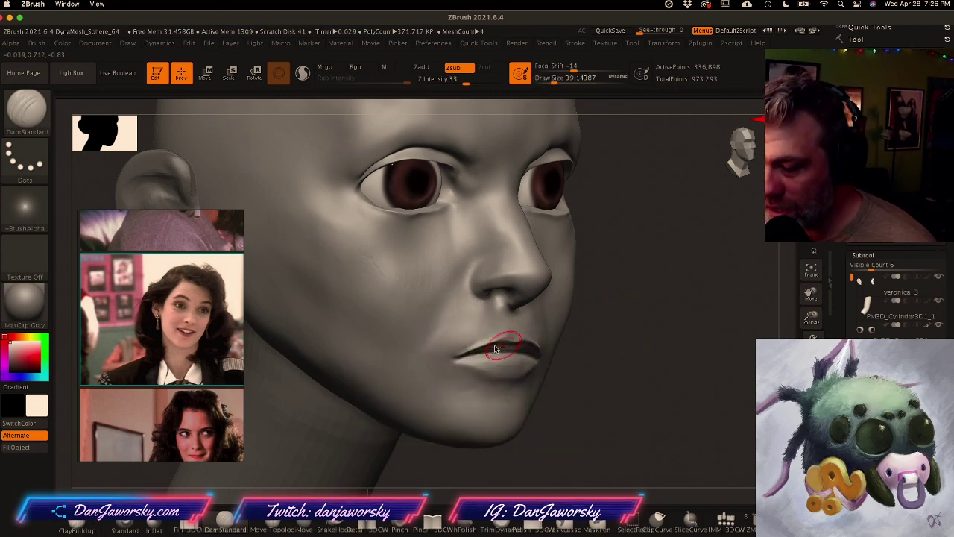
# Step: Examine the lips and mouth in several PureRef photos, including the woman with the cigarette
pyautogui.click(196, 335)
pyautogui.scroll(5, 187, 335)
pyautogui.moveTo(188, 335); pyautogui.dragTo(127, 352, button='middle')
pyautogui.scroll(-5, 128, 352)
pyautogui.moveTo(136, 407); pyautogui.dragTo(169, 337, button='middle')
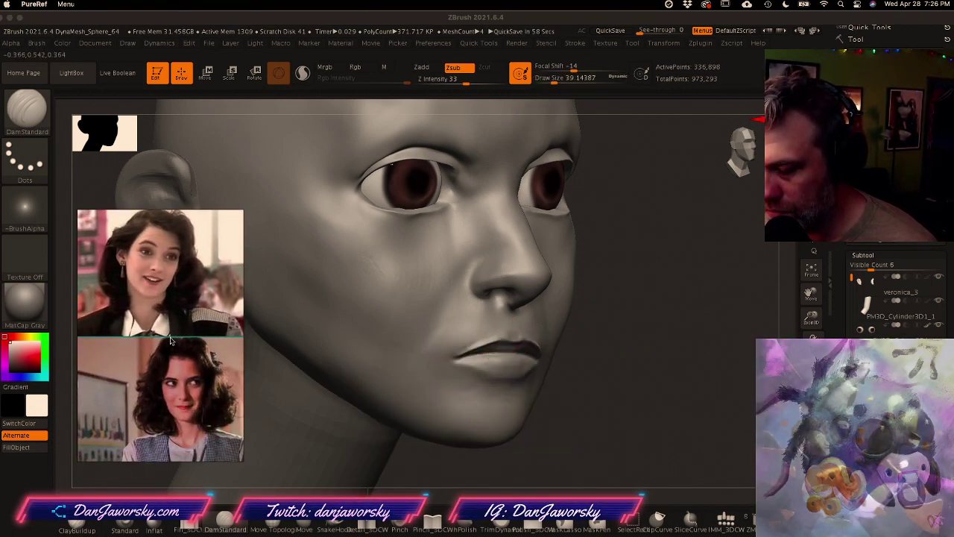
pyautogui.scroll(-4, 179, 412)
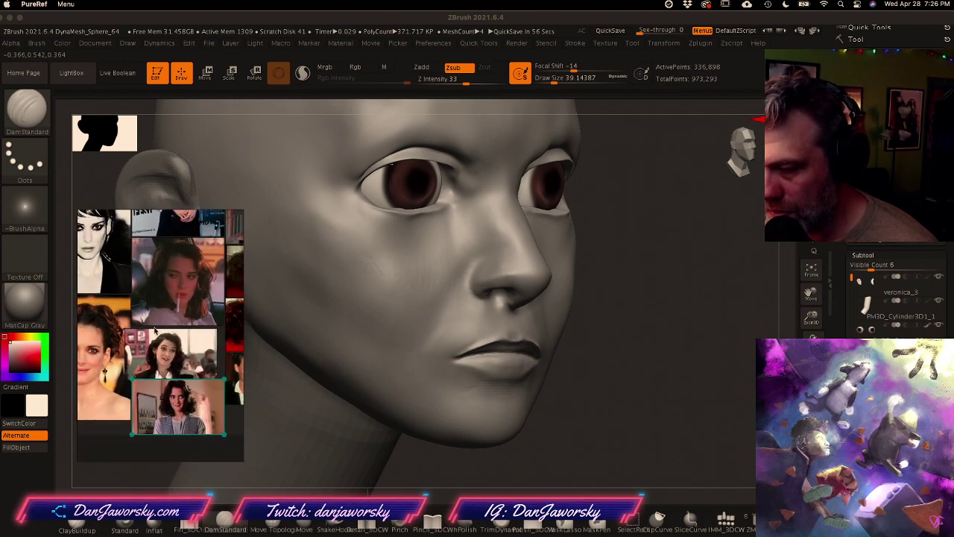
pyautogui.scroll(4, 184, 291)
pyautogui.scroll(-2, 174, 317)
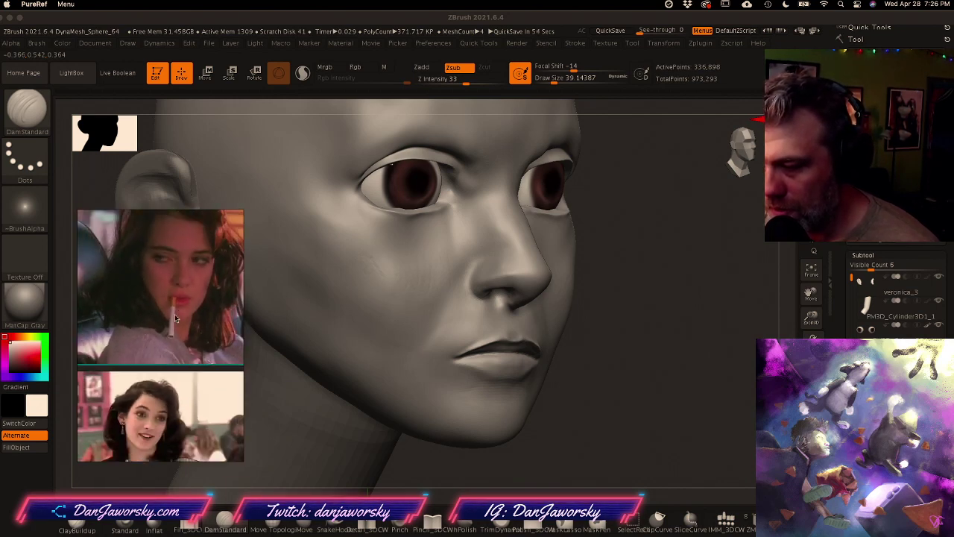
# Step: Reshape the lips and mouth corners with SnakeHook at a draw size of about 41, using the cigarette photo as reference
pyautogui.scroll(3, 164, 316)
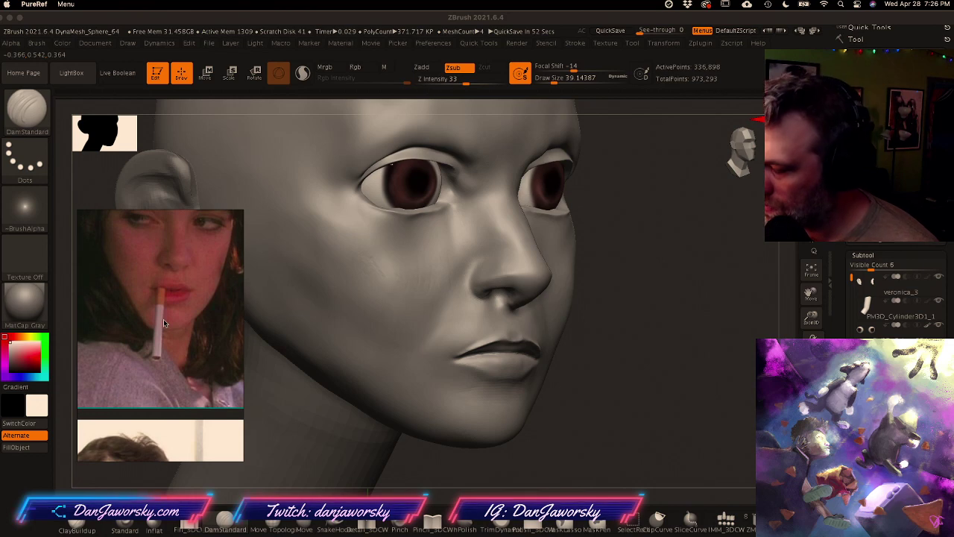
pyautogui.moveTo(516, 364)
pyautogui.mouseDown(button='right')
pyautogui.moveTo(606, 343)
pyautogui.moveTo(554, 341)
pyautogui.moveTo(544, 354)
pyautogui.moveTo(587, 349)
pyautogui.moveTo(560, 343)
pyautogui.moveTo(569, 358)
pyautogui.moveTo(556, 364)
pyautogui.moveTo(530, 340)
pyautogui.moveTo(546, 344)
pyautogui.mouseUp(button='right')
pyautogui.click(333, 517)
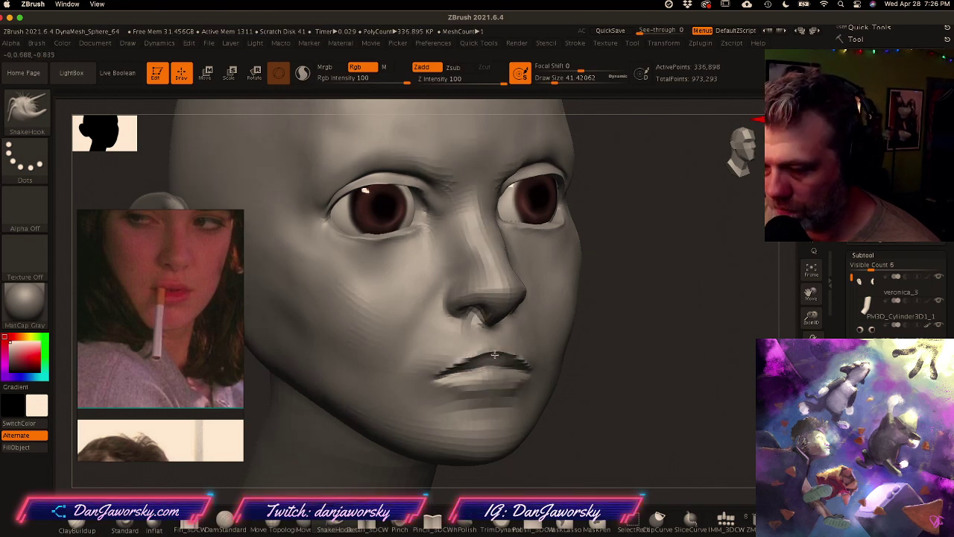
pyautogui.moveTo(492, 355); pyautogui.dragTo(505, 340, button='right')
pyautogui.moveTo(463, 367); pyautogui.dragTo(452, 371)
pyautogui.moveTo(481, 369); pyautogui.dragTo(500, 368, button='right')
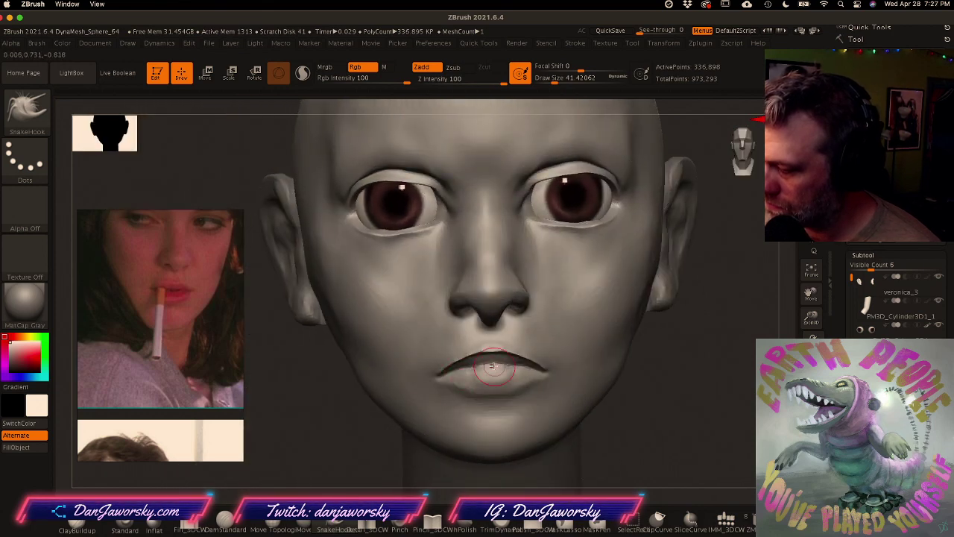
pyautogui.moveTo(490, 370); pyautogui.dragTo(483, 368, button='right')
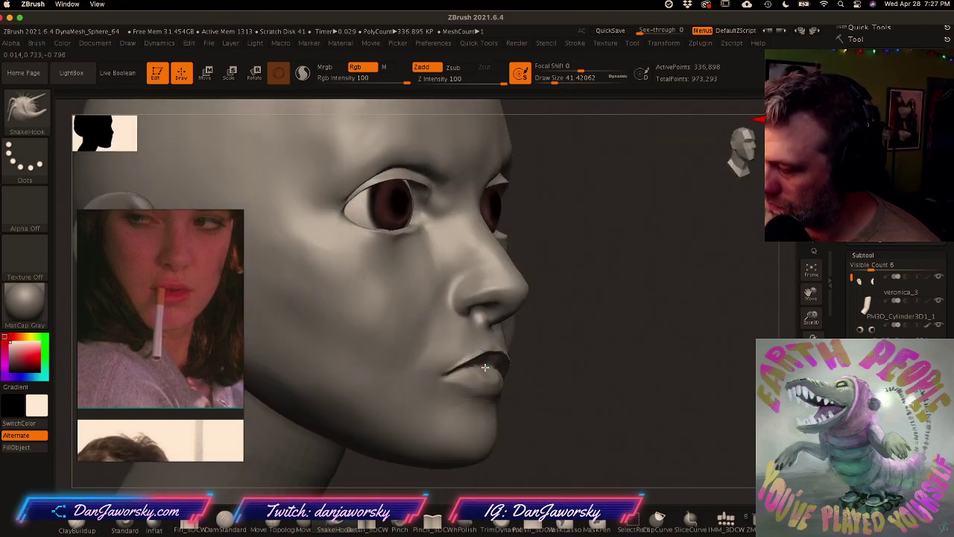
pyautogui.keyDown('shift'); pyautogui.moveTo(480, 366); pyautogui.dragTo(487, 364); pyautogui.keyUp('shift')
pyautogui.moveTo(487, 364); pyautogui.dragTo(544, 361, button='right')
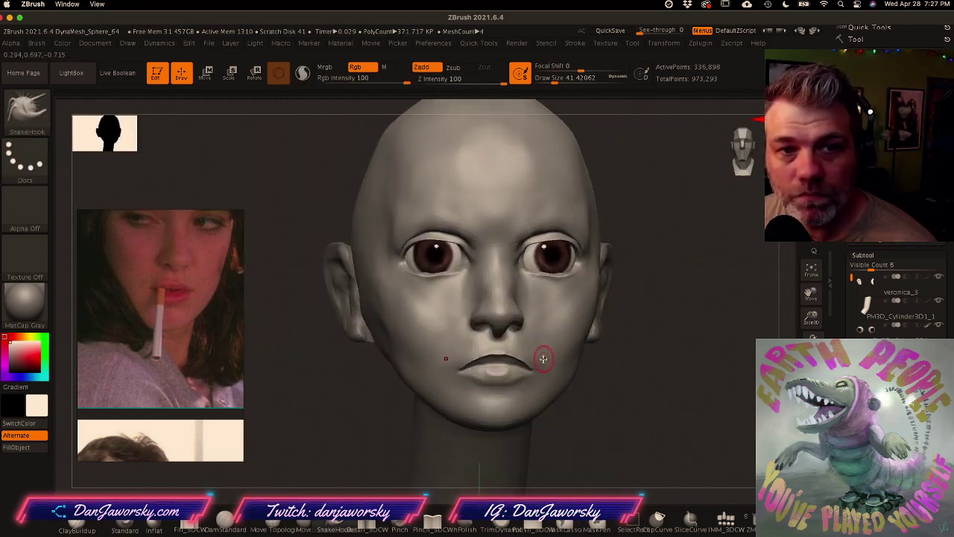
# Step: Try to refine the upper lip's edge with SnakeHook at a draw size of about 20, and undo the last stroke
pyautogui.press('space')
pyautogui.moveTo(523, 347); pyautogui.dragTo(516, 348)
pyautogui.moveTo(513, 349)
pyautogui.keyDown('ctrl'); pyautogui.mouseDown(button='right')
pyautogui.moveTo(542, 347)
pyautogui.moveTo(496, 356)
pyautogui.mouseUp(button='right'); pyautogui.keyUp('ctrl')
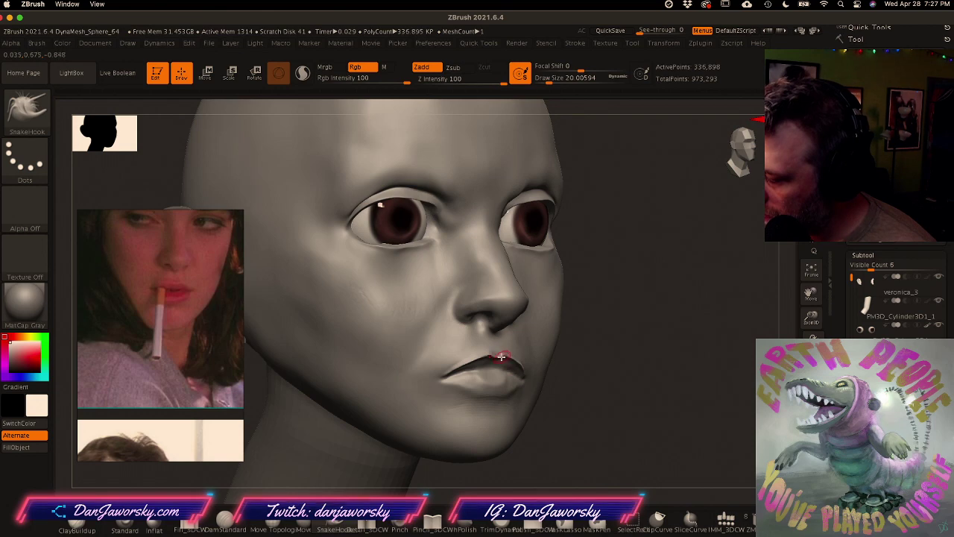
pyautogui.moveTo(514, 360)
pyautogui.keyDown('ctrl'); pyautogui.mouseDown(button='right')
pyautogui.moveTo(495, 355)
pyautogui.moveTo(521, 385)
pyautogui.moveTo(532, 367)
pyautogui.moveTo(471, 360)
pyautogui.moveTo(545, 355)
pyautogui.moveTo(498, 362)
pyautogui.moveTo(545, 340)
pyautogui.mouseUp(button='right'); pyautogui.keyUp('ctrl')
pyautogui.hotkey('ctrl', 'z')
# Step: Reshape the lips and mouth corners with Move Topological at a draw size of about 65, working in three-quarter and profile views
pyautogui.click(270, 529)
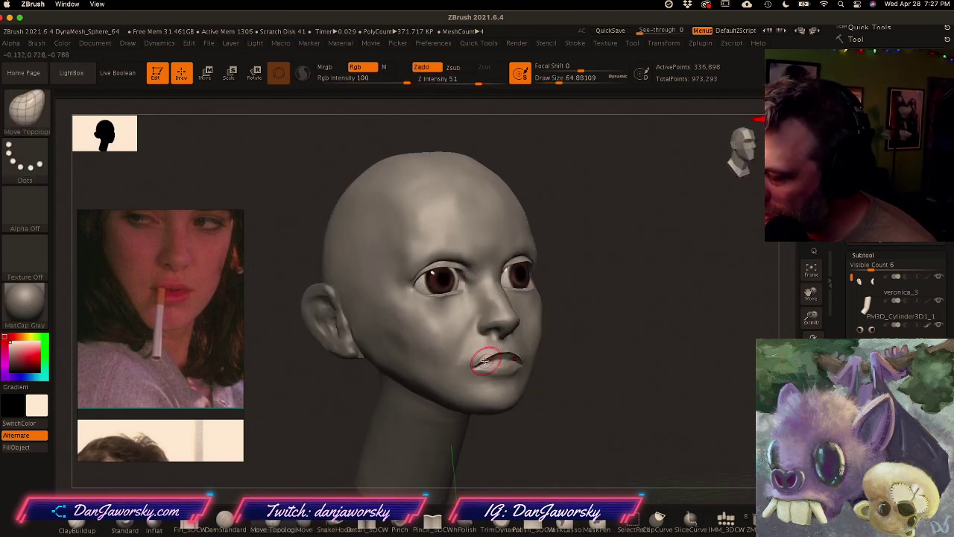
pyautogui.keyDown('ctrl'); pyautogui.moveTo(493, 356); pyautogui.dragTo(526, 350, button='right'); pyautogui.keyUp('ctrl')
pyautogui.moveTo(526, 351)
pyautogui.mouseDown(button='right')
pyautogui.moveTo(491, 356)
pyautogui.moveTo(551, 343)
pyautogui.moveTo(505, 362)
pyautogui.mouseUp(button='right')
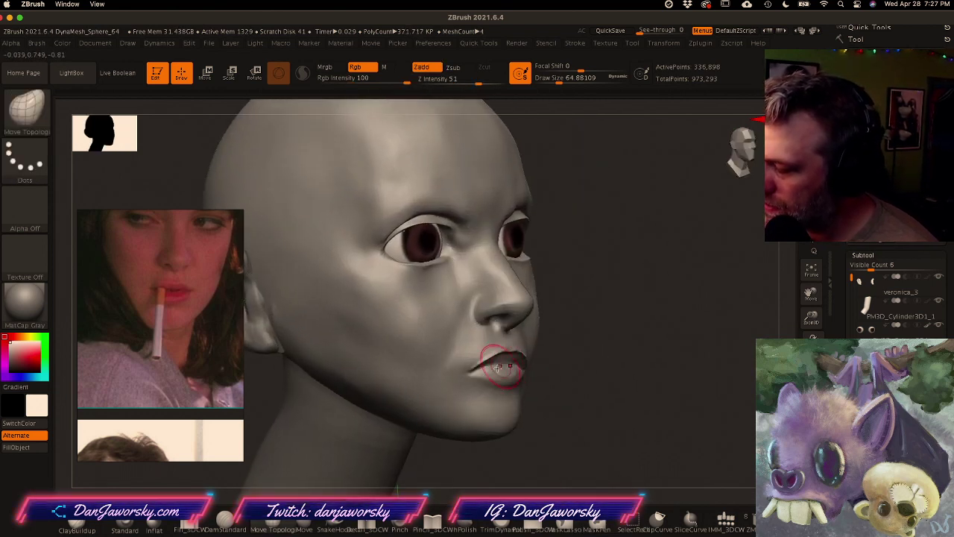
pyautogui.moveTo(488, 367); pyautogui.dragTo(506, 358, button='right')
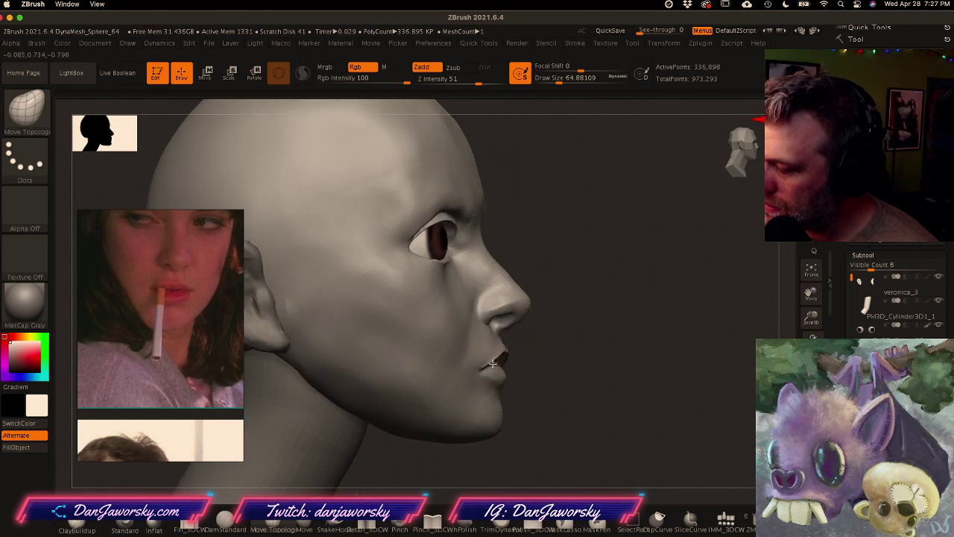
pyautogui.moveTo(499, 364); pyautogui.dragTo(521, 355, button='right')
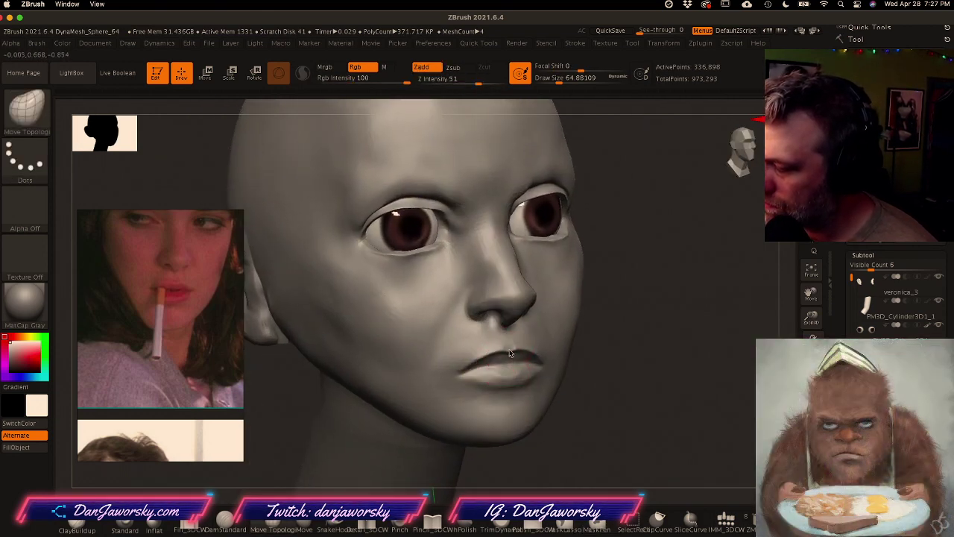
# Step: Refine the upper lip with Move Topological at a draw size of about 35
pyautogui.press('space')
pyautogui.moveTo(526, 356); pyautogui.dragTo(515, 354)
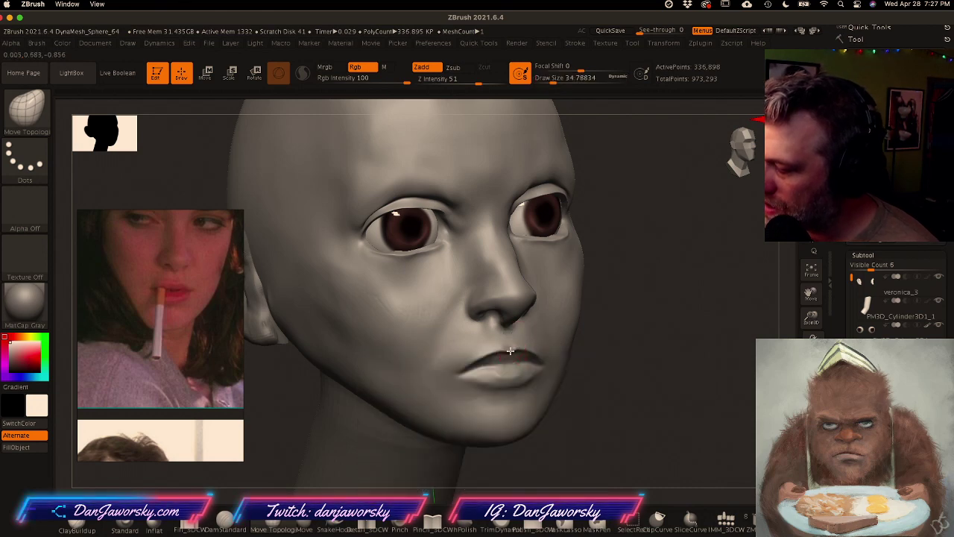
pyautogui.moveTo(514, 363); pyautogui.dragTo(523, 353, button='right')
pyautogui.moveTo(540, 348)
pyautogui.mouseDown(button='right')
pyautogui.moveTo(528, 356)
pyautogui.moveTo(527, 387)
pyautogui.moveTo(543, 342)
pyautogui.mouseUp(button='right')
# Step: Set the brush's focal shift to -72 for the lips and check the face from the front and in three-quarter view
pyautogui.press('space')
pyautogui.click(522, 375)
pyautogui.keyDown('ctrl'); pyautogui.moveTo(609, 359); pyautogui.dragTo(601, 336, button='right'); pyautogui.keyUp('ctrl')
pyautogui.moveTo(601, 335)
pyautogui.mouseDown(button='right')
pyautogui.moveTo(568, 358)
pyautogui.moveTo(564, 386)
pyautogui.moveTo(575, 372)
pyautogui.mouseUp(button='right')
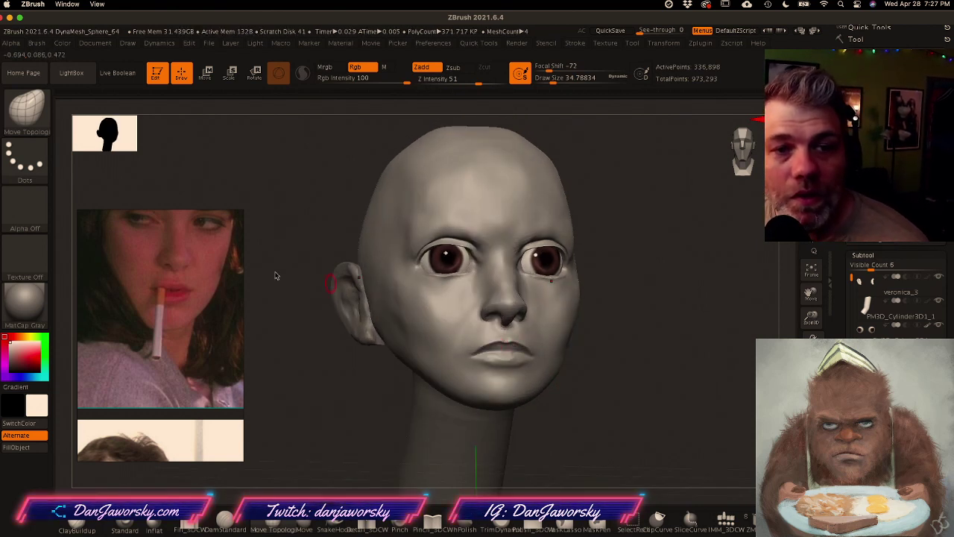
pyautogui.keyDown('shift'); pyautogui.moveTo(257, 194); pyautogui.dragTo(285, 216, button='right'); pyautogui.keyUp('shift')
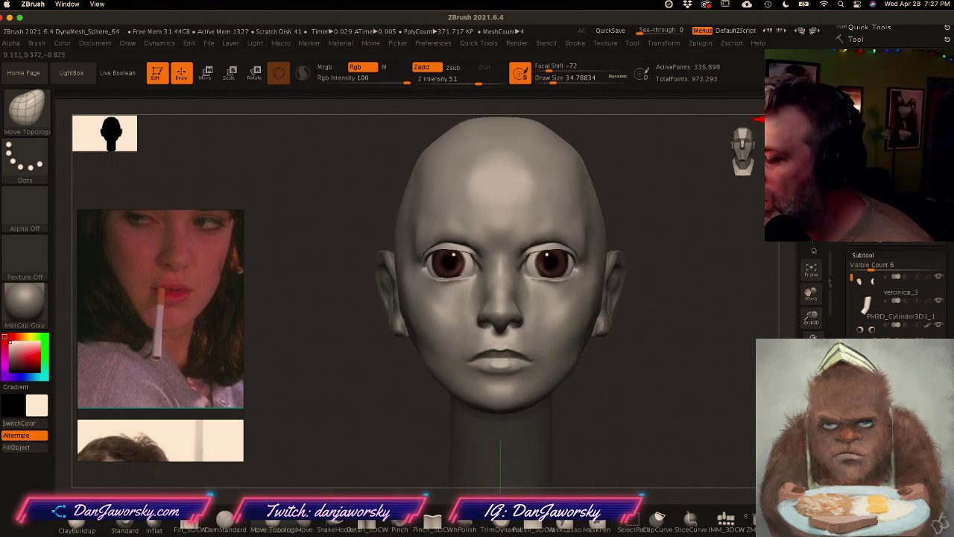
pyautogui.moveTo(662, 408)
pyautogui.keyDown('alt'); pyautogui.mouseDown(button='right')
pyautogui.moveTo(621, 404)
pyautogui.moveTo(628, 403)
pyautogui.mouseUp(button='right'); pyautogui.keyUp('alt')
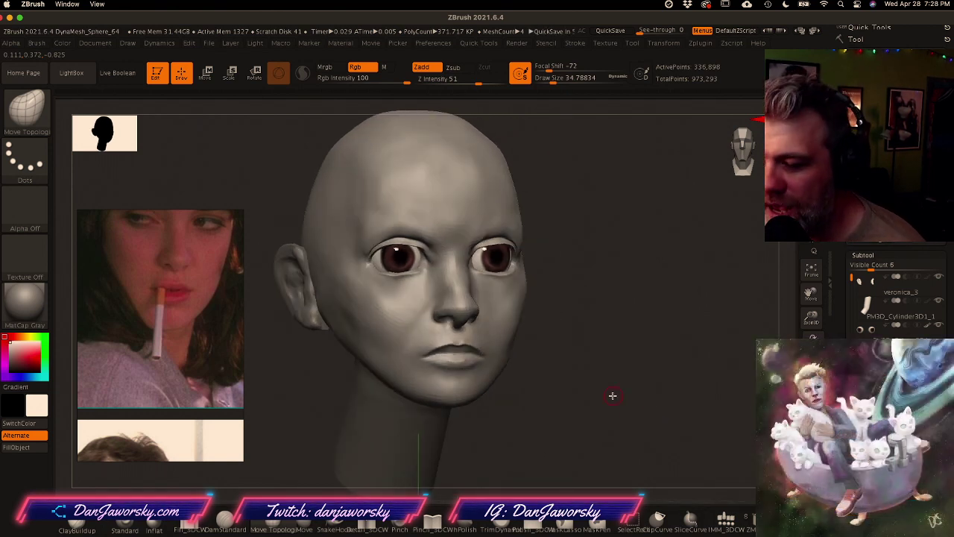
# Step: Examine the mouth and face shape across the PureRef photos, including the smiling close-up and the over-the-shoulder pose
pyautogui.click(181, 378)
pyautogui.scroll(-3, 181, 378)
pyautogui.moveTo(175, 427); pyautogui.dragTo(181, 337, button='middle')
pyautogui.moveTo(168, 371); pyautogui.dragTo(169, 249, button='middle')
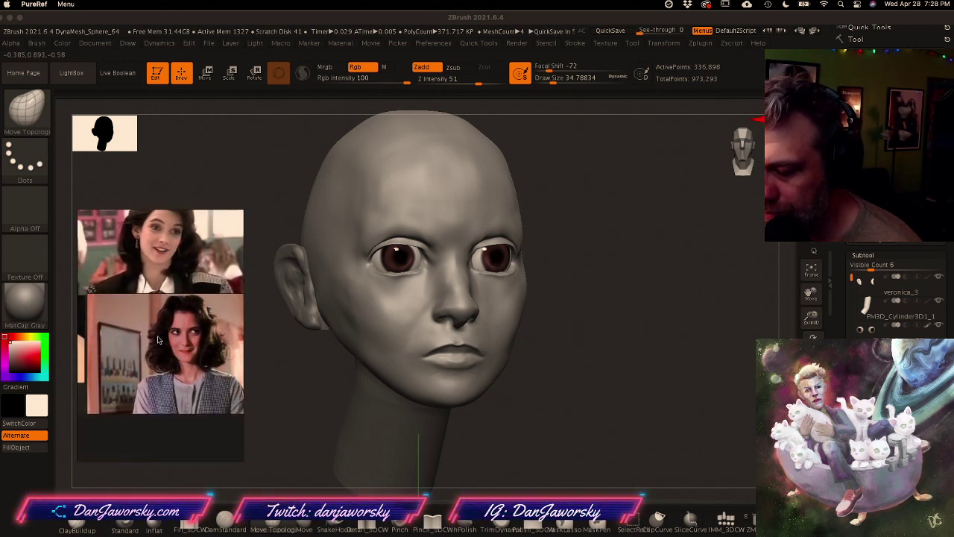
pyautogui.moveTo(161, 341); pyautogui.dragTo(230, 339, button='middle')
pyautogui.moveTo(109, 320)
pyautogui.mouseDown(button='middle')
pyautogui.moveTo(166, 318)
pyautogui.moveTo(217, 334)
pyautogui.mouseUp(button='middle')
pyautogui.scroll(5, 155, 297)
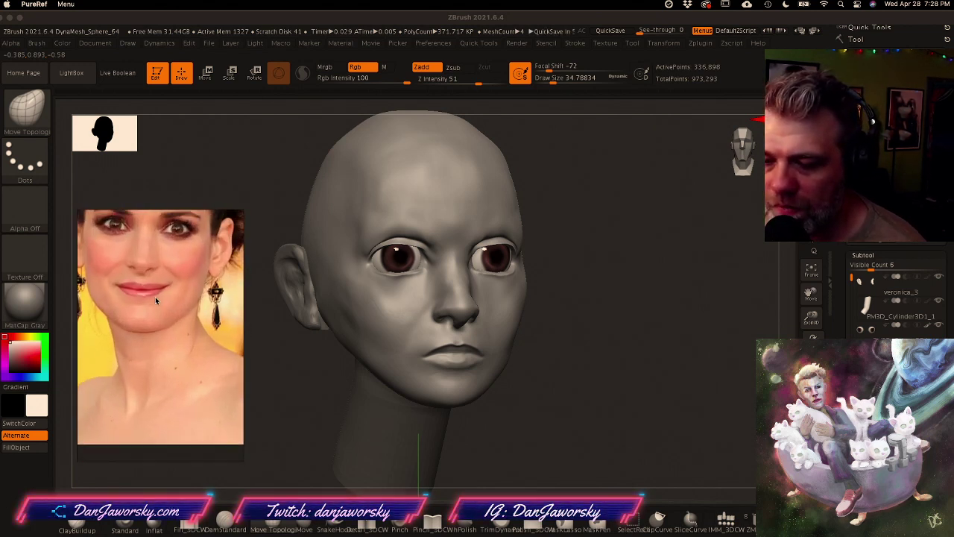
pyautogui.scroll(-3, 188, 310)
pyautogui.moveTo(162, 298); pyautogui.dragTo(172, 380, button='middle')
pyautogui.scroll(-5, 188, 309)
pyautogui.moveTo(186, 318); pyautogui.dragTo(149, 392, button='middle')
pyautogui.moveTo(153, 316); pyautogui.dragTo(151, 404, button='middle')
pyautogui.scroll(5, 145, 368)
pyautogui.moveTo(158, 348); pyautogui.dragTo(171, 422, button='middle')
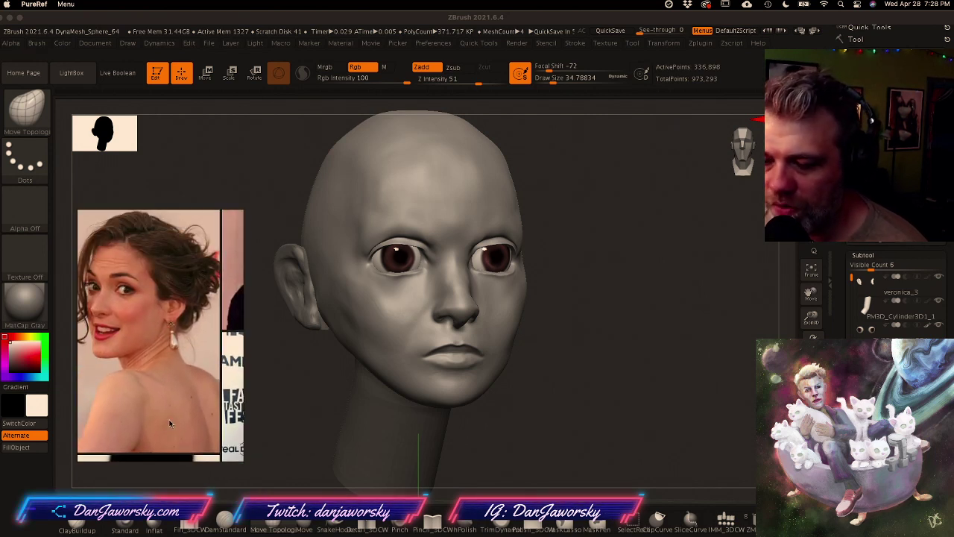
pyautogui.scroll(-3, 171, 415)
pyautogui.moveTo(185, 386); pyautogui.dragTo(117, 387, button='middle')
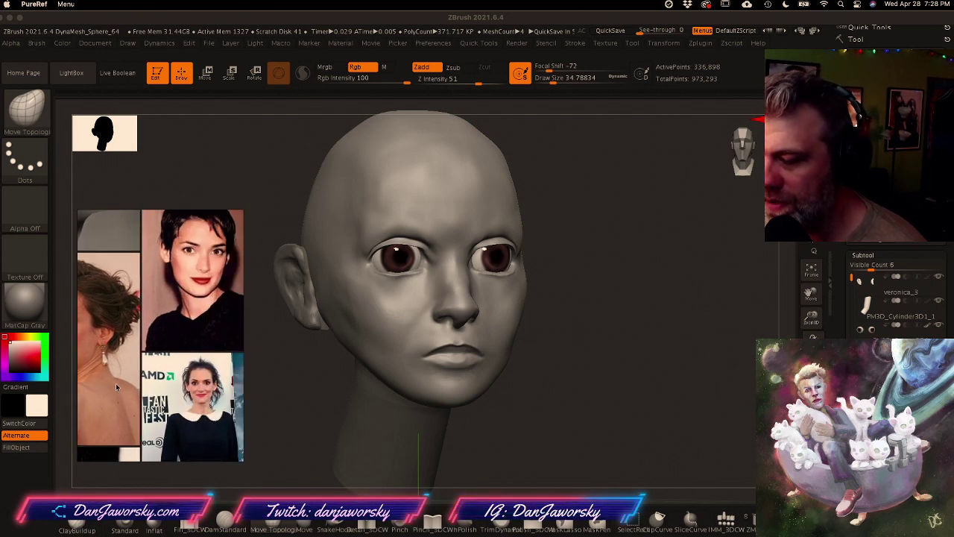
# Step: Compare individual PureRef portraits and focus on the front-facing one with dark hair against a pale background
pyautogui.click(180, 305)
pyautogui.scroll(-3, 181, 304)
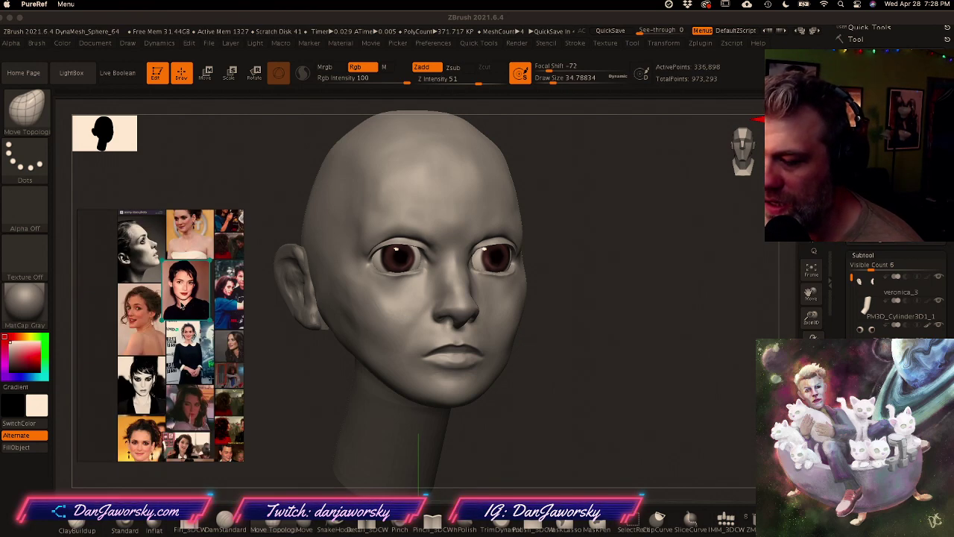
pyautogui.doubleClick(157, 269)
pyautogui.scroll(2, 156, 271)
pyautogui.moveTo(140, 312); pyautogui.dragTo(152, 310, button='middle')
pyautogui.scroll(-5, 153, 308)
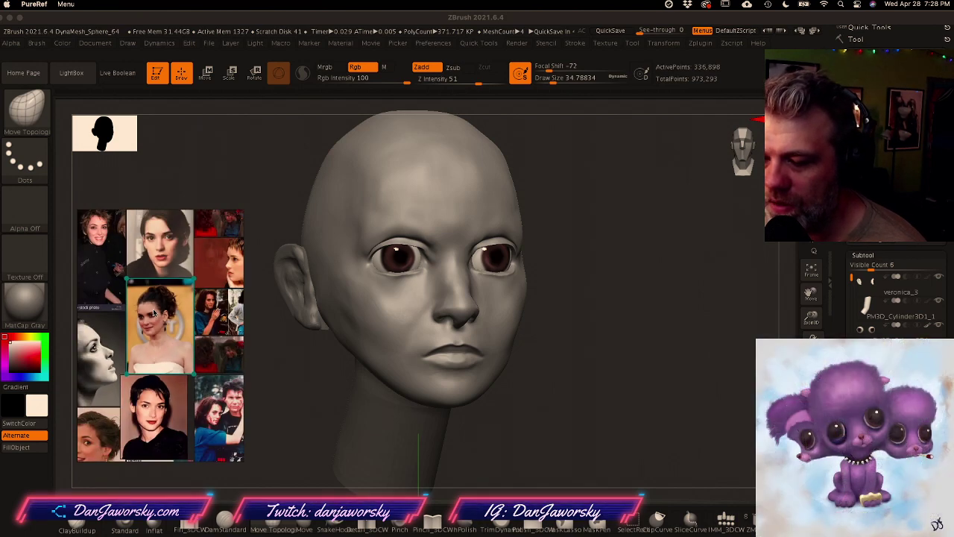
pyautogui.doubleClick(170, 246)
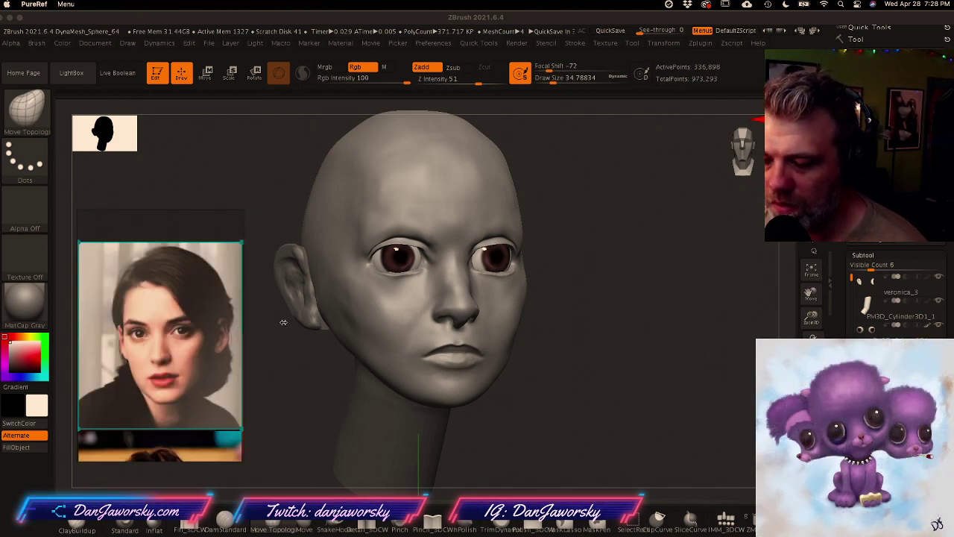
pyautogui.scroll(3, 177, 366)
pyautogui.scroll(-4, 186, 337)
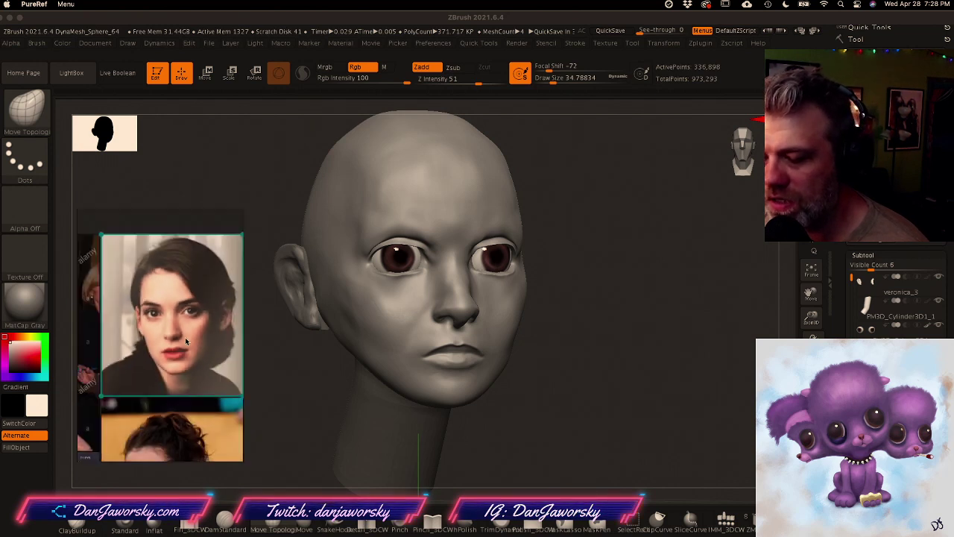
pyautogui.moveTo(181, 338); pyautogui.dragTo(172, 338, button='middle')
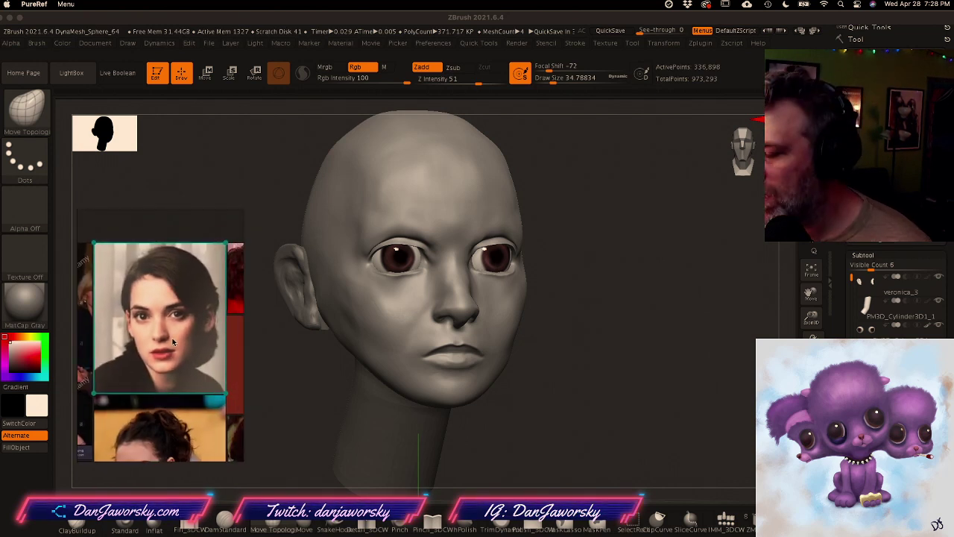
# Step: Undo the last mouth change and adjust the mouth corner with Move Topological at a draw size of about 54
pyautogui.moveTo(530, 372)
pyautogui.mouseDown()
pyautogui.moveTo(507, 381)
pyautogui.moveTo(556, 365)
pyautogui.moveTo(539, 372)
pyautogui.moveTo(547, 356)
pyautogui.moveTo(482, 395)
pyautogui.moveTo(500, 379)
pyautogui.mouseUp()
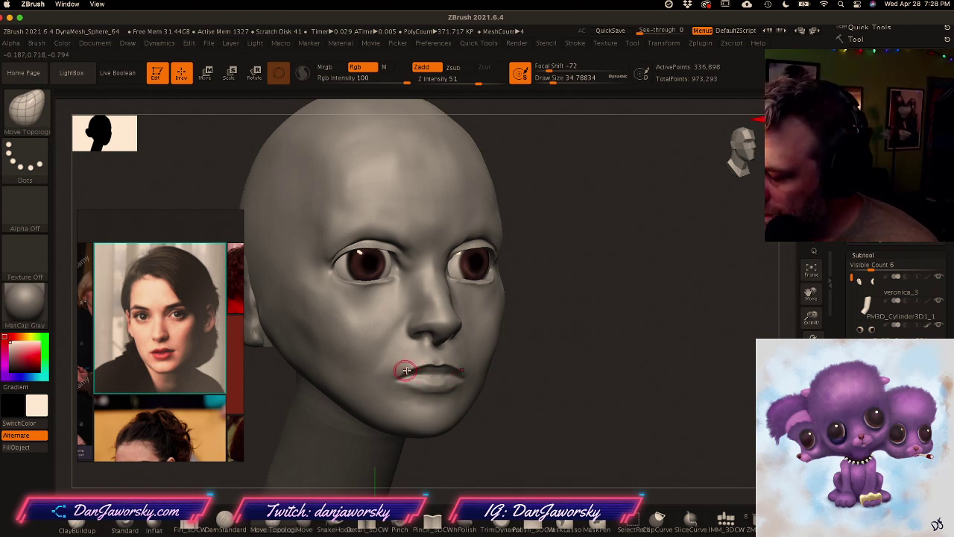
pyautogui.hotkey('ctrl', 'z')
pyautogui.press('space')
pyautogui.moveTo(443, 364); pyautogui.dragTo(448, 367)
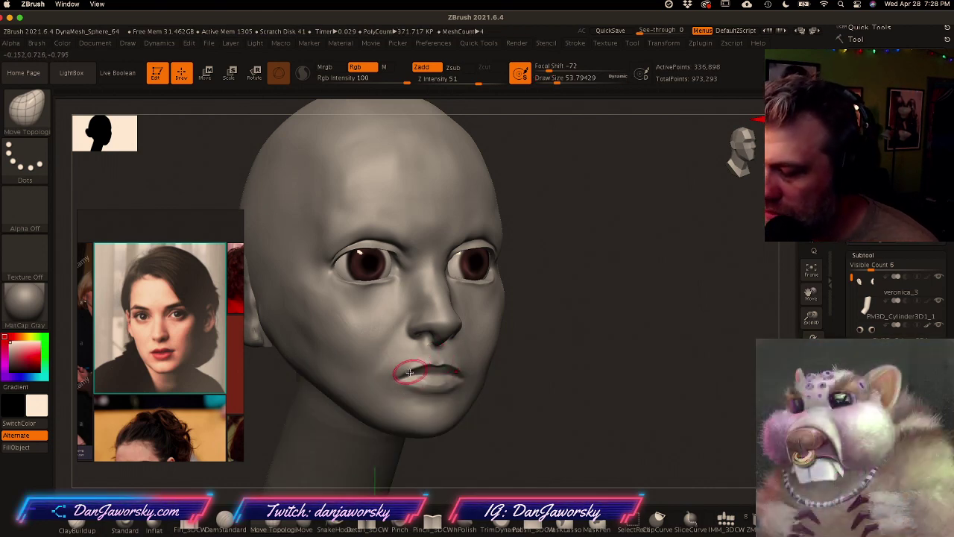
pyautogui.moveTo(415, 373); pyautogui.dragTo(415, 370)
pyautogui.press('ctrl')
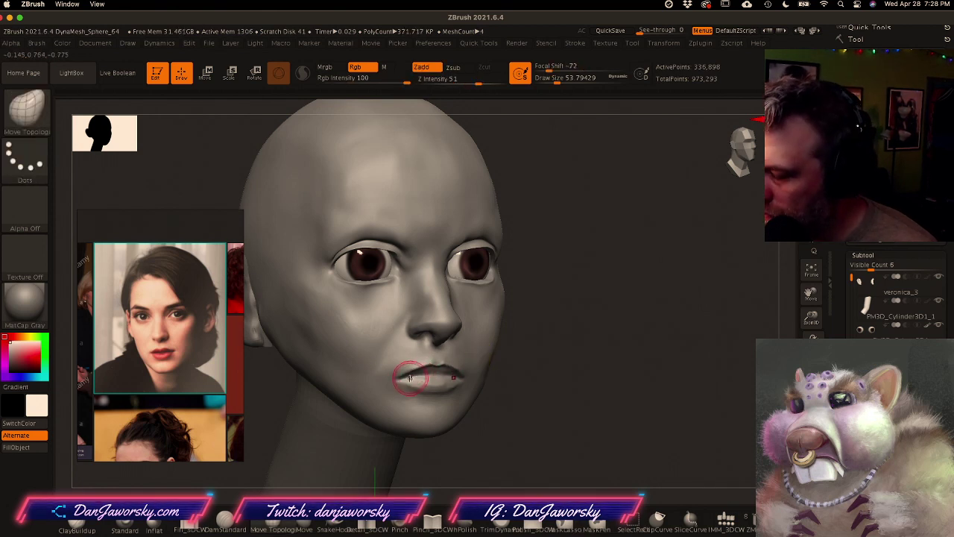
# Step: Smooth the mouth corner and check it in front and three-quarter views
pyautogui.moveTo(415, 381); pyautogui.dragTo(401, 378, button='right')
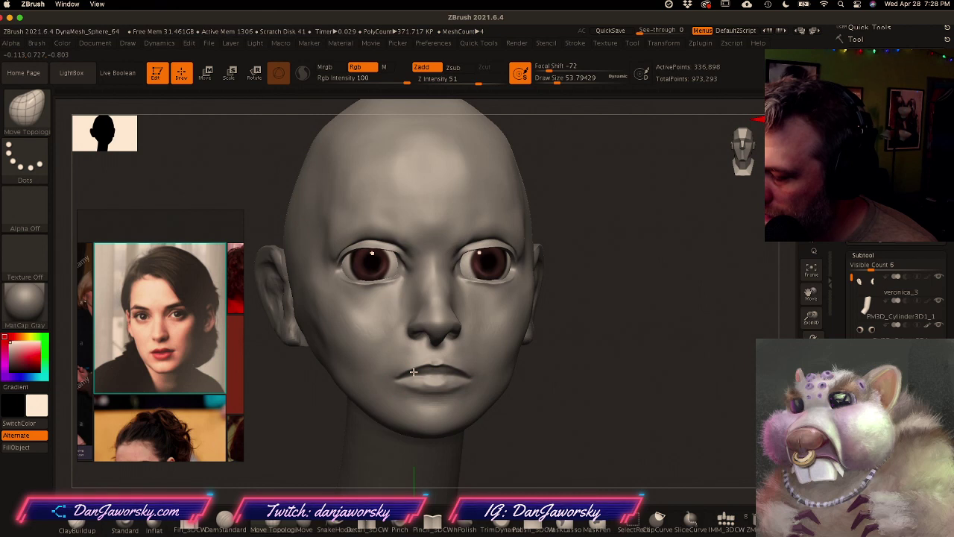
pyautogui.moveTo(396, 378); pyautogui.dragTo(419, 373, button='right')
pyautogui.moveTo(393, 380)
pyautogui.keyDown('shift'); pyautogui.mouseDown()
pyautogui.moveTo(389, 409)
pyautogui.moveTo(396, 361)
pyautogui.mouseUp(); pyautogui.keyUp('shift')
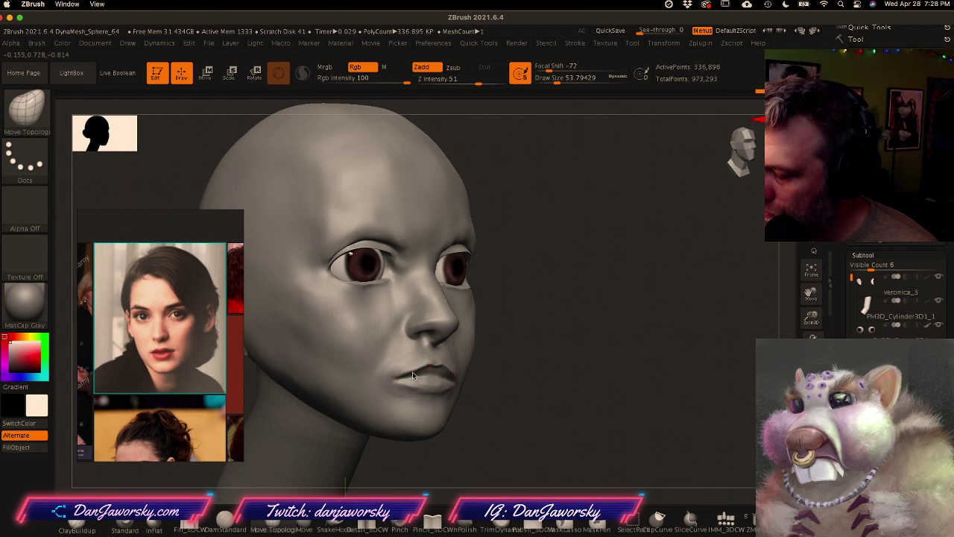
pyautogui.keyDown('shift'); pyautogui.moveTo(460, 363); pyautogui.dragTo(484, 364, button='right'); pyautogui.keyUp('shift')
# Step: Adjust the mouth corner three subdivision levels lower, and return the head to full resolution
pyautogui.hotkey('shift', 'd')
pyautogui.hotkey('shift', 'd')
pyautogui.hotkey('shift', 'd')
pyautogui.moveTo(395, 374); pyautogui.dragTo(386, 378)
pyautogui.press('d')
pyautogui.press('d')
pyautogui.press('d')
# Step: Lower the head two subdivision levels and adjust the lower lip in three-quarter view
pyautogui.moveTo(471, 377)
pyautogui.mouseDown(button='right')
pyautogui.moveTo(446, 378)
pyautogui.moveTo(458, 377)
pyautogui.mouseUp(button='right')
pyautogui.hotkey('shift', 'd')
pyautogui.hotkey('shift', 'd')
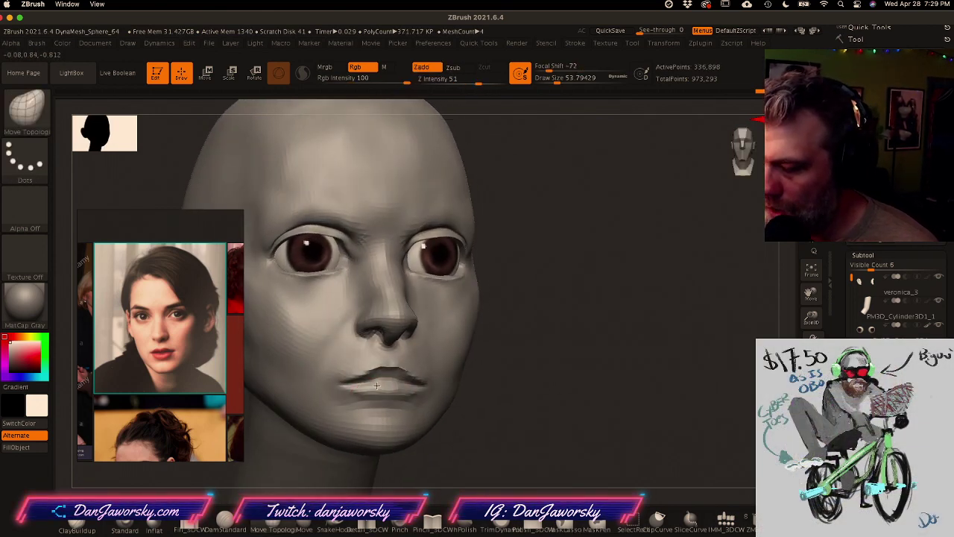
pyautogui.moveTo(376, 385); pyautogui.dragTo(387, 388, button='right')
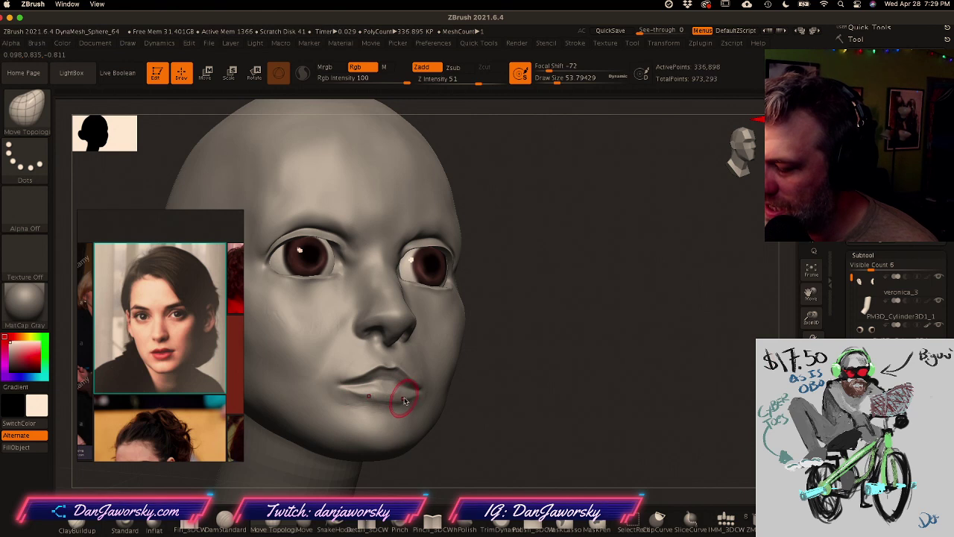
# Step: Lower the head three subdivision levels and set Move Topological to a draw size of about 97 for the mouth and chin
pyautogui.hotkey('shift', 'd')
pyautogui.hotkey('shift', 'd')
pyautogui.hotkey('shift', 'd')
pyautogui.keyDown('shift'); pyautogui.moveTo(520, 393); pyautogui.dragTo(516, 416, button='right'); pyautogui.keyUp('shift')
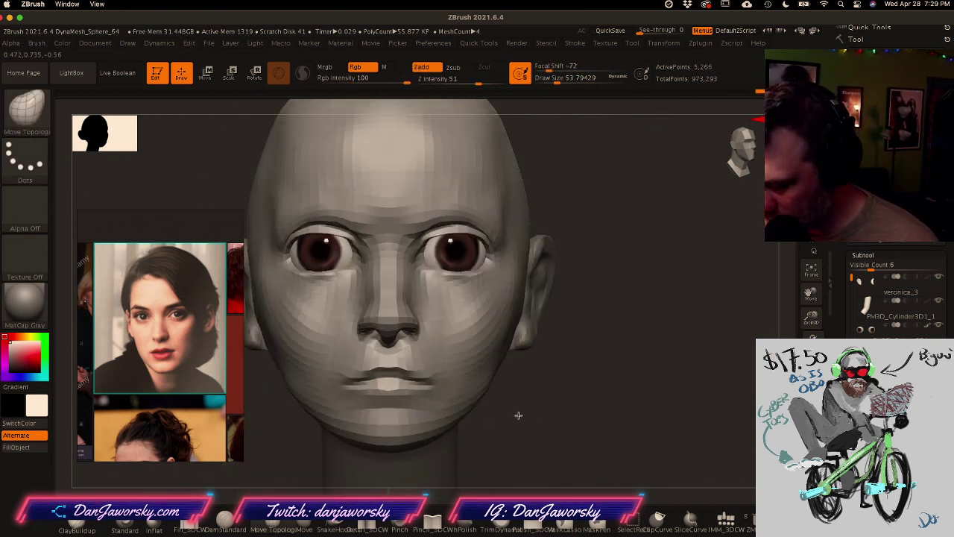
pyautogui.hotkey('ctrl', '1')
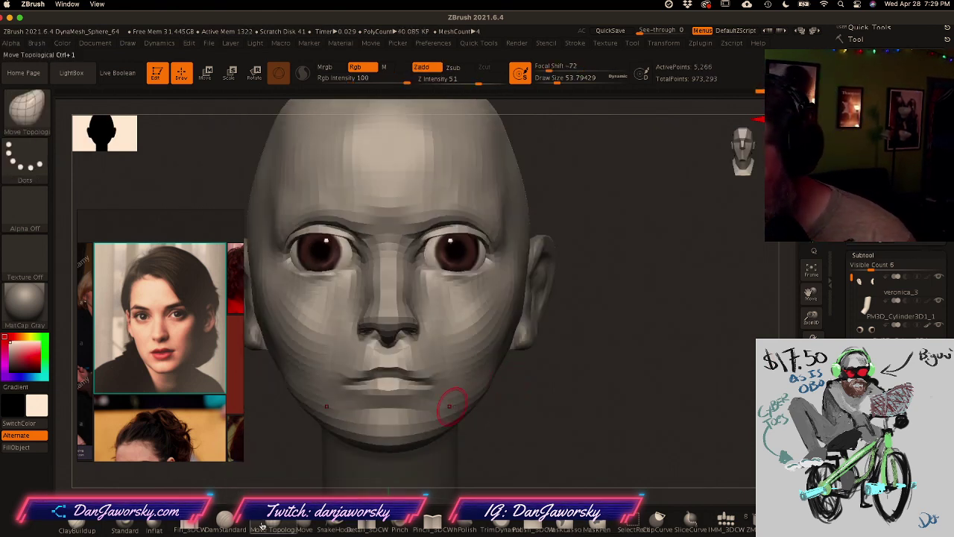
pyautogui.keyDown('ctrl'); pyautogui.moveTo(526, 379); pyautogui.dragTo(508, 377, button='right'); pyautogui.keyUp('ctrl')
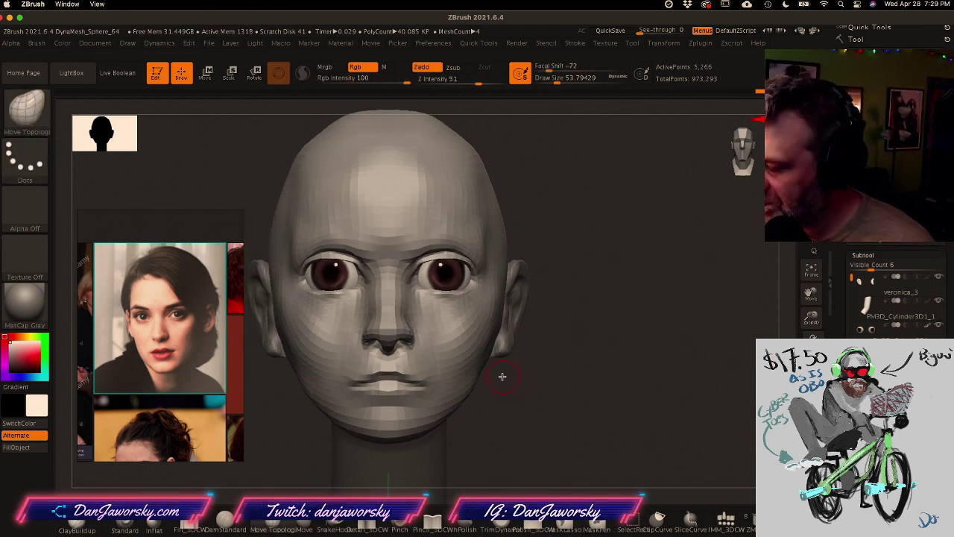
pyautogui.press('space')
pyautogui.moveTo(493, 367); pyautogui.dragTo(500, 368)
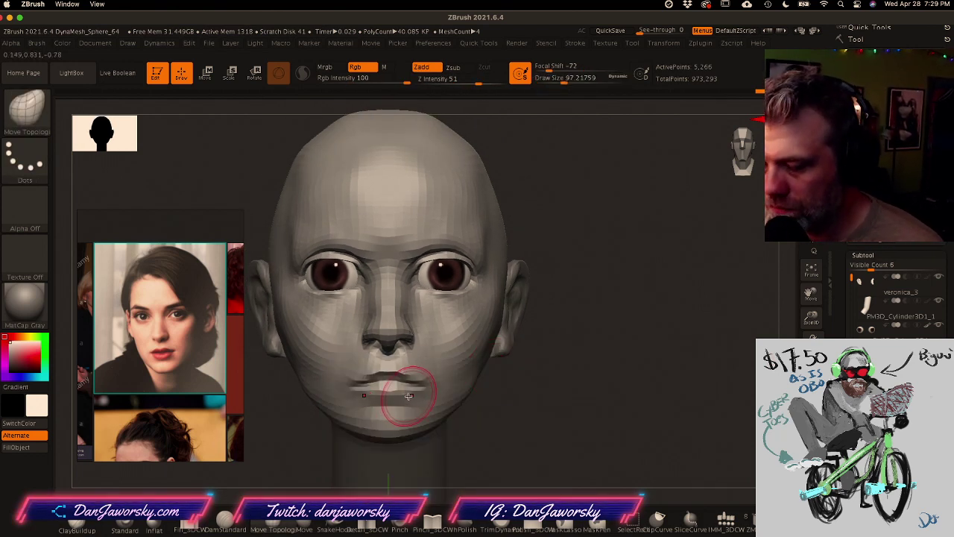
pyautogui.press('f')
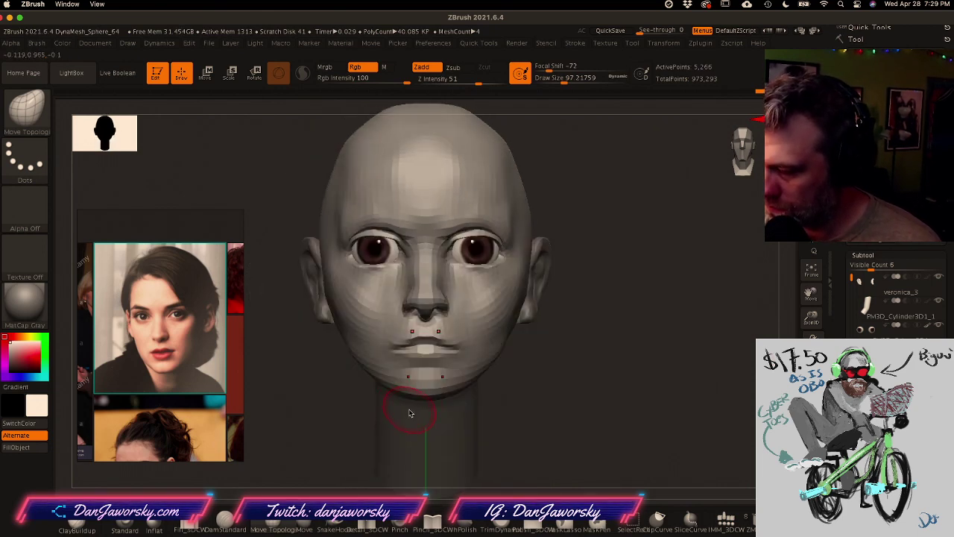
# Step: Raise the head mesh two subdivision levels while adjusting the mouth area with the Move Topological brush
pyautogui.press('f')
pyautogui.press('d')
pyautogui.moveTo(450, 405); pyautogui.dragTo(454, 414)
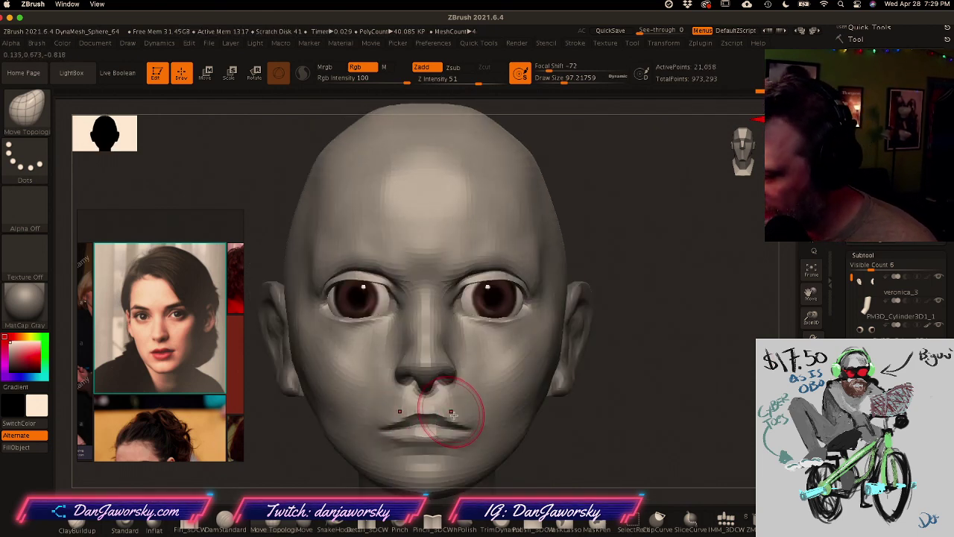
pyautogui.press('d')
pyautogui.moveTo(449, 416)
pyautogui.mouseDown(button='right')
pyautogui.moveTo(444, 403)
pyautogui.moveTo(451, 415)
pyautogui.mouseUp(button='right')
# Step: Reduce the draw size to about 46 and reshape the lower lip and mouth corners with the Move Topological brush
pyautogui.press('space')
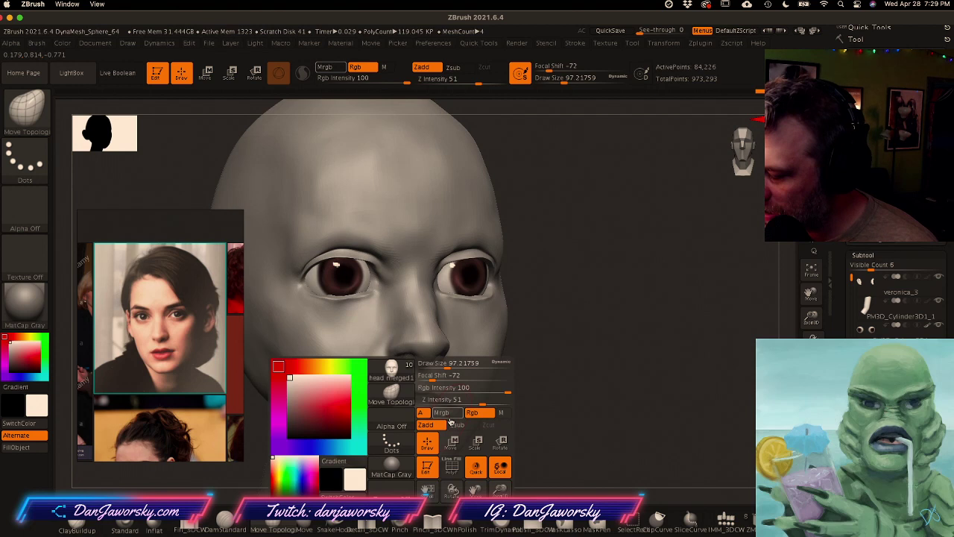
pyautogui.moveTo(448, 364); pyautogui.dragTo(444, 366)
pyautogui.moveTo(403, 419); pyautogui.dragTo(402, 422)
pyautogui.press('space')
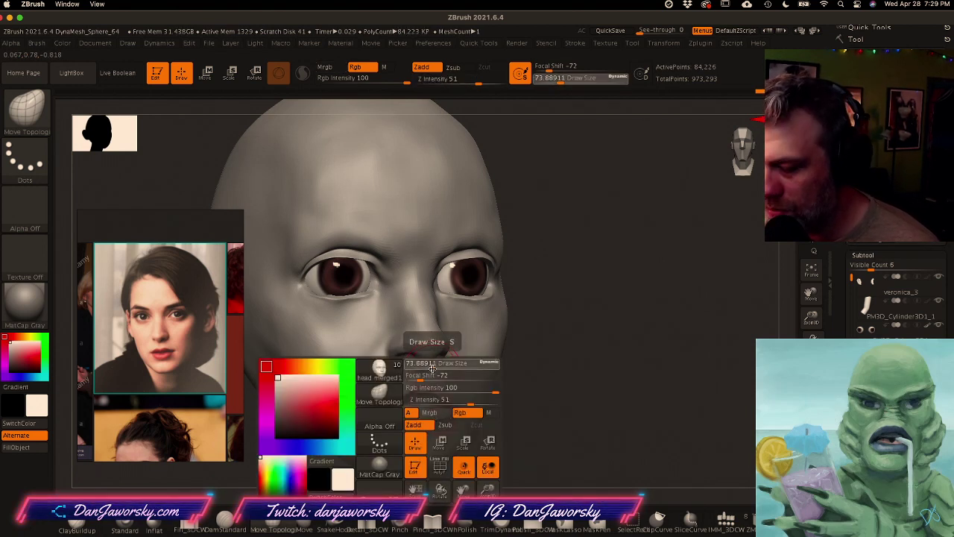
pyautogui.moveTo(433, 367); pyautogui.dragTo(427, 368)
pyautogui.moveTo(438, 399); pyautogui.dragTo(422, 405, button='right')
pyautogui.moveTo(438, 424); pyautogui.dragTo(401, 422)
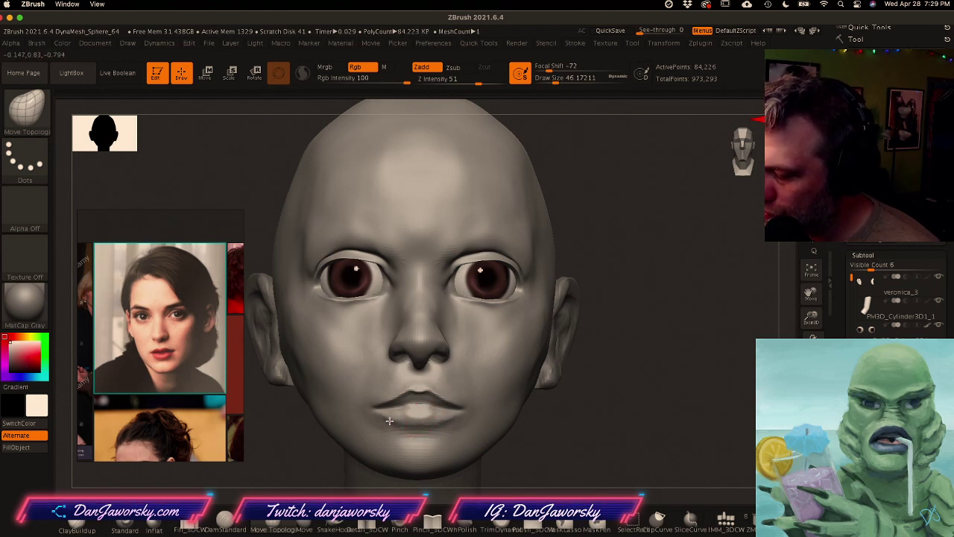
pyautogui.moveTo(434, 411)
pyautogui.mouseDown(button='right')
pyautogui.moveTo(450, 412)
pyautogui.moveTo(414, 414)
pyautogui.mouseUp(button='right')
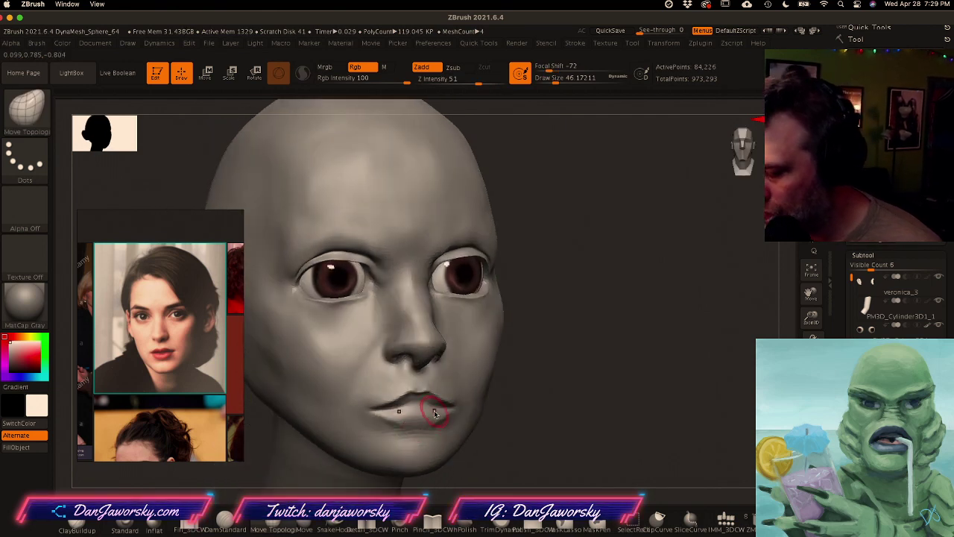
# Step: Switch to the DamStandard brush with a draw size of about 68
pyautogui.click(218, 530)
pyautogui.keyDown('ctrl'); pyautogui.moveTo(439, 379); pyautogui.dragTo(445, 401, button='right'); pyautogui.keyUp('ctrl')
pyautogui.press('space')
pyautogui.click(431, 368)
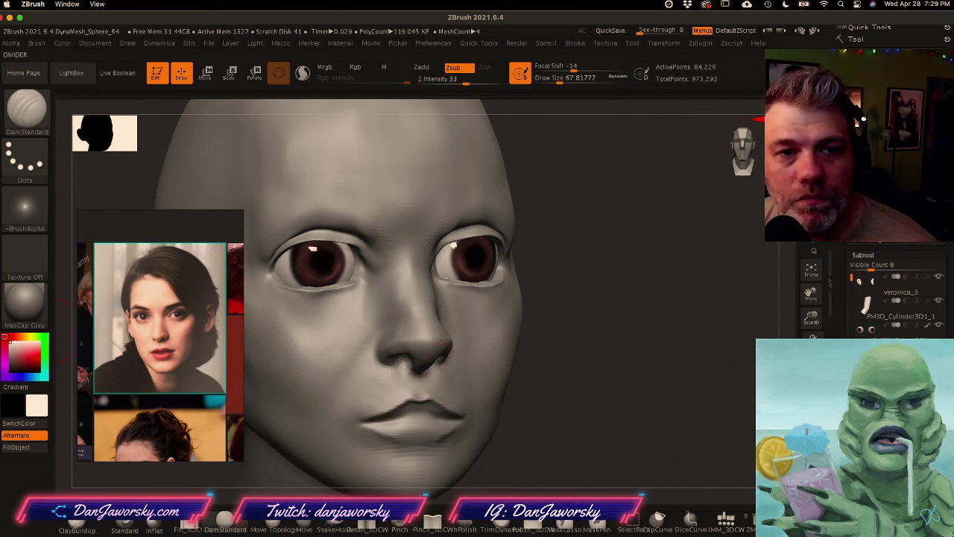
# Step: Enlarge the reference portrait in PureRef until the face fills its window, and bring the reference back in front of ZBrush
pyautogui.click(182, 331)
pyautogui.scroll(5, 181, 331)
pyautogui.moveTo(181, 331); pyautogui.dragTo(199, 334, button='middle')
pyautogui.moveTo(402, 405); pyautogui.dragTo(436, 406, button='right')
pyautogui.click(515, 406)
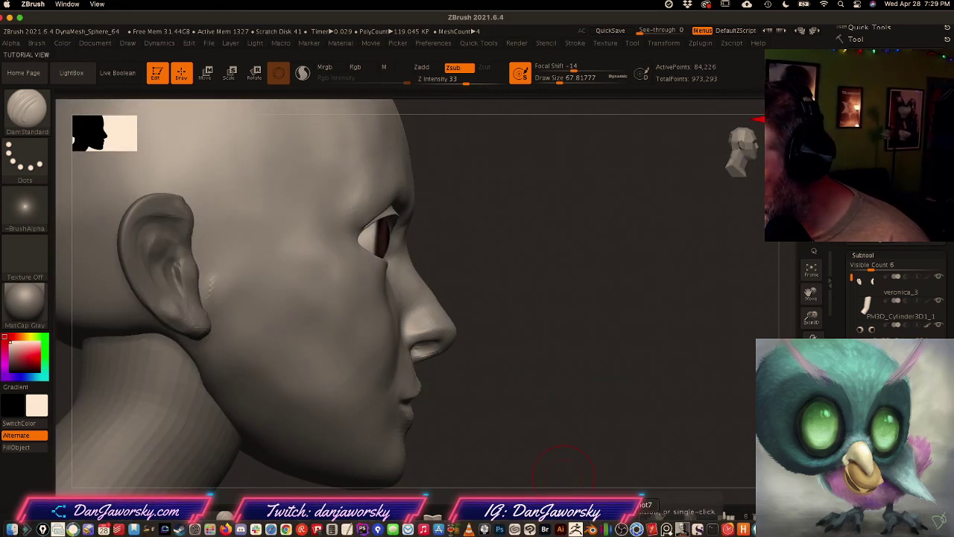
pyautogui.click(667, 530)
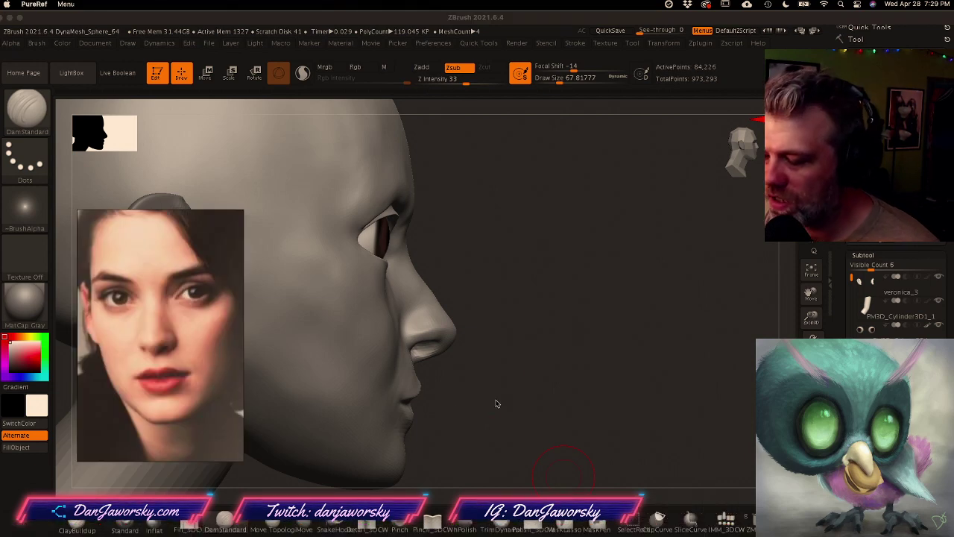
pyautogui.click(498, 402)
# Step: Reduce the DamStandard draw size to about 22 and carve the crease between the lips
pyautogui.moveTo(567, 400); pyautogui.dragTo(603, 359)
pyautogui.moveTo(603, 359); pyautogui.dragTo(545, 362)
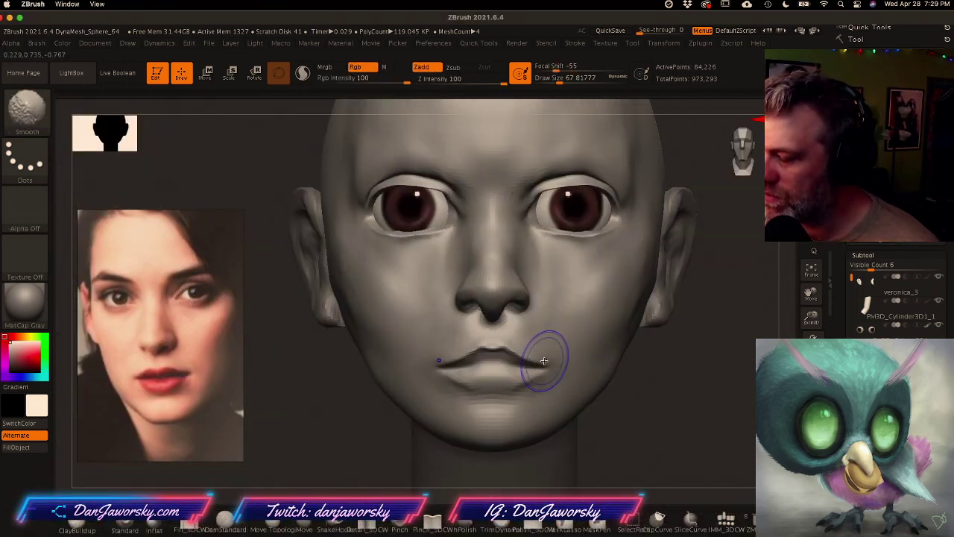
pyautogui.keyDown('alt'); pyautogui.moveTo(642, 411); pyautogui.dragTo(606, 406); pyautogui.keyUp('alt')
pyautogui.moveTo(443, 357); pyautogui.dragTo(450, 359, button='right')
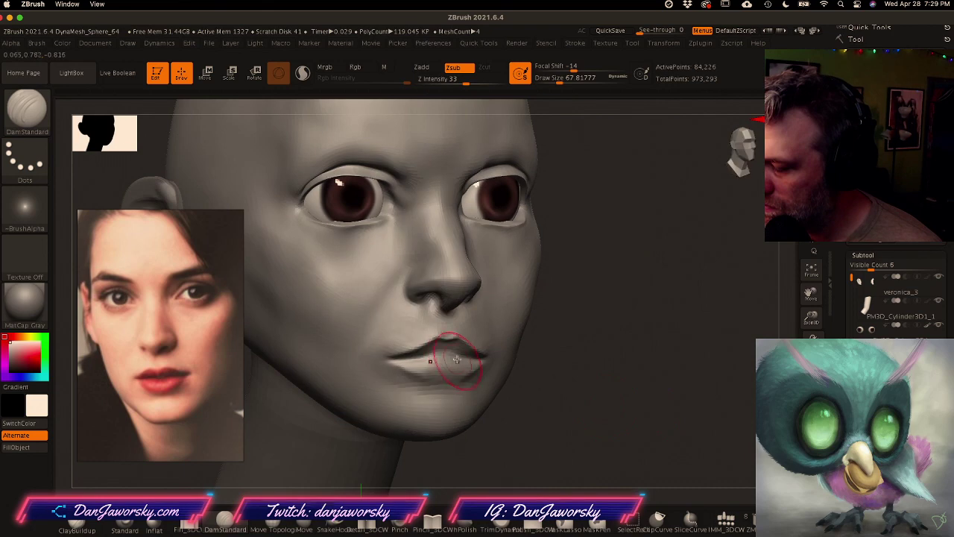
pyautogui.press('space')
pyautogui.moveTo(452, 355); pyautogui.dragTo(442, 356)
pyautogui.moveTo(433, 360)
pyautogui.mouseDown(button='right')
pyautogui.moveTo(446, 363)
pyautogui.moveTo(446, 352)
pyautogui.moveTo(403, 359)
pyautogui.mouseUp(button='right')
pyautogui.moveTo(449, 348); pyautogui.dragTo(455, 347)
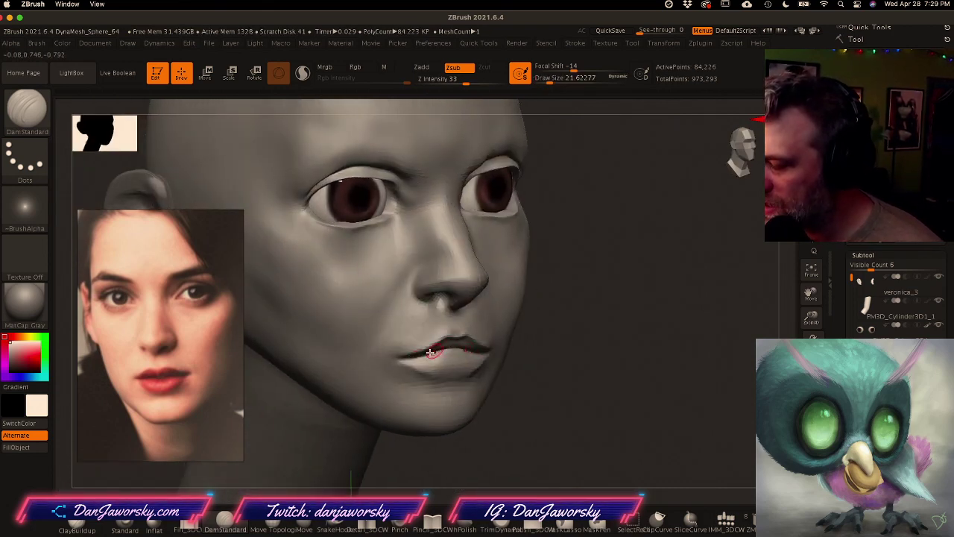
# Step: Refine the upper lip's edge with DamStandard and smooth the skin between the nose and the upper lip
pyautogui.keyDown('ctrl'); pyautogui.moveTo(473, 345); pyautogui.dragTo(526, 368, button='right'); pyautogui.keyUp('ctrl')
pyautogui.moveTo(526, 368)
pyautogui.keyDown('shift'); pyautogui.mouseDown(button='right')
pyautogui.moveTo(492, 368)
pyautogui.moveTo(548, 360)
pyautogui.mouseUp(button='right'); pyautogui.keyUp('shift')
pyautogui.keyDown('ctrl'); pyautogui.moveTo(457, 335); pyautogui.dragTo(486, 337, button='right'); pyautogui.keyUp('ctrl')
pyautogui.moveTo(487, 337); pyautogui.dragTo(514, 340, button='right')
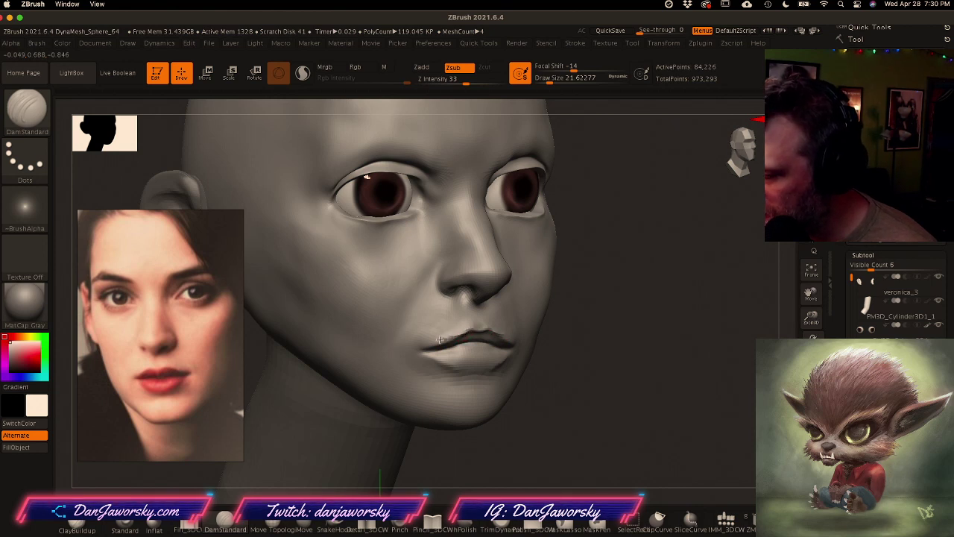
pyautogui.moveTo(460, 334)
pyautogui.mouseDown(button='right')
pyautogui.moveTo(471, 318)
pyautogui.moveTo(472, 329)
pyautogui.mouseUp(button='right')
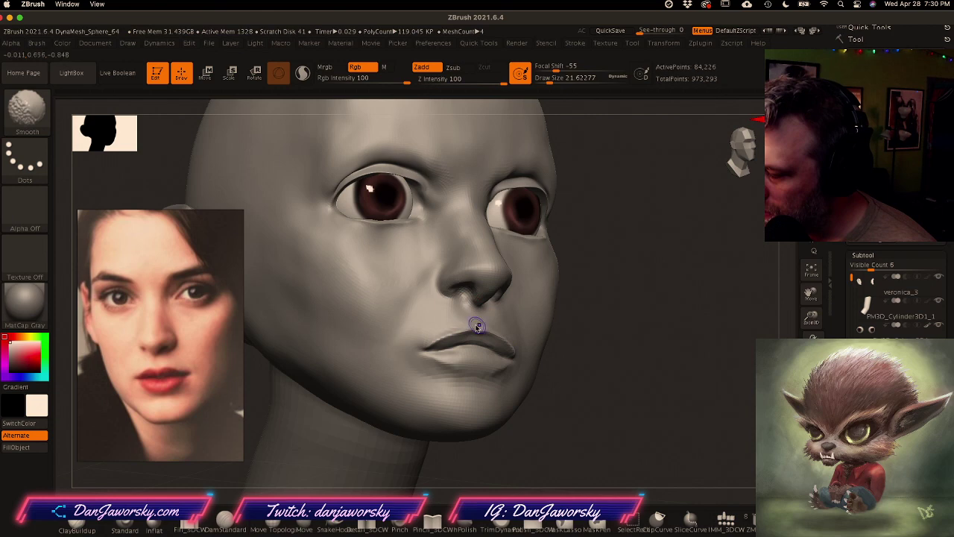
pyautogui.moveTo(421, 395); pyautogui.dragTo(493, 390, button='right')
pyautogui.moveTo(494, 390)
pyautogui.mouseDown(button='right')
pyautogui.moveTo(447, 395)
pyautogui.moveTo(518, 372)
pyautogui.mouseUp(button='right')
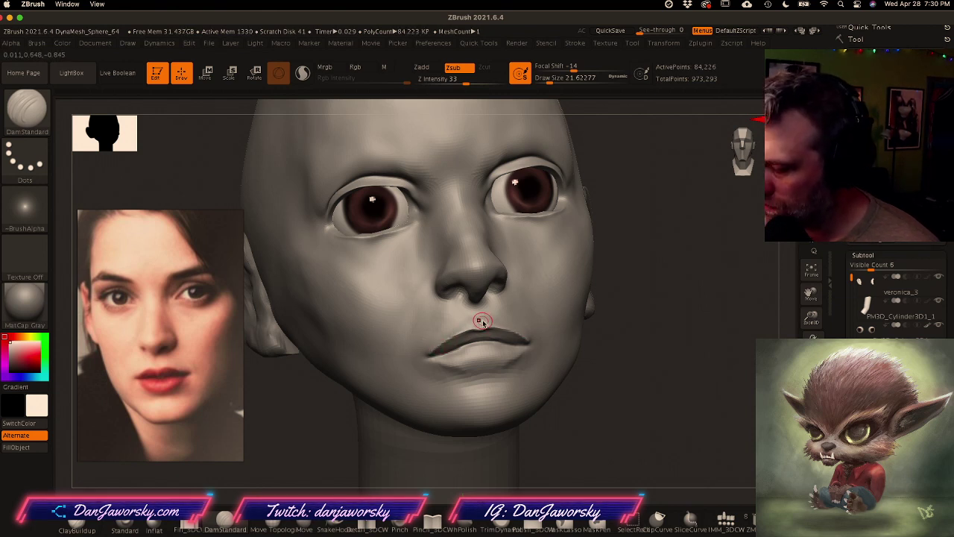
# Step: Switch to the SnakeHook brush and set its draw size to about 44
pyautogui.press('b')
pyautogui.press('s')
pyautogui.press('h')
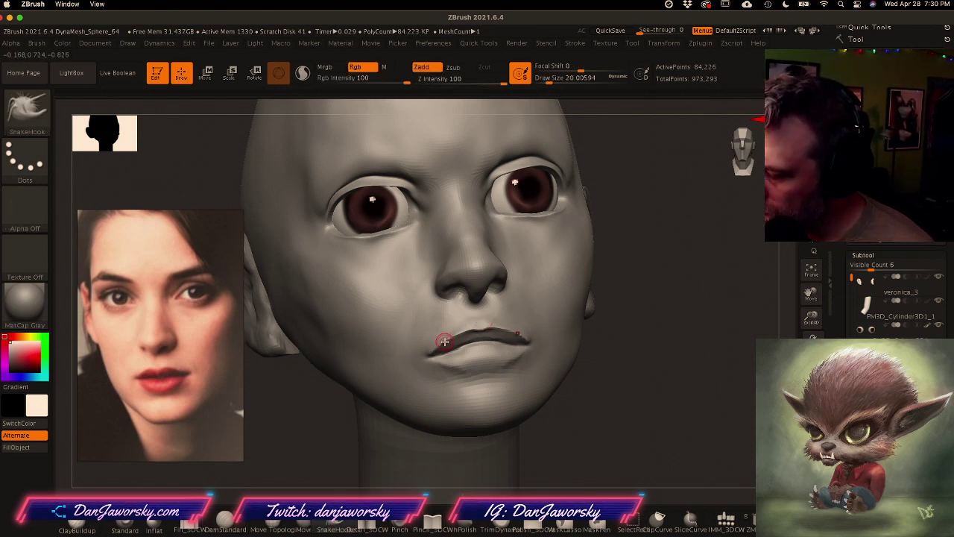
pyautogui.press('space')
pyautogui.moveTo(454, 340); pyautogui.dragTo(461, 341)
pyautogui.moveTo(451, 341); pyautogui.dragTo(486, 339, button='right')
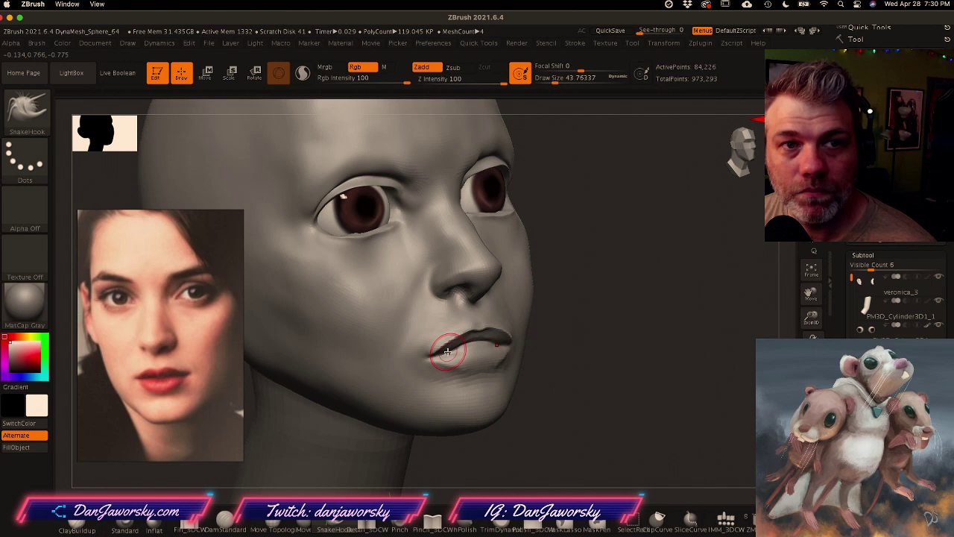
# Step: Pull the lip line and mouth corners into shape with SnakeHook, smoothing the lips between strokes
pyautogui.moveTo(443, 354); pyautogui.dragTo(424, 352, button='right')
pyautogui.moveTo(451, 338); pyautogui.dragTo(453, 342)
pyautogui.moveTo(449, 340); pyautogui.dragTo(469, 339, button='right')
pyautogui.keyDown('shift'); pyautogui.moveTo(459, 337); pyautogui.dragTo(450, 345); pyautogui.keyUp('shift')
pyautogui.moveTo(458, 341); pyautogui.dragTo(446, 353, button='right')
pyautogui.moveTo(453, 348); pyautogui.dragTo(460, 352)
pyautogui.moveTo(485, 356)
pyautogui.keyDown('ctrl'); pyautogui.mouseDown(button='right')
pyautogui.moveTo(522, 383)
pyautogui.moveTo(556, 384)
pyautogui.mouseUp(button='right'); pyautogui.keyUp('ctrl')
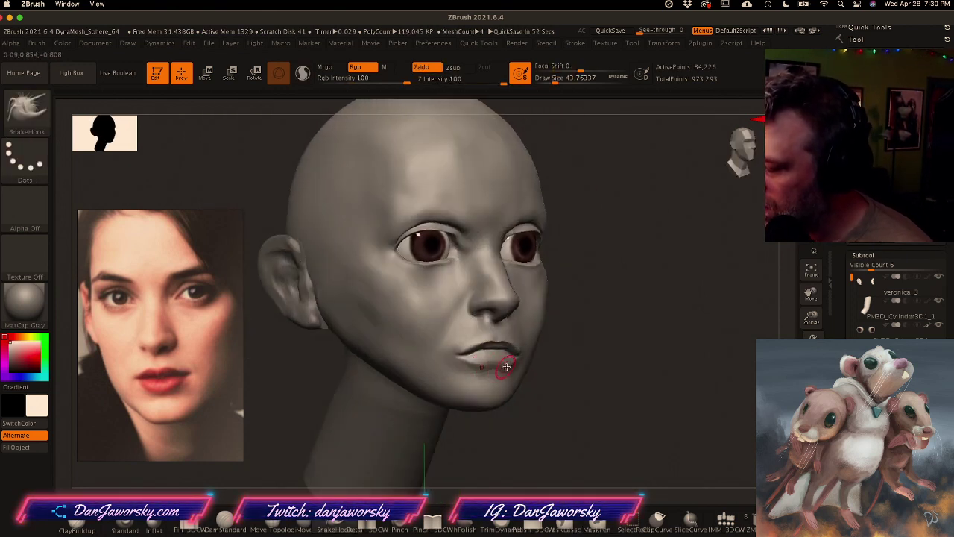
pyautogui.moveTo(479, 369)
pyautogui.mouseDown(button='right')
pyautogui.moveTo(518, 347)
pyautogui.moveTo(533, 353)
pyautogui.mouseUp(button='right')
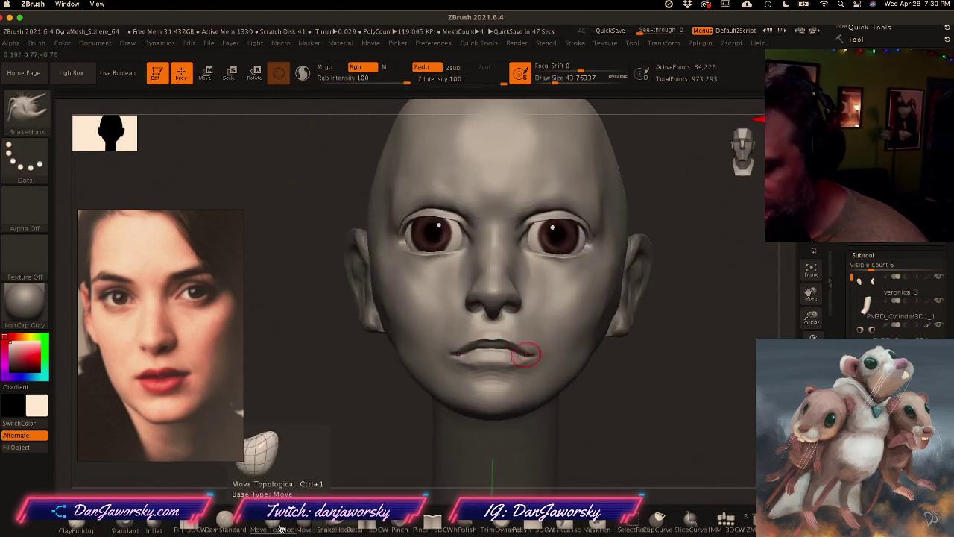
# Step: Switch to ClayBuildup at a draw size of about 44 and build up the area under the lower lip
pyautogui.click(75, 525)
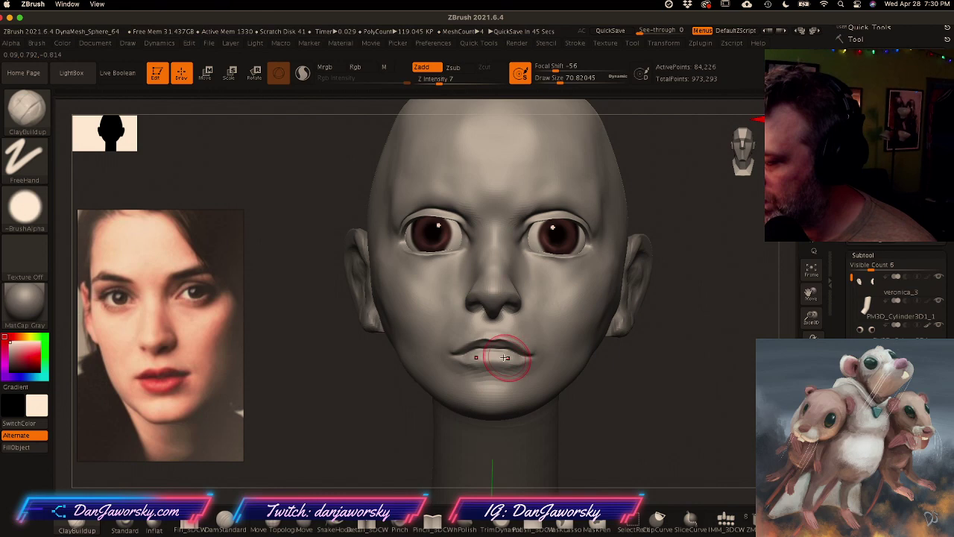
pyautogui.press('space')
pyautogui.moveTo(509, 363); pyautogui.dragTo(503, 363)
pyautogui.moveTo(485, 367); pyautogui.dragTo(514, 369, button='right')
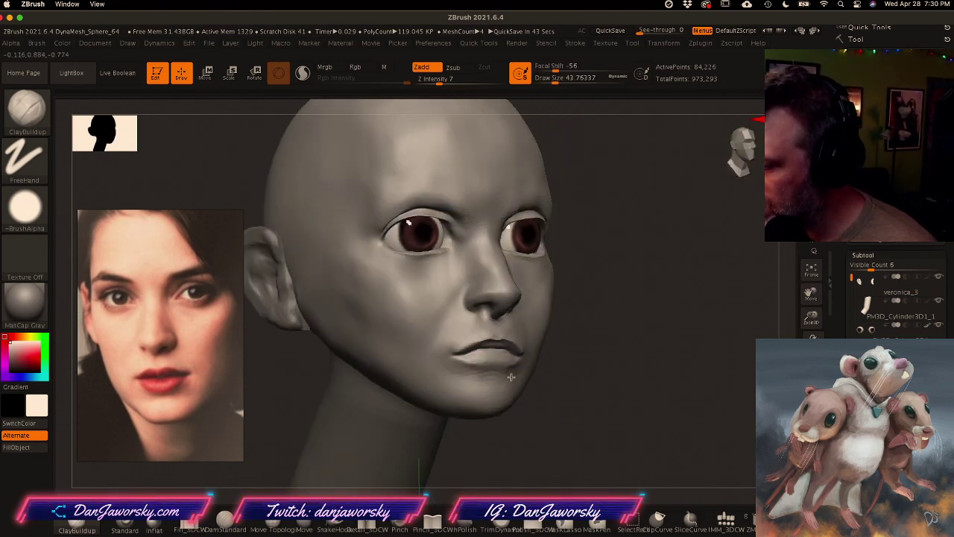
pyautogui.moveTo(492, 378); pyautogui.dragTo(522, 365, button='right')
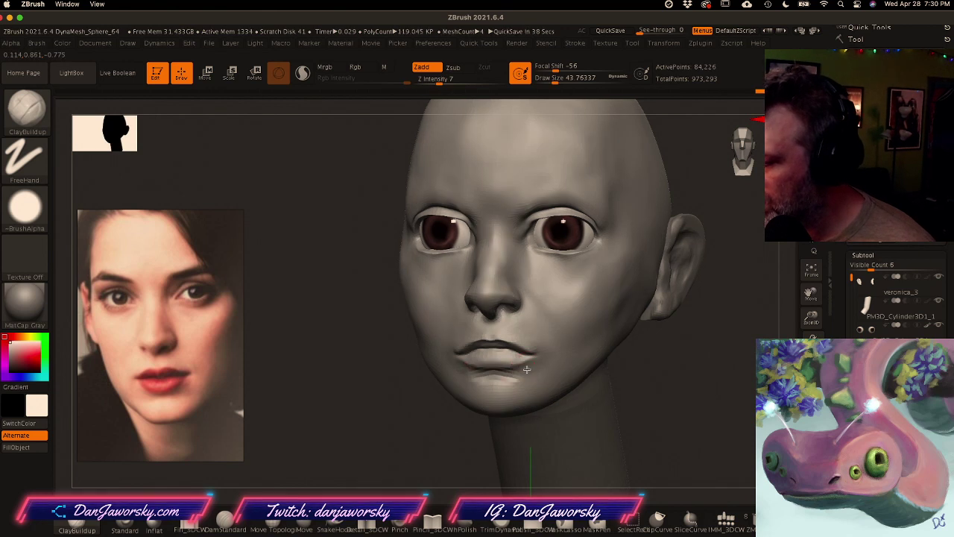
# Step: Smooth the area beneath the lower lip and raise the head one subdivision level
pyautogui.moveTo(535, 375); pyautogui.dragTo(478, 372, button='right')
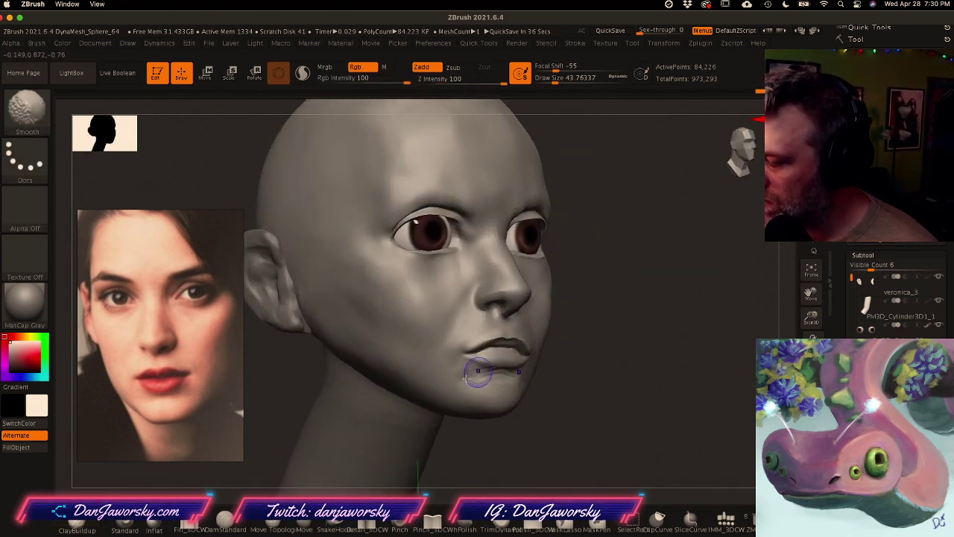
pyautogui.keyDown('shift'); pyautogui.moveTo(476, 370); pyautogui.dragTo(504, 376); pyautogui.keyUp('shift')
pyautogui.moveTo(504, 377); pyautogui.dragTo(519, 372, button='right')
pyautogui.hotkey('ctrl', 'd')
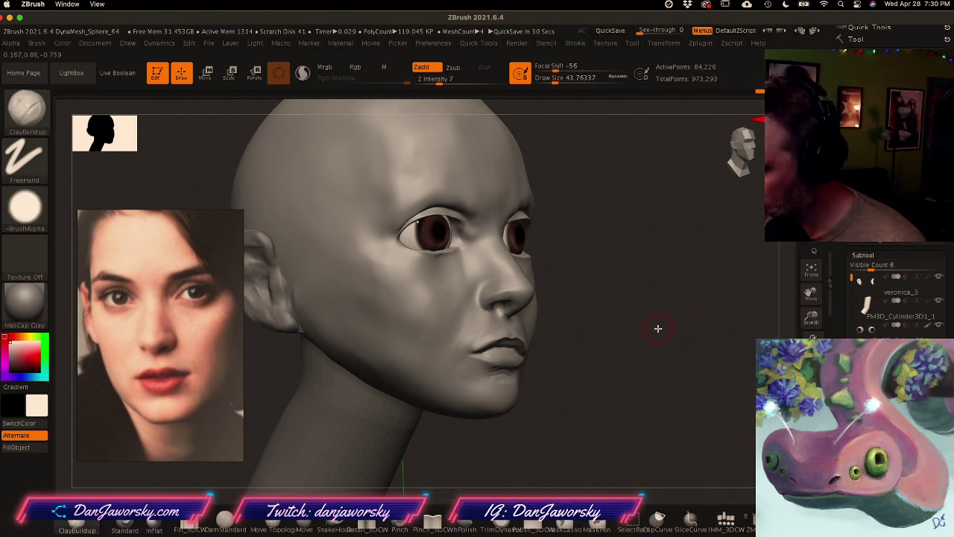
pyautogui.moveTo(659, 332); pyautogui.dragTo(605, 335, button='right')
pyautogui.keyDown('shift'); pyautogui.moveTo(483, 379); pyautogui.dragTo(528, 381); pyautogui.keyUp('shift')
# Step: Reduce the ClayBuildup draw size to about 20 and add volume to the lower lip
pyautogui.moveTo(529, 381)
pyautogui.mouseDown(button='right')
pyautogui.moveTo(562, 376)
pyautogui.moveTo(495, 359)
pyautogui.mouseUp(button='right')
pyautogui.press('space')
pyautogui.moveTo(511, 358); pyautogui.dragTo(502, 358)
pyautogui.moveTo(504, 361)
pyautogui.mouseDown(button='right')
pyautogui.moveTo(483, 367)
pyautogui.moveTo(522, 362)
pyautogui.mouseUp(button='right')
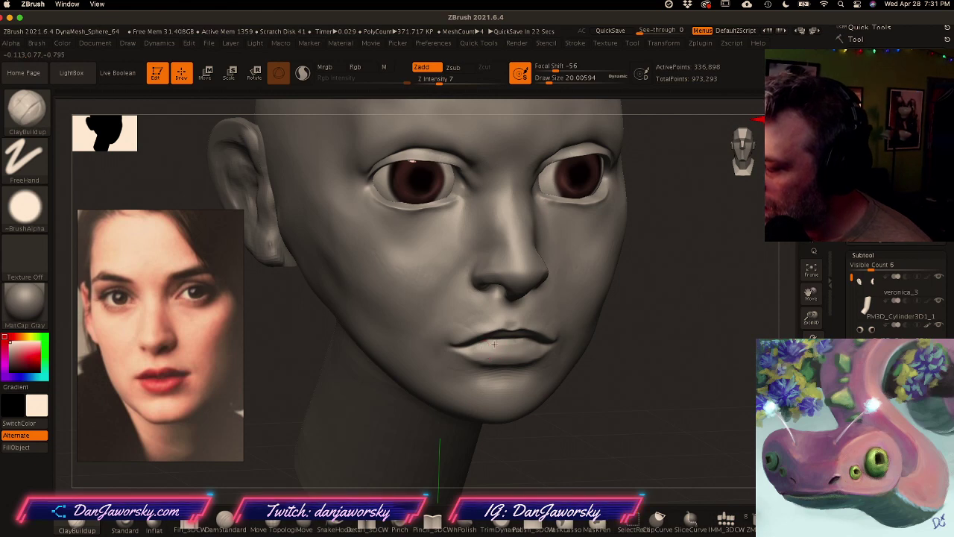
pyautogui.moveTo(536, 308); pyautogui.dragTo(565, 310, button='right')
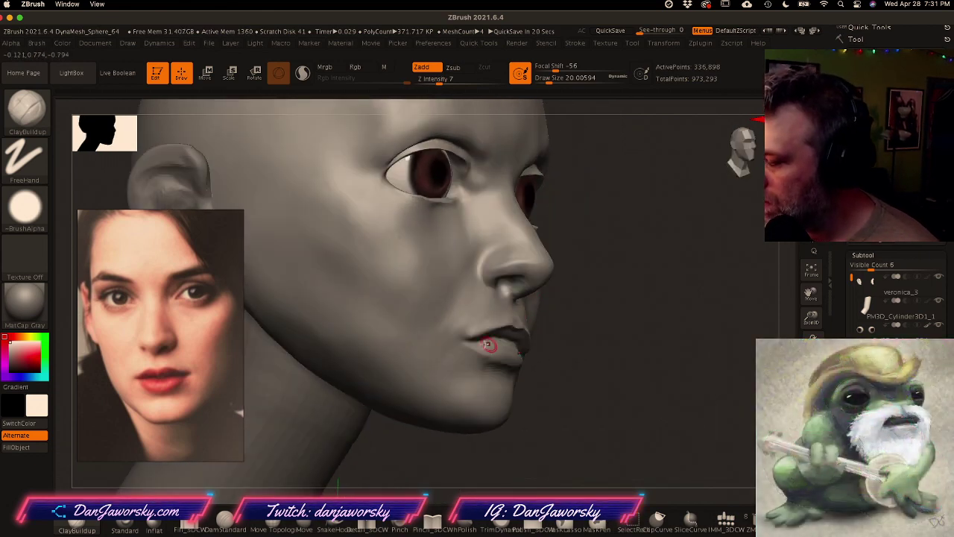
pyautogui.moveTo(506, 340); pyautogui.dragTo(490, 356, button='right')
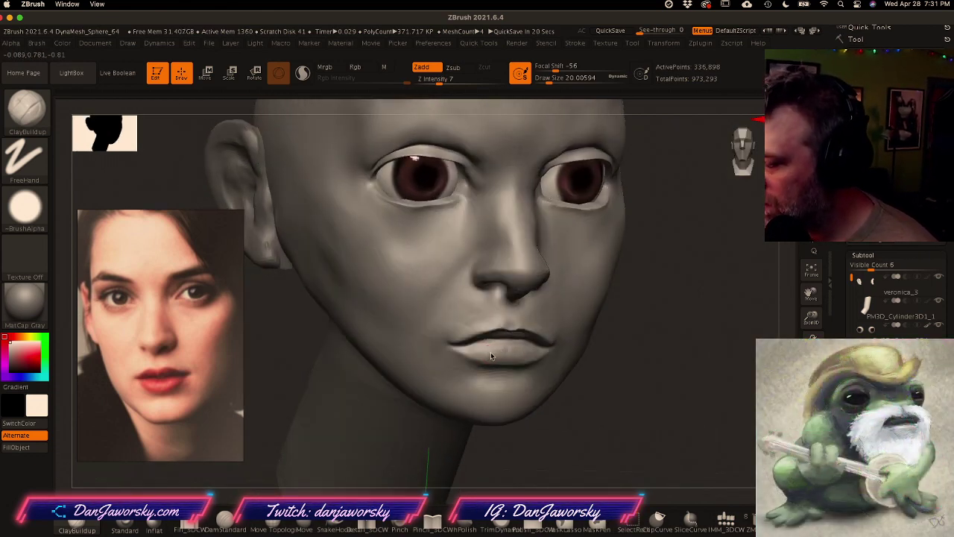
# Step: Fill out the sides of the lower lip toward the mouth corners with ClayBuildup strokes
pyautogui.moveTo(504, 354); pyautogui.dragTo(458, 362, button='right')
pyautogui.moveTo(614, 388)
pyautogui.keyDown('ctrl'); pyautogui.mouseDown(button='right')
pyautogui.moveTo(511, 388)
pyautogui.moveTo(517, 360)
pyautogui.moveTo(495, 352)
pyautogui.moveTo(481, 365)
pyautogui.mouseUp(button='right'); pyautogui.keyUp('ctrl')
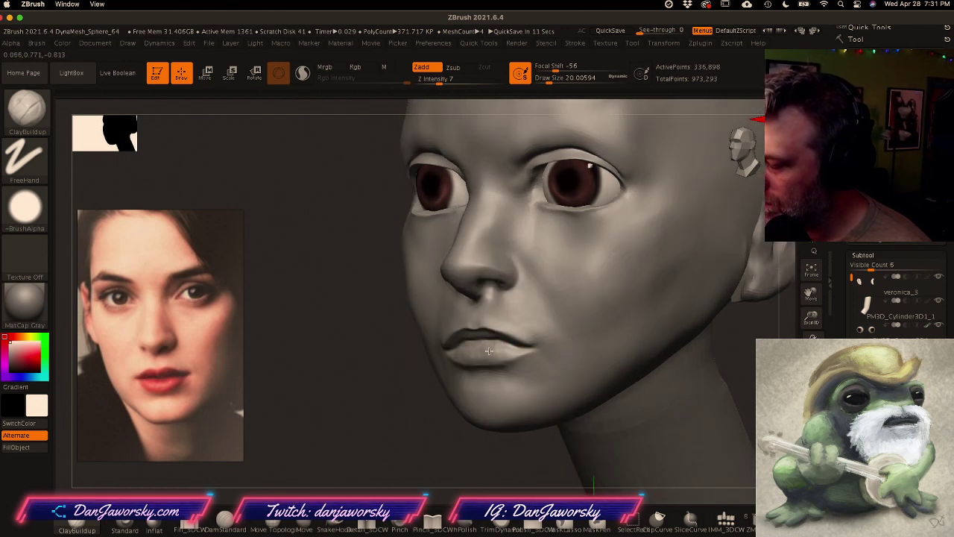
pyautogui.moveTo(495, 354)
pyautogui.mouseDown(button='right')
pyautogui.moveTo(518, 351)
pyautogui.moveTo(442, 359)
pyautogui.mouseUp(button='right')
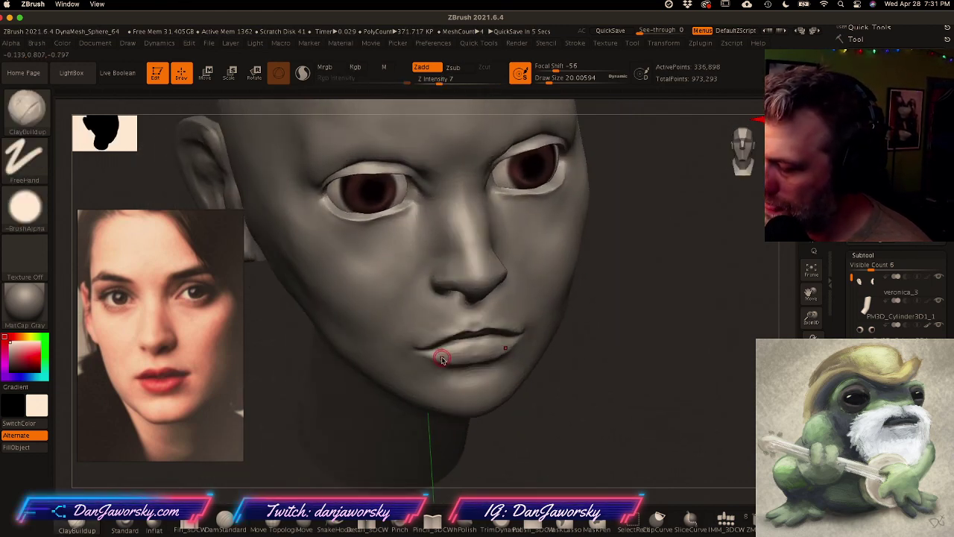
pyautogui.moveTo(457, 345); pyautogui.dragTo(452, 358)
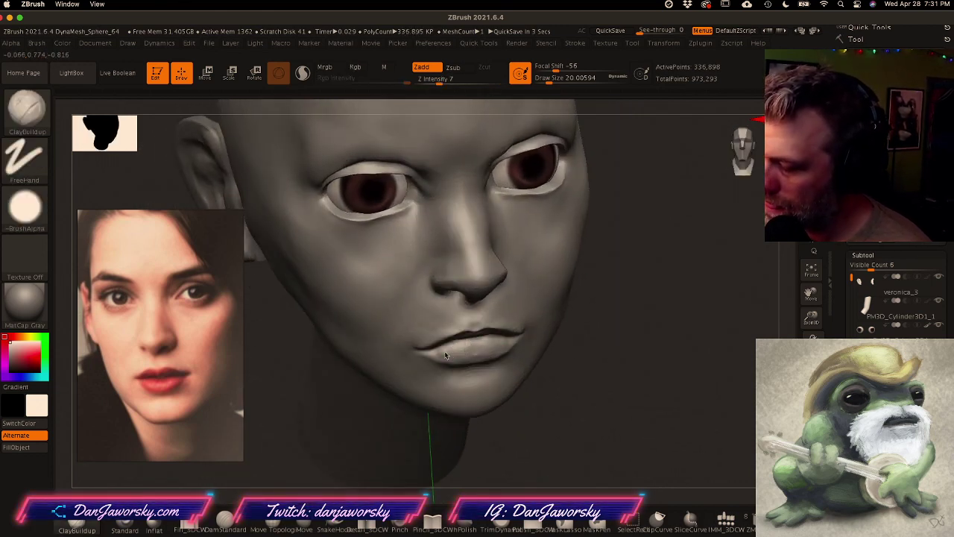
pyautogui.moveTo(436, 343); pyautogui.dragTo(451, 312, button='right')
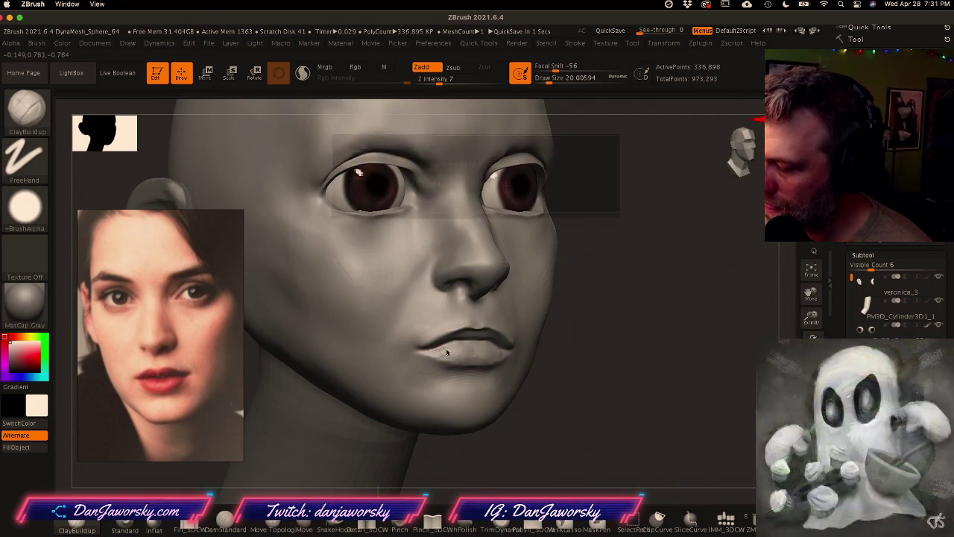
pyautogui.moveTo(416, 367)
pyautogui.mouseDown(button='right')
pyautogui.moveTo(425, 363)
pyautogui.moveTo(457, 400)
pyautogui.moveTo(563, 396)
pyautogui.moveTo(513, 407)
pyautogui.mouseUp(button='right')
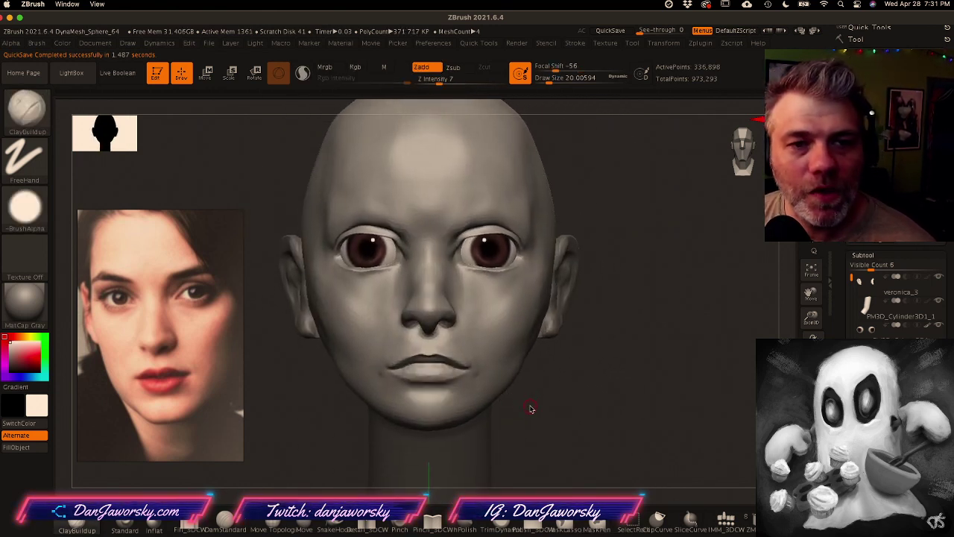
# Step: Smooth the mouth corners and lower lip, and add light clay along the upper lip's inner edge
pyautogui.keyDown('shift'); pyautogui.moveTo(476, 377); pyautogui.dragTo(473, 371); pyautogui.keyUp('shift')
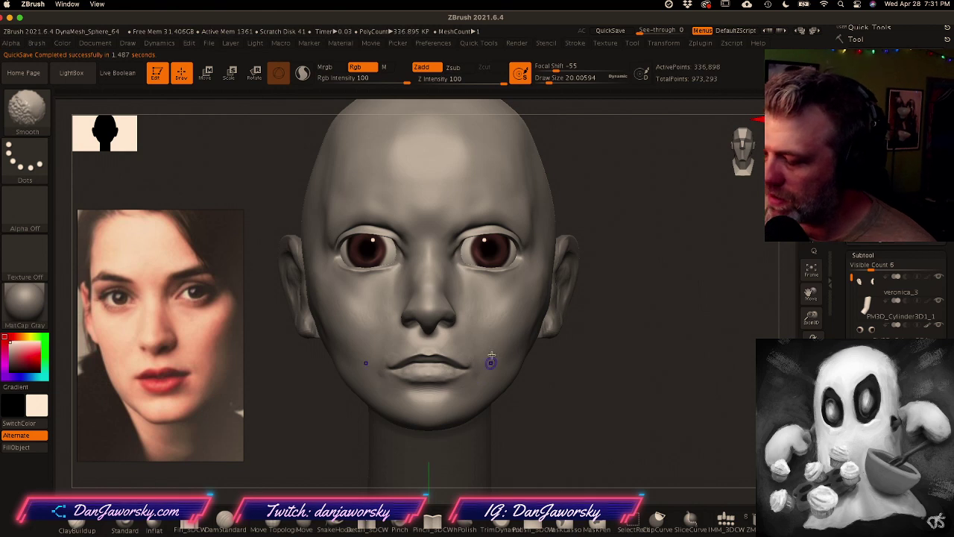
pyautogui.moveTo(320, 361)
pyautogui.mouseDown(button='right')
pyautogui.moveTo(374, 372)
pyautogui.moveTo(361, 372)
pyautogui.moveTo(487, 366)
pyautogui.moveTo(509, 356)
pyautogui.moveTo(471, 371)
pyautogui.mouseUp(button='right')
pyautogui.keyDown('shift'); pyautogui.moveTo(453, 368); pyautogui.dragTo(416, 377); pyautogui.keyUp('shift')
pyautogui.press('space')
pyautogui.moveTo(371, 369)
pyautogui.mouseDown(button='right')
pyautogui.moveTo(410, 363)
pyautogui.moveTo(448, 379)
pyautogui.mouseUp(button='right')
pyautogui.press('space')
pyautogui.moveTo(399, 366); pyautogui.dragTo(409, 366)
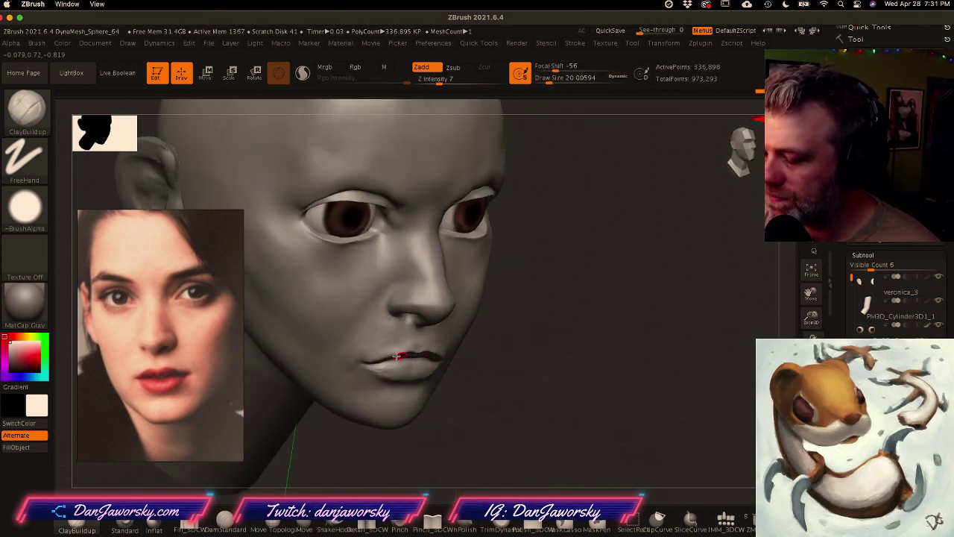
# Step: Smooth the new clay on the lips and lower the head's subdivision level
pyautogui.press('shift')
pyautogui.keyDown('shift'); pyautogui.moveTo(397, 373); pyautogui.dragTo(410, 367); pyautogui.keyUp('shift')
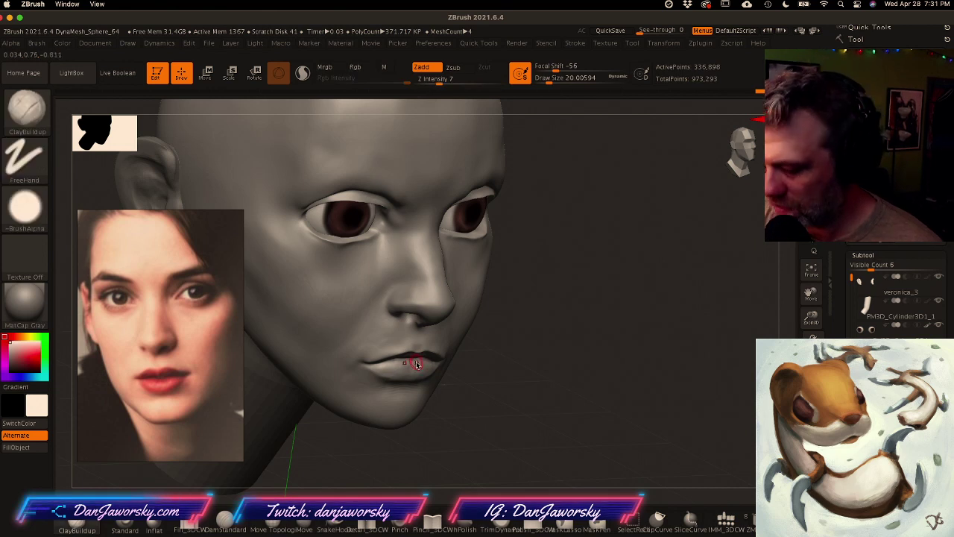
pyautogui.hotkey('shift', 'd')
pyautogui.hotkey('shift', 'd')
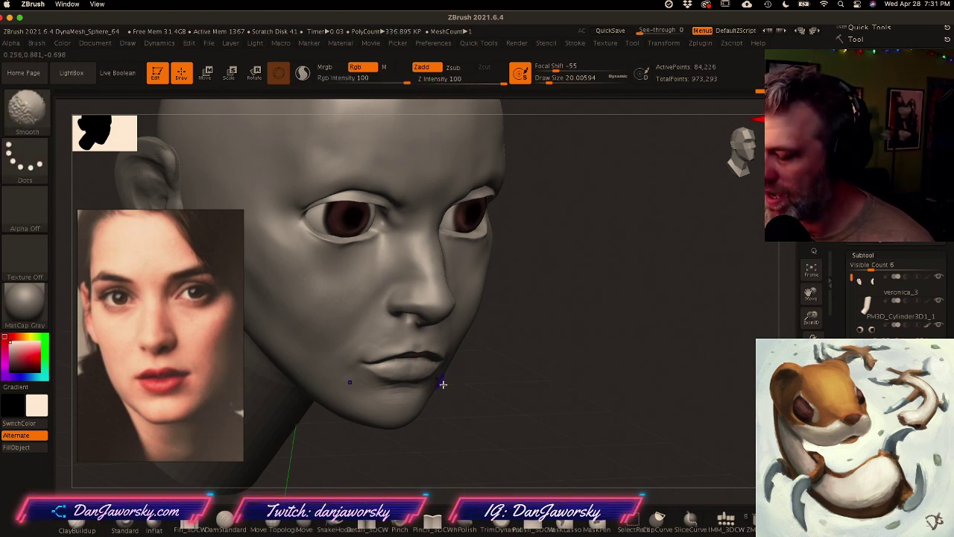
# Step: Smooth the area around the mouth and raise the head's subdivision level
pyautogui.moveTo(439, 381); pyautogui.dragTo(368, 364, button='right')
pyautogui.press('shift')
pyautogui.keyDown('shift'); pyautogui.moveTo(369, 363); pyautogui.dragTo(385, 362); pyautogui.keyUp('shift')
pyautogui.moveTo(394, 365)
pyautogui.mouseDown(button='right')
pyautogui.moveTo(440, 361)
pyautogui.moveTo(383, 357)
pyautogui.mouseUp(button='right')
pyautogui.press('d')
pyautogui.press('d')
pyautogui.moveTo(490, 379)
pyautogui.keyDown('ctrl'); pyautogui.mouseDown(button='right')
pyautogui.moveTo(469, 383)
pyautogui.moveTo(490, 369)
pyautogui.moveTo(481, 359)
pyautogui.moveTo(492, 361)
pyautogui.mouseUp(button='right'); pyautogui.keyUp('ctrl')
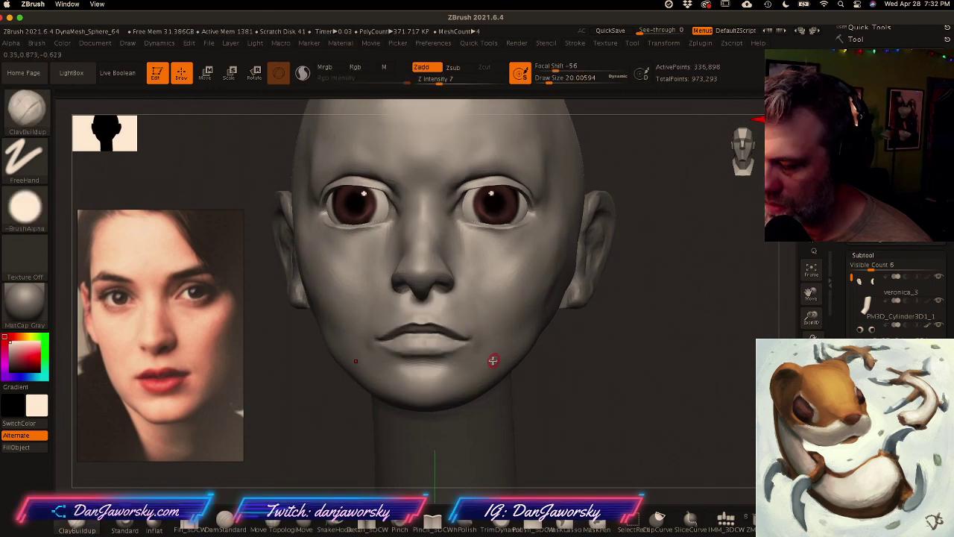
# Step: Reshape the upper lip's edge with the SnakeHook brush, reducing its draw size to about 29
pyautogui.click(335, 528)
pyautogui.rightClick(455, 333)
pyautogui.rightClick(455, 334)
pyautogui.click(452, 333)
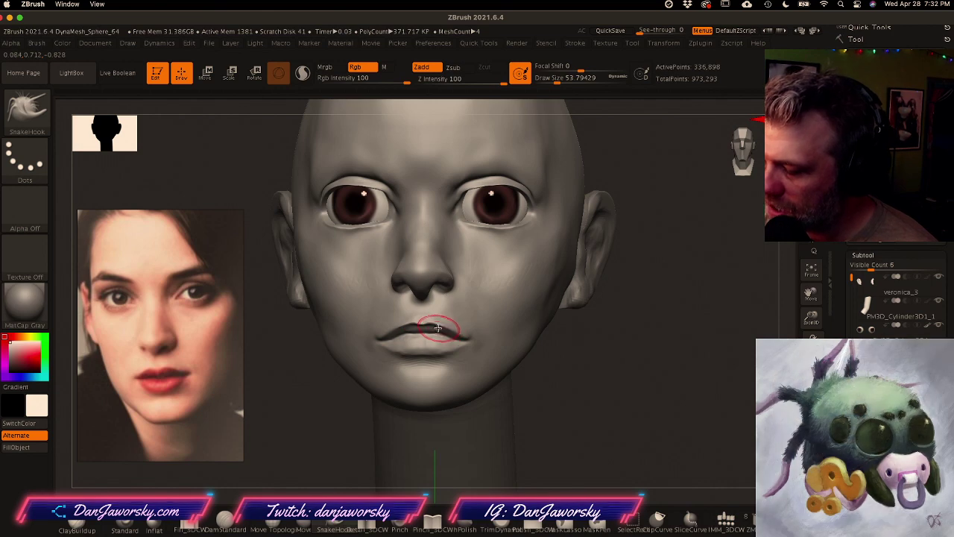
pyautogui.press('space')
pyautogui.click(441, 330)
pyautogui.moveTo(440, 325); pyautogui.dragTo(440, 326)
pyautogui.moveTo(454, 323)
pyautogui.mouseDown(button='right')
pyautogui.moveTo(461, 301)
pyautogui.moveTo(436, 333)
pyautogui.mouseUp(button='right')
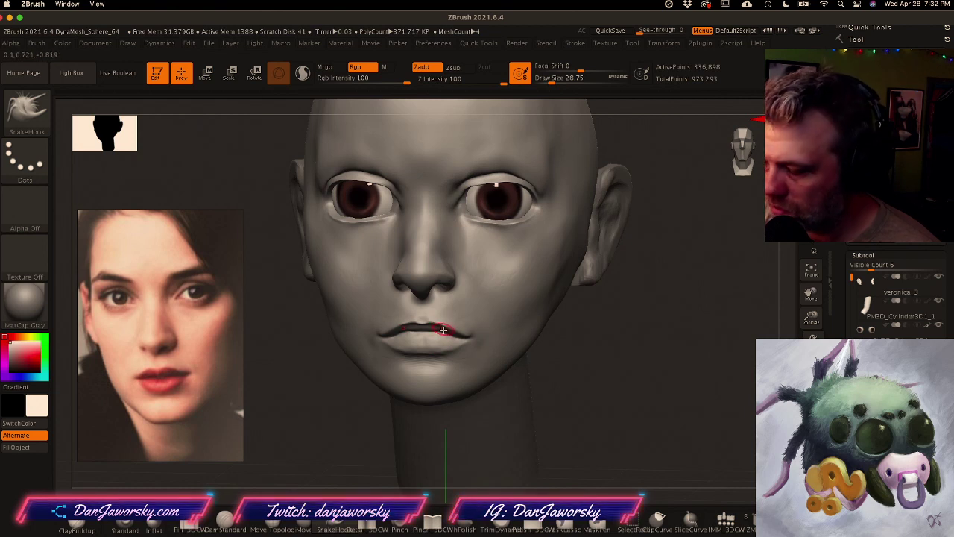
pyautogui.moveTo(440, 319)
pyautogui.mouseDown(button='right')
pyautogui.moveTo(452, 308)
pyautogui.moveTo(438, 329)
pyautogui.moveTo(405, 329)
pyautogui.mouseUp(button='right')
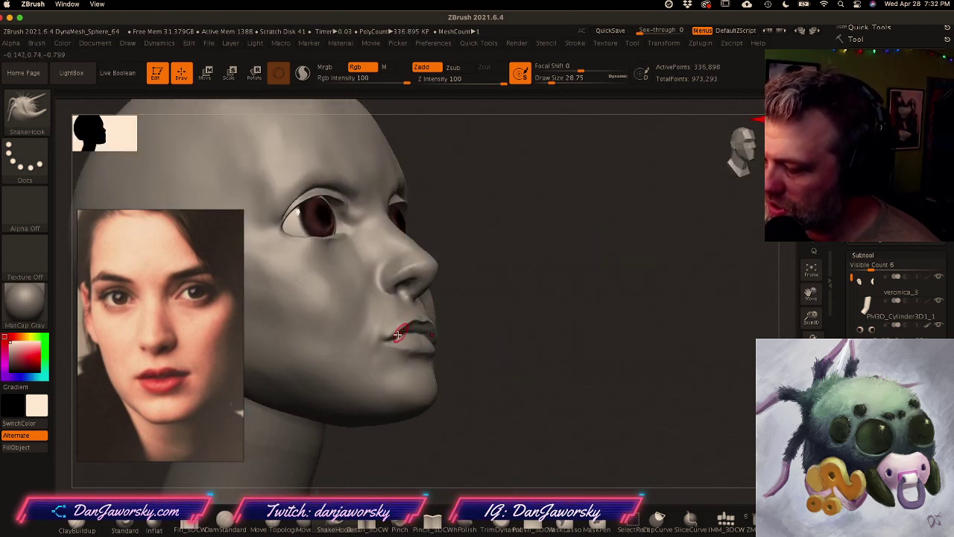
pyautogui.moveTo(379, 368)
pyautogui.mouseDown(button='right')
pyautogui.moveTo(405, 395)
pyautogui.moveTo(430, 393)
pyautogui.moveTo(407, 398)
pyautogui.moveTo(453, 387)
pyautogui.mouseUp(button='right')
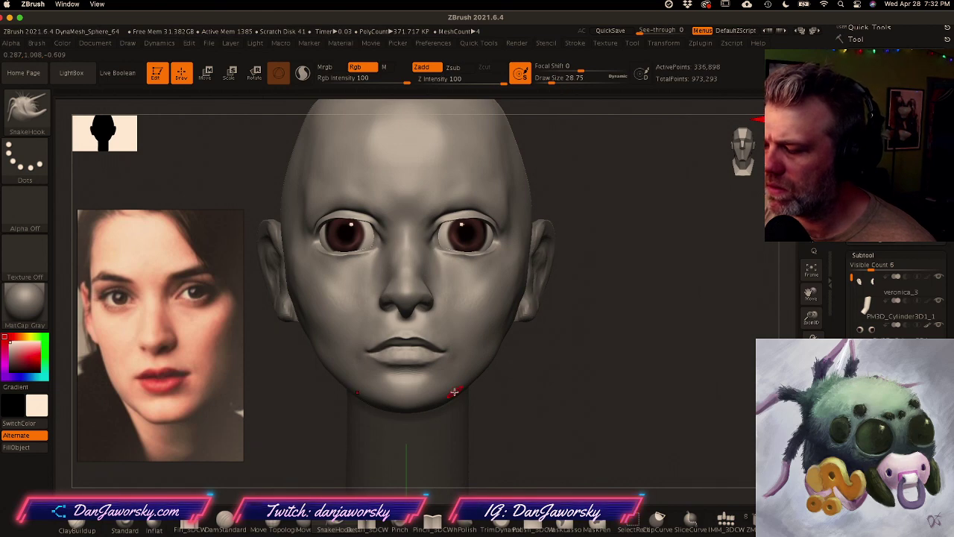
# Step: Nudge the mouth area with SnakeHook and check the lips in profile and three-quarter views
pyautogui.moveTo(457, 389)
pyautogui.keyDown('ctrl'); pyautogui.mouseDown(button='right')
pyautogui.moveTo(513, 364)
pyautogui.moveTo(505, 339)
pyautogui.mouseUp(button='right'); pyautogui.keyUp('ctrl')
pyautogui.keyDown('ctrl'); pyautogui.moveTo(506, 340); pyautogui.dragTo(492, 324, button='right'); pyautogui.keyUp('ctrl')
pyautogui.moveTo(378, 317); pyautogui.dragTo(369, 313)
pyautogui.moveTo(484, 345)
pyautogui.mouseDown(button='right')
pyautogui.moveTo(569, 370)
pyautogui.moveTo(513, 360)
pyautogui.mouseUp(button='right')
pyautogui.keyDown('shift'); pyautogui.moveTo(512, 360); pyautogui.dragTo(469, 362, button='right'); pyautogui.keyUp('shift')
pyautogui.keyDown('alt'); pyautogui.moveTo(470, 363); pyautogui.dragTo(501, 358, button='right'); pyautogui.keyUp('alt')
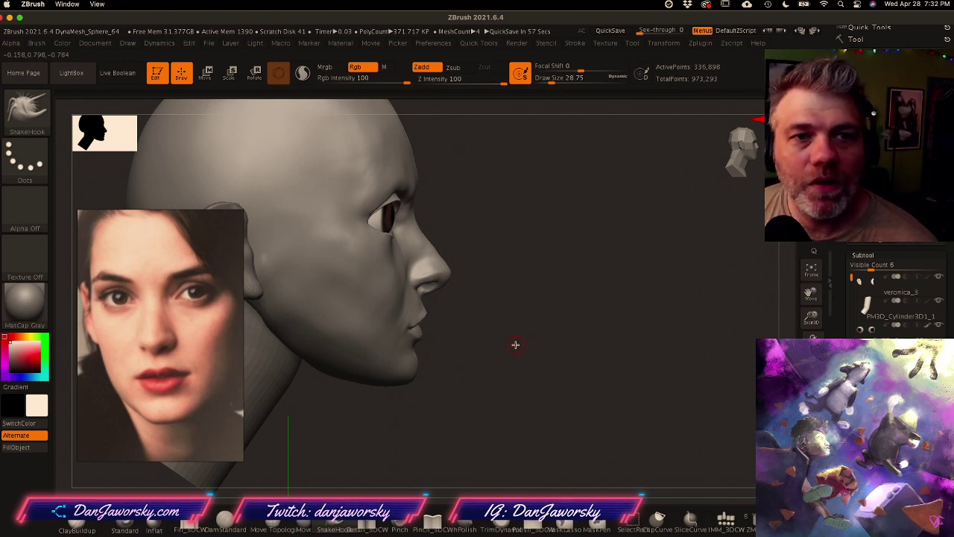
pyautogui.moveTo(568, 351); pyautogui.dragTo(535, 352, button='right')
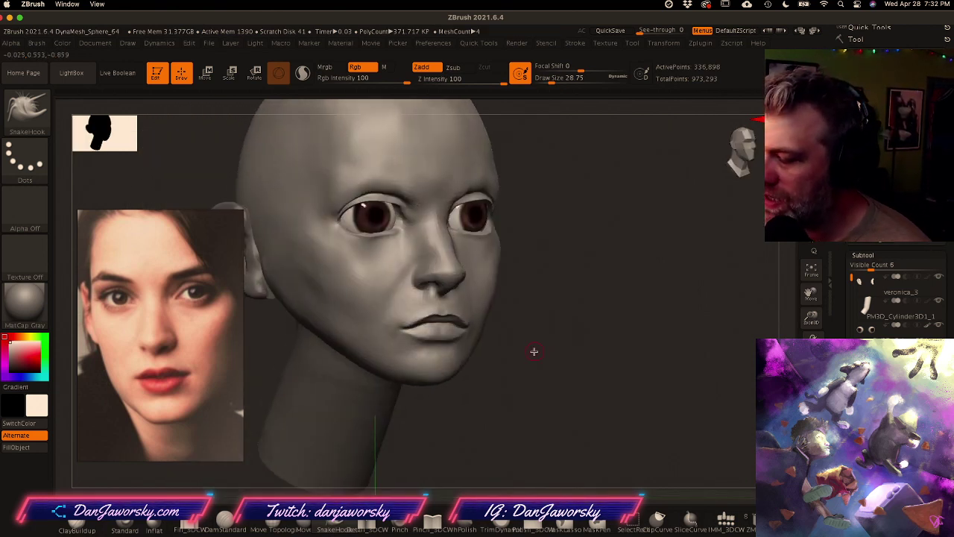
pyautogui.moveTo(442, 345)
pyautogui.keyDown('ctrl'); pyautogui.mouseDown(button='right')
pyautogui.moveTo(499, 324)
pyautogui.moveTo(483, 317)
pyautogui.mouseUp(button='right'); pyautogui.keyUp('ctrl')
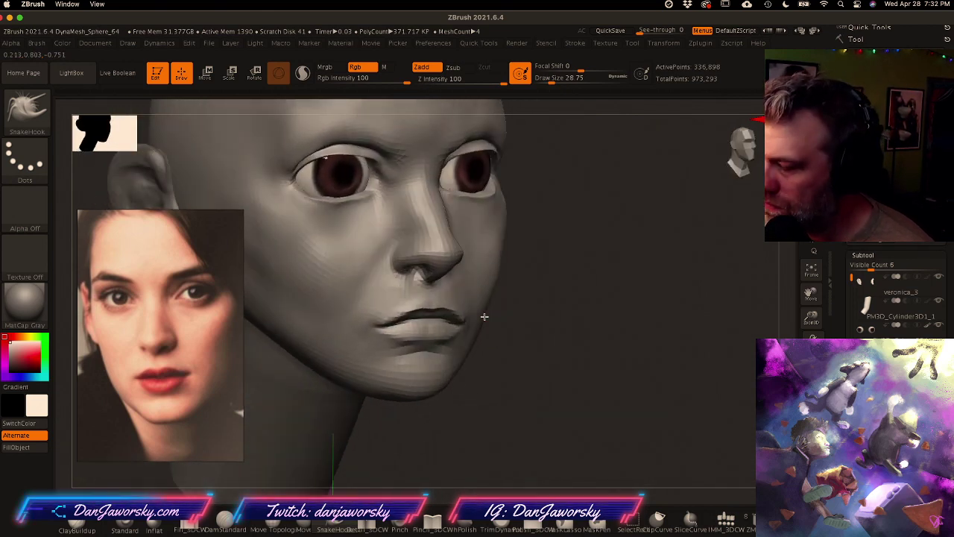
# Step: Enlarge the SnakeHook draw size to about 104 and examine the lips from the side, three-quarter and below
pyautogui.press('b')
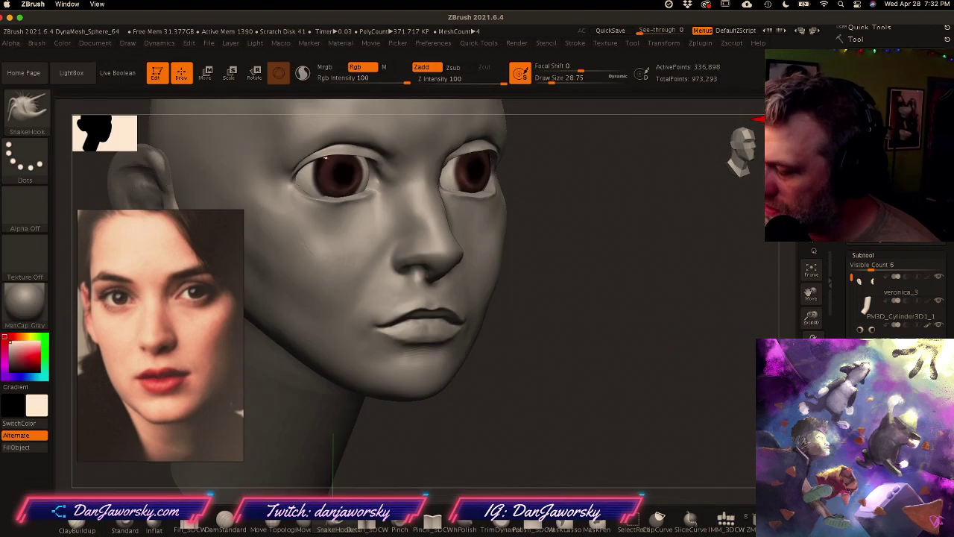
pyautogui.press('space')
pyautogui.moveTo(498, 335); pyautogui.dragTo(512, 334)
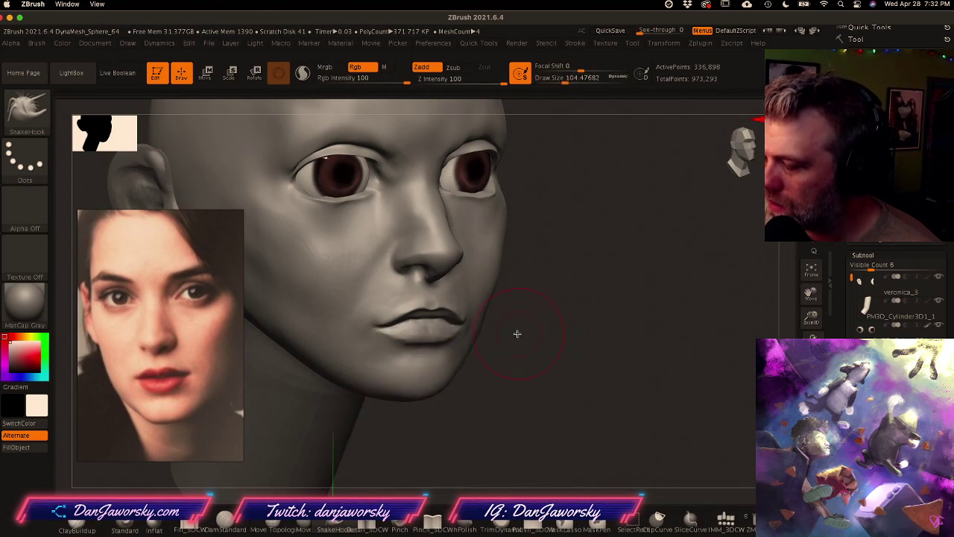
pyautogui.moveTo(515, 333); pyautogui.dragTo(516, 316, button='right')
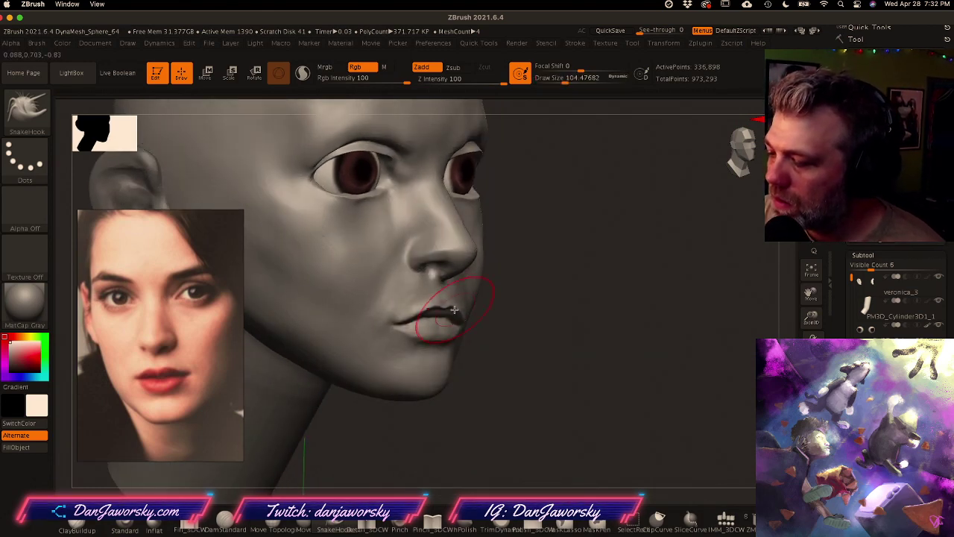
pyautogui.moveTo(454, 308); pyautogui.dragTo(538, 312, button='right')
pyautogui.moveTo(464, 305)
pyautogui.mouseDown(button='right')
pyautogui.moveTo(483, 304)
pyautogui.moveTo(473, 305)
pyautogui.mouseUp(button='right')
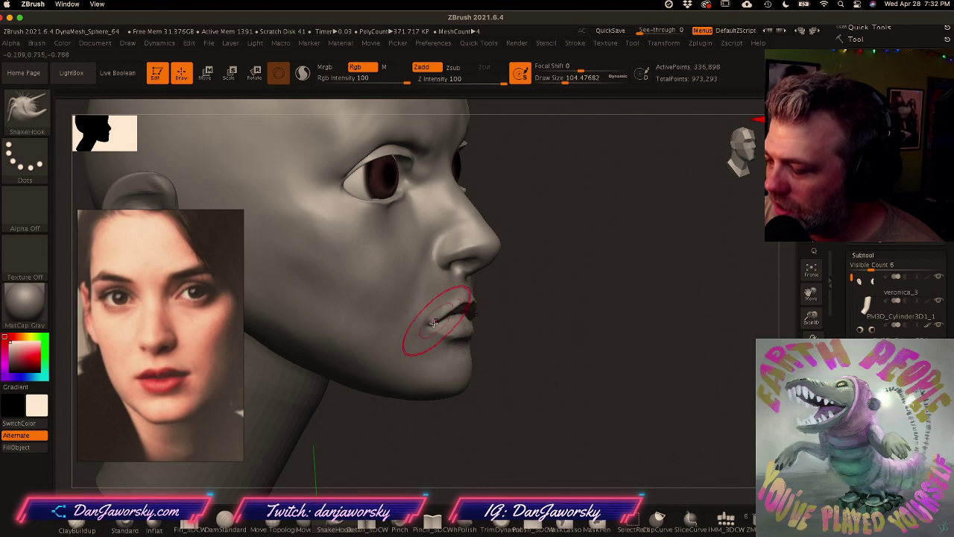
pyautogui.moveTo(438, 336); pyautogui.dragTo(399, 333, button='right')
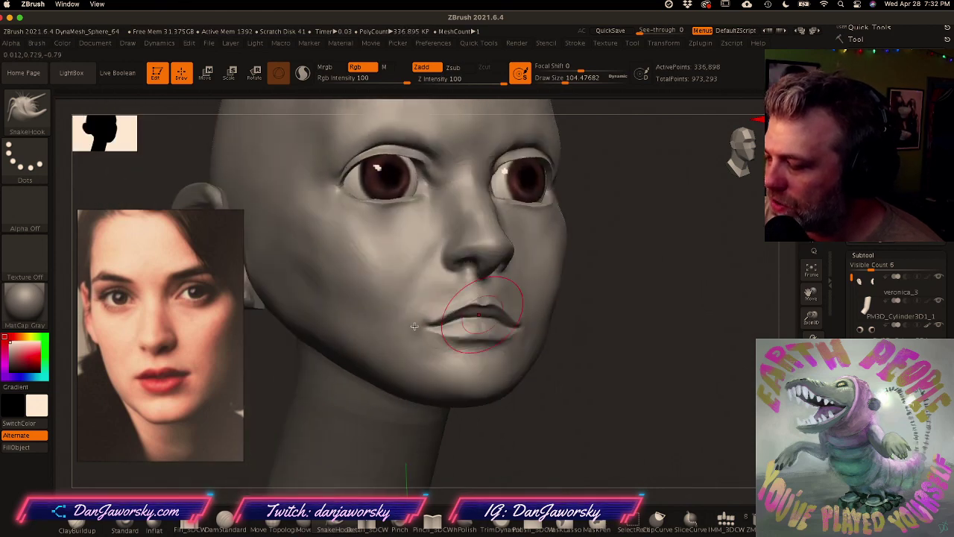
pyautogui.moveTo(525, 319); pyautogui.dragTo(516, 287, button='right')
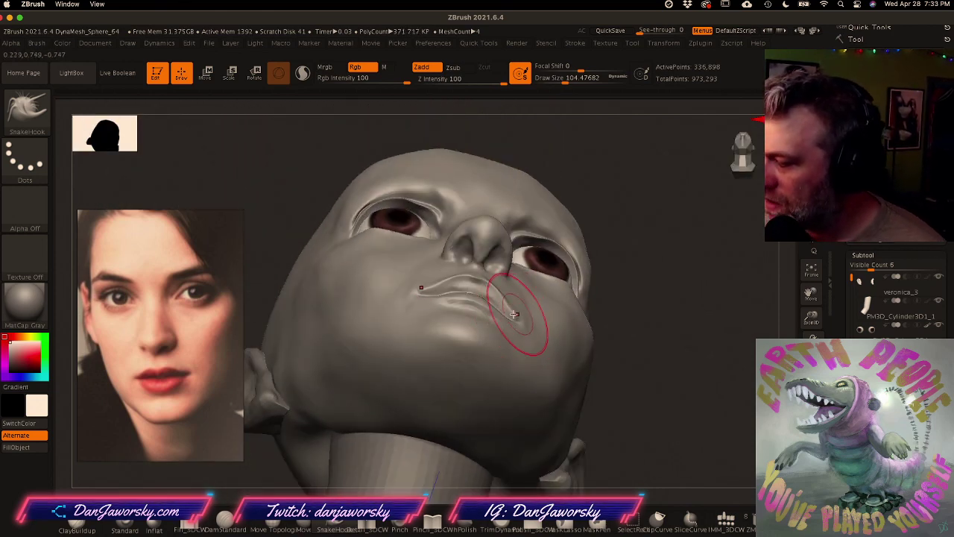
# Step: Try to reshape the mouth corners with SnakeHook at a draw size of about 87
pyautogui.press('space')
pyautogui.moveTo(516, 296); pyautogui.dragTo(512, 297)
pyautogui.moveTo(512, 296)
pyautogui.mouseDown(button='right')
pyautogui.moveTo(494, 311)
pyautogui.moveTo(513, 292)
pyautogui.mouseUp(button='right')
pyautogui.moveTo(505, 303); pyautogui.dragTo(516, 316)
pyautogui.moveTo(516, 306)
pyautogui.mouseDown(button='right')
pyautogui.moveTo(530, 391)
pyautogui.moveTo(604, 377)
pyautogui.moveTo(546, 382)
pyautogui.moveTo(569, 352)
pyautogui.mouseUp(button='right')
pyautogui.moveTo(563, 290); pyautogui.dragTo(567, 286)
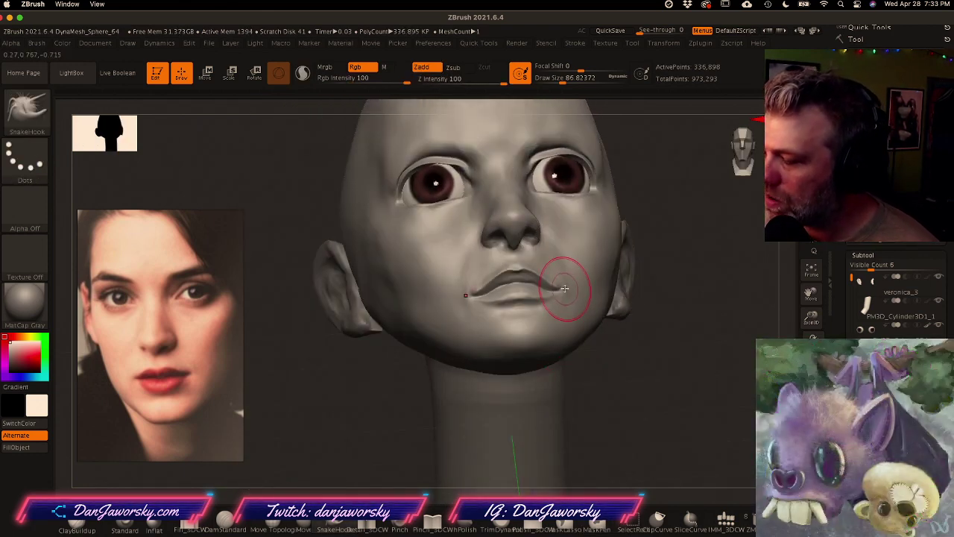
pyautogui.moveTo(571, 293)
pyautogui.keyDown('ctrl'); pyautogui.mouseDown(button='right')
pyautogui.moveTo(541, 314)
pyautogui.moveTo(620, 291)
pyautogui.moveTo(580, 307)
pyautogui.moveTo(587, 299)
pyautogui.moveTo(505, 308)
pyautogui.mouseUp(button='right'); pyautogui.keyUp('ctrl')
pyautogui.hotkey('ctrl', 'z')
pyautogui.hotkey('ctrl', 'z')
pyautogui.hotkey('ctrl', 'z')
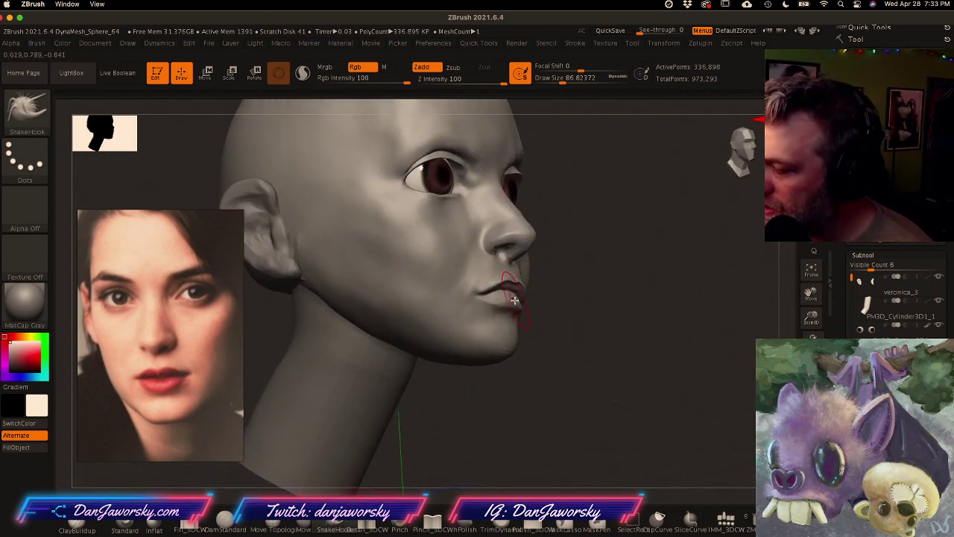
# Step: Pull the mouth corners into shape with SnakeHook and reduce the draw size to about 74
pyautogui.moveTo(527, 300)
pyautogui.keyDown('ctrl'); pyautogui.mouseDown(button='right')
pyautogui.moveTo(519, 294)
pyautogui.moveTo(530, 314)
pyautogui.moveTo(497, 300)
pyautogui.moveTo(522, 280)
pyautogui.mouseUp(button='right'); pyautogui.keyUp('ctrl')
pyautogui.moveTo(489, 299); pyautogui.dragTo(489, 305)
pyautogui.moveTo(489, 305); pyautogui.dragTo(512, 287, button='right')
pyautogui.press('space')
pyautogui.moveTo(494, 295); pyautogui.dragTo(490, 294)
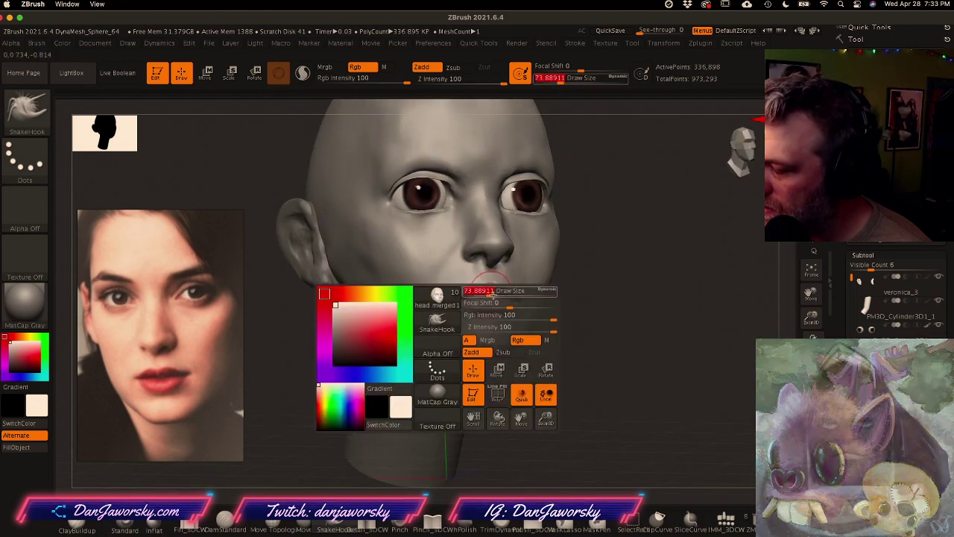
pyautogui.moveTo(483, 287)
pyautogui.keyDown('shift'); pyautogui.mouseDown(button='right')
pyautogui.moveTo(486, 304)
pyautogui.moveTo(492, 289)
pyautogui.moveTo(529, 301)
pyautogui.moveTo(546, 293)
pyautogui.moveTo(524, 287)
pyautogui.mouseUp(button='right'); pyautogui.keyUp('shift')
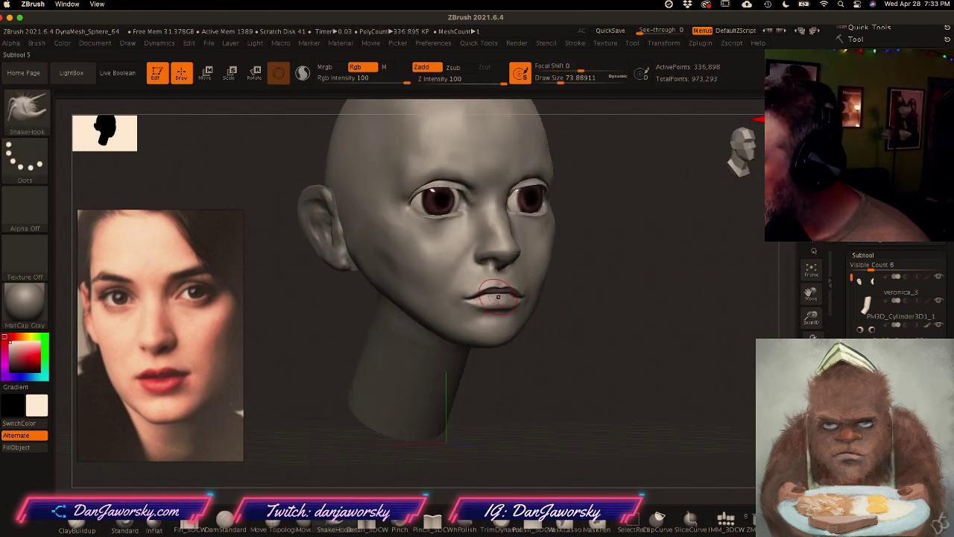
# Step: Make the cigarette cylinder subtool visible and check how it sits between the lips
pyautogui.click(939, 398)
pyautogui.click(895, 399)
pyautogui.keyDown('ctrl'); pyautogui.moveTo(598, 389); pyautogui.dragTo(559, 366, button='right'); pyautogui.keyUp('ctrl')
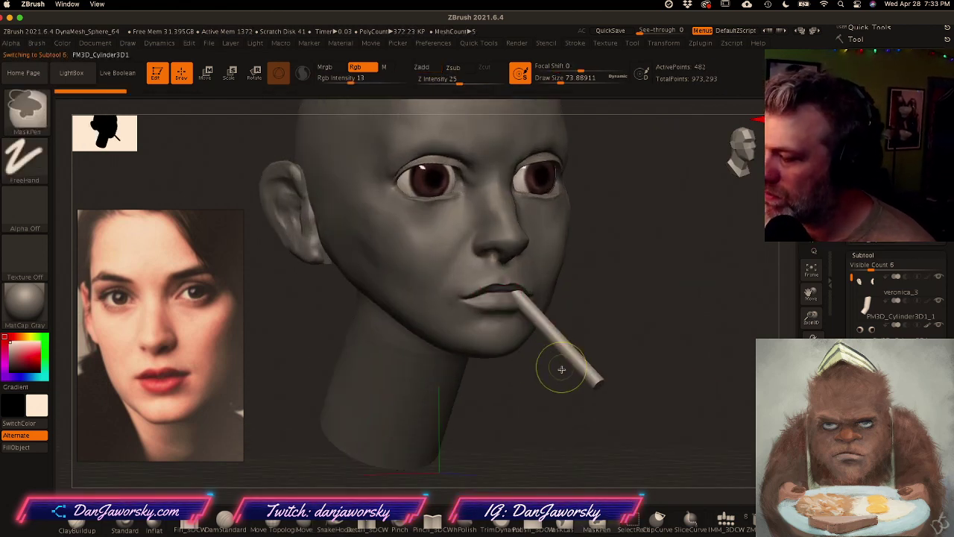
pyautogui.moveTo(534, 405); pyautogui.dragTo(442, 406, button='right')
pyautogui.keyDown('ctrl'); pyautogui.moveTo(571, 391); pyautogui.dragTo(530, 353, button='right'); pyautogui.keyUp('ctrl')
# Step: Make the head the active subtool and set the SnakeHook draw size to about 41
pyautogui.keyDown('alt'); pyautogui.click(491, 255); pyautogui.keyUp('alt')
pyautogui.press('space')
pyautogui.click(504, 230)
pyautogui.press('space')
pyautogui.moveTo(499, 212); pyautogui.dragTo(489, 210)
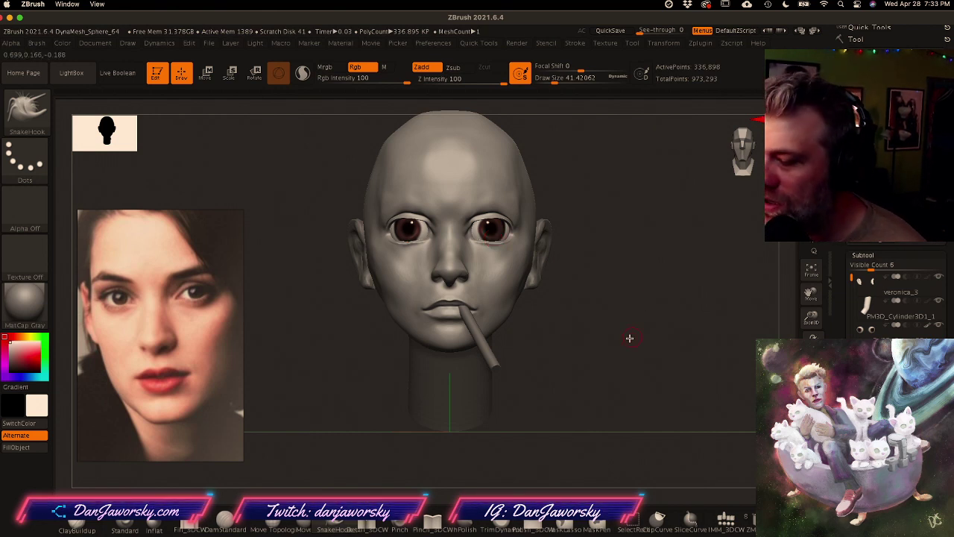
pyautogui.moveTo(624, 338); pyautogui.dragTo(627, 340)
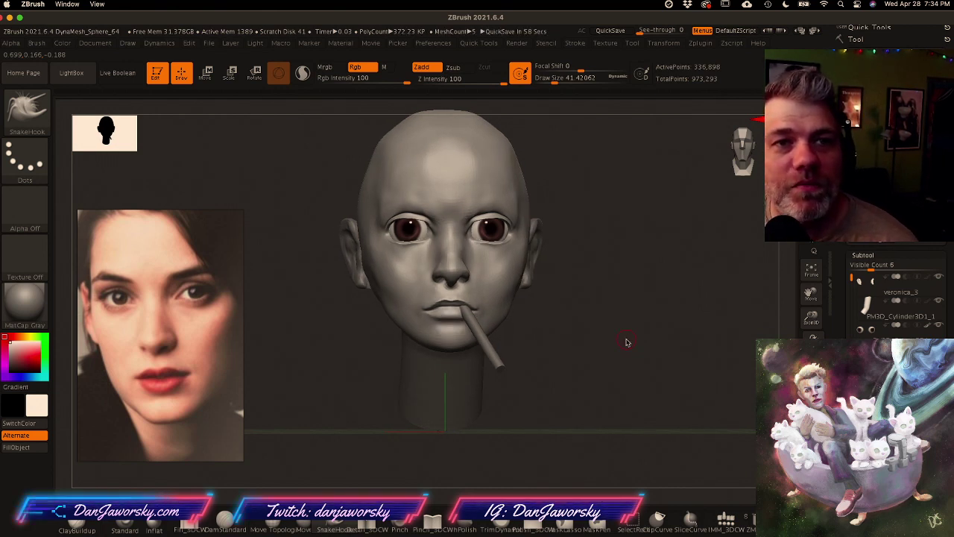
pyautogui.moveTo(626, 342); pyautogui.dragTo(620, 345)
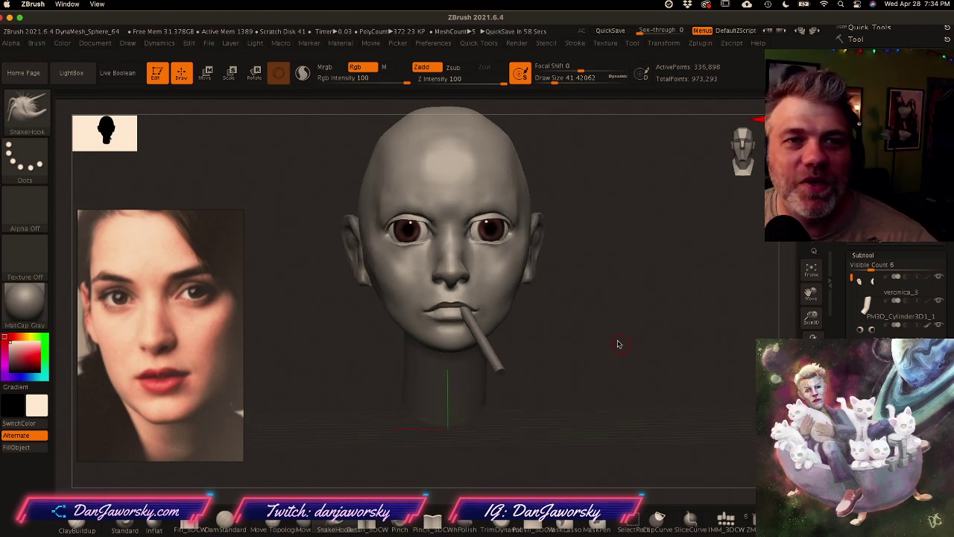
# Step: Select the ears subtool, reset its gizmo orientation and move the ears slightly forward toward the face
pyautogui.moveTo(624, 347)
pyautogui.mouseDown()
pyautogui.moveTo(609, 343)
pyautogui.moveTo(639, 356)
pyautogui.moveTo(603, 330)
pyautogui.moveTo(618, 315)
pyautogui.moveTo(602, 311)
pyautogui.moveTo(635, 304)
pyautogui.moveTo(511, 311)
pyautogui.moveTo(571, 285)
pyautogui.moveTo(589, 310)
pyautogui.moveTo(557, 316)
pyautogui.moveTo(526, 347)
pyautogui.mouseUp()
pyautogui.press('space')
pyautogui.keyDown('alt'); pyautogui.click(533, 303); pyautogui.keyUp('alt')
pyautogui.press('w')
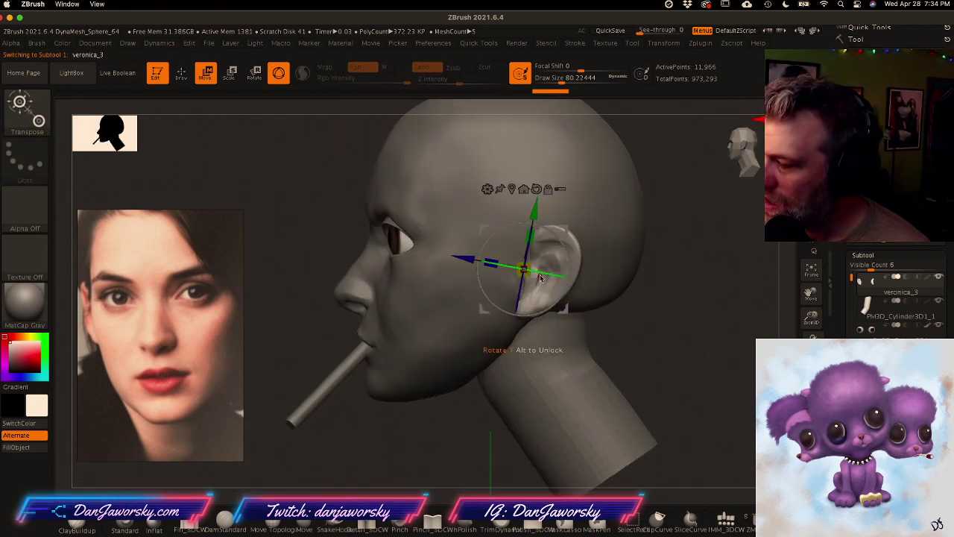
pyautogui.keyDown('alt'); pyautogui.click(538, 186); pyautogui.keyUp('alt')
pyautogui.moveTo(458, 271); pyautogui.dragTo(443, 271)
# Step: Check the ear placement from the side and front, and return to drawing mode
pyautogui.keyDown('shift'); pyautogui.moveTo(469, 314); pyautogui.dragTo(533, 302); pyautogui.keyUp('shift')
pyautogui.moveTo(501, 306); pyautogui.dragTo(440, 318, button='right')
pyautogui.keyDown('alt'); pyautogui.moveTo(533, 352); pyautogui.dragTo(510, 351, button='right'); pyautogui.keyUp('alt')
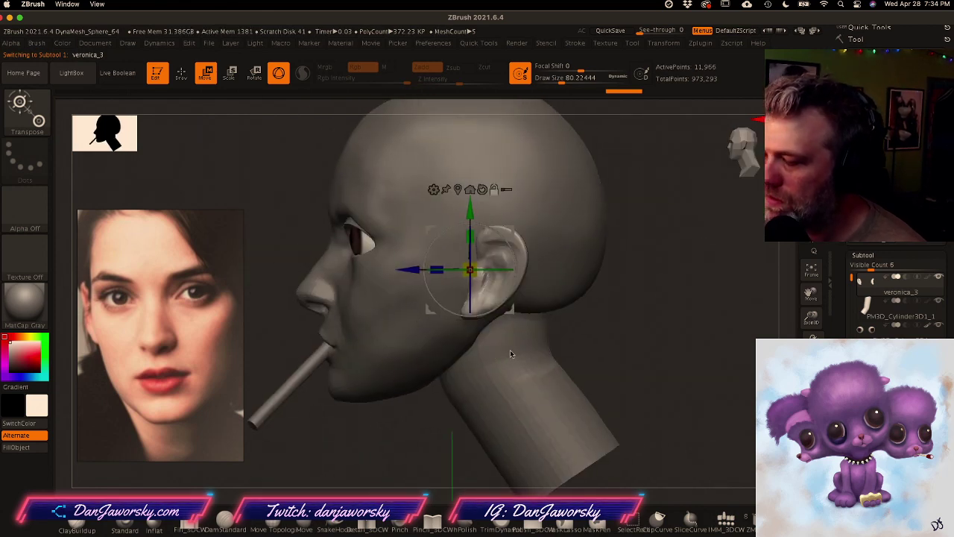
pyautogui.moveTo(511, 308); pyautogui.dragTo(512, 296)
pyautogui.moveTo(517, 294)
pyautogui.mouseDown(button='right')
pyautogui.moveTo(604, 276)
pyautogui.moveTo(578, 310)
pyautogui.mouseUp(button='right')
pyautogui.press('q')
pyautogui.moveTo(510, 326)
pyautogui.mouseDown(button='right')
pyautogui.moveTo(553, 314)
pyautogui.moveTo(493, 322)
pyautogui.moveTo(592, 301)
pyautogui.mouseUp(button='right')
pyautogui.moveTo(592, 301)
pyautogui.keyDown('ctrl'); pyautogui.mouseDown(button='right')
pyautogui.moveTo(679, 294)
pyautogui.moveTo(635, 299)
pyautogui.mouseUp(button='right'); pyautogui.keyUp('ctrl')
pyautogui.moveTo(705, 293)
pyautogui.keyDown('alt'); pyautogui.mouseDown(button='right')
pyautogui.moveTo(597, 326)
pyautogui.moveTo(530, 373)
pyautogui.moveTo(481, 363)
pyautogui.mouseUp(button='right'); pyautogui.keyUp('alt')
pyautogui.keyDown('ctrl'); pyautogui.moveTo(481, 362); pyautogui.dragTo(558, 376, button='right'); pyautogui.keyUp('ctrl')
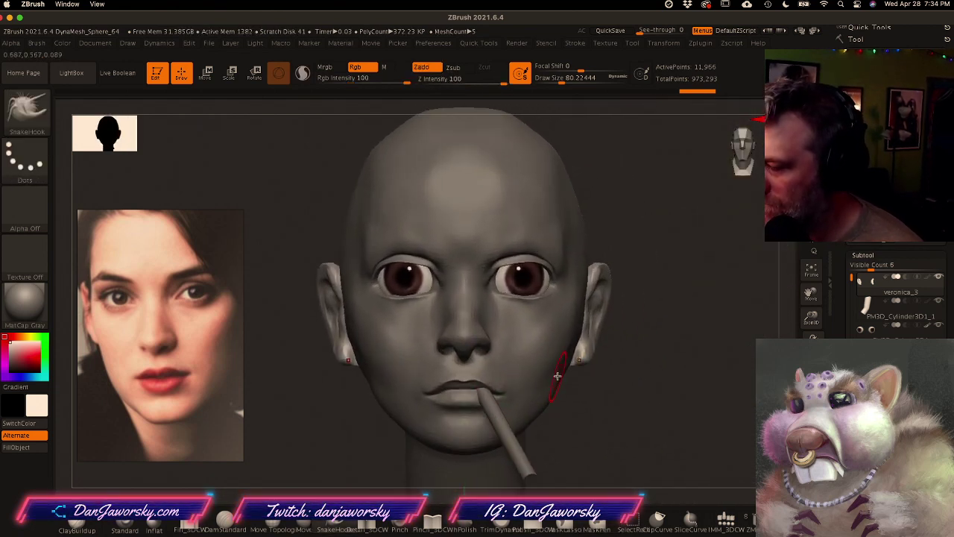
# Step: Make the top and side hair subtools visible around the head
pyautogui.moveTo(851, 279); pyautogui.dragTo(853, 341)
pyautogui.click(939, 301)
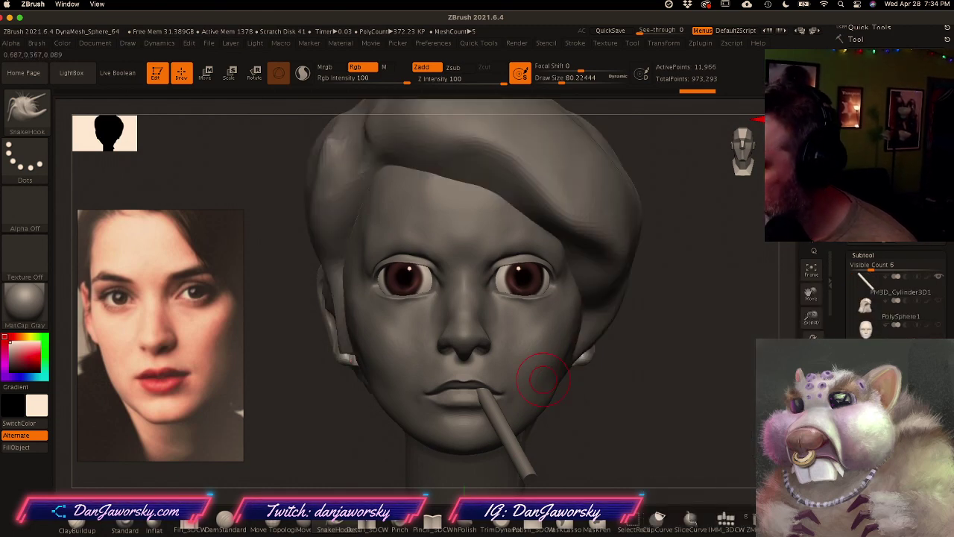
pyautogui.click(939, 349)
pyautogui.moveTo(669, 413)
pyautogui.keyDown('ctrl'); pyautogui.mouseDown(button='right')
pyautogui.moveTo(584, 407)
pyautogui.moveTo(498, 362)
pyautogui.mouseUp(button='right'); pyautogui.keyUp('ctrl')
pyautogui.moveTo(498, 362)
pyautogui.keyDown('ctrl'); pyautogui.mouseDown(button='right')
pyautogui.moveTo(569, 360)
pyautogui.moveTo(539, 354)
pyautogui.moveTo(562, 358)
pyautogui.moveTo(546, 346)
pyautogui.mouseUp(button='right'); pyautogui.keyUp('ctrl')
# Step: Select the head merged1 subtool and set the draw size to about 37
pyautogui.keyDown('alt'); pyautogui.click(444, 230); pyautogui.keyUp('alt')
pyautogui.press('space')
pyautogui.click(441, 225)
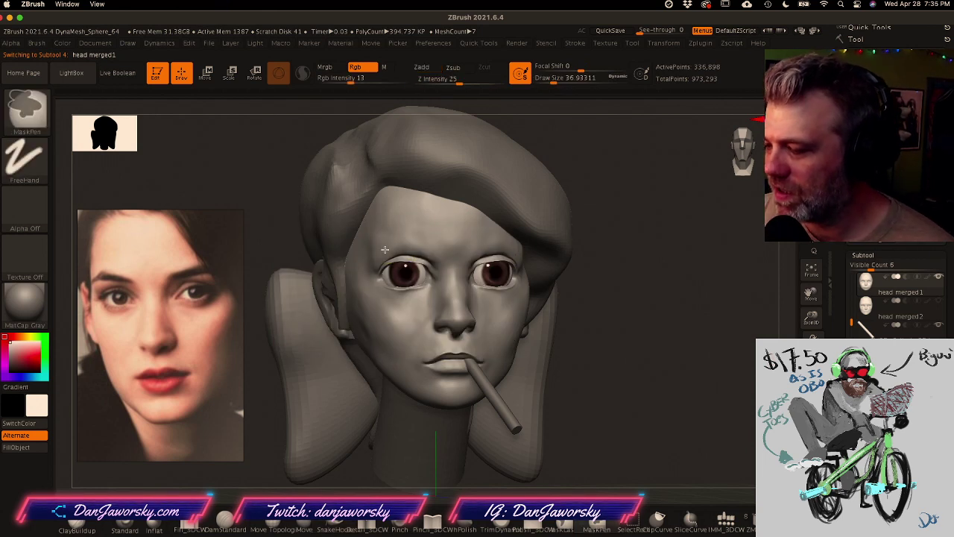
pyautogui.keyDown('ctrl'); pyautogui.moveTo(409, 250); pyautogui.dragTo(390, 247); pyautogui.keyUp('ctrl')
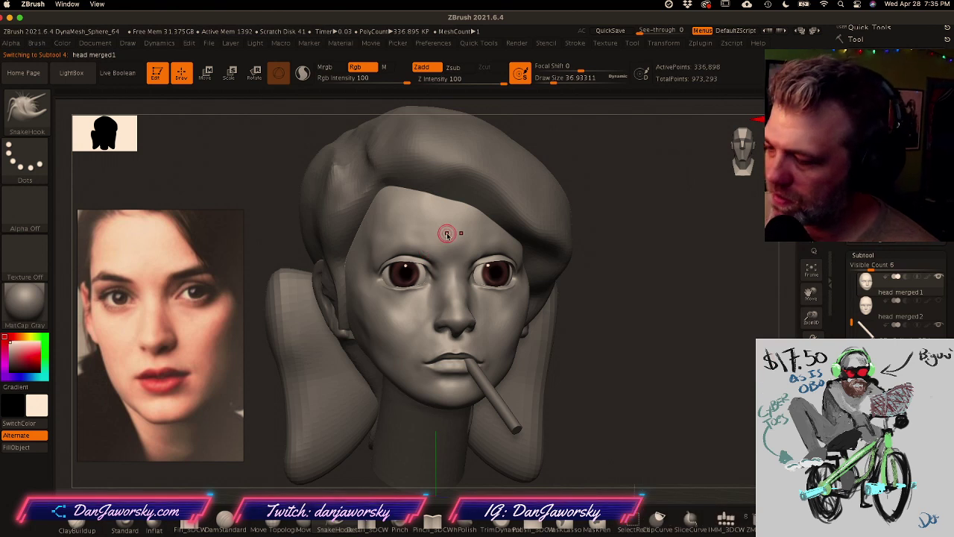
pyautogui.press('ctrl')
pyautogui.press('shift')
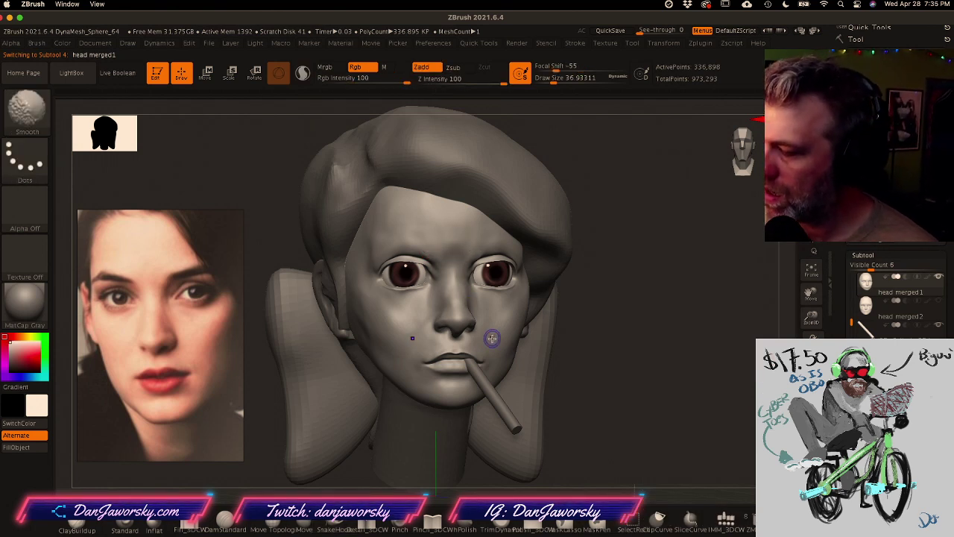
pyautogui.press('ctrl')
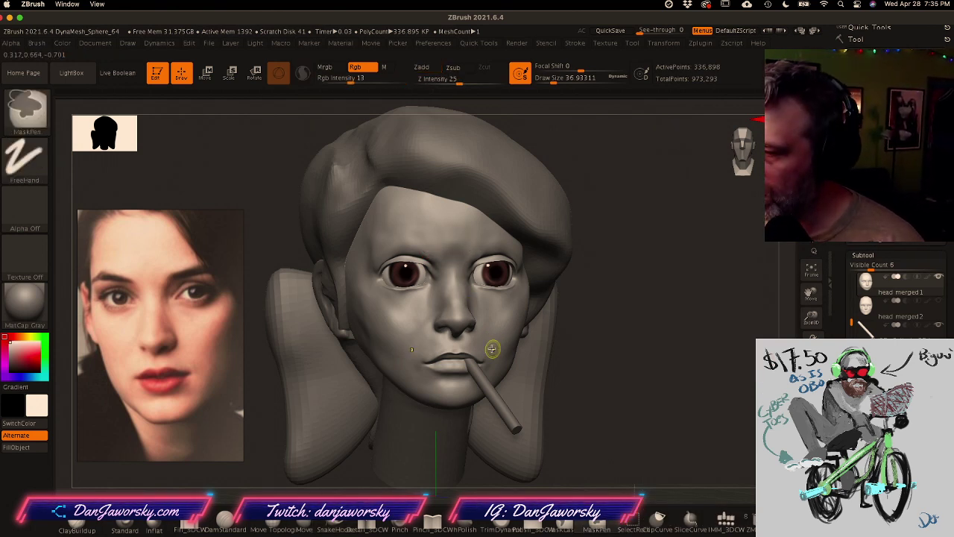
pyautogui.press('ctrl')
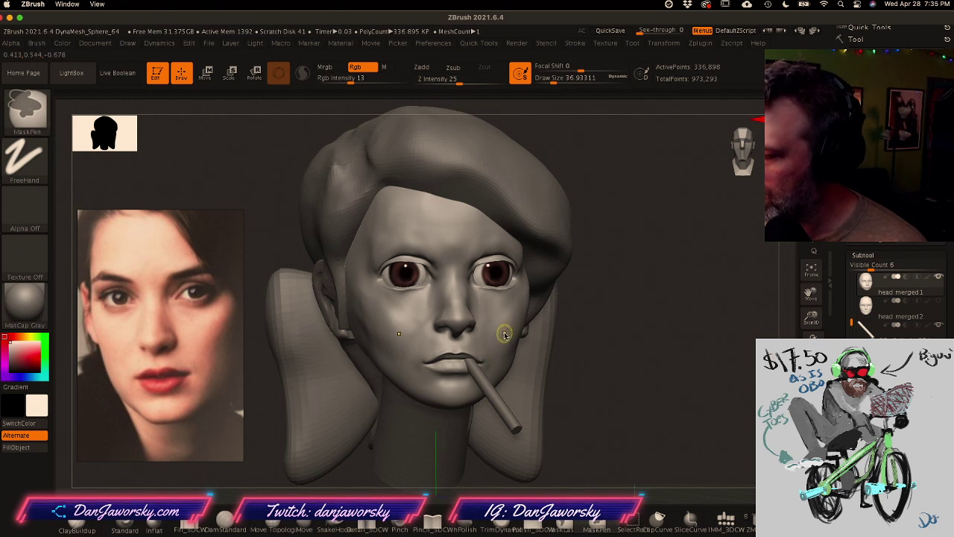
pyautogui.press('ctrl')
pyautogui.press('ctrl')
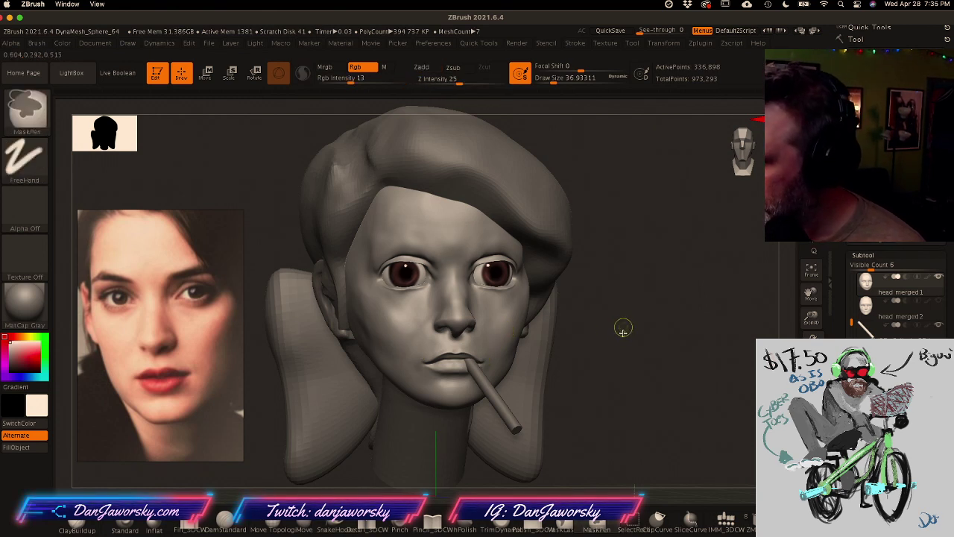
pyautogui.press('ctrl')
pyautogui.click(449, 79)
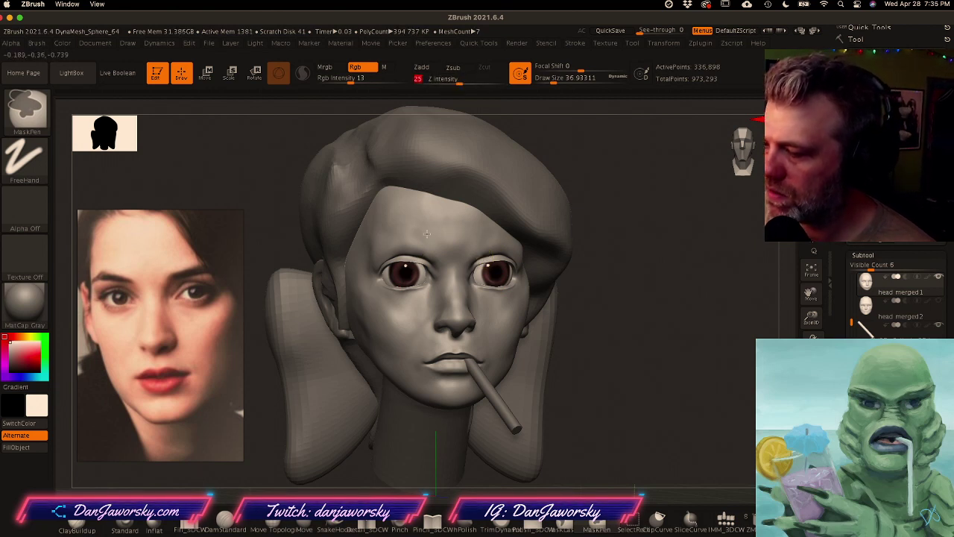
# Step: Choose the SnakeHook brush and set its draw size to about 212 for reshaping the head
pyautogui.moveTo(648, 345)
pyautogui.keyDown('ctrl'); pyautogui.mouseDown(button='right')
pyautogui.moveTo(616, 325)
pyautogui.moveTo(598, 334)
pyautogui.moveTo(592, 356)
pyautogui.moveTo(633, 333)
pyautogui.moveTo(608, 352)
pyautogui.moveTo(627, 348)
pyautogui.mouseUp(button='right'); pyautogui.keyUp('ctrl')
pyautogui.moveTo(627, 347); pyautogui.dragTo(630, 346)
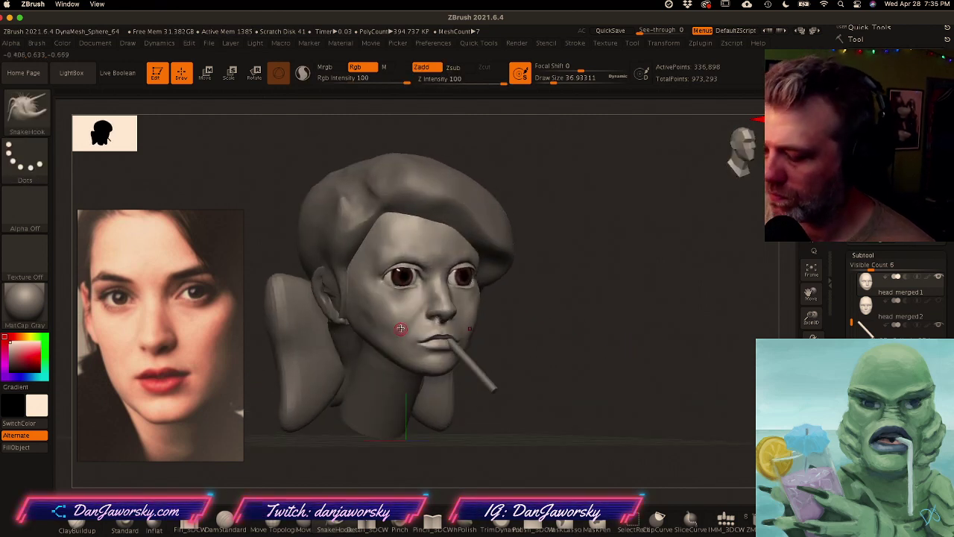
pyautogui.press('space')
pyautogui.moveTo(404, 298); pyautogui.dragTo(427, 297)
pyautogui.press('b')
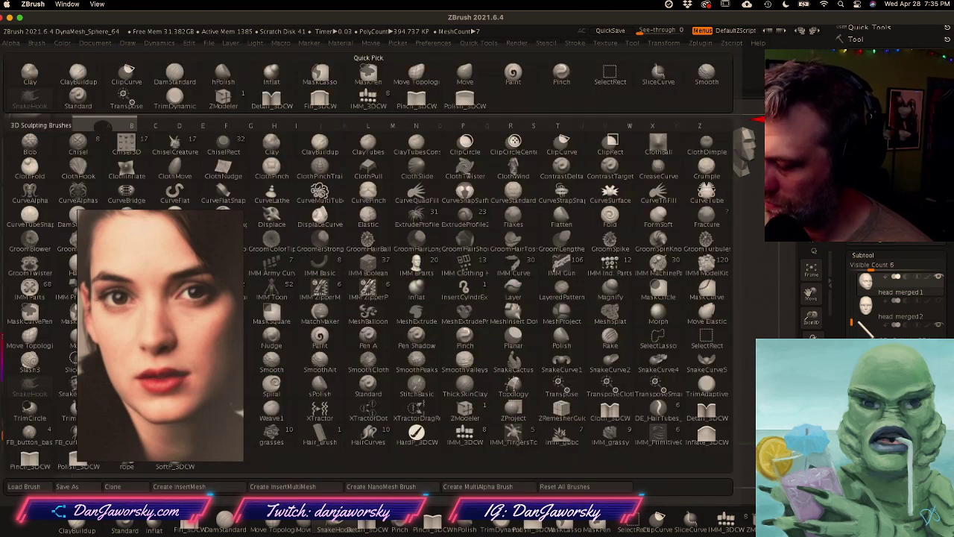
pyautogui.press('s')
pyautogui.press('h')
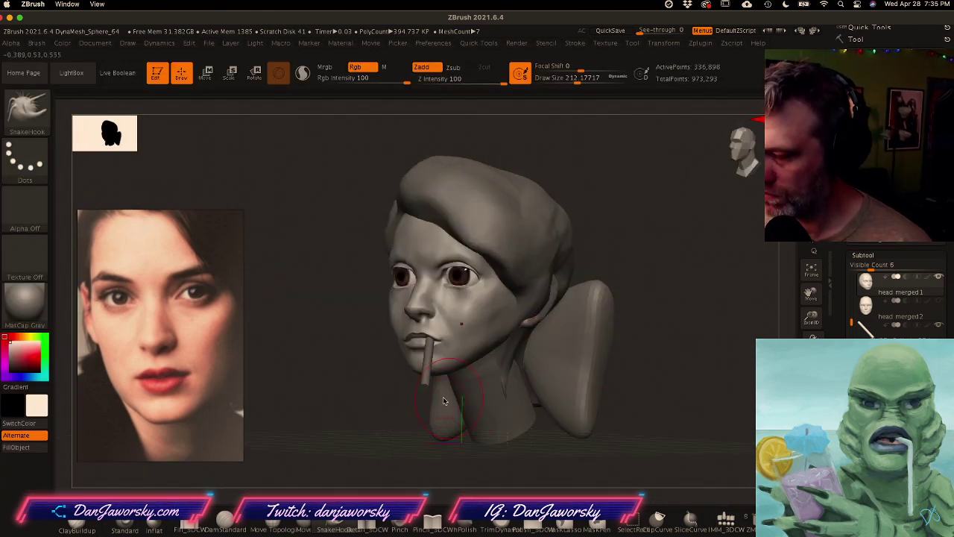
pyautogui.keyDown('ctrl'); pyautogui.moveTo(462, 390); pyautogui.dragTo(457, 407, button='right'); pyautogui.keyUp('ctrl')
pyautogui.moveTo(458, 406)
pyautogui.keyDown('shift'); pyautogui.mouseDown(button='right')
pyautogui.moveTo(483, 380)
pyautogui.moveTo(449, 391)
pyautogui.mouseUp(button='right'); pyautogui.keyUp('shift')
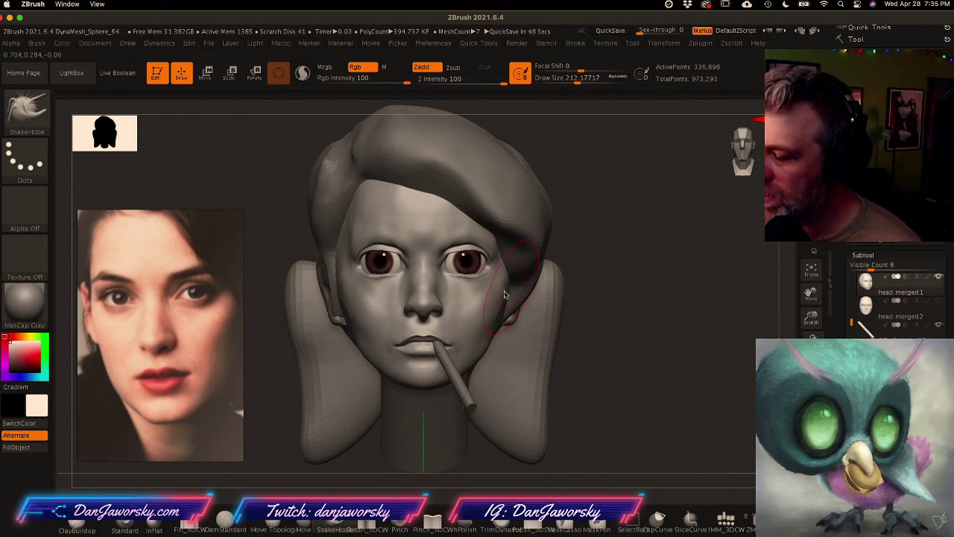
# Step: Set the SnakeHook brush's focal shift to -25
pyautogui.press('space')
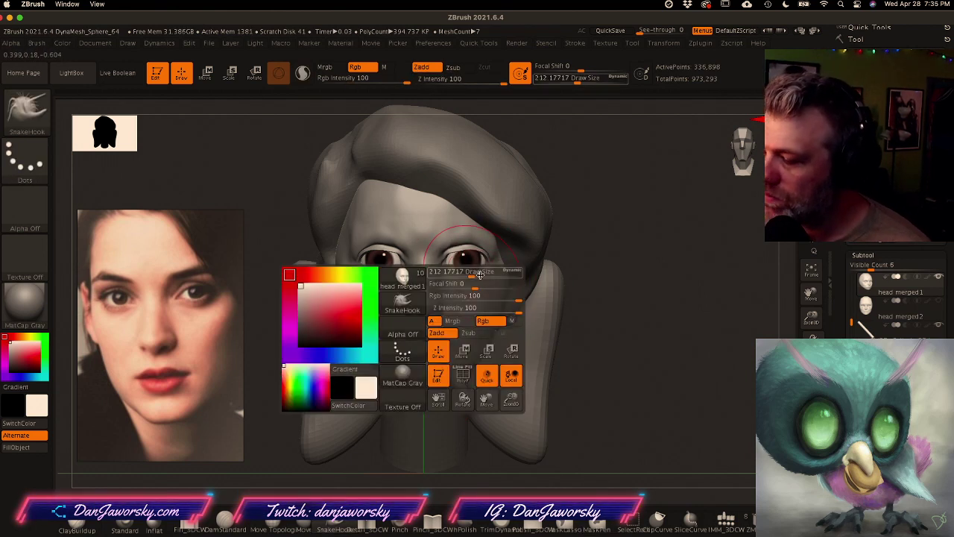
pyautogui.moveTo(476, 252); pyautogui.dragTo(486, 270)
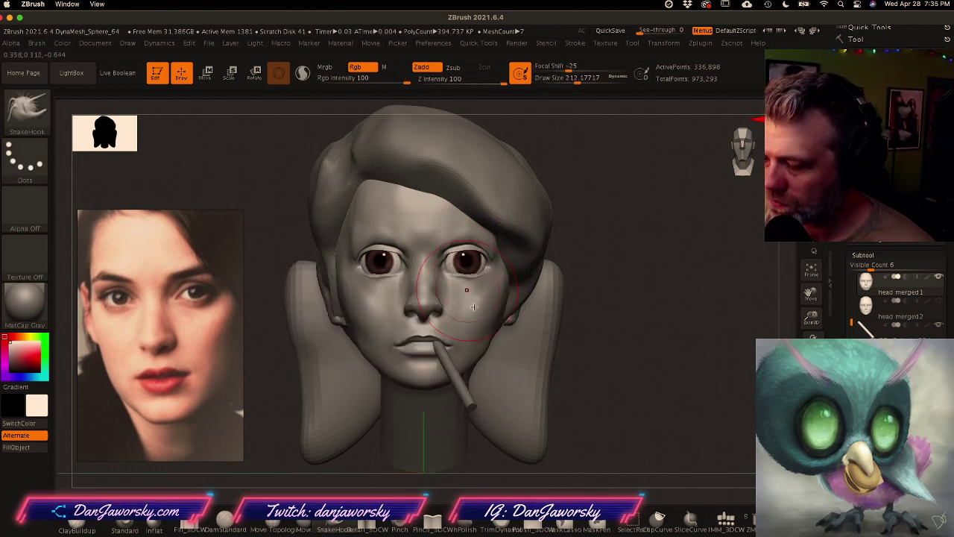
pyautogui.moveTo(536, 329)
pyautogui.keyDown('ctrl'); pyautogui.mouseDown(button='right')
pyautogui.moveTo(507, 324)
pyautogui.moveTo(570, 320)
pyautogui.moveTo(540, 326)
pyautogui.mouseUp(button='right'); pyautogui.keyUp('ctrl')
pyautogui.moveTo(540, 326)
pyautogui.mouseDown()
pyautogui.moveTo(566, 324)
pyautogui.moveTo(544, 326)
pyautogui.mouseUp()
pyautogui.moveTo(544, 326)
pyautogui.mouseDown(button='right')
pyautogui.moveTo(511, 326)
pyautogui.moveTo(530, 329)
pyautogui.mouseUp(button='right')
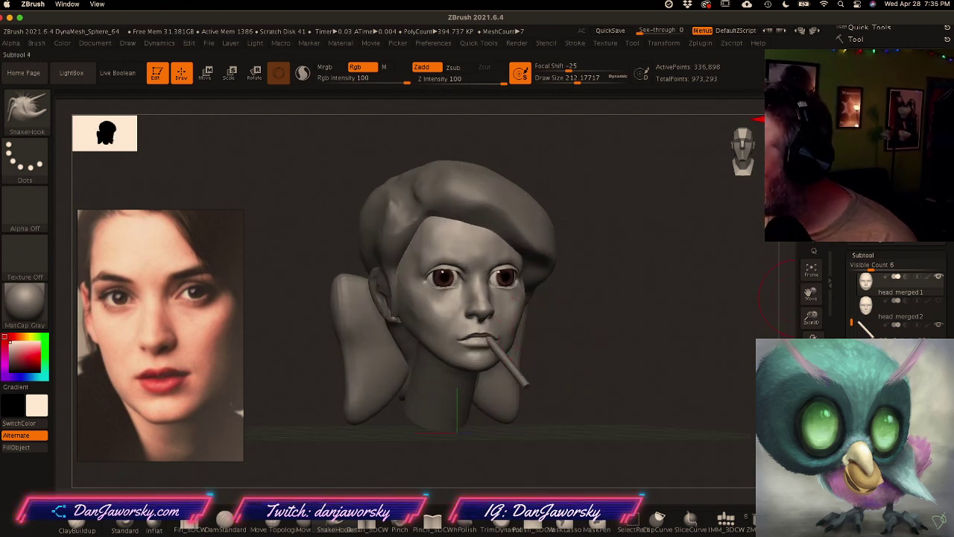
# Step: Hide the top hair and cigarette subtools so the bare head is exposed
pyautogui.click(939, 349)
pyautogui.click(940, 326)
pyautogui.moveTo(661, 372); pyautogui.dragTo(678, 369, button='right')
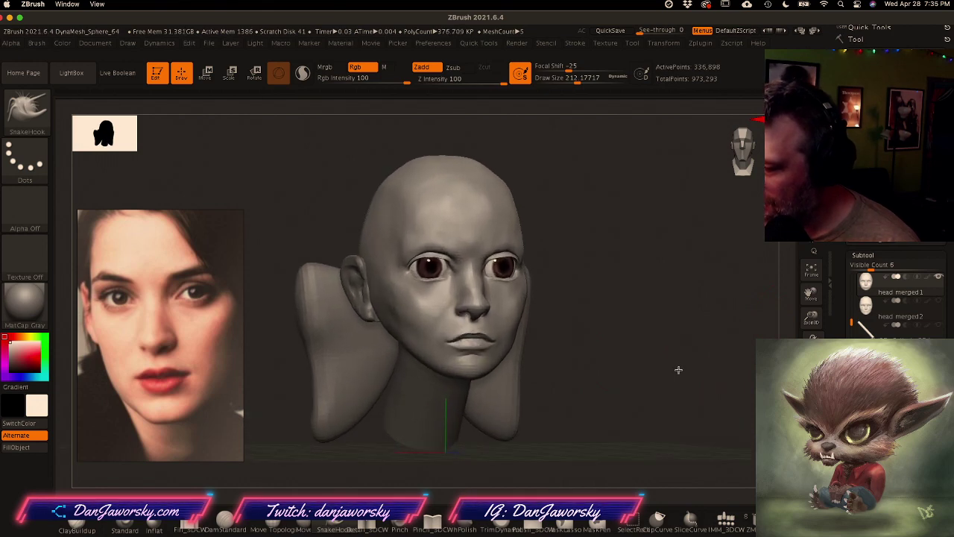
pyautogui.moveTo(679, 370); pyautogui.dragTo(690, 370)
# Step: Switch to PureRef to study the sketch of the woman with the cigarette, and return to ZBrush
pyautogui.click(188, 370)
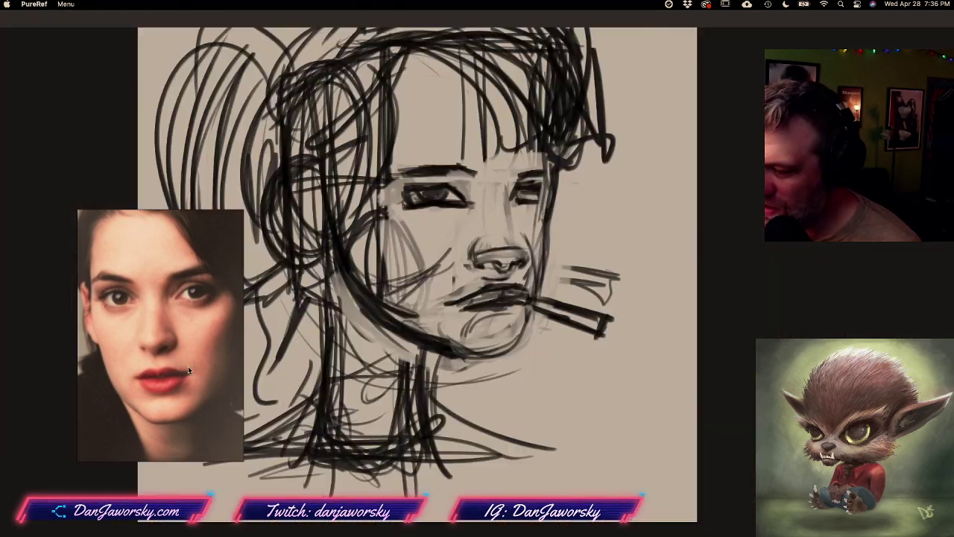
pyautogui.moveTo(559, 535)
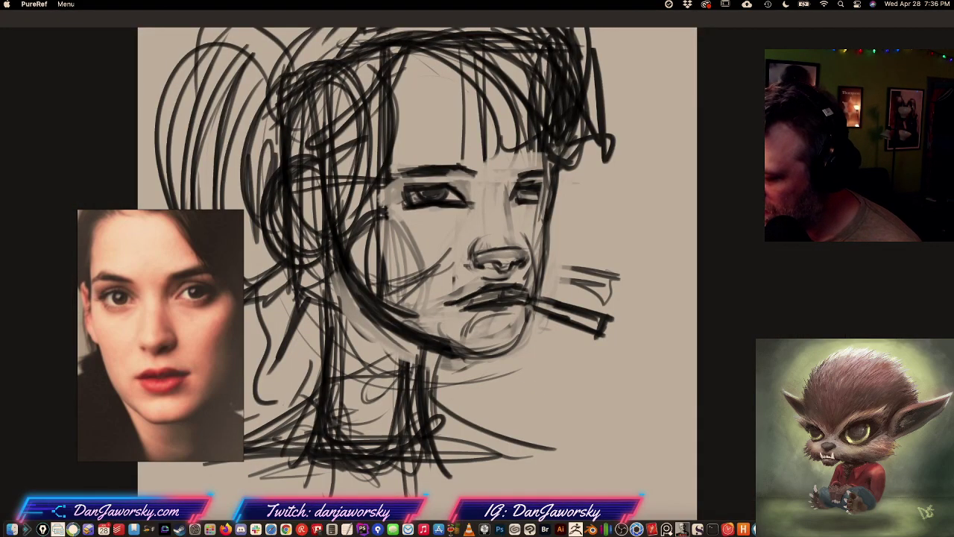
pyautogui.click(576, 530)
pyautogui.moveTo(577, 396)
pyautogui.mouseDown()
pyautogui.moveTo(573, 385)
pyautogui.moveTo(635, 378)
pyautogui.moveTo(674, 389)
pyautogui.mouseUp()
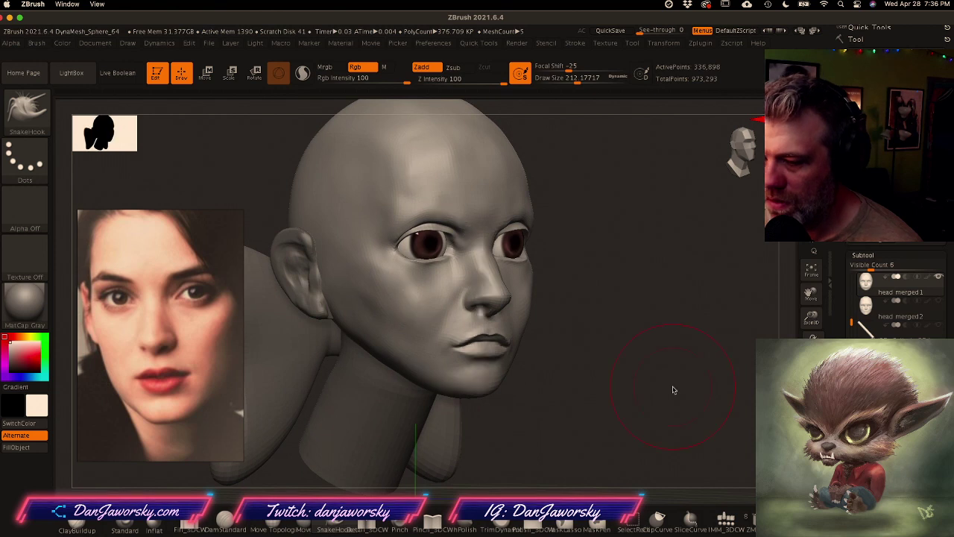
# Step: Set the draw size to about 65 and pull the inner eye corners and adjoining lids into shape
pyautogui.press('space')
pyautogui.press('space')
pyautogui.moveTo(571, 316); pyautogui.dragTo(537, 316)
pyautogui.press('space')
pyautogui.moveTo(455, 254); pyautogui.dragTo(463, 255)
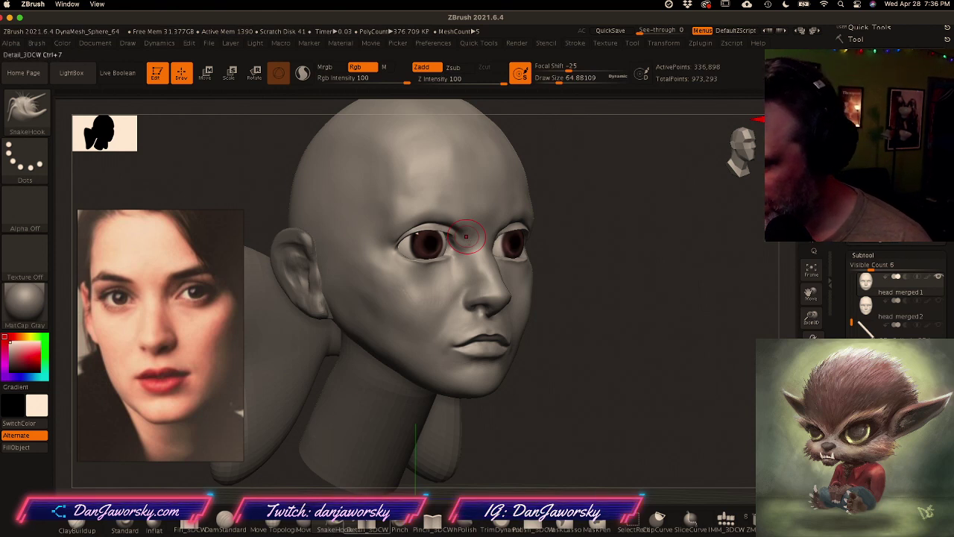
pyautogui.moveTo(456, 241); pyautogui.dragTo(452, 238, button='right')
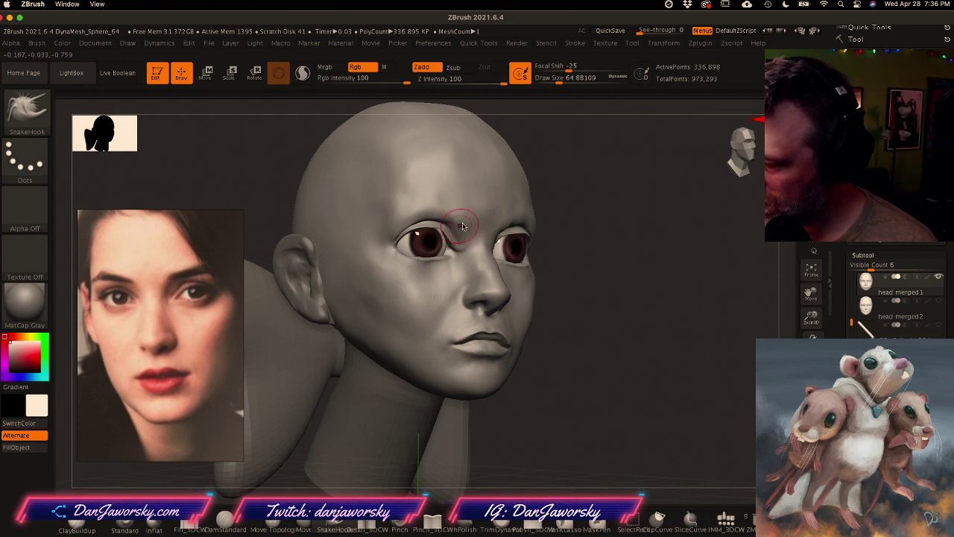
pyautogui.keyDown('shift'); pyautogui.moveTo(459, 229); pyautogui.dragTo(427, 233, button='right'); pyautogui.keyUp('shift')
pyautogui.moveTo(516, 236); pyautogui.dragTo(534, 208, button='right')
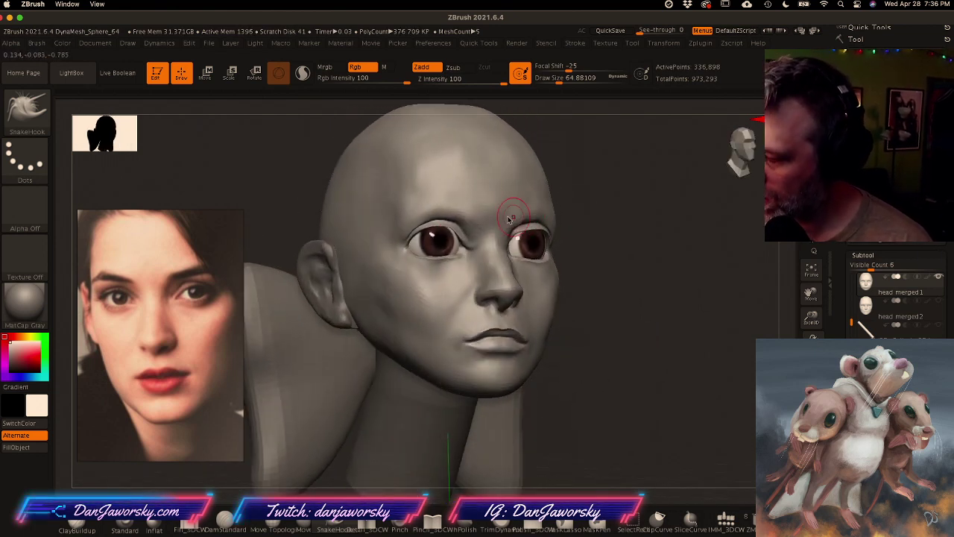
# Step: Adjust the eyelids around the outer and inner eye corners, working from below and from the front
pyautogui.moveTo(473, 249)
pyautogui.mouseDown(button='right')
pyautogui.moveTo(481, 252)
pyautogui.moveTo(429, 228)
pyautogui.moveTo(420, 159)
pyautogui.mouseUp(button='right')
pyautogui.moveTo(412, 241); pyautogui.dragTo(415, 178, button='right')
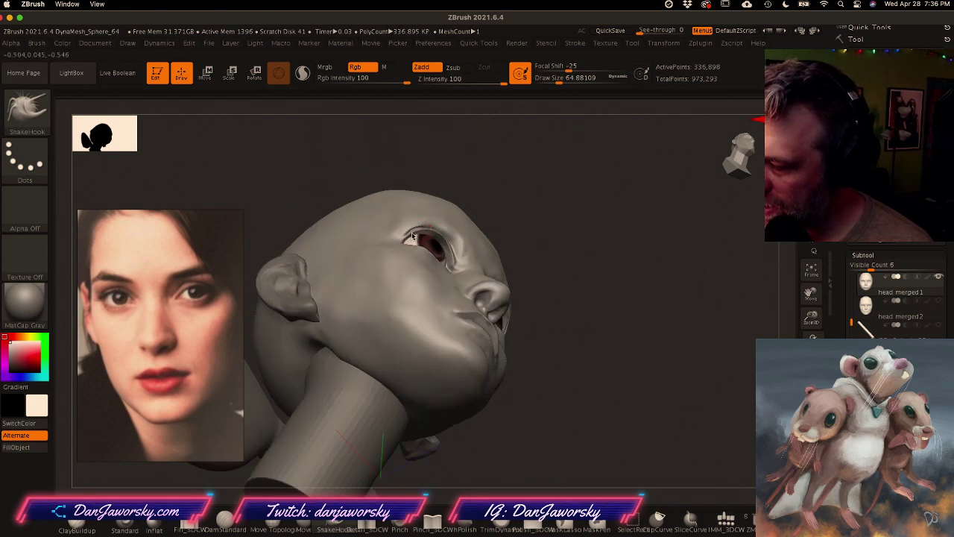
pyautogui.moveTo(417, 232); pyautogui.dragTo(397, 261, button='right')
pyautogui.moveTo(547, 323)
pyautogui.mouseDown(button='right')
pyautogui.moveTo(512, 323)
pyautogui.moveTo(551, 326)
pyautogui.mouseUp(button='right')
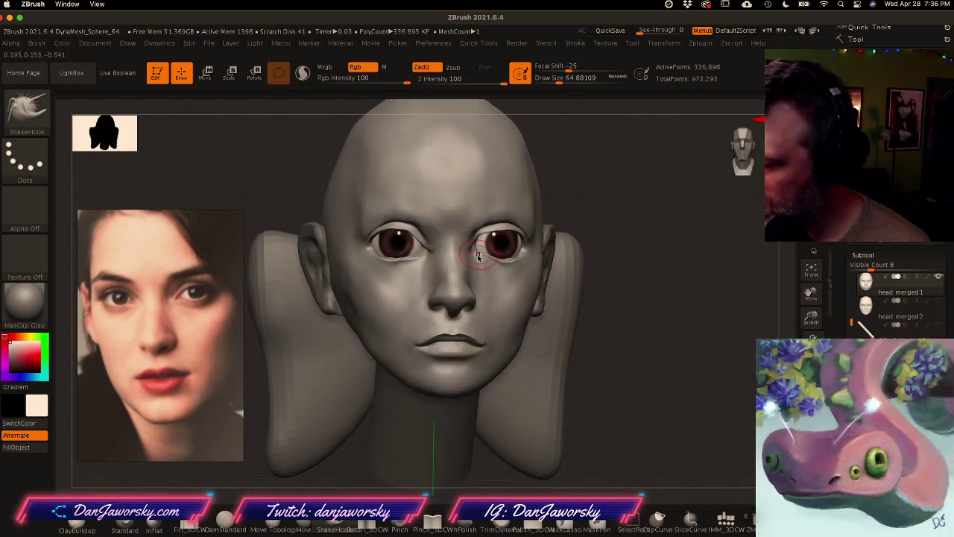
pyautogui.moveTo(480, 258); pyautogui.dragTo(459, 258, button='right')
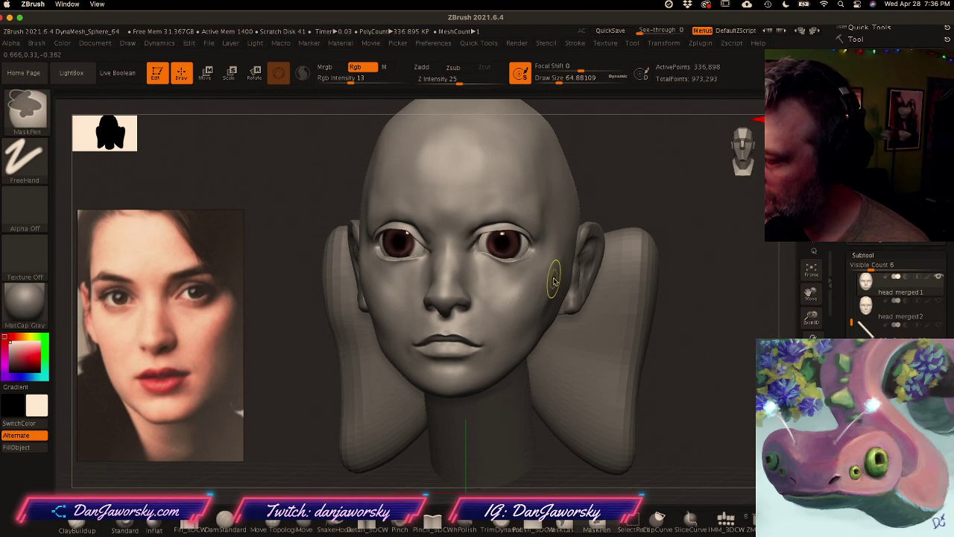
pyautogui.moveTo(524, 290)
pyautogui.mouseDown(button='right')
pyautogui.moveTo(529, 278)
pyautogui.moveTo(514, 280)
pyautogui.mouseUp(button='right')
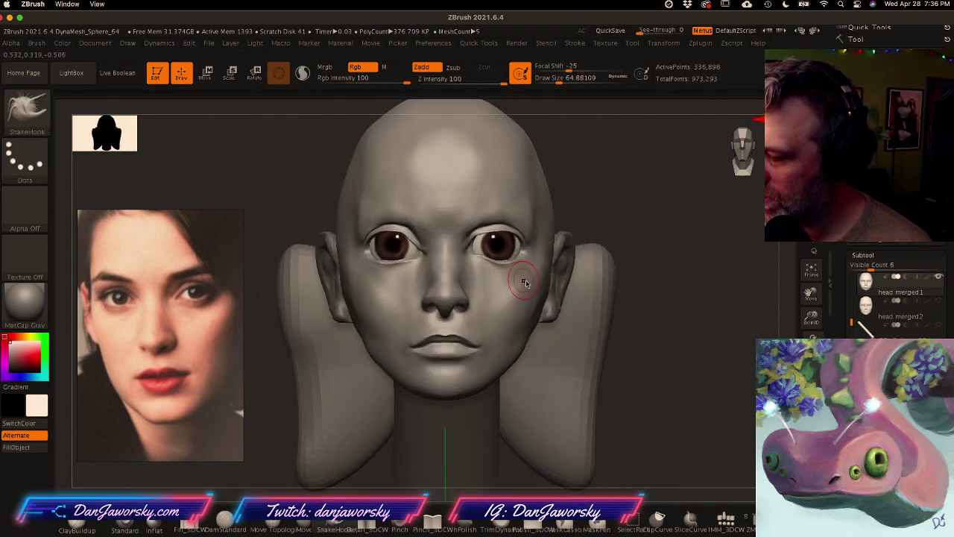
# Step: Compare the eye shape before and after the recent strokes by stepping through the undo history, keeping the history intact
pyautogui.press('q')
pyautogui.click(639, 189)
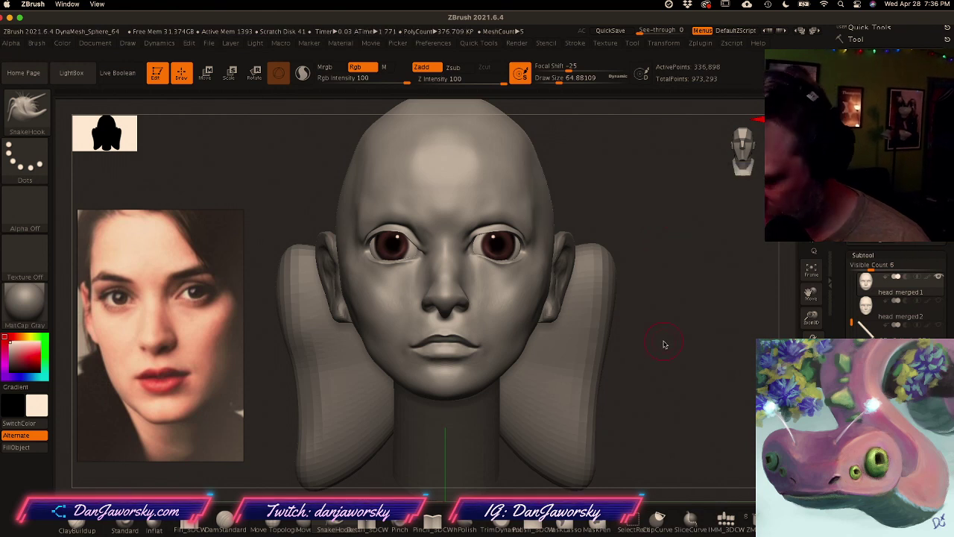
pyautogui.press('ctrl')
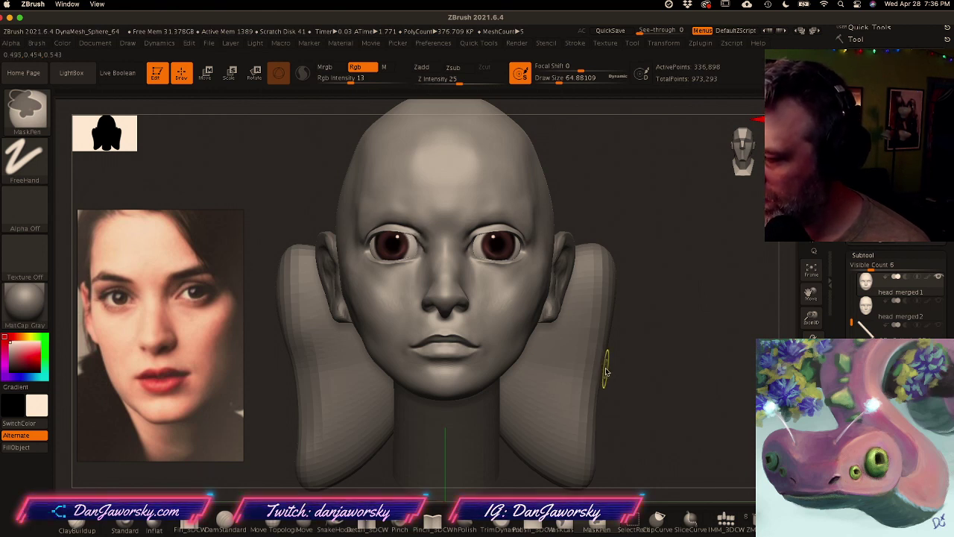
pyautogui.hotkey('ctrl', 'shift')
pyautogui.press('ctrl')
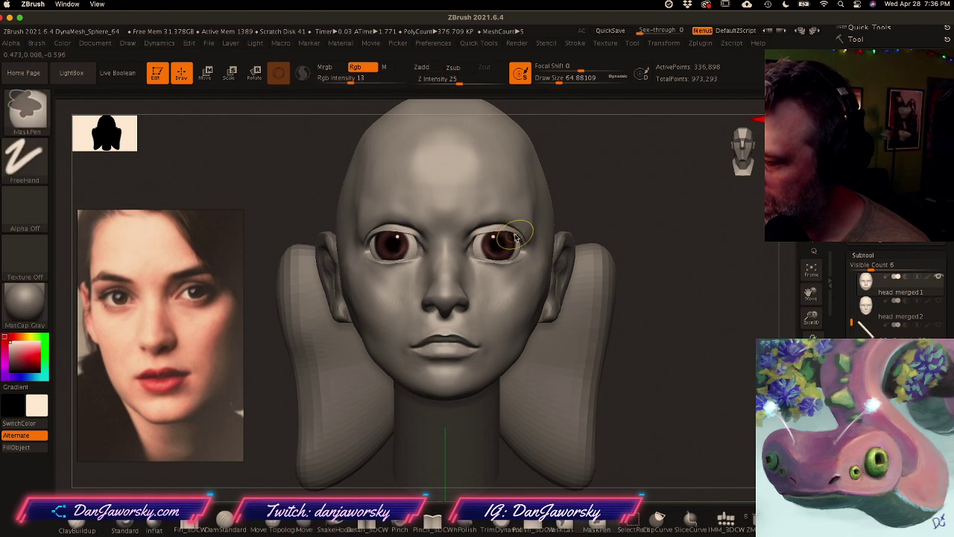
pyautogui.hotkey('ctrl', 'shift')
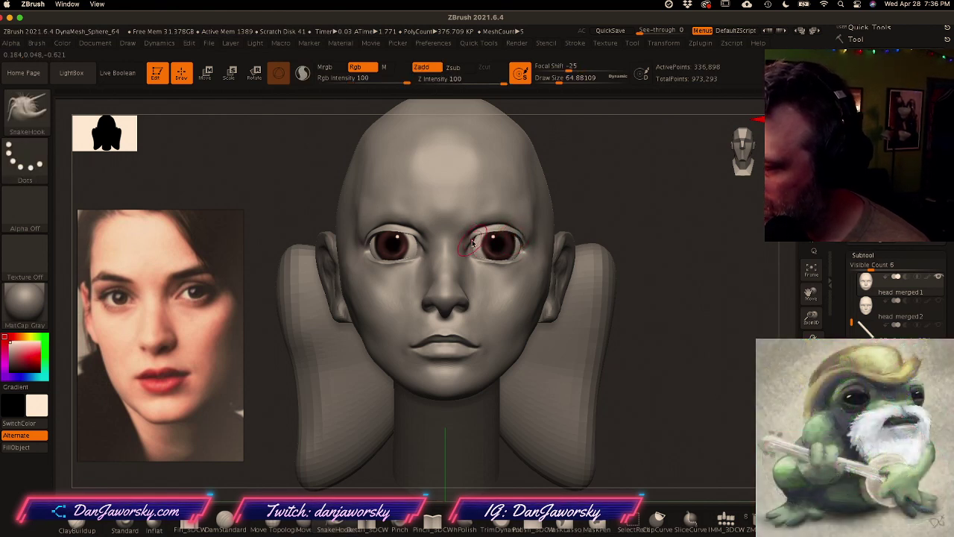
pyautogui.click(480, 246)
pyautogui.click(510, 278)
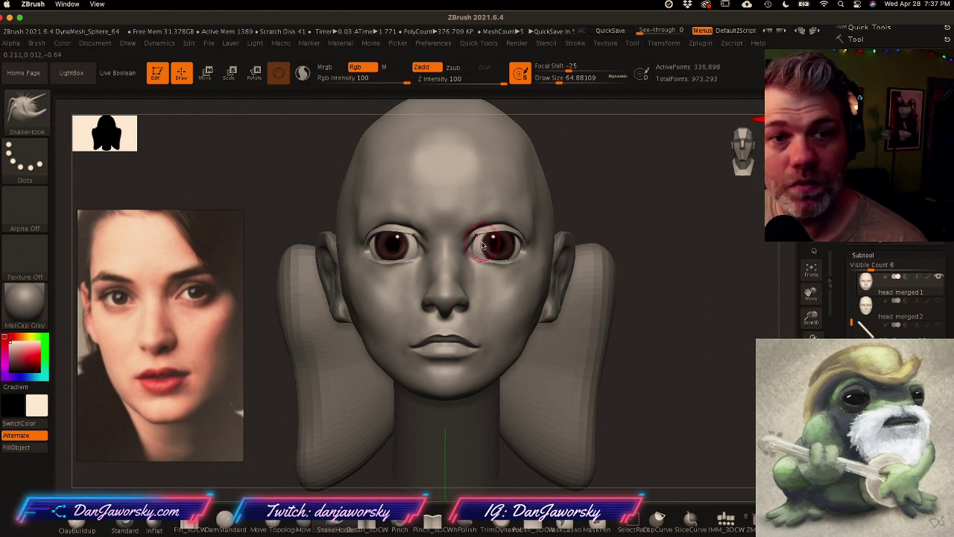
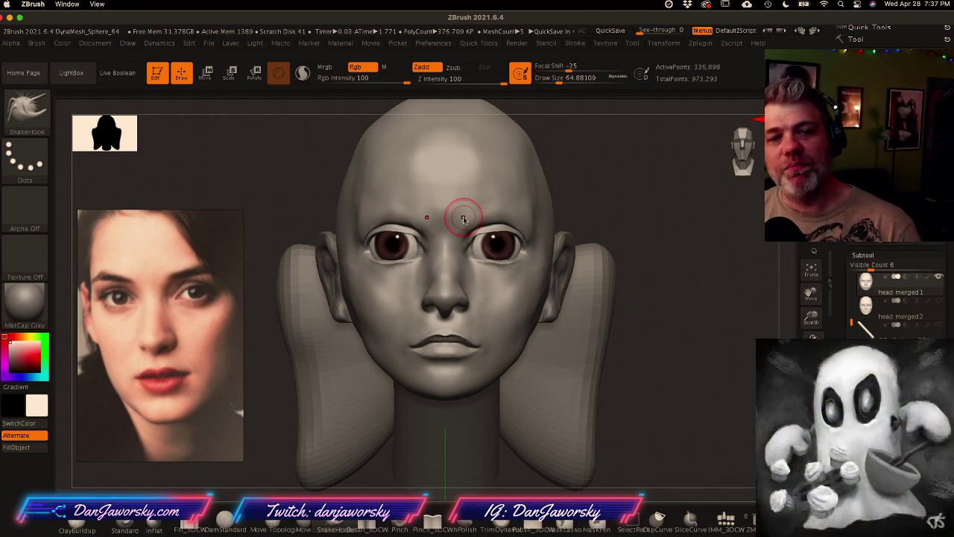
# Step: Reshape the inner eye corners from the current undo state, accepting the removal of the newer history entries
pyautogui.keyDown('ctrl'); pyautogui.moveTo(475, 383); pyautogui.dragTo(506, 382, button='right'); pyautogui.keyUp('ctrl')
pyautogui.click(461, 240)
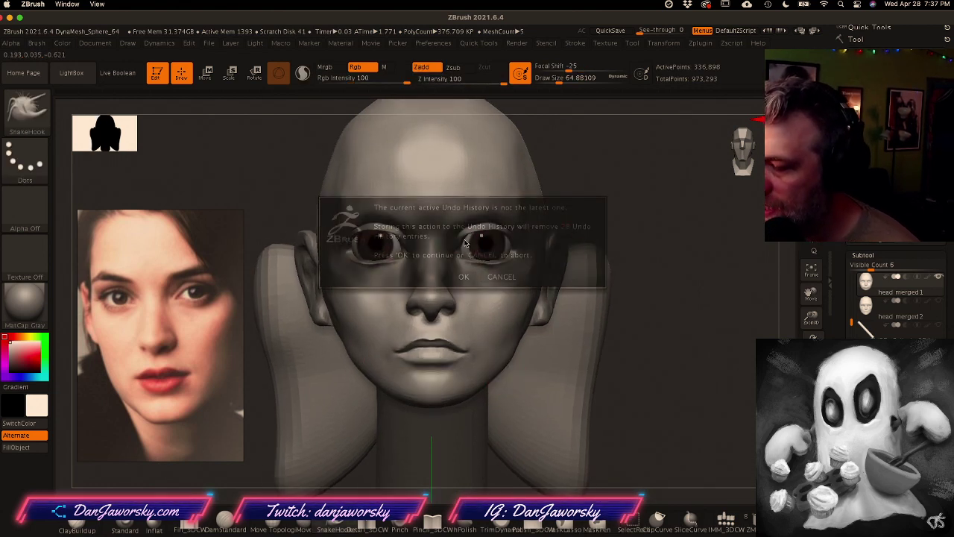
pyautogui.click(464, 276)
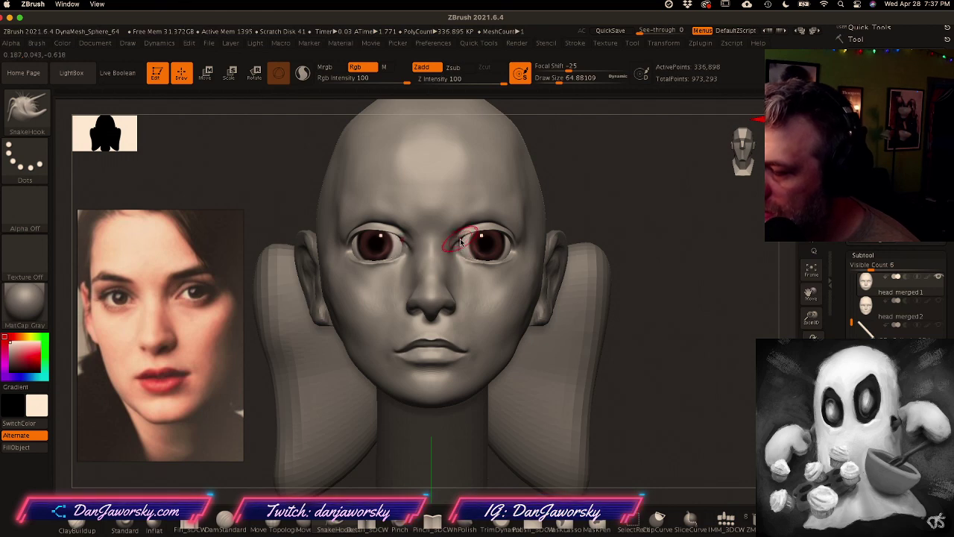
pyautogui.moveTo(461, 241); pyautogui.dragTo(468, 194, button='right')
pyautogui.moveTo(464, 229)
pyautogui.mouseDown(button='right')
pyautogui.moveTo(467, 267)
pyautogui.moveTo(466, 258)
pyautogui.mouseUp(button='right')
# Step: Set the draw size to about 27 and lower the head by three subdivision levels
pyautogui.press('space')
pyautogui.moveTo(466, 258); pyautogui.dragTo(453, 258)
pyautogui.moveTo(454, 258)
pyautogui.mouseDown(button='right')
pyautogui.moveTo(449, 266)
pyautogui.moveTo(483, 247)
pyautogui.moveTo(461, 225)
pyautogui.mouseUp(button='right')
pyautogui.hotkey('shift', 'd')
pyautogui.hotkey('shift', 'd')
pyautogui.hotkey('shift', 'd')
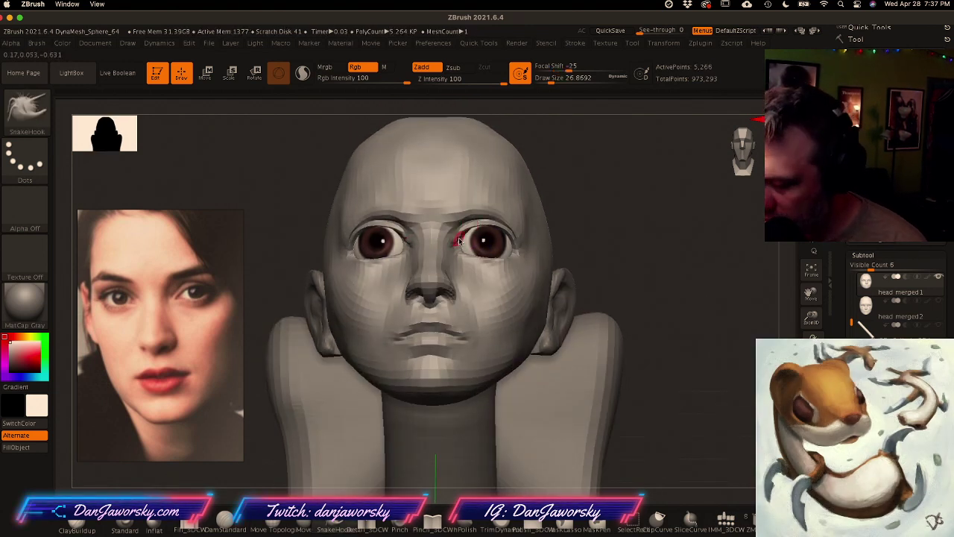
# Step: Raise the head by one subdivision level and set the draw size to about 46
pyautogui.press('d')
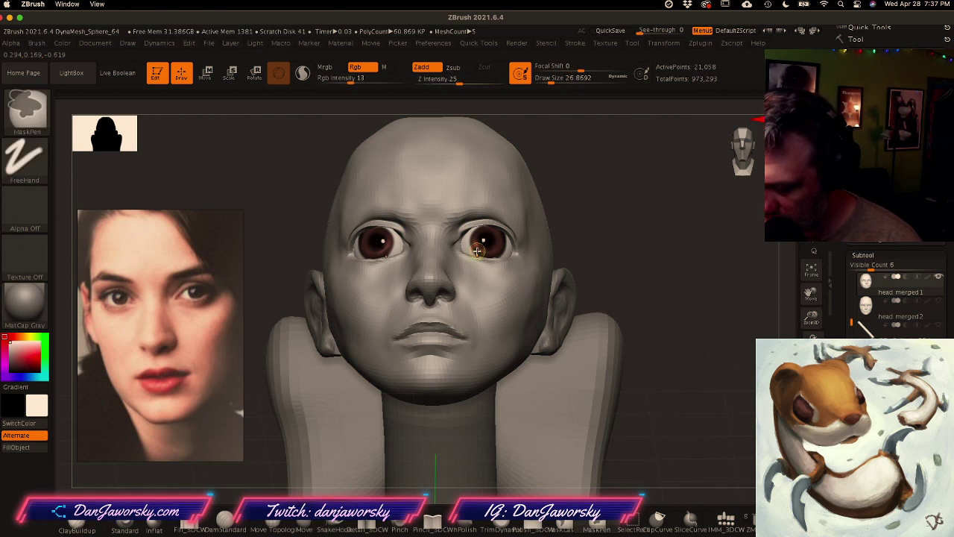
pyautogui.hotkey('ctrl', 'z')
pyautogui.press('space')
pyautogui.moveTo(469, 244); pyautogui.dragTo(473, 245)
pyautogui.press('d')
pyautogui.moveTo(470, 245)
pyautogui.mouseDown(button='right')
pyautogui.moveTo(456, 236)
pyautogui.moveTo(464, 267)
pyautogui.mouseUp(button='right')
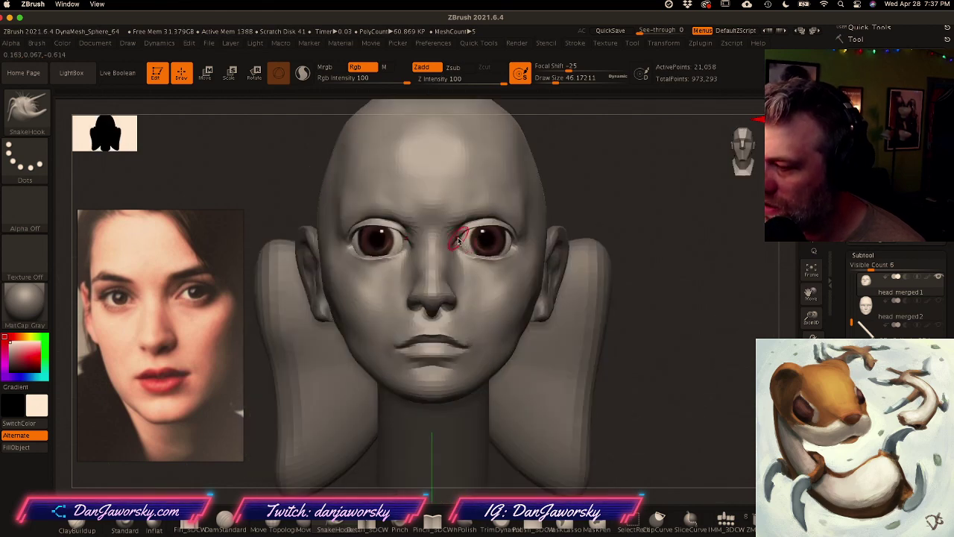
# Step: Pull the inner eye corners and upper eyelids into shape with SnakeHook, working from the front, side and below
pyautogui.moveTo(467, 255)
pyautogui.mouseDown(button='right')
pyautogui.moveTo(458, 198)
pyautogui.moveTo(478, 263)
pyautogui.moveTo(461, 194)
pyautogui.mouseUp(button='right')
pyautogui.moveTo(464, 233)
pyautogui.mouseDown(button='right')
pyautogui.moveTo(496, 232)
pyautogui.moveTo(465, 241)
pyautogui.mouseUp(button='right')
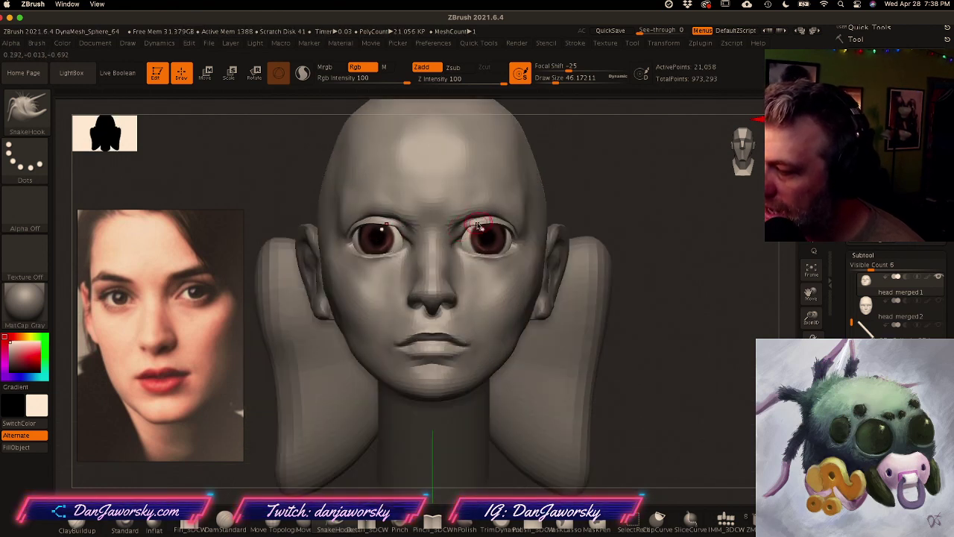
pyautogui.moveTo(460, 239); pyautogui.dragTo(526, 237, button='right')
pyautogui.moveTo(448, 241); pyautogui.dragTo(495, 210, button='right')
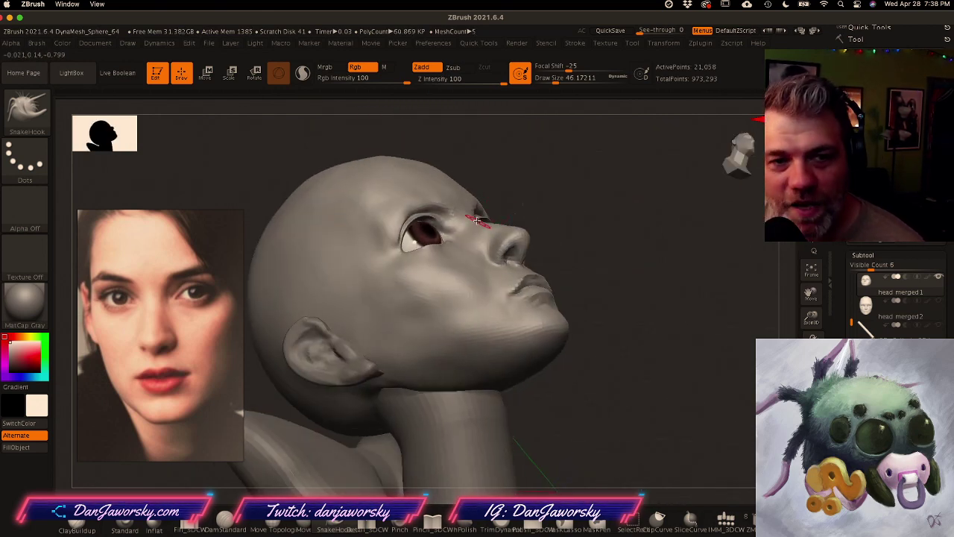
pyautogui.moveTo(509, 359); pyautogui.dragTo(456, 379, button='right')
pyautogui.keyDown('alt'); pyautogui.moveTo(556, 332); pyautogui.dragTo(542, 318, button='right'); pyautogui.keyUp('alt')
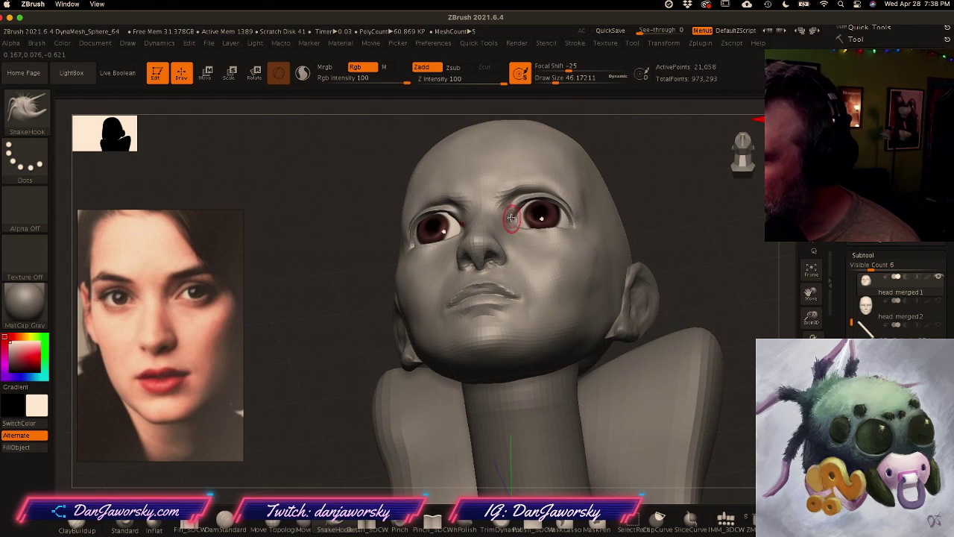
pyautogui.moveTo(516, 207); pyautogui.dragTo(531, 234, button='right')
pyautogui.keyDown('alt'); pyautogui.moveTo(580, 324); pyautogui.dragTo(513, 354, button='right'); pyautogui.keyUp('alt')
pyautogui.moveTo(513, 353); pyautogui.dragTo(484, 289, button='right')
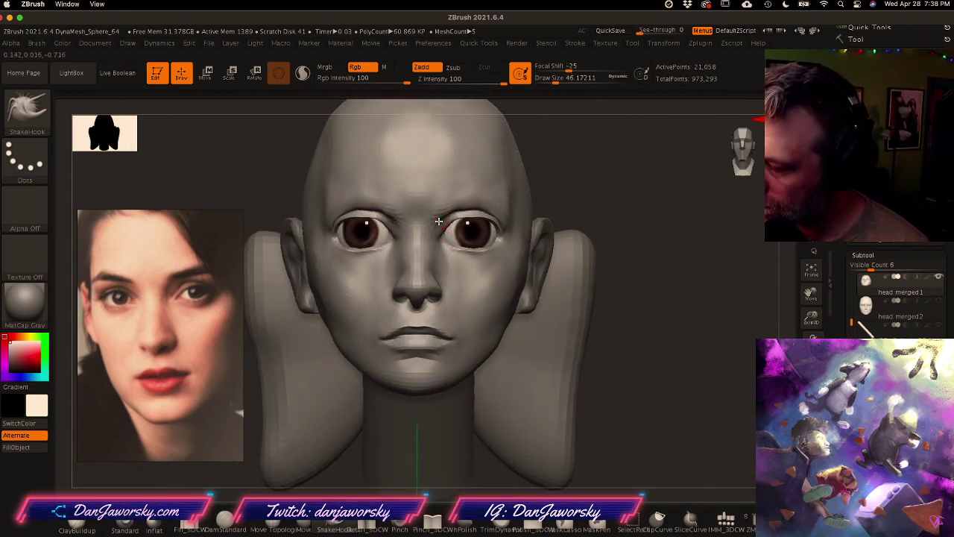
# Step: Set the SnakeHook draw size to about 80, adjust the inner eye corners and undo the last strokes
pyautogui.press('space')
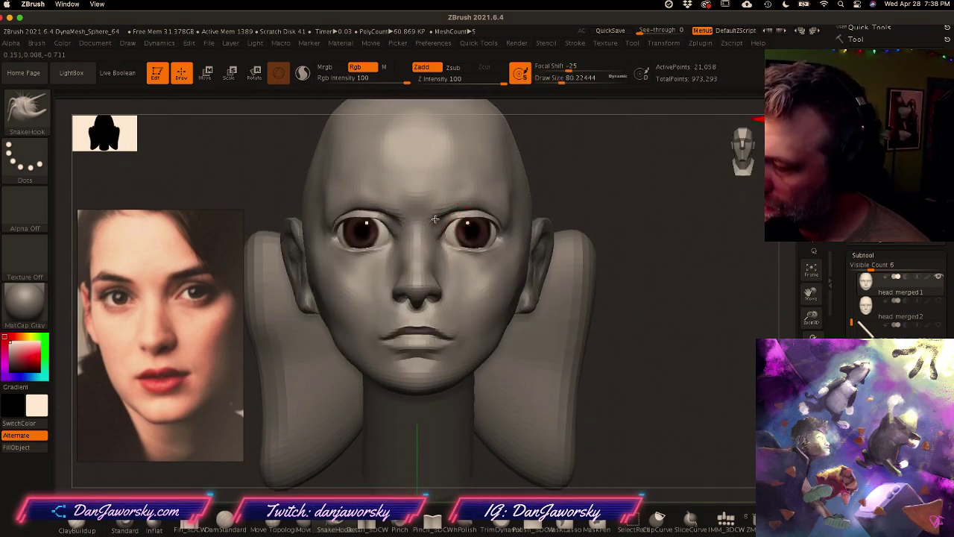
pyautogui.moveTo(456, 204); pyautogui.dragTo(492, 187, button='right')
pyautogui.moveTo(555, 272); pyautogui.dragTo(495, 323, button='right')
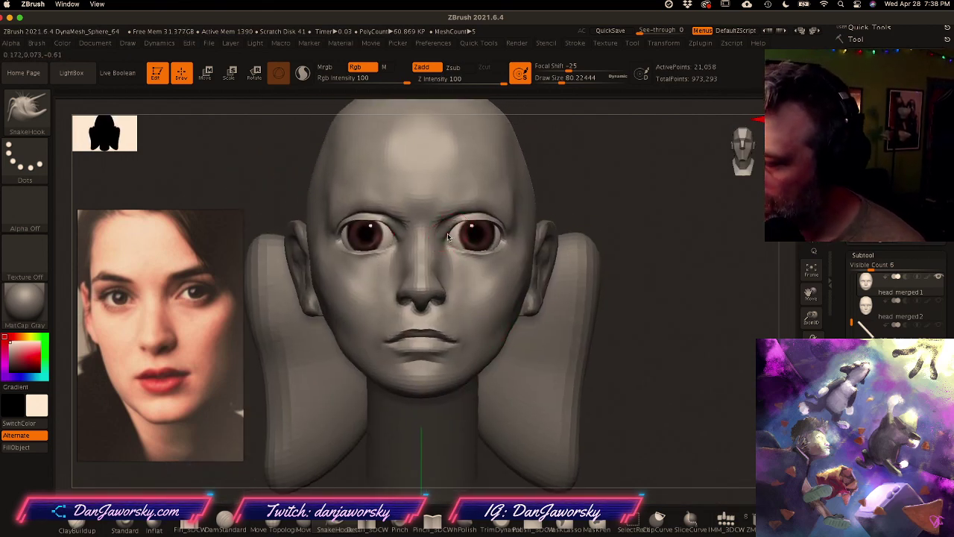
pyautogui.moveTo(460, 231); pyautogui.dragTo(410, 267, button='right')
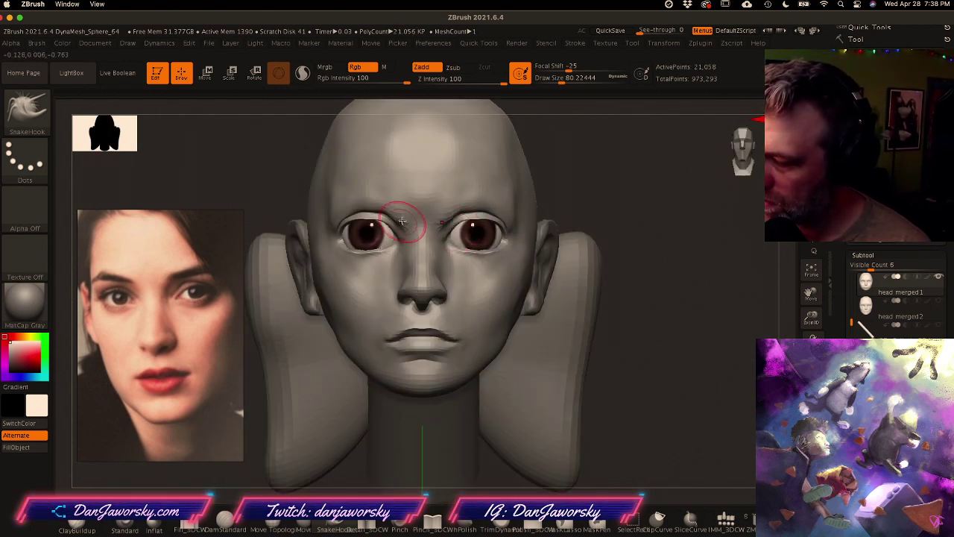
pyautogui.moveTo(495, 300)
pyautogui.mouseDown(button='right')
pyautogui.moveTo(506, 291)
pyautogui.moveTo(490, 296)
pyautogui.mouseUp(button='right')
pyautogui.hotkey('ctrl', 'z')
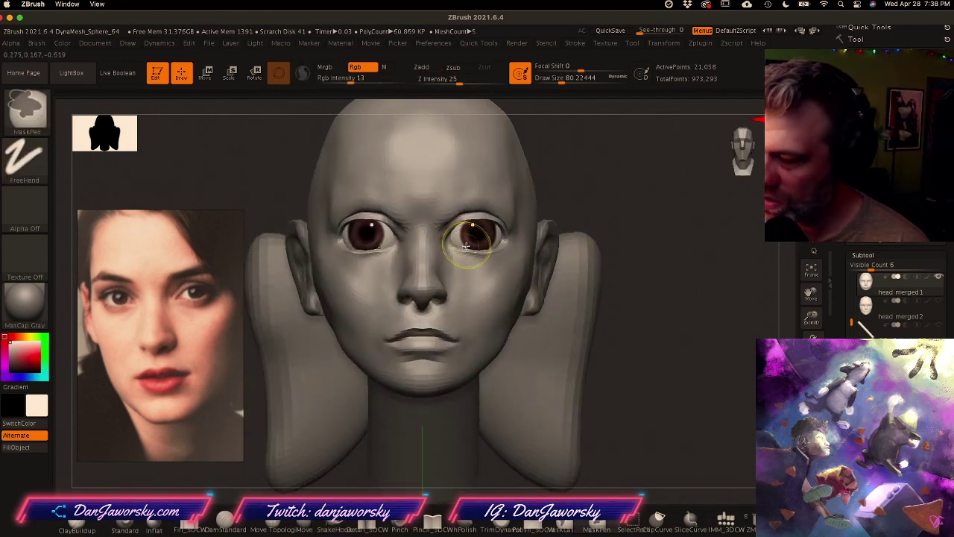
pyautogui.hotkey('ctrl', 'z')
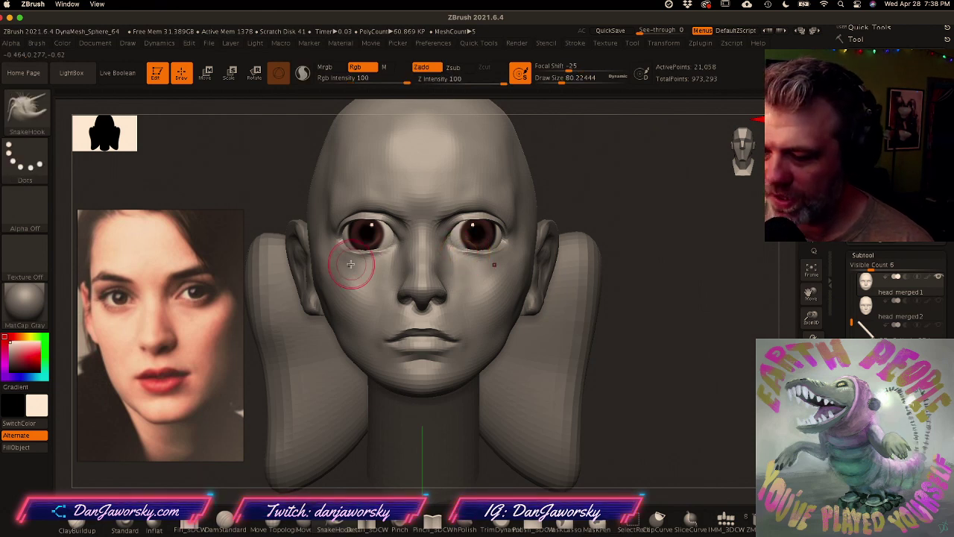
# Step: Pull the outer eye areas and the upper lids near the nose bridge with SnakeHook, checking the shape from below
pyautogui.moveTo(548, 237); pyautogui.dragTo(618, 233)
pyautogui.moveTo(512, 224); pyautogui.dragTo(506, 232)
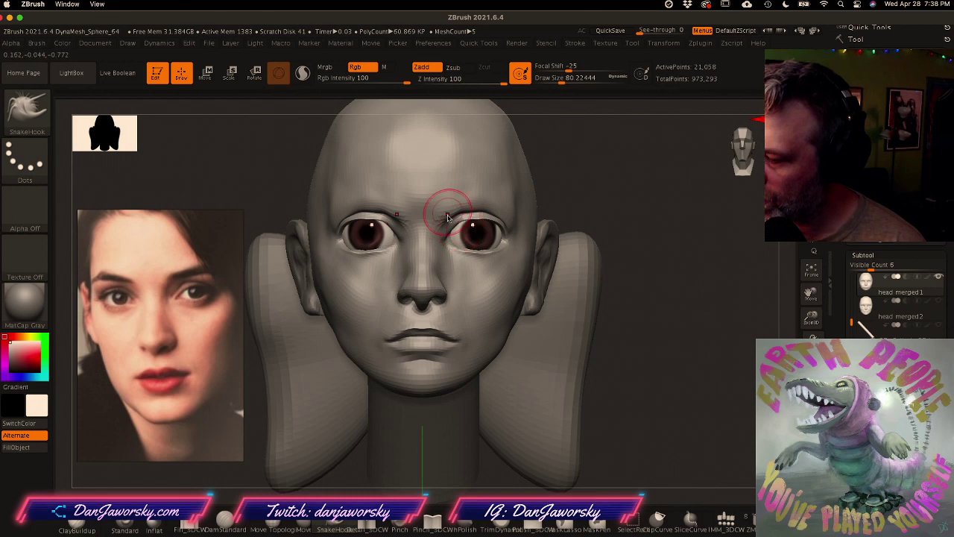
pyautogui.moveTo(463, 219); pyautogui.dragTo(467, 188, button='right')
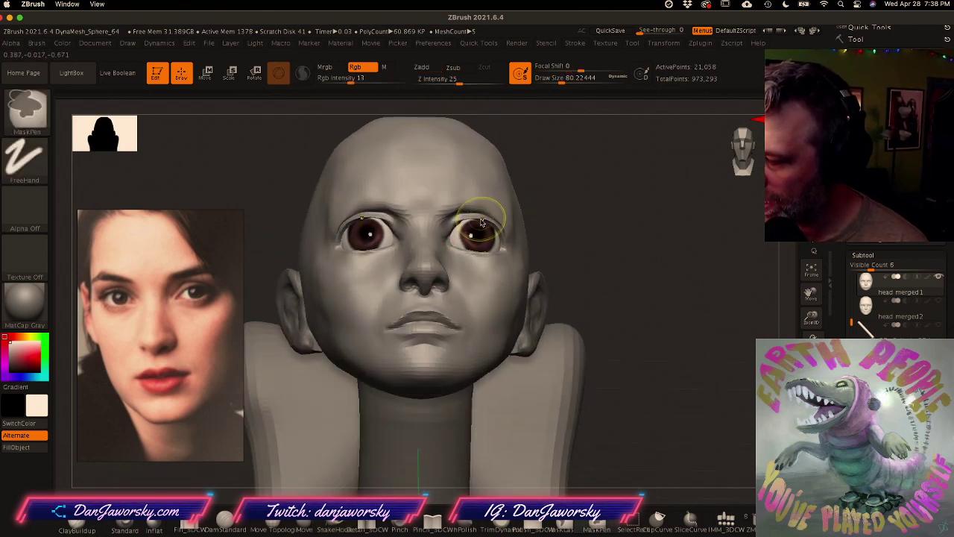
pyautogui.moveTo(474, 228); pyautogui.dragTo(453, 261, button='right')
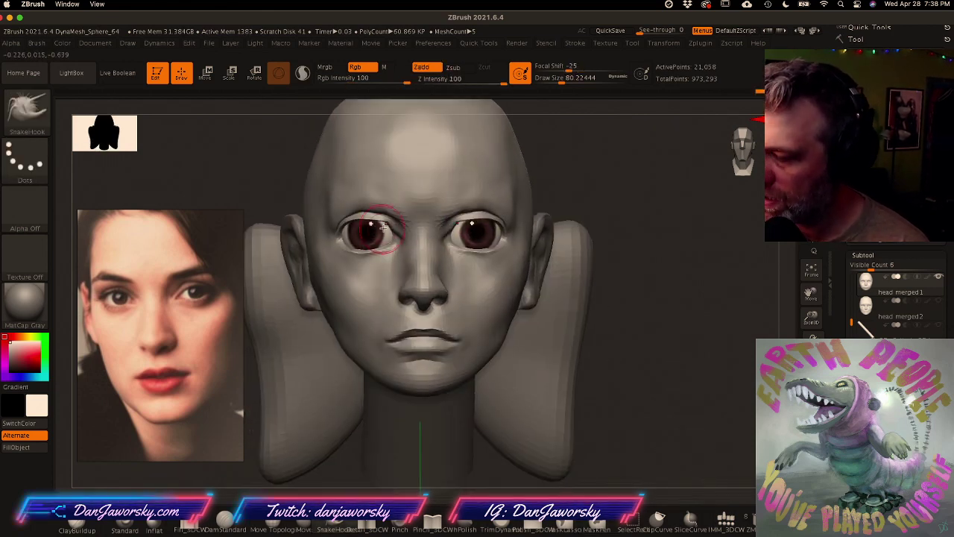
# Step: Refine the inner ends of the upper eyelids on both eyes with small SnakeHook strokes
pyautogui.click(388, 227)
pyautogui.click(390, 262)
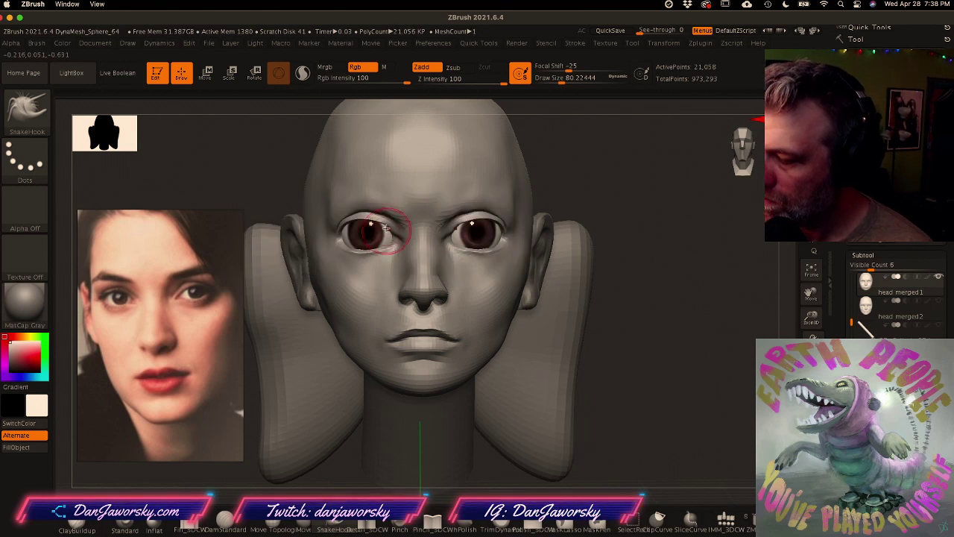
pyautogui.moveTo(386, 227); pyautogui.dragTo(389, 226)
pyautogui.moveTo(389, 226); pyautogui.dragTo(402, 208, button='right')
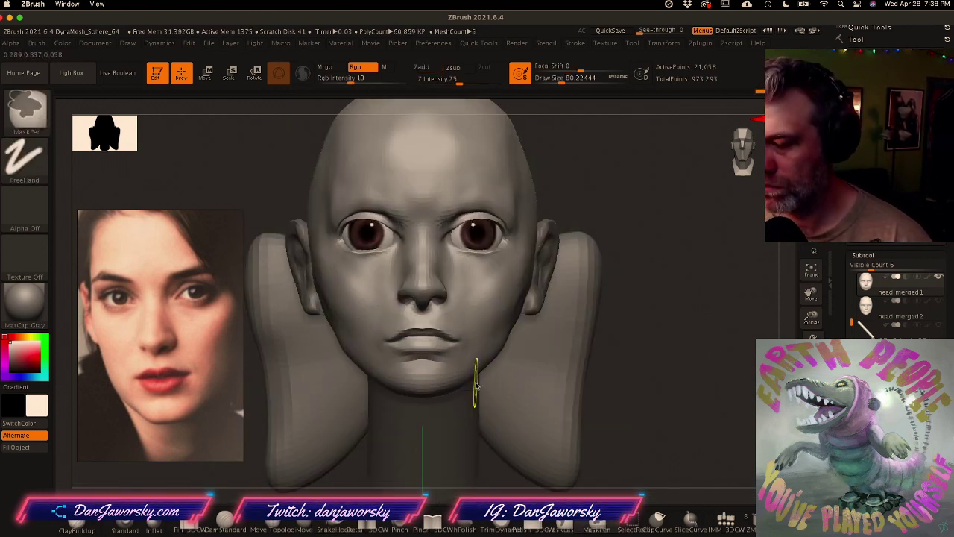
pyautogui.moveTo(474, 384)
pyautogui.mouseDown(button='right')
pyautogui.moveTo(460, 392)
pyautogui.moveTo(466, 373)
pyautogui.mouseUp(button='right')
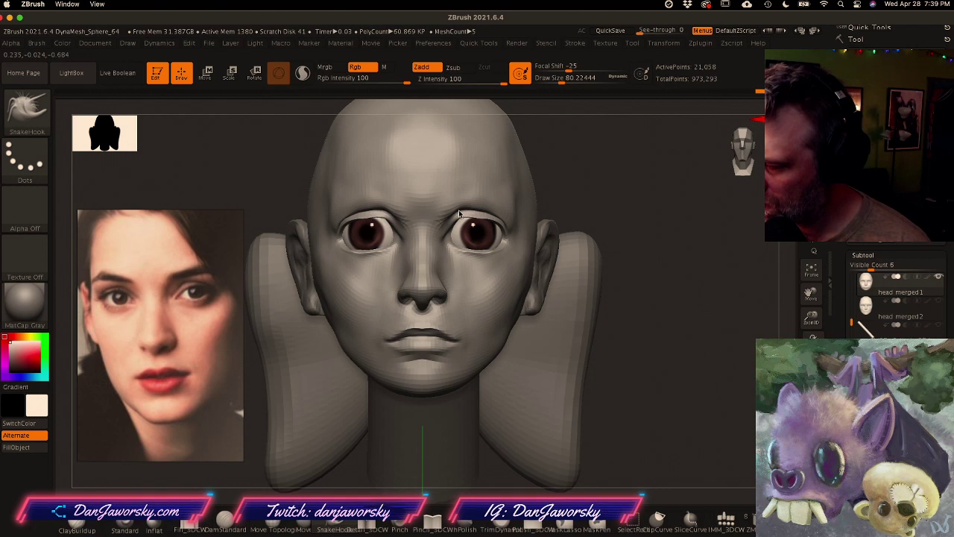
pyautogui.moveTo(458, 210); pyautogui.dragTo(458, 216)
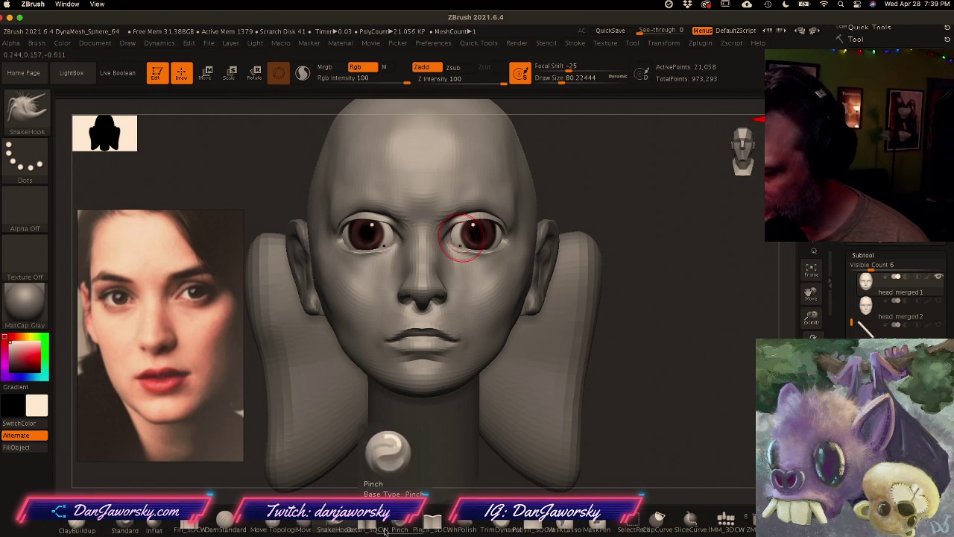
# Step: Carve brow lines above both eyes with the DamStandard brush, continuing them in toward the nose bridge
pyautogui.click(229, 518)
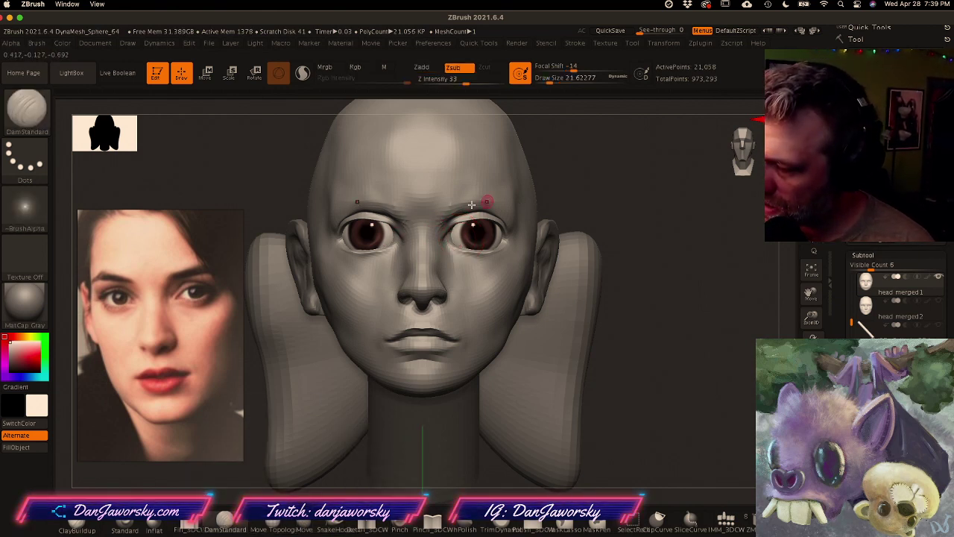
pyautogui.moveTo(489, 269); pyautogui.dragTo(466, 276, button='right')
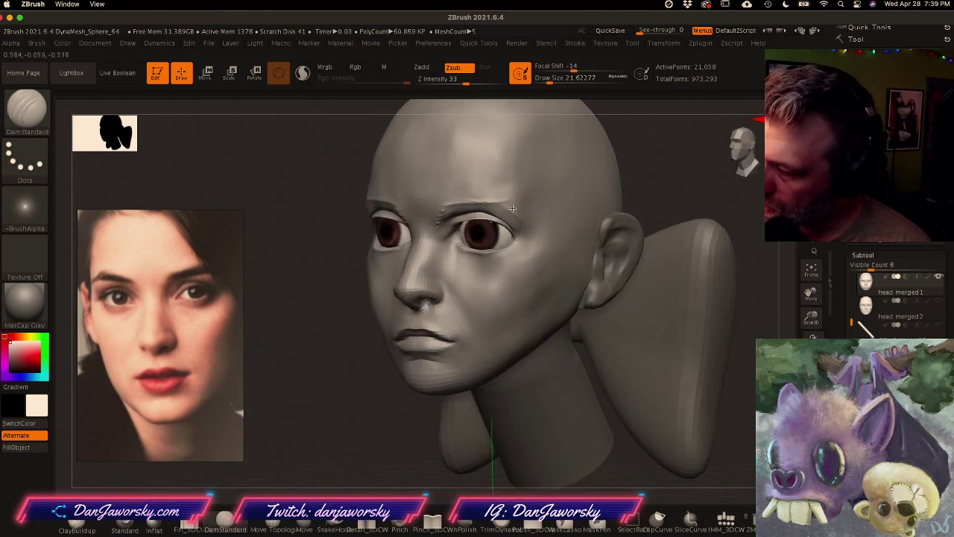
pyautogui.keyDown('shift'); pyautogui.moveTo(520, 207); pyautogui.dragTo(537, 212, button='right'); pyautogui.keyUp('shift')
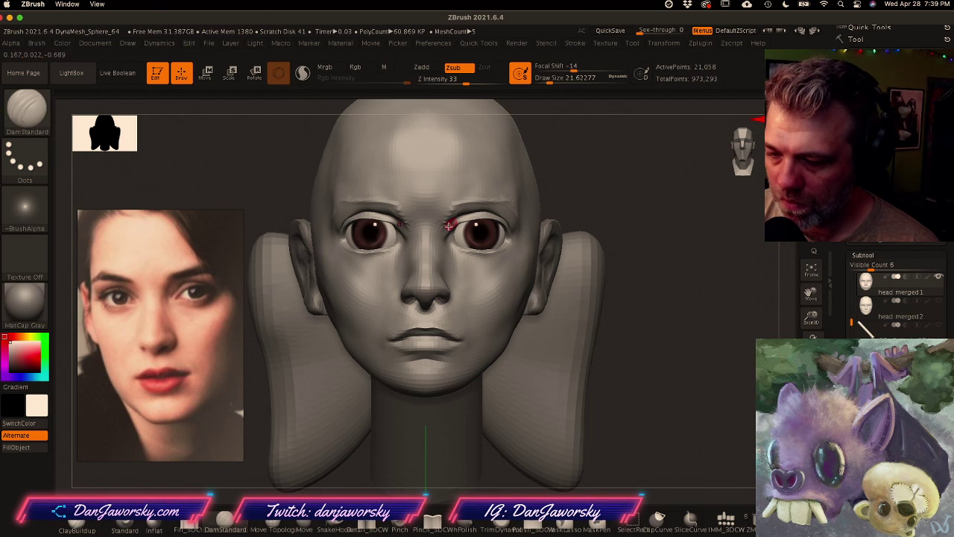
pyautogui.moveTo(452, 208); pyautogui.dragTo(449, 214)
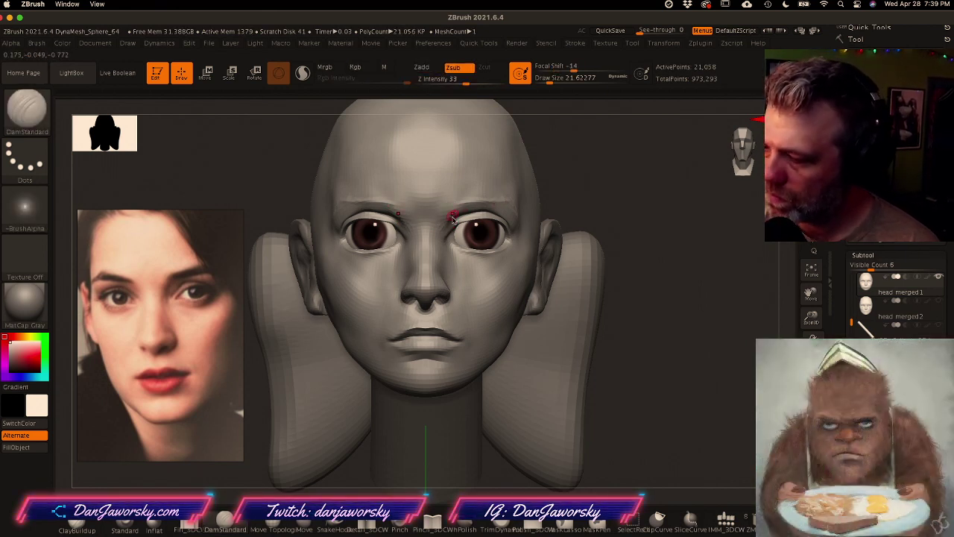
# Step: Raise the head by two subdivision levels and set the DamStandard draw size to about 62
pyautogui.keyDown('ctrl'); pyautogui.moveTo(563, 336); pyautogui.dragTo(477, 350, button='right'); pyautogui.keyUp('ctrl')
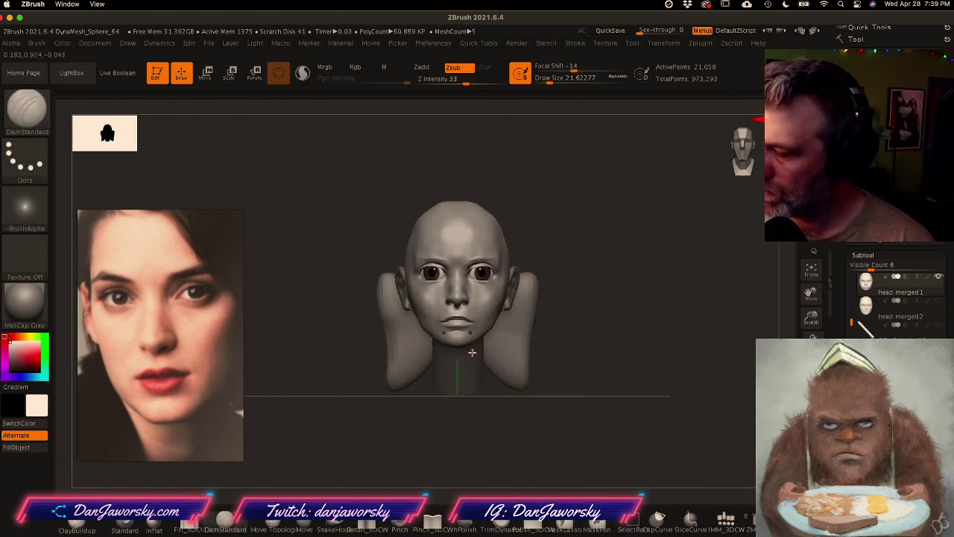
pyautogui.press('d')
pyautogui.press('space')
pyautogui.moveTo(511, 330); pyautogui.dragTo(519, 330)
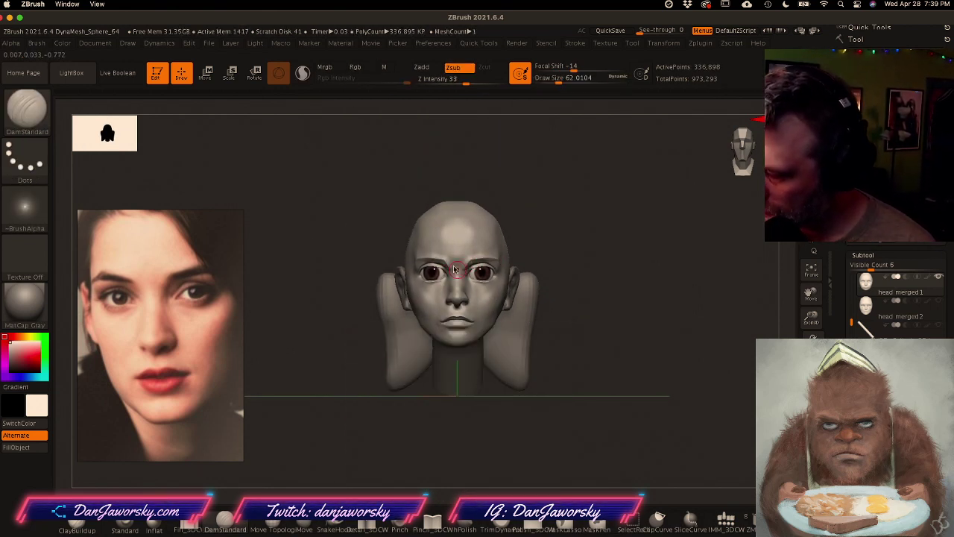
pyautogui.press('shift')
pyautogui.moveTo(466, 267)
pyautogui.keyDown('alt'); pyautogui.mouseDown(button='right')
pyautogui.moveTo(501, 265)
pyautogui.moveTo(565, 309)
pyautogui.moveTo(539, 294)
pyautogui.moveTo(558, 325)
pyautogui.moveTo(527, 299)
pyautogui.moveTo(522, 328)
pyautogui.moveTo(544, 305)
pyautogui.moveTo(497, 324)
pyautogui.moveTo(517, 307)
pyautogui.mouseUp(button='right'); pyautogui.keyUp('alt')
pyautogui.press('shift')
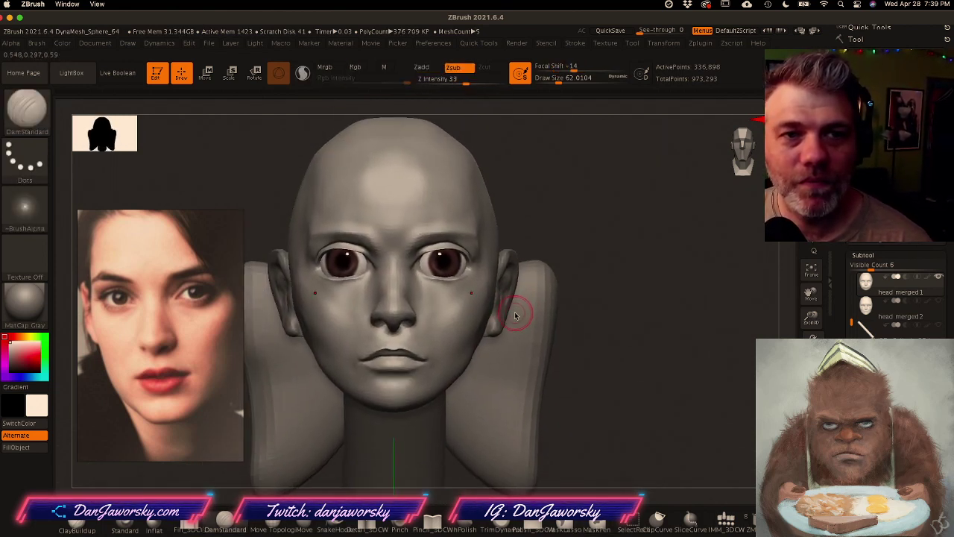
pyautogui.press('ctrl')
pyautogui.moveTo(506, 321)
pyautogui.keyDown('ctrl'); pyautogui.mouseDown(button='right')
pyautogui.moveTo(544, 330)
pyautogui.moveTo(483, 335)
pyautogui.moveTo(510, 334)
pyautogui.moveTo(502, 340)
pyautogui.mouseUp(button='right'); pyautogui.keyUp('ctrl')
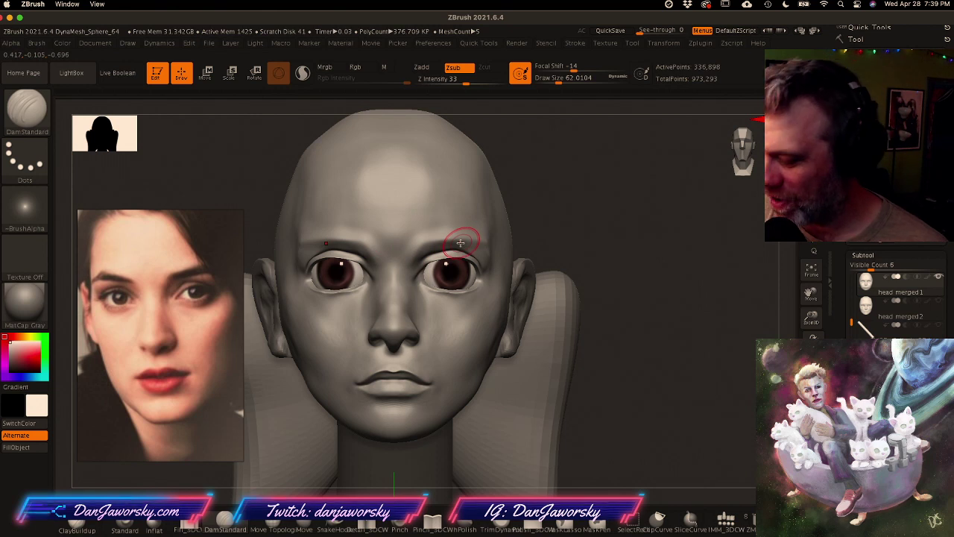
# Step: Reshape the brows with Move Topological at a draw size of about 136, lowering the head by two subdivision levels
pyautogui.click(273, 526)
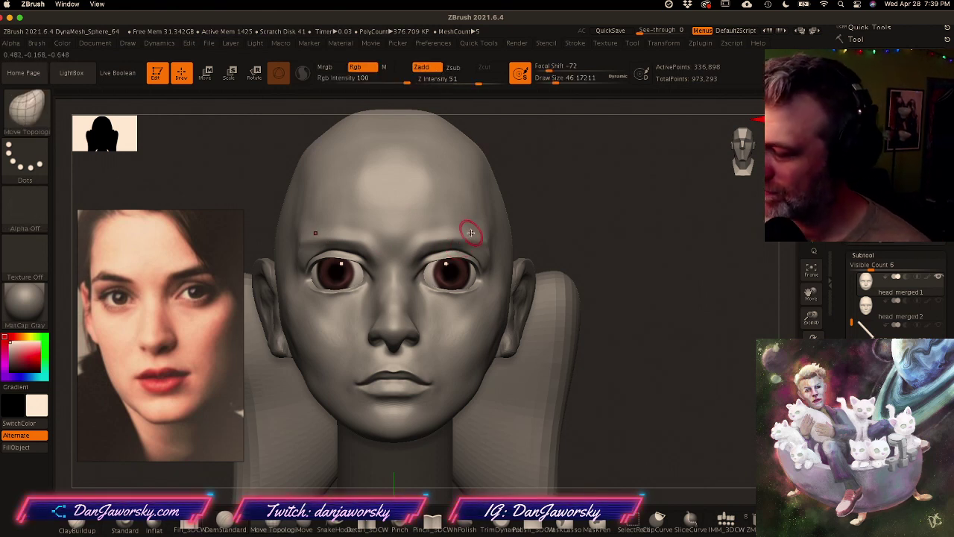
pyautogui.press('space')
pyautogui.moveTo(486, 246); pyautogui.dragTo(501, 246)
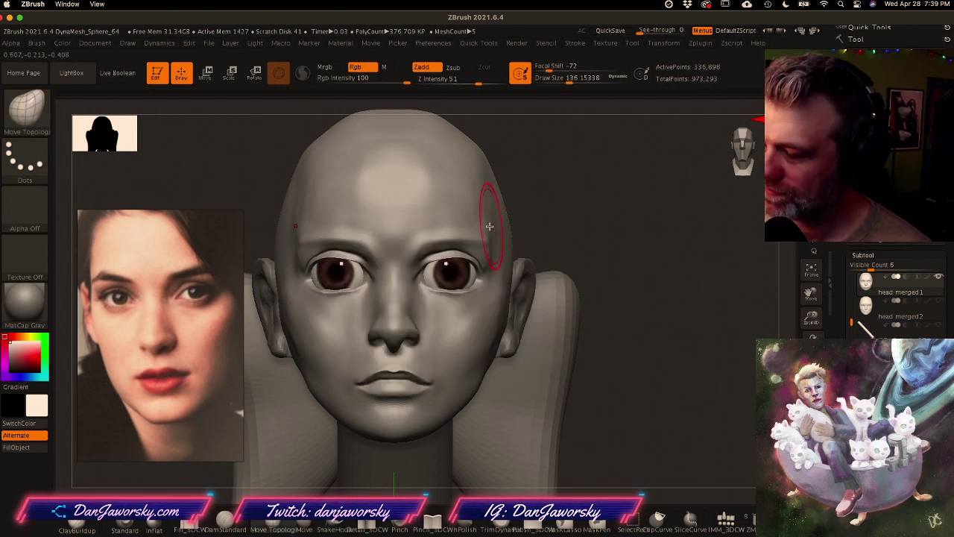
pyautogui.moveTo(429, 245); pyautogui.dragTo(477, 234)
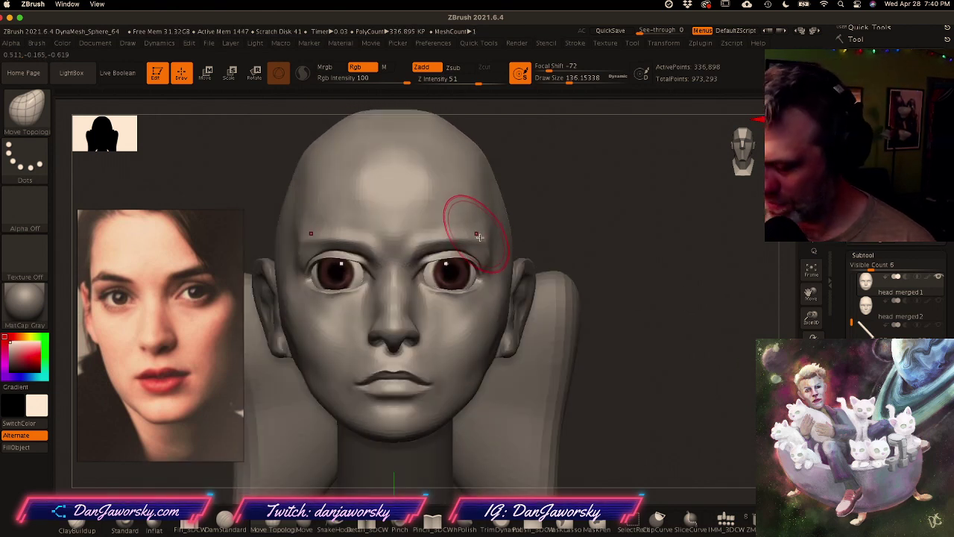
pyautogui.hotkey('ctrl', 'z')
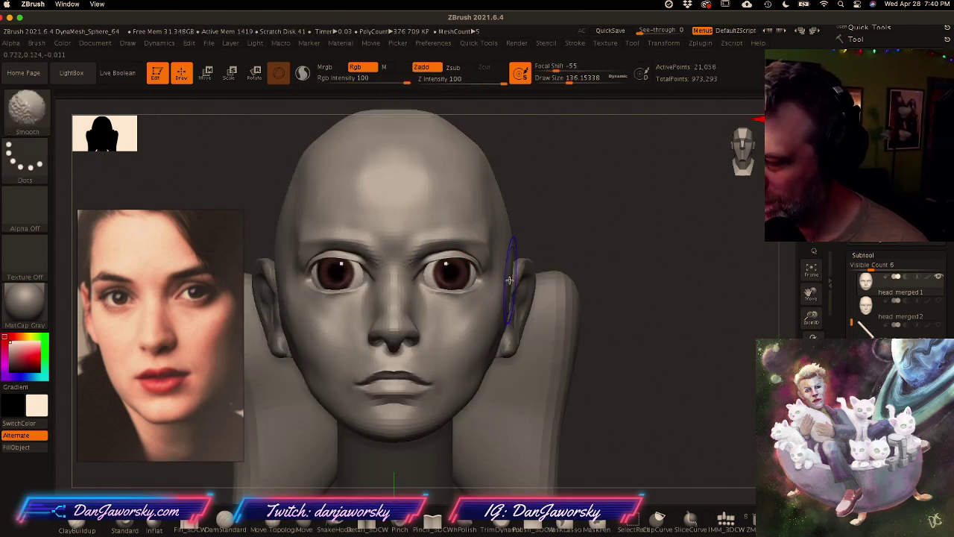
pyautogui.moveTo(424, 256); pyautogui.dragTo(423, 243)
pyautogui.moveTo(502, 248)
pyautogui.mouseDown(button='right')
pyautogui.moveTo(485, 252)
pyautogui.moveTo(535, 237)
pyautogui.moveTo(466, 253)
pyautogui.moveTo(443, 271)
pyautogui.moveTo(494, 310)
pyautogui.moveTo(451, 306)
pyautogui.mouseUp(button='right')
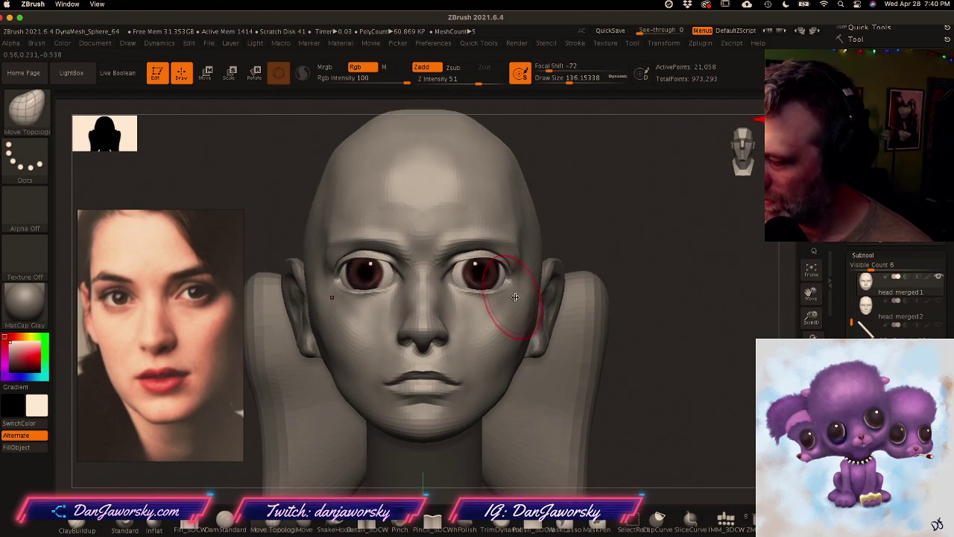
# Step: Set the Move Topological draw size to about 44 for finer brow adjustments on the whole face
pyautogui.press('space')
pyautogui.moveTo(511, 298); pyautogui.dragTo(498, 297)
pyautogui.keyDown('ctrl'); pyautogui.moveTo(528, 302); pyautogui.dragTo(550, 309, button='right'); pyautogui.keyUp('ctrl')
pyautogui.keyDown('shift'); pyautogui.moveTo(492, 256); pyautogui.dragTo(499, 249, button='right'); pyautogui.keyUp('shift')
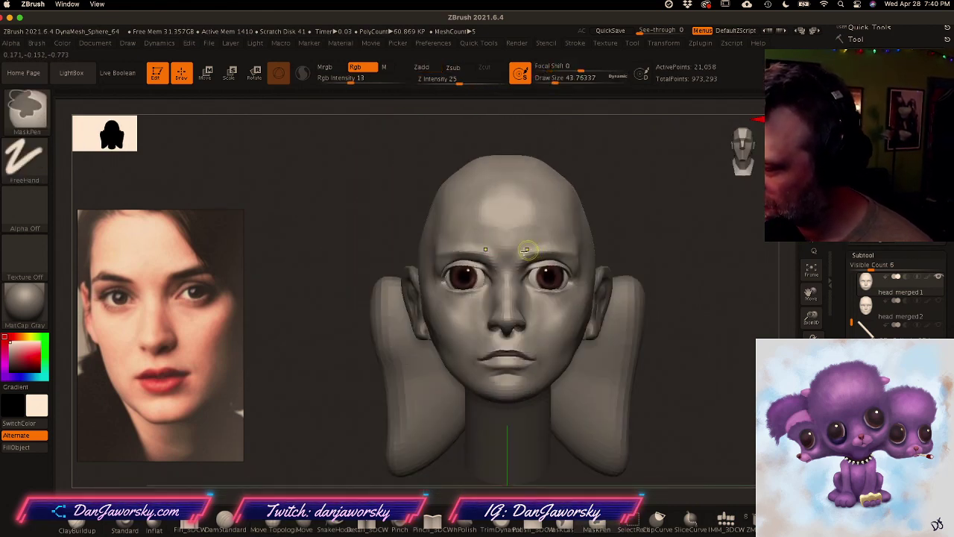
pyautogui.keyDown('alt'); pyautogui.moveTo(717, 302); pyautogui.dragTo(662, 296, button='right'); pyautogui.keyUp('alt')
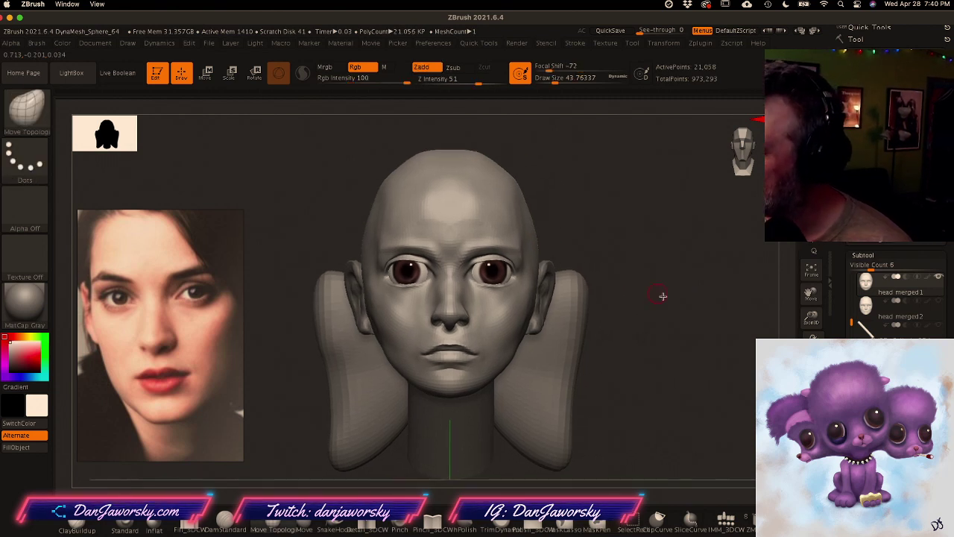
# Step: Set the MaskPen brush to Z Intensity 29 and the Dots stroke type, keeping Move Topological as the sculpting brush
pyautogui.click(462, 80)
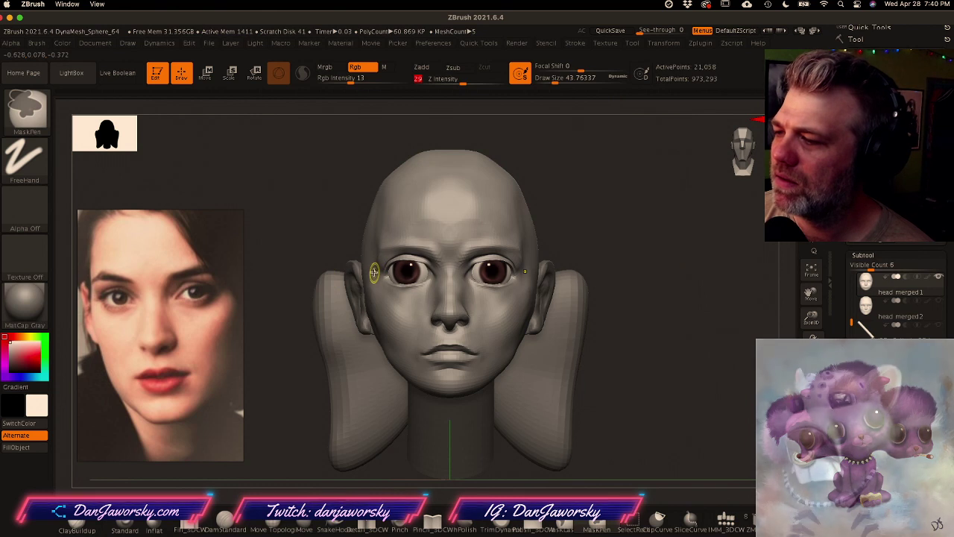
pyautogui.hotkey('ctrl', 'shift', 'z')
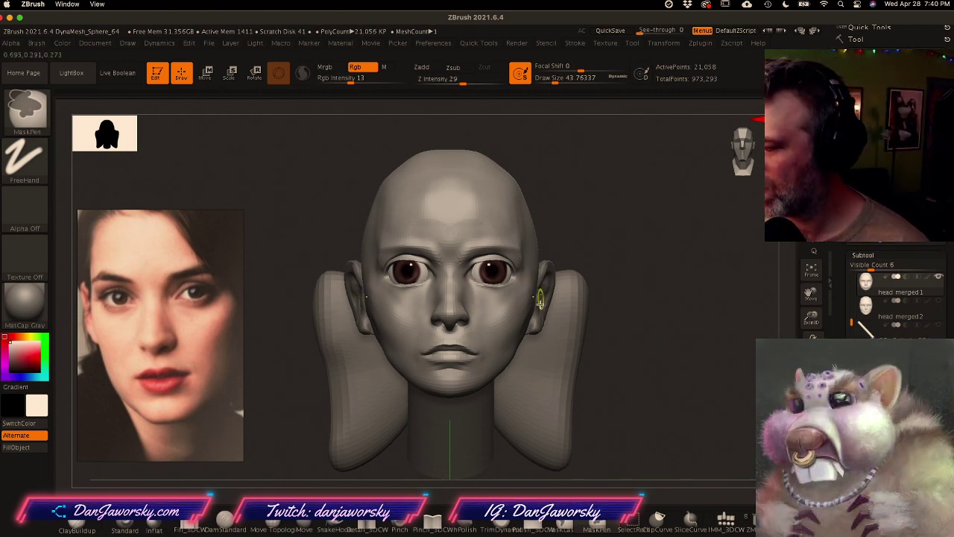
pyautogui.press('b')
pyautogui.press('m')
pyautogui.press('t')
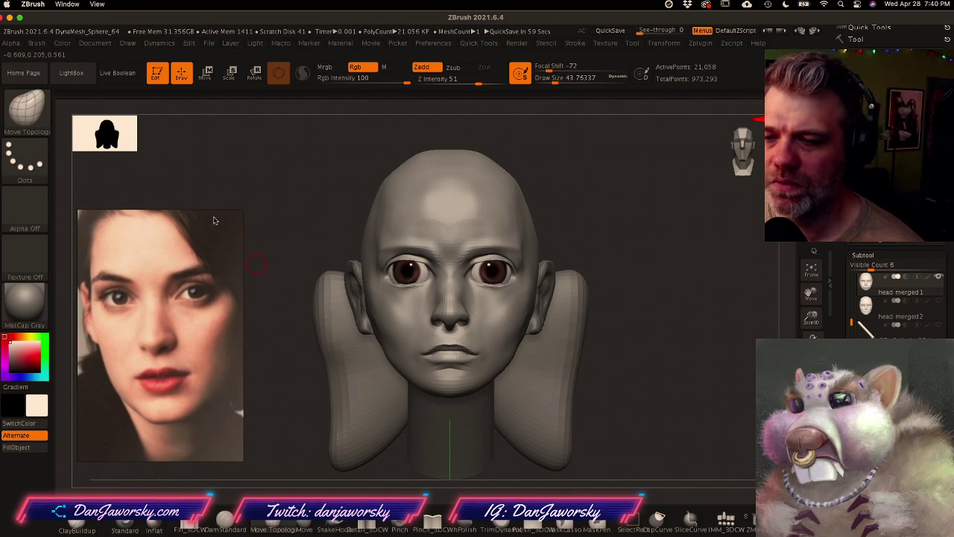
pyautogui.press('ctrl')
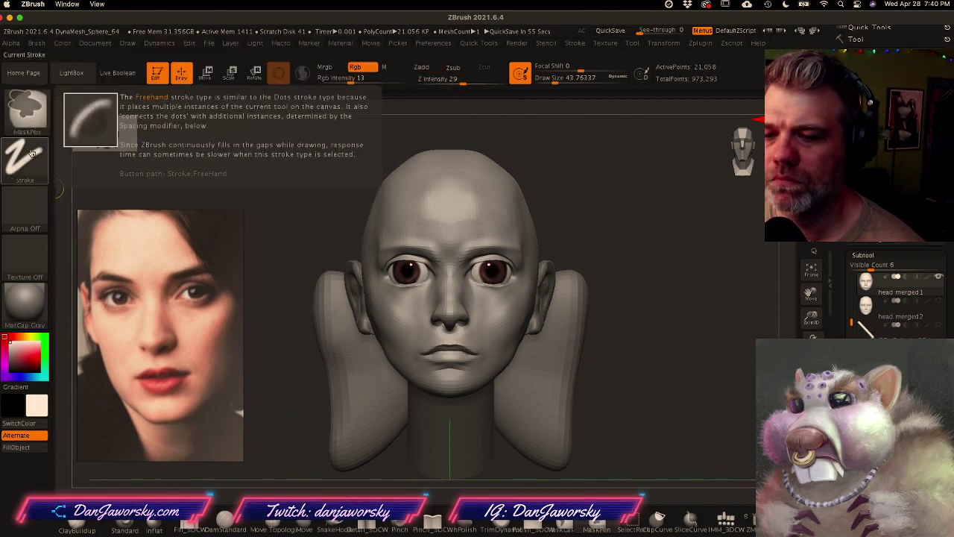
pyautogui.click(32, 154)
pyautogui.click(95, 169)
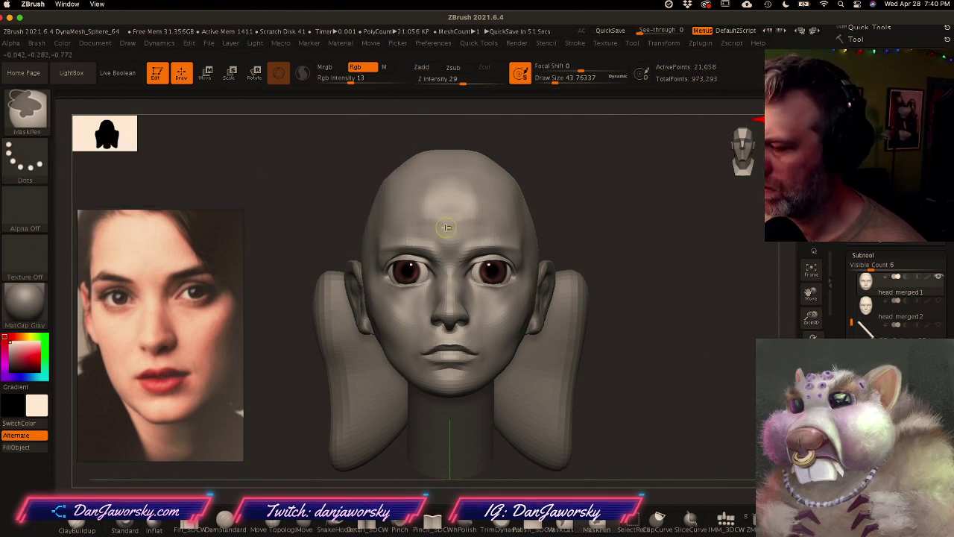
# Step: Smooth the forehead above the brows from a three-quarter view
pyautogui.moveTo(558, 306)
pyautogui.keyDown('ctrl'); pyautogui.mouseDown(button='right')
pyautogui.moveTo(520, 315)
pyautogui.moveTo(559, 305)
pyautogui.moveTo(551, 301)
pyautogui.moveTo(562, 312)
pyautogui.moveTo(514, 298)
pyautogui.mouseUp(button='right'); pyautogui.keyUp('ctrl')
pyautogui.rightClick(507, 291)
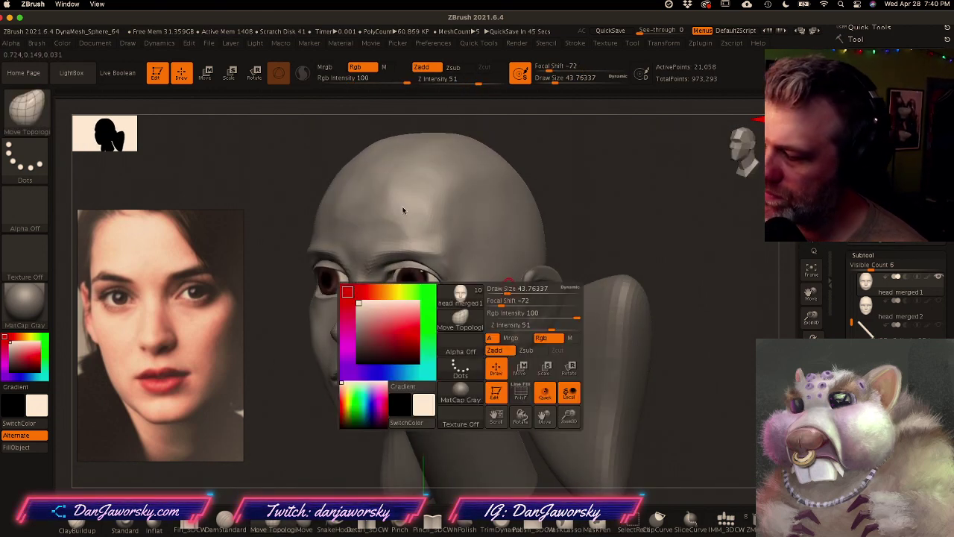
pyautogui.rightClick(413, 204)
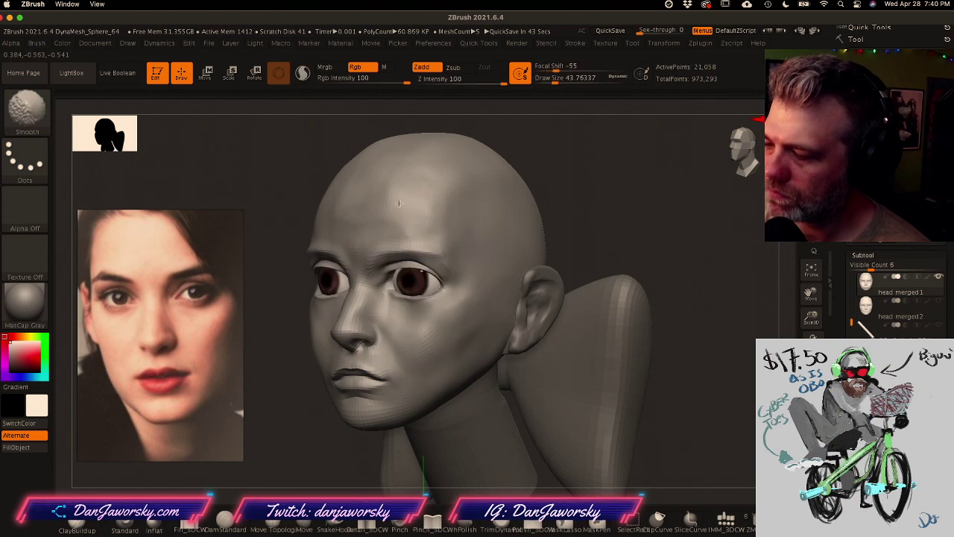
pyautogui.moveTo(510, 295)
pyautogui.keyDown('ctrl'); pyautogui.mouseDown(button='right')
pyautogui.moveTo(497, 324)
pyautogui.moveTo(558, 330)
pyautogui.moveTo(559, 311)
pyautogui.moveTo(568, 326)
pyautogui.moveTo(560, 323)
pyautogui.moveTo(571, 315)
pyautogui.mouseUp(button='right'); pyautogui.keyUp('ctrl')
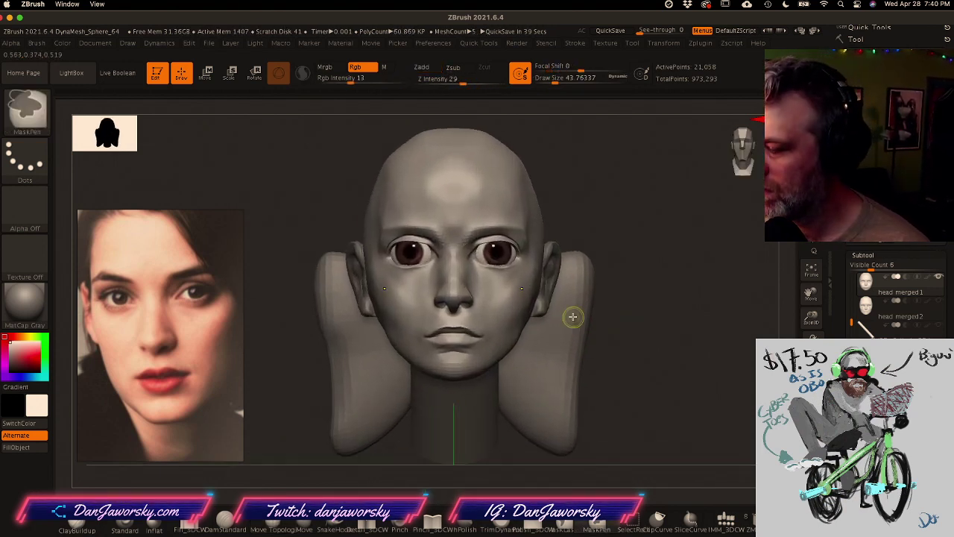
# Step: Reshape the brows with SnakeHook at a draw size of about 177
pyautogui.click(335, 522)
pyautogui.press('space')
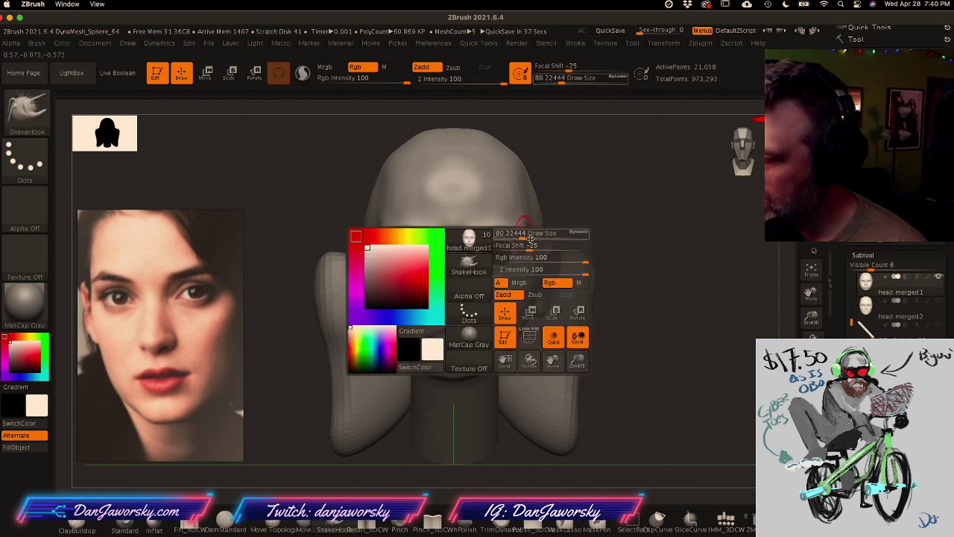
pyautogui.moveTo(524, 233); pyautogui.dragTo(524, 232)
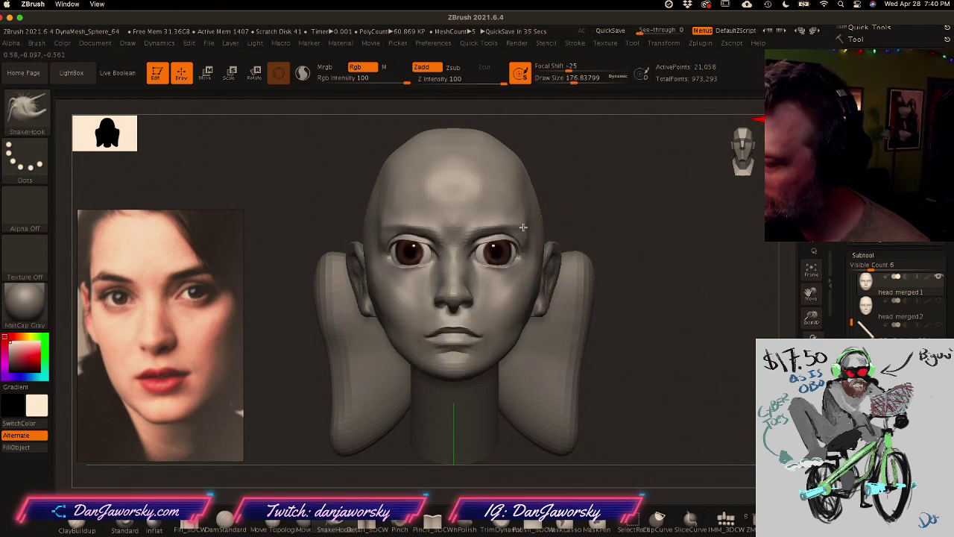
pyautogui.moveTo(531, 239); pyautogui.dragTo(511, 252, button='right')
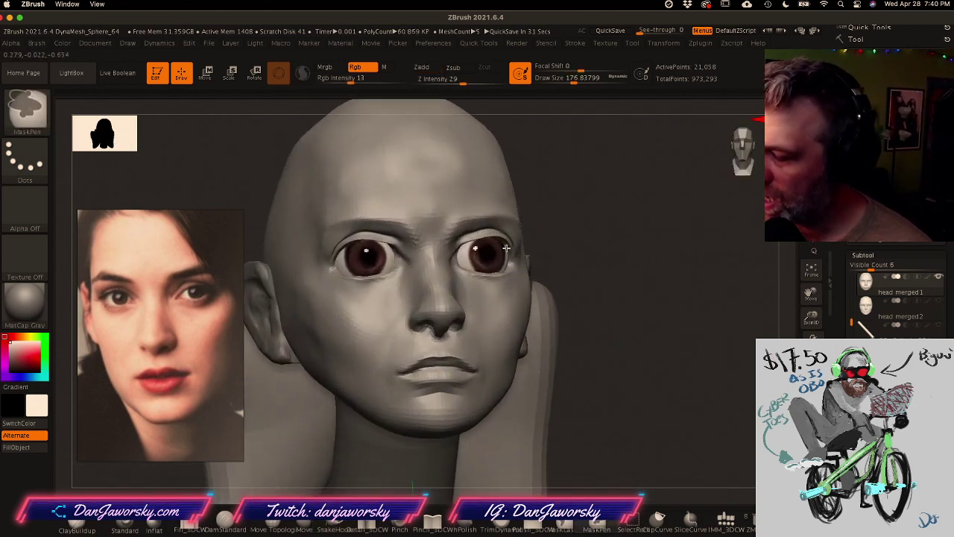
# Step: Refine the inner brows and upper eye sockets with SnakeHook at a draw size of about 77
pyautogui.press('space')
pyautogui.moveTo(473, 259)
pyautogui.mouseDown()
pyautogui.moveTo(461, 258)
pyautogui.moveTo(468, 250)
pyautogui.mouseUp()
pyautogui.moveTo(465, 251)
pyautogui.mouseDown(button='right')
pyautogui.moveTo(447, 243)
pyautogui.moveTo(476, 215)
pyautogui.moveTo(484, 267)
pyautogui.mouseUp(button='right')
pyautogui.moveTo(459, 262); pyautogui.dragTo(548, 257, button='right')
pyautogui.moveTo(467, 246); pyautogui.dragTo(479, 209, button='right')
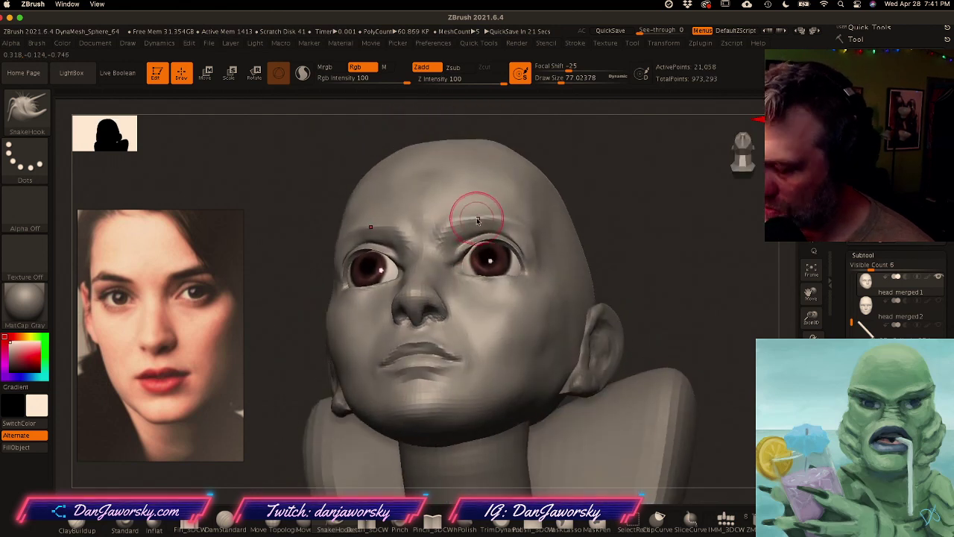
# Step: Carve the creases at the inner eye corners with DamStandard at a draw size of about 17
pyautogui.click(226, 523)
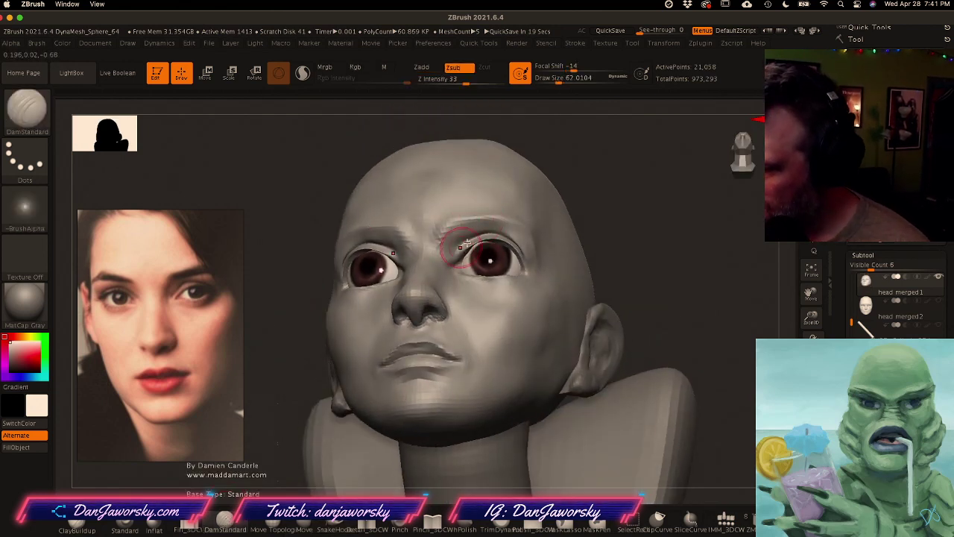
pyautogui.press('space')
pyautogui.moveTo(471, 251); pyautogui.dragTo(460, 251)
pyautogui.moveTo(460, 253)
pyautogui.mouseDown(button='right')
pyautogui.moveTo(468, 259)
pyautogui.moveTo(461, 247)
pyautogui.mouseUp(button='right')
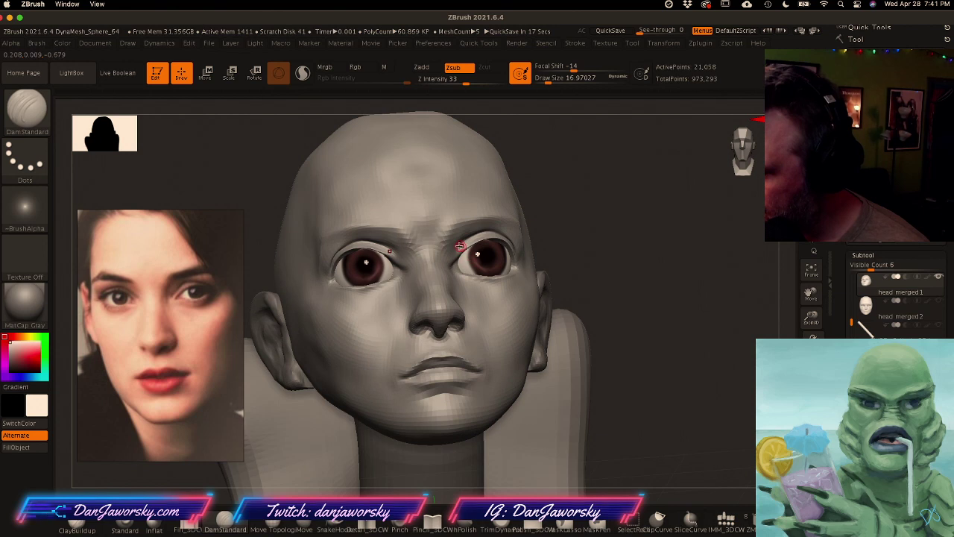
pyautogui.moveTo(453, 261)
pyautogui.mouseDown()
pyautogui.moveTo(457, 249)
pyautogui.moveTo(455, 260)
pyautogui.mouseUp()
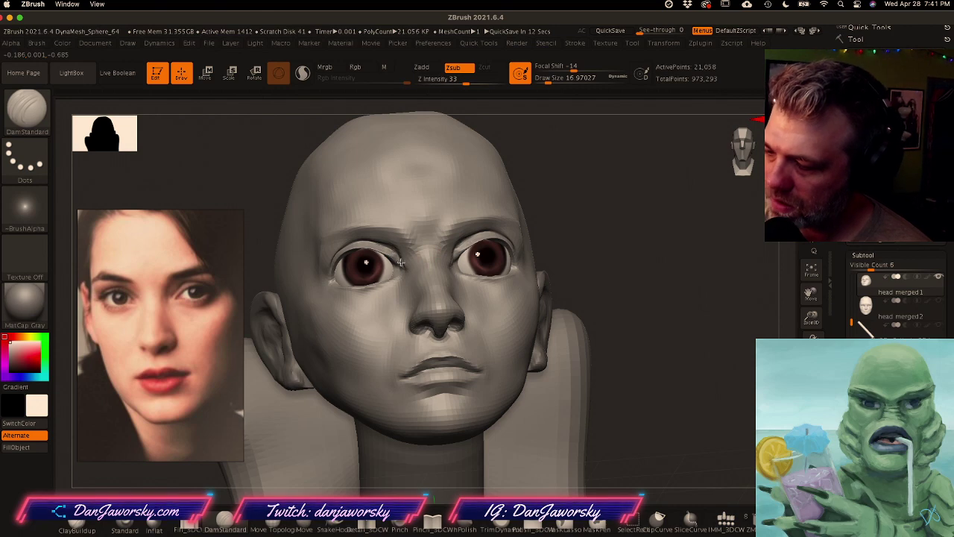
pyautogui.press('shift')
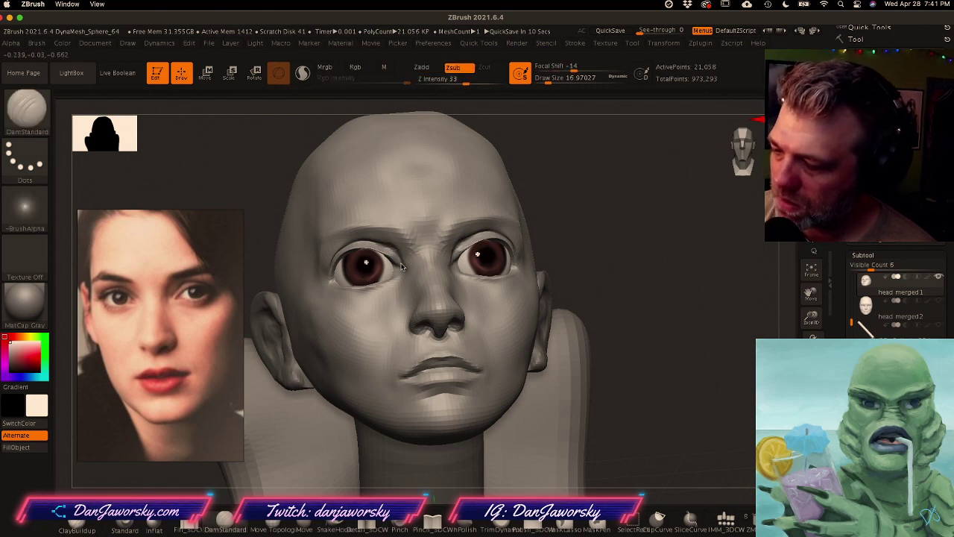
# Step: Adjust the upper eyelids with SnakeHook, checking the shape from the front and slightly to the side
pyautogui.moveTo(408, 255); pyautogui.dragTo(528, 343, button='right')
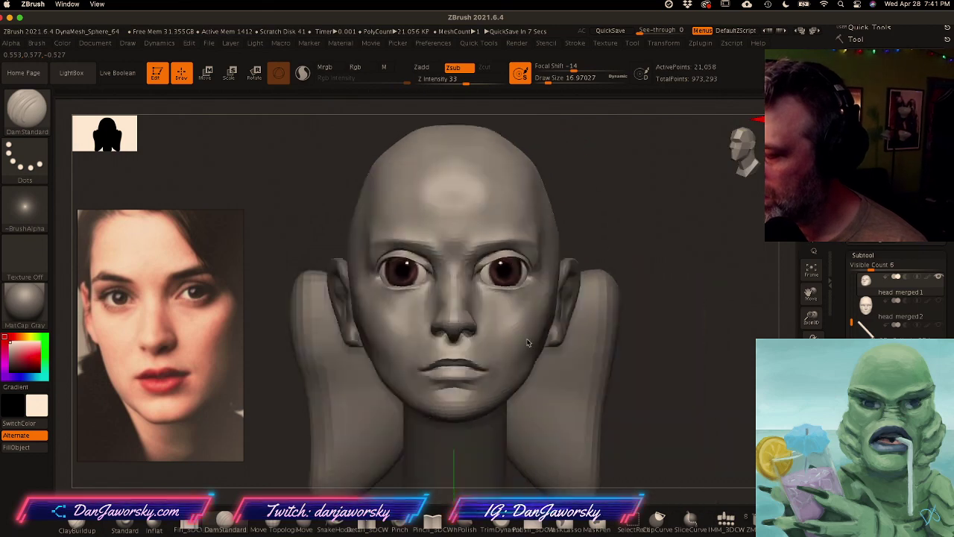
pyautogui.click(334, 521)
pyautogui.moveTo(483, 267); pyautogui.dragTo(484, 260)
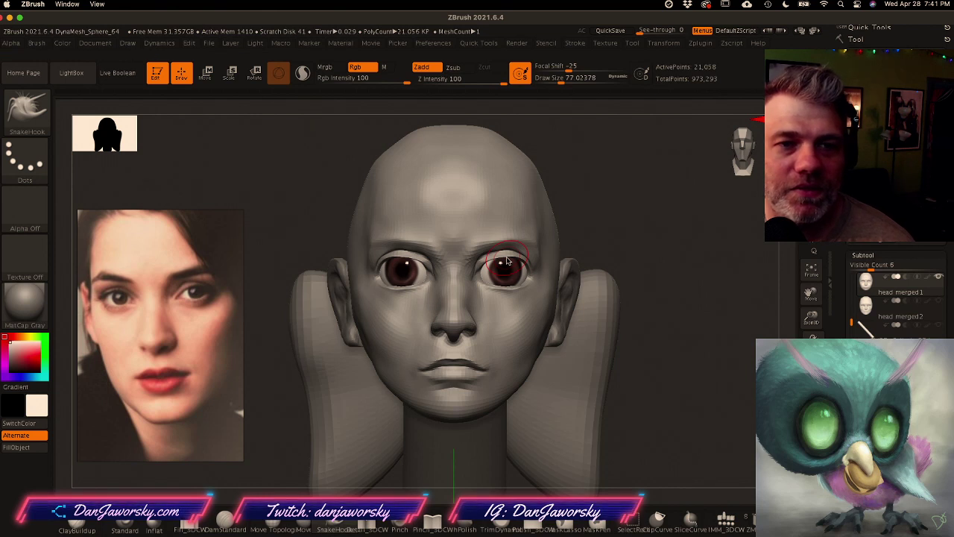
pyautogui.moveTo(671, 249)
pyautogui.mouseDown(button='right')
pyautogui.moveTo(584, 282)
pyautogui.moveTo(619, 281)
pyautogui.mouseUp(button='right')
pyautogui.moveTo(526, 301)
pyautogui.mouseDown(button='right')
pyautogui.moveTo(502, 303)
pyautogui.moveTo(524, 300)
pyautogui.mouseUp(button='right')
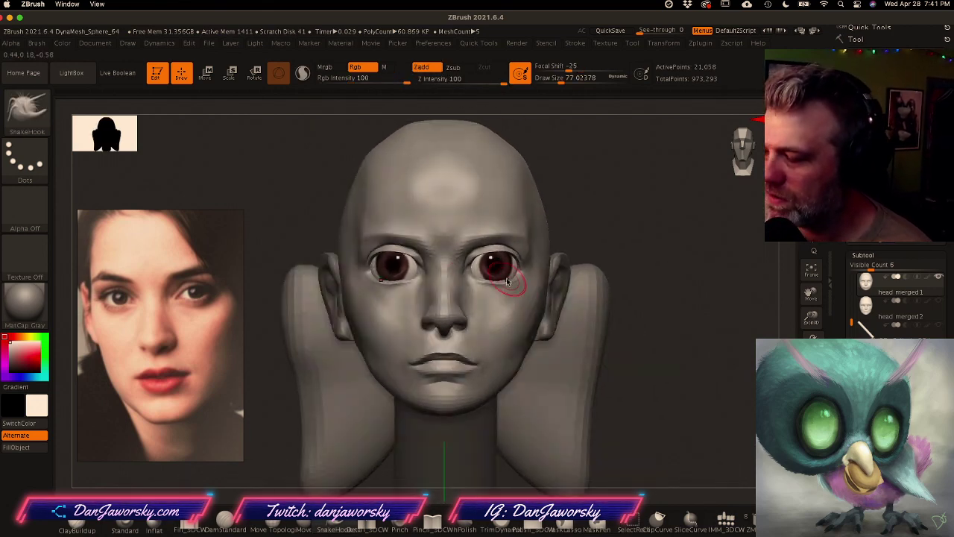
# Step: Smooth the eyelids and the inner eye sockets beside the nose bridge
pyautogui.moveTo(480, 240)
pyautogui.keyDown('shift'); pyautogui.mouseDown()
pyautogui.moveTo(509, 254)
pyautogui.moveTo(504, 271)
pyautogui.mouseUp(); pyautogui.keyUp('shift')
pyautogui.moveTo(547, 323); pyautogui.dragTo(546, 324, button='right')
pyautogui.moveTo(459, 276)
pyautogui.mouseDown(button='right')
pyautogui.moveTo(491, 275)
pyautogui.moveTo(468, 269)
pyautogui.mouseUp(button='right')
pyautogui.keyDown('shift'); pyautogui.moveTo(464, 263); pyautogui.dragTo(461, 245); pyautogui.keyUp('shift')
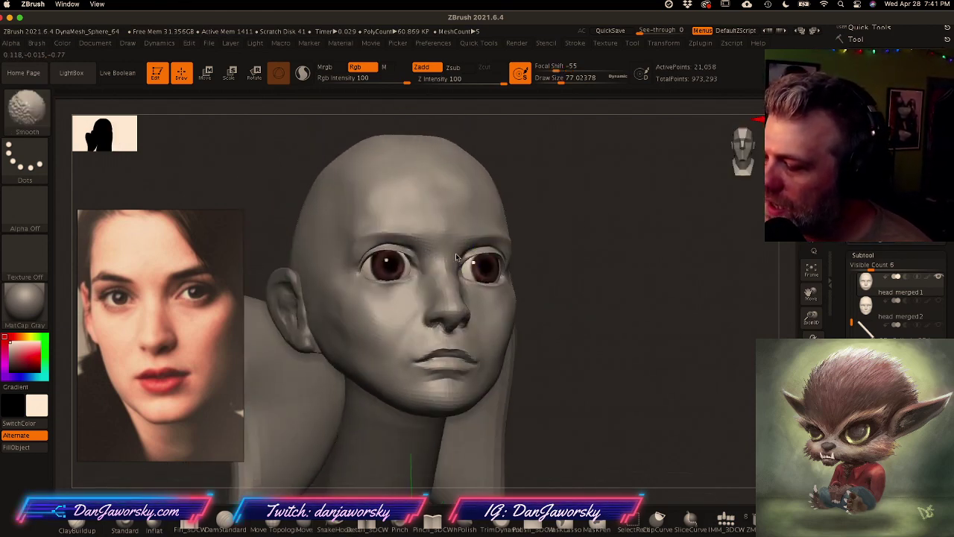
pyautogui.keyDown('shift'); pyautogui.moveTo(491, 261); pyautogui.dragTo(463, 258, button='right'); pyautogui.keyUp('shift')
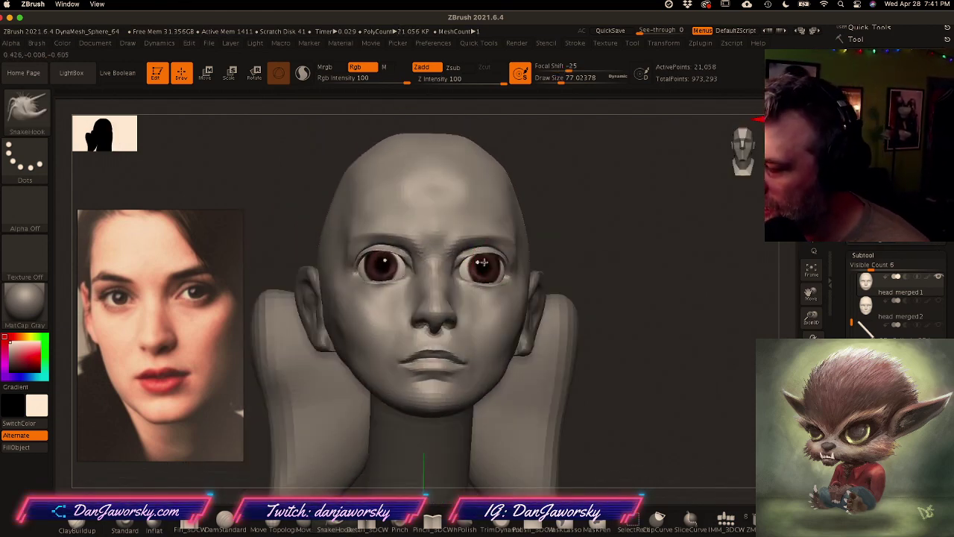
pyautogui.keyDown('shift'); pyautogui.moveTo(456, 241); pyautogui.dragTo(468, 266); pyautogui.keyUp('shift')
# Step: Refine the sides of the nose with SnakeHook at a draw size of about 35
pyautogui.press('space')
pyautogui.moveTo(512, 318)
pyautogui.keyDown('ctrl'); pyautogui.mouseDown(button='right')
pyautogui.moveTo(521, 351)
pyautogui.moveTo(517, 338)
pyautogui.moveTo(496, 338)
pyautogui.moveTo(516, 332)
pyautogui.mouseUp(button='right'); pyautogui.keyUp('ctrl')
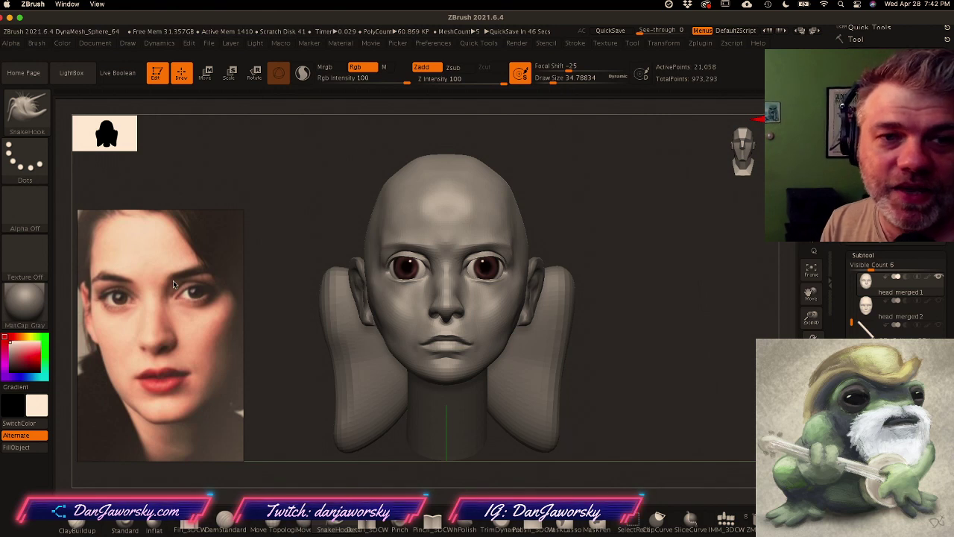
pyautogui.moveTo(648, 311)
pyautogui.mouseDown()
pyautogui.moveTo(619, 320)
pyautogui.moveTo(648, 320)
pyautogui.moveTo(599, 321)
pyautogui.moveTo(645, 325)
pyautogui.moveTo(466, 339)
pyautogui.mouseUp()
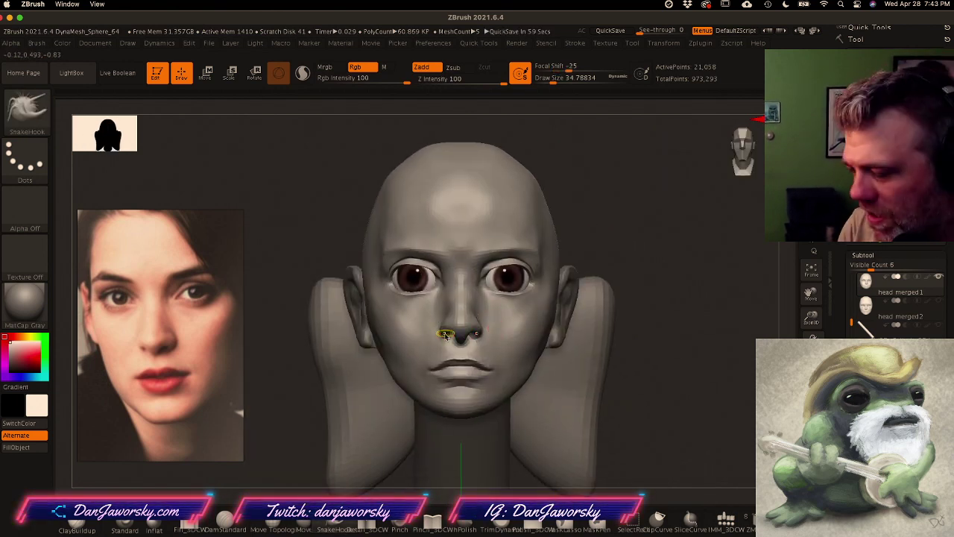
pyautogui.keyDown('ctrl'); pyautogui.moveTo(511, 333); pyautogui.dragTo(514, 318, button='right'); pyautogui.keyUp('ctrl')
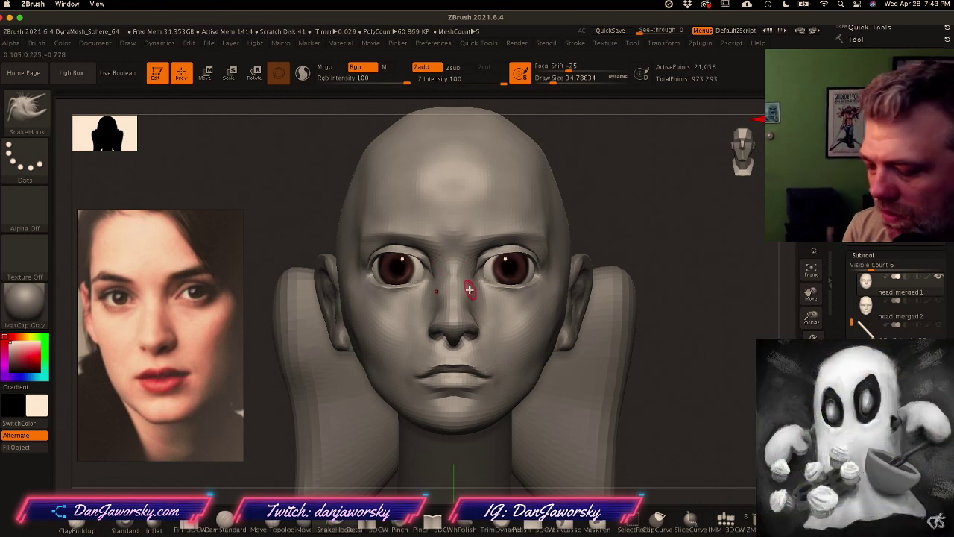
# Step: Reshape the inner brows with SnakeHook at a draw size of about 97, undo the last two changes and reduce the size to about 33
pyautogui.press('space')
pyautogui.moveTo(482, 262); pyautogui.dragTo(487, 263)
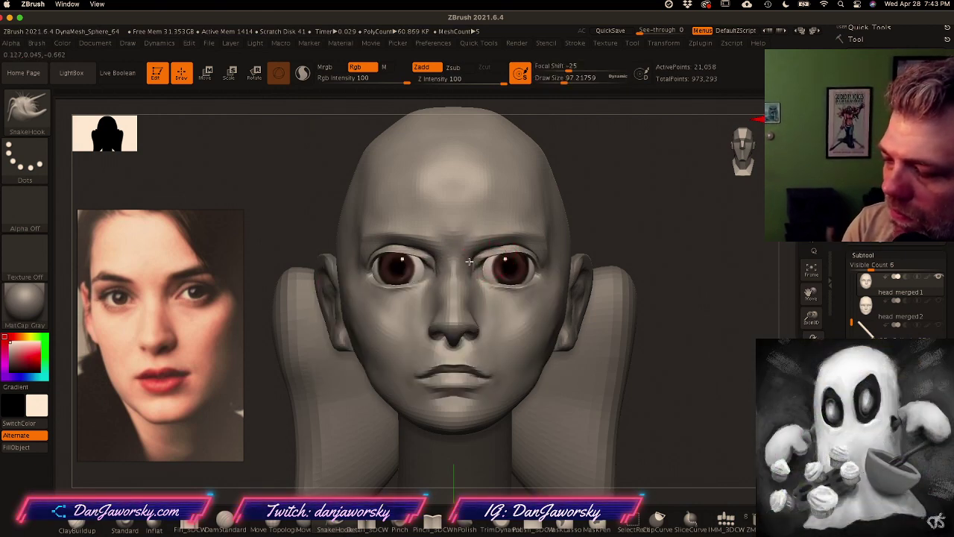
pyautogui.moveTo(465, 263)
pyautogui.mouseDown(button='right')
pyautogui.moveTo(489, 244)
pyautogui.moveTo(480, 265)
pyautogui.mouseUp(button='right')
pyautogui.hotkey('ctrl', 'z')
pyautogui.hotkey('ctrl', 'z')
pyautogui.press('space')
pyautogui.moveTo(491, 274); pyautogui.dragTo(477, 273)
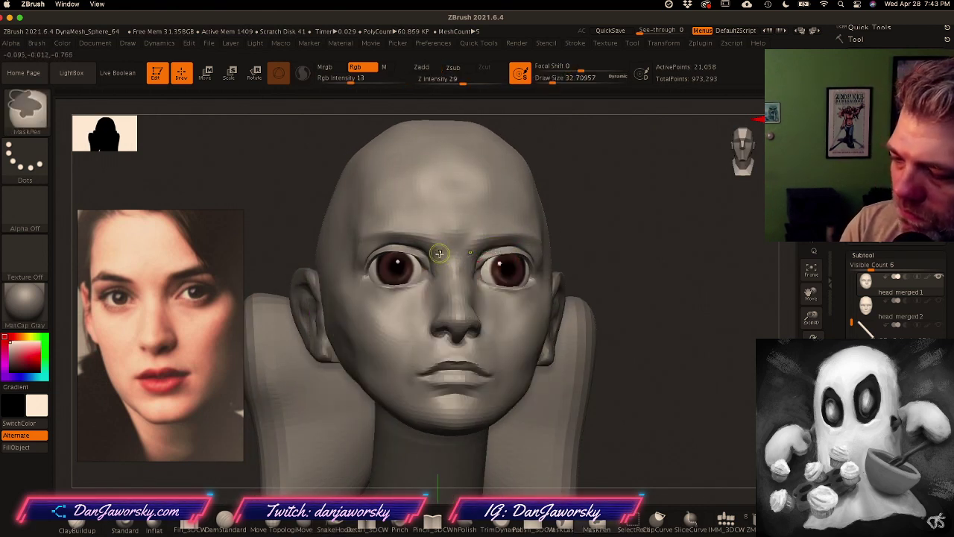
# Step: Build up the inner eye sockets beside the nose with ClayBuildup at Z Intensity 7, smoothing the added clay
pyautogui.moveTo(461, 269)
pyautogui.mouseDown(button='right')
pyautogui.moveTo(433, 265)
pyautogui.moveTo(468, 269)
pyautogui.moveTo(454, 266)
pyautogui.mouseUp(button='right')
pyautogui.click(79, 525)
pyautogui.press('space')
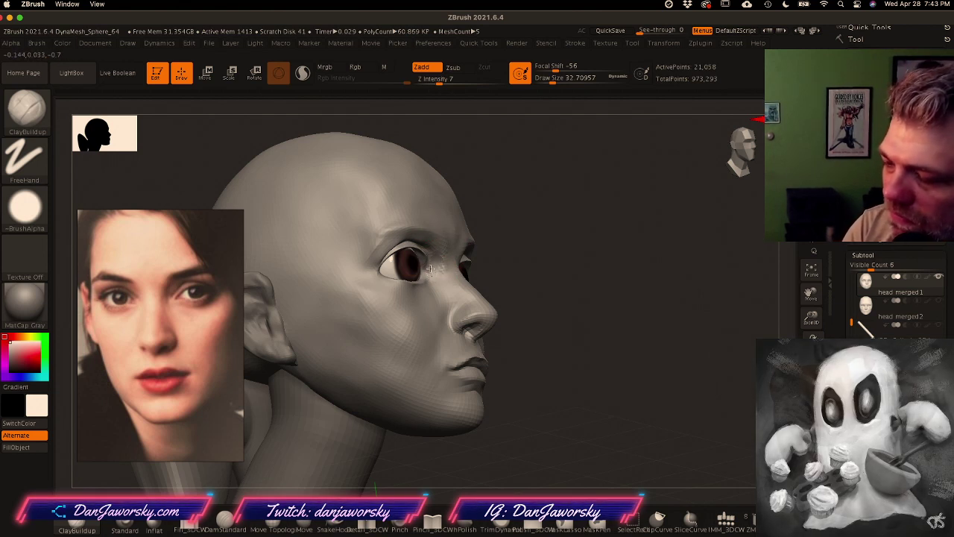
pyautogui.press('shift')
pyautogui.moveTo(514, 308); pyautogui.dragTo(445, 320, button='right')
pyautogui.moveTo(477, 263); pyautogui.dragTo(488, 226, button='right')
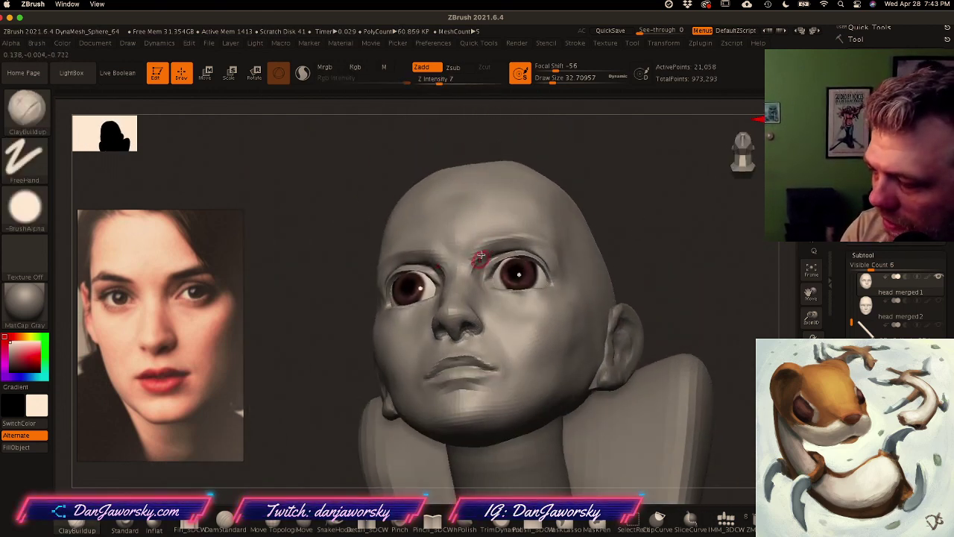
pyautogui.moveTo(475, 269)
pyautogui.keyDown('shift'); pyautogui.mouseDown()
pyautogui.moveTo(489, 247)
pyautogui.moveTo(477, 278)
pyautogui.mouseUp(); pyautogui.keyUp('shift')
pyautogui.moveTo(474, 271)
pyautogui.keyDown('ctrl'); pyautogui.mouseDown(button='right')
pyautogui.moveTo(482, 266)
pyautogui.moveTo(473, 286)
pyautogui.moveTo(476, 266)
pyautogui.moveTo(501, 261)
pyautogui.moveTo(503, 355)
pyautogui.moveTo(440, 329)
pyautogui.mouseUp(button='right'); pyautogui.keyUp('ctrl')
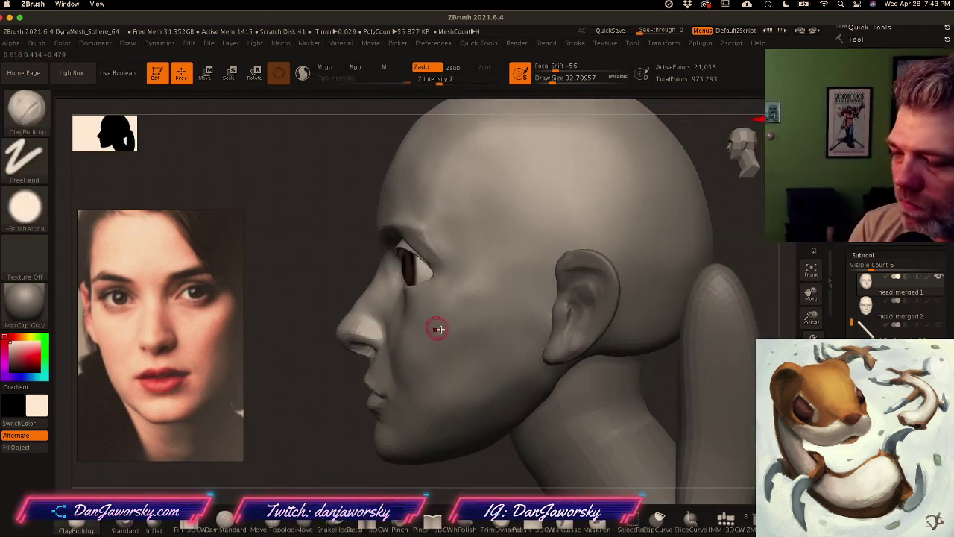
# Step: Add ClayBuildup strokes between the inner brows and the nose bridge from a low view
pyautogui.keyDown('shift'); pyautogui.rightClick(438, 329); pyautogui.keyUp('shift')
pyautogui.moveTo(386, 246)
pyautogui.mouseDown(button='right')
pyautogui.moveTo(454, 245)
pyautogui.moveTo(451, 237)
pyautogui.moveTo(378, 242)
pyautogui.moveTo(383, 234)
pyautogui.mouseUp(button='right')
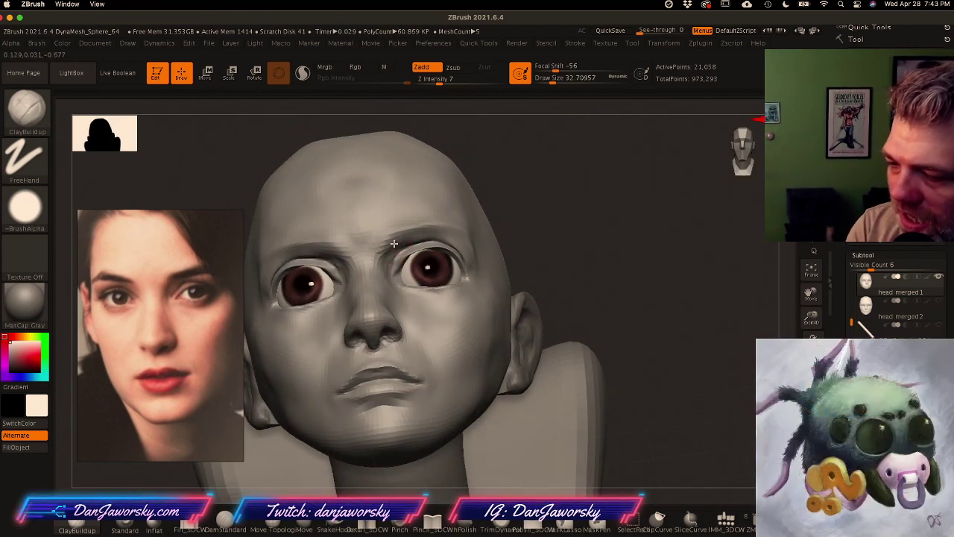
pyautogui.moveTo(397, 238); pyautogui.dragTo(395, 248)
pyautogui.moveTo(406, 246); pyautogui.dragTo(421, 279, button='right')
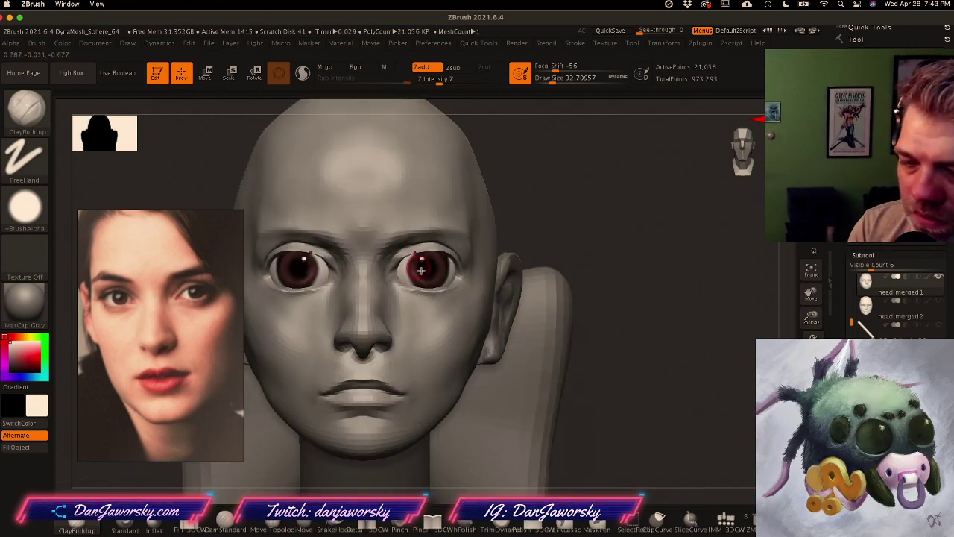
# Step: Build up the cheeks beneath the eyes with ClayBuildup at a draw size of about 68
pyautogui.keyDown('alt'); pyautogui.moveTo(550, 331); pyautogui.dragTo(526, 339, button='right'); pyautogui.keyUp('alt')
pyautogui.press('space')
pyautogui.moveTo(522, 344); pyautogui.dragTo(514, 345)
pyautogui.moveTo(520, 345); pyautogui.dragTo(483, 363, button='right')
pyautogui.moveTo(333, 314); pyautogui.dragTo(375, 306)
pyautogui.moveTo(429, 320)
pyautogui.keyDown('ctrl'); pyautogui.mouseDown(button='right')
pyautogui.moveTo(465, 347)
pyautogui.moveTo(525, 339)
pyautogui.moveTo(483, 338)
pyautogui.mouseUp(button='right'); pyautogui.keyUp('ctrl')
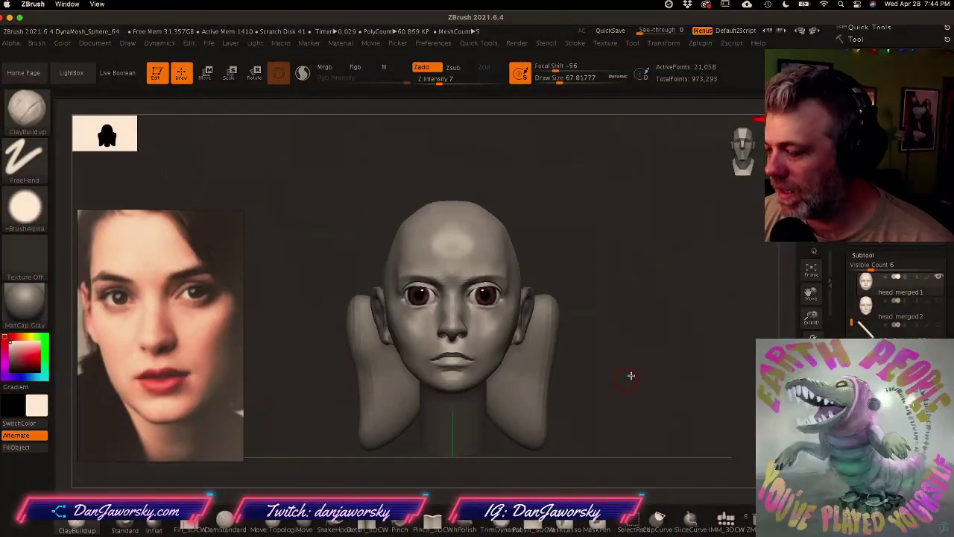
pyautogui.keyDown('alt'); pyautogui.moveTo(637, 375); pyautogui.dragTo(689, 387); pyautogui.keyUp('alt')
pyautogui.keyDown('ctrl'); pyautogui.moveTo(520, 346); pyautogui.dragTo(584, 357, button='right'); pyautogui.keyUp('ctrl')
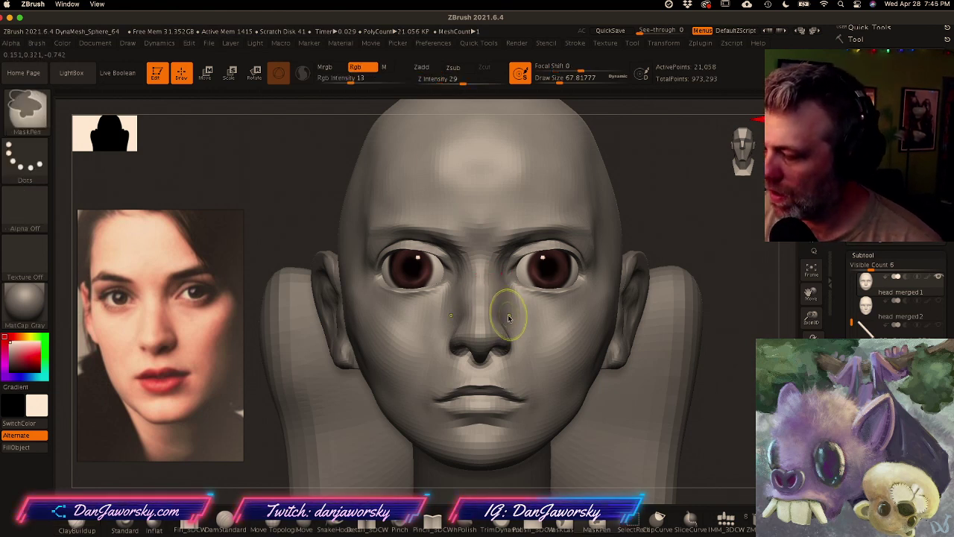
# Step: Shape and smooth the nose bridge with ClayBuildup at a draw size of about 39
pyautogui.press('space')
pyautogui.moveTo(498, 283); pyautogui.dragTo(496, 282)
pyautogui.moveTo(563, 273)
pyautogui.mouseDown(button='right')
pyautogui.moveTo(511, 257)
pyautogui.moveTo(509, 240)
pyautogui.moveTo(466, 248)
pyautogui.mouseUp(button='right')
pyautogui.keyDown('shift'); pyautogui.moveTo(473, 261); pyautogui.dragTo(465, 240); pyautogui.keyUp('shift')
pyautogui.moveTo(473, 276)
pyautogui.keyDown('shift'); pyautogui.mouseDown(button='right')
pyautogui.moveTo(551, 366)
pyautogui.moveTo(548, 349)
pyautogui.mouseUp(button='right'); pyautogui.keyUp('shift')
pyautogui.moveTo(548, 349)
pyautogui.mouseDown(button='right')
pyautogui.moveTo(479, 383)
pyautogui.moveTo(489, 374)
pyautogui.mouseUp(button='right')
pyautogui.moveTo(473, 279)
pyautogui.mouseDown(button='right')
pyautogui.moveTo(486, 288)
pyautogui.moveTo(478, 280)
pyautogui.mouseUp(button='right')
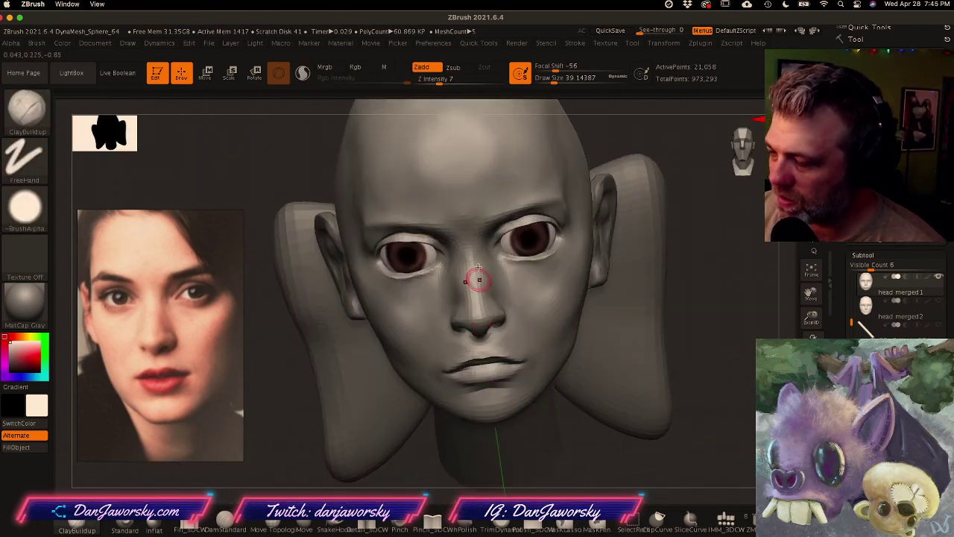
pyautogui.keyDown('shift'); pyautogui.moveTo(469, 377); pyautogui.dragTo(482, 350, button='right'); pyautogui.keyUp('shift')
# Step: Adjust the inner ends of the upper eyelids with Move Topological at a draw size of about 44
pyautogui.keyDown('ctrl'); pyautogui.moveTo(515, 296); pyautogui.dragTo(520, 247, button='right'); pyautogui.keyUp('ctrl')
pyautogui.click(273, 524)
pyautogui.moveTo(539, 304)
pyautogui.keyDown('shift'); pyautogui.mouseDown(button='right')
pyautogui.moveTo(514, 299)
pyautogui.moveTo(518, 243)
pyautogui.mouseUp(button='right'); pyautogui.keyUp('shift')
pyautogui.moveTo(507, 257); pyautogui.dragTo(514, 256)
pyautogui.moveTo(513, 247); pyautogui.dragTo(494, 311, button='right')
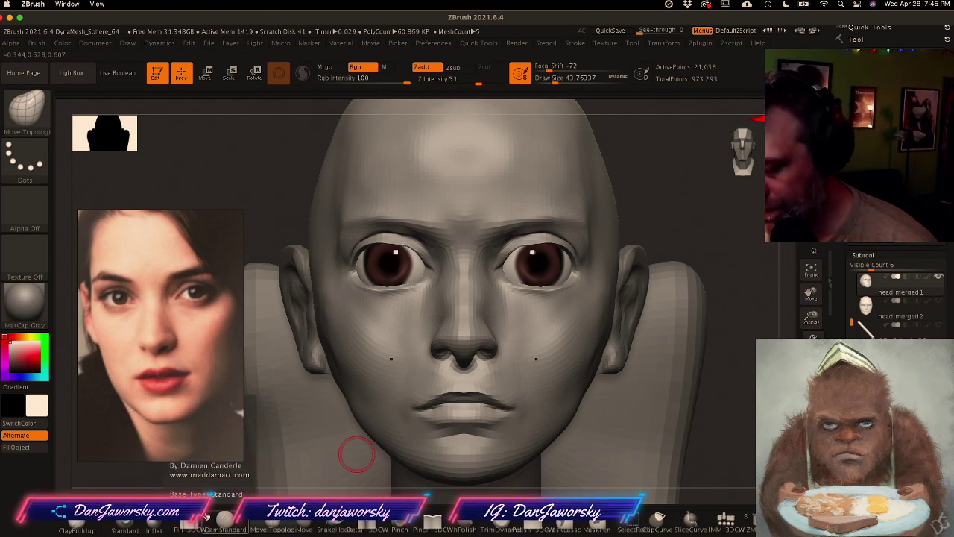
# Step: Sharpen the upper eyelid creases with DamStandard at a draw size of about 17
pyautogui.click(223, 516)
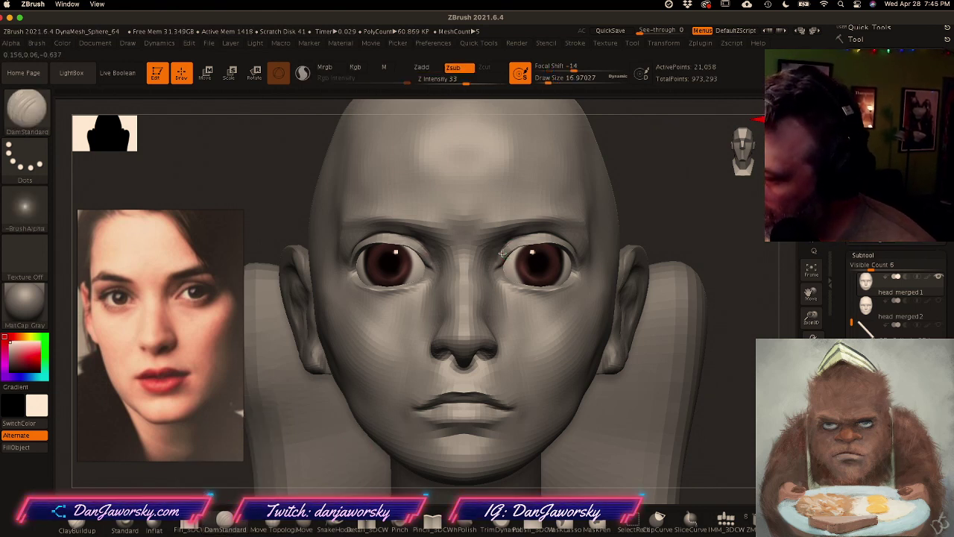
pyautogui.moveTo(509, 246); pyautogui.dragTo(520, 225, button='right')
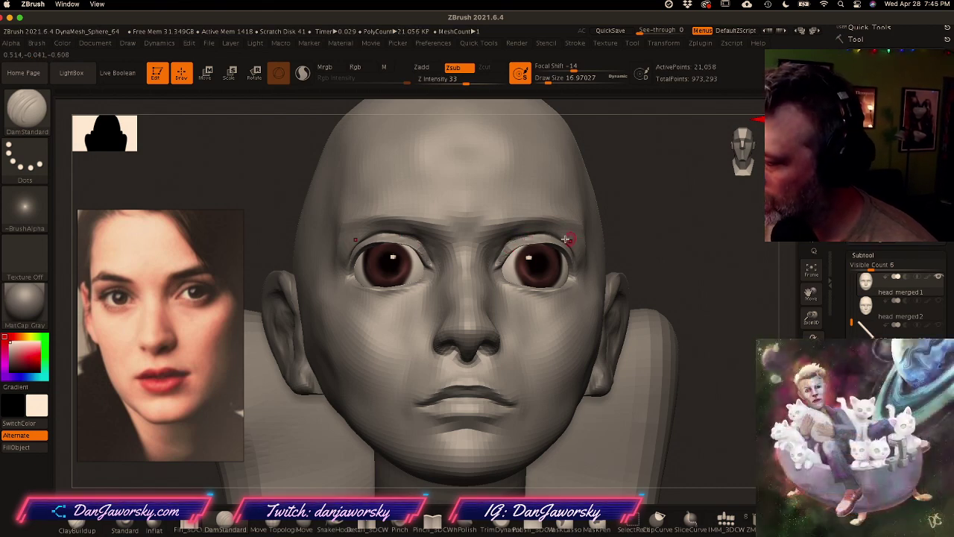
pyautogui.moveTo(514, 277); pyautogui.dragTo(496, 295, button='right')
pyautogui.moveTo(519, 251); pyautogui.dragTo(514, 295, button='right')
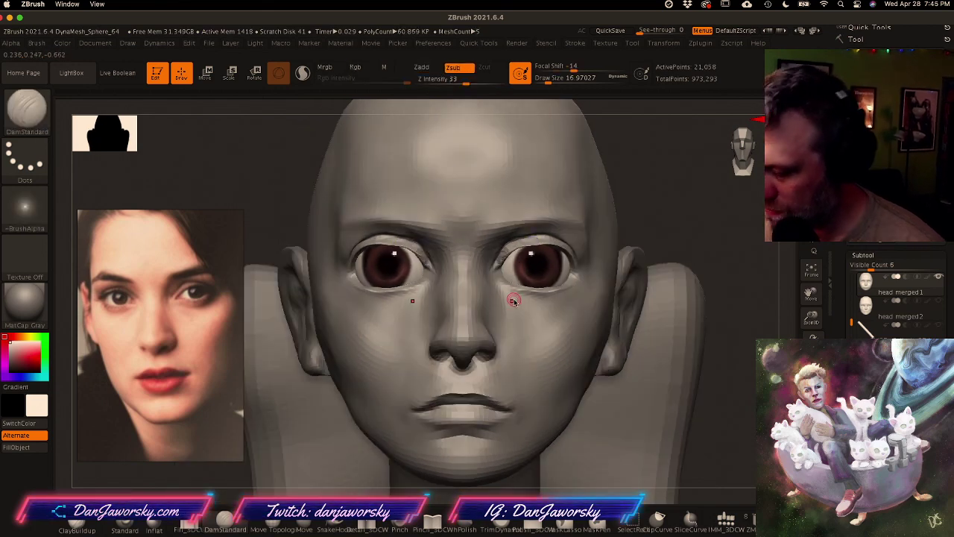
# Step: Adjust the eyelid shape with SnakeHook at a draw size of about 54 and raise the head by one subdivision level
pyautogui.click(335, 523)
pyautogui.press('space')
pyautogui.moveTo(535, 296); pyautogui.dragTo(543, 299)
pyautogui.press('space')
pyautogui.moveTo(512, 283)
pyautogui.mouseDown(button='right')
pyautogui.moveTo(464, 294)
pyautogui.moveTo(493, 285)
pyautogui.mouseUp(button='right')
pyautogui.press('space')
pyautogui.press('d')
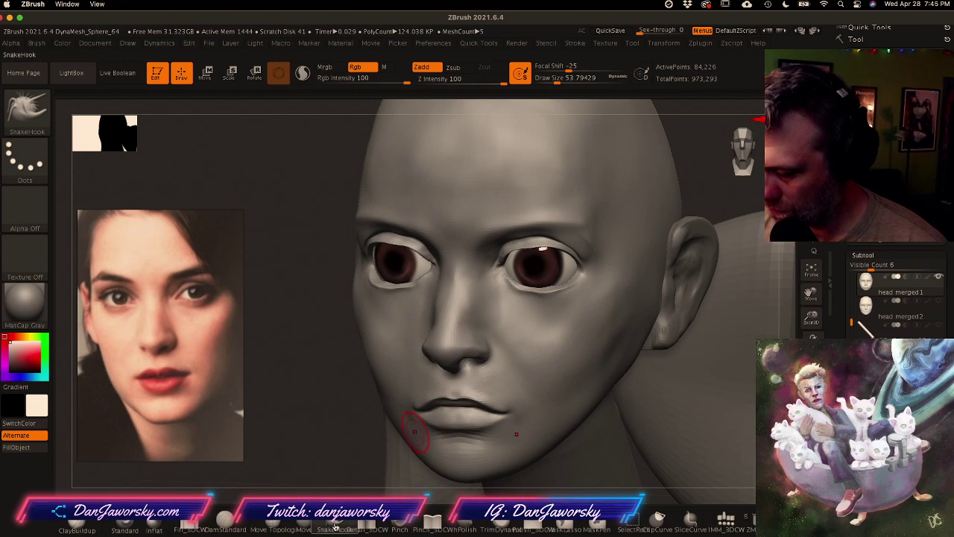
# Step: Carve the inner eye corners and lower eyelid edges with DamStandard, smoothing beneath the eyes
pyautogui.click(225, 520)
pyautogui.moveTo(501, 262)
pyautogui.mouseDown(button='right')
pyautogui.moveTo(500, 295)
pyautogui.moveTo(499, 273)
pyautogui.mouseUp(button='right')
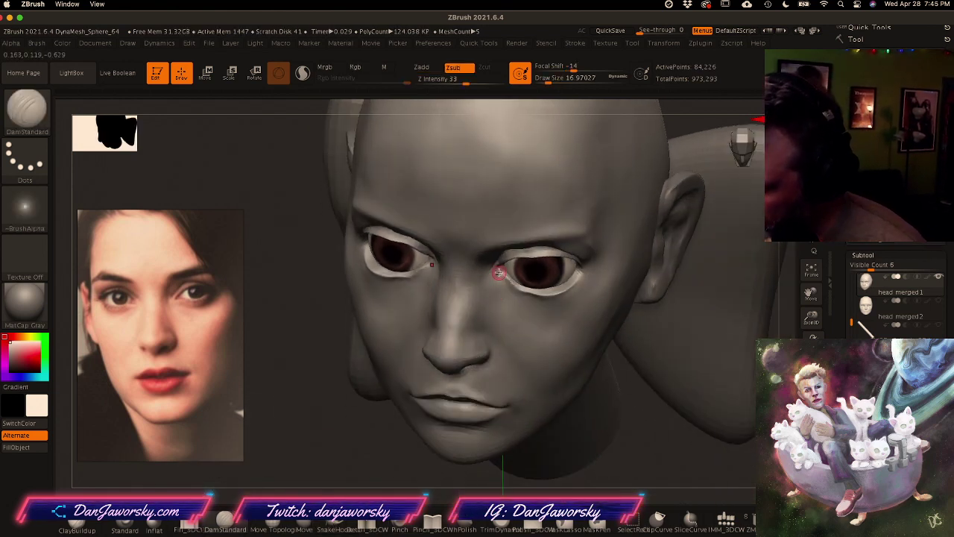
pyautogui.moveTo(501, 270); pyautogui.dragTo(534, 296)
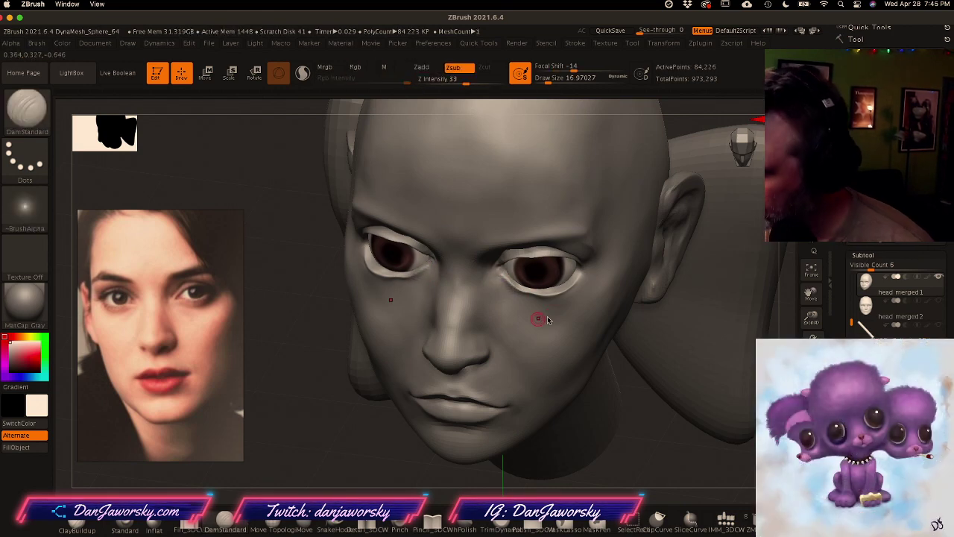
pyautogui.moveTo(538, 319); pyautogui.dragTo(550, 330, button='right')
pyautogui.keyDown('shift'); pyautogui.moveTo(537, 308); pyautogui.dragTo(584, 291); pyautogui.keyUp('shift')
# Step: Reshape the lower eyelids with SnakeHook at a draw size of about 54 and smooth the area beneath them
pyautogui.moveTo(584, 291)
pyautogui.mouseDown(button='right')
pyautogui.moveTo(577, 273)
pyautogui.moveTo(552, 313)
pyautogui.moveTo(552, 299)
pyautogui.mouseUp(button='right')
pyautogui.click(334, 522)
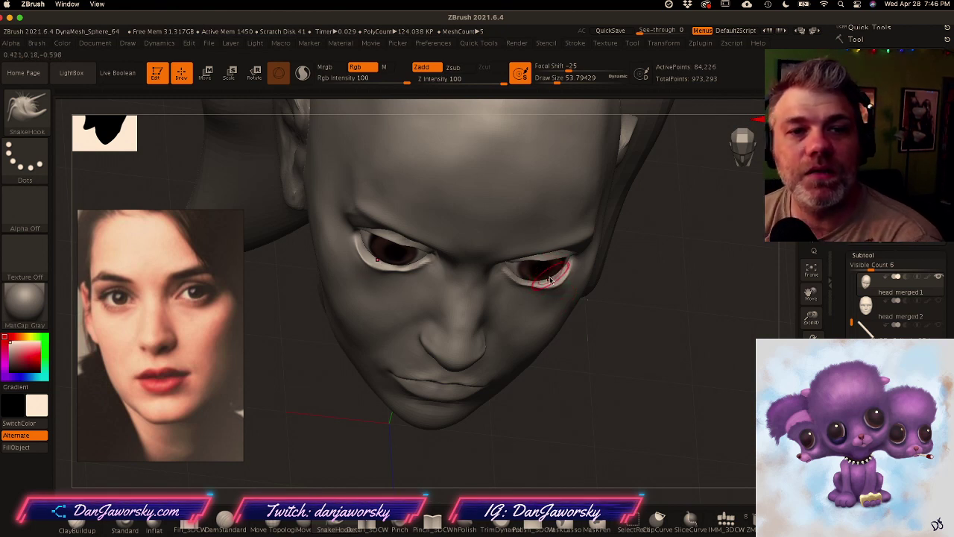
pyautogui.moveTo(558, 291); pyautogui.dragTo(559, 284)
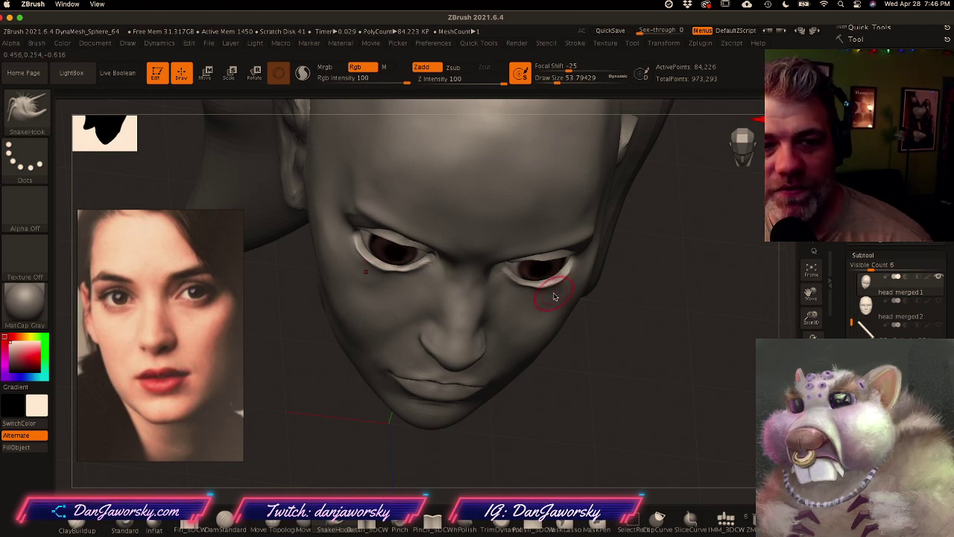
pyautogui.moveTo(547, 308); pyautogui.dragTo(550, 285, button='right')
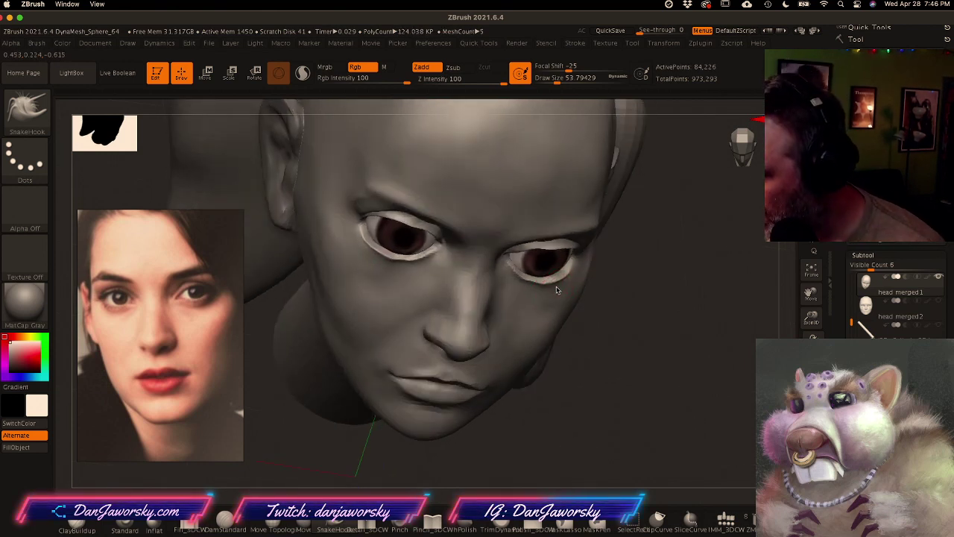
pyautogui.moveTo(546, 286); pyautogui.dragTo(544, 283)
pyautogui.moveTo(522, 280); pyautogui.dragTo(513, 270, button='right')
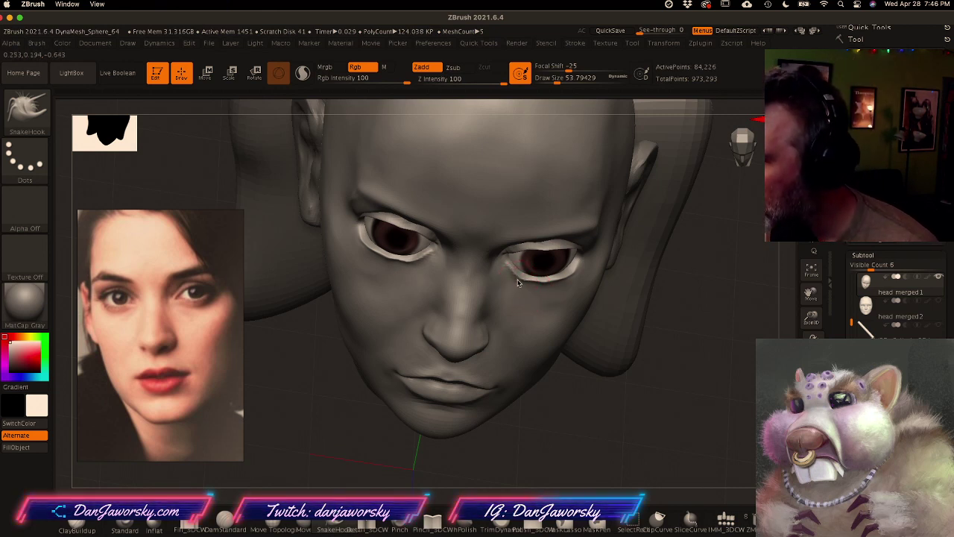
pyautogui.moveTo(526, 283)
pyautogui.mouseDown(button='right')
pyautogui.moveTo(506, 290)
pyautogui.moveTo(500, 280)
pyautogui.moveTo(513, 291)
pyautogui.moveTo(508, 278)
pyautogui.moveTo(530, 271)
pyautogui.moveTo(524, 305)
pyautogui.moveTo(512, 269)
pyautogui.mouseUp(button='right')
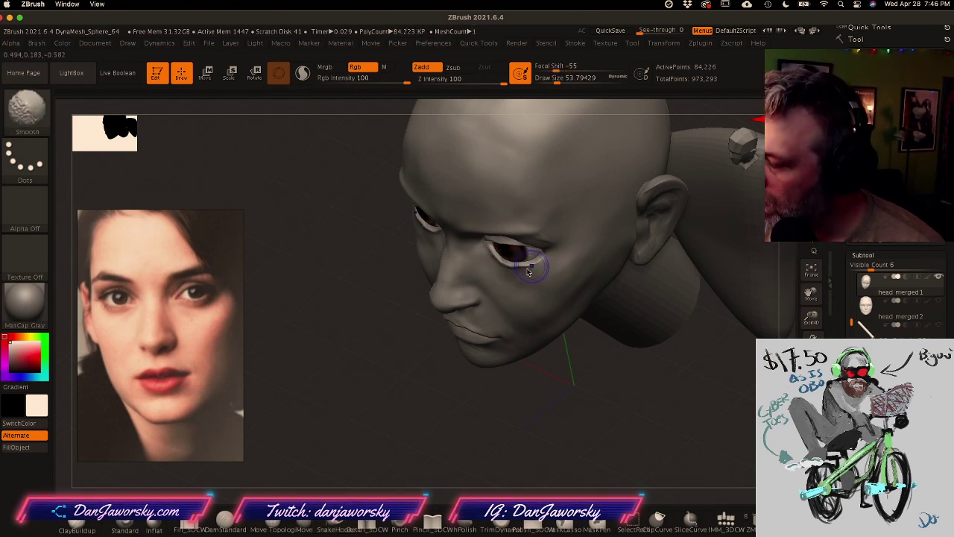
pyautogui.keyDown('shift'); pyautogui.moveTo(532, 268); pyautogui.dragTo(558, 266, button='right'); pyautogui.keyUp('shift')
# Step: Examine the eyelids and overall likeness from three-quarter, front and low angles against the reference portrait
pyautogui.press('f')
pyautogui.moveTo(562, 344); pyautogui.dragTo(547, 344, button='right')
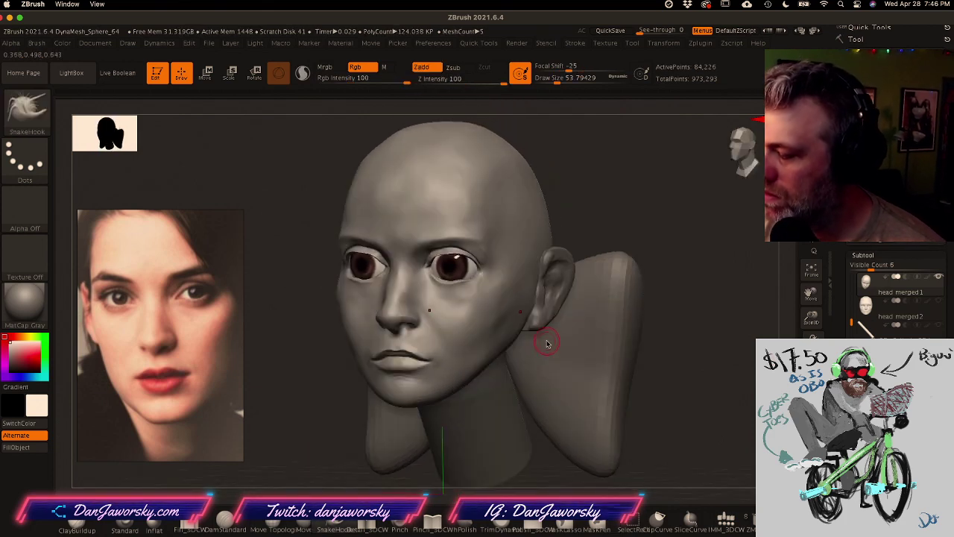
pyautogui.moveTo(442, 285)
pyautogui.mouseDown(button='right')
pyautogui.moveTo(474, 308)
pyautogui.moveTo(462, 286)
pyautogui.moveTo(440, 295)
pyautogui.mouseUp(button='right')
pyautogui.keyDown('ctrl'); pyautogui.moveTo(514, 347); pyautogui.dragTo(498, 352, button='right'); pyautogui.keyUp('ctrl')
pyautogui.keyDown('shift'); pyautogui.moveTo(498, 352); pyautogui.dragTo(474, 361, button='right'); pyautogui.keyUp('shift')
pyautogui.keyDown('ctrl'); pyautogui.moveTo(514, 336); pyautogui.dragTo(537, 339, button='right'); pyautogui.keyUp('ctrl')
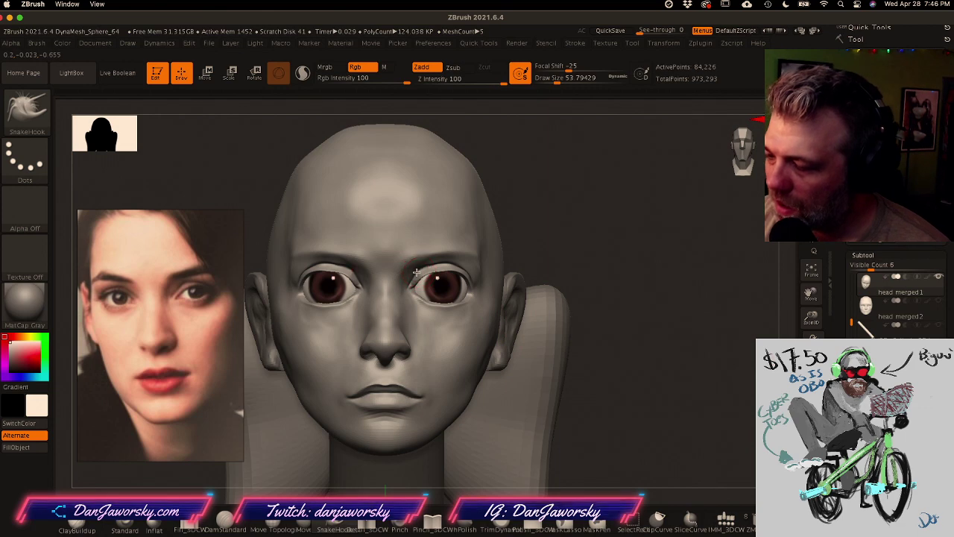
pyautogui.moveTo(397, 260); pyautogui.dragTo(354, 222, button='right')
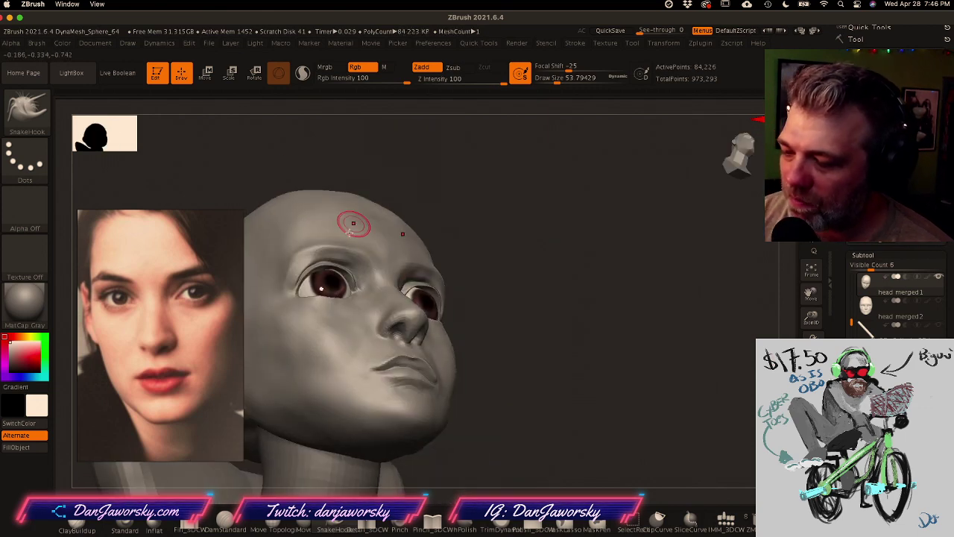
pyautogui.keyDown('shift'); pyautogui.moveTo(477, 350); pyautogui.dragTo(503, 338, button='right'); pyautogui.keyUp('shift')
pyautogui.moveTo(415, 278); pyautogui.dragTo(432, 223, button='right')
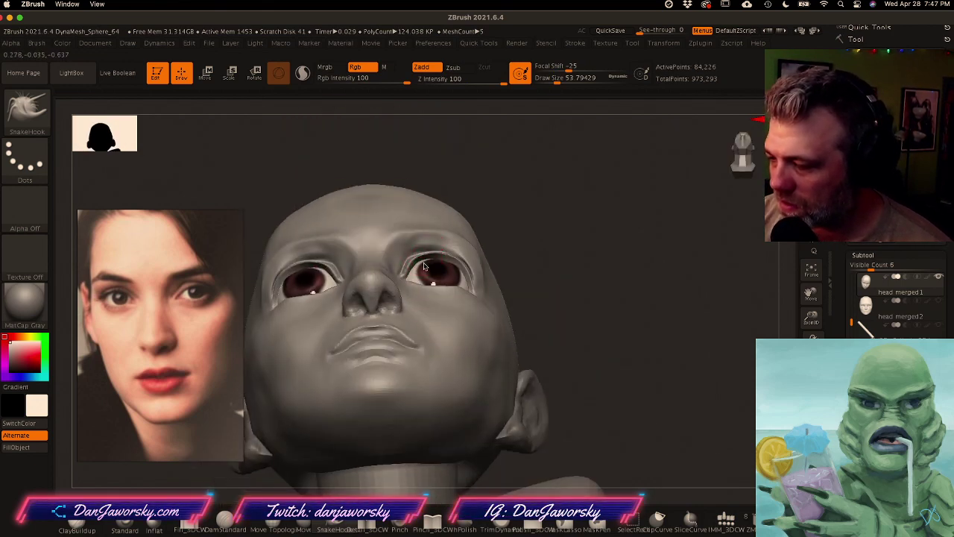
pyautogui.keyDown('shift'); pyautogui.moveTo(423, 259); pyautogui.dragTo(427, 325, button='right'); pyautogui.keyUp('shift')
# Step: Isolate the face mesh and set up the Inflat brush with a draw size of about 10.5
pyautogui.click(811, 414)
pyautogui.moveTo(493, 341); pyautogui.dragTo(471, 286, button='right')
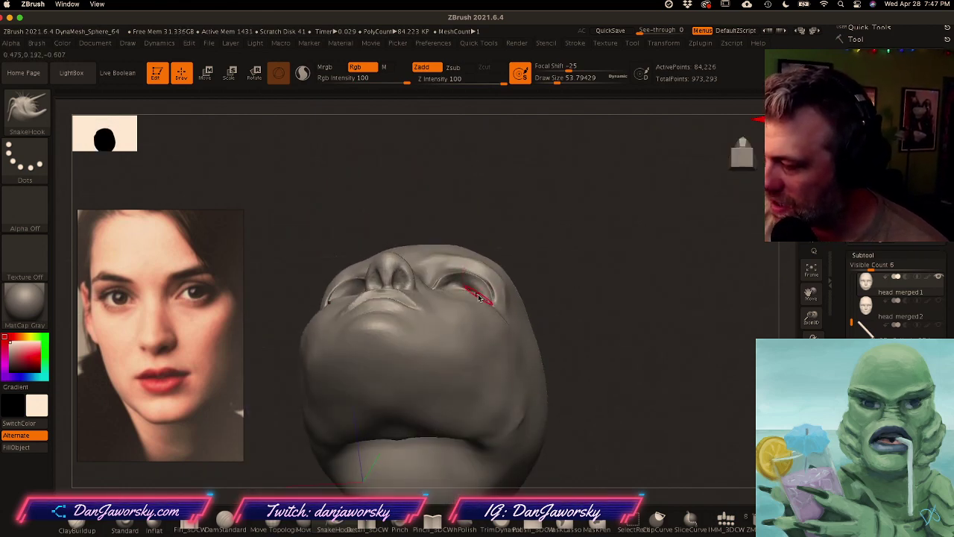
pyautogui.click(155, 527)
pyautogui.keyDown('ctrl'); pyautogui.moveTo(480, 307); pyautogui.dragTo(482, 285, button='right'); pyautogui.keyUp('ctrl')
pyautogui.press('space')
pyautogui.moveTo(492, 288); pyautogui.dragTo(481, 288)
# Step: Hide everything except the band around the eyes and make the mesh display double-sided
pyautogui.keyDown('shift'); pyautogui.moveTo(481, 288); pyautogui.dragTo(477, 378, button='right'); pyautogui.keyUp('shift')
pyautogui.keyDown('alt'); pyautogui.moveTo(477, 378); pyautogui.dragTo(554, 366, button='right'); pyautogui.keyUp('alt')
pyautogui.moveTo(525, 249)
pyautogui.keyDown('ctrl'); pyautogui.keyDown('shift'); pyautogui.mouseDown()
pyautogui.moveTo(485, 326)
pyautogui.moveTo(471, 329)
pyautogui.mouseUp(); pyautogui.keyUp('shift'); pyautogui.keyUp('ctrl')
pyautogui.moveTo(595, 390)
pyautogui.keyDown('shift'); pyautogui.mouseDown(button='right')
pyautogui.moveTo(612, 378)
pyautogui.moveTo(664, 395)
pyautogui.moveTo(610, 408)
pyautogui.mouseUp(button='right'); pyautogui.keyUp('shift')
pyautogui.moveTo(948, 448); pyautogui.dragTo(948, 165)
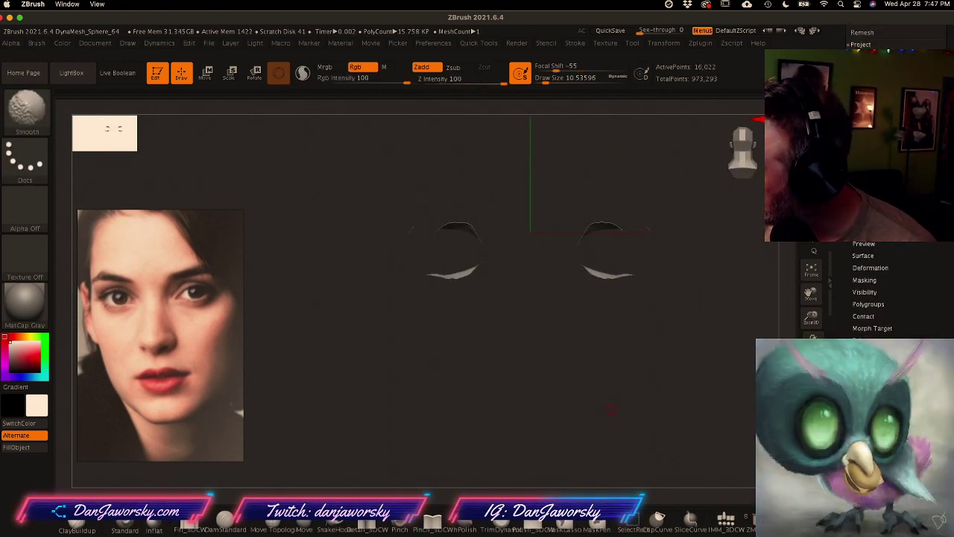
pyautogui.click(874, 439)
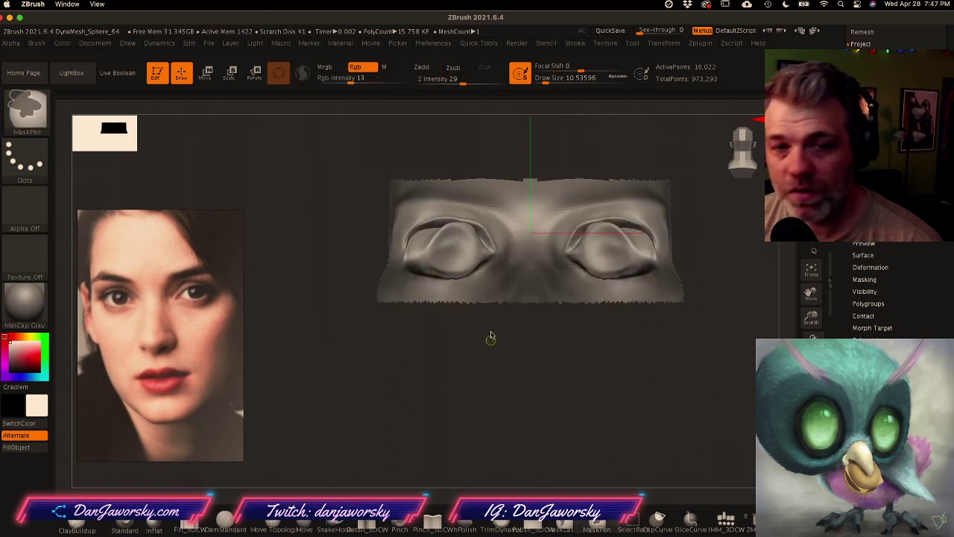
# Step: Inspect the eye sockets and eyelid thickness from behind, and unhide the rest of the face mesh
pyautogui.moveTo(566, 345)
pyautogui.keyDown('ctrl'); pyautogui.mouseDown(button='right')
pyautogui.moveTo(586, 347)
pyautogui.moveTo(544, 356)
pyautogui.mouseUp(button='right'); pyautogui.keyUp('ctrl')
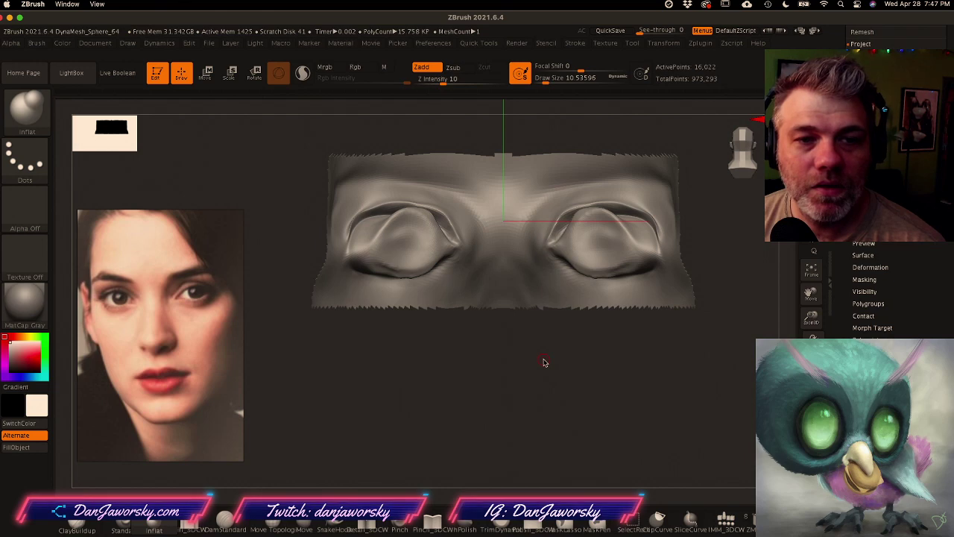
pyautogui.keyDown('alt'); pyautogui.moveTo(560, 361); pyautogui.dragTo(565, 268, button='right'); pyautogui.keyUp('alt')
pyautogui.keyDown('alt'); pyautogui.moveTo(473, 311); pyautogui.dragTo(575, 365, button='right'); pyautogui.keyUp('alt')
pyautogui.keyDown('alt'); pyautogui.moveTo(358, 363); pyautogui.dragTo(559, 360, button='right'); pyautogui.keyUp('alt')
pyautogui.moveTo(461, 308); pyautogui.dragTo(557, 374, button='right')
pyautogui.moveTo(598, 384)
pyautogui.keyDown('ctrl'); pyautogui.mouseDown(button='right')
pyautogui.moveTo(607, 373)
pyautogui.moveTo(593, 360)
pyautogui.moveTo(575, 365)
pyautogui.moveTo(629, 401)
pyautogui.moveTo(616, 405)
pyautogui.moveTo(614, 385)
pyautogui.mouseUp(button='right'); pyautogui.keyUp('ctrl')
pyautogui.keyDown('alt'); pyautogui.moveTo(614, 385); pyautogui.dragTo(538, 310, button='right'); pyautogui.keyUp('alt')
pyautogui.moveTo(538, 311); pyautogui.dragTo(613, 328, button='right')
pyautogui.keyDown('ctrl'); pyautogui.keyDown('shift'); pyautogui.click(601, 343); pyautogui.keyUp('shift'); pyautogui.keyUp('ctrl')
pyautogui.moveTo(613, 328)
pyautogui.mouseDown(button='right')
pyautogui.moveTo(589, 322)
pyautogui.moveTo(584, 276)
pyautogui.moveTo(528, 261)
pyautogui.moveTo(536, 273)
pyautogui.mouseUp(button='right')
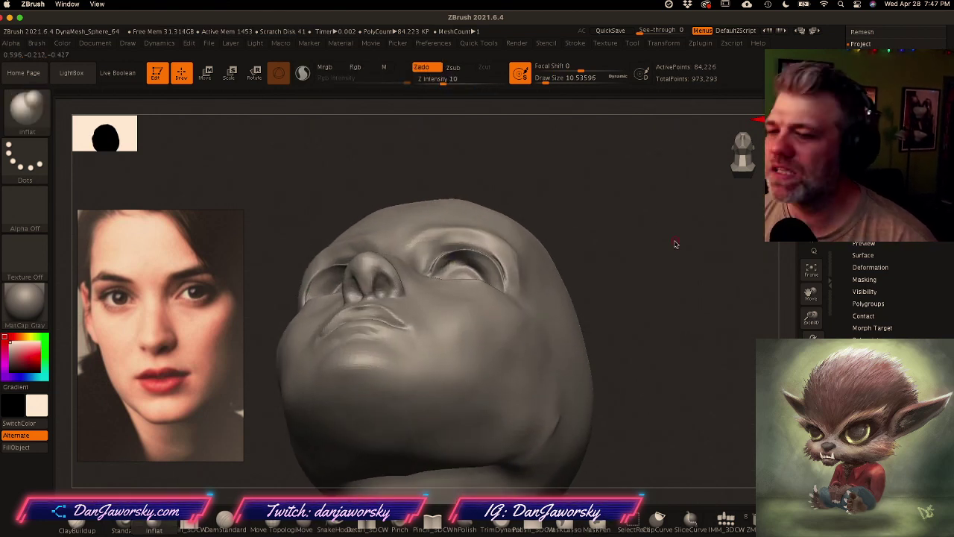
# Step: Move the reference portrait away from the brush settings and reset all brushes to their defaults
pyautogui.press('ctrl')
pyautogui.keyDown('ctrl'); pyautogui.click(37, 45); pyautogui.keyUp('ctrl')
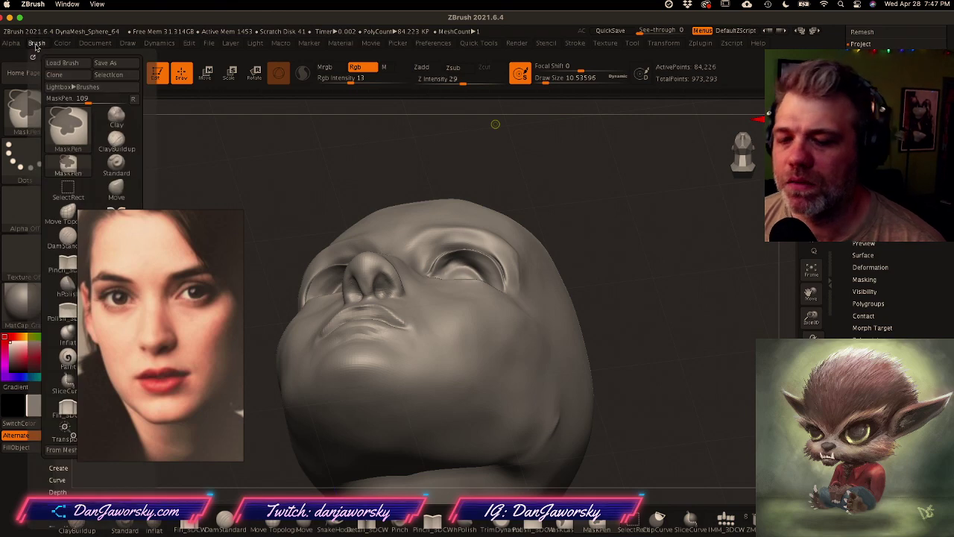
pyautogui.moveTo(197, 222)
pyautogui.mouseDown()
pyautogui.moveTo(237, 222)
pyautogui.moveTo(346, 189)
pyautogui.mouseUp()
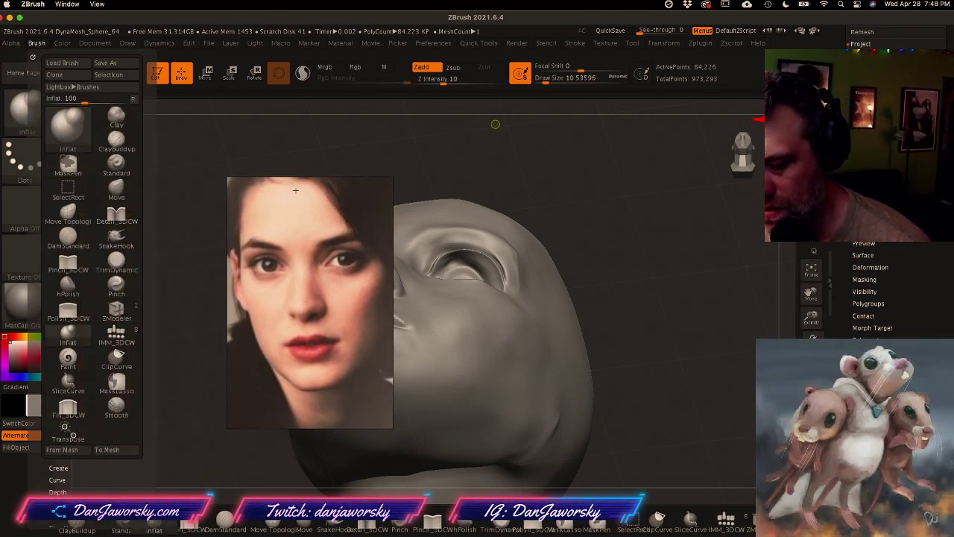
pyautogui.click(42, 46)
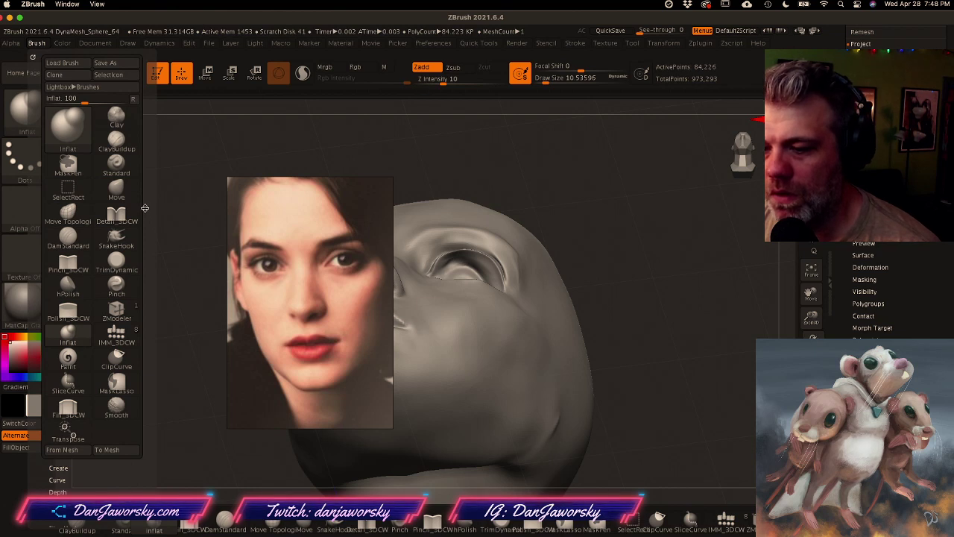
pyautogui.moveTo(148, 208); pyautogui.dragTo(161, 114)
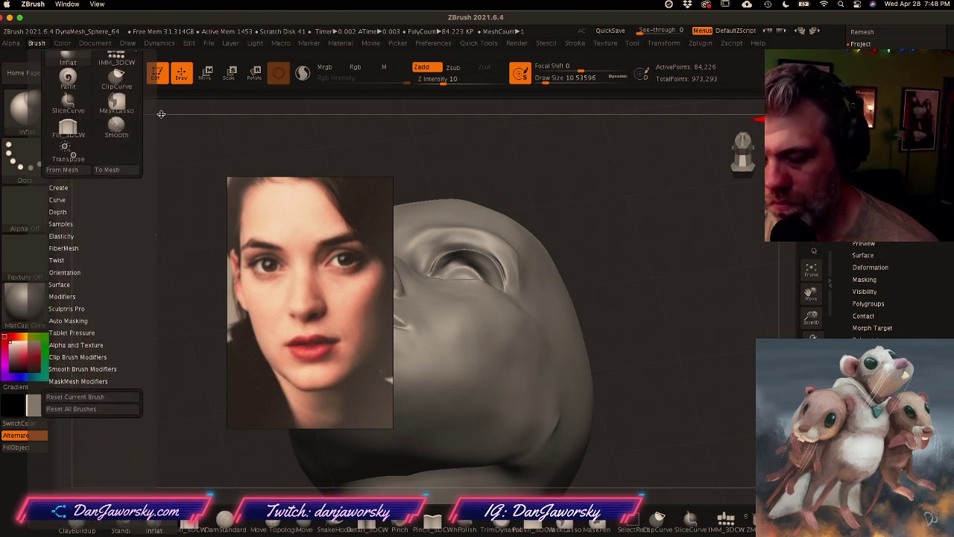
pyautogui.press('ctrl')
pyautogui.moveTo(96, 403)
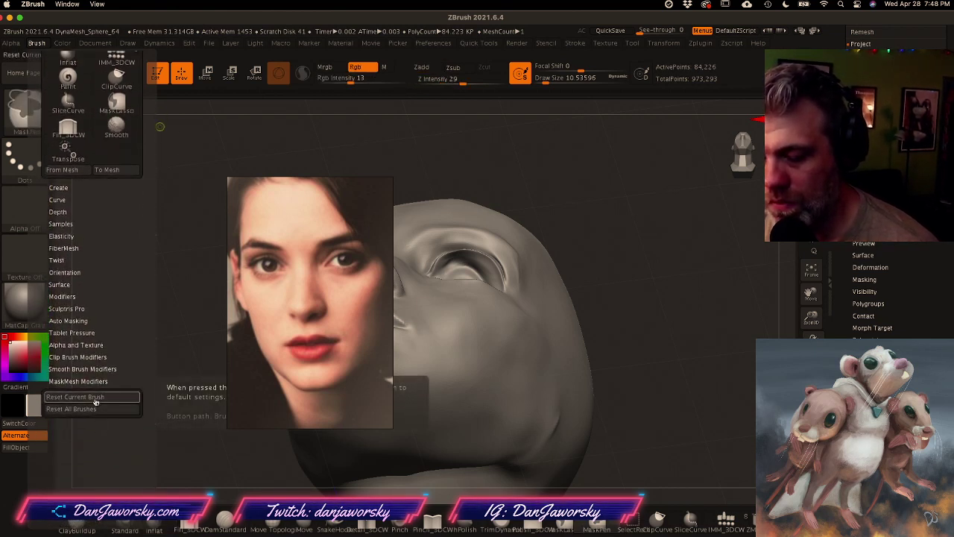
pyautogui.click(94, 408)
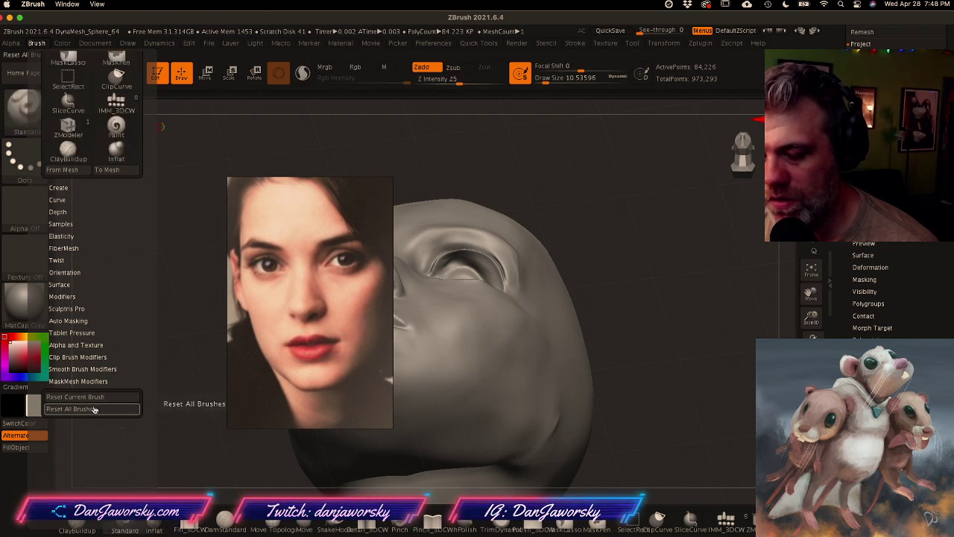
# Step: Try a freehand MaskPen stroke on the cheek and undo it
pyautogui.press('ctrl')
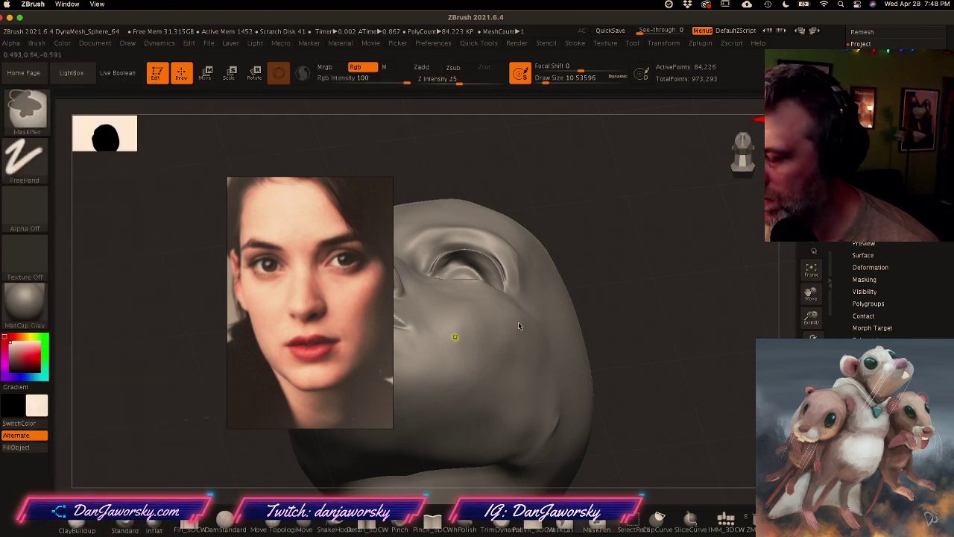
pyautogui.keyDown('ctrl'); pyautogui.moveTo(525, 304); pyautogui.dragTo(519, 325); pyautogui.keyUp('ctrl')
pyautogui.hotkey('ctrl', 'z')
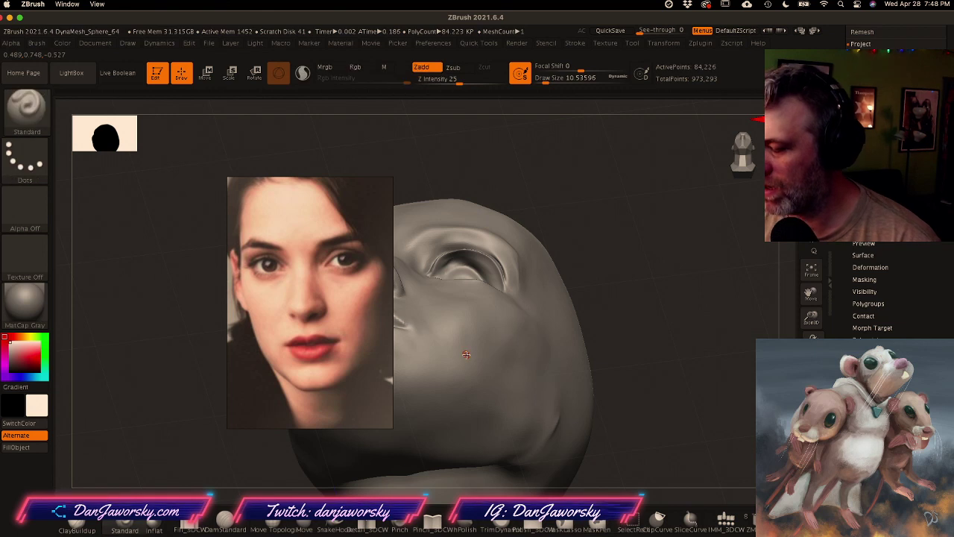
# Step: Move the reference portrait clear of the face and show the whole head with its eyes from the front
pyautogui.moveTo(709, 351)
pyautogui.keyDown('shift'); pyautogui.mouseDown(button='right')
pyautogui.moveTo(707, 407)
pyautogui.moveTo(594, 379)
pyautogui.moveTo(597, 357)
pyautogui.mouseUp(button='right'); pyautogui.keyUp('shift')
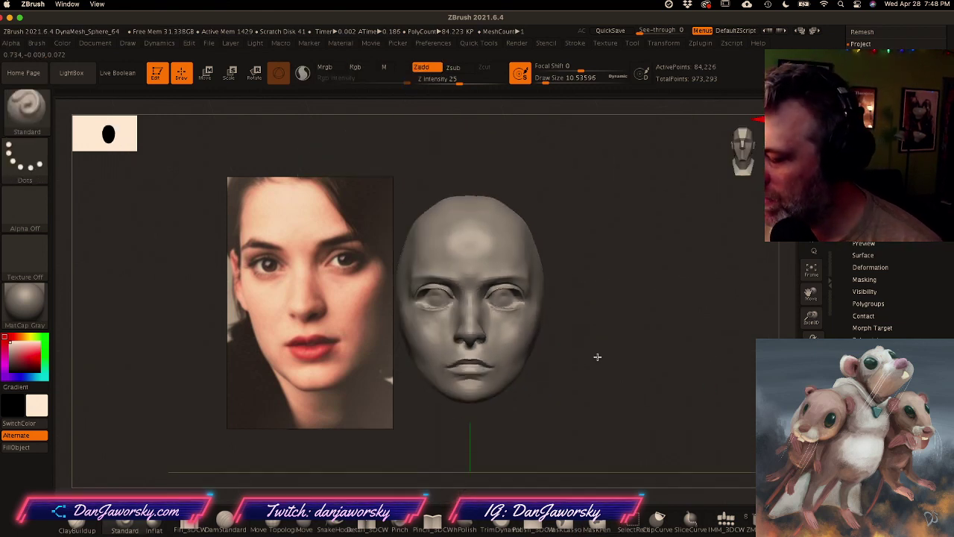
pyautogui.moveTo(347, 379); pyautogui.dragTo(214, 406)
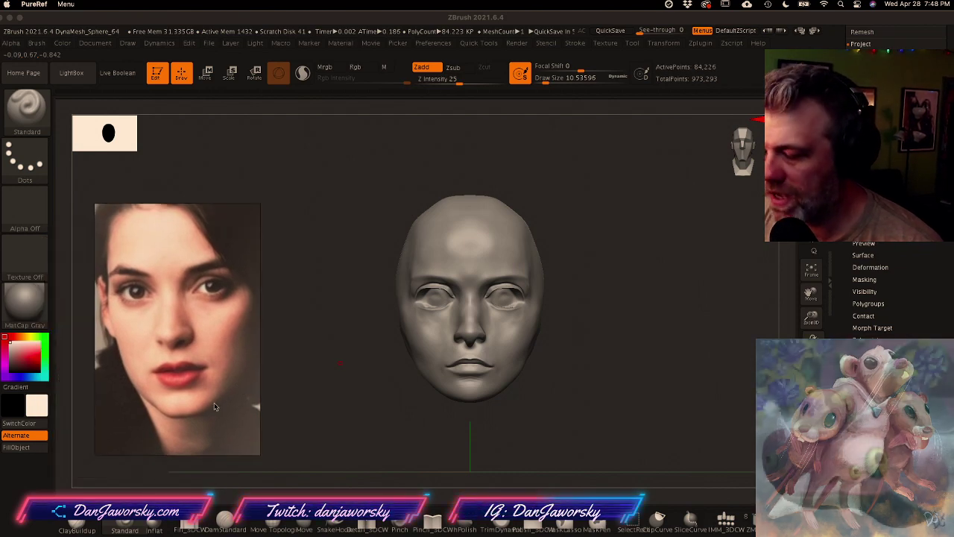
pyautogui.moveTo(521, 326); pyautogui.dragTo(613, 331, button='right')
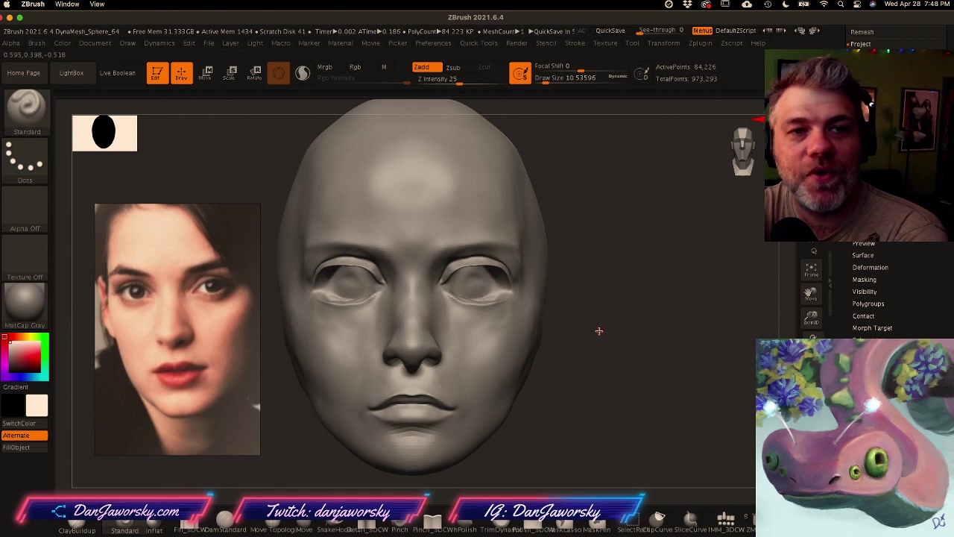
pyautogui.moveTo(523, 343)
pyautogui.keyDown('ctrl'); pyautogui.mouseDown(button='right')
pyautogui.moveTo(556, 346)
pyautogui.moveTo(520, 350)
pyautogui.moveTo(526, 355)
pyautogui.mouseUp(button='right'); pyautogui.keyUp('ctrl')
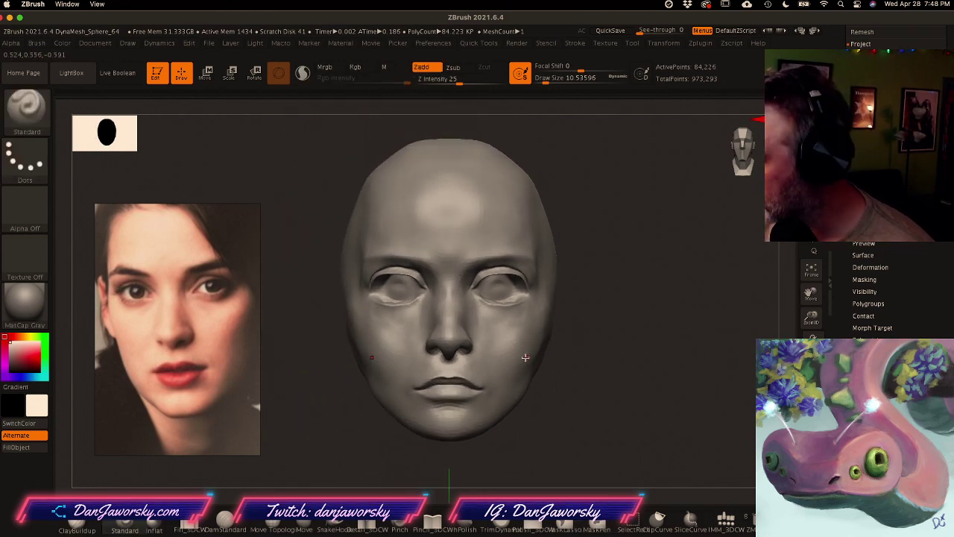
pyautogui.click(718, 394)
pyautogui.keyDown('ctrl'); pyautogui.moveTo(506, 316); pyautogui.dragTo(547, 417, button='right'); pyautogui.keyUp('ctrl')
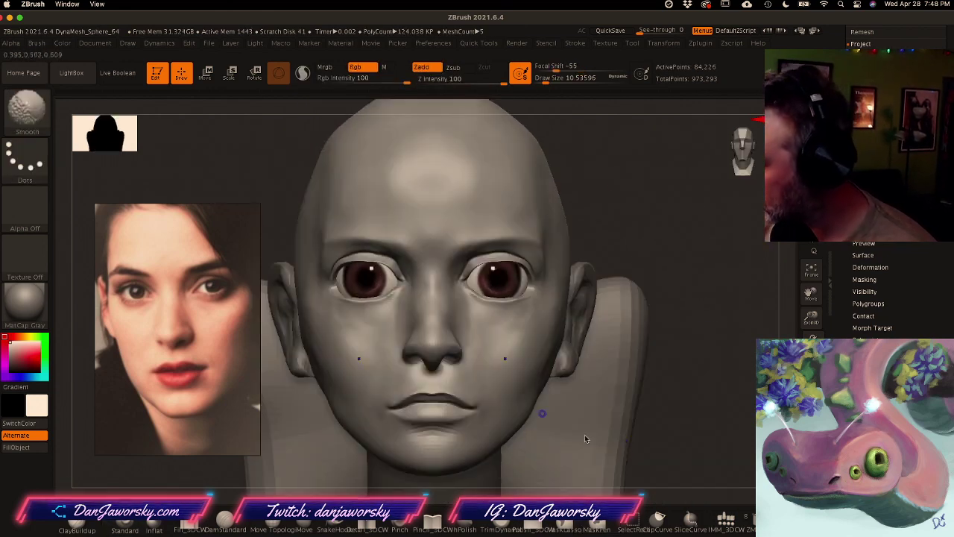
# Step: Isolate the face mesh again and hide everything except the band around the eyes
pyautogui.click(811, 419)
pyautogui.moveTo(505, 339)
pyautogui.mouseDown(button='right')
pyautogui.moveTo(501, 276)
pyautogui.moveTo(520, 340)
pyautogui.mouseUp(button='right')
pyautogui.keyDown('ctrl'); pyautogui.keyDown('shift'); pyautogui.moveTo(269, 269); pyautogui.dragTo(603, 345); pyautogui.keyUp('shift'); pyautogui.keyUp('ctrl')
pyautogui.moveTo(592, 324)
pyautogui.keyDown('shift'); pyautogui.mouseDown(button='right')
pyautogui.moveTo(634, 324)
pyautogui.moveTo(525, 383)
pyautogui.mouseUp(button='right'); pyautogui.keyUp('shift')
pyautogui.keyDown('ctrl'); pyautogui.keyDown('shift'); pyautogui.moveTo(369, 193); pyautogui.dragTo(519, 395); pyautogui.keyUp('shift'); pyautogui.keyUp('ctrl')
pyautogui.moveTo(518, 392)
pyautogui.keyDown('shift'); pyautogui.mouseDown(button='right')
pyautogui.moveTo(584, 375)
pyautogui.moveTo(728, 370)
pyautogui.moveTo(561, 355)
pyautogui.moveTo(586, 392)
pyautogui.moveTo(590, 351)
pyautogui.moveTo(604, 356)
pyautogui.moveTo(562, 349)
pyautogui.moveTo(663, 336)
pyautogui.moveTo(502, 332)
pyautogui.moveTo(554, 258)
pyautogui.moveTo(554, 231)
pyautogui.moveTo(594, 286)
pyautogui.moveTo(599, 278)
pyautogui.mouseUp(button='right'); pyautogui.keyUp('shift')
# Step: Switch to SnakeHook with a draw size of about 20, facing the upper eyelids from below
pyautogui.click(333, 525)
pyautogui.press('space')
pyautogui.moveTo(605, 285); pyautogui.dragTo(616, 281)
pyautogui.moveTo(614, 279); pyautogui.dragTo(594, 284, button='right')
pyautogui.press('space')
pyautogui.moveTo(605, 287); pyautogui.dragTo(597, 284)
pyautogui.moveTo(596, 284); pyautogui.dragTo(598, 279, button='right')
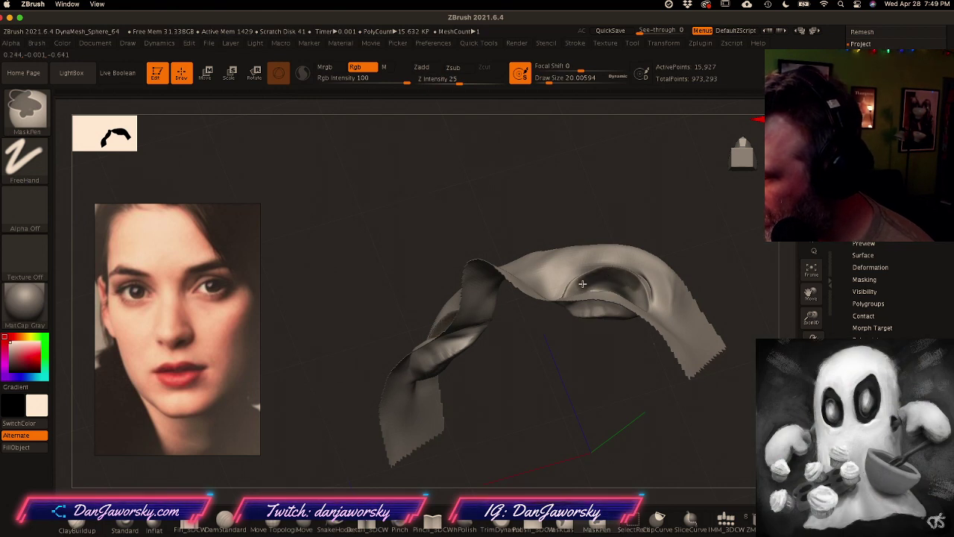
# Step: Mask the eye band with MaskPen so that only the upper eyelids stay unmasked, undoing stray strokes
pyautogui.moveTo(630, 284); pyautogui.dragTo(624, 279, button='right')
pyautogui.hotkey('ctrl', 'z')
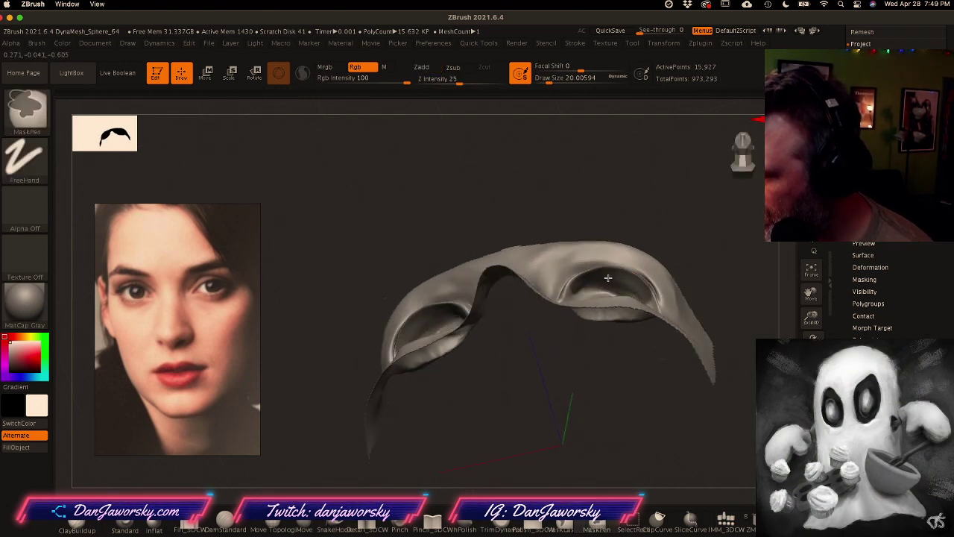
pyautogui.hotkey('ctrl', 'z')
pyautogui.moveTo(576, 396)
pyautogui.mouseDown()
pyautogui.moveTo(588, 416)
pyautogui.moveTo(599, 395)
pyautogui.moveTo(560, 423)
pyautogui.moveTo(556, 441)
pyautogui.mouseUp()
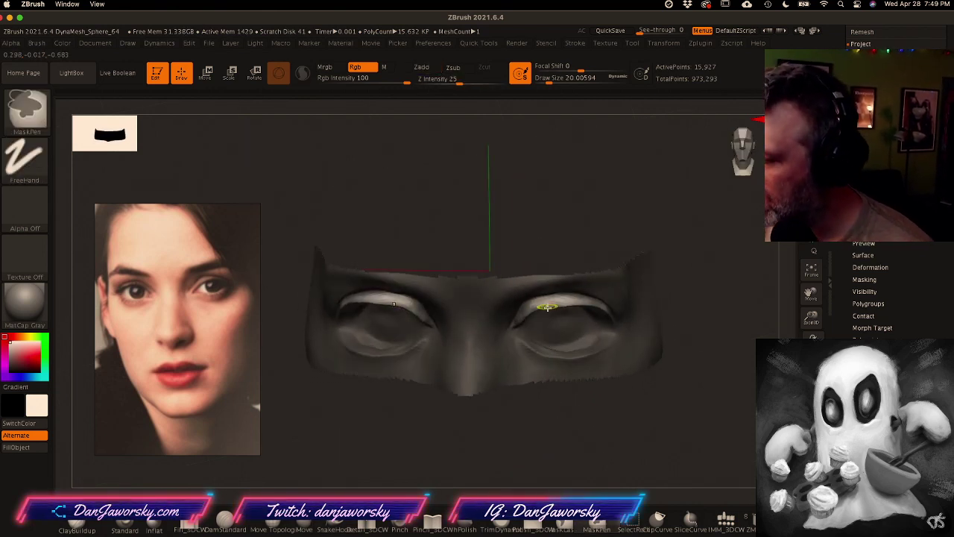
pyautogui.hotkey('ctrl', 'z')
pyautogui.moveTo(550, 302); pyautogui.dragTo(556, 279, button='right')
pyautogui.moveTo(579, 357)
pyautogui.mouseDown(button='right')
pyautogui.moveTo(587, 299)
pyautogui.moveTo(598, 372)
pyautogui.moveTo(586, 358)
pyautogui.moveTo(605, 370)
pyautogui.mouseUp(button='right')
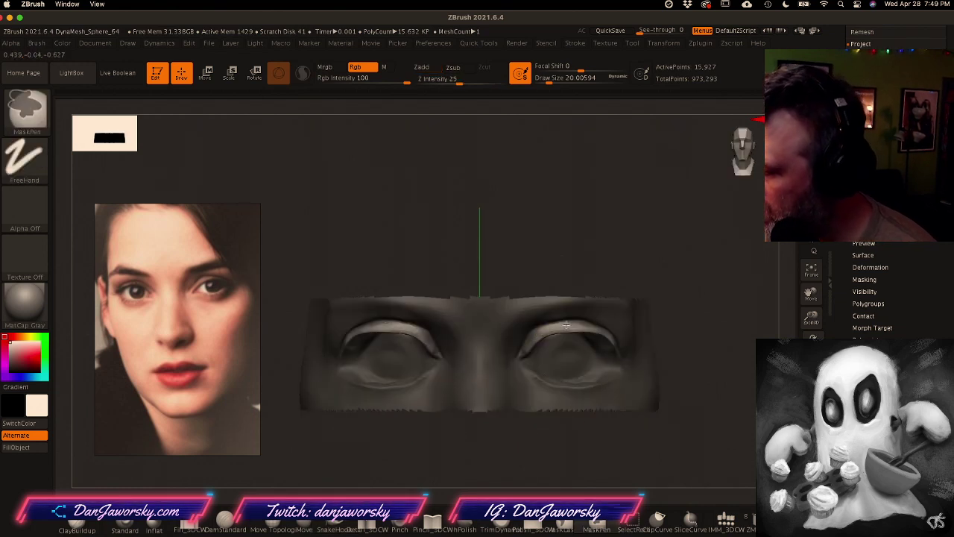
# Step: Refine the mask around the outer eye corners and the underside of the upper eyelids with MaskPen
pyautogui.moveTo(577, 320)
pyautogui.mouseDown(button='right')
pyautogui.moveTo(611, 269)
pyautogui.moveTo(574, 313)
pyautogui.mouseUp(button='right')
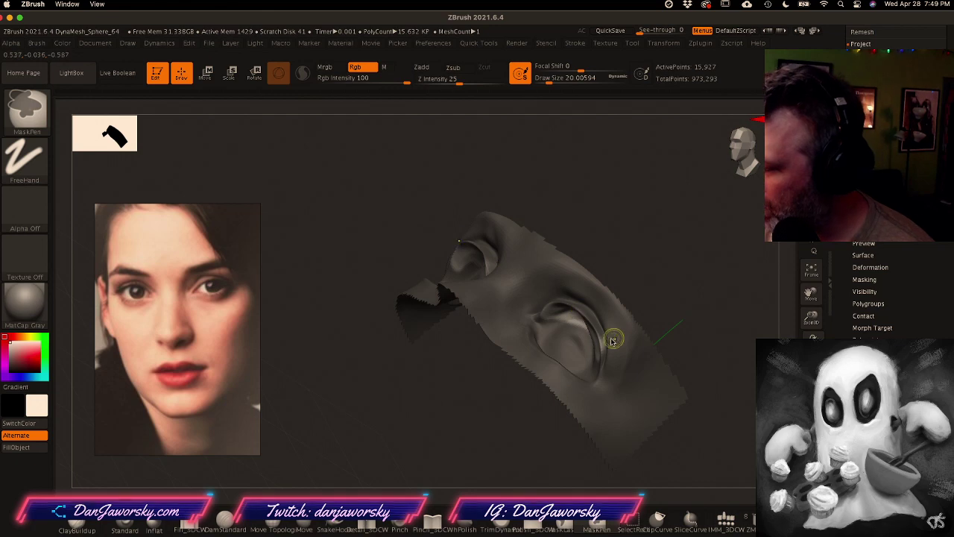
pyautogui.keyDown('ctrl'); pyautogui.moveTo(605, 357); pyautogui.dragTo(606, 361); pyautogui.keyUp('ctrl')
pyautogui.moveTo(607, 358)
pyautogui.mouseDown(button='right')
pyautogui.moveTo(616, 315)
pyautogui.moveTo(565, 316)
pyautogui.mouseUp(button='right')
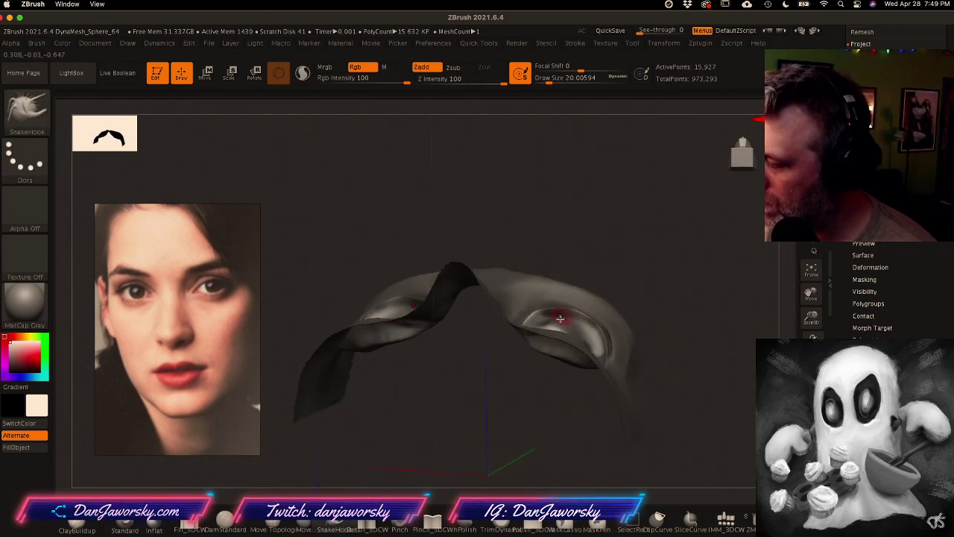
pyautogui.keyDown('ctrl'); pyautogui.moveTo(552, 316); pyautogui.dragTo(595, 329); pyautogui.keyUp('ctrl')
pyautogui.moveTo(595, 329)
pyautogui.mouseDown(button='right')
pyautogui.moveTo(545, 385)
pyautogui.moveTo(578, 306)
pyautogui.mouseUp(button='right')
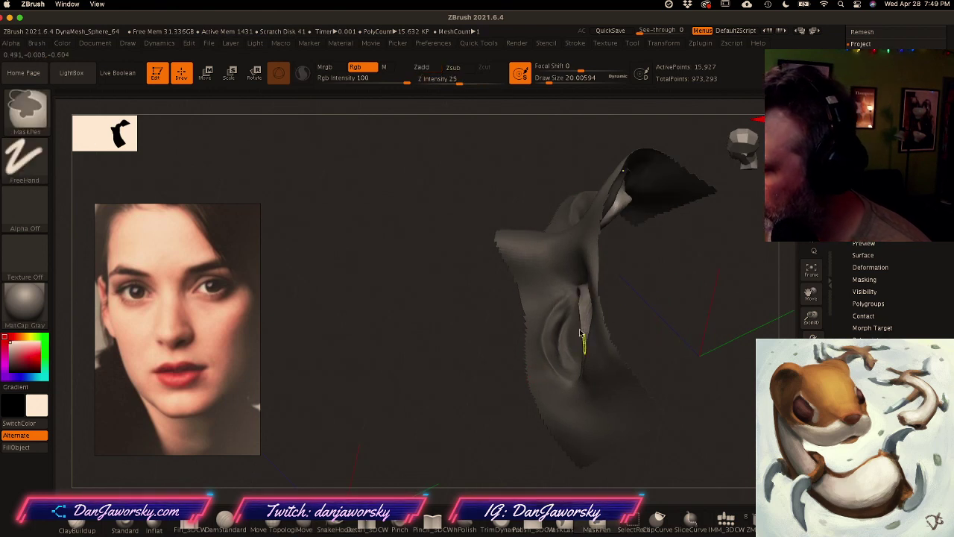
pyautogui.moveTo(588, 320); pyautogui.dragTo(640, 283, button='right')
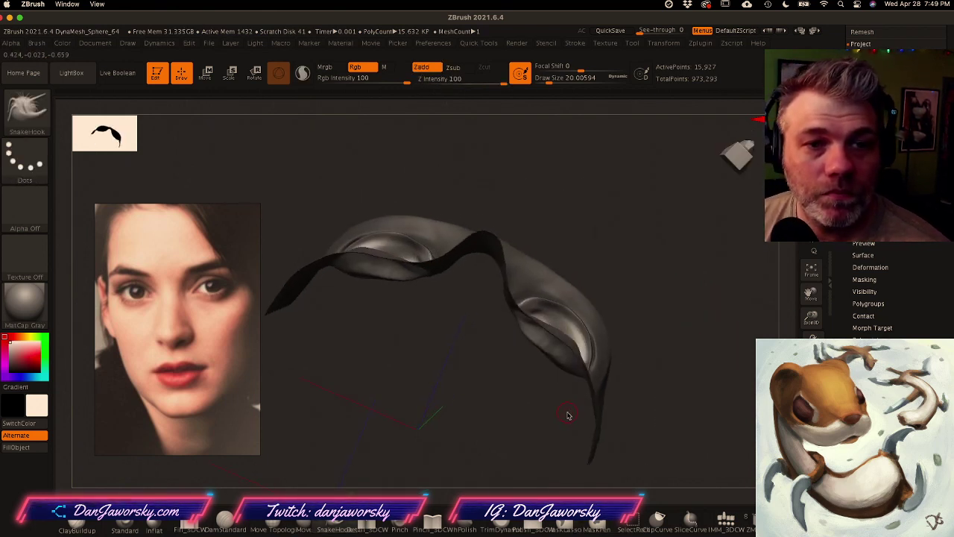
# Step: Clear the mask from the eye band
pyautogui.press('ctrl')
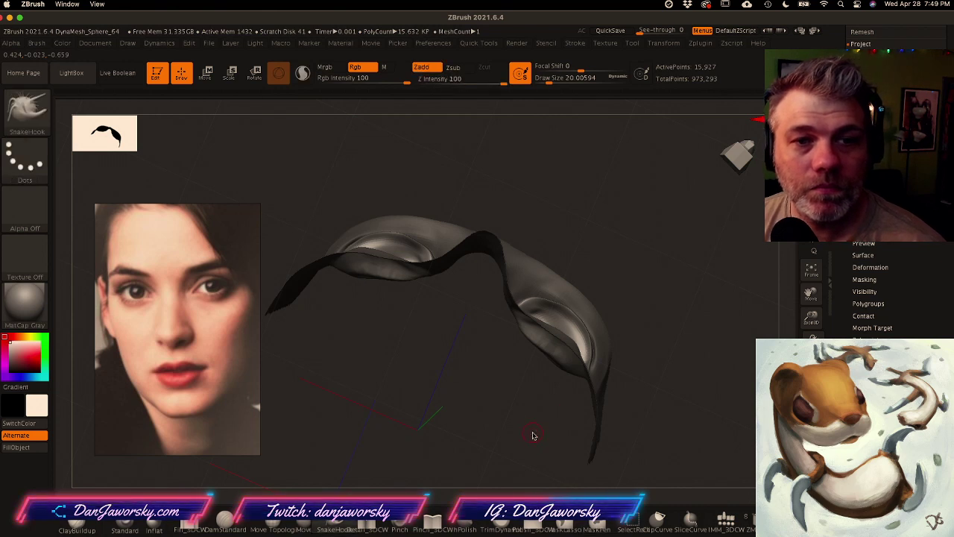
pyautogui.keyDown('ctrl'); pyautogui.moveTo(524, 418); pyautogui.dragTo(522, 425); pyautogui.keyUp('ctrl')
pyautogui.moveTo(523, 422)
pyautogui.mouseDown(button='right')
pyautogui.moveTo(520, 435)
pyautogui.moveTo(483, 431)
pyautogui.mouseUp(button='right')
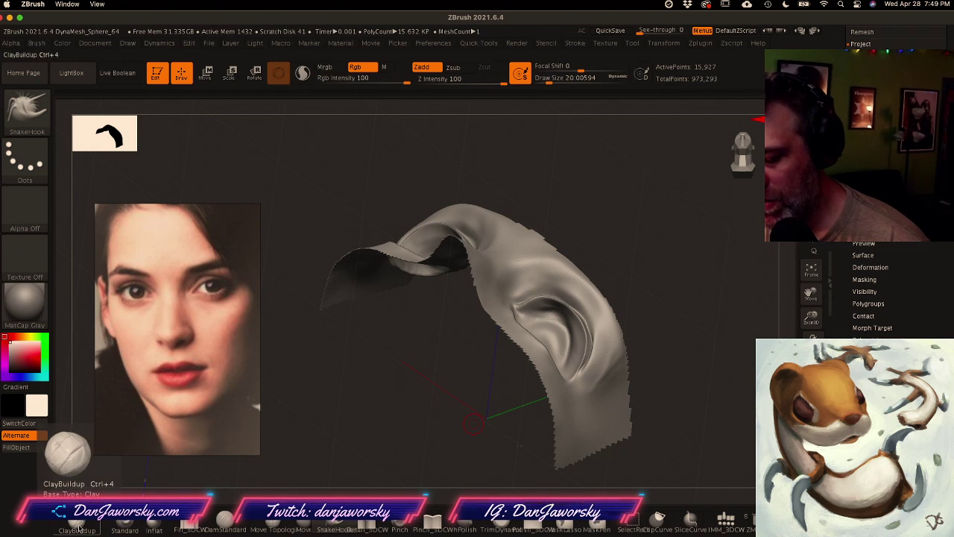
# Step: Thicken the edges of the upper eyelids with the Inflat brush at Z Intensity 10 and smooth them
pyautogui.click(153, 525)
pyautogui.moveTo(540, 394)
pyautogui.mouseDown(button='right')
pyautogui.moveTo(590, 326)
pyautogui.moveTo(580, 315)
pyautogui.mouseUp(button='right')
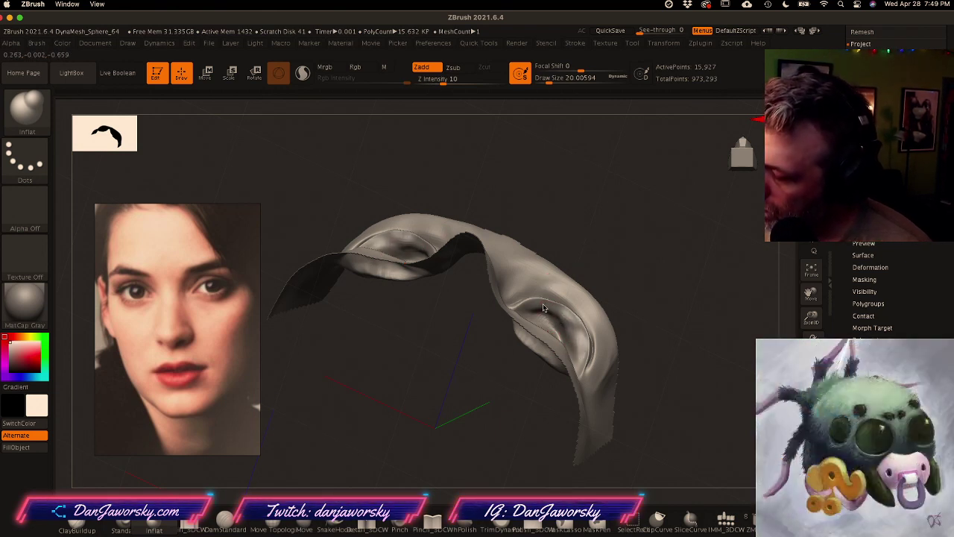
pyautogui.moveTo(544, 308); pyautogui.dragTo(549, 313, button='right')
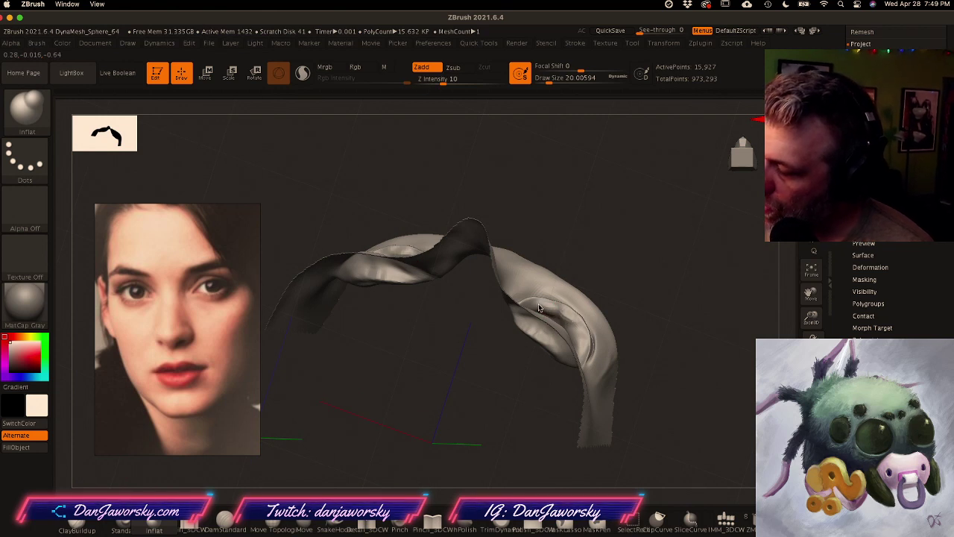
pyautogui.moveTo(551, 302)
pyautogui.mouseDown(button='right')
pyautogui.moveTo(559, 321)
pyautogui.moveTo(574, 314)
pyautogui.moveTo(539, 337)
pyautogui.moveTo(554, 299)
pyautogui.moveTo(571, 311)
pyautogui.moveTo(545, 331)
pyautogui.moveTo(565, 284)
pyautogui.mouseUp(button='right')
pyautogui.press('shift')
pyautogui.press('shift')
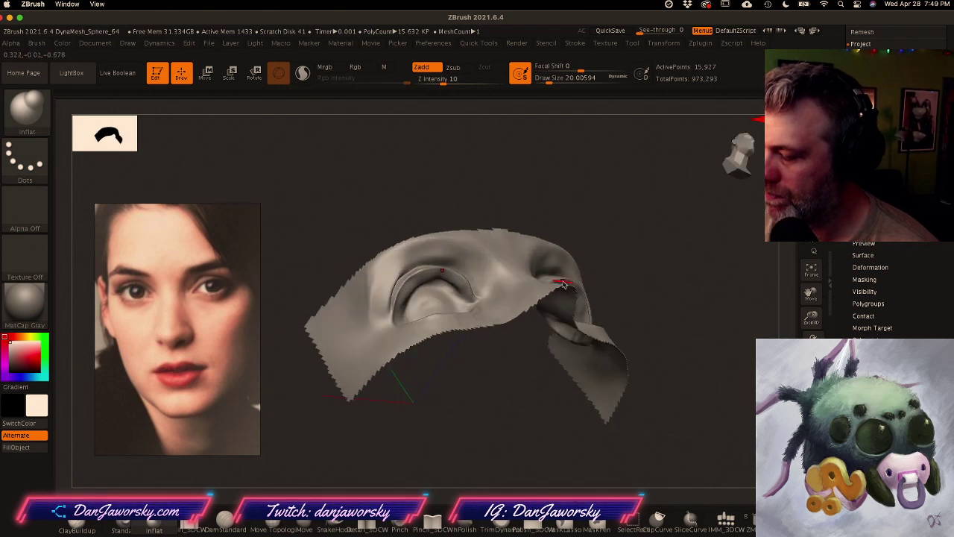
# Step: Touch up the upper eyelid folds with ClayBuildup and show the eyeballs and other subtools again
pyautogui.click(77, 521)
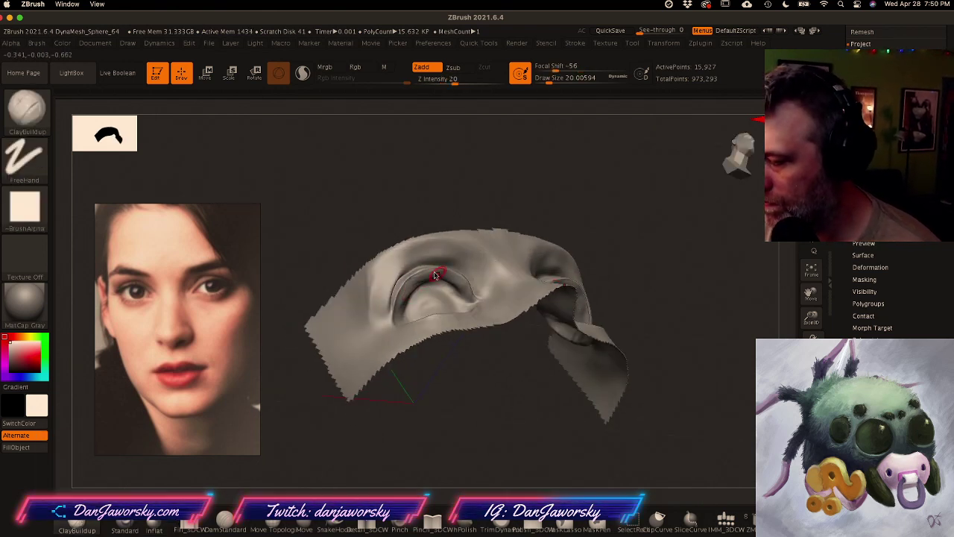
pyautogui.moveTo(407, 297); pyautogui.dragTo(477, 320, button='right')
pyautogui.click(811, 437)
pyautogui.keyDown('ctrl'); pyautogui.moveTo(589, 317); pyautogui.dragTo(501, 314, button='right'); pyautogui.keyUp('ctrl')
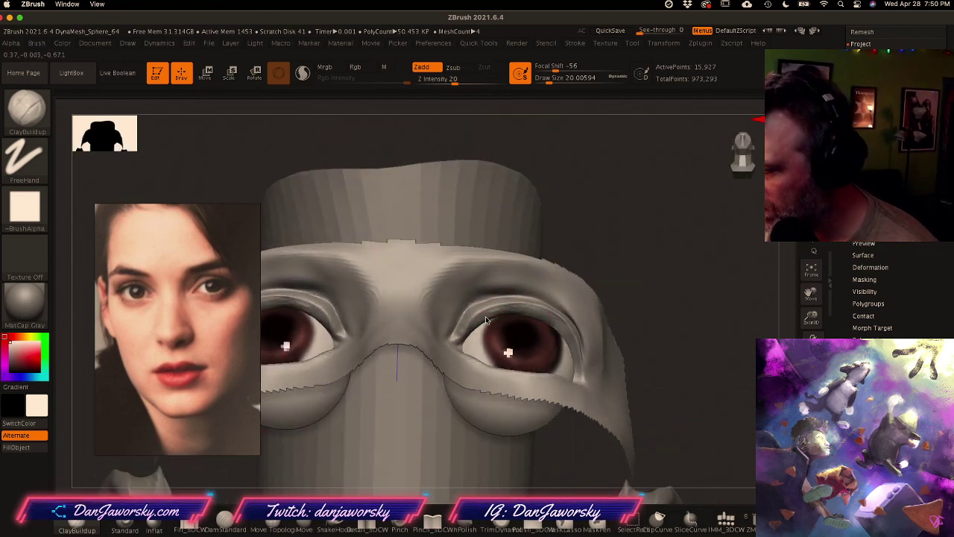
pyautogui.moveTo(523, 314)
pyautogui.keyDown('ctrl'); pyautogui.mouseDown(button='right')
pyautogui.moveTo(524, 274)
pyautogui.moveTo(574, 393)
pyautogui.moveTo(581, 370)
pyautogui.mouseUp(button='right'); pyautogui.keyUp('ctrl')
pyautogui.keyDown('ctrl'); pyautogui.moveTo(373, 336); pyautogui.dragTo(406, 331, button='right'); pyautogui.keyUp('ctrl')
# Step: Polish the upper eyelid surfaces with hPolish at a draw size of about 14
pyautogui.click(465, 524)
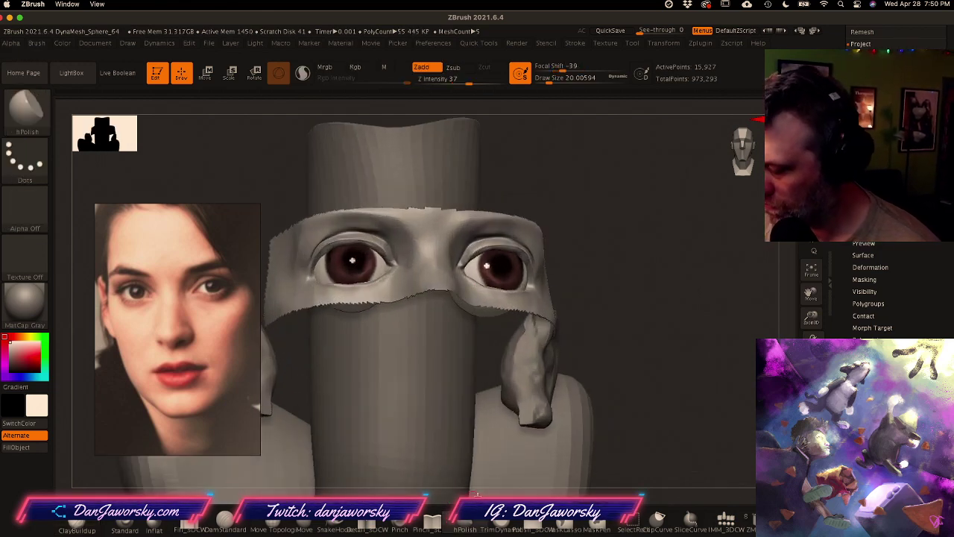
pyautogui.press('space')
pyautogui.click(489, 278)
pyautogui.moveTo(490, 280)
pyautogui.mouseDown(button='right')
pyautogui.moveTo(493, 255)
pyautogui.moveTo(531, 256)
pyautogui.moveTo(490, 252)
pyautogui.mouseUp(button='right')
pyautogui.press('space')
pyautogui.click(513, 264)
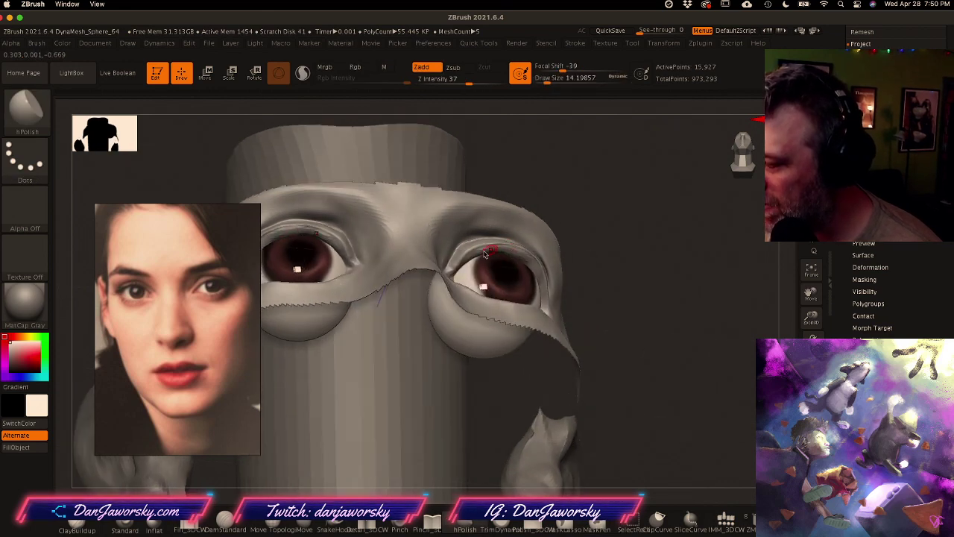
# Step: Unhide the rest of the face mesh and raise the hPolish draw size to about 35 for the upper eyelids
pyautogui.keyDown('ctrl'); pyautogui.keyDown('shift'); pyautogui.click(673, 365); pyautogui.keyUp('shift'); pyautogui.keyUp('ctrl')
pyautogui.moveTo(674, 365); pyautogui.dragTo(658, 351, button='right')
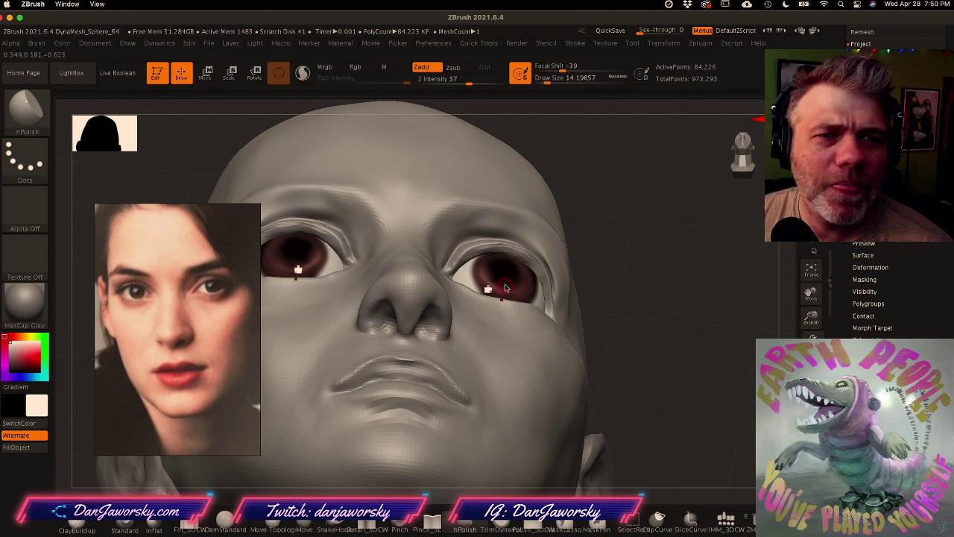
pyautogui.moveTo(476, 279)
pyautogui.keyDown('ctrl'); pyautogui.mouseDown(button='right')
pyautogui.moveTo(478, 292)
pyautogui.moveTo(482, 246)
pyautogui.mouseUp(button='right'); pyautogui.keyUp('ctrl')
pyautogui.press('space')
pyautogui.moveTo(490, 252); pyautogui.dragTo(501, 254)
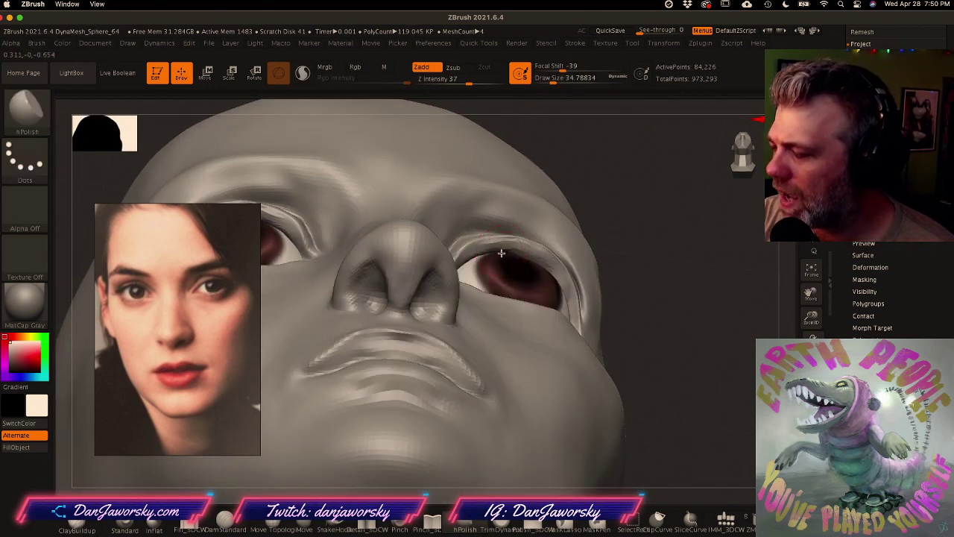
pyautogui.moveTo(501, 254); pyautogui.dragTo(499, 245, button='right')
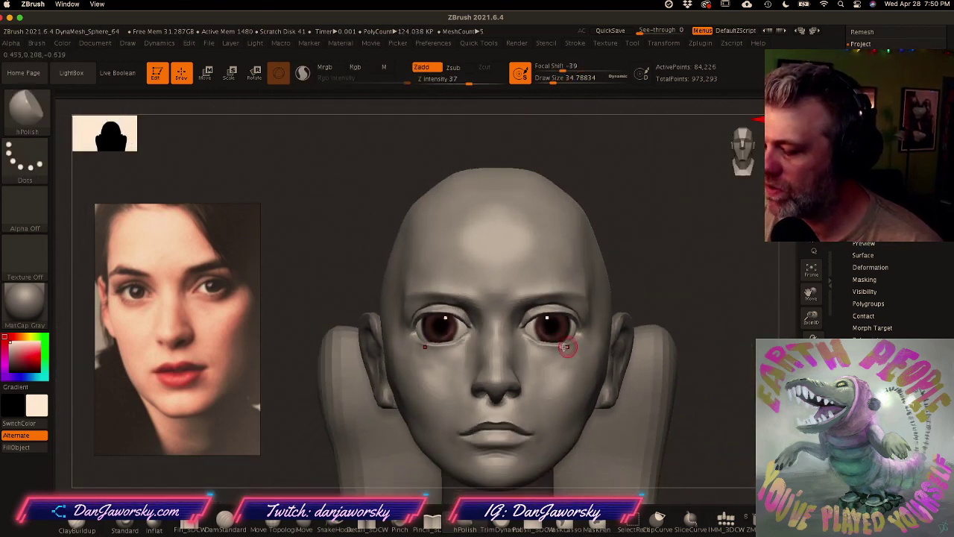
# Step: Switch to ClayBuildup with a draw size of about 46 and smooth the area above the outer eye corners
pyautogui.moveTo(564, 346)
pyautogui.mouseDown(button='right')
pyautogui.moveTo(586, 350)
pyautogui.moveTo(579, 332)
pyautogui.moveTo(614, 340)
pyautogui.moveTo(578, 346)
pyautogui.moveTo(573, 337)
pyautogui.mouseUp(button='right')
pyautogui.rightClick(578, 340)
pyautogui.moveTo(488, 293)
pyautogui.mouseDown(button='right')
pyautogui.moveTo(483, 263)
pyautogui.moveTo(515, 280)
pyautogui.moveTo(510, 253)
pyautogui.moveTo(520, 243)
pyautogui.mouseUp(button='right')
pyautogui.moveTo(556, 291)
pyautogui.mouseDown(button='right')
pyautogui.moveTo(533, 302)
pyautogui.moveTo(548, 335)
pyautogui.moveTo(571, 334)
pyautogui.mouseUp(button='right')
pyautogui.moveTo(579, 290); pyautogui.dragTo(595, 287, button='right')
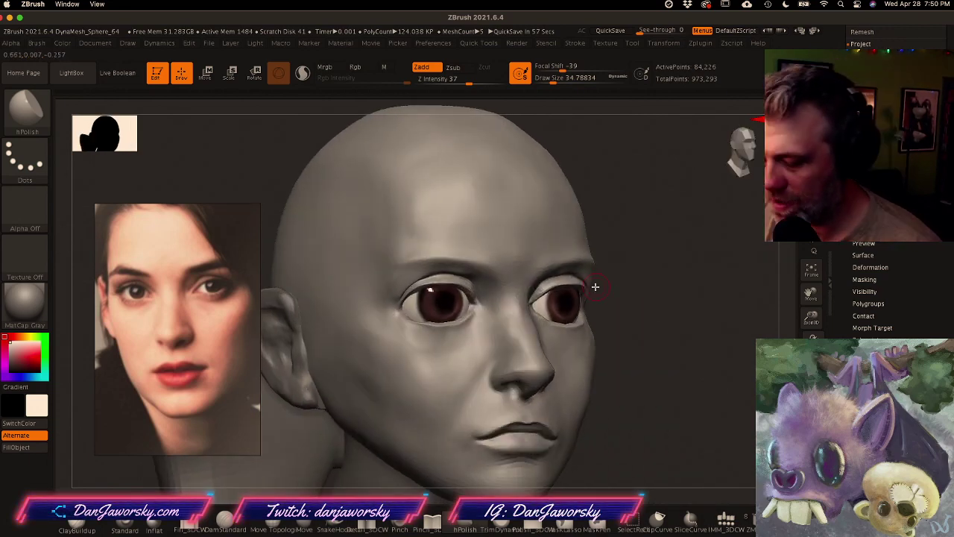
pyautogui.click(77, 526)
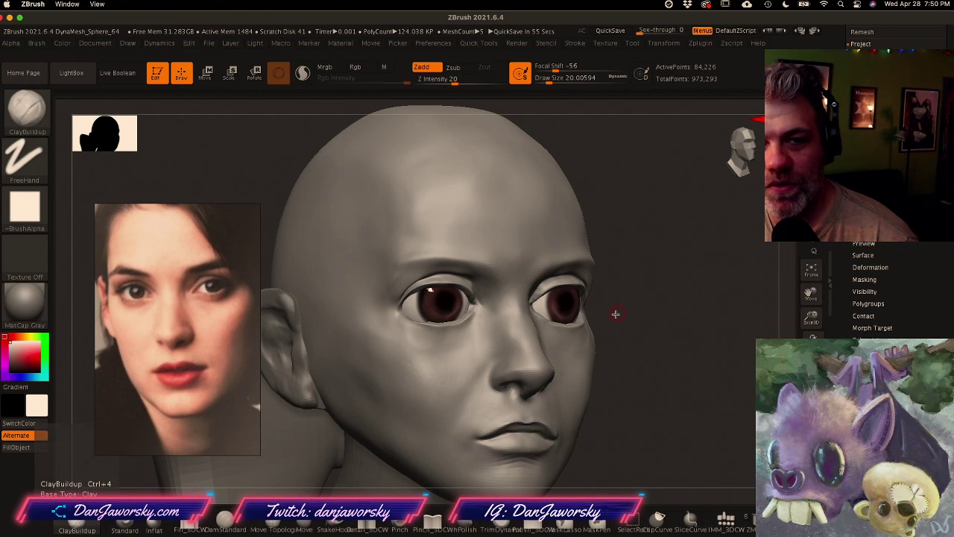
pyautogui.press('space')
pyautogui.moveTo(609, 316); pyautogui.dragTo(623, 318)
pyautogui.moveTo(624, 318); pyautogui.dragTo(580, 319, button='right')
pyautogui.moveTo(519, 273); pyautogui.dragTo(514, 266, button='right')
pyautogui.keyDown('shift'); pyautogui.moveTo(546, 276); pyautogui.dragTo(552, 271); pyautogui.keyUp('shift')
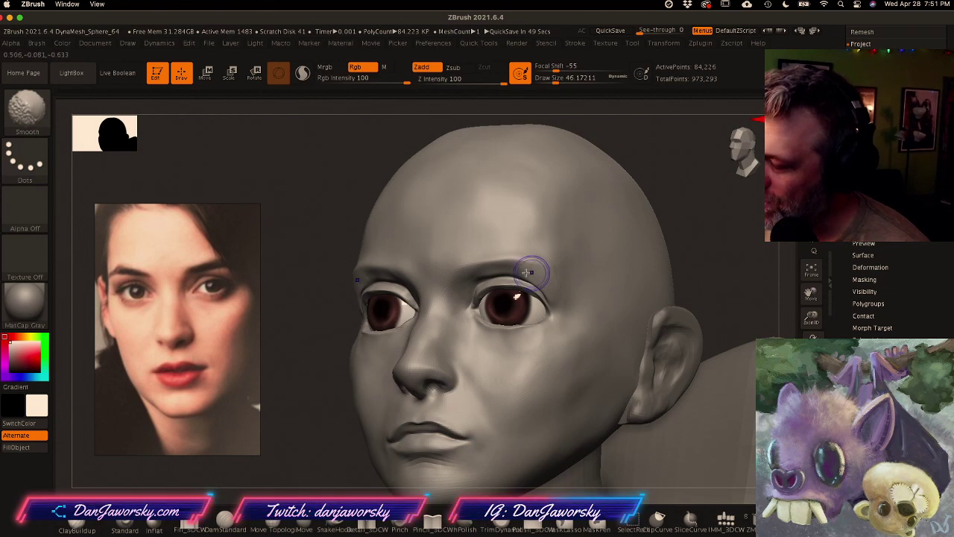
# Step: Build up a ridge from the side of the forehead down to the outer brow with ClayBuildup and smooth it
pyautogui.moveTo(551, 273); pyautogui.dragTo(563, 281, button='right')
pyautogui.moveTo(603, 419); pyautogui.dragTo(584, 410, button='right')
pyautogui.moveTo(446, 256); pyautogui.dragTo(462, 257, button='right')
pyautogui.moveTo(464, 167); pyautogui.dragTo(442, 280)
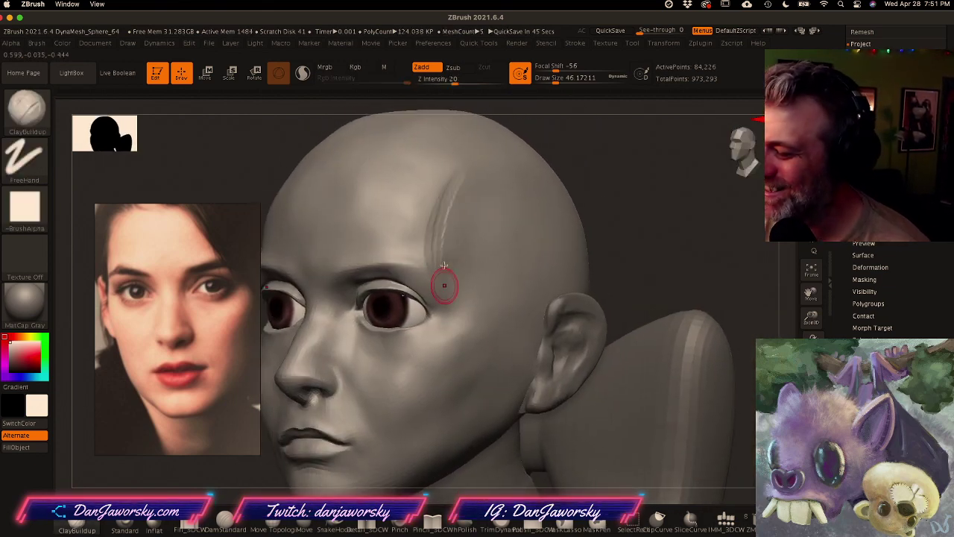
pyautogui.moveTo(460, 176); pyautogui.dragTo(433, 258)
pyautogui.press('shift')
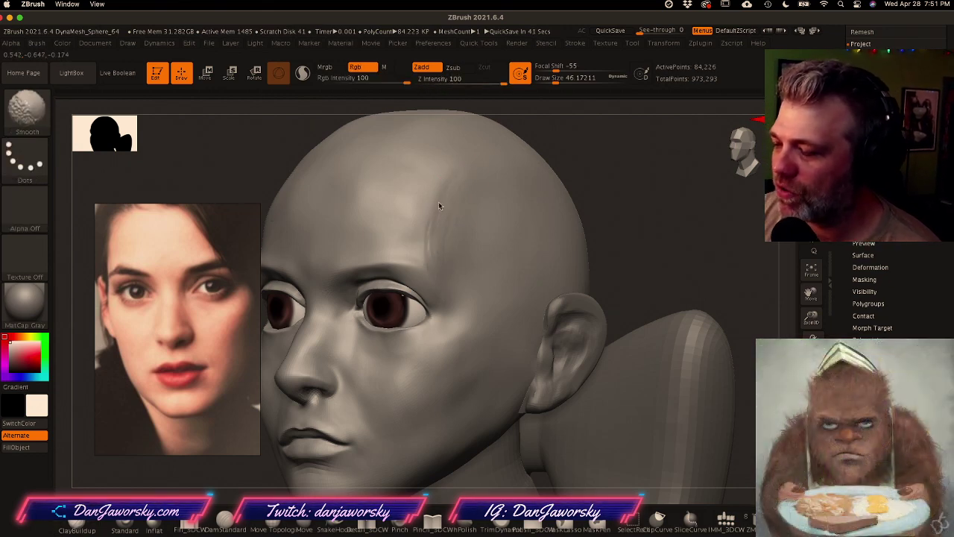
pyautogui.moveTo(475, 326)
pyautogui.keyDown('ctrl'); pyautogui.mouseDown(button='right')
pyautogui.moveTo(500, 343)
pyautogui.moveTo(532, 345)
pyautogui.moveTo(497, 332)
pyautogui.mouseUp(button='right'); pyautogui.keyUp('ctrl')
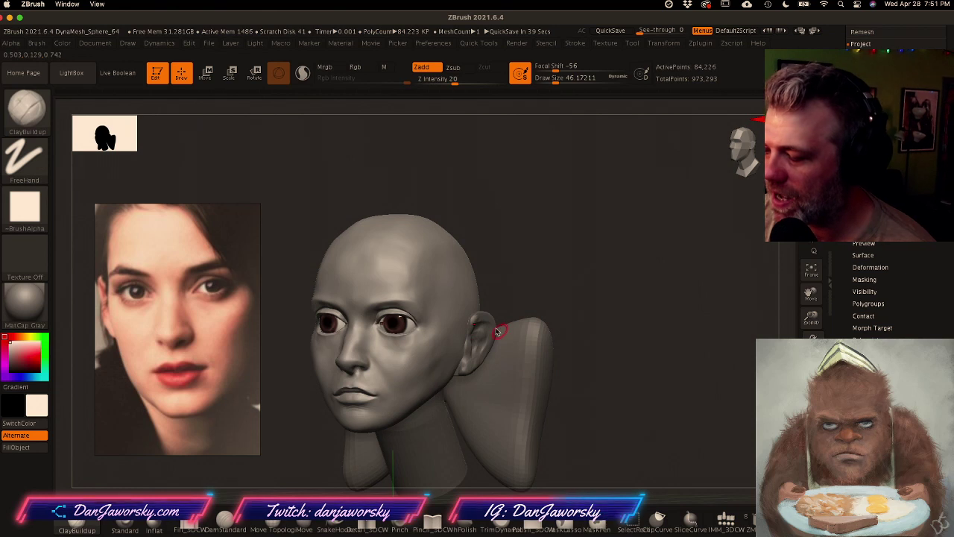
pyautogui.press('shift')
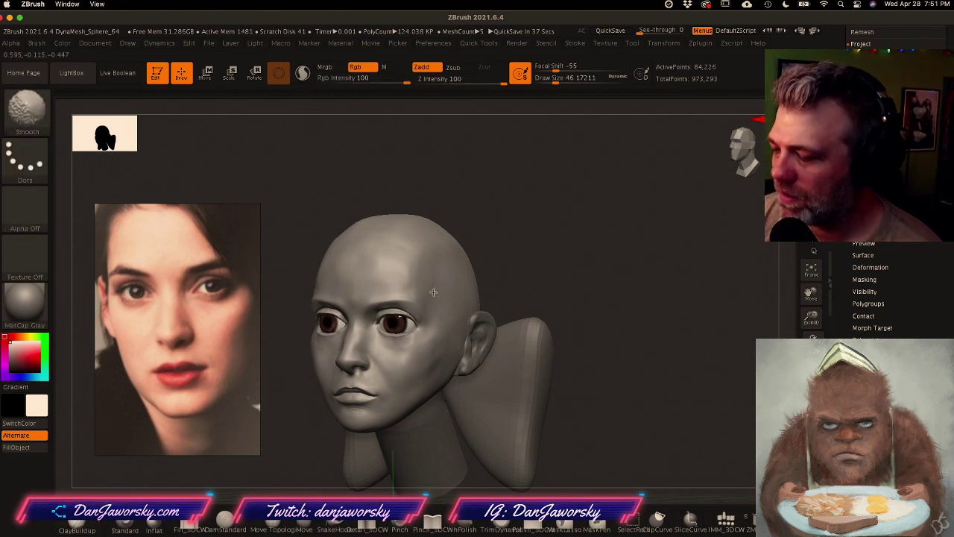
# Step: Add volume to the temples with ClayBuildup at a draw size of about 56 and smooth the strokes
pyautogui.moveTo(487, 365)
pyautogui.keyDown('ctrl'); pyautogui.mouseDown(button='right')
pyautogui.moveTo(470, 337)
pyautogui.moveTo(445, 343)
pyautogui.moveTo(479, 358)
pyautogui.moveTo(536, 338)
pyautogui.mouseUp(button='right'); pyautogui.keyUp('ctrl')
pyautogui.press('space')
pyautogui.press('space')
pyautogui.moveTo(550, 344)
pyautogui.mouseDown()
pyautogui.moveTo(562, 332)
pyautogui.moveTo(571, 341)
pyautogui.moveTo(545, 341)
pyautogui.mouseUp()
pyautogui.press('space')
pyautogui.moveTo(524, 330); pyautogui.dragTo(477, 289, button='right')
pyautogui.press('space')
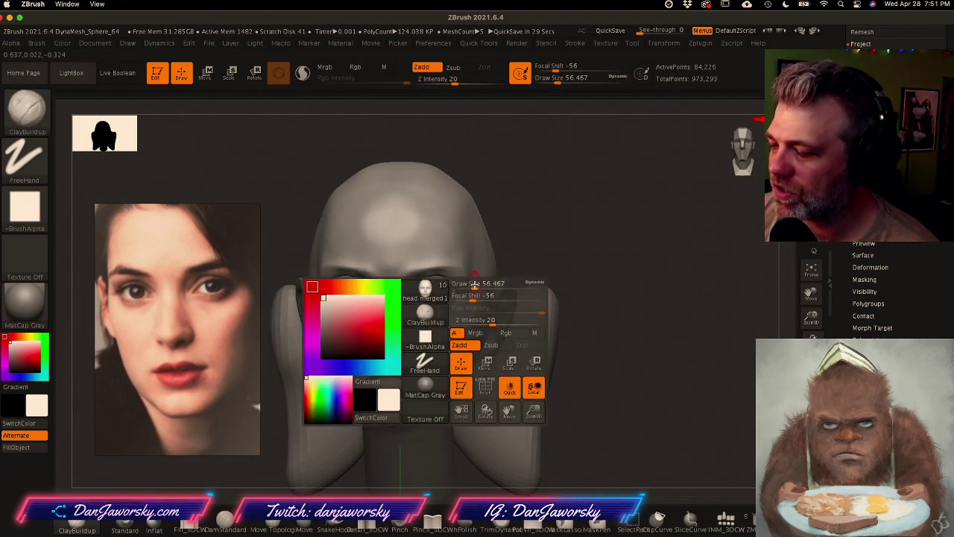
pyautogui.press('shift')
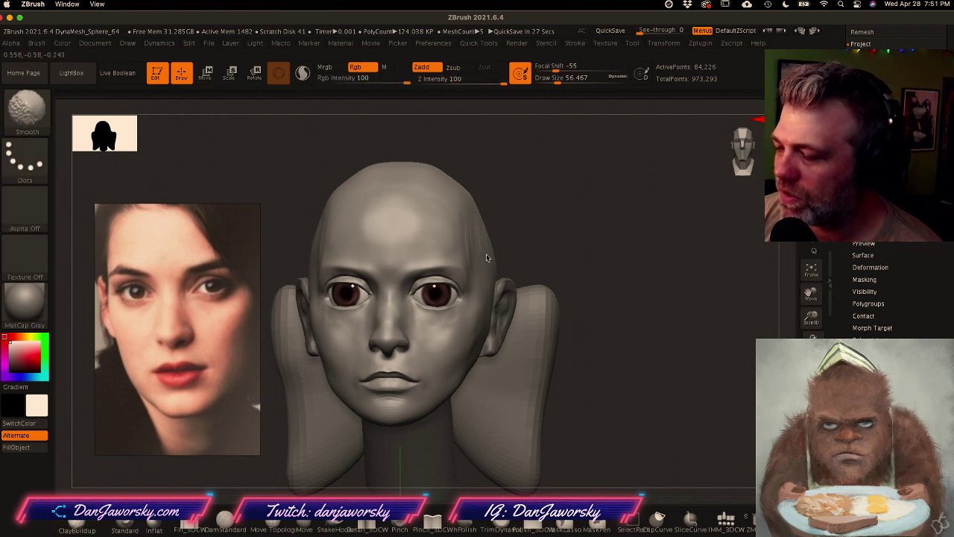
# Step: Drop the head two subdivision levels and smooth the temples with a draw size of about 108
pyautogui.hotkey('shift', 'd')
pyautogui.moveTo(547, 310); pyautogui.dragTo(517, 317, button='right')
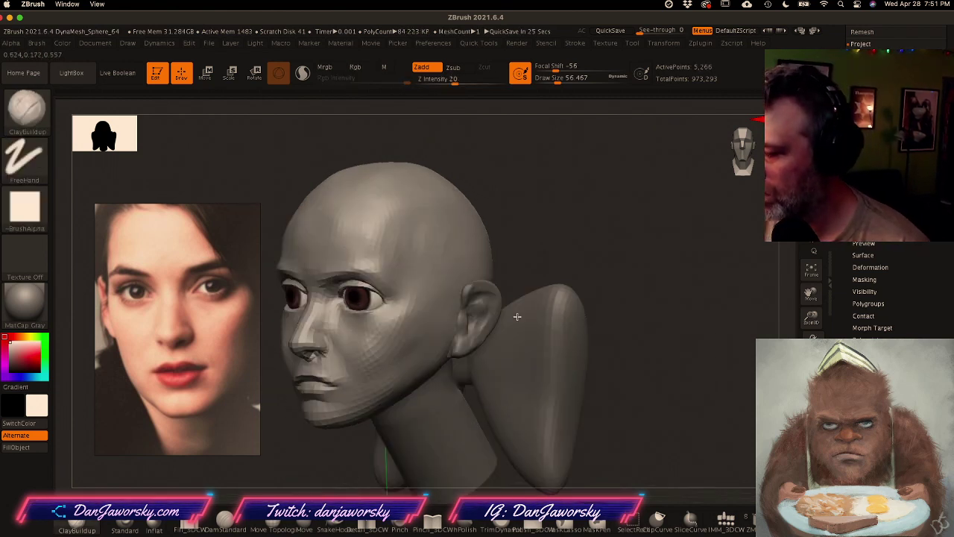
pyautogui.hotkey('shift', 'd')
pyautogui.press('space')
pyautogui.moveTo(420, 243); pyautogui.dragTo(430, 243)
pyautogui.moveTo(407, 237); pyautogui.dragTo(426, 229, button='right')
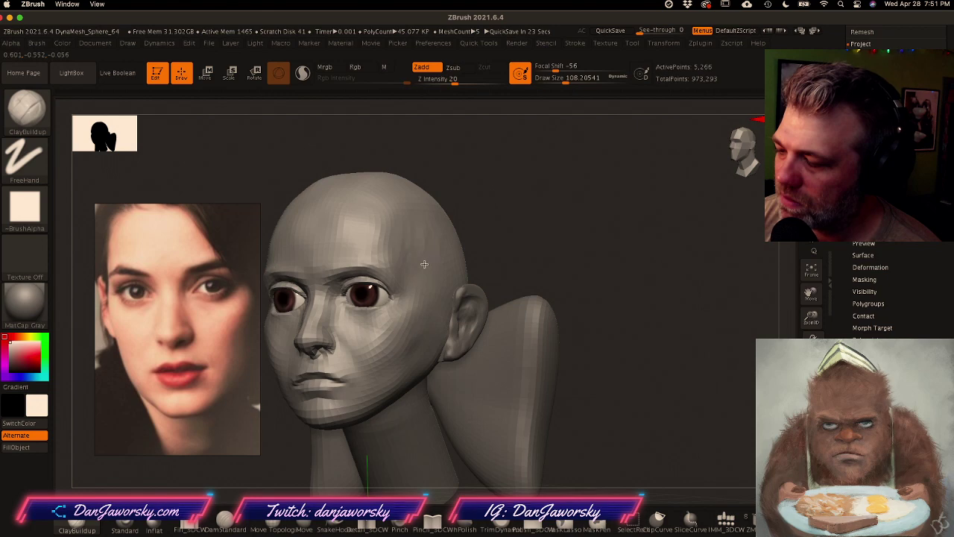
pyautogui.press('shift')
pyautogui.moveTo(409, 261)
pyautogui.keyDown('shift'); pyautogui.mouseDown(button='right')
pyautogui.moveTo(545, 318)
pyautogui.moveTo(574, 354)
pyautogui.moveTo(590, 346)
pyautogui.mouseUp(button='right'); pyautogui.keyUp('shift')
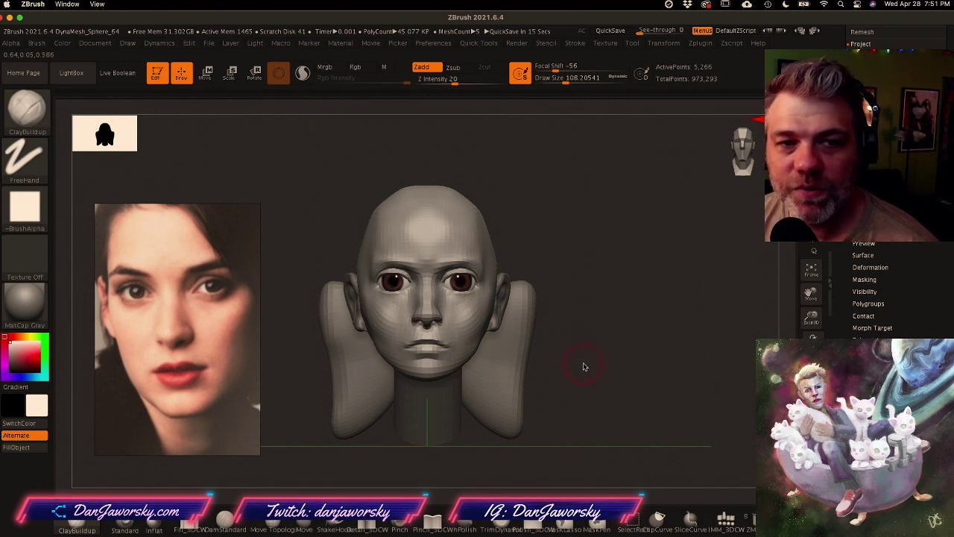
# Step: Smooth the sides of the forehead, set the draw size to about 97, and raise the head three subdivision levels
pyautogui.moveTo(585, 367); pyautogui.dragTo(557, 378)
pyautogui.press('shift')
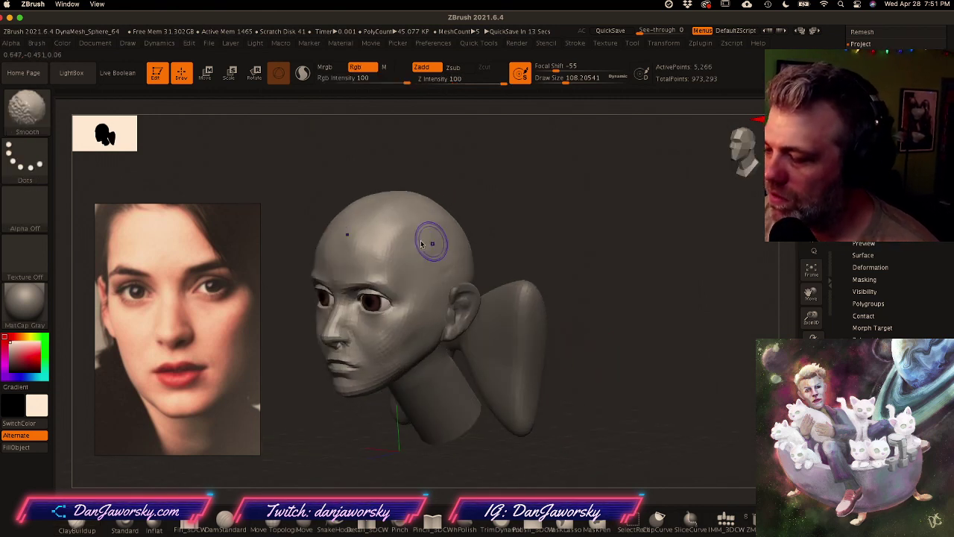
pyautogui.keyDown('shift'); pyautogui.moveTo(477, 249); pyautogui.dragTo(484, 247); pyautogui.keyUp('shift')
pyautogui.moveTo(535, 328); pyautogui.dragTo(539, 337)
pyautogui.press('space')
pyautogui.press('d')
pyautogui.press('d')
pyautogui.press('d')
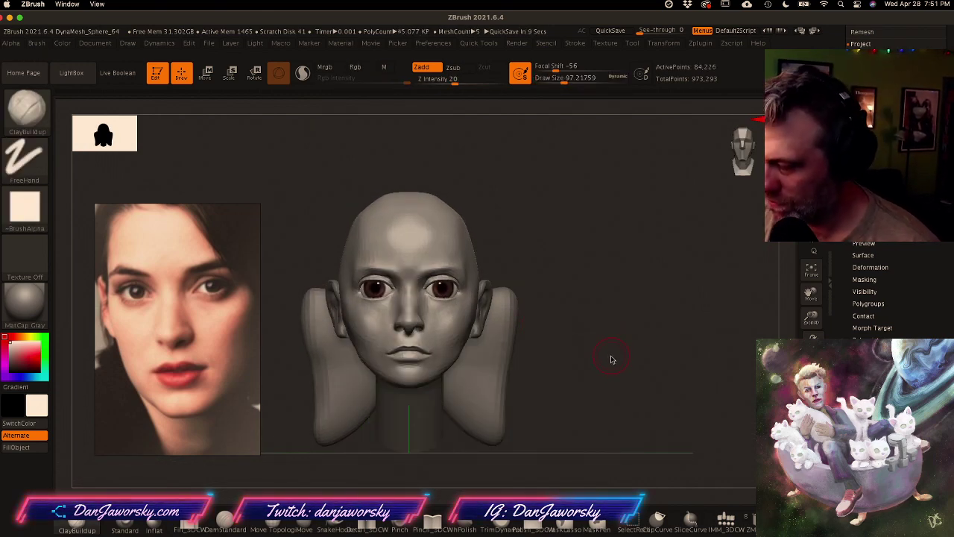
# Step: Smooth the cheeks beside the nose and mouth, checking the face from the front
pyautogui.moveTo(571, 363)
pyautogui.keyDown('ctrl'); pyautogui.mouseDown(button='right')
pyautogui.moveTo(640, 362)
pyautogui.moveTo(603, 351)
pyautogui.moveTo(643, 343)
pyautogui.moveTo(616, 330)
pyautogui.moveTo(569, 351)
pyautogui.moveTo(621, 335)
pyautogui.moveTo(588, 347)
pyautogui.mouseUp(button='right'); pyautogui.keyUp('ctrl')
pyautogui.keyDown('alt'); pyautogui.moveTo(410, 298); pyautogui.dragTo(499, 311, button='right'); pyautogui.keyUp('alt')
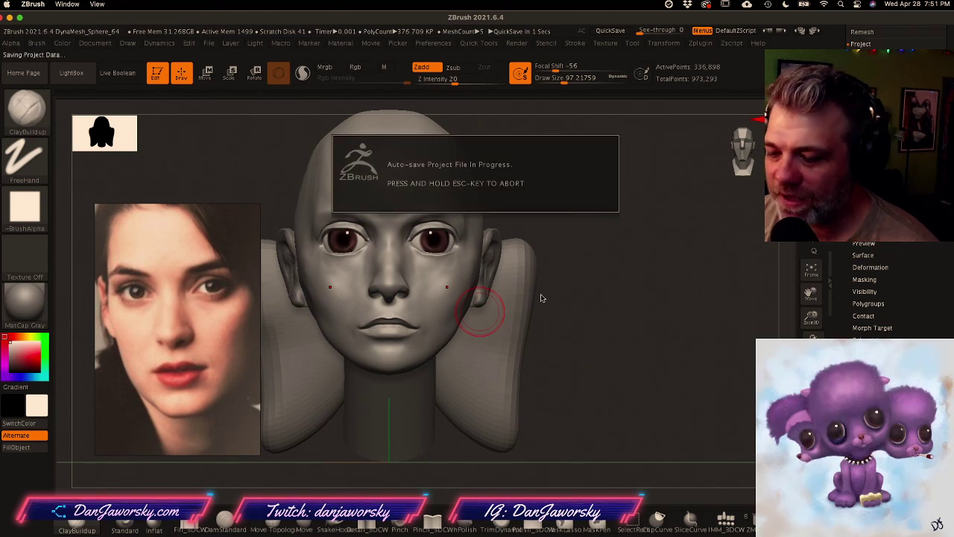
pyautogui.moveTo(452, 310)
pyautogui.keyDown('alt'); pyautogui.mouseDown(button='right')
pyautogui.moveTo(499, 314)
pyautogui.moveTo(465, 314)
pyautogui.moveTo(518, 329)
pyautogui.moveTo(502, 329)
pyautogui.moveTo(503, 314)
pyautogui.mouseUp(button='right'); pyautogui.keyUp('alt')
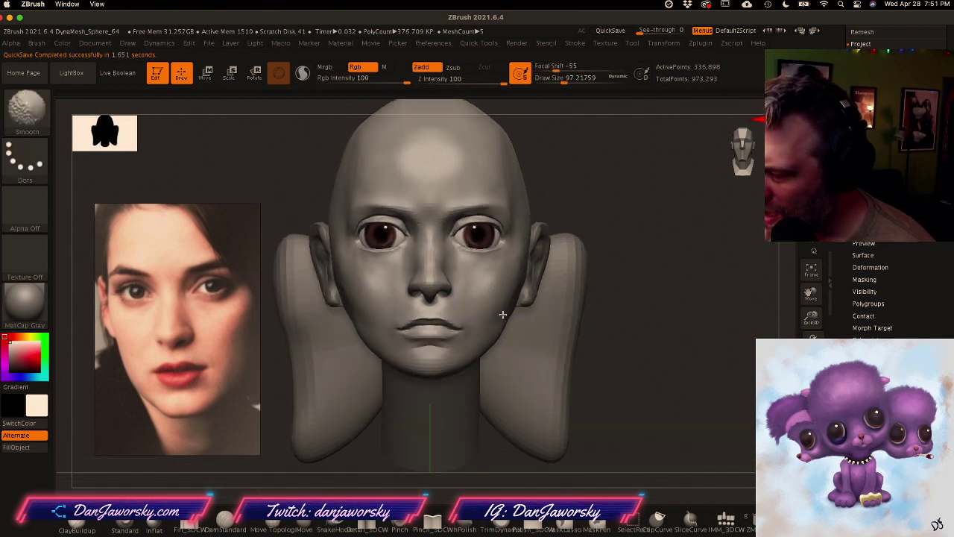
pyautogui.press('shift')
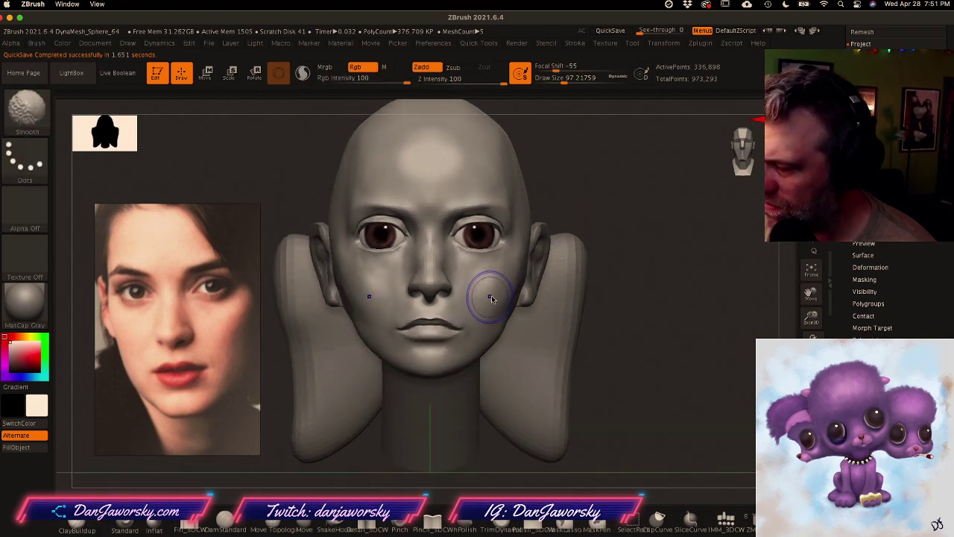
pyautogui.keyDown('ctrl'); pyautogui.moveTo(486, 302); pyautogui.dragTo(524, 357, button='right'); pyautogui.keyUp('ctrl')
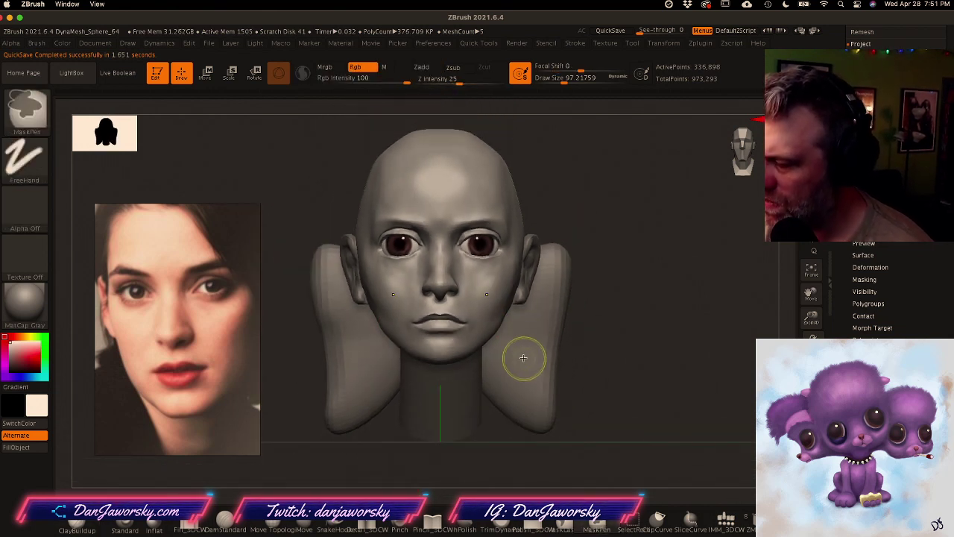
# Step: Reshape the sides of the nose bridge near the inner eye corners with SnakeHook at a draw size of about 83
pyautogui.click(333, 527)
pyautogui.press('space')
pyautogui.moveTo(457, 266); pyautogui.dragTo(467, 262)
pyautogui.keyDown('ctrl'); pyautogui.moveTo(459, 259); pyautogui.dragTo(485, 267, button='right'); pyautogui.keyUp('ctrl')
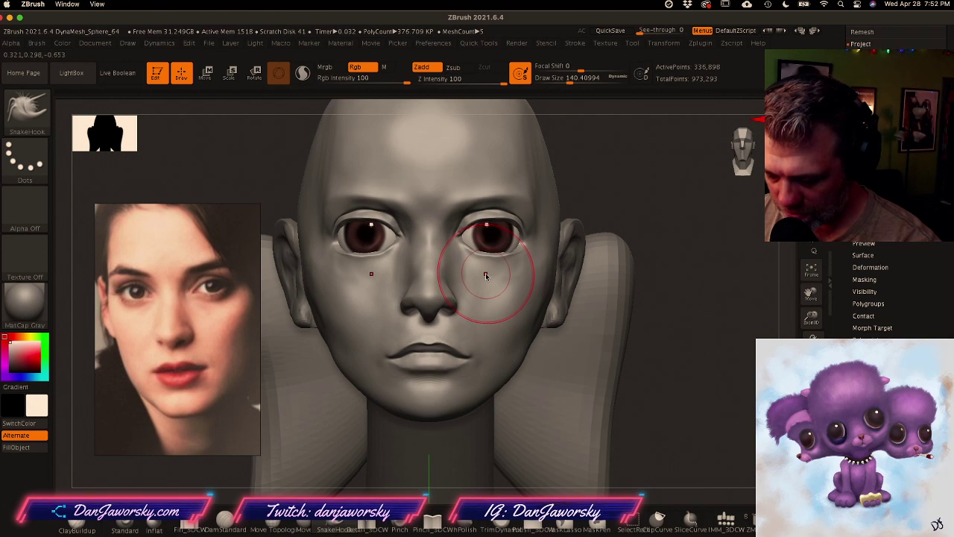
pyautogui.press('space')
pyautogui.moveTo(457, 256); pyautogui.dragTo(447, 257)
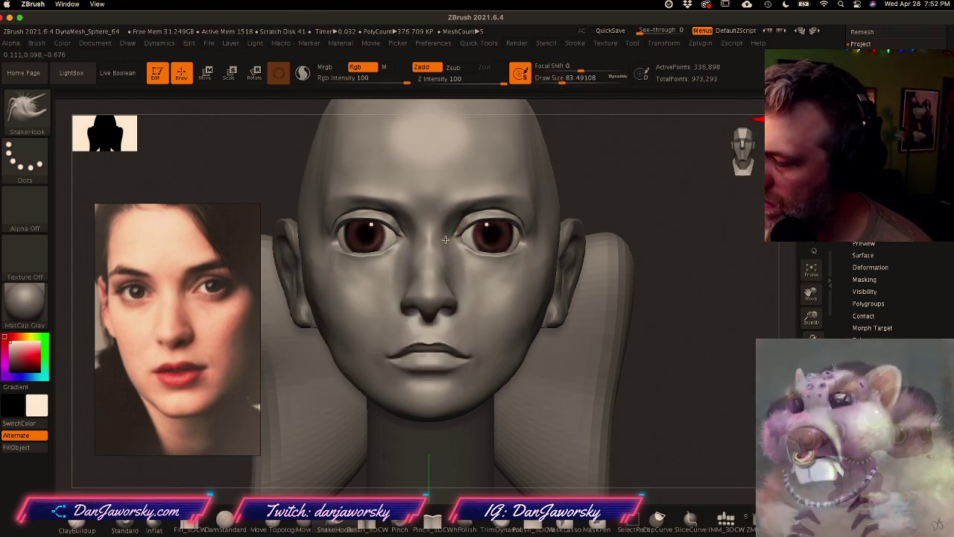
pyautogui.moveTo(449, 261); pyautogui.dragTo(446, 259)
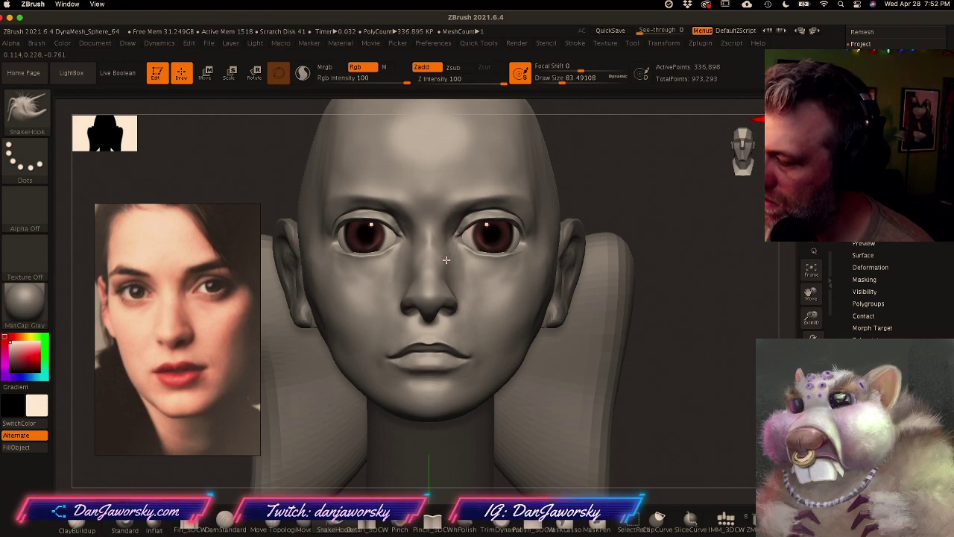
pyautogui.moveTo(464, 246); pyautogui.dragTo(484, 334, button='right')
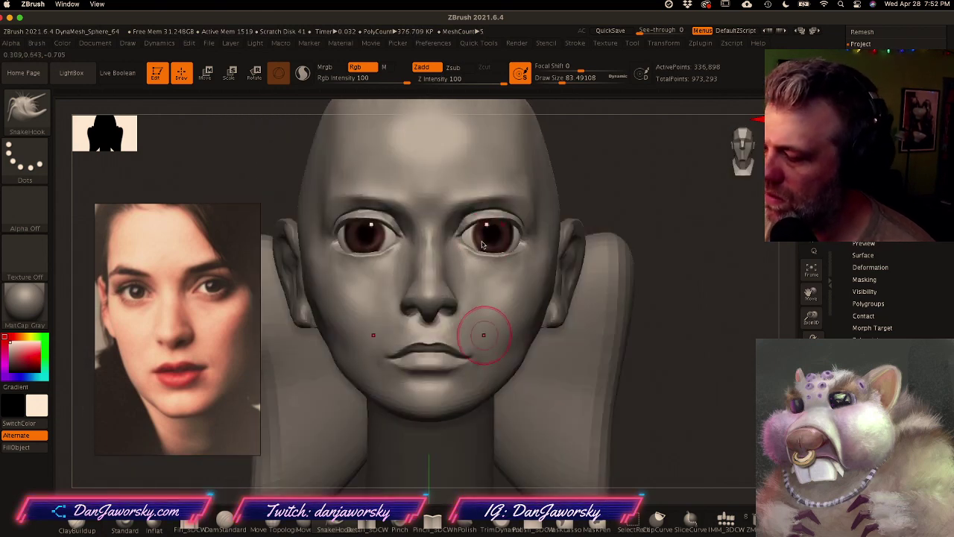
pyautogui.moveTo(415, 277); pyautogui.dragTo(453, 270, button='right')
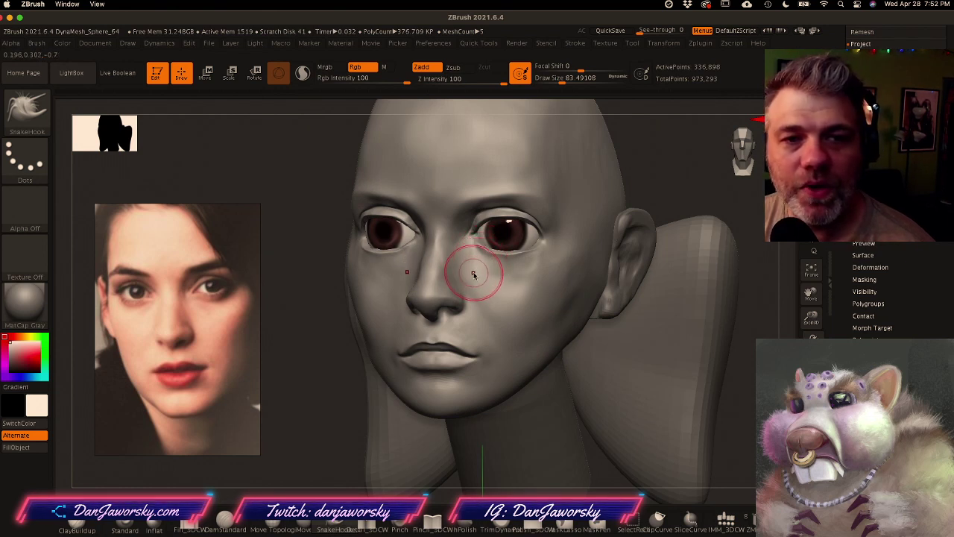
# Step: Toggle the visibility of the top hair piece to compare the head with and without it from the front
pyautogui.moveTo(474, 273)
pyautogui.keyDown('ctrl'); pyautogui.mouseDown(button='right')
pyautogui.moveTo(445, 272)
pyautogui.moveTo(560, 323)
pyautogui.moveTo(518, 327)
pyautogui.mouseUp(button='right'); pyautogui.keyUp('ctrl')
pyautogui.scroll(10, 895, 290)
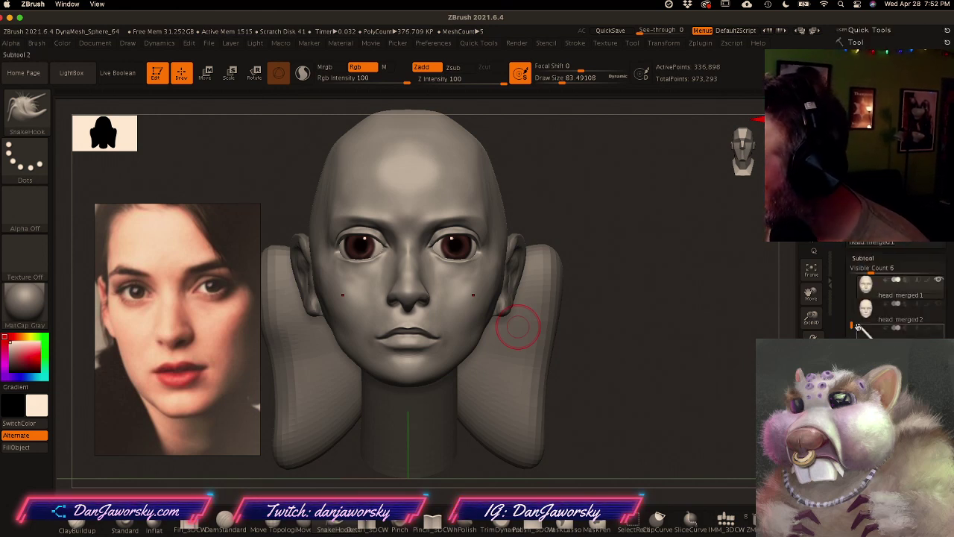
pyautogui.moveTo(856, 325); pyautogui.dragTo(856, 335)
pyautogui.click(939, 328)
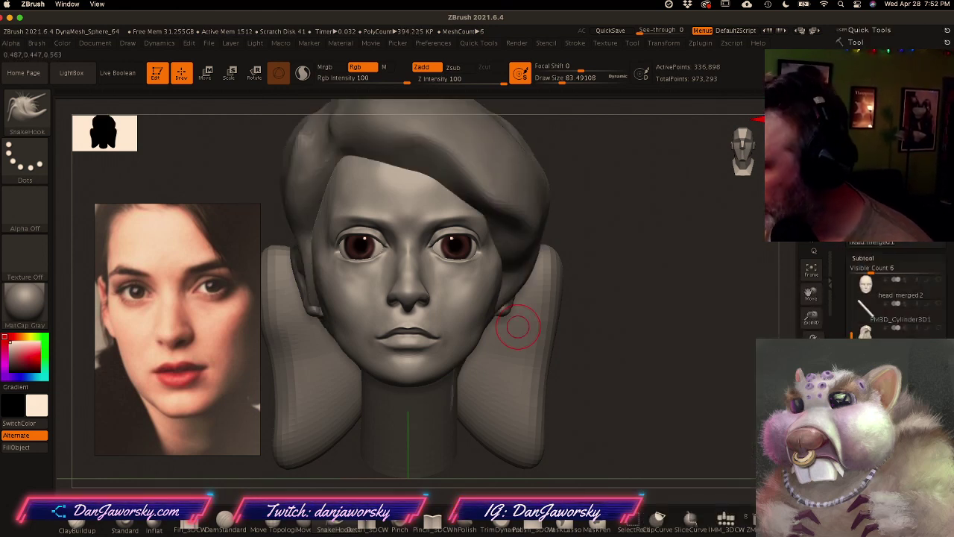
pyautogui.keyDown('ctrl'); pyautogui.moveTo(552, 392); pyautogui.dragTo(595, 381, button='right'); pyautogui.keyUp('ctrl')
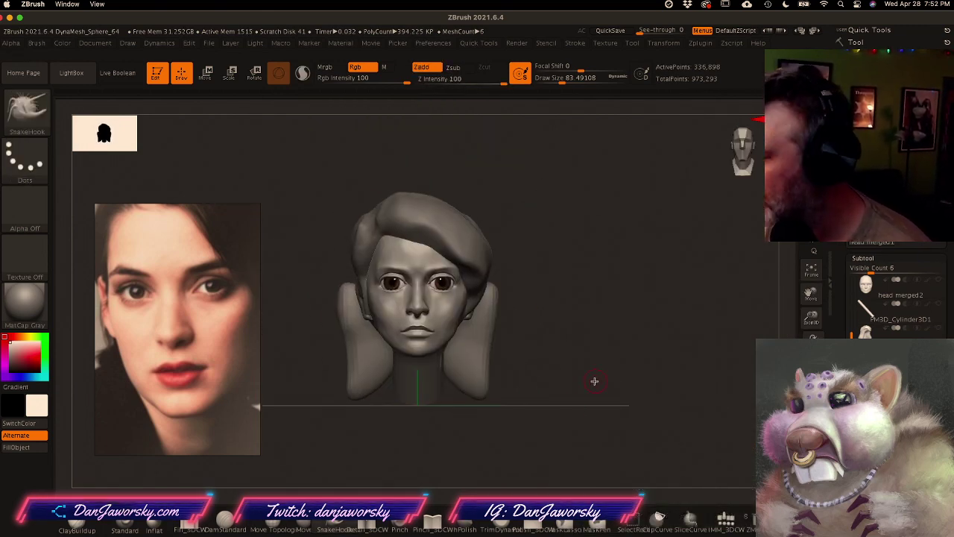
pyautogui.click(942, 328)
pyautogui.click(942, 328)
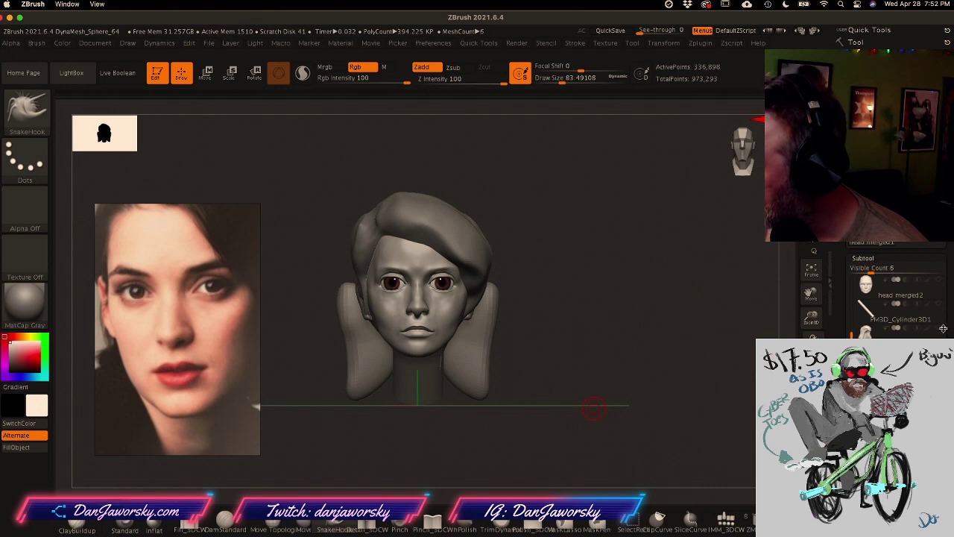
pyautogui.click(942, 352)
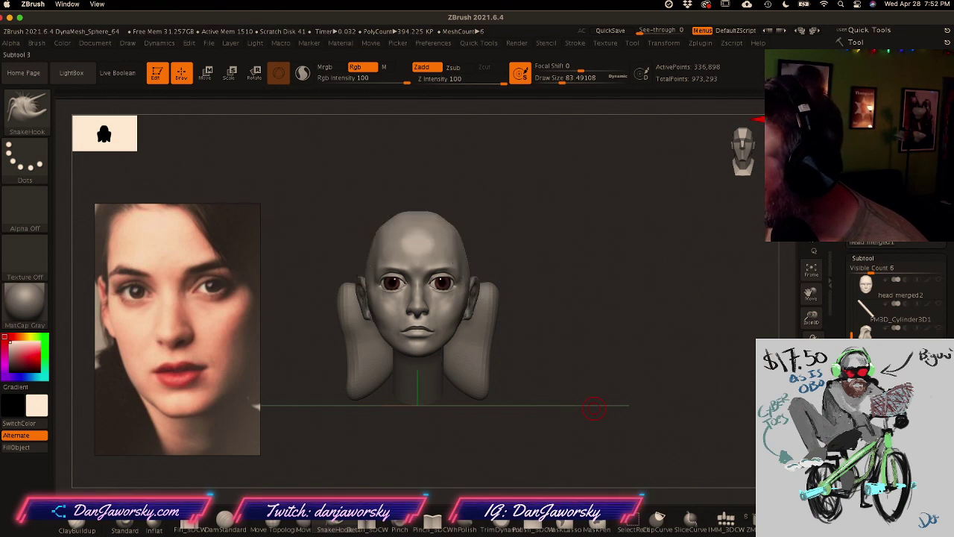
pyautogui.click(942, 330)
pyautogui.click(942, 329)
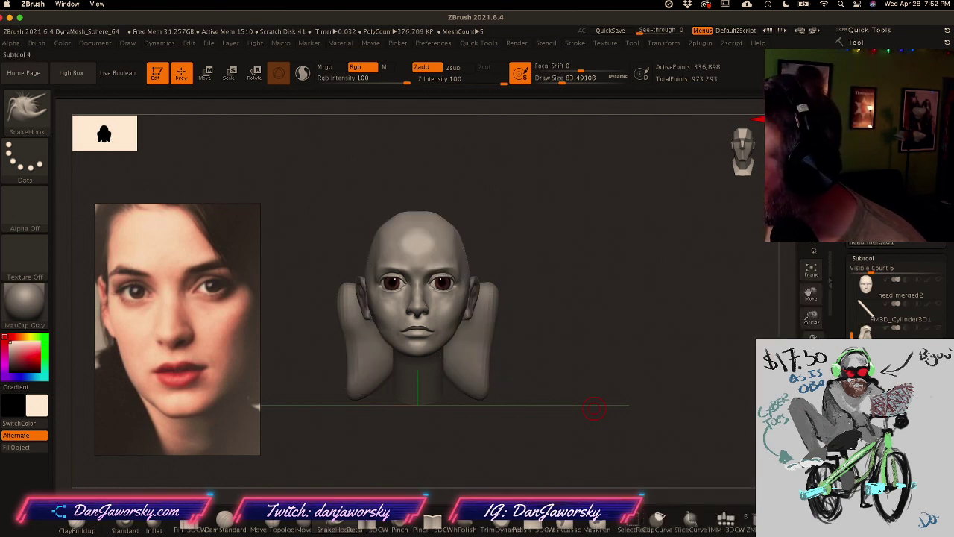
# Step: Show the top hair and the cigarette, and inspect the whole head from three-quarter and front views
pyautogui.click(894, 383)
pyautogui.moveTo(562, 390); pyautogui.dragTo(591, 380)
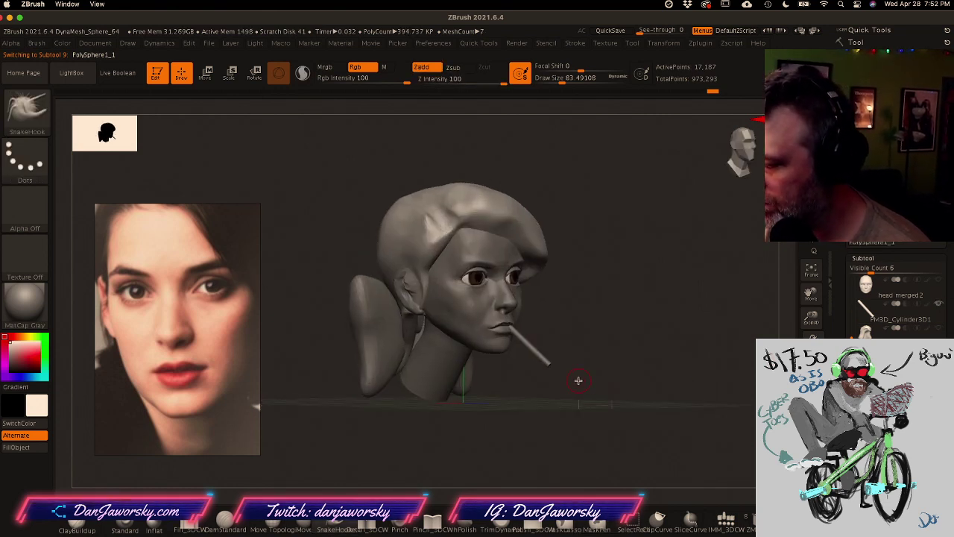
pyautogui.keyDown('ctrl'); pyautogui.moveTo(589, 384); pyautogui.dragTo(599, 385, button='right'); pyautogui.keyUp('ctrl')
pyautogui.moveTo(598, 386)
pyautogui.keyDown('shift'); pyautogui.mouseDown()
pyautogui.moveTo(550, 388)
pyautogui.moveTo(589, 392)
pyautogui.moveTo(554, 375)
pyautogui.mouseUp(); pyautogui.keyUp('shift')
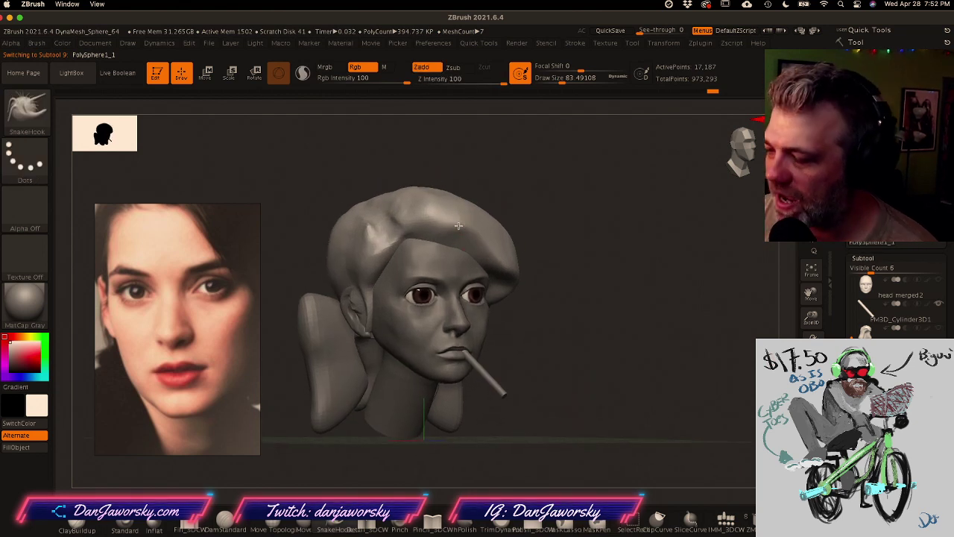
pyautogui.keyDown('ctrl'); pyautogui.moveTo(514, 308); pyautogui.dragTo(513, 328, button='right'); pyautogui.keyUp('ctrl')
pyautogui.moveTo(513, 328); pyautogui.dragTo(504, 331)
pyautogui.keyDown('shift'); pyautogui.moveTo(590, 388); pyautogui.dragTo(587, 370); pyautogui.keyUp('shift')
# Step: Switch to PureRef and examine the other reference photos of the actress on the board, including the smoking and film-scene shots
pyautogui.click(210, 375)
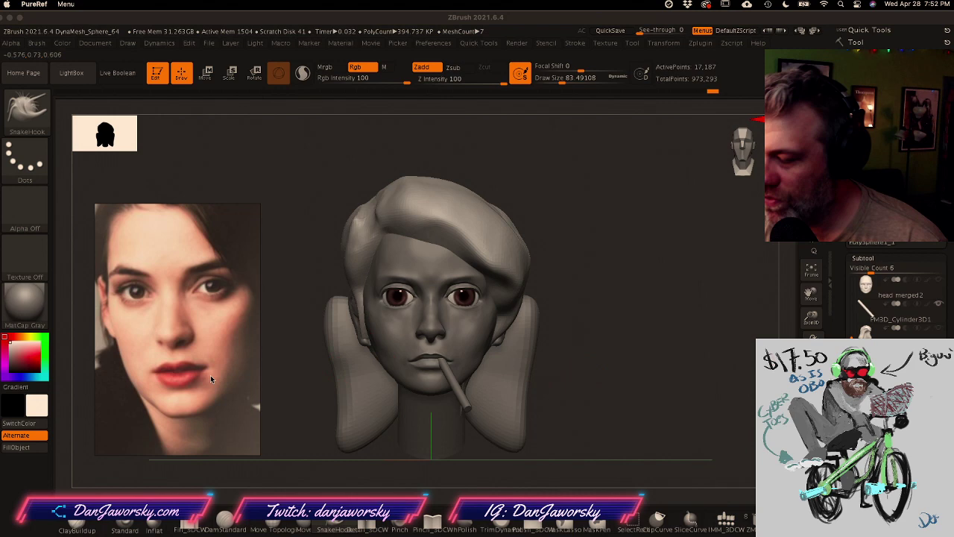
pyautogui.scroll(-5, 210, 375)
pyautogui.moveTo(211, 375); pyautogui.dragTo(223, 317, button='middle')
pyautogui.scroll(-3, 223, 318)
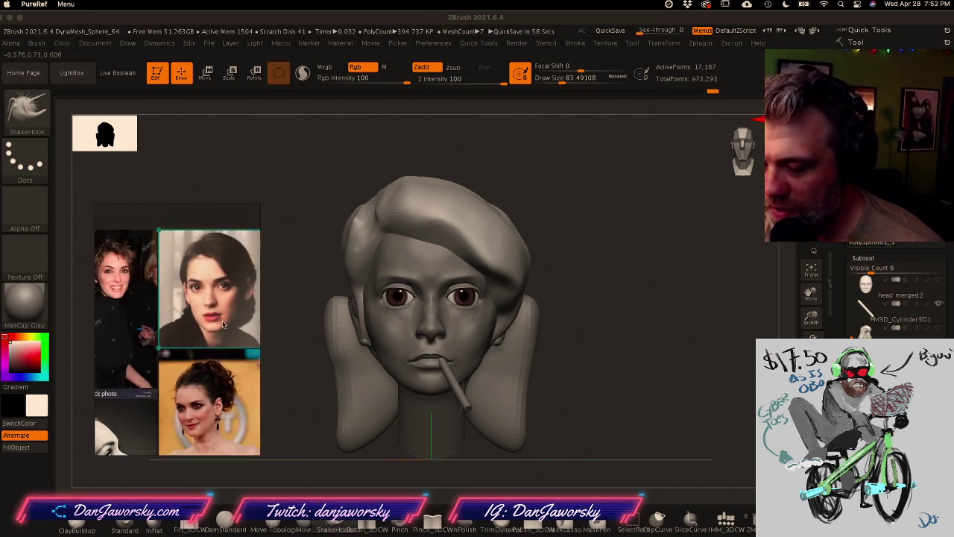
pyautogui.moveTo(217, 362); pyautogui.dragTo(208, 281, button='middle')
pyautogui.moveTo(212, 323); pyautogui.dragTo(149, 299, button='middle')
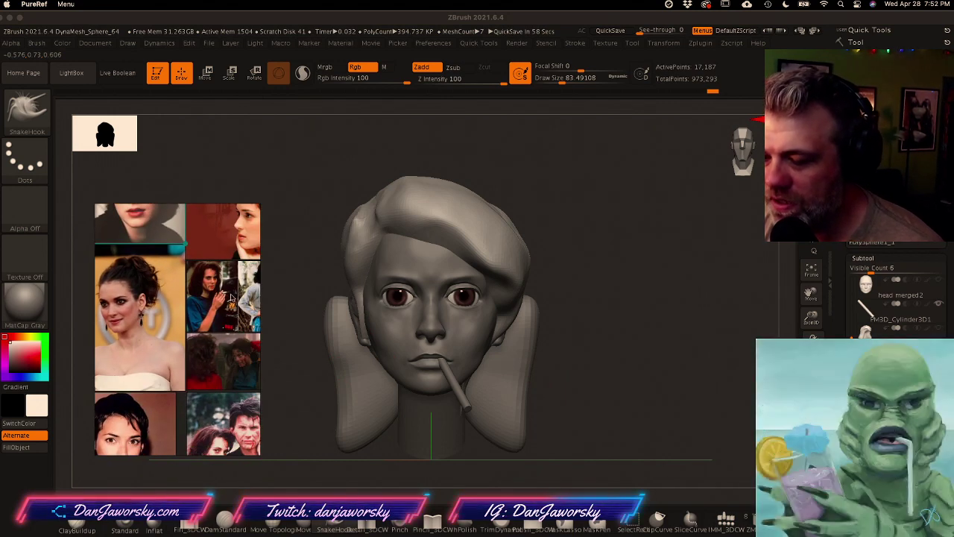
pyautogui.moveTo(232, 295); pyautogui.dragTo(219, 296, button='middle')
pyautogui.scroll(3, 218, 298)
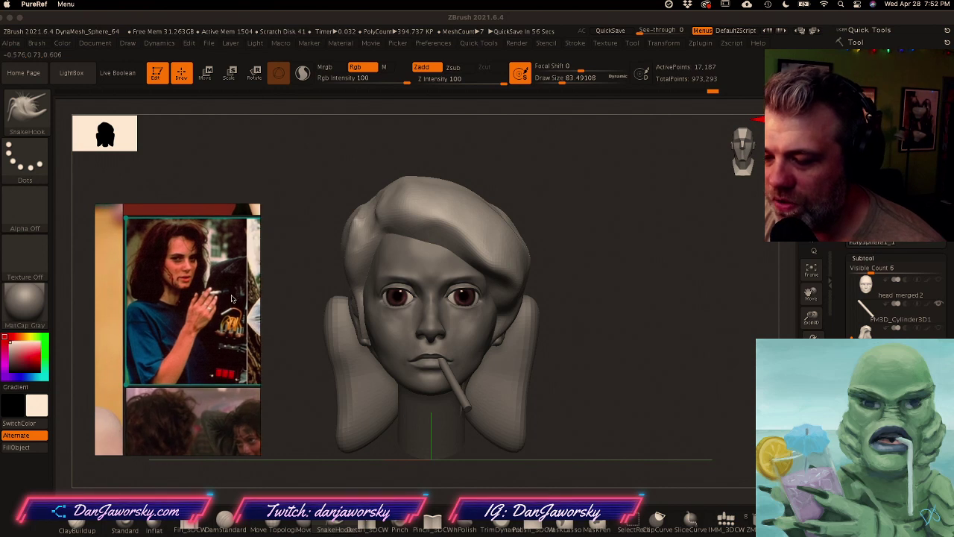
pyautogui.moveTo(231, 298)
pyautogui.mouseDown(button='middle')
pyautogui.moveTo(139, 301)
pyautogui.moveTo(190, 243)
pyautogui.mouseUp(button='middle')
pyautogui.moveTo(170, 347); pyautogui.dragTo(181, 300, button='middle')
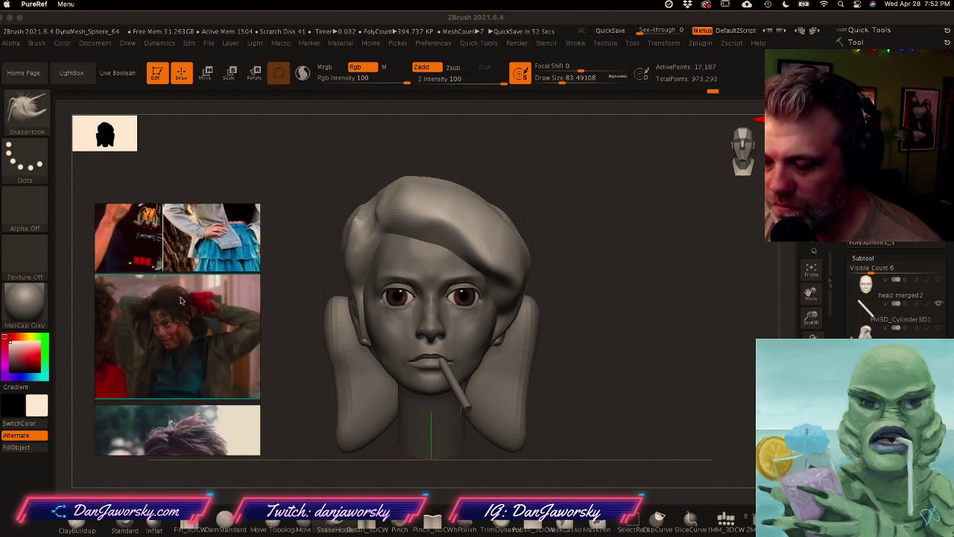
pyautogui.scroll(5, 180, 300)
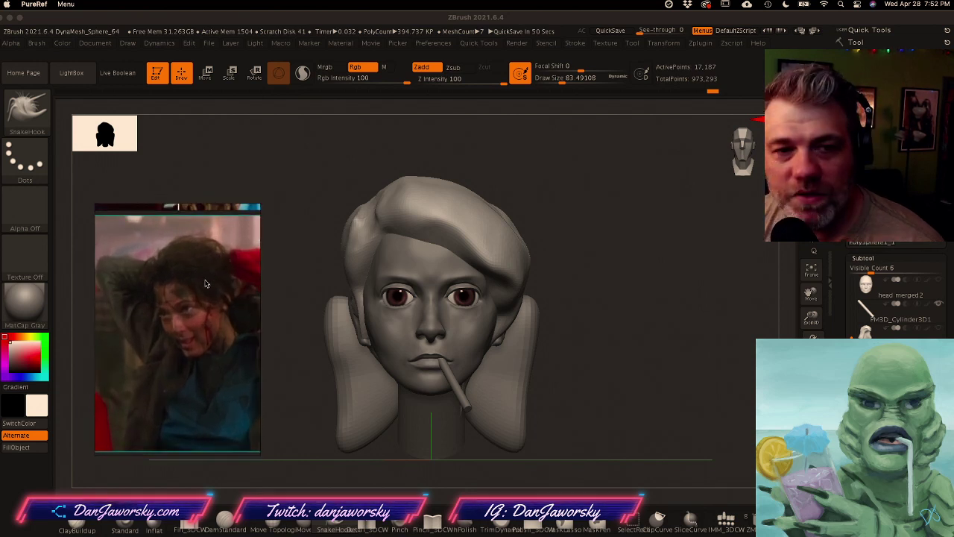
pyautogui.moveTo(206, 283); pyautogui.dragTo(204, 281, button='middle')
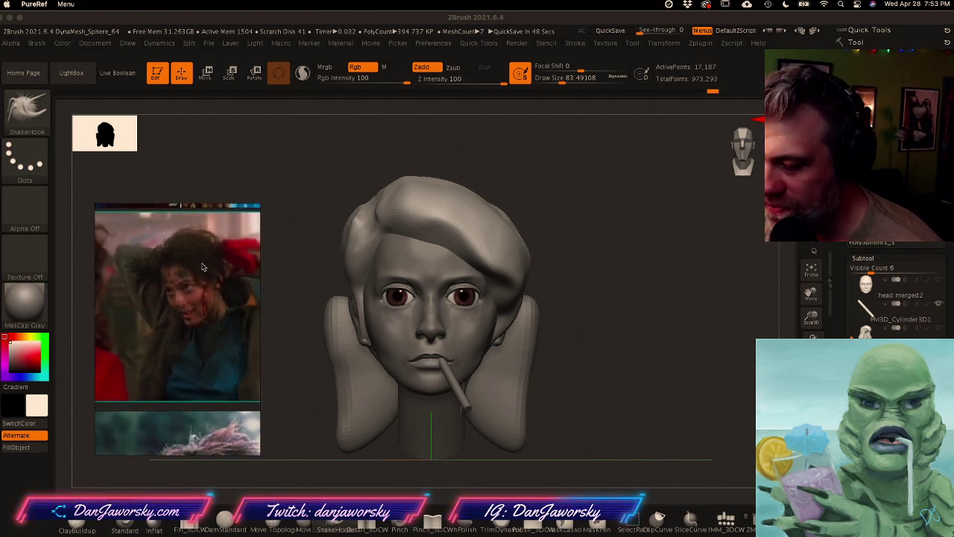
pyautogui.scroll(-6, 201, 284)
pyautogui.moveTo(193, 323); pyautogui.dragTo(192, 260, button='middle')
pyautogui.scroll(-4, 191, 260)
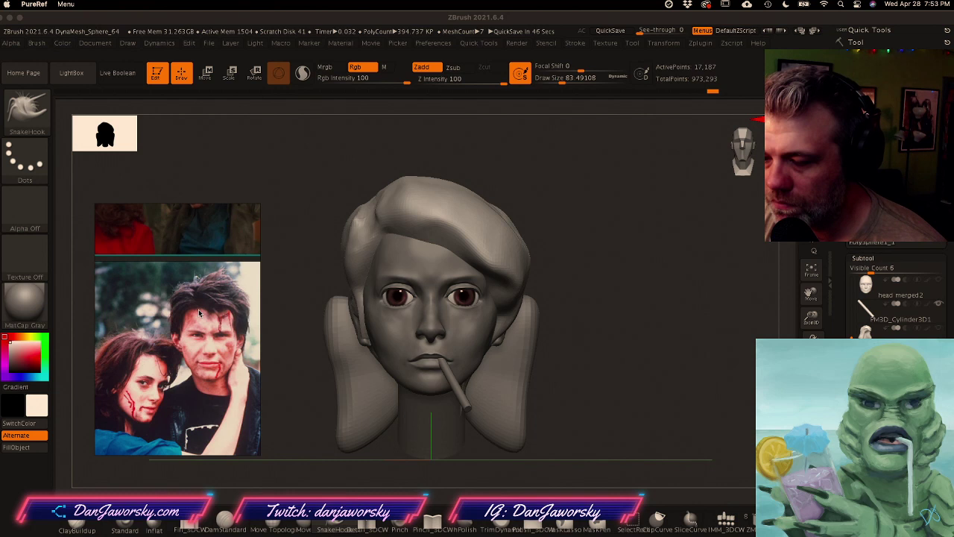
pyautogui.moveTo(198, 308); pyautogui.dragTo(122, 310, button='middle')
pyautogui.moveTo(190, 328)
pyautogui.mouseDown(button='middle')
pyautogui.moveTo(177, 356)
pyautogui.moveTo(258, 344)
pyautogui.moveTo(241, 339)
pyautogui.mouseUp(button='middle')
# Step: Back in ZBrush, hide the top hair and the cigarette, and make the back hair pieces the active subtool
pyautogui.keyDown('alt'); pyautogui.click(466, 323); pyautogui.keyUp('alt')
pyautogui.keyDown('ctrl'); pyautogui.moveTo(580, 333); pyautogui.dragTo(641, 354, button='right'); pyautogui.keyUp('ctrl')
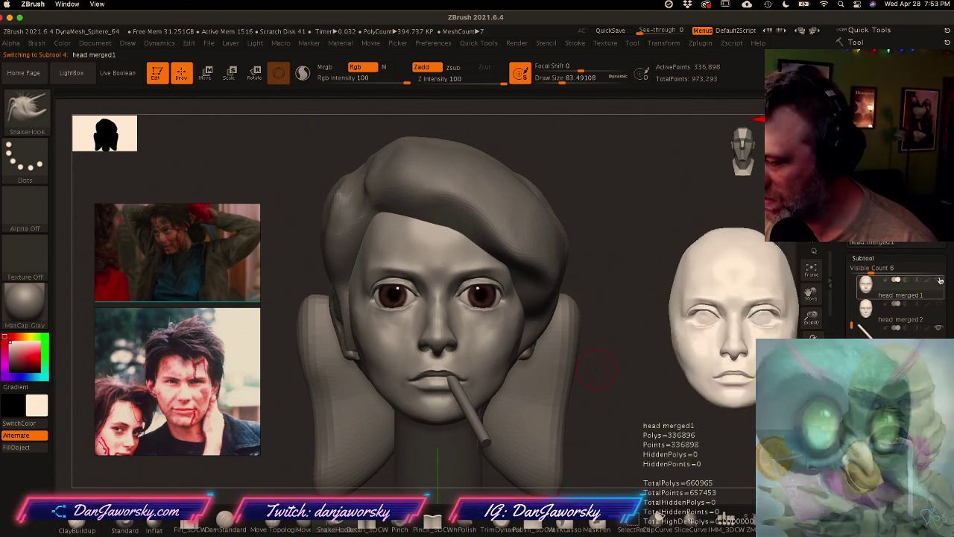
pyautogui.click(939, 333)
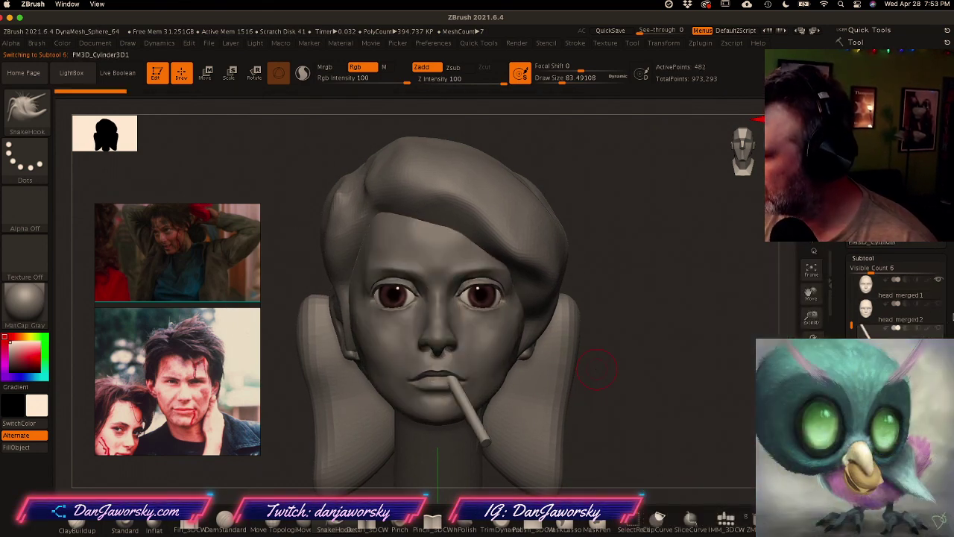
pyautogui.click(938, 352)
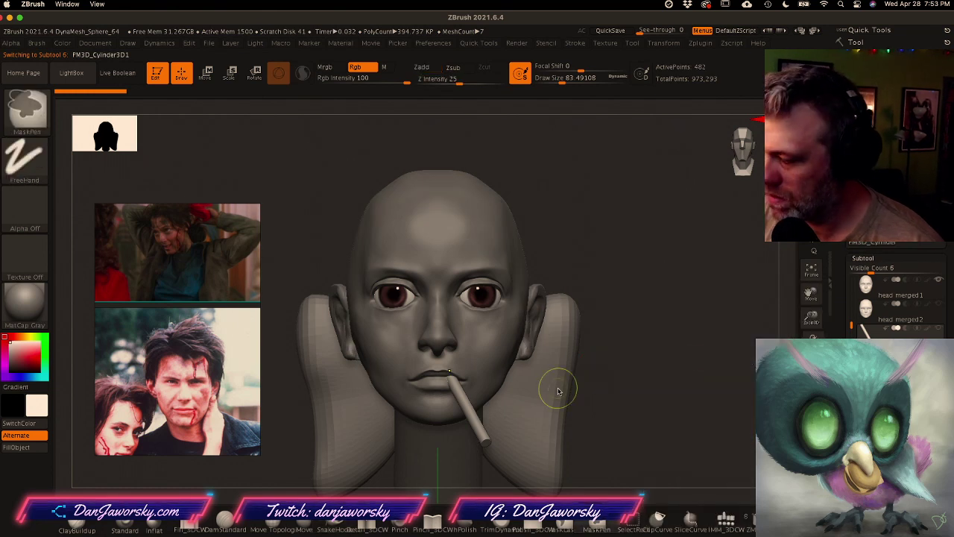
pyautogui.keyDown('ctrl'); pyautogui.moveTo(557, 387); pyautogui.dragTo(547, 406, button='right'); pyautogui.keyUp('ctrl')
pyautogui.keyDown('alt'); pyautogui.click(546, 404); pyautogui.keyUp('alt')
pyautogui.keyDown('ctrl'); pyautogui.moveTo(611, 401); pyautogui.dragTo(594, 388, button='right'); pyautogui.keyUp('ctrl')
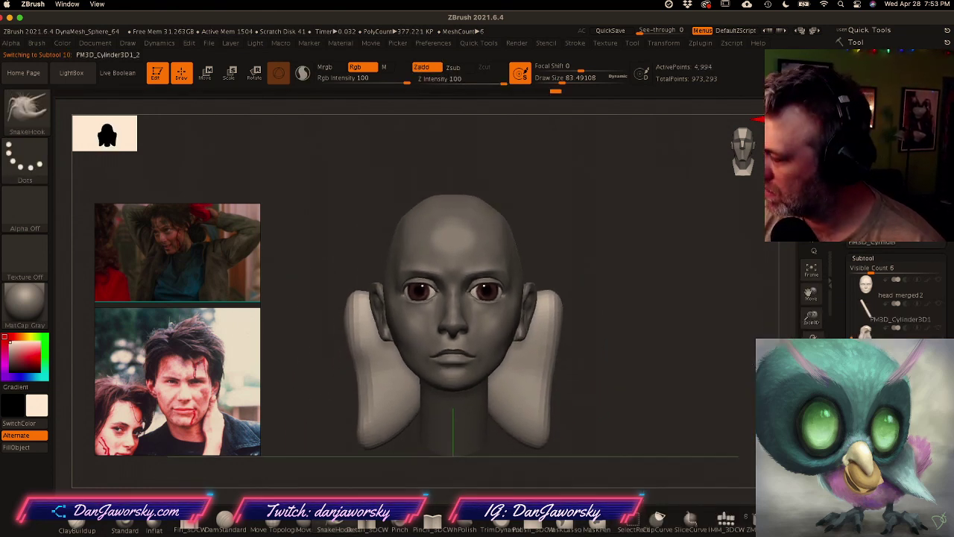
# Step: Set the SnakeHook brush's draw size to about 44
pyautogui.keyDown('ctrl'); pyautogui.moveTo(475, 358); pyautogui.dragTo(463, 364, button='right'); pyautogui.keyUp('ctrl')
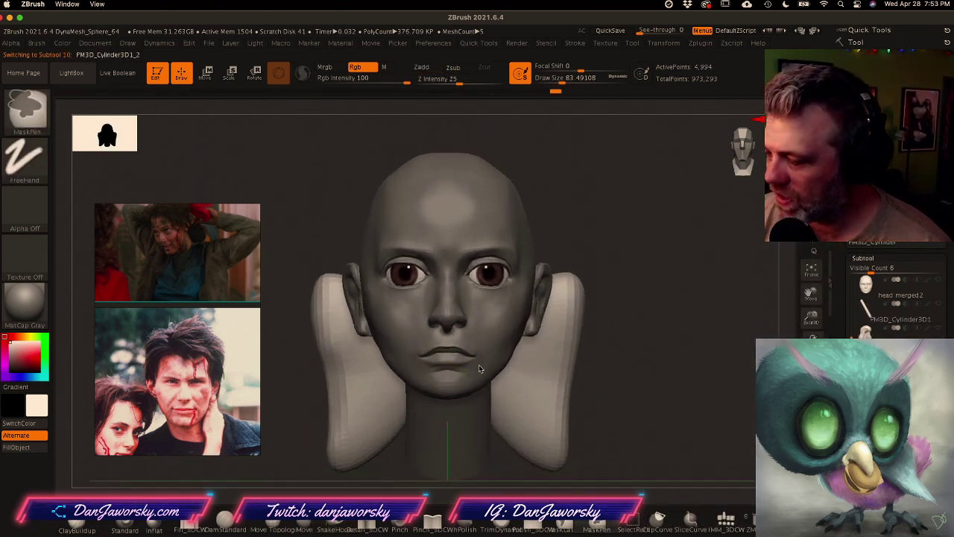
pyautogui.press('space')
pyautogui.moveTo(500, 354); pyautogui.dragTo(493, 355)
pyautogui.keyDown('ctrl'); pyautogui.moveTo(501, 352); pyautogui.dragTo(533, 351, button='right'); pyautogui.keyUp('ctrl')
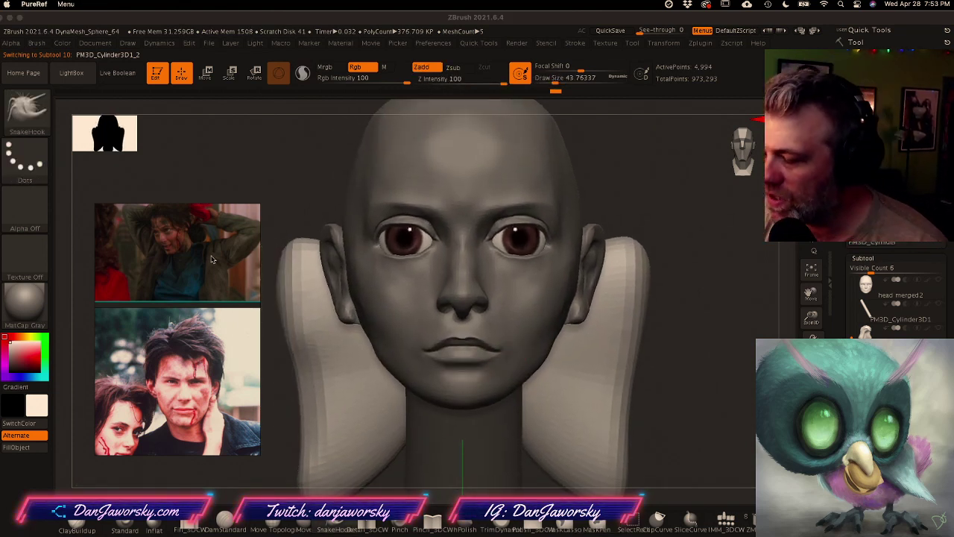
# Step: Search the PureRef board and bring up the close-up of the dark-haired woman in a blue top with slightly open lips
pyautogui.scroll(2, 201, 258)
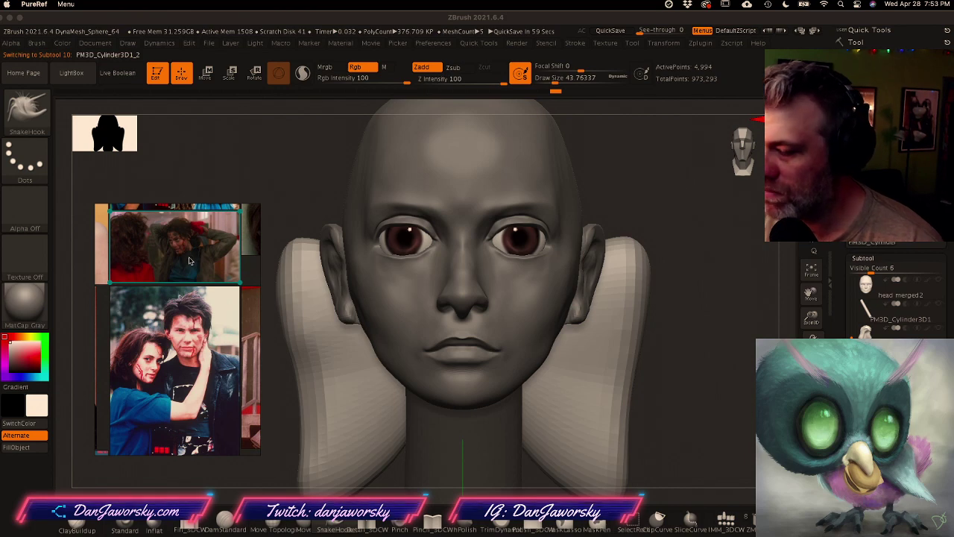
pyautogui.scroll(-3, 179, 326)
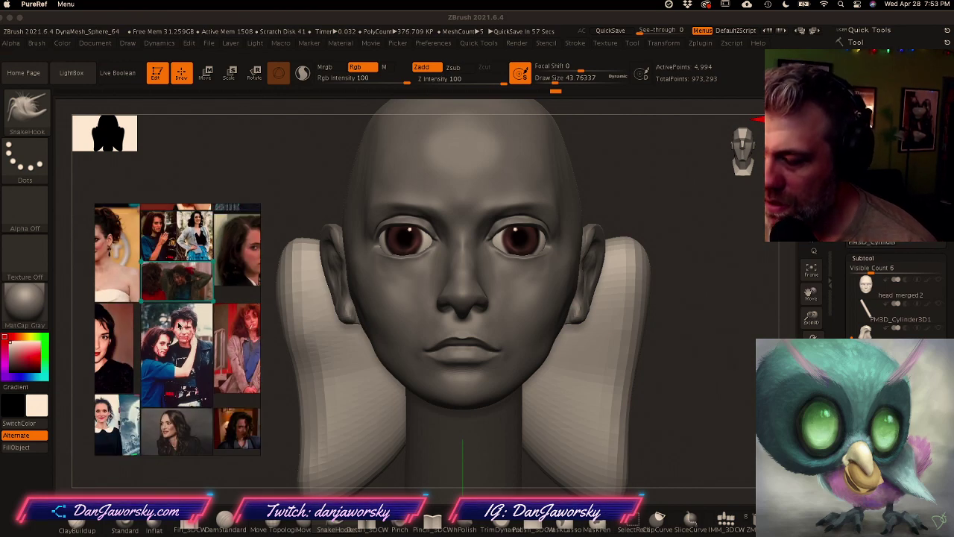
pyautogui.doubleClick(233, 339)
pyautogui.scroll(2, 193, 325)
pyautogui.scroll(-5, 193, 325)
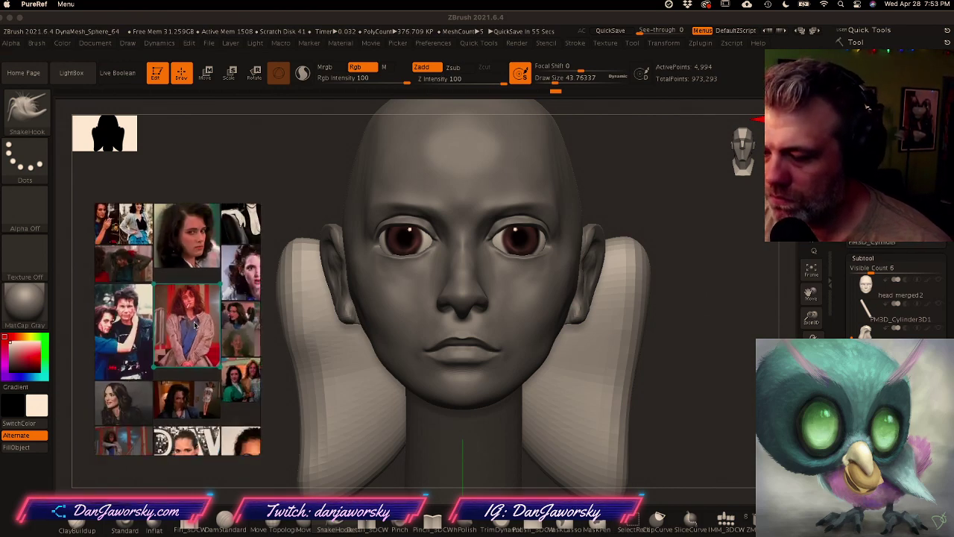
pyautogui.doubleClick(251, 289)
pyautogui.scroll(3, 141, 370)
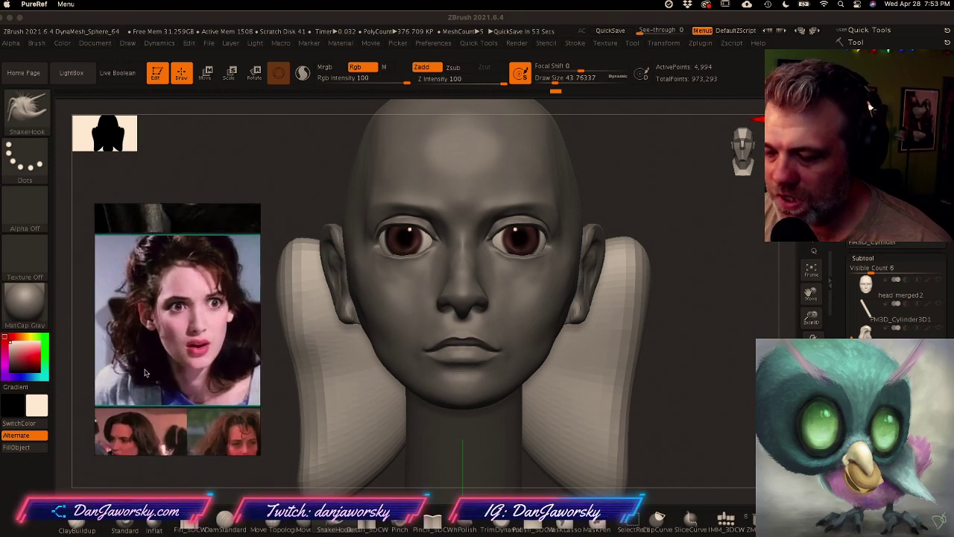
pyautogui.moveTo(240, 374); pyautogui.dragTo(209, 380, button='middle')
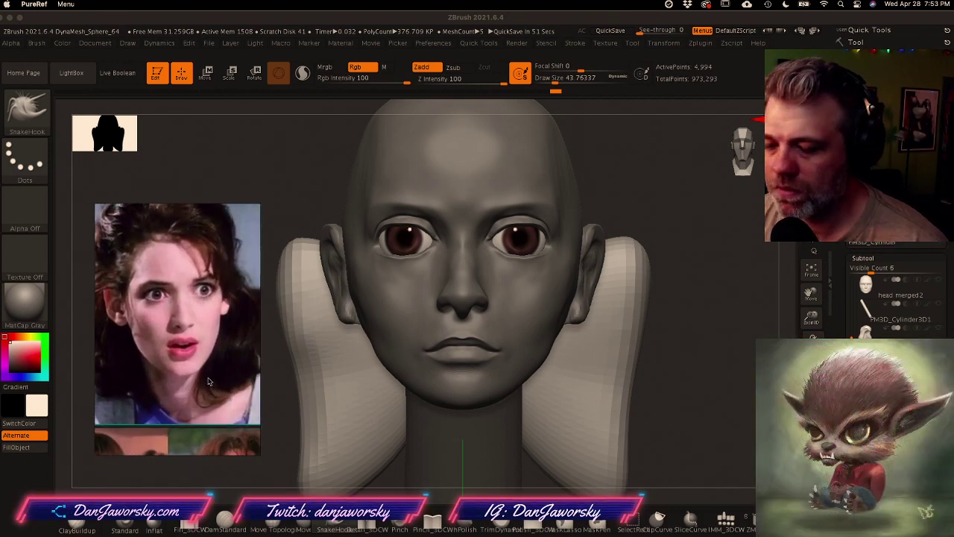
pyautogui.scroll(2, 209, 380)
# Step: Select the head in ZBrush and reshape the upper lip with the Move Topological brush at a draw size of about 54
pyautogui.keyDown('ctrl'); pyautogui.moveTo(475, 347); pyautogui.dragTo(489, 349, button='right'); pyautogui.keyUp('ctrl')
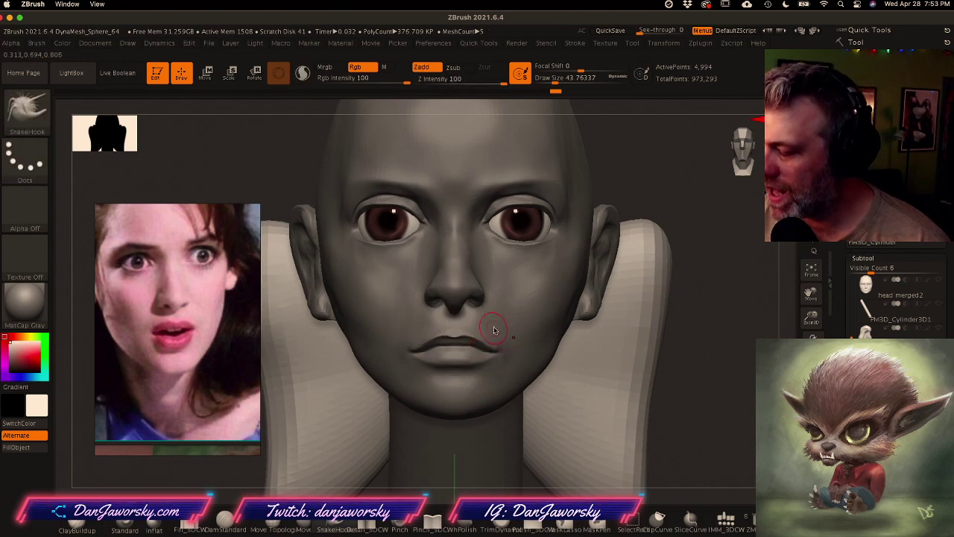
pyautogui.press('space')
pyautogui.moveTo(496, 333); pyautogui.dragTo(495, 330)
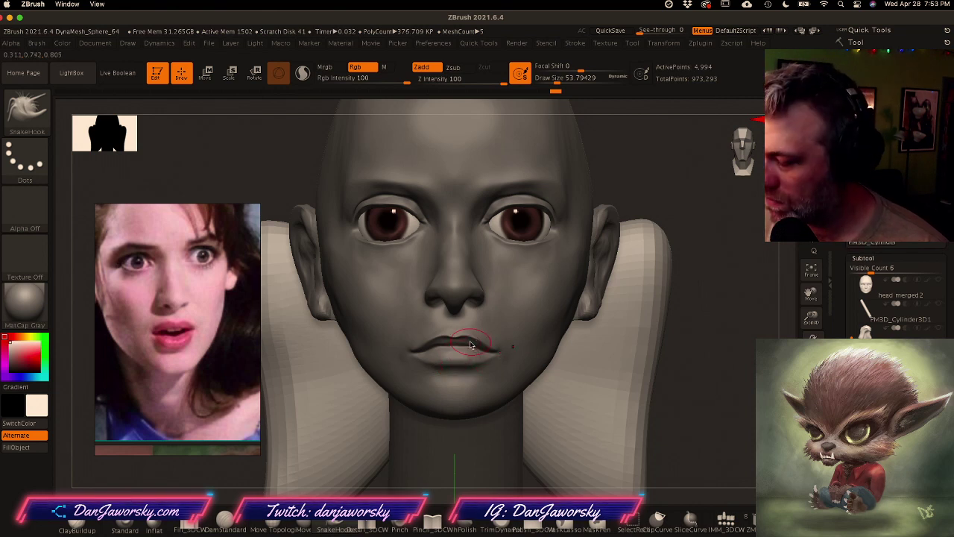
pyautogui.click(285, 520)
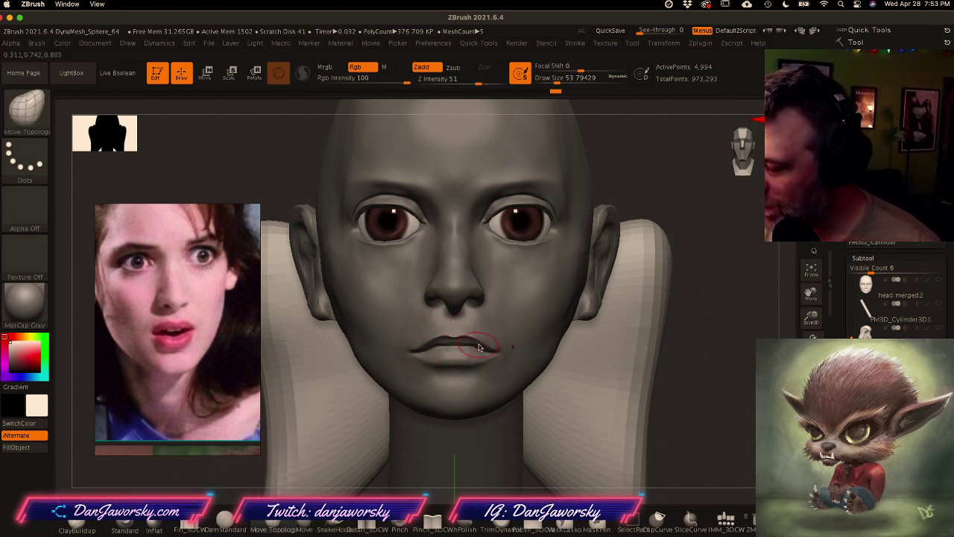
pyautogui.moveTo(478, 344); pyautogui.dragTo(482, 339)
pyautogui.press('super+z')
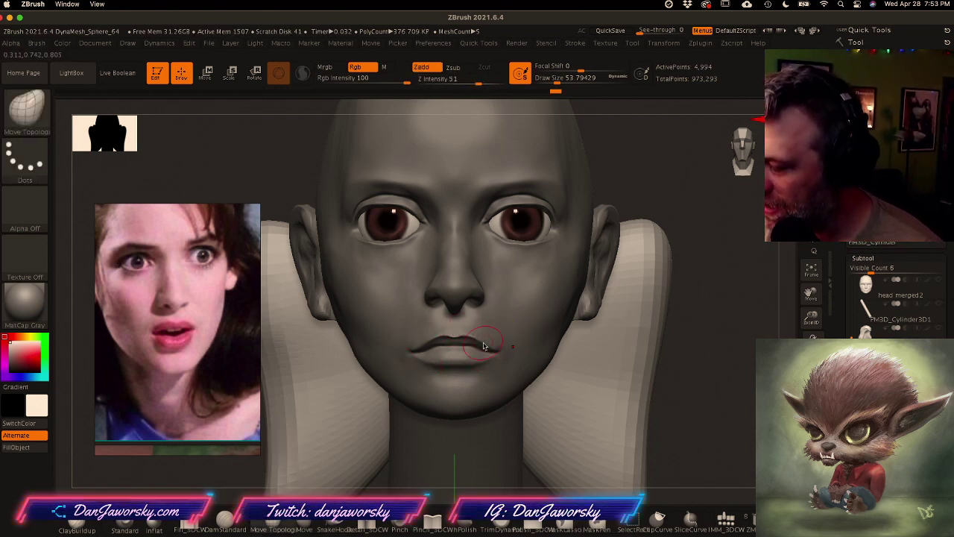
pyautogui.keyDown('alt'); pyautogui.click(503, 338); pyautogui.keyUp('alt')
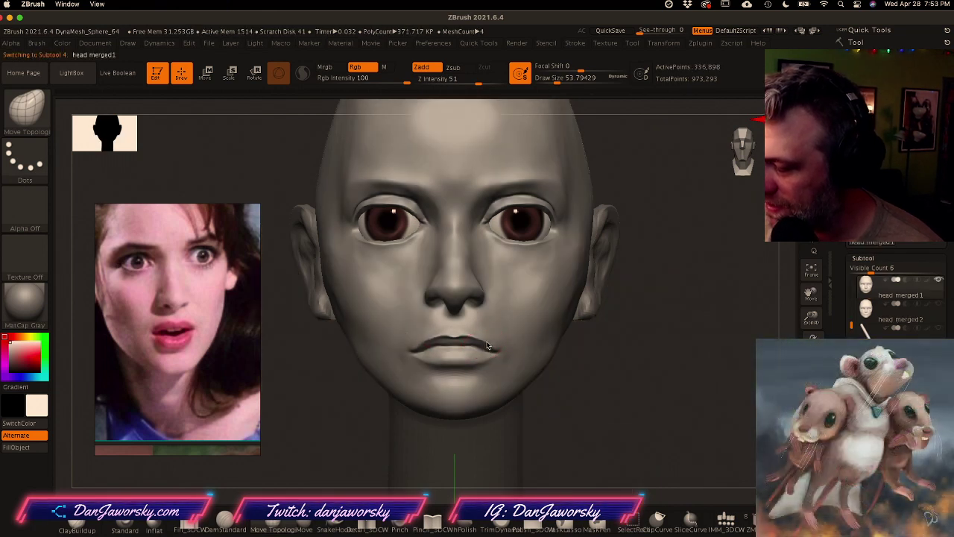
pyautogui.moveTo(471, 341)
pyautogui.mouseDown()
pyautogui.moveTo(473, 332)
pyautogui.moveTo(459, 337)
pyautogui.mouseUp()
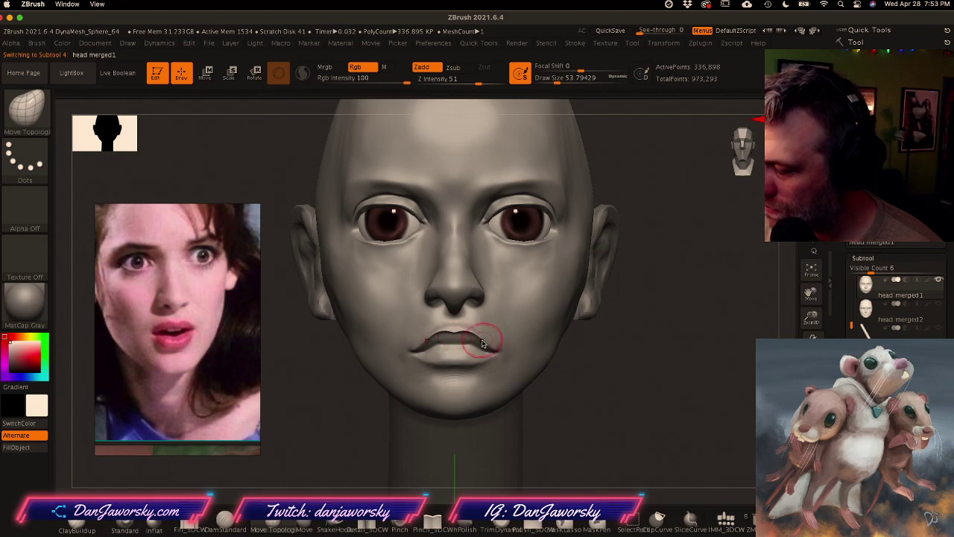
pyautogui.moveTo(492, 346)
pyautogui.mouseDown(button='right')
pyautogui.moveTo(519, 343)
pyautogui.moveTo(518, 370)
pyautogui.moveTo(488, 363)
pyautogui.mouseUp(button='right')
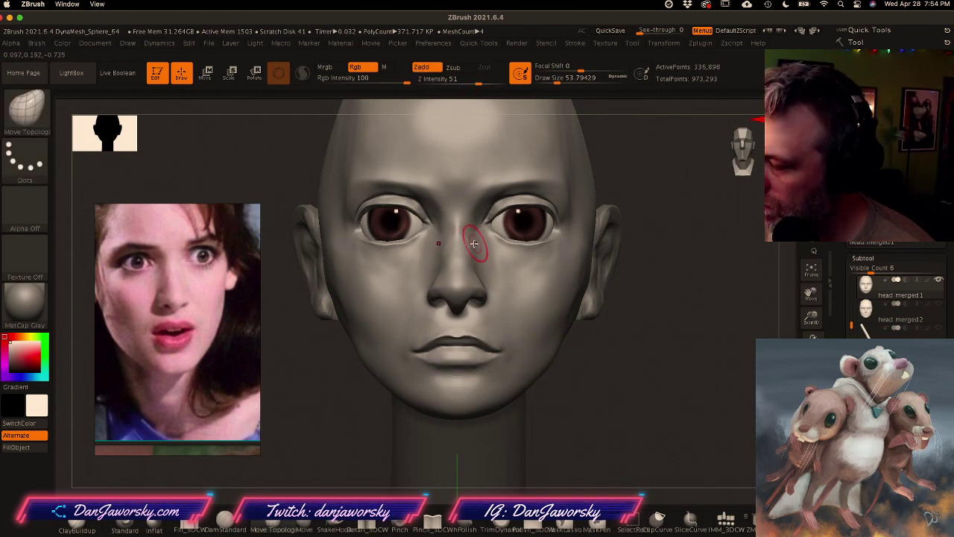
pyautogui.moveTo(479, 230); pyautogui.dragTo(484, 227, button='right')
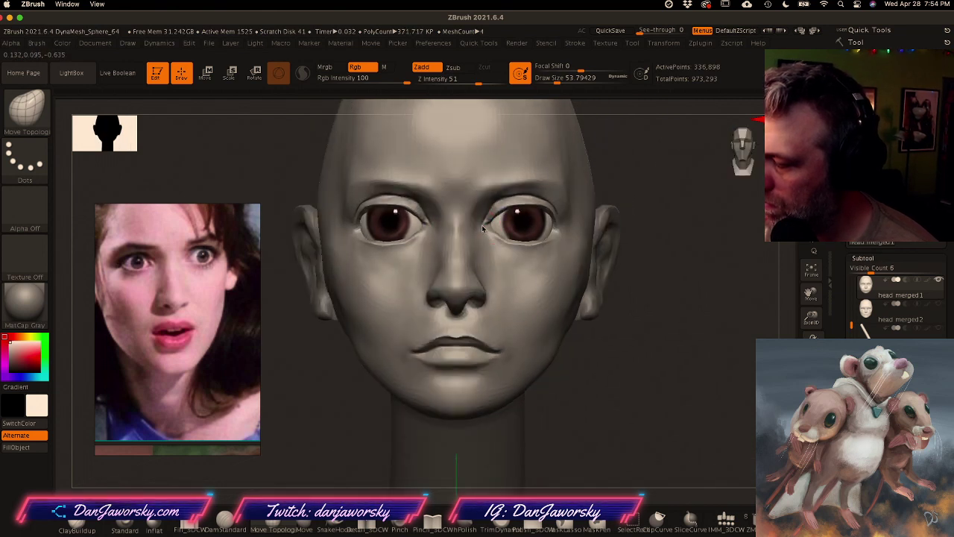
# Step: Adjust the head's cheek and jaw with Move Topological and enlarge the brush's draw size to about 182
pyautogui.moveTo(562, 380)
pyautogui.keyDown('ctrl'); pyautogui.mouseDown(button='right')
pyautogui.moveTo(496, 393)
pyautogui.moveTo(560, 381)
pyautogui.moveTo(532, 354)
pyautogui.mouseUp(button='right'); pyautogui.keyUp('ctrl')
pyautogui.moveTo(522, 281); pyautogui.dragTo(512, 275)
pyautogui.moveTo(512, 275); pyautogui.dragTo(517, 289, button='right')
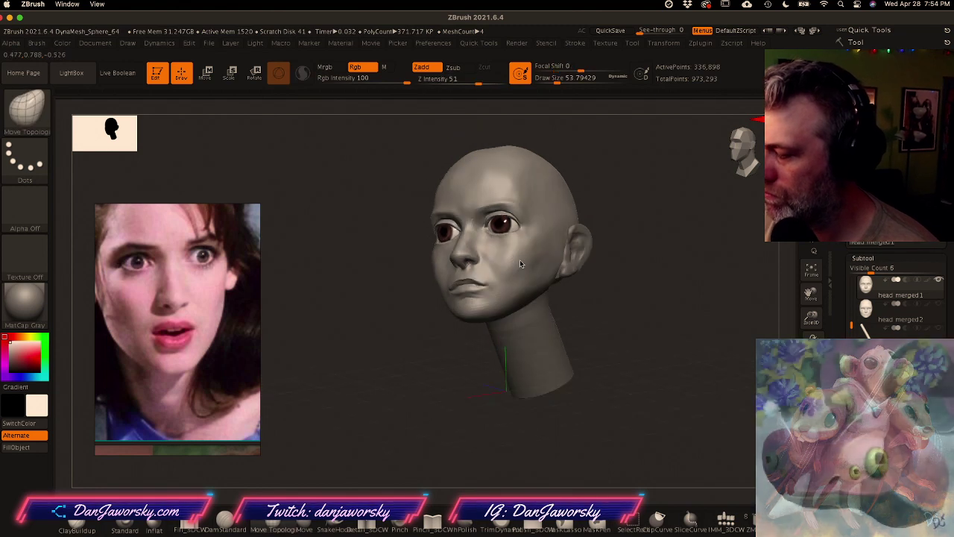
pyautogui.press('space')
pyautogui.moveTo(528, 295); pyautogui.dragTo(534, 296)
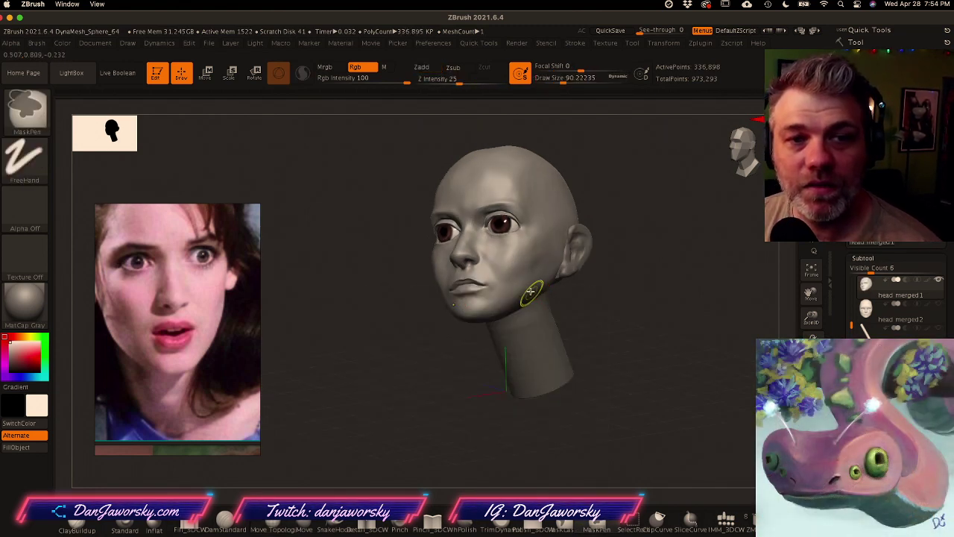
pyautogui.keyDown('ctrl'); pyautogui.moveTo(531, 294); pyautogui.dragTo(550, 286, button='right'); pyautogui.keyUp('ctrl')
pyautogui.press('space')
pyautogui.moveTo(549, 286); pyautogui.dragTo(558, 288)
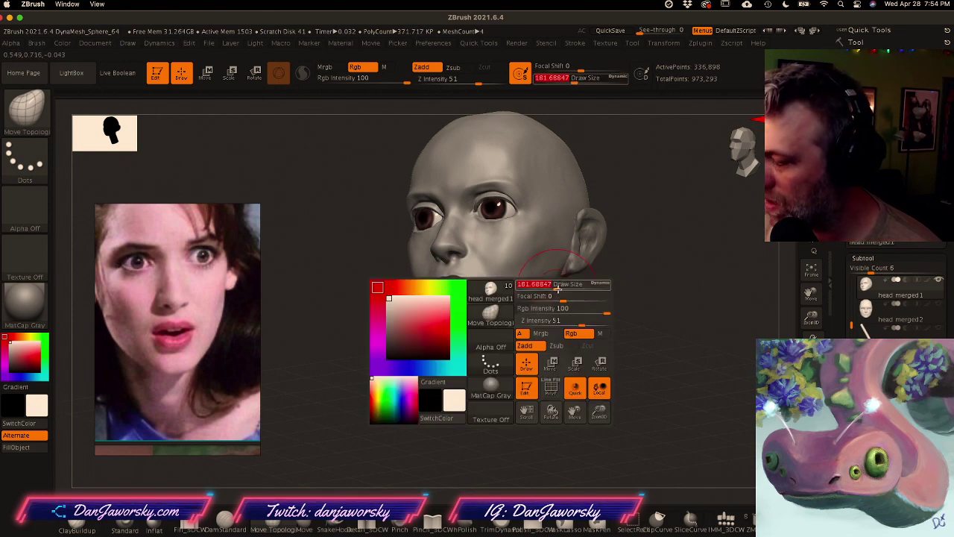
# Step: Refine the cheeks and jawline with Move Topological from several angles, reducing the draw size to about 90
pyautogui.moveTo(528, 301); pyautogui.dragTo(578, 285, button='right')
pyautogui.keyDown('ctrl'); pyautogui.moveTo(578, 286); pyautogui.dragTo(560, 279, button='right'); pyautogui.keyUp('ctrl')
pyautogui.press('space')
pyautogui.moveTo(527, 261)
pyautogui.keyDown('shift'); pyautogui.mouseDown(button='right')
pyautogui.moveTo(495, 240)
pyautogui.moveTo(537, 251)
pyautogui.mouseUp(button='right'); pyautogui.keyUp('shift')
pyautogui.press('space')
pyautogui.moveTo(538, 251); pyautogui.dragTo(530, 248)
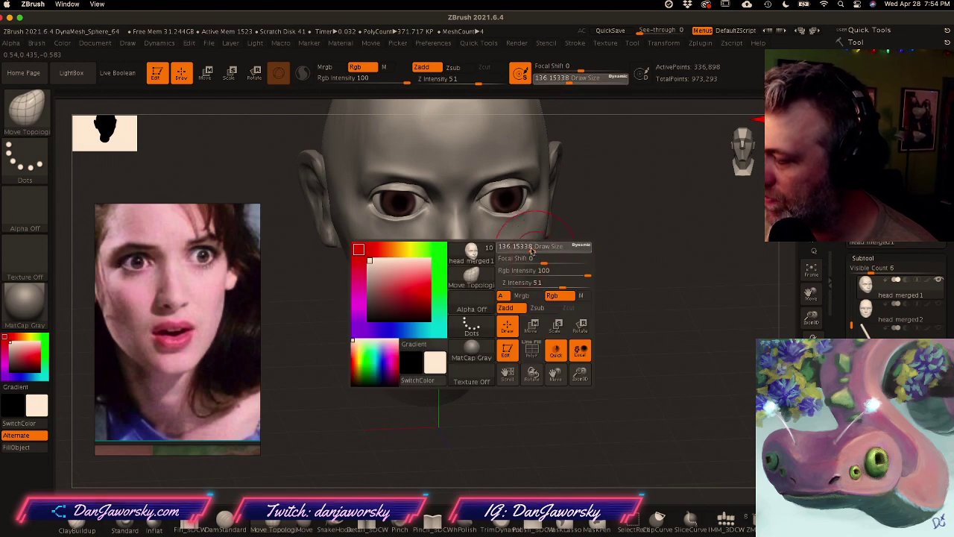
pyautogui.moveTo(535, 291)
pyautogui.mouseDown(button='right')
pyautogui.moveTo(548, 297)
pyautogui.moveTo(564, 275)
pyautogui.moveTo(527, 277)
pyautogui.moveTo(518, 305)
pyautogui.moveTo(571, 258)
pyautogui.moveTo(612, 304)
pyautogui.mouseUp(button='right')
pyautogui.moveTo(612, 304)
pyautogui.mouseDown(button='right')
pyautogui.moveTo(544, 286)
pyautogui.moveTo(522, 302)
pyautogui.moveTo(524, 334)
pyautogui.moveTo(504, 326)
pyautogui.moveTo(509, 338)
pyautogui.moveTo(536, 331)
pyautogui.mouseUp(button='right')
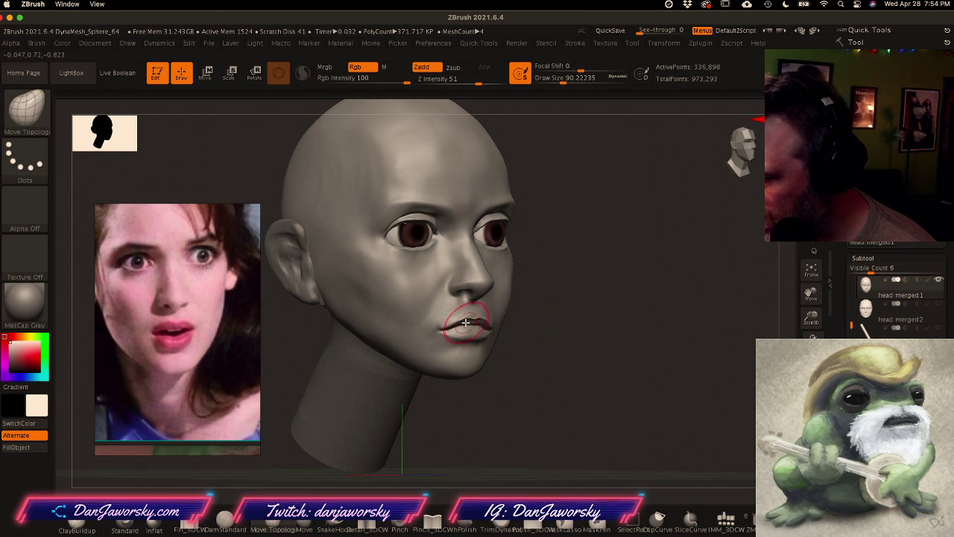
# Step: Refine the upper lip and mouth corner with Move Topological at a draw size of about 49
pyautogui.keyDown('ctrl'); pyautogui.moveTo(490, 320); pyautogui.dragTo(496, 333, button='right'); pyautogui.keyUp('ctrl')
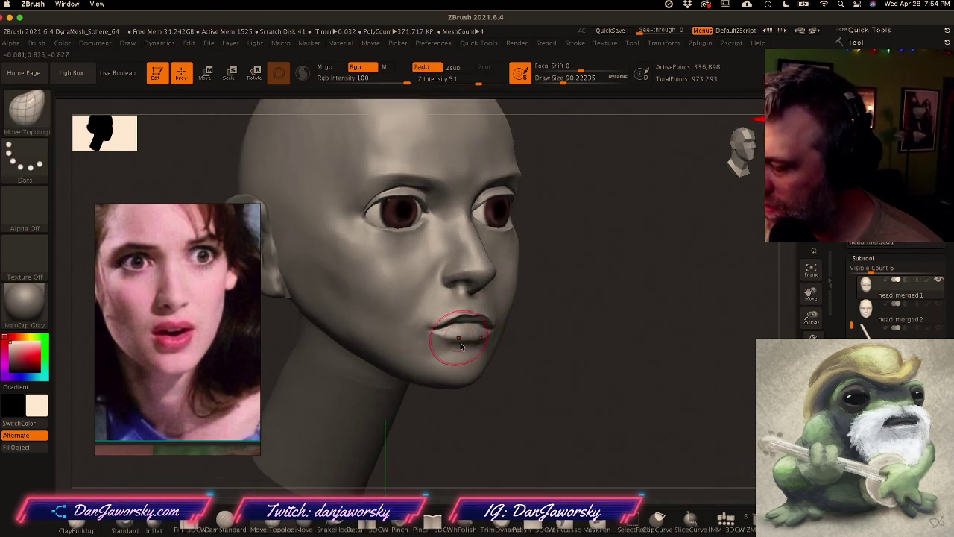
pyautogui.press('space')
pyautogui.moveTo(480, 348); pyautogui.dragTo(467, 351)
pyautogui.moveTo(515, 347)
pyautogui.mouseDown(button='right')
pyautogui.moveTo(457, 331)
pyautogui.moveTo(492, 350)
pyautogui.moveTo(477, 316)
pyautogui.moveTo(513, 312)
pyautogui.moveTo(468, 310)
pyautogui.moveTo(479, 320)
pyautogui.mouseUp(button='right')
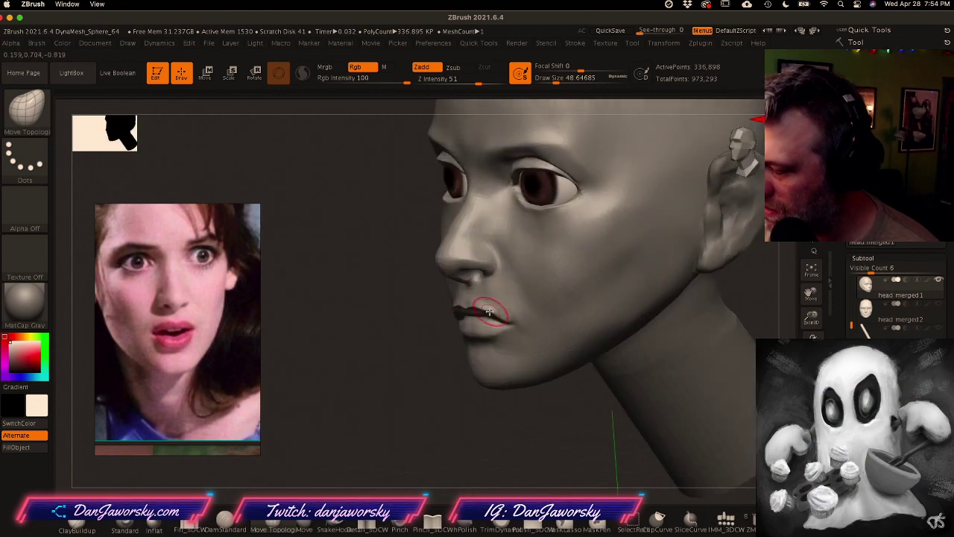
pyautogui.moveTo(480, 308); pyautogui.dragTo(478, 304)
pyautogui.moveTo(515, 350)
pyautogui.keyDown('shift'); pyautogui.mouseDown(button='right')
pyautogui.moveTo(581, 366)
pyautogui.moveTo(538, 366)
pyautogui.mouseUp(button='right'); pyautogui.keyUp('shift')
pyautogui.moveTo(538, 366); pyautogui.dragTo(564, 366, button='right')
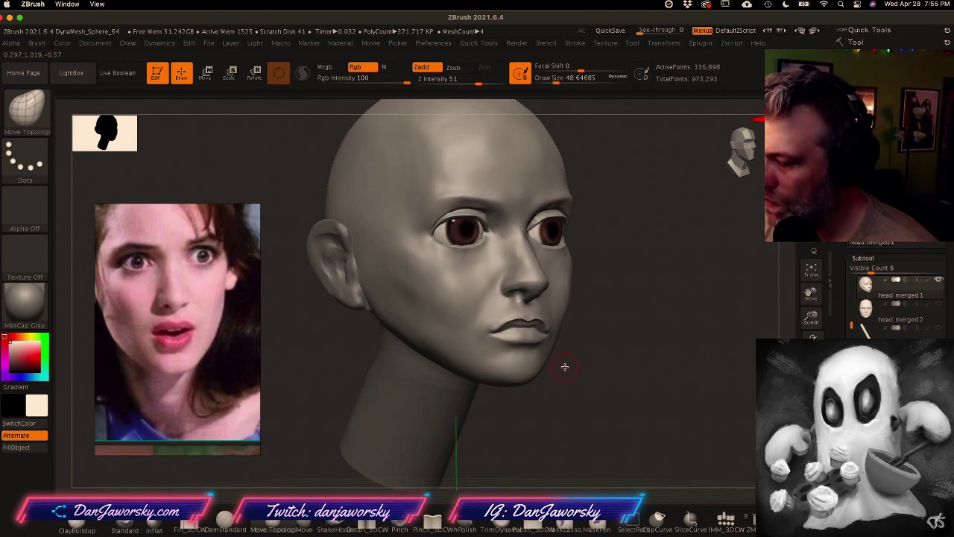
# Step: Search the PureRef board and bring up the three-quarter close-up of the dark-haired woman with closed red lips and a white collar
pyautogui.click(202, 328)
pyautogui.scroll(-8, 202, 328)
pyautogui.moveTo(111, 380); pyautogui.dragTo(202, 322, button='middle')
pyautogui.moveTo(135, 324); pyautogui.dragTo(183, 346, button='middle')
pyautogui.moveTo(232, 290); pyautogui.dragTo(221, 291, button='middle')
pyautogui.scroll(1, 222, 291)
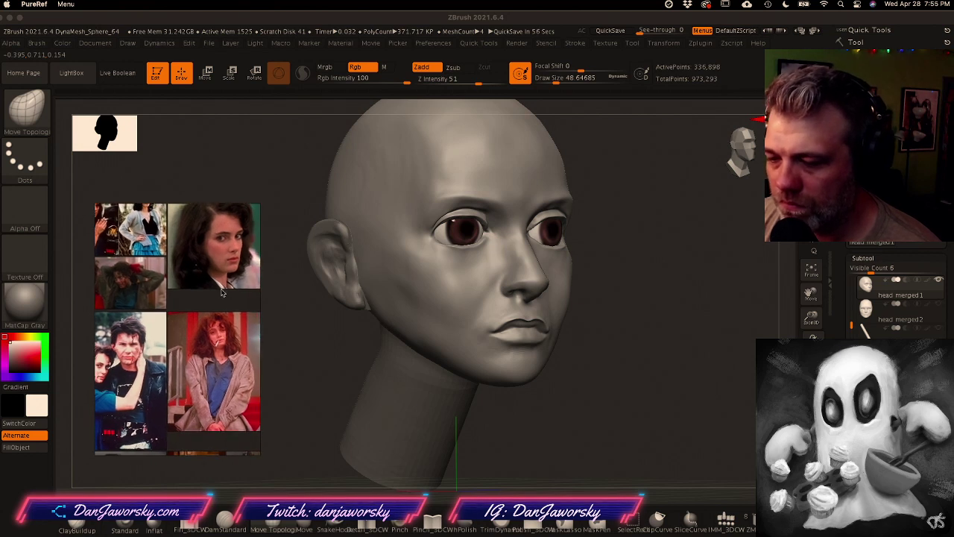
pyautogui.click(228, 260)
pyautogui.scroll(6, 228, 260)
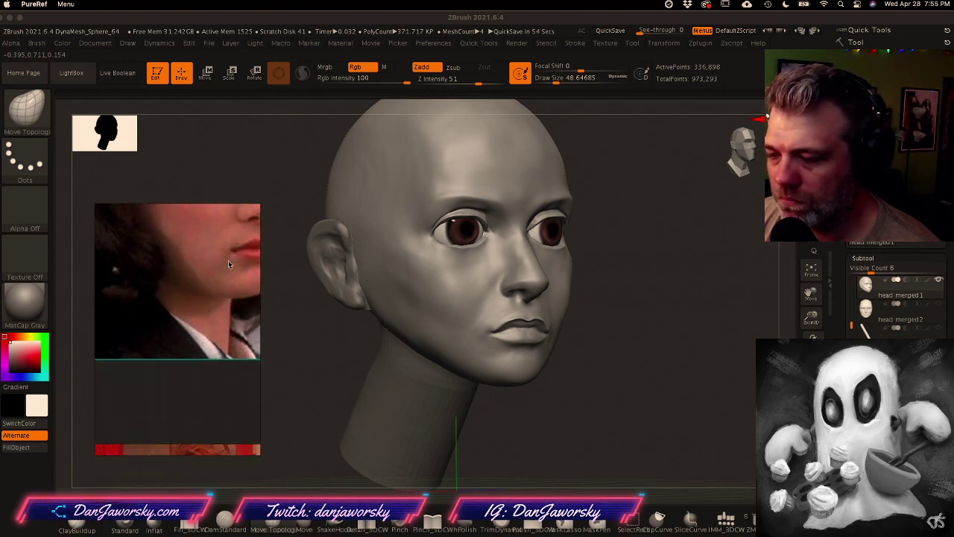
pyautogui.moveTo(228, 261); pyautogui.dragTo(176, 293, button='middle')
# Step: Back in ZBrush, undo the last lip change and compare the mouth with the reference in a close three-quarter view
pyautogui.click(614, 368)
pyautogui.keyDown('shift'); pyautogui.moveTo(613, 368); pyautogui.dragTo(609, 367); pyautogui.keyUp('shift')
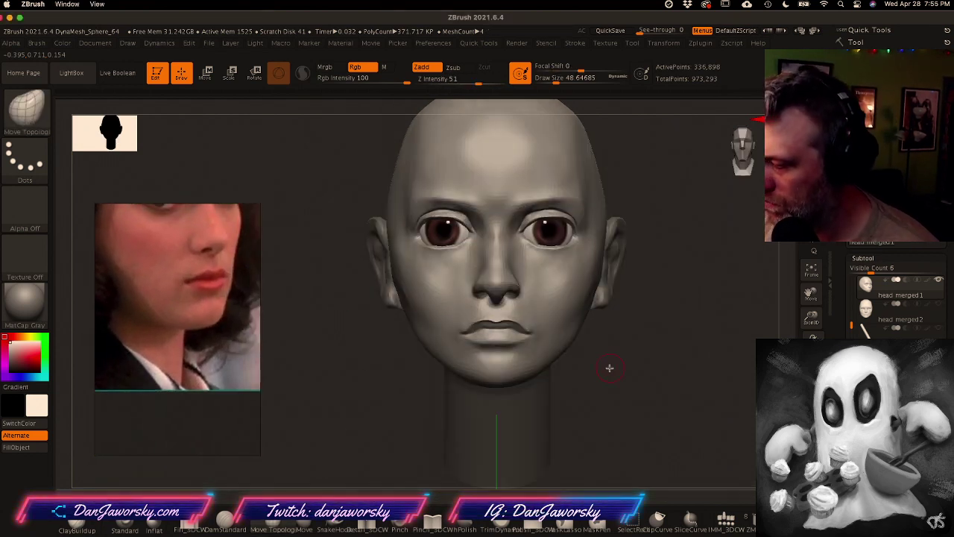
pyautogui.hotkey('ctrl', 'z')
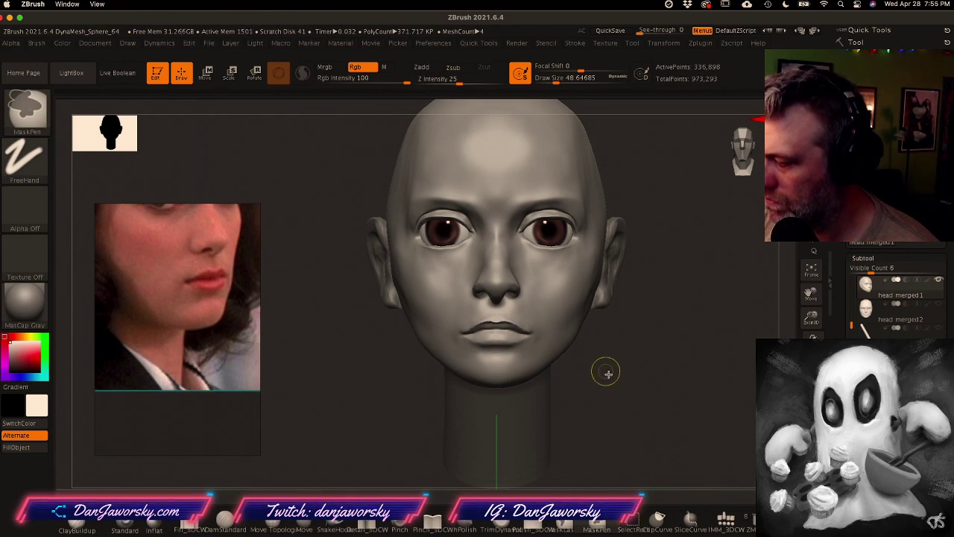
pyautogui.moveTo(589, 373)
pyautogui.mouseDown()
pyautogui.moveTo(628, 355)
pyautogui.moveTo(489, 290)
pyautogui.moveTo(452, 287)
pyautogui.mouseUp()
pyautogui.keyDown('ctrl'); pyautogui.moveTo(452, 288); pyautogui.dragTo(492, 324, button='right'); pyautogui.keyUp('ctrl')
pyautogui.moveTo(492, 324); pyautogui.dragTo(474, 325)
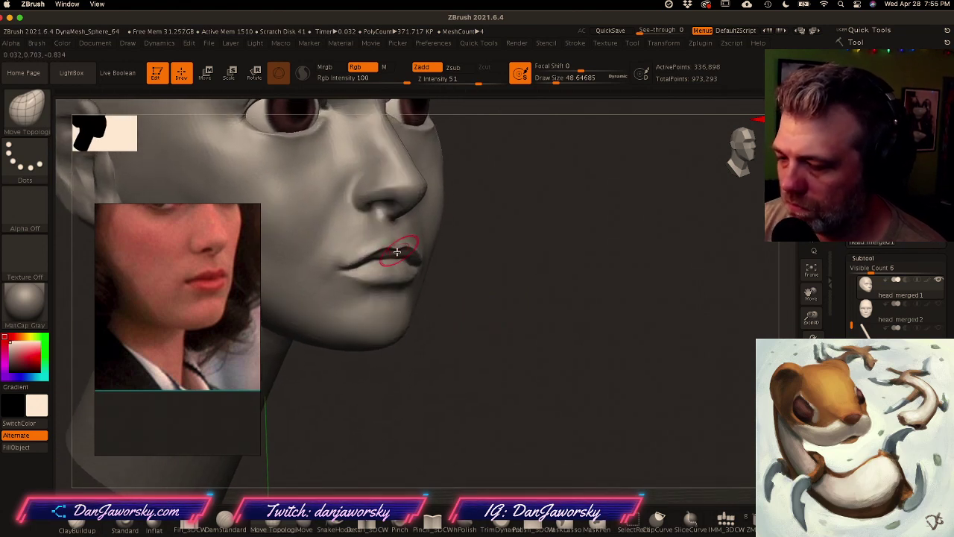
pyautogui.moveTo(209, 271); pyautogui.dragTo(210, 274)
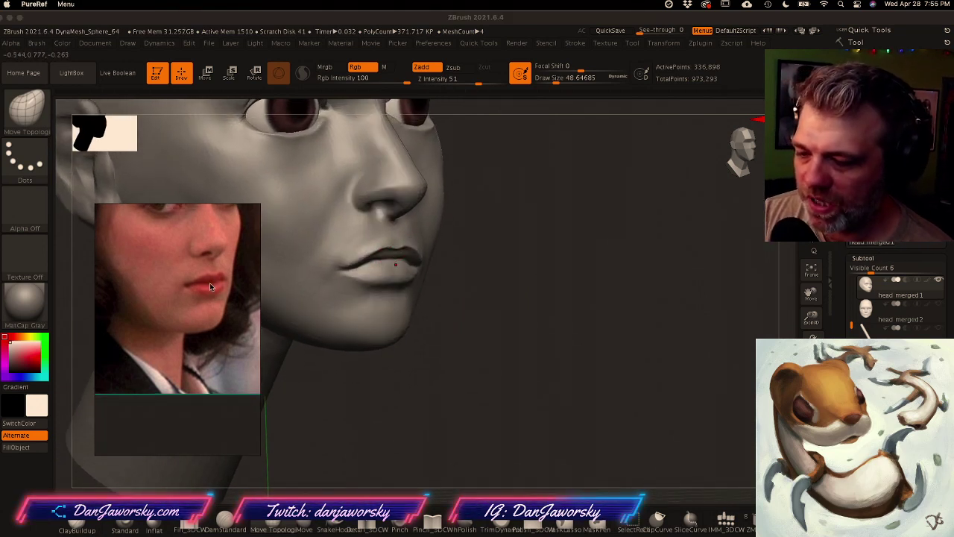
# Step: Try to nudge the centre of the upper lip, undo it, and try masking the lip at a draw size of about 18
pyautogui.click(394, 260)
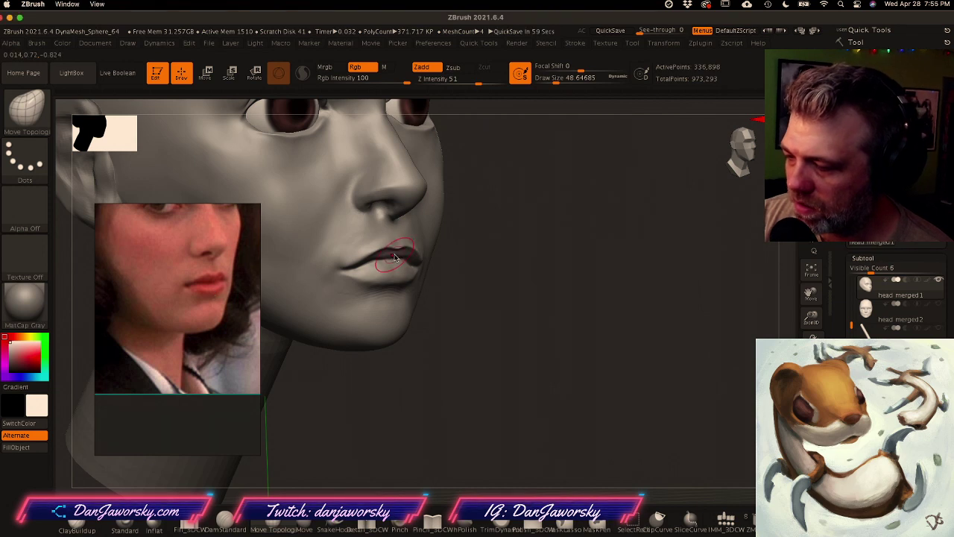
pyautogui.moveTo(397, 255); pyautogui.dragTo(400, 251)
pyautogui.press('super+z')
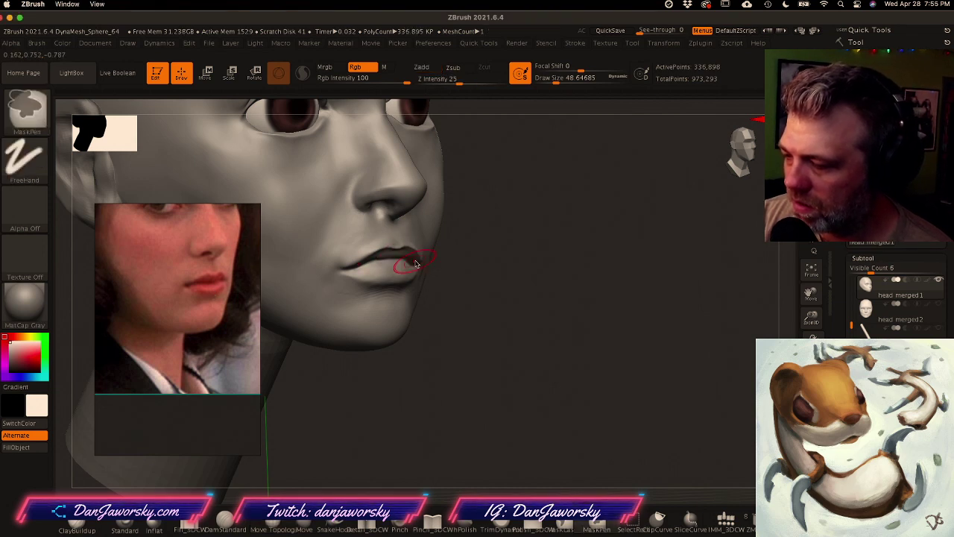
pyautogui.press('space')
pyautogui.moveTo(415, 256); pyautogui.dragTo(405, 257)
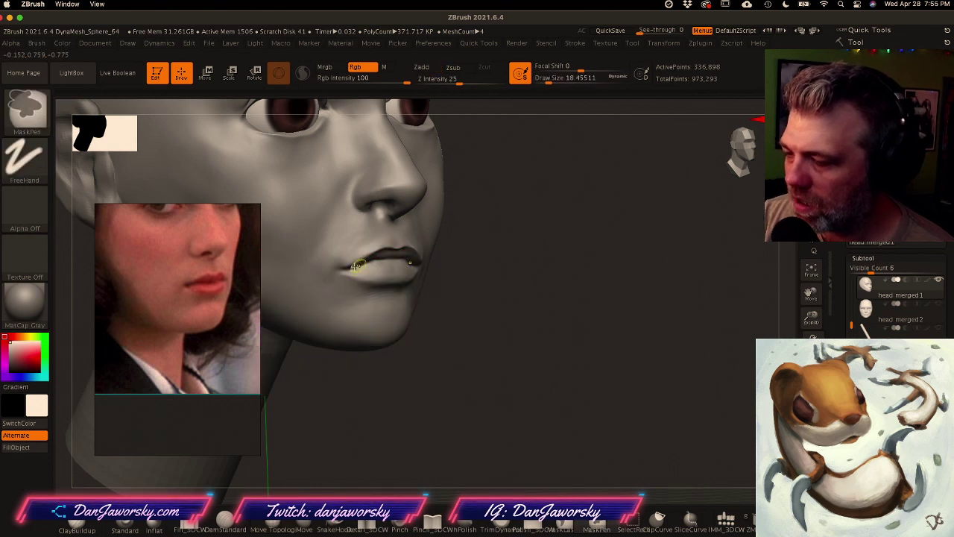
pyautogui.keyDown('ctrl'); pyautogui.click(545, 360); pyautogui.keyUp('ctrl')
pyautogui.keyDown('ctrl'); pyautogui.moveTo(548, 363); pyautogui.dragTo(553, 369); pyautogui.keyUp('ctrl')
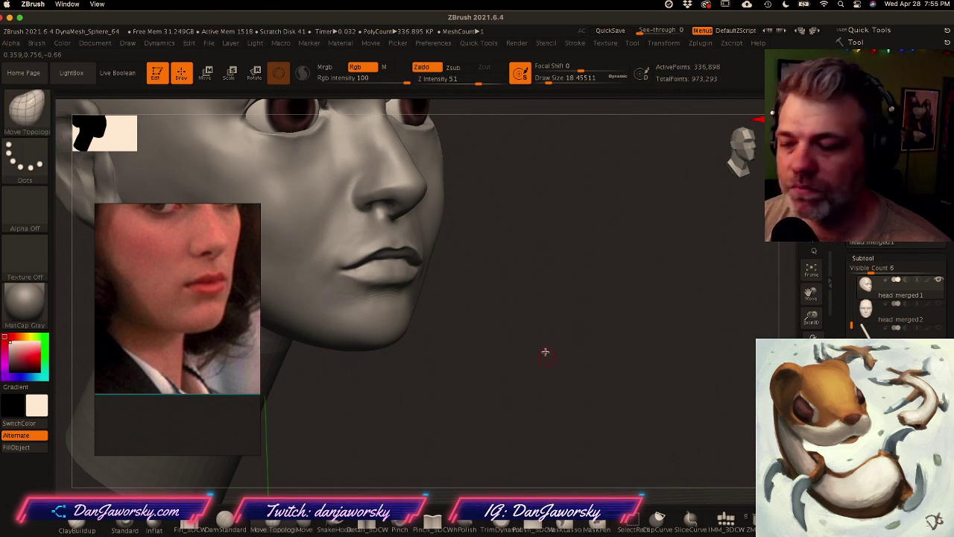
# Step: Set the Move Topological draw size to about 39 and adjust the upper lip from three-quarter and profile views
pyautogui.press('space')
pyautogui.moveTo(396, 249); pyautogui.dragTo(392, 228)
pyautogui.hotkey('ctrl', 'z')
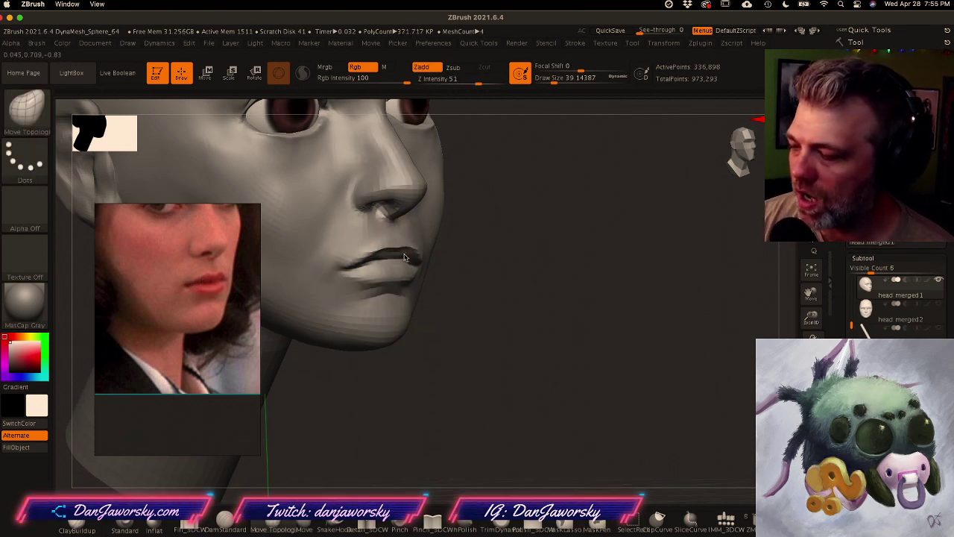
pyautogui.moveTo(449, 257); pyautogui.dragTo(507, 254)
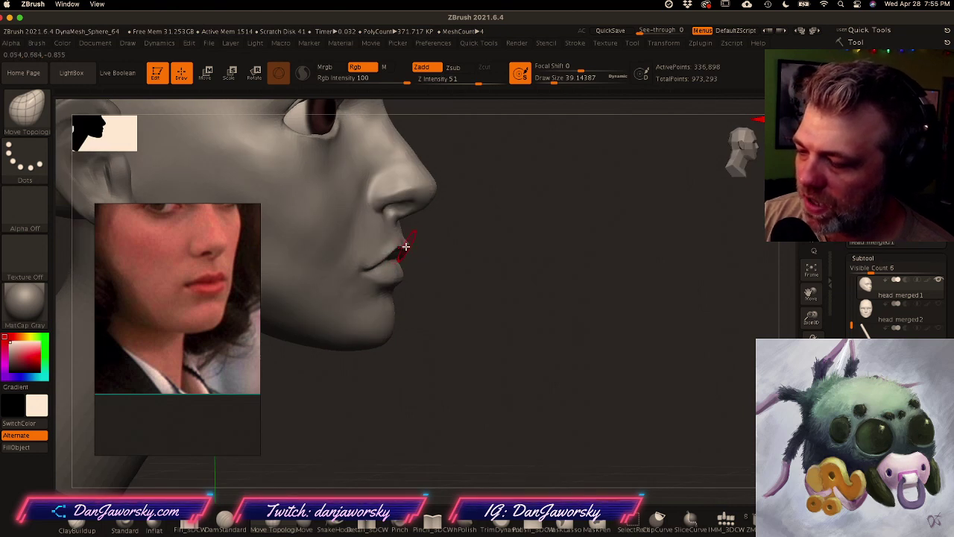
pyautogui.press('ctrl')
pyautogui.moveTo(425, 267); pyautogui.dragTo(384, 284)
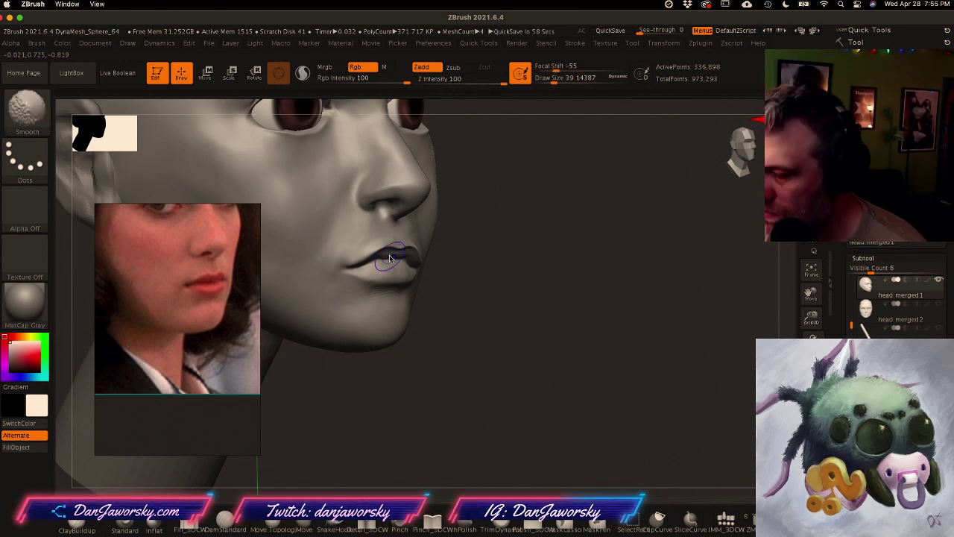
# Step: Lower the head three subdivision levels, try masking the upper lip at a draw size of about 13, and go back up two levels
pyautogui.hotkey('shift', 'd')
pyautogui.hotkey('shift', 'd')
pyautogui.hotkey('shift', 'd')
pyautogui.press('space')
pyautogui.moveTo(403, 261); pyautogui.dragTo(396, 259)
pyautogui.press('ctrl')
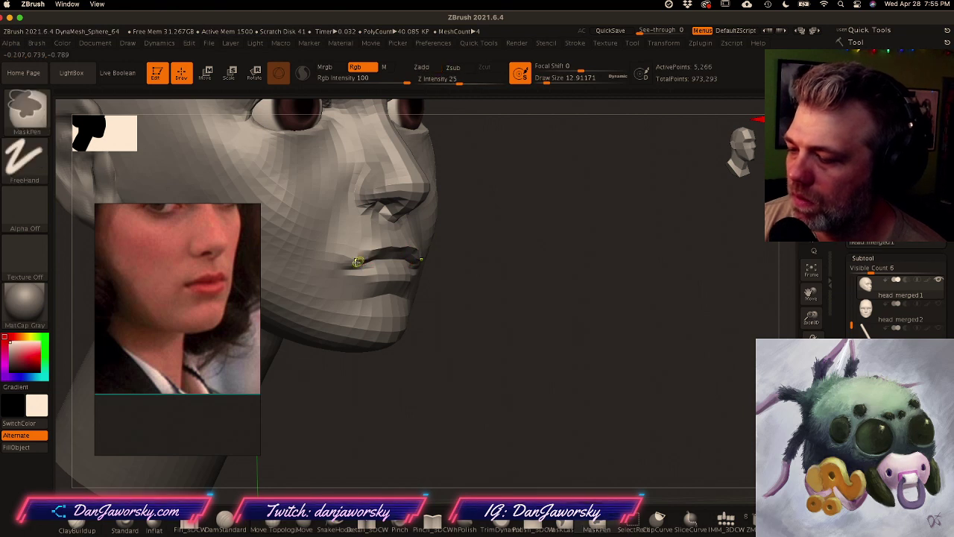
pyautogui.keyDown('ctrl'); pyautogui.moveTo(392, 249); pyautogui.dragTo(416, 252); pyautogui.keyUp('ctrl')
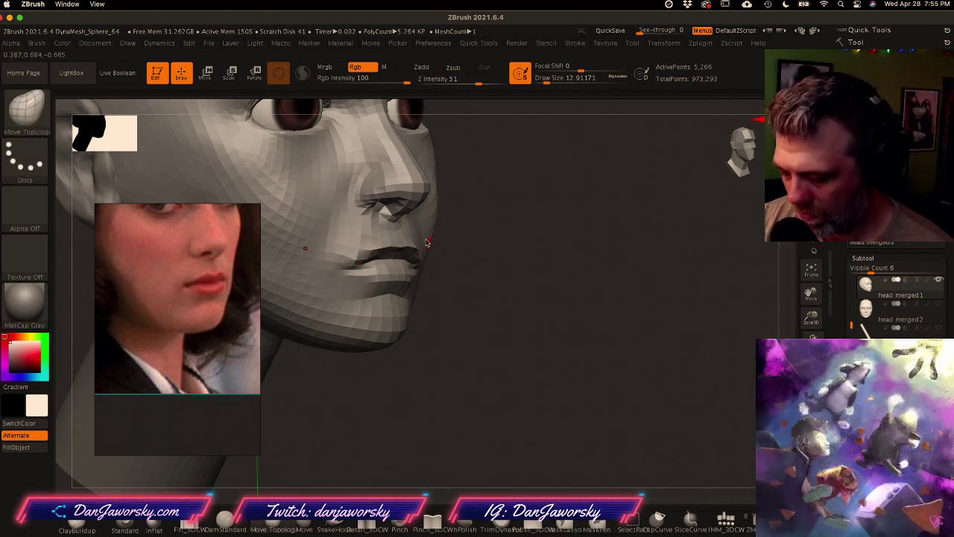
pyautogui.hotkey('ctrl', 'd')
pyautogui.hotkey('ctrl', 'd')
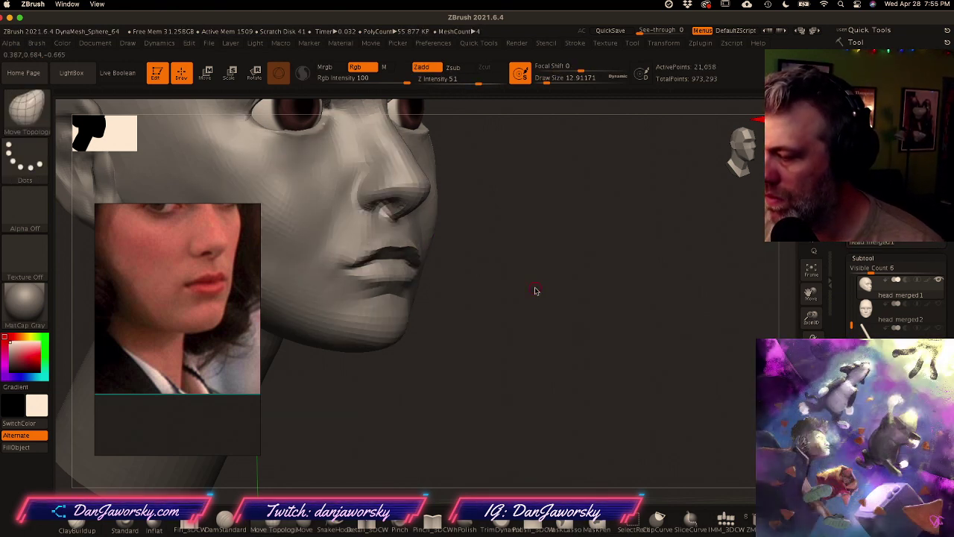
# Step: Mask the whole upper lip with MaskPen and invert the mask so only the lip can be edited
pyautogui.moveTo(500, 257); pyautogui.dragTo(486, 206)
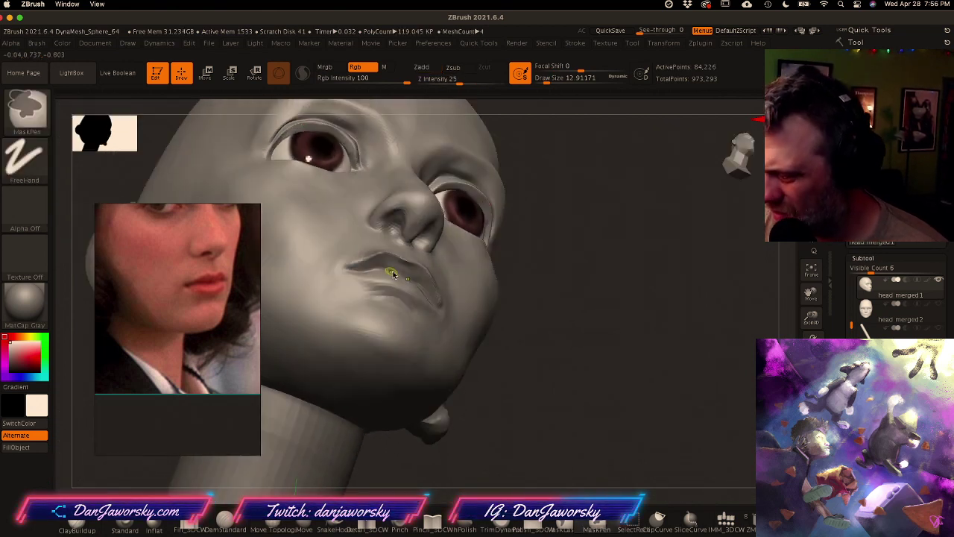
pyautogui.keyDown('ctrl'); pyautogui.moveTo(393, 268); pyautogui.dragTo(394, 263); pyautogui.keyUp('ctrl')
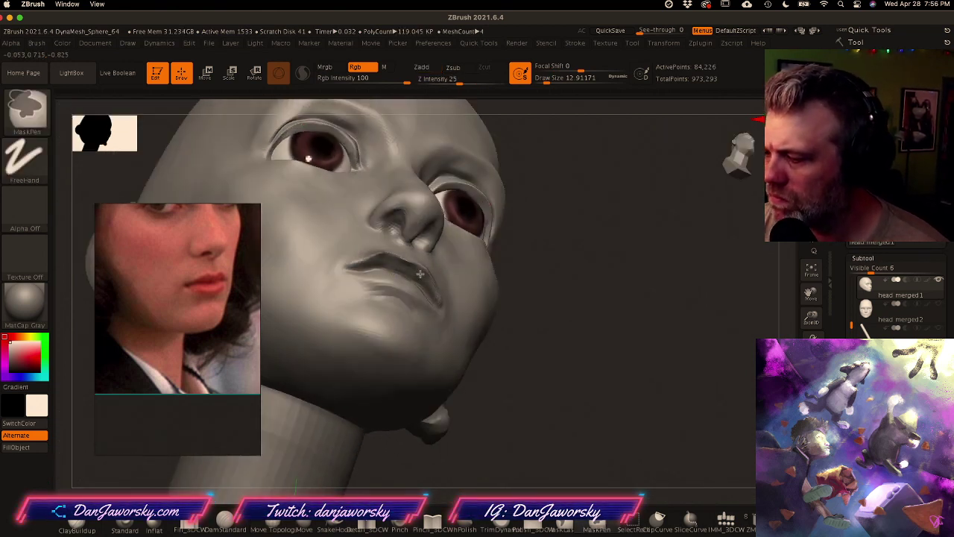
pyautogui.moveTo(357, 268); pyautogui.dragTo(378, 328, button='right')
pyautogui.keyDown('ctrl'); pyautogui.moveTo(357, 263); pyautogui.dragTo(416, 249); pyautogui.keyUp('ctrl')
pyautogui.keyDown('ctrl'); pyautogui.click(521, 374); pyautogui.keyUp('ctrl')
pyautogui.keyDown('shift'); pyautogui.moveTo(522, 373); pyautogui.dragTo(541, 306); pyautogui.keyUp('shift')
pyautogui.keyDown('shift'); pyautogui.moveTo(541, 306); pyautogui.dragTo(551, 363, button='right'); pyautogui.keyUp('shift')
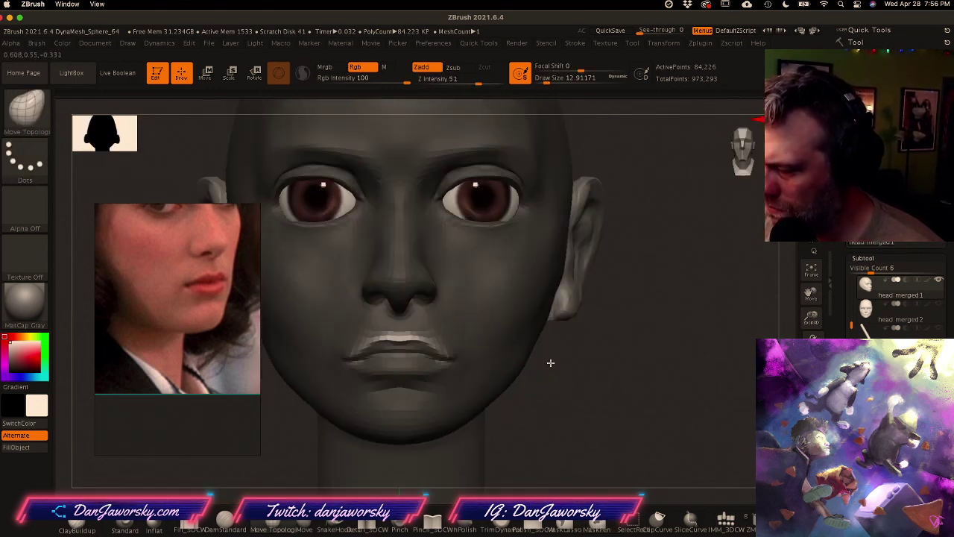
# Step: Reshape the unmasked upper lip on the coarse mesh at a draw size of about 41, and return to the highest subdivision level
pyautogui.moveTo(526, 401)
pyautogui.mouseDown()
pyautogui.moveTo(507, 388)
pyautogui.moveTo(558, 383)
pyautogui.moveTo(514, 394)
pyautogui.mouseUp()
pyautogui.press('space')
pyautogui.moveTo(531, 328)
pyautogui.mouseDown()
pyautogui.moveTo(539, 327)
pyautogui.moveTo(526, 334)
pyautogui.moveTo(541, 328)
pyautogui.moveTo(510, 336)
pyautogui.mouseUp()
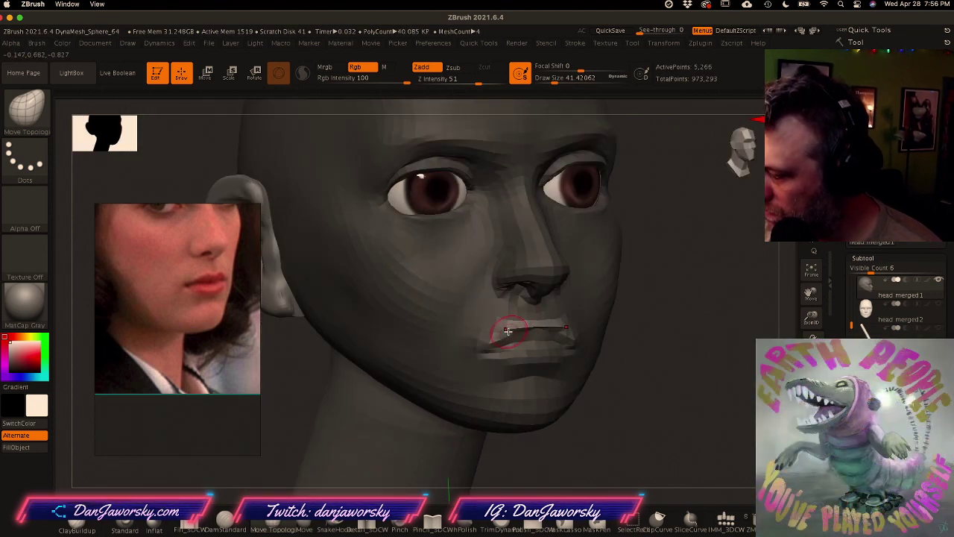
pyautogui.press('d')
pyautogui.press('d')
pyautogui.press('d')
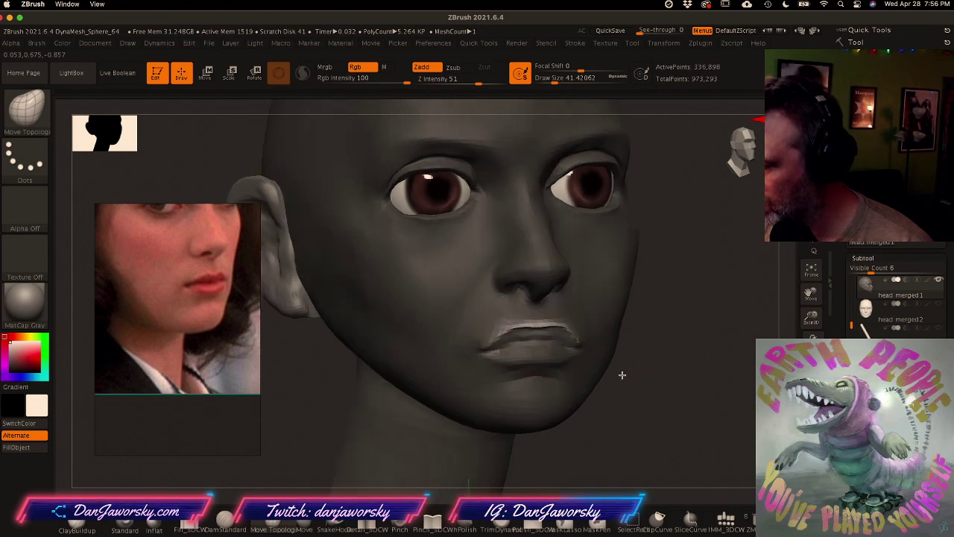
# Step: Release the mask on the face and nudge the upper lip's outline with Move Topological, checking it from front and profile
pyautogui.moveTo(633, 379); pyautogui.dragTo(594, 368)
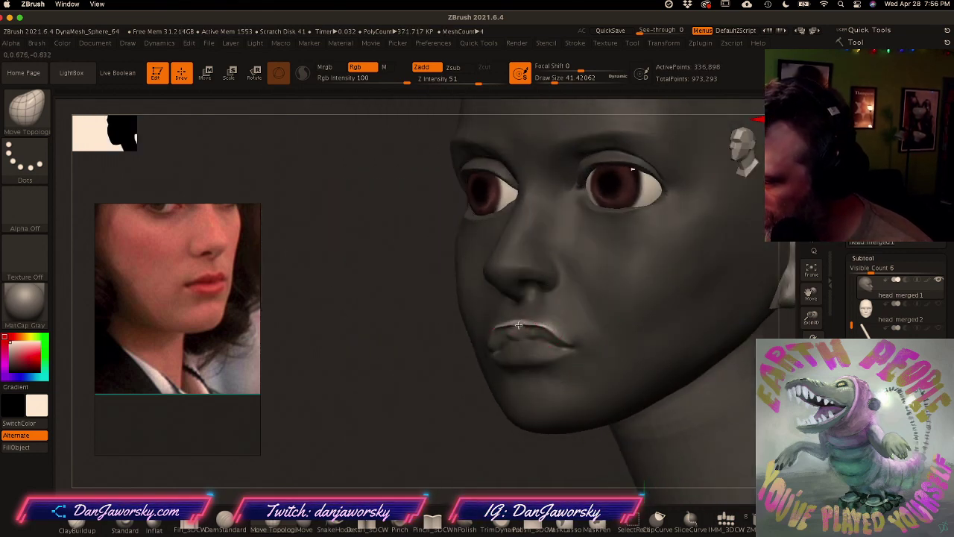
pyautogui.keyDown('shift'); pyautogui.moveTo(511, 328); pyautogui.dragTo(522, 326, button='right'); pyautogui.keyUp('shift')
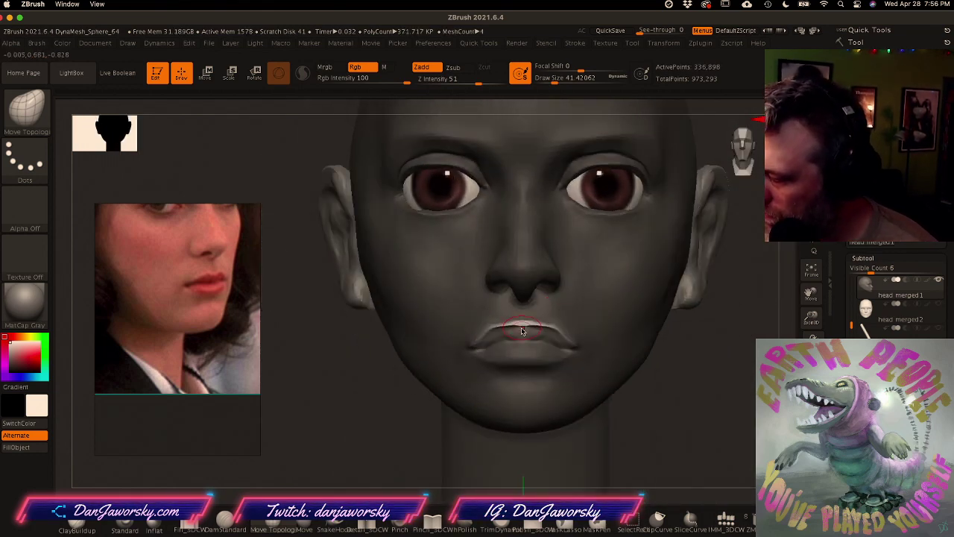
pyautogui.keyDown('ctrl'); pyautogui.moveTo(354, 411); pyautogui.dragTo(371, 420); pyautogui.keyUp('ctrl')
pyautogui.moveTo(514, 385)
pyautogui.mouseDown(button='right')
pyautogui.moveTo(556, 388)
pyautogui.moveTo(520, 381)
pyautogui.moveTo(522, 360)
pyautogui.mouseUp(button='right')
pyautogui.moveTo(510, 329); pyautogui.dragTo(511, 332)
pyautogui.moveTo(511, 332); pyautogui.dragTo(520, 339, button='right')
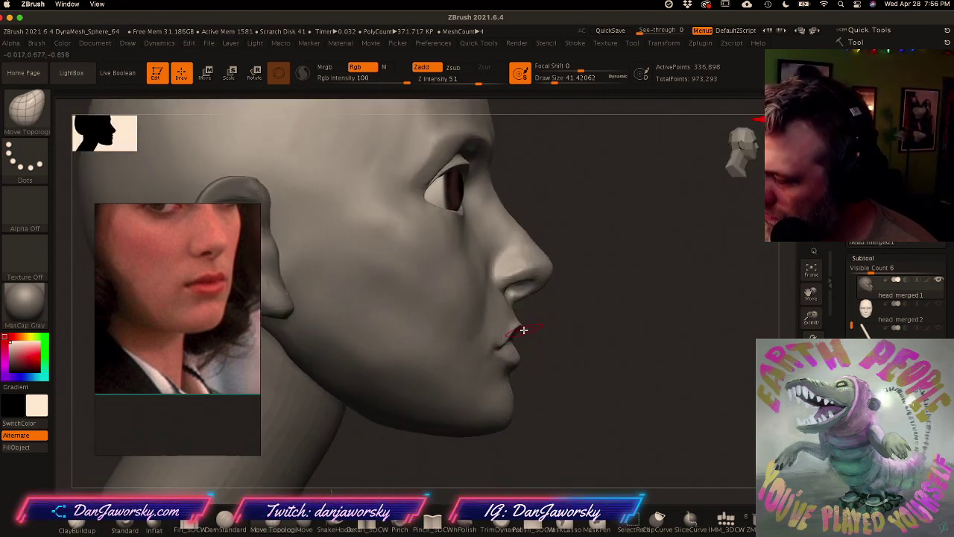
# Step: Switch to the ClayBuildup brush and set its draw size to about 44 for the lips
pyautogui.click(77, 519)
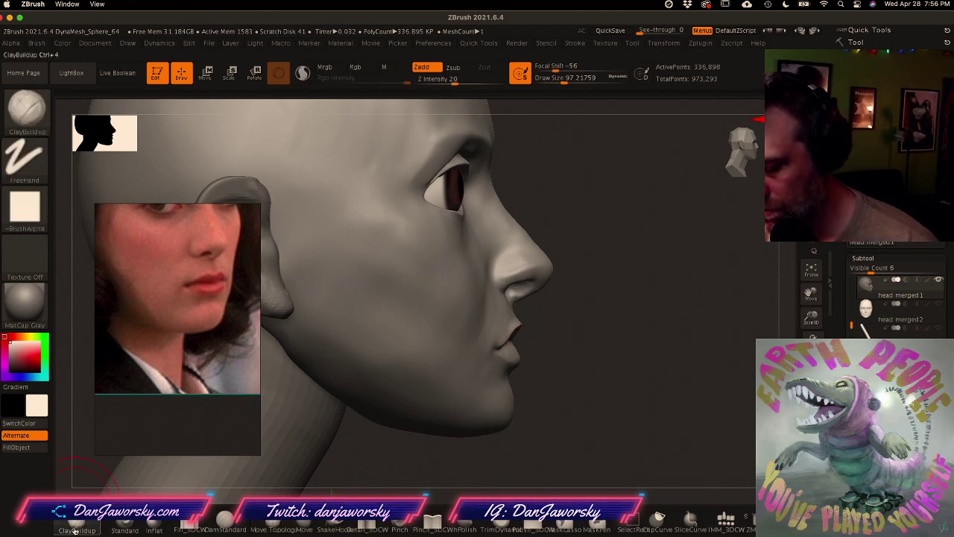
pyautogui.moveTo(542, 333); pyautogui.dragTo(554, 342, button='right')
pyautogui.press('space')
pyautogui.moveTo(554, 344); pyautogui.dragTo(530, 343)
pyautogui.moveTo(530, 343); pyautogui.dragTo(505, 336, button='right')
pyautogui.press('space')
pyautogui.moveTo(534, 336); pyautogui.dragTo(557, 337)
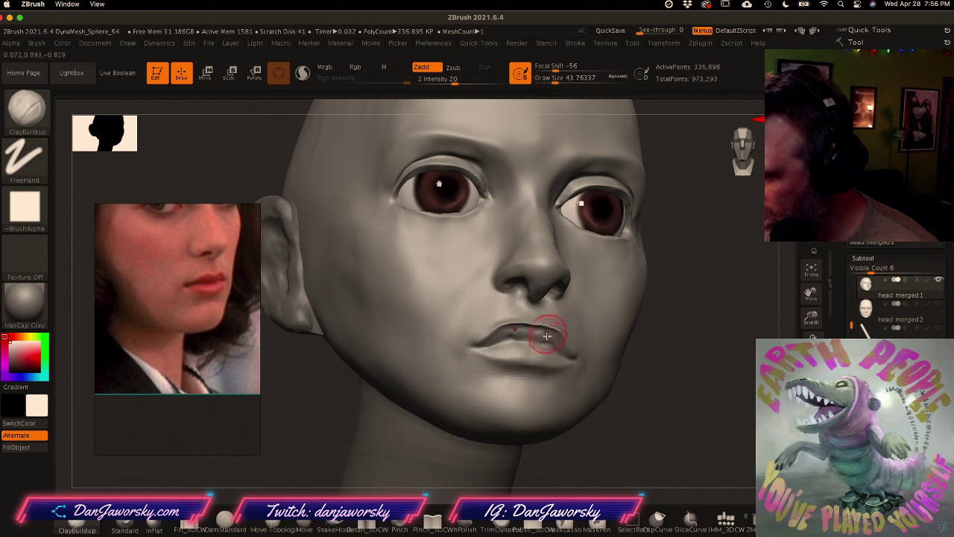
# Step: Drop the head two subdivision levels, set the ClayBuildup draw size to about 22, and check the lips from front to profile
pyautogui.hotkey('shift', 'd')
pyautogui.hotkey('shift', 'd')
pyautogui.press('space')
pyautogui.moveTo(550, 338); pyautogui.dragTo(513, 338)
pyautogui.press('space')
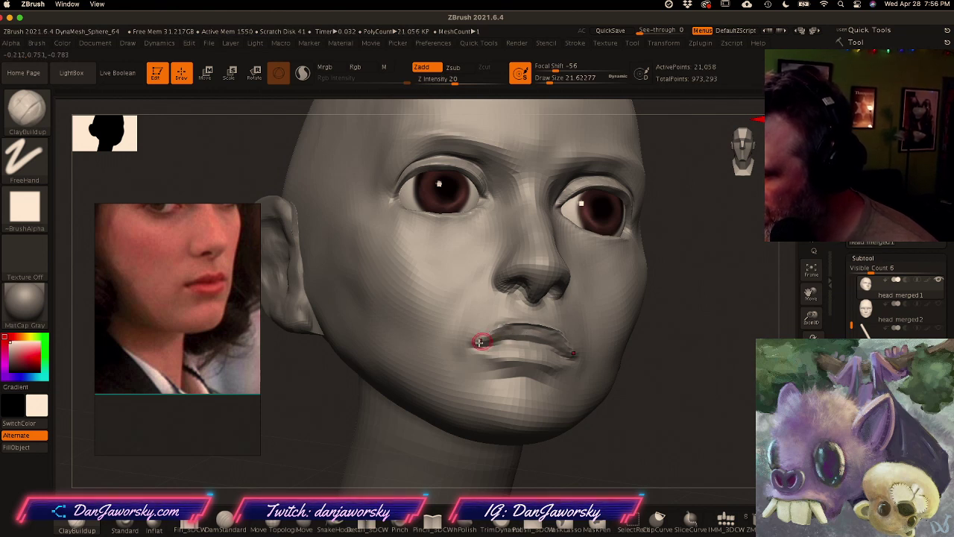
pyautogui.moveTo(497, 342)
pyautogui.mouseDown(button='right')
pyautogui.moveTo(531, 311)
pyautogui.moveTo(516, 337)
pyautogui.mouseUp(button='right')
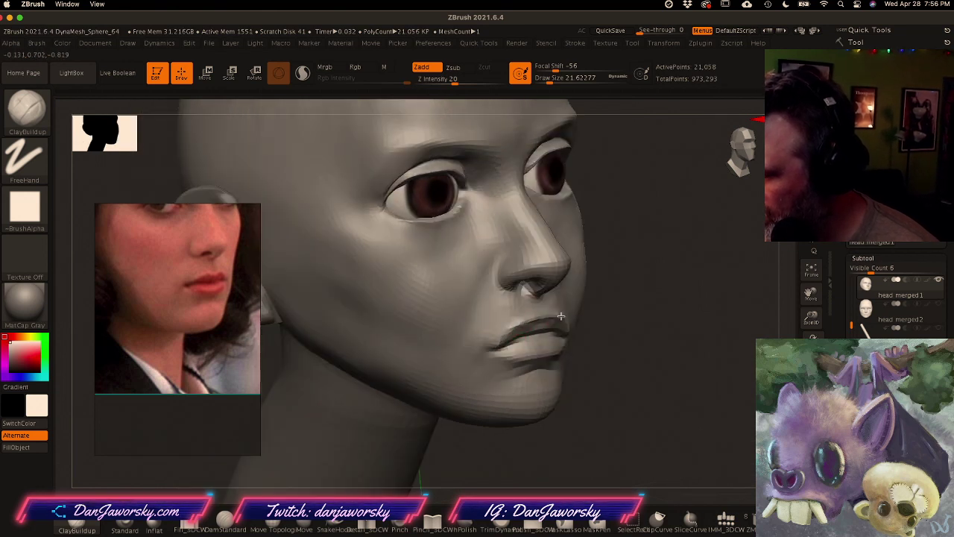
pyautogui.moveTo(559, 316); pyautogui.dragTo(571, 318, button='right')
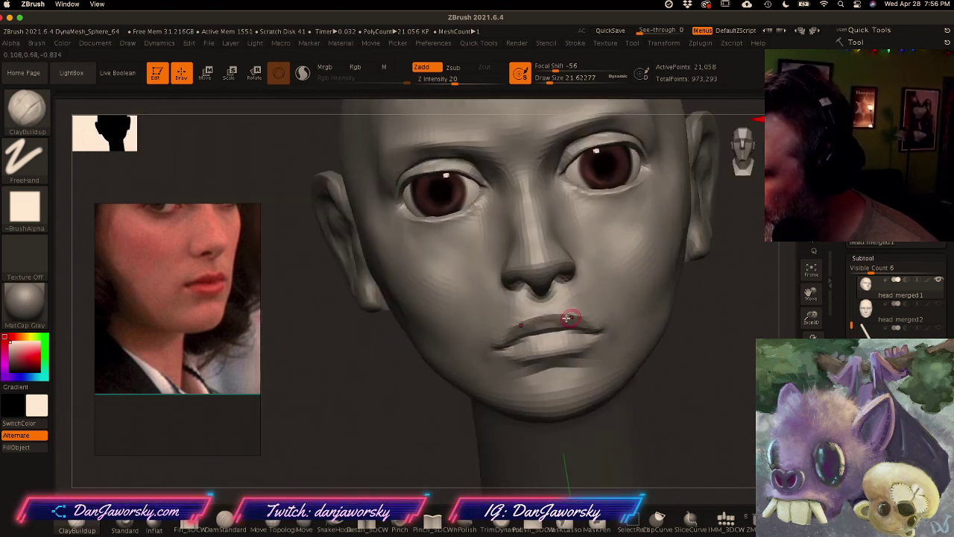
pyautogui.moveTo(581, 329); pyautogui.dragTo(554, 315, button='right')
pyautogui.moveTo(570, 364)
pyautogui.mouseDown(button='right')
pyautogui.moveTo(530, 369)
pyautogui.moveTo(569, 363)
pyautogui.mouseUp(button='right')
# Step: Switch to PureRef and look through the reference board for a side view of the face
pyautogui.click(168, 299)
pyautogui.scroll(-7, 171, 301)
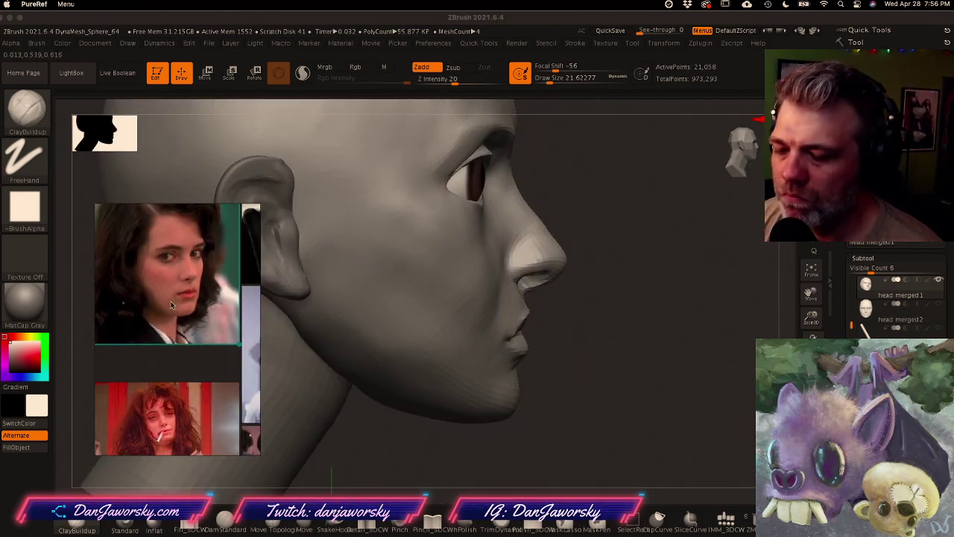
pyautogui.moveTo(150, 366); pyautogui.dragTo(157, 309, button='middle')
pyautogui.moveTo(149, 344); pyautogui.dragTo(150, 325, button='middle')
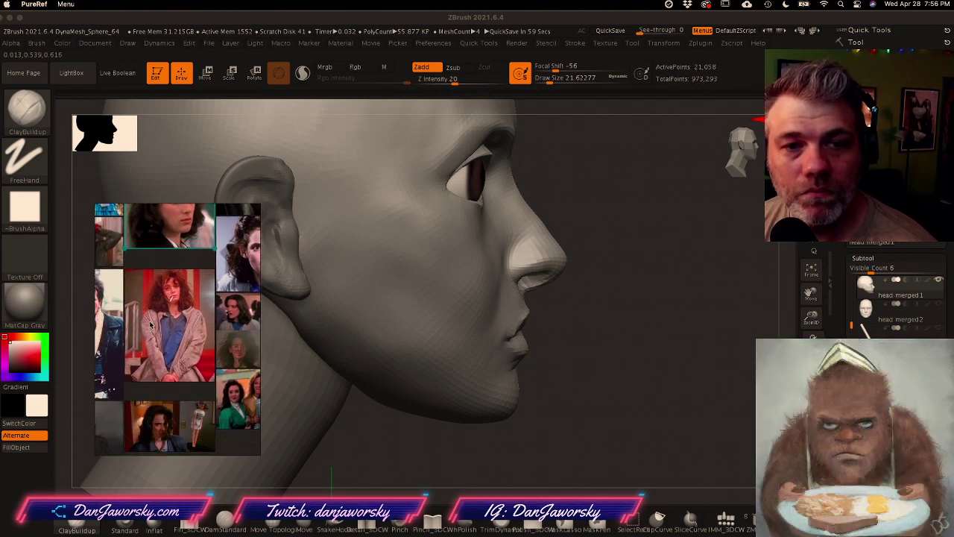
pyautogui.scroll(-5, 157, 321)
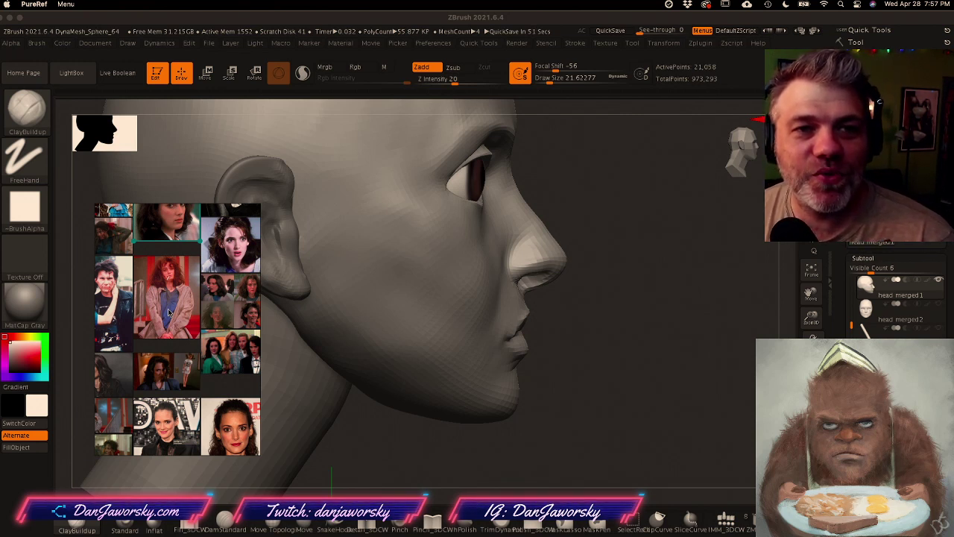
pyautogui.scroll(1, 161, 292)
pyautogui.scroll(-3, 161, 292)
pyautogui.moveTo(160, 340); pyautogui.dragTo(224, 307, button='middle')
pyautogui.scroll(-3, 191, 312)
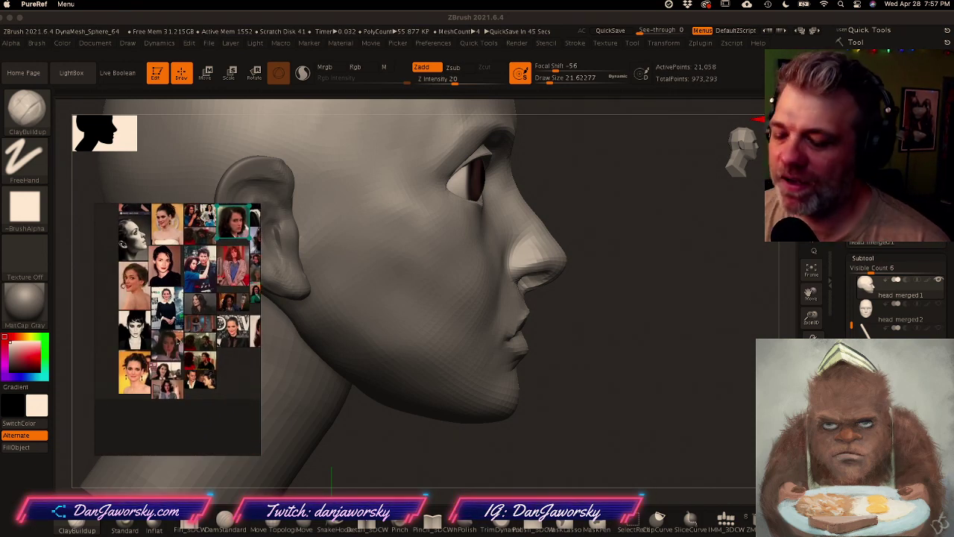
pyautogui.scroll(3, 179, 339)
pyautogui.moveTo(158, 335); pyautogui.dragTo(179, 319, button='middle')
pyautogui.scroll(-2, 176, 317)
pyautogui.moveTo(158, 266); pyautogui.dragTo(156, 353, button='middle')
pyautogui.scroll(3, 170, 365)
pyautogui.moveTo(141, 308); pyautogui.dragTo(158, 433, button='middle')
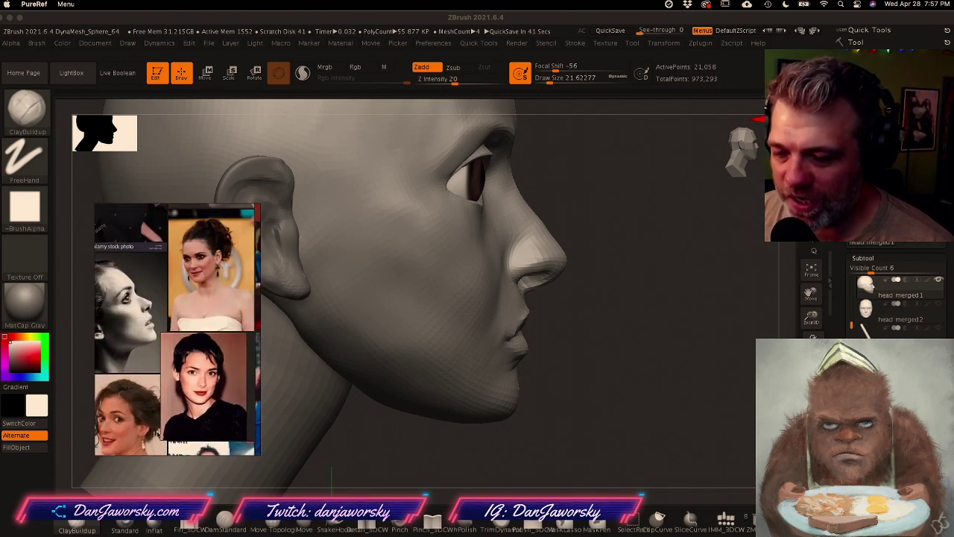
# Step: Examine the black-and-white profile portrait up close for the nose, lip and chin silhouette
pyautogui.click(143, 333)
pyautogui.scroll(4, 150, 329)
pyautogui.moveTo(150, 328); pyautogui.dragTo(221, 336, button='middle')
pyautogui.scroll(-2, 222, 336)
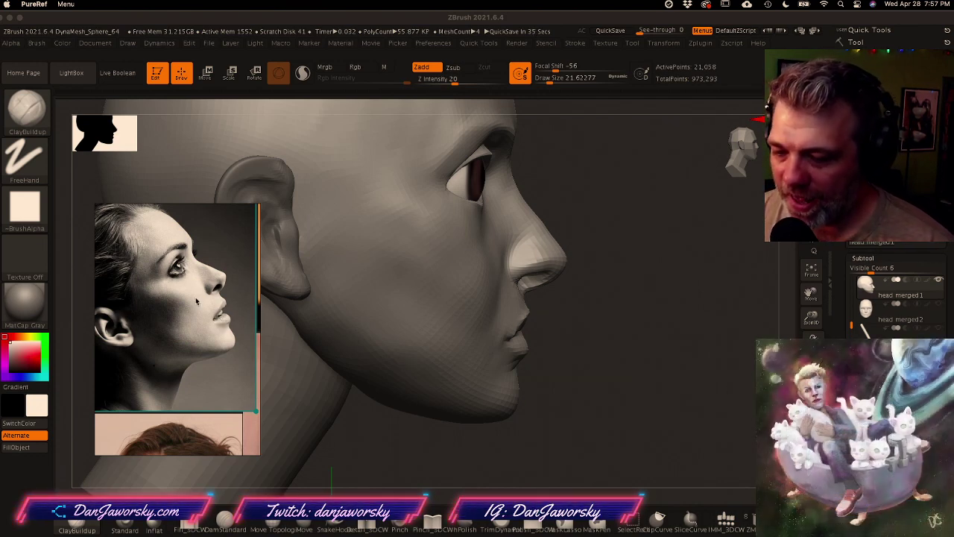
pyautogui.scroll(2, 201, 302)
pyautogui.scroll(-5, 206, 302)
pyautogui.moveTo(232, 312); pyautogui.dragTo(166, 280, button='middle')
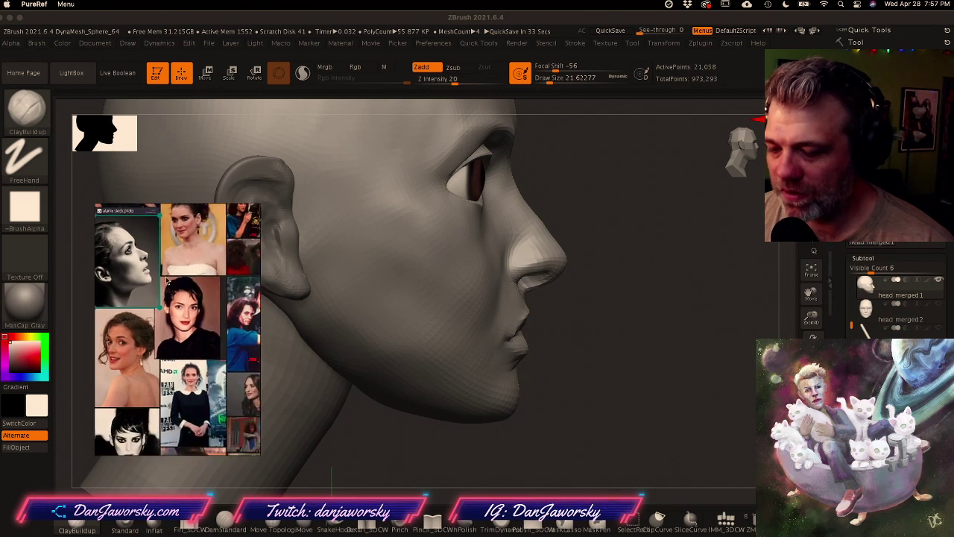
# Step: Check the remaining portraits and film stills on the reference board for other usable profile angles
pyautogui.click(211, 322)
pyautogui.moveTo(222, 325); pyautogui.dragTo(181, 256, button='middle')
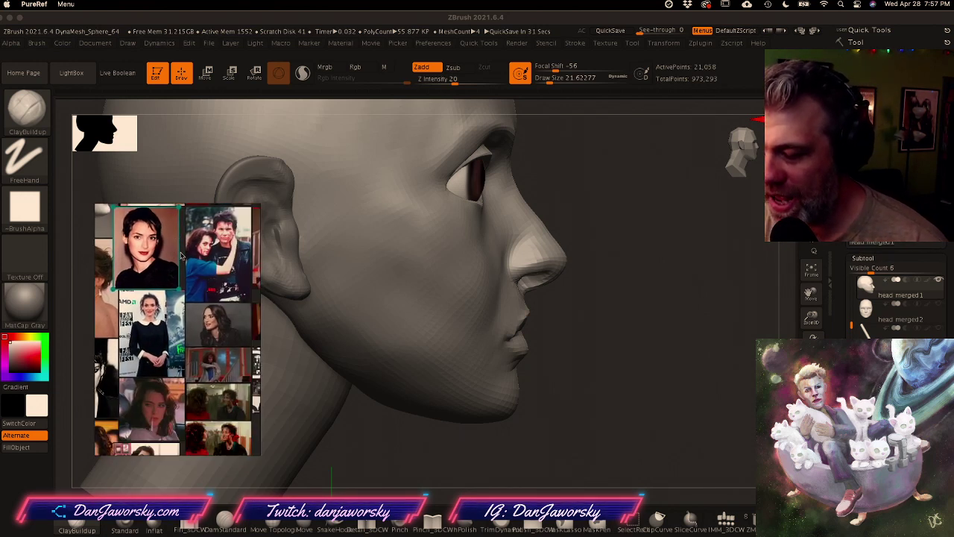
pyautogui.click(213, 342)
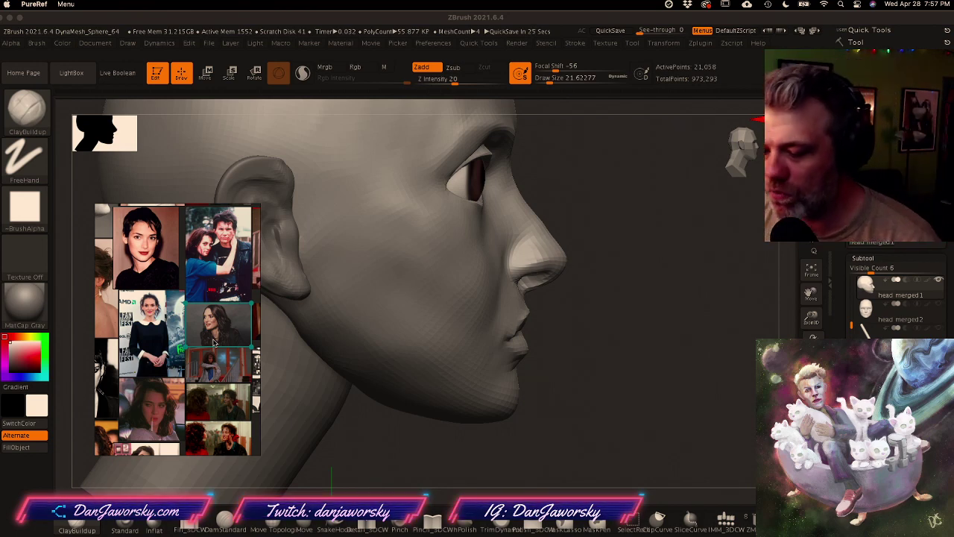
pyautogui.moveTo(230, 407); pyautogui.dragTo(200, 313, button='middle')
pyautogui.click(189, 343)
pyautogui.click(189, 393)
pyautogui.click(144, 383)
pyautogui.scroll(-1, 129, 339)
pyautogui.moveTo(154, 324); pyautogui.dragTo(137, 341, button='middle')
pyautogui.moveTo(248, 289); pyautogui.dragTo(205, 318, button='middle')
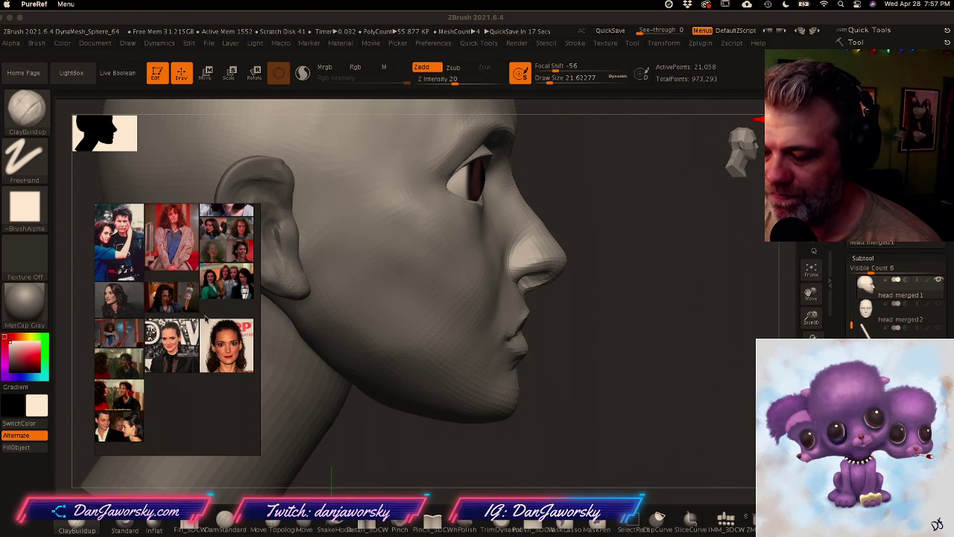
pyautogui.moveTo(214, 262); pyautogui.dragTo(194, 332, button='middle')
# Step: Examine the collage of film stills and the photo in the pink jacket up close for the mouth's shape
pyautogui.click(203, 302)
pyautogui.scroll(6, 203, 303)
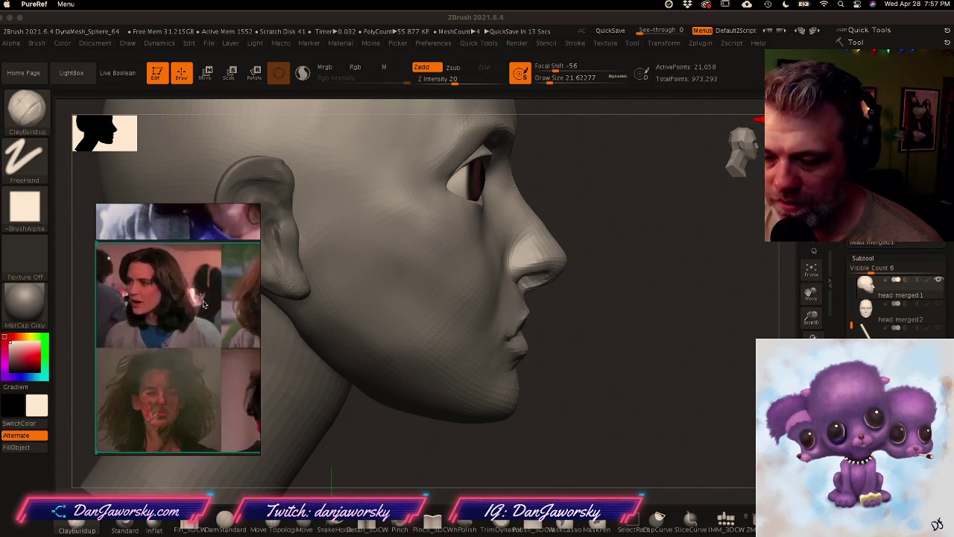
pyautogui.scroll(-3, 199, 303)
pyautogui.moveTo(190, 307); pyautogui.dragTo(285, 302, button='middle')
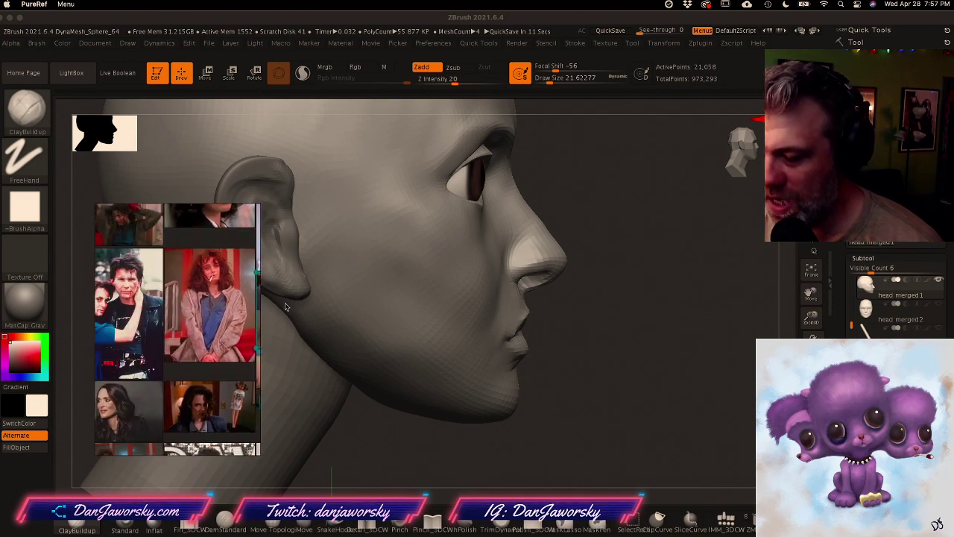
pyautogui.click(185, 304)
pyautogui.scroll(4, 198, 298)
pyautogui.click(39, 300)
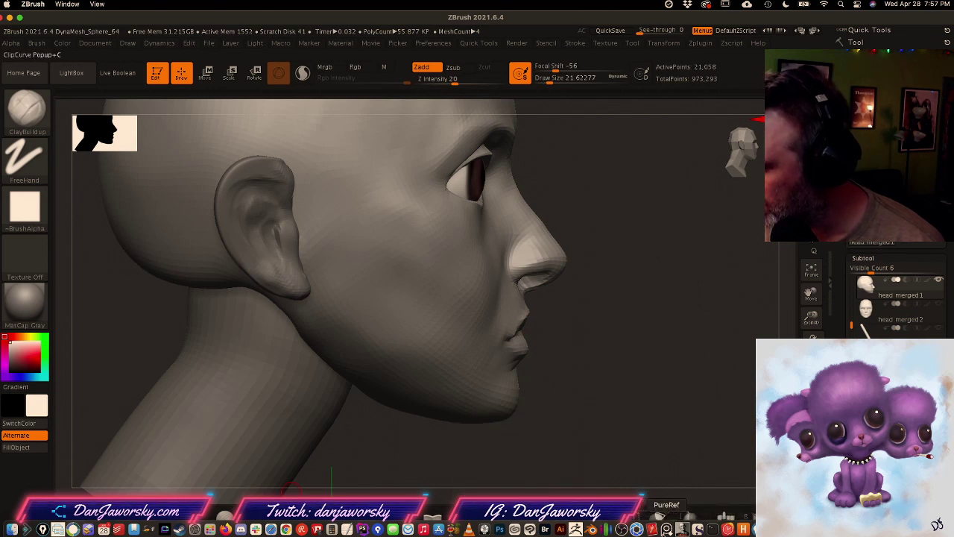
# Step: Return to PureRef and frame the black-and-white profile portrait as the reference beside the sculpt
pyautogui.click(667, 529)
pyautogui.click(243, 335)
pyautogui.scroll(-6, 240, 331)
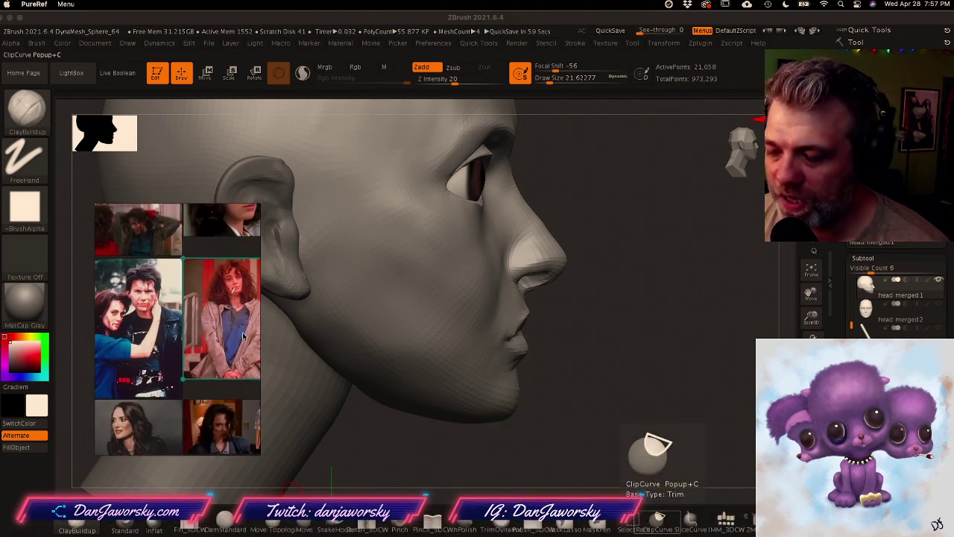
pyautogui.moveTo(162, 361); pyautogui.dragTo(221, 319, button='middle')
pyautogui.click(169, 368)
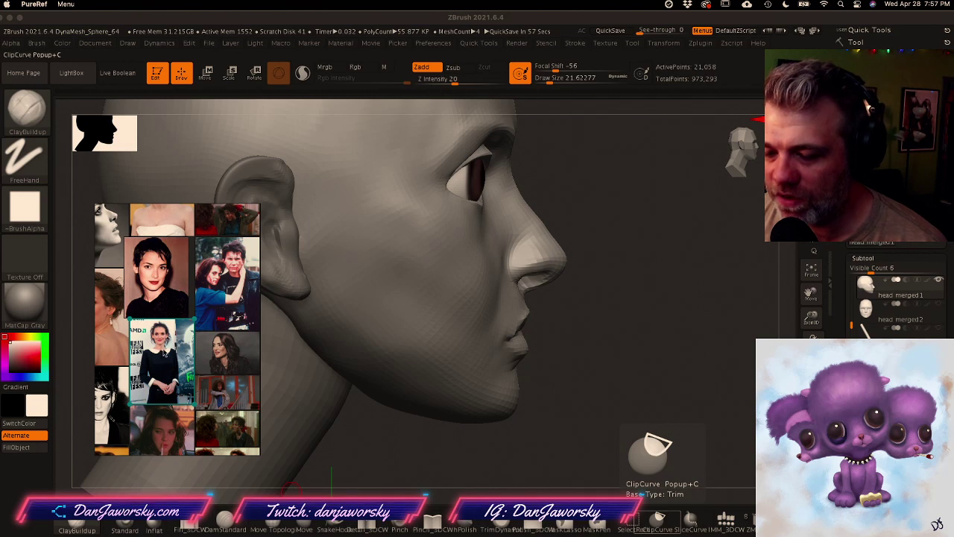
pyautogui.scroll(2, 159, 349)
pyautogui.click(161, 245)
pyautogui.scroll(6, 162, 243)
pyautogui.moveTo(136, 393); pyautogui.dragTo(179, 355, button='middle')
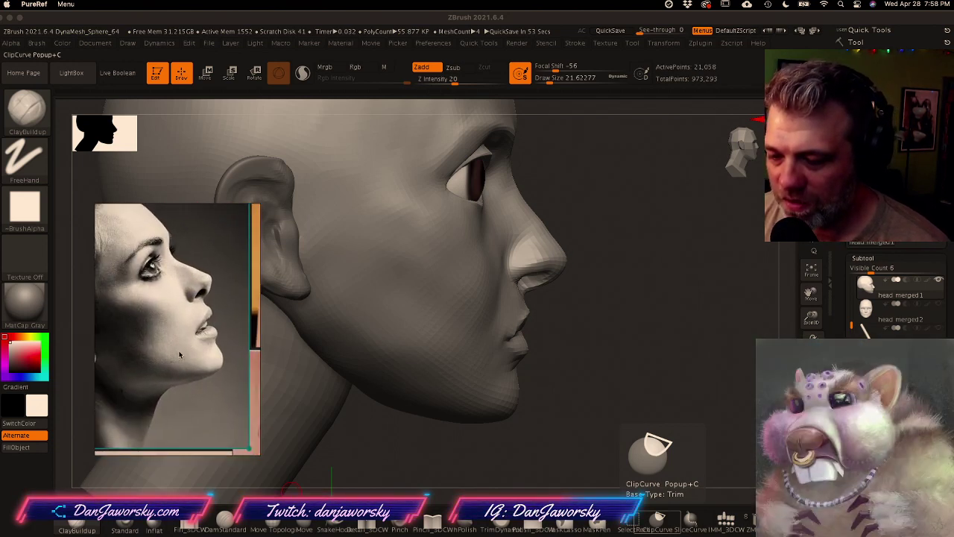
# Step: Switch to Chrome and search Google Images for "winona ryder beetlejuice profile"
pyautogui.moveTo(0, 154); pyautogui.dragTo(630, 83)
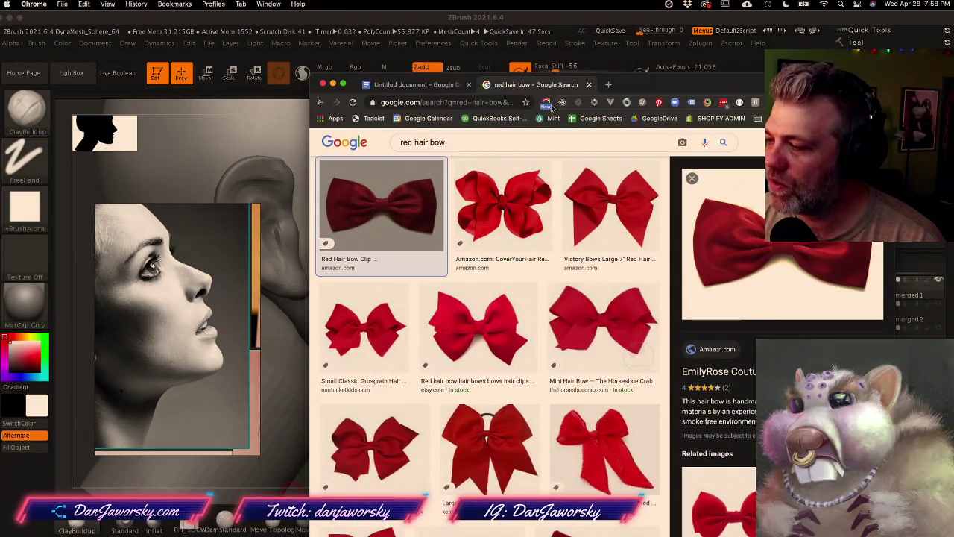
pyautogui.click(514, 146)
pyautogui.tripleClick(515, 149)
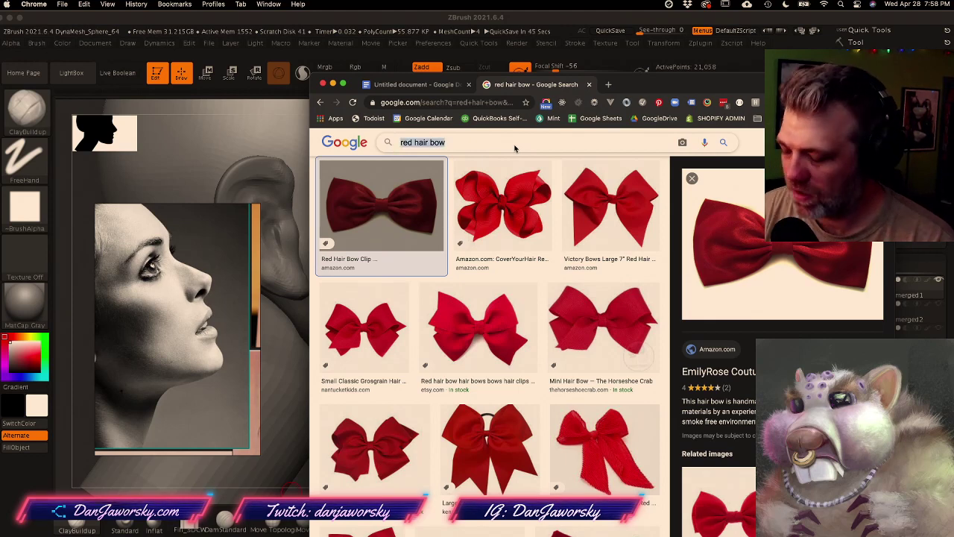
pyautogui.write('winona ri')
pyautogui.press('BackSpace')
pyautogui.write('yder')
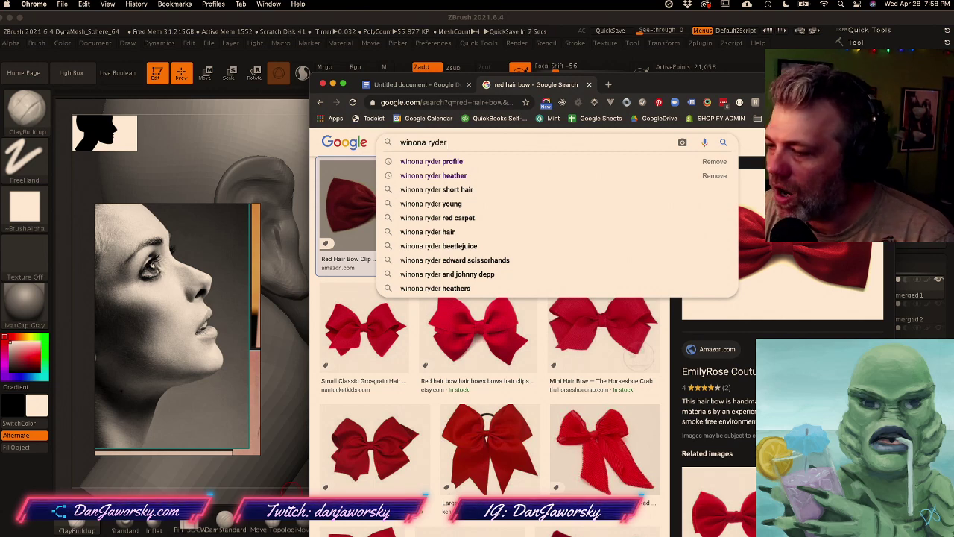
pyautogui.write('be')
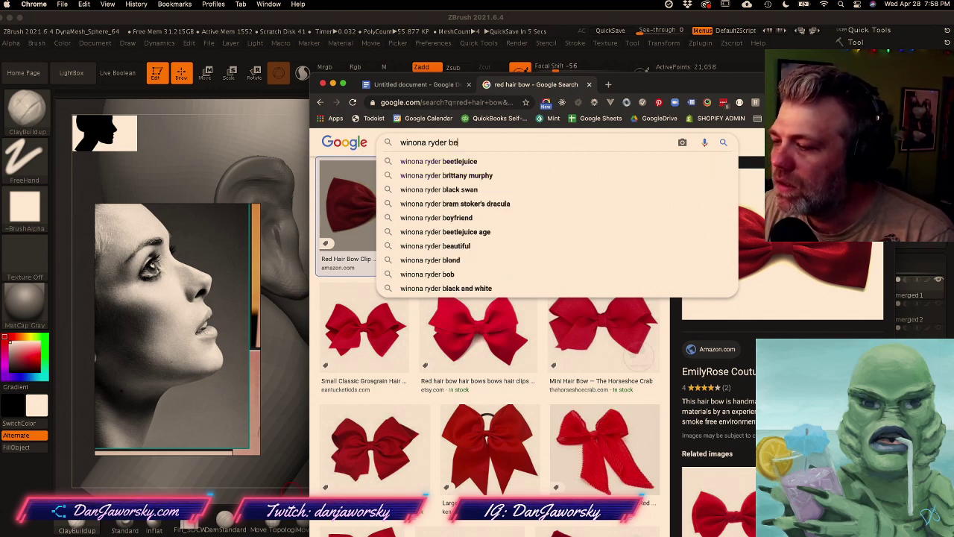
pyautogui.write('etlejuice ')
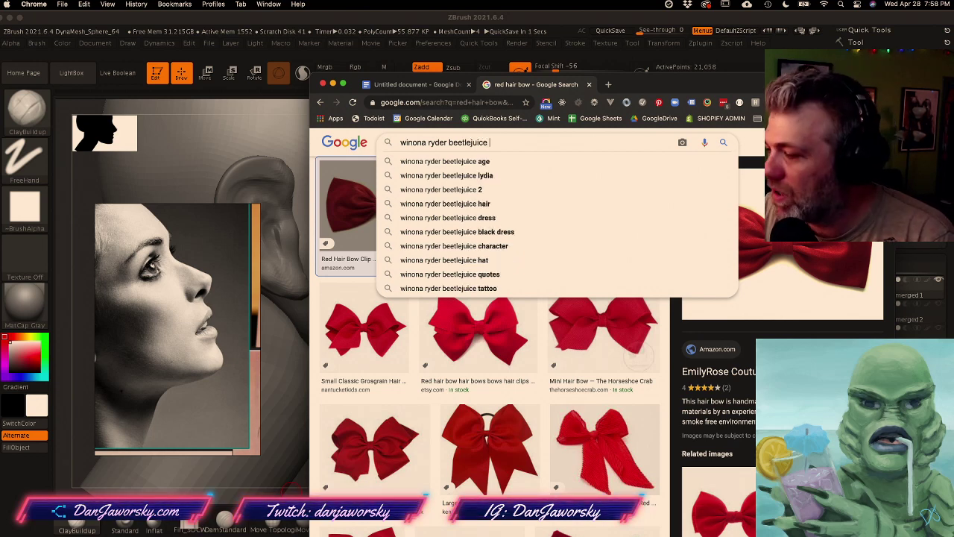
pyautogui.write('profile')
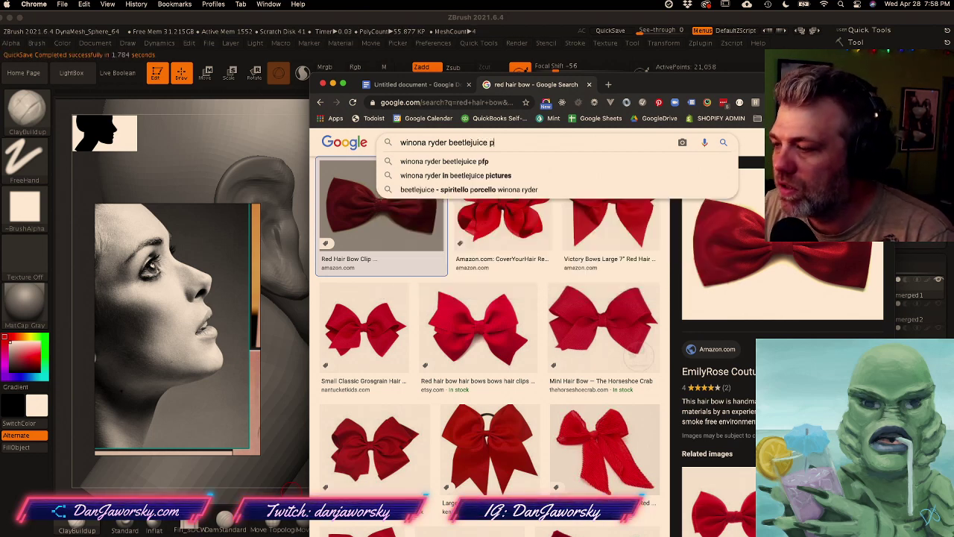
pyautogui.press('Return')
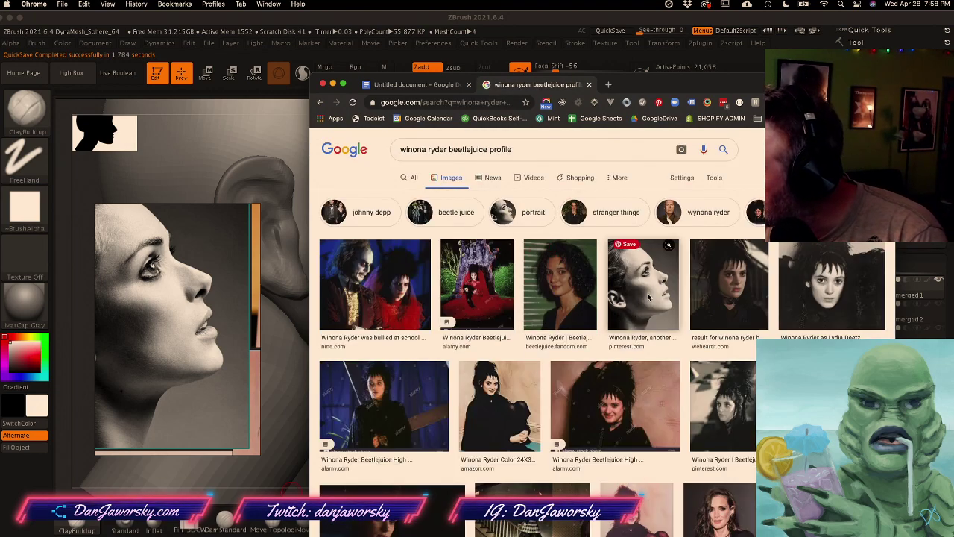
# Step: Look through the image results for a clear side view of the actress's face
pyautogui.scroll(-3, 648, 297)
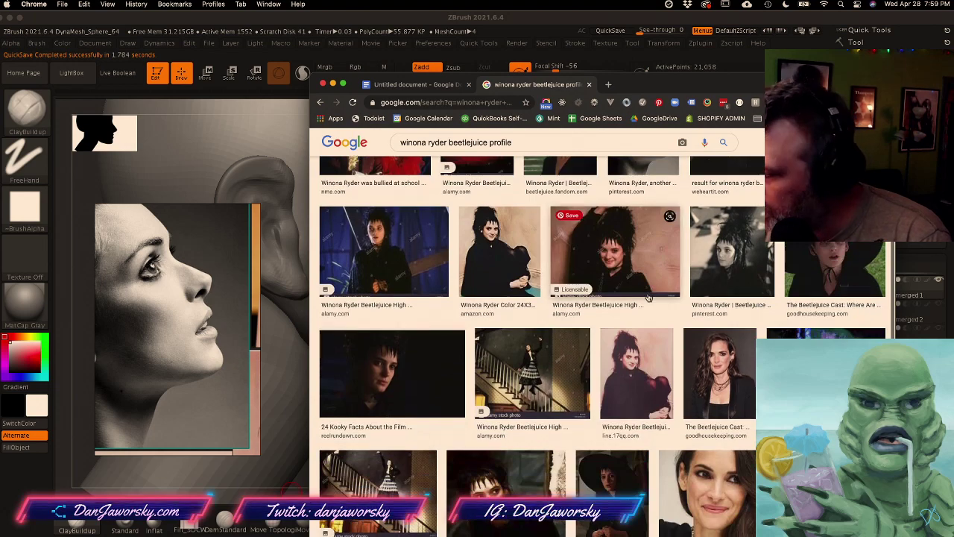
pyautogui.scroll(-2, 648, 296)
pyautogui.scroll(-4, 649, 297)
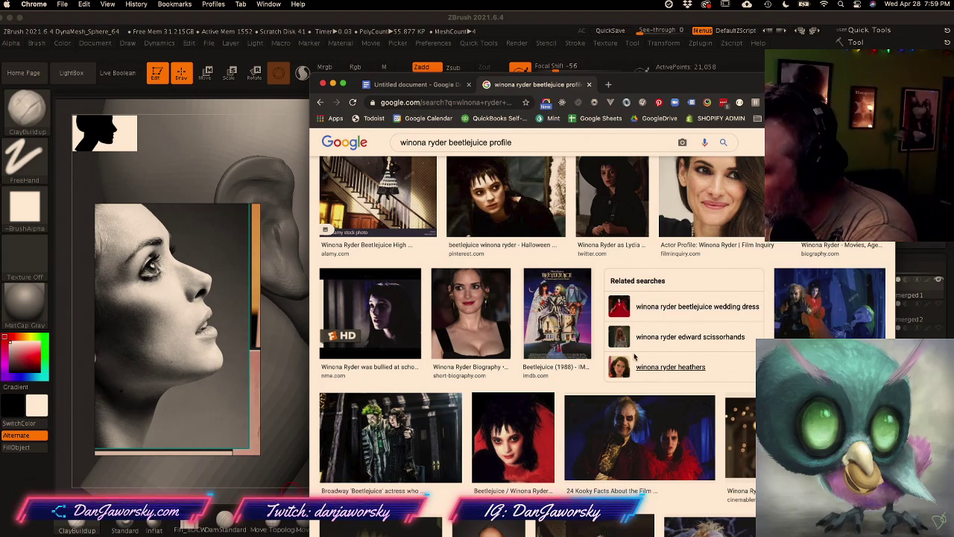
pyautogui.scroll(-1, 639, 360)
pyautogui.scroll(-5, 639, 360)
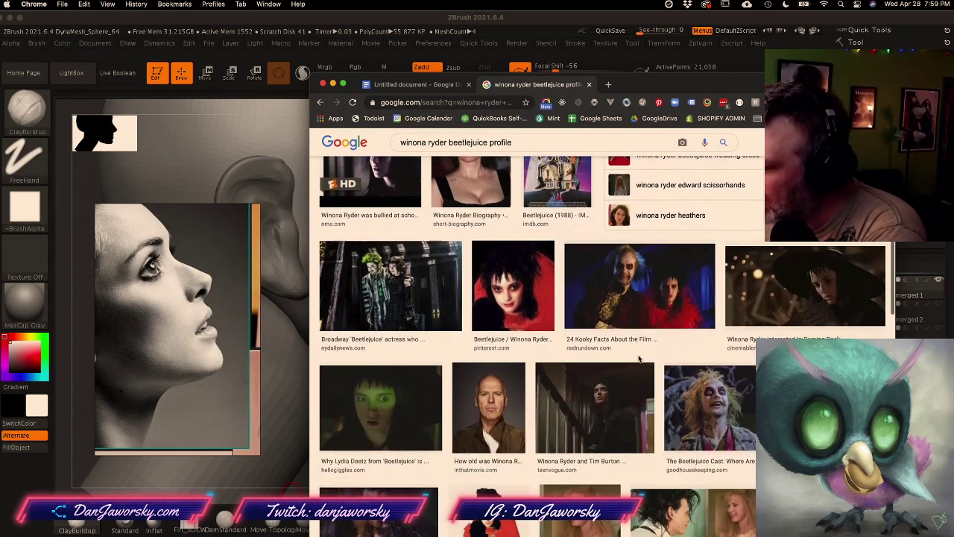